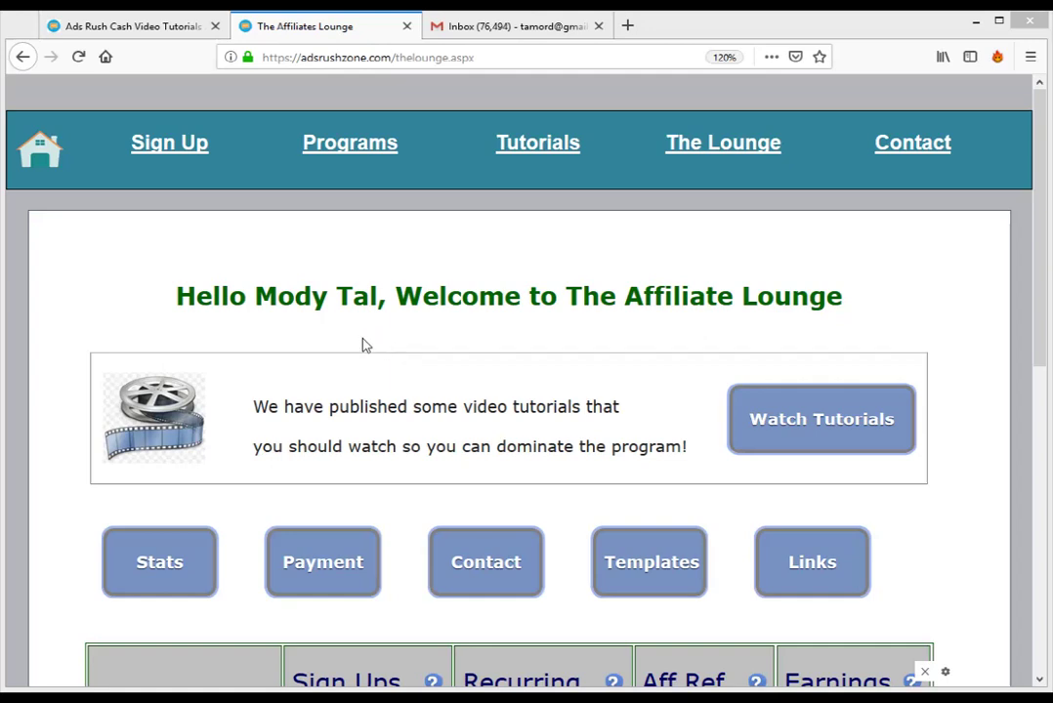
Step: Open the Programs page in a new tab and switch to it
right_click(338, 142)
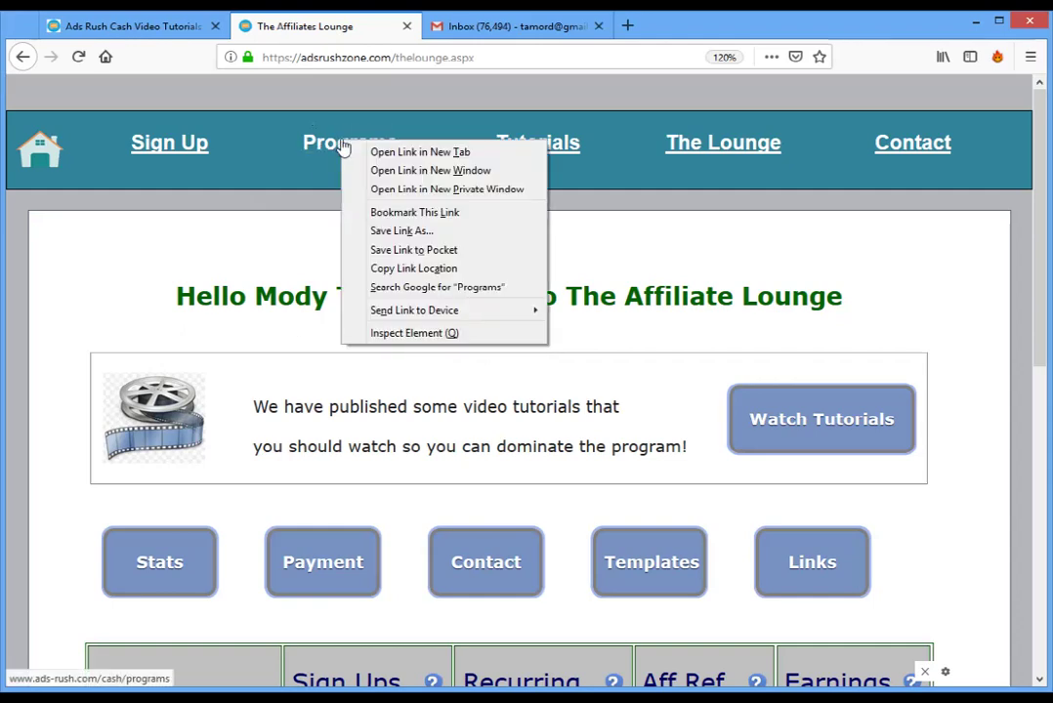
click(283, 242)
right_click(342, 147)
click(411, 157)
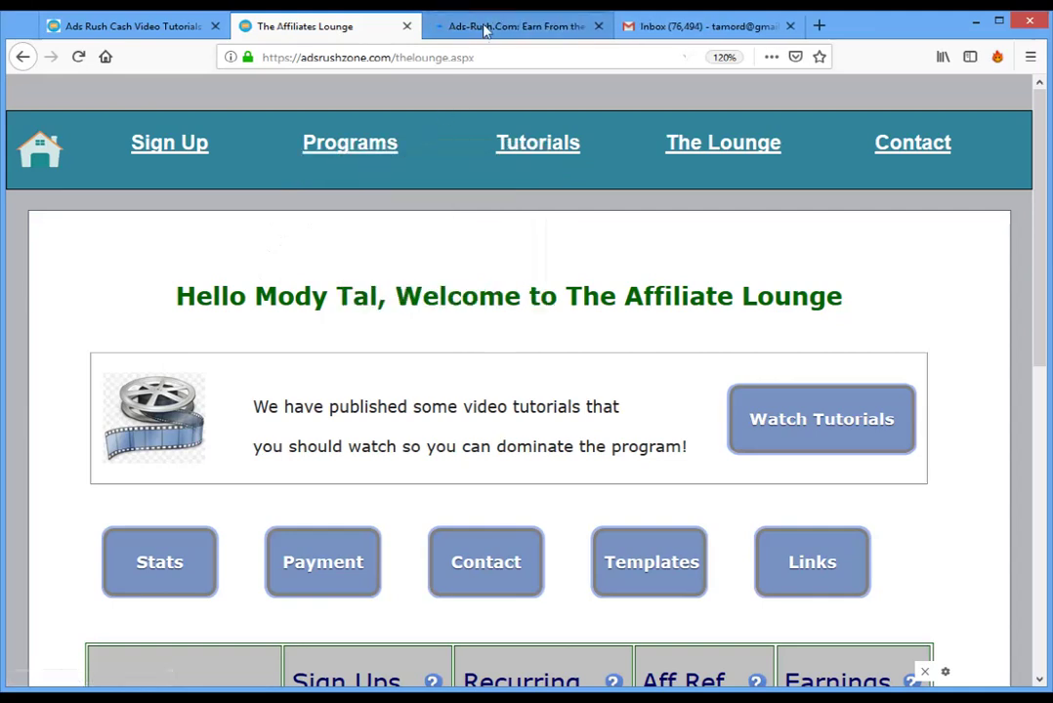
click(485, 29)
Step: Browse the 40 cash programs, then return to the top at Tourist Cash Program
scroll(507, 361, down, 3)
scroll(555, 413, down, 6)
scroll(683, 341, up, 3)
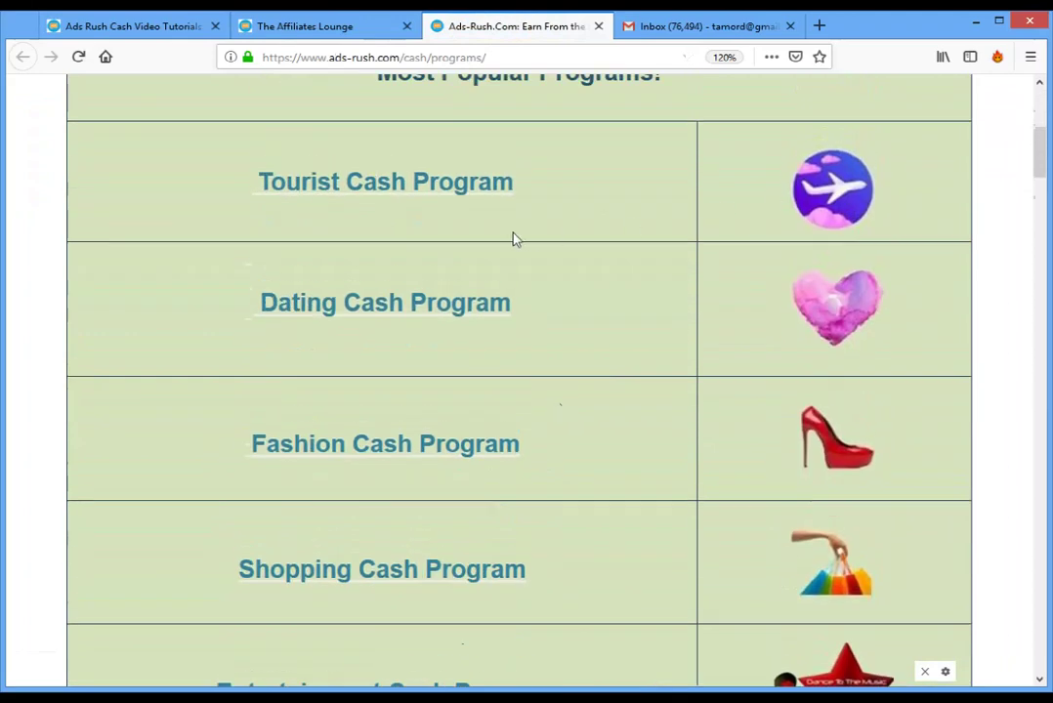
scroll(580, 400, up, 2)
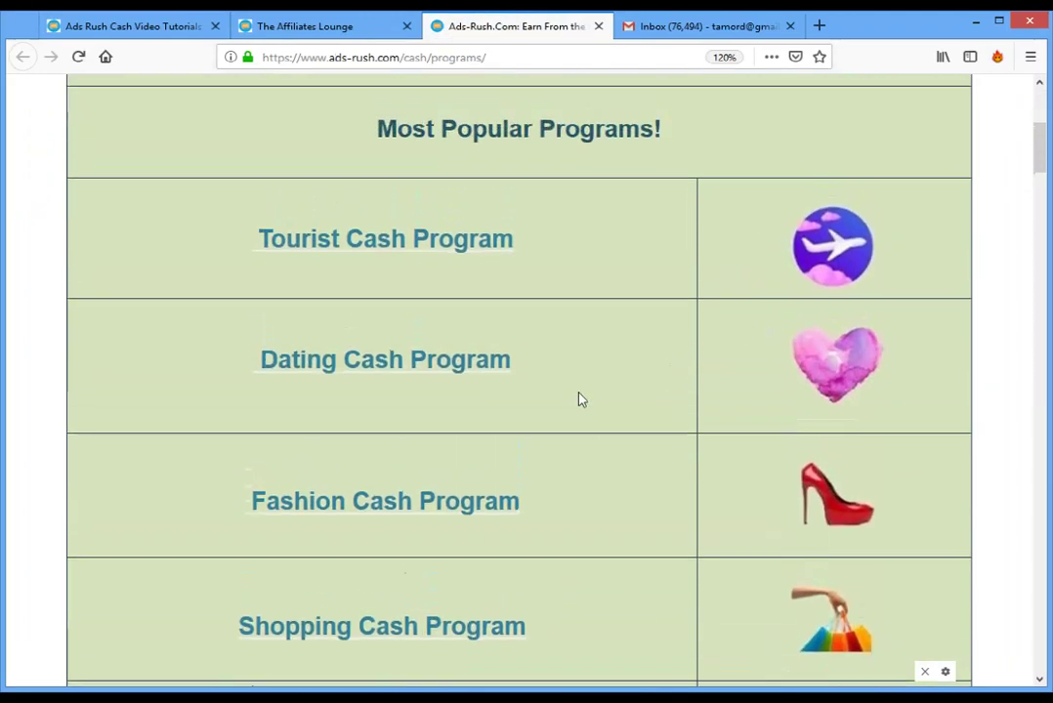
scroll(639, 383, down, 4)
scroll(642, 400, down, 6)
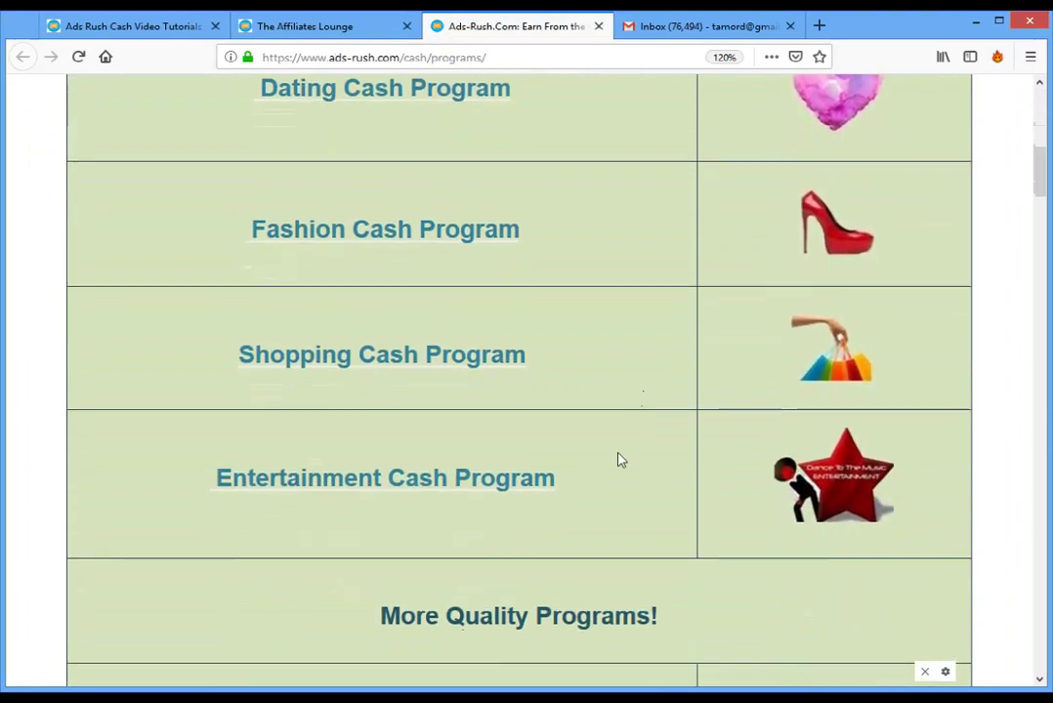
scroll(488, 404, down, 1)
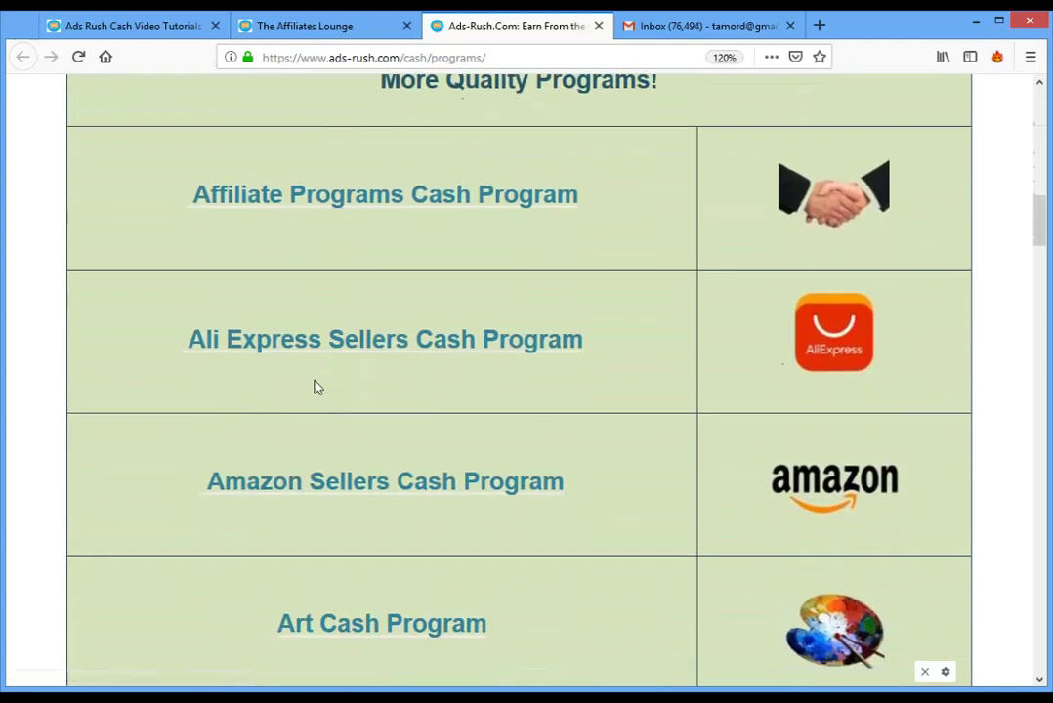
scroll(477, 525, down, 10)
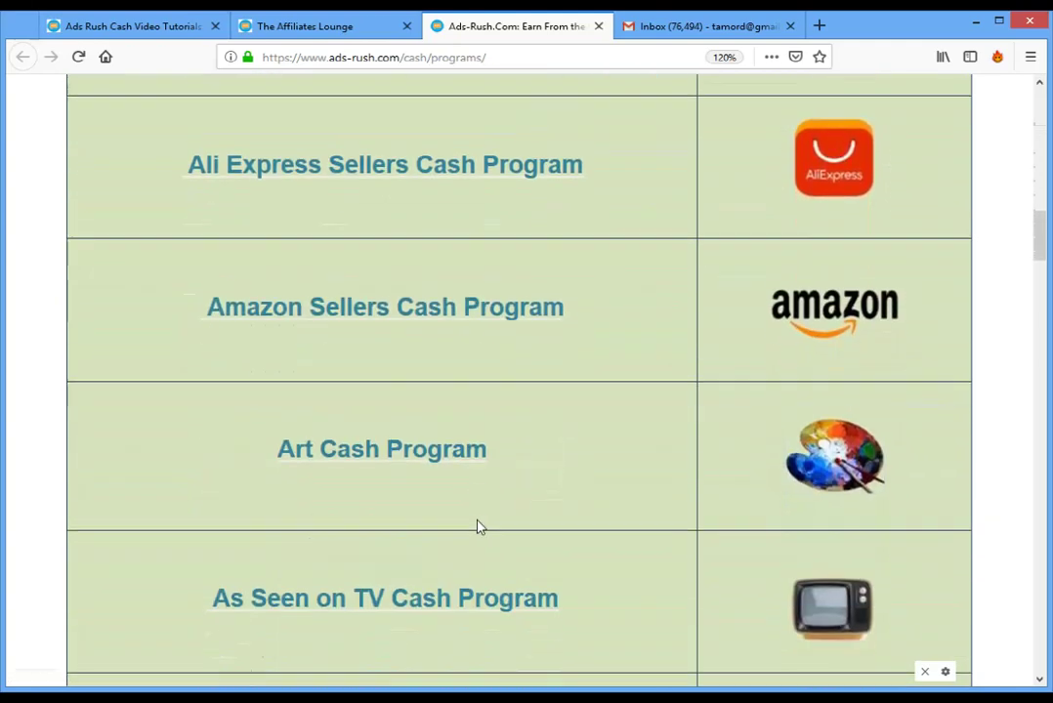
scroll(491, 526, down, 4)
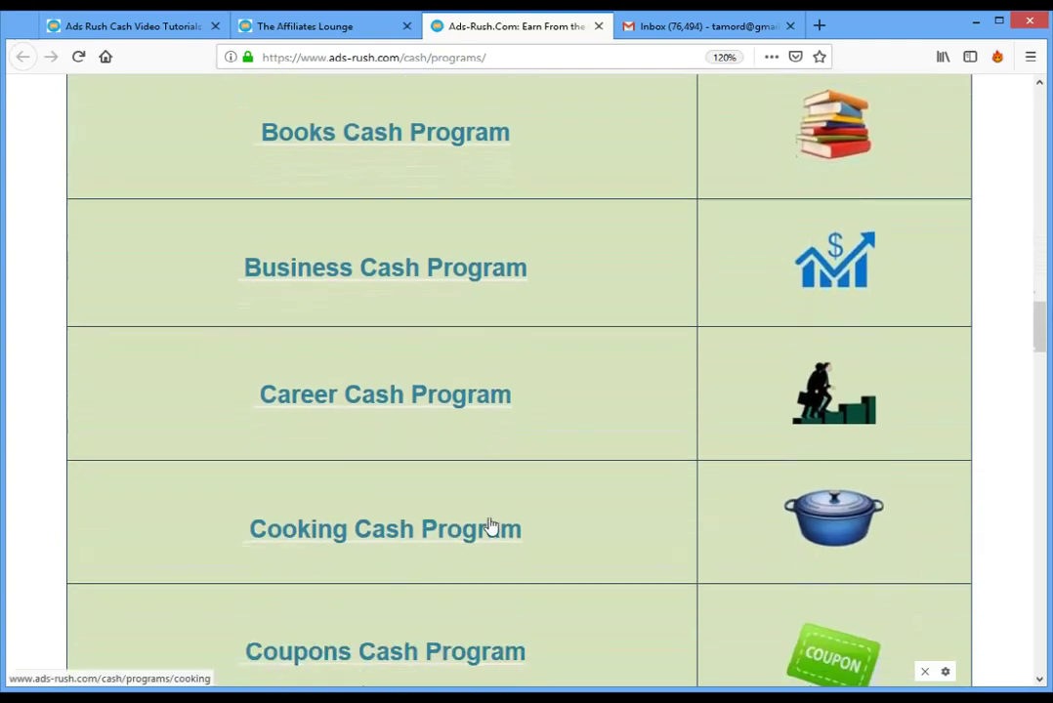
scroll(536, 519, down, 15)
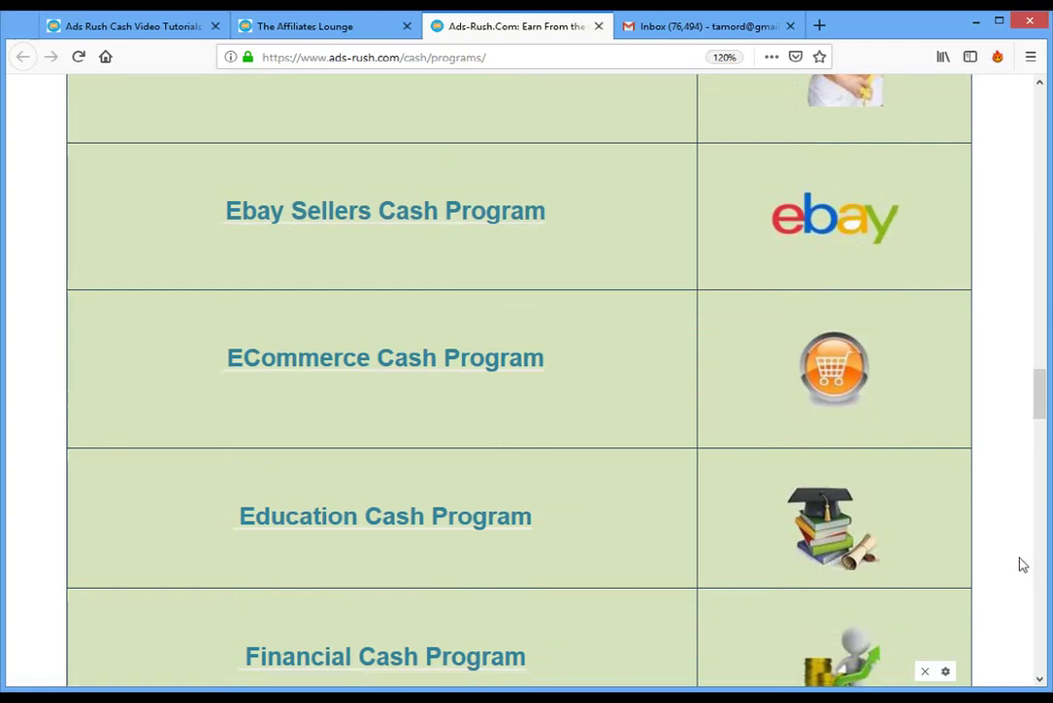
drag(1041, 404, 1041, 115)
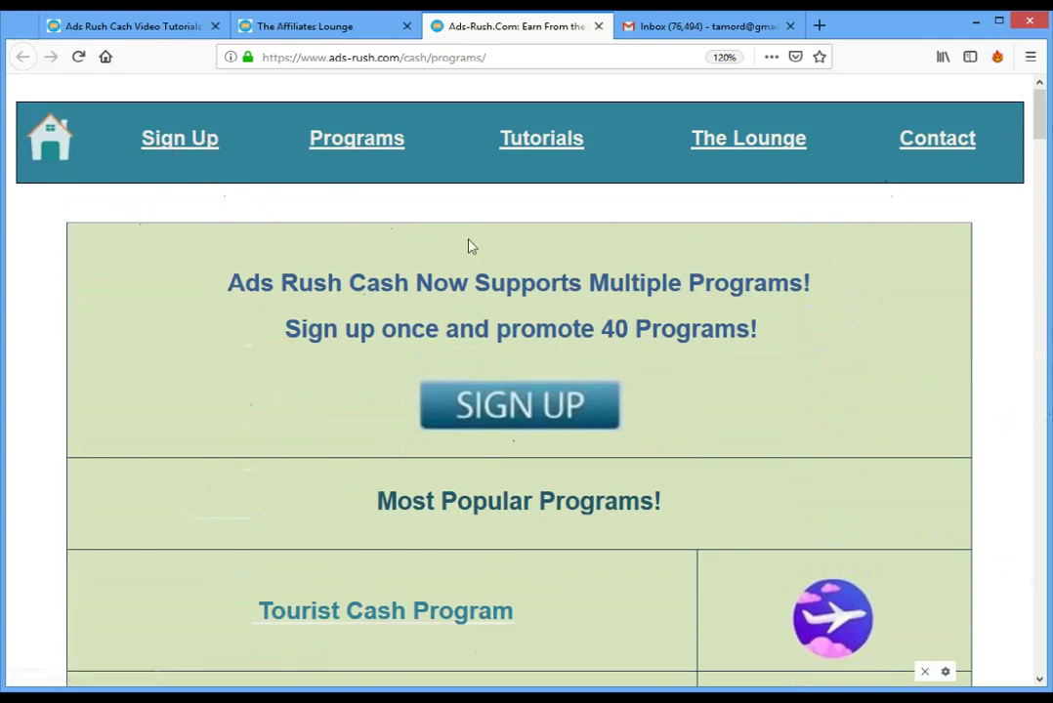
Step: Skim the affiliate Sign Up form, then follow The Lounge link to the login page
click(176, 145)
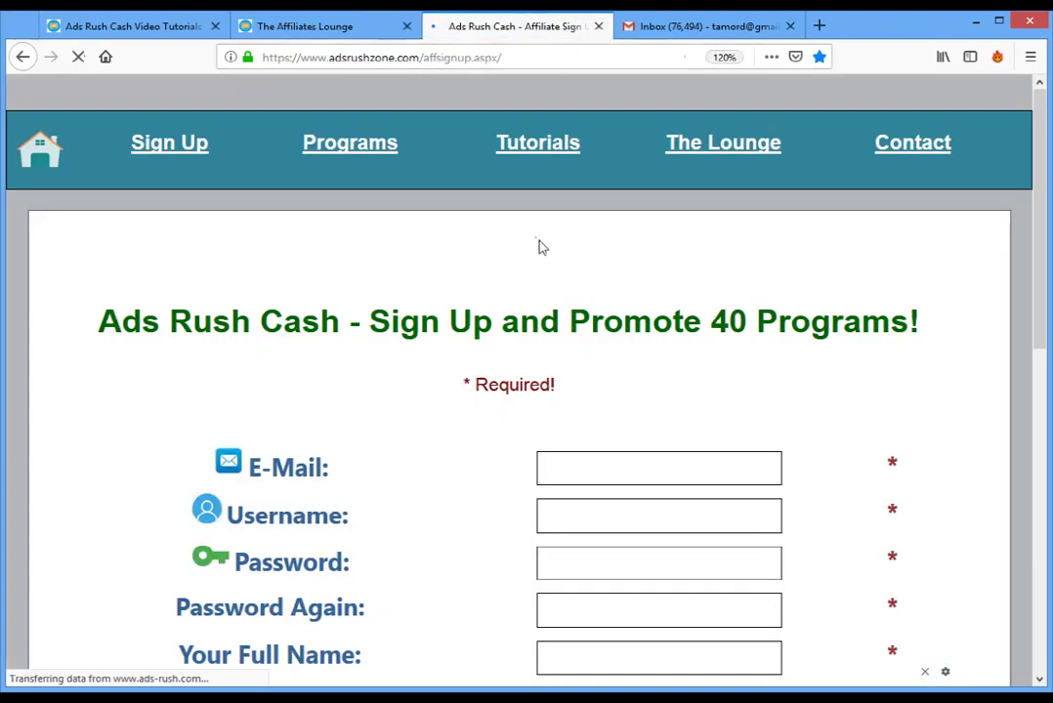
scroll(538, 244, down, 3)
scroll(698, 243, up, 3)
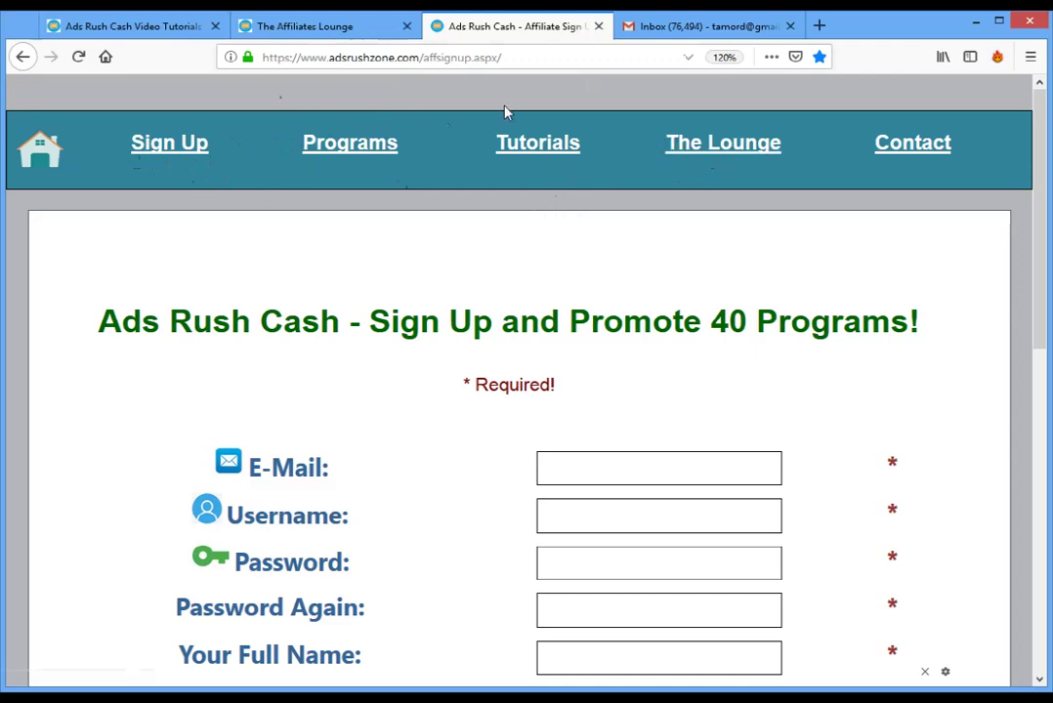
click(703, 149)
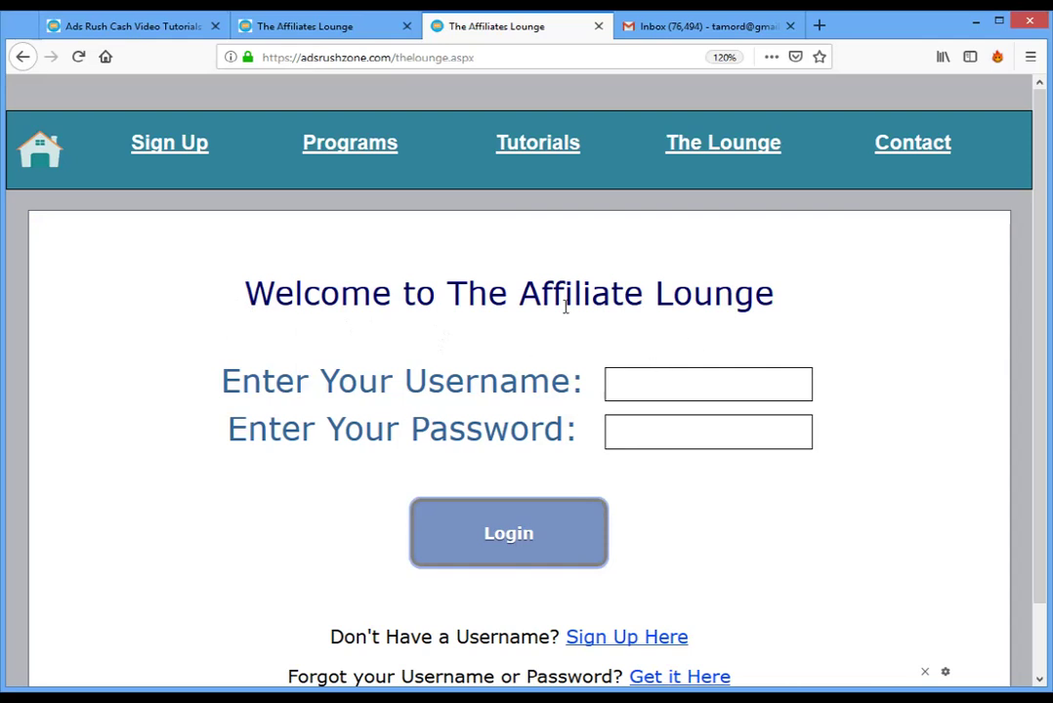
Step: Open the Sign Up form in a new tab from the lounge tab
click(289, 30)
right_click(192, 144)
click(225, 125)
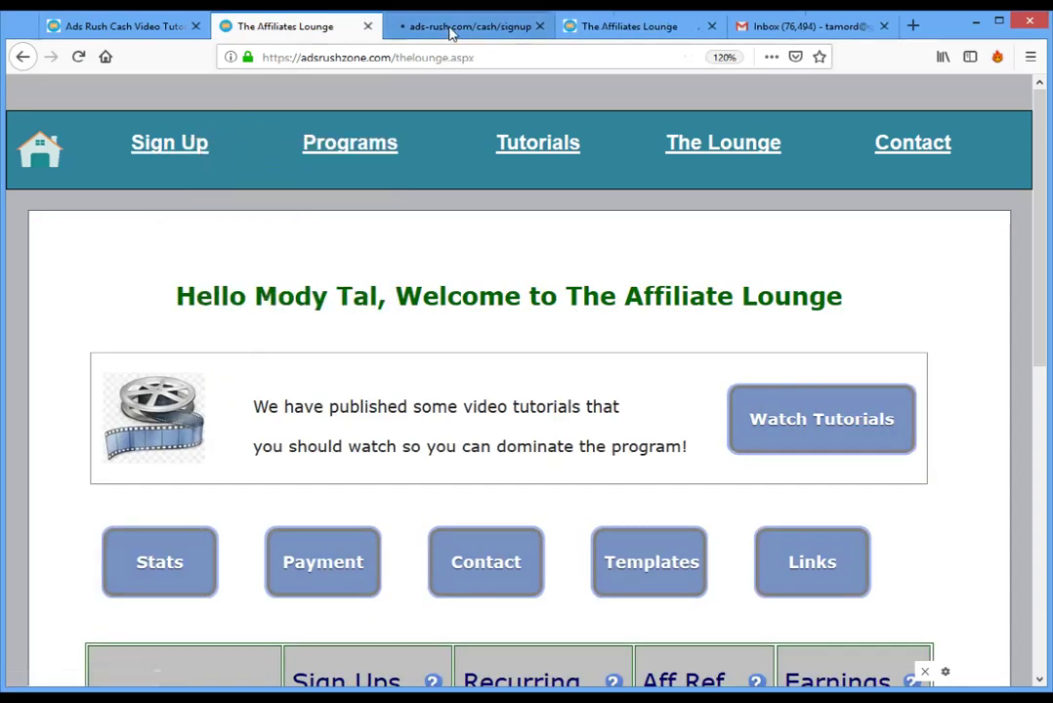
click(453, 28)
scroll(367, 453, down, 4)
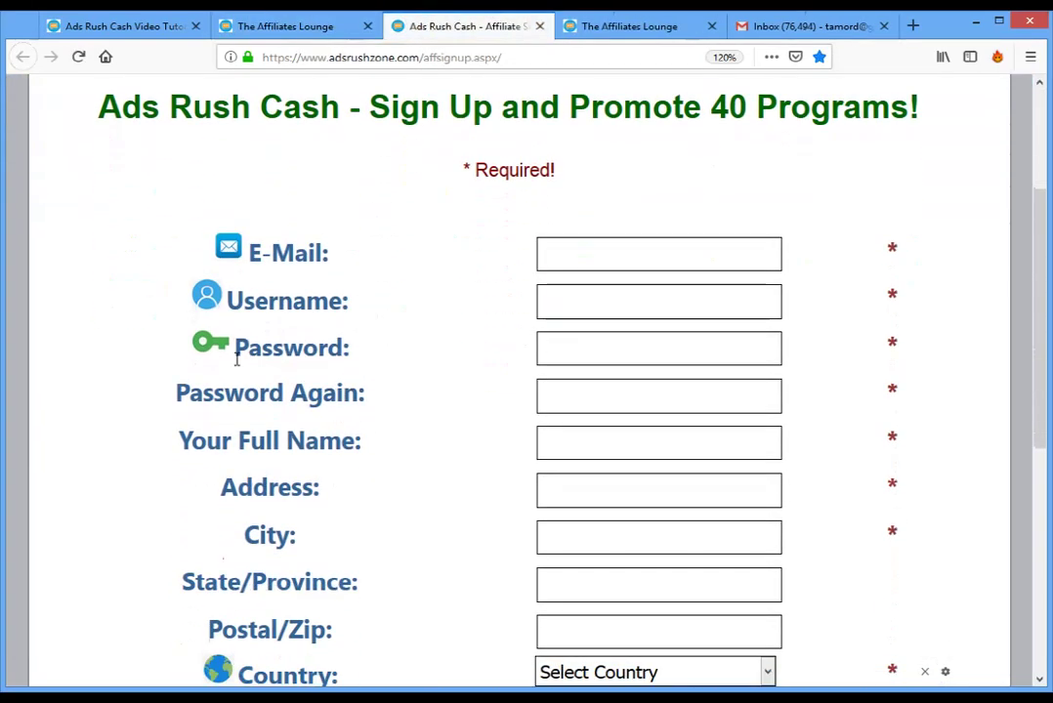
Step: Enter the affiliate username and password on the Lounge login page
click(632, 29)
click(682, 391)
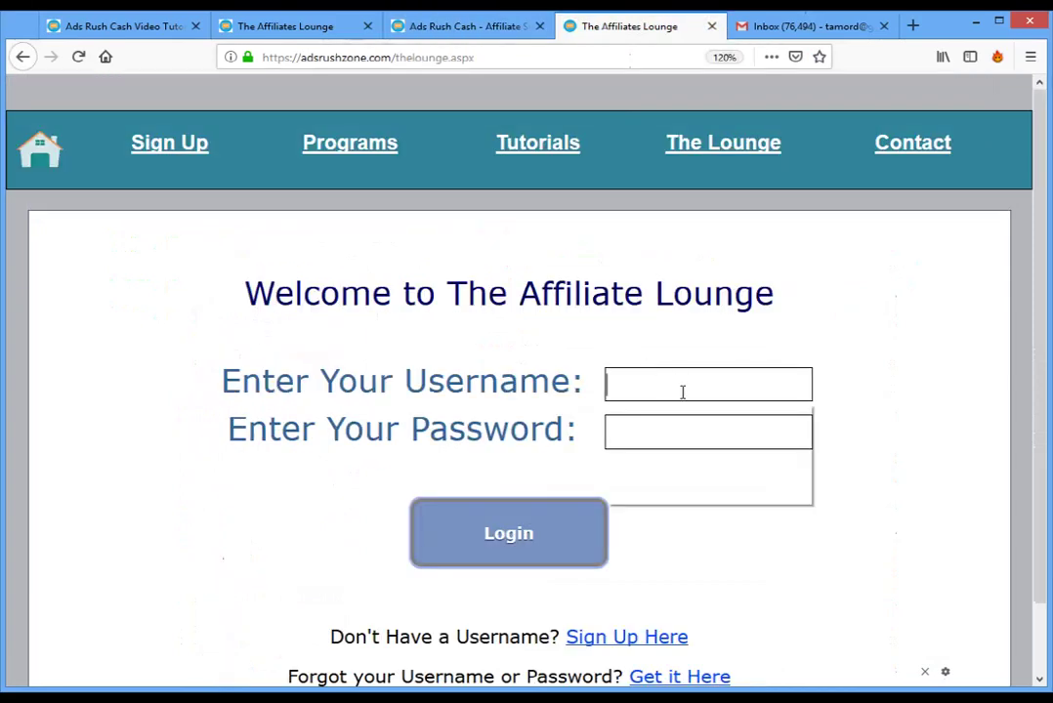
text(tamordy)
key(Tab)
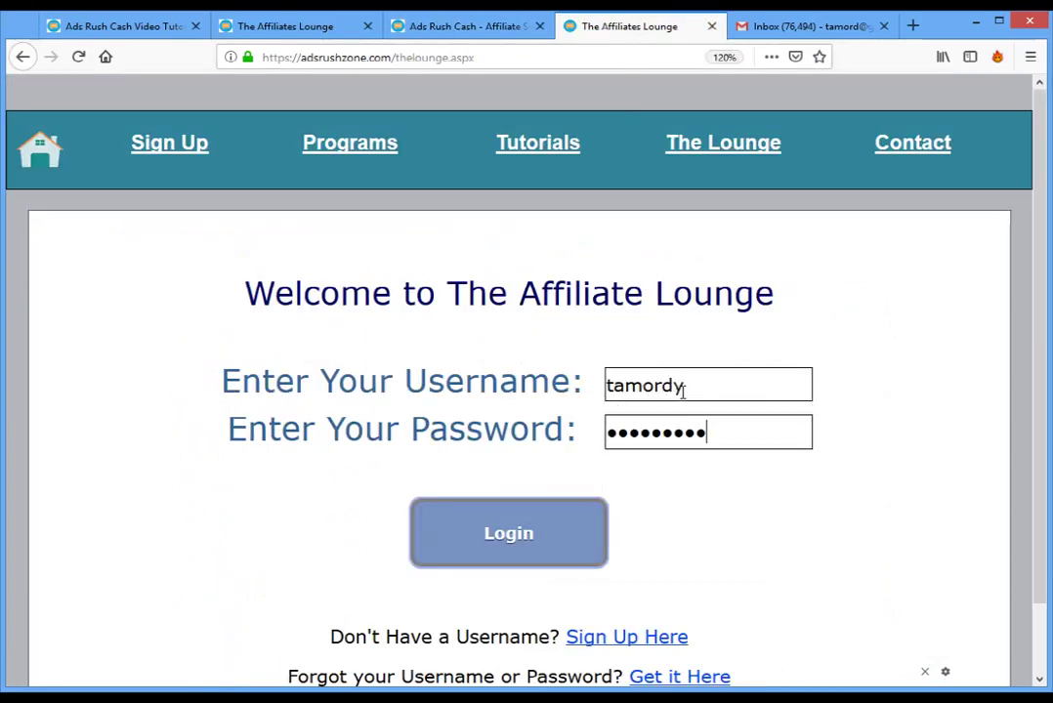
key(ctrl+a)
text(*********)
Step: Check the open tabs, then submit the login from the lounge login tab
click(468, 32)
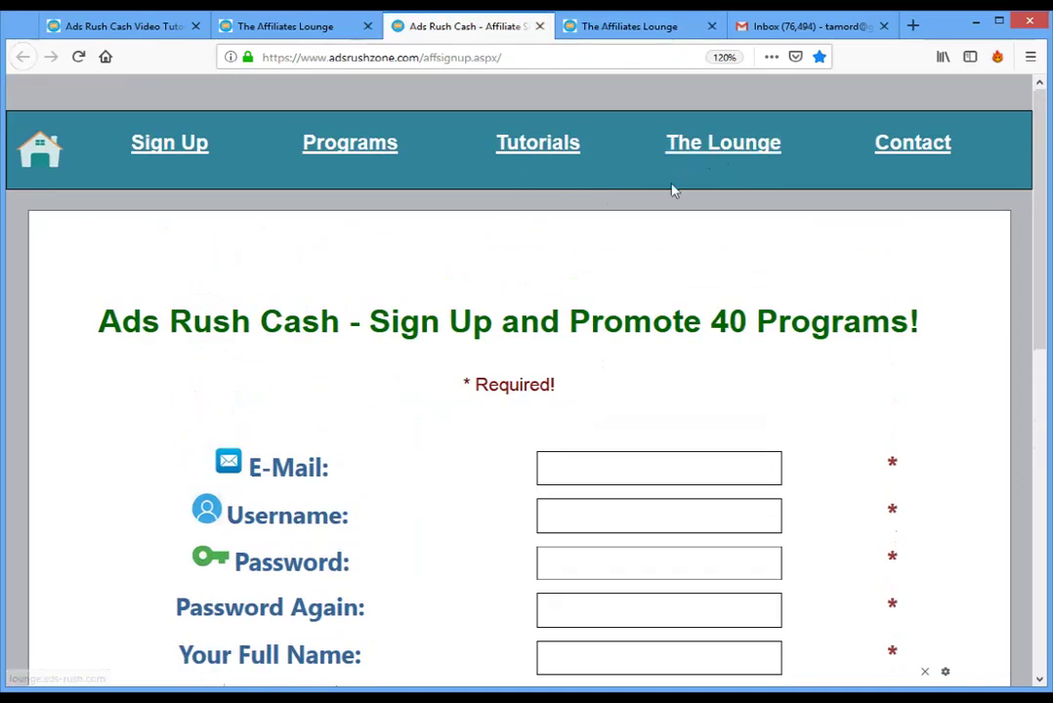
click(298, 27)
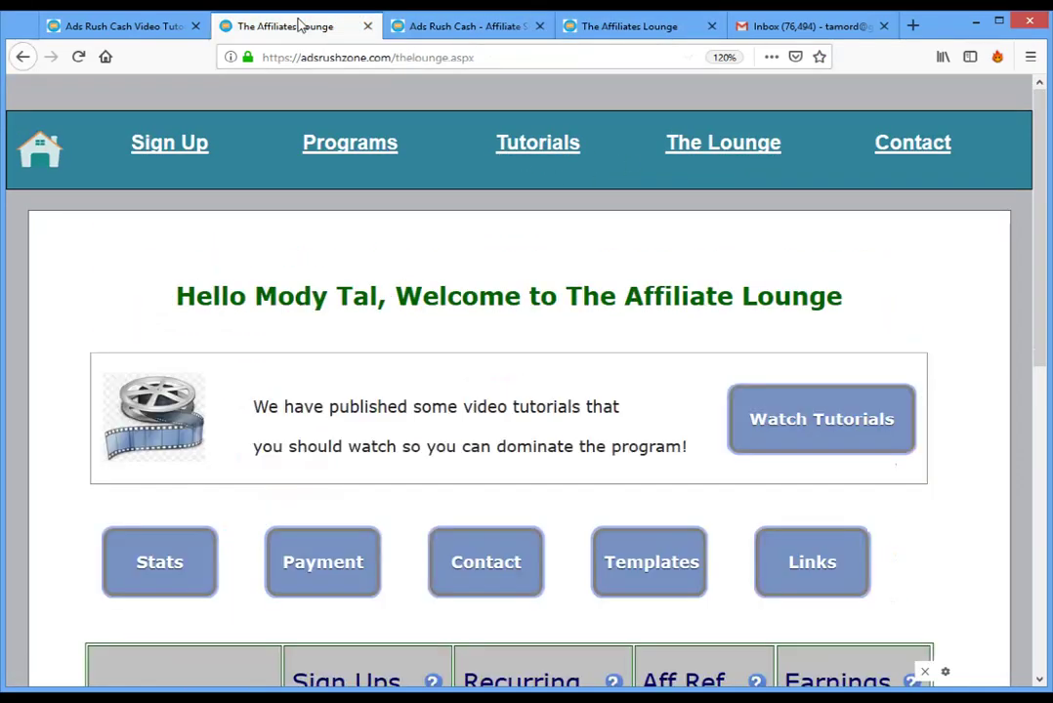
click(158, 31)
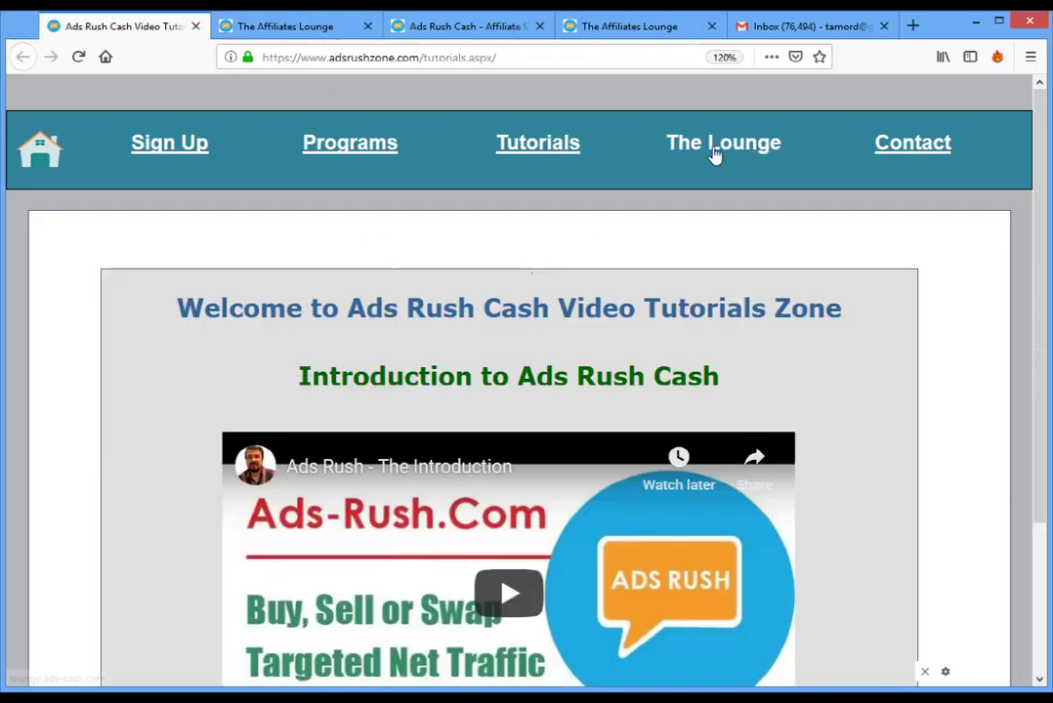
click(649, 27)
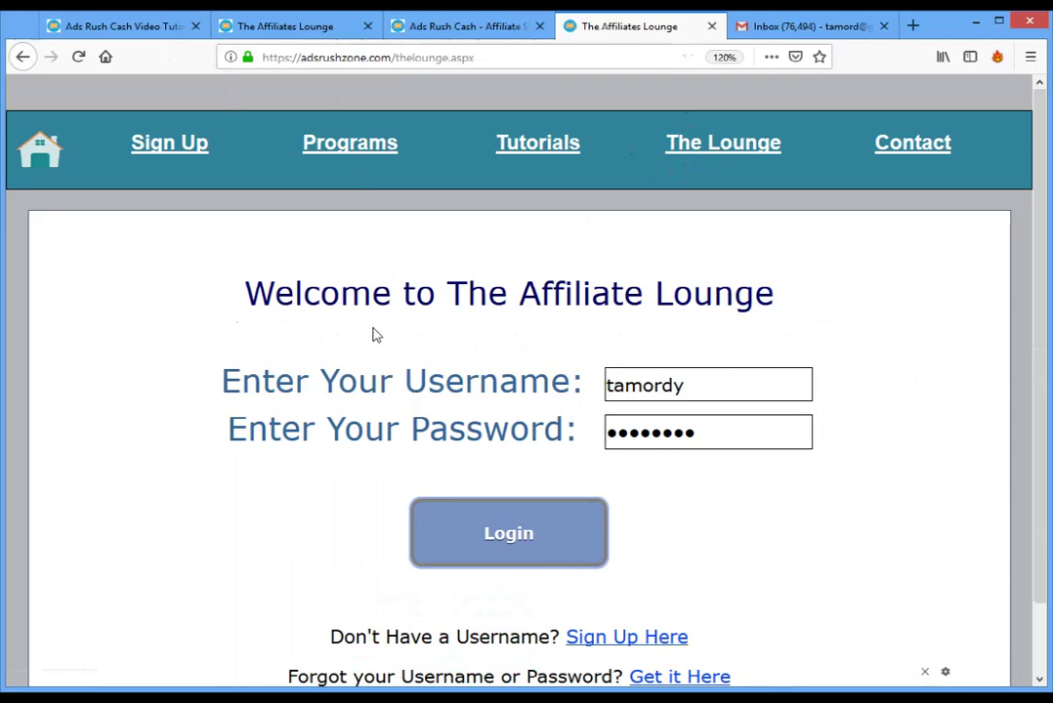
click(532, 526)
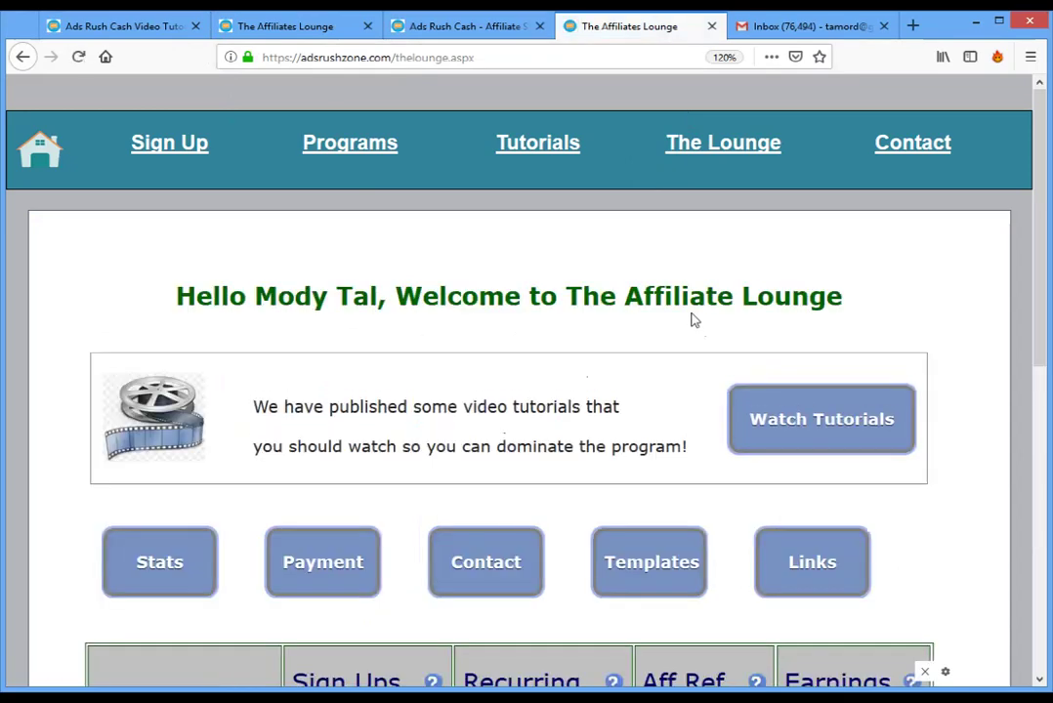
scroll(689, 342, down, 5)
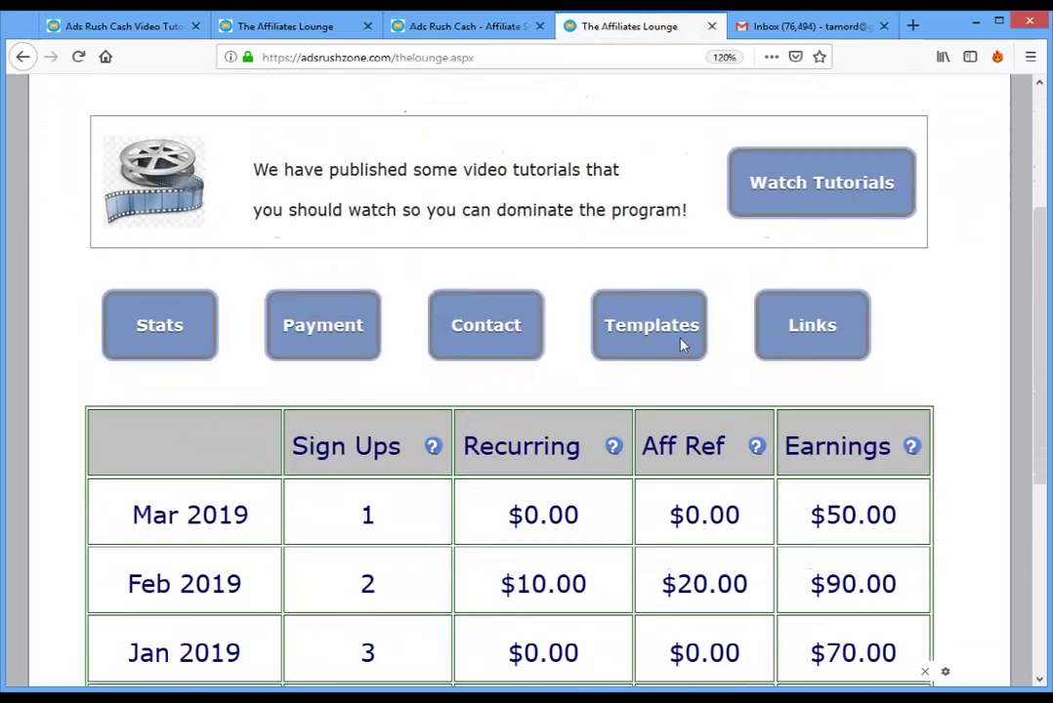
scroll(681, 344, up, 4)
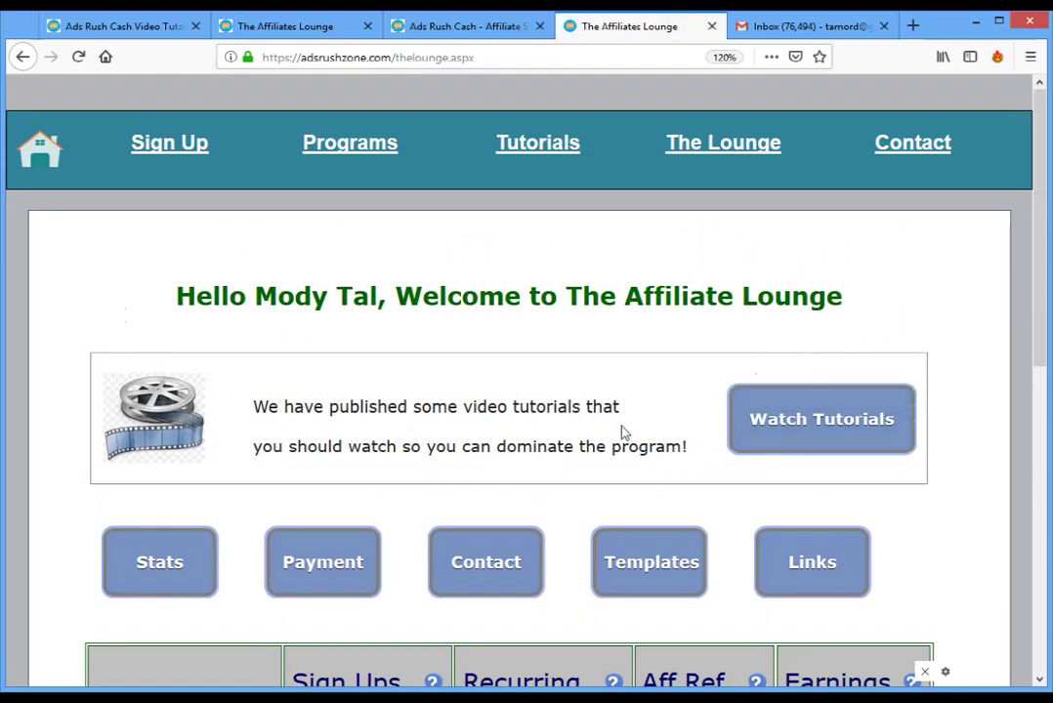
scroll(660, 439, down, 2)
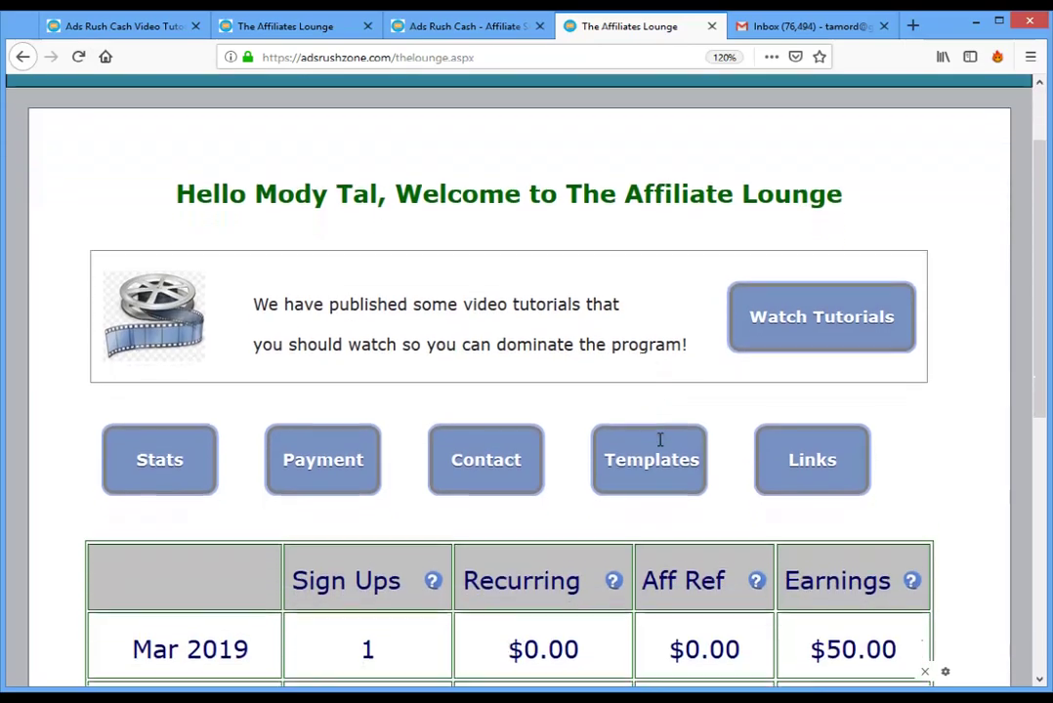
scroll(660, 440, down, 5)
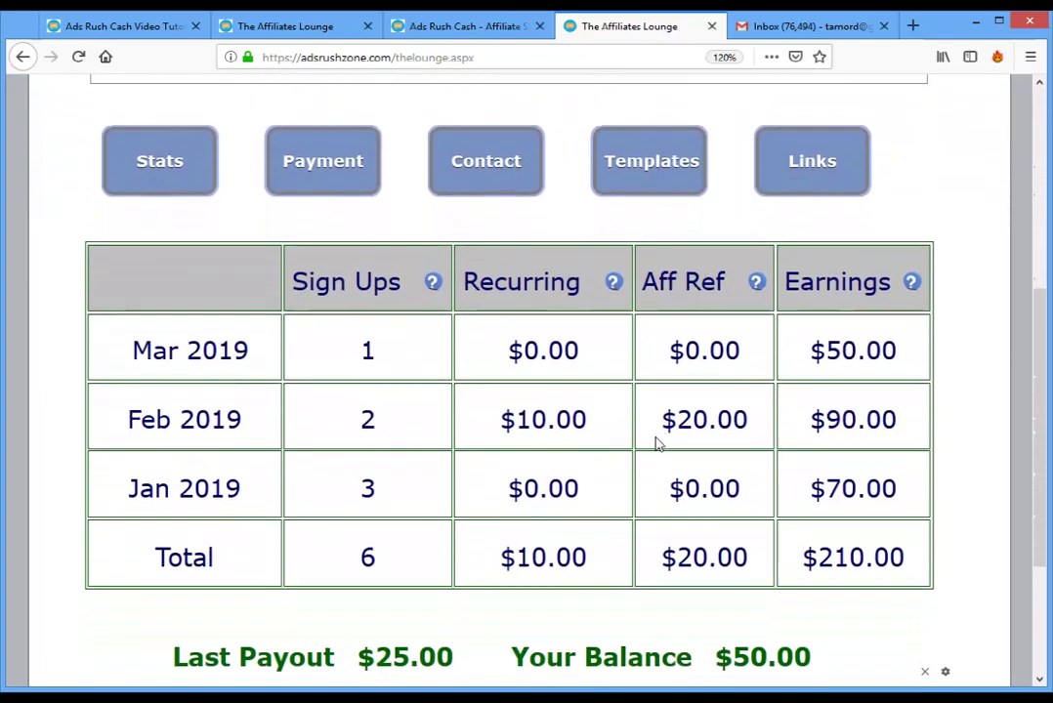
scroll(658, 442, down, 2)
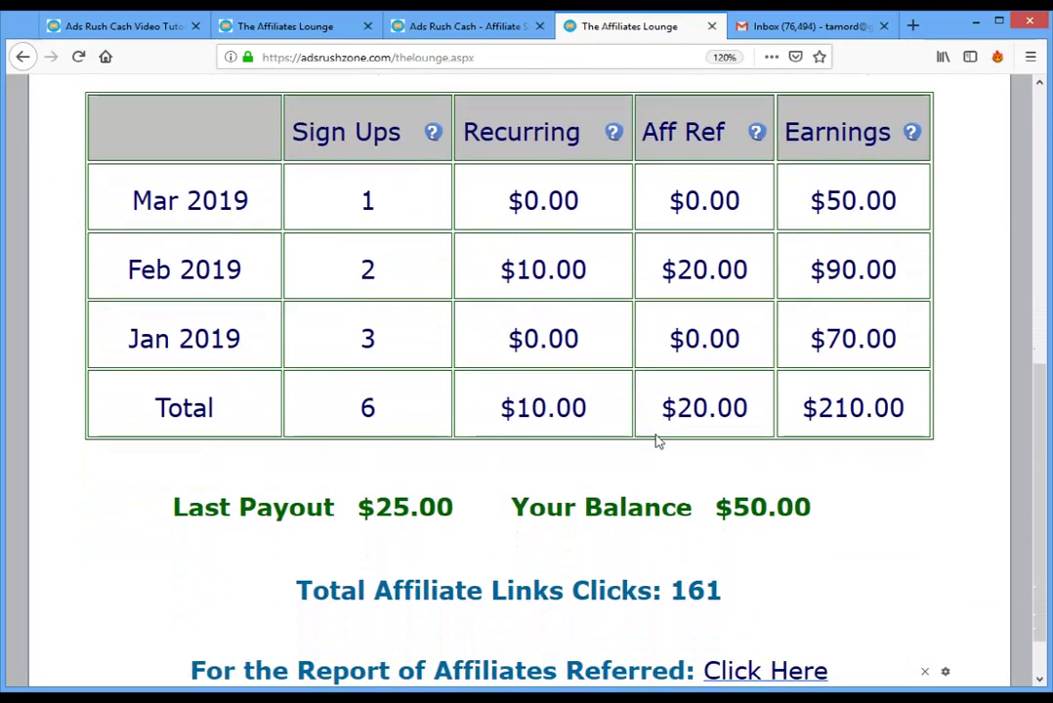
scroll(586, 433, up, 3)
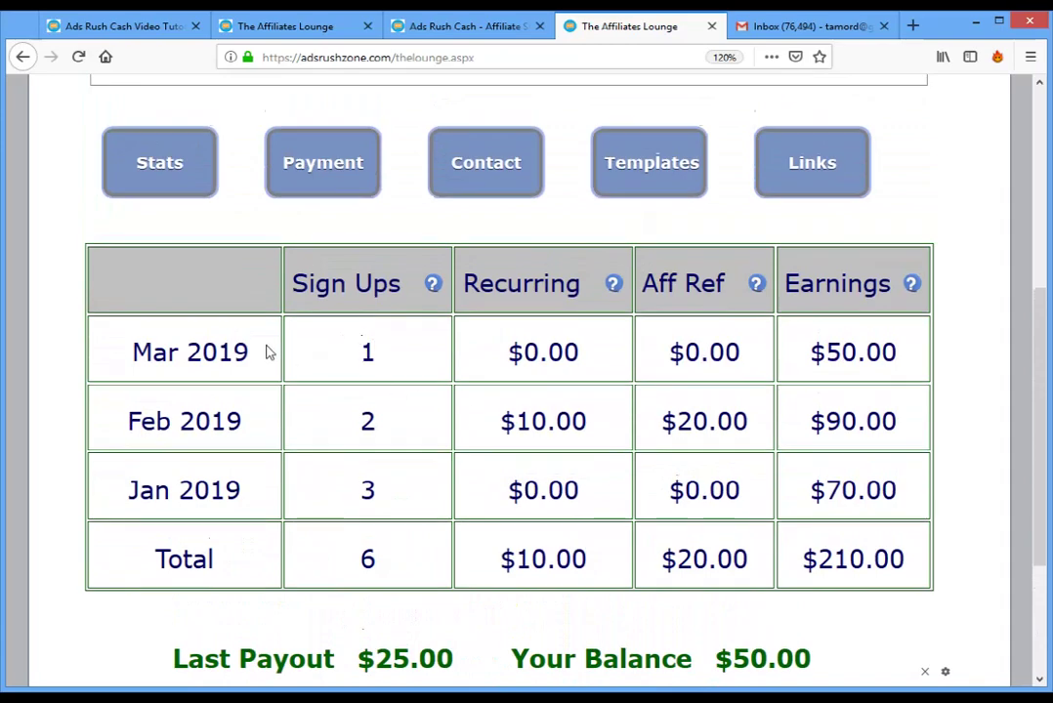
scroll(265, 350, up, 6)
scroll(298, 347, down, 2)
scroll(680, 133, up, 2)
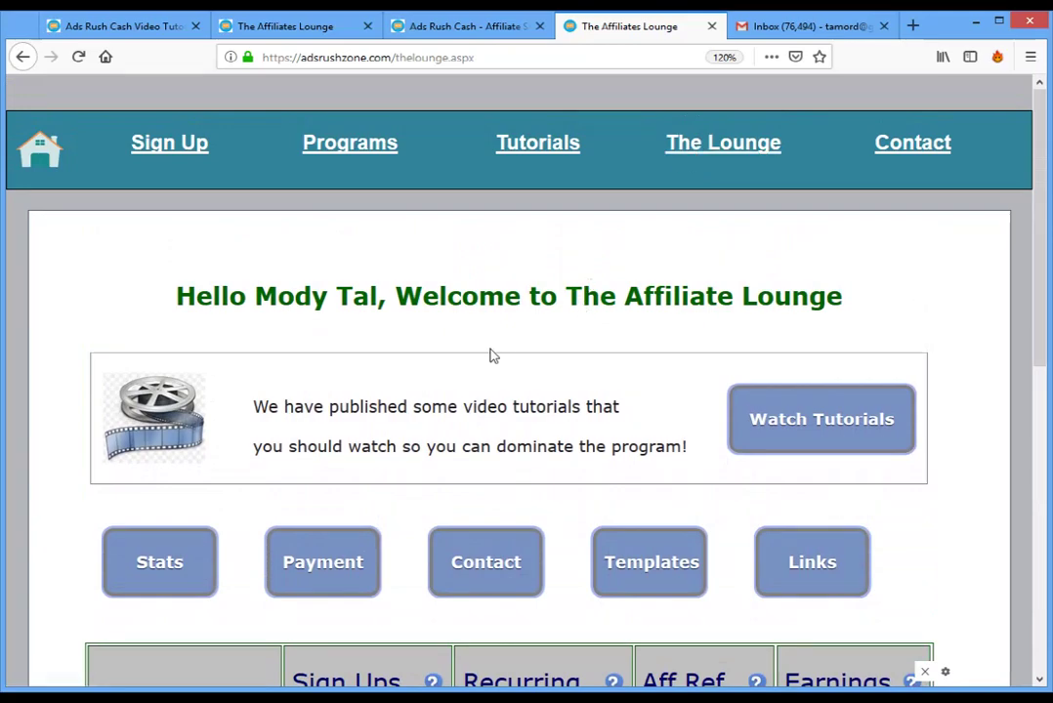
scroll(296, 386, down, 8)
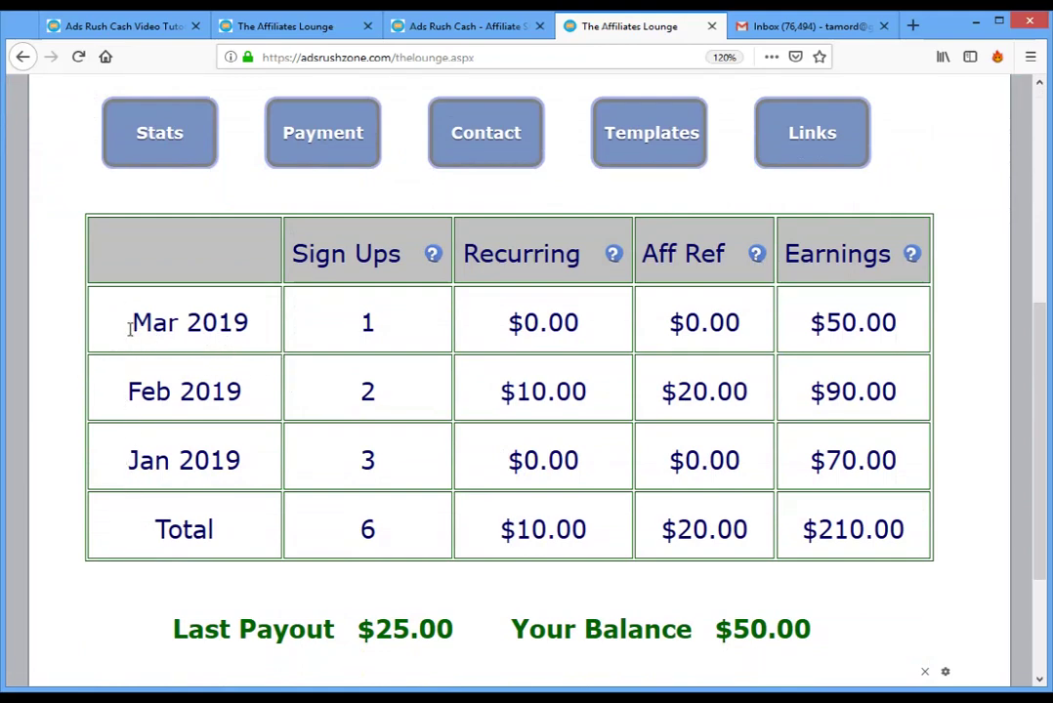
scroll(255, 430, down, 2)
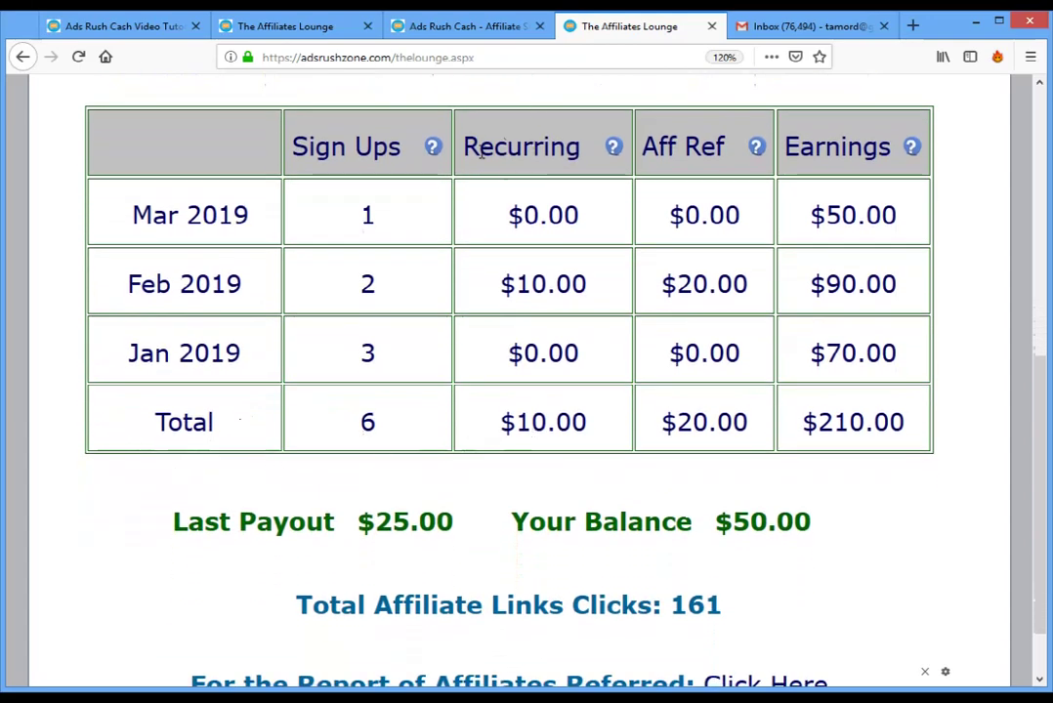
mouse_move(433, 148)
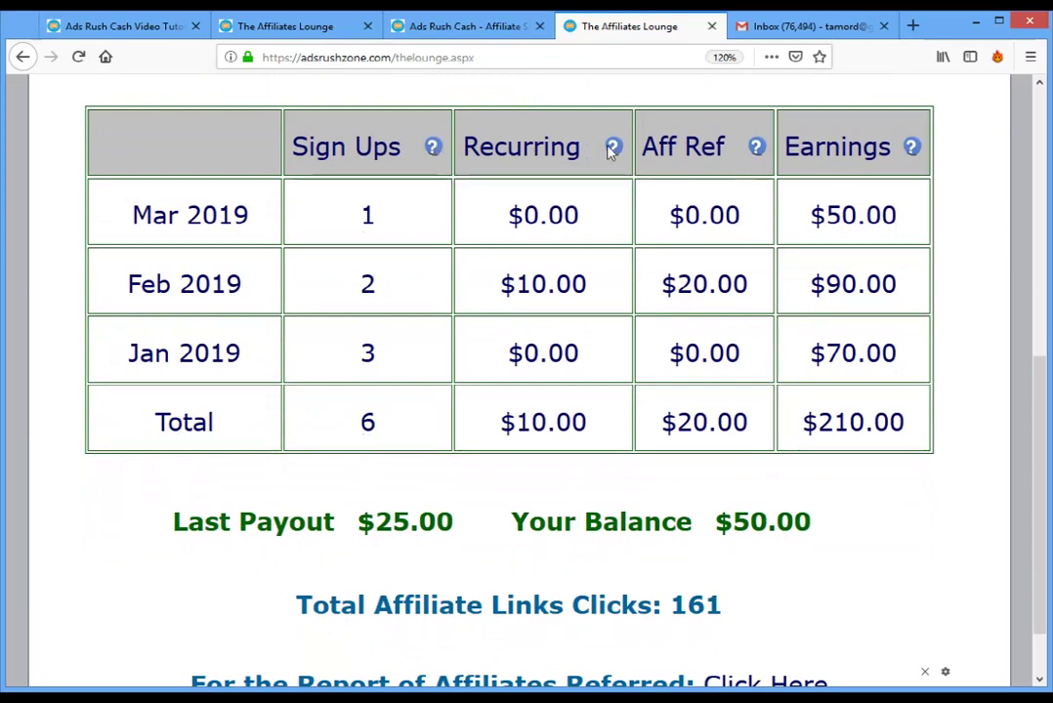
mouse_move(614, 149)
scroll(752, 290, up, 2)
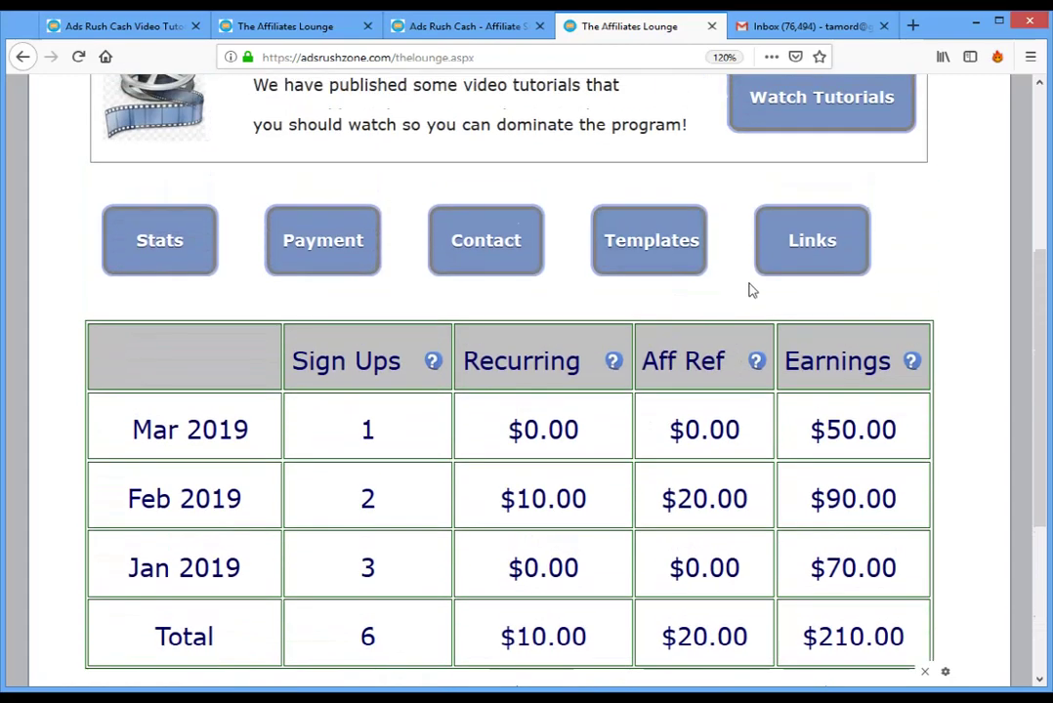
scroll(693, 381, down, 1)
scroll(728, 312, up, 1)
scroll(742, 307, down, 1)
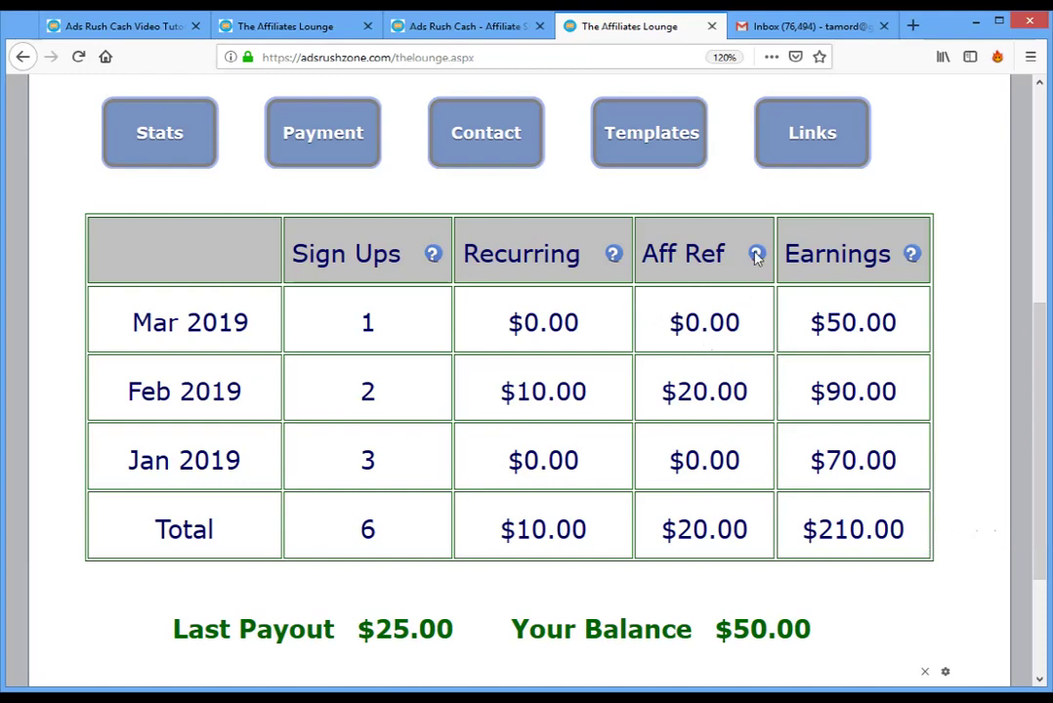
mouse_move(757, 256)
mouse_move(911, 257)
scroll(811, 547, down, 4)
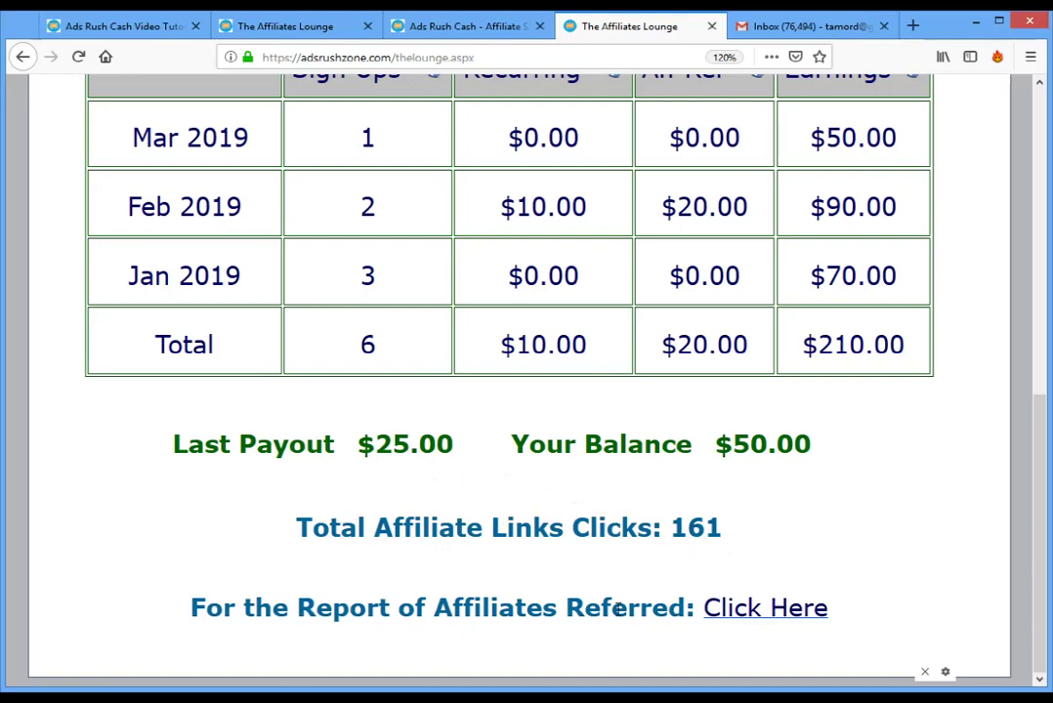
scroll(617, 587, up, 10)
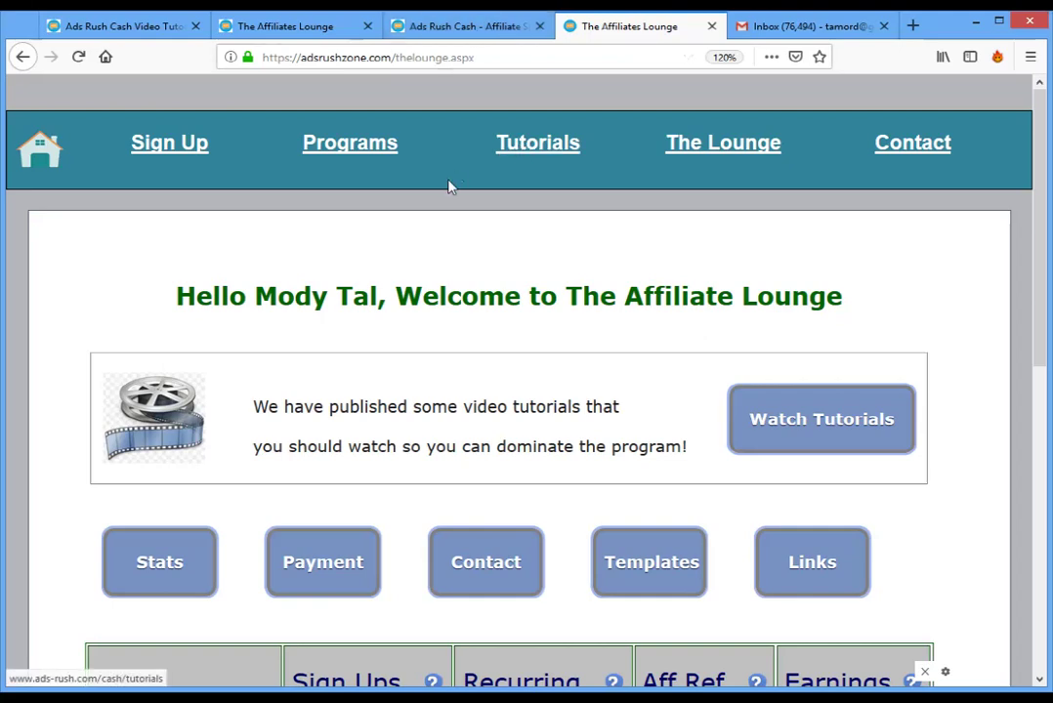
scroll(473, 195, down, 2)
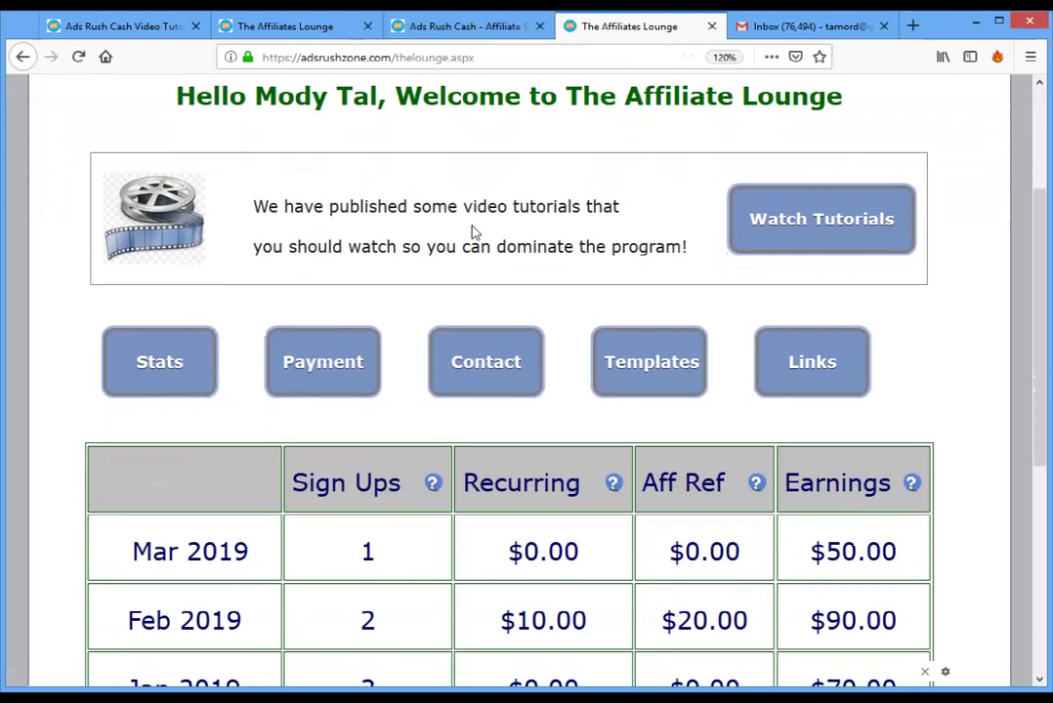
scroll(493, 278, up, 2)
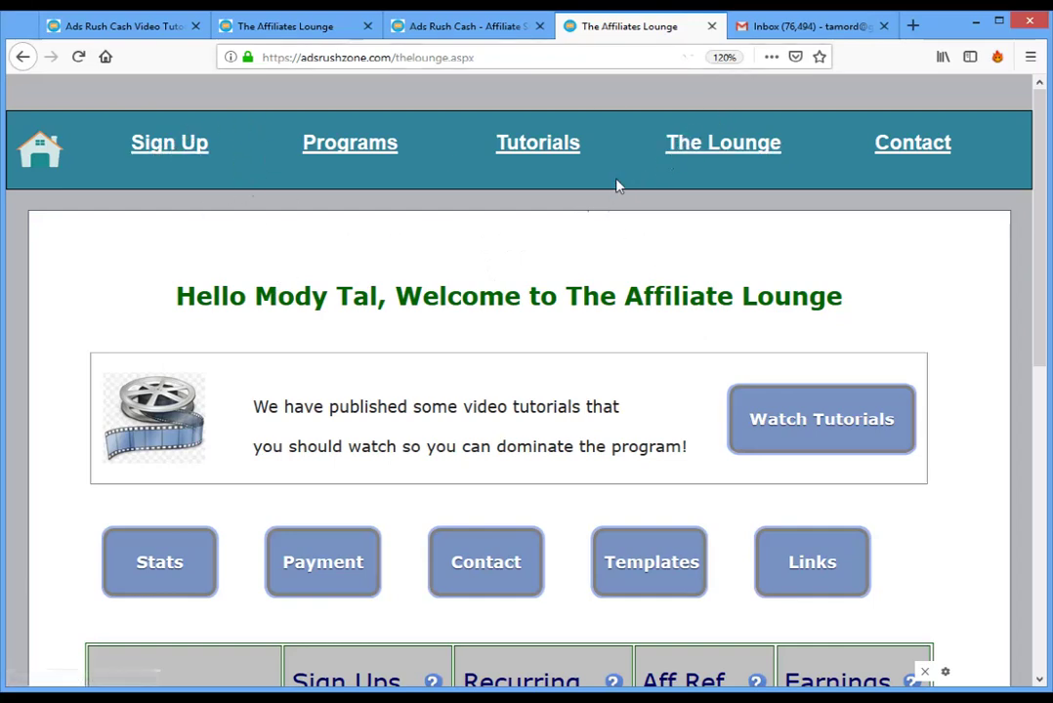
scroll(636, 284, down, 2)
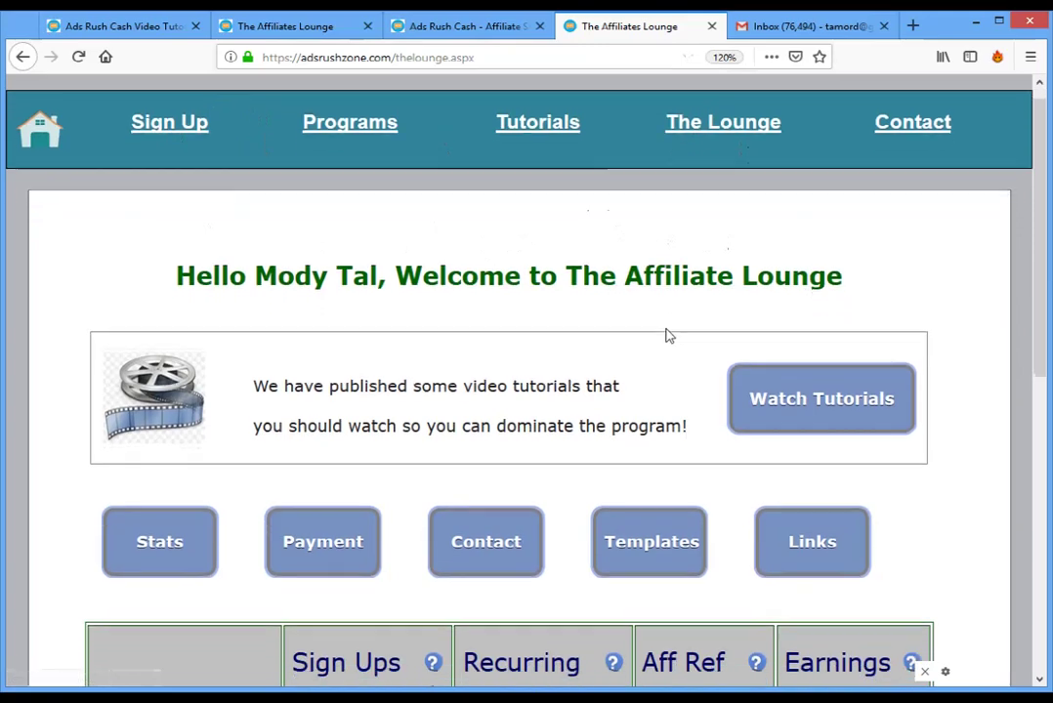
scroll(628, 330, down, 4)
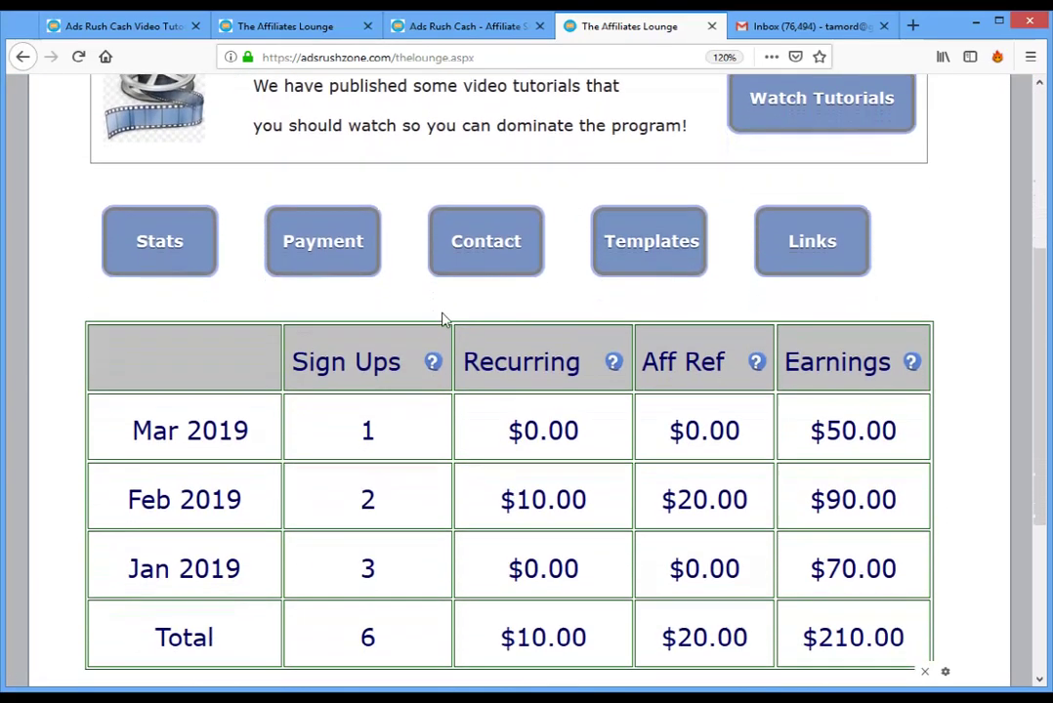
click(159, 241)
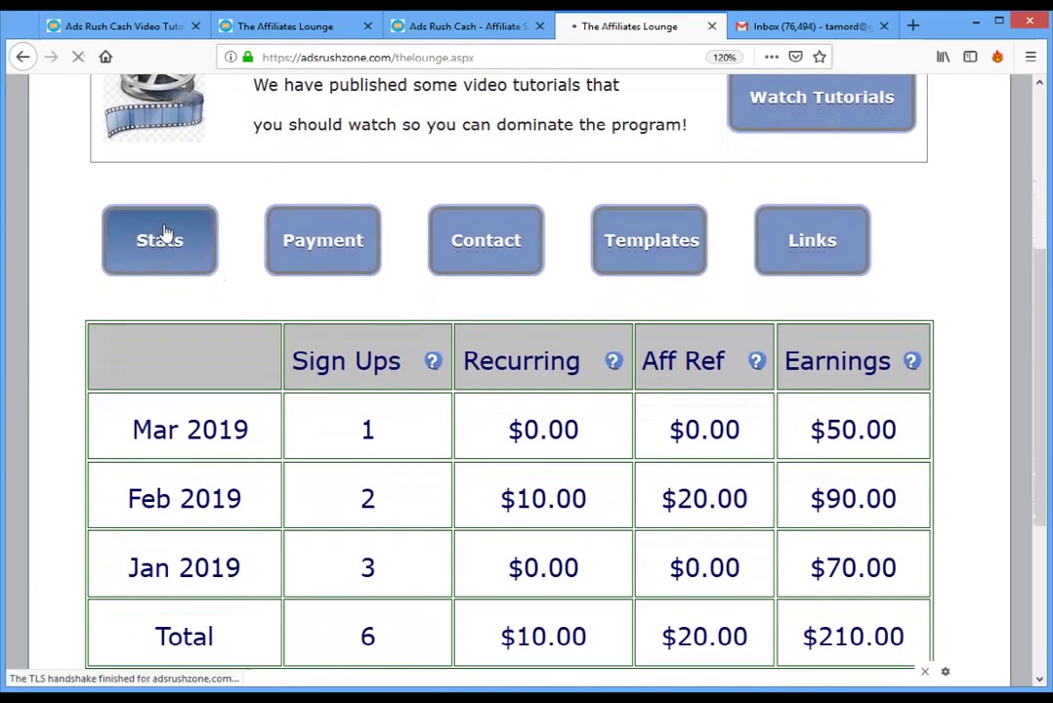
scroll(342, 298, down, 5)
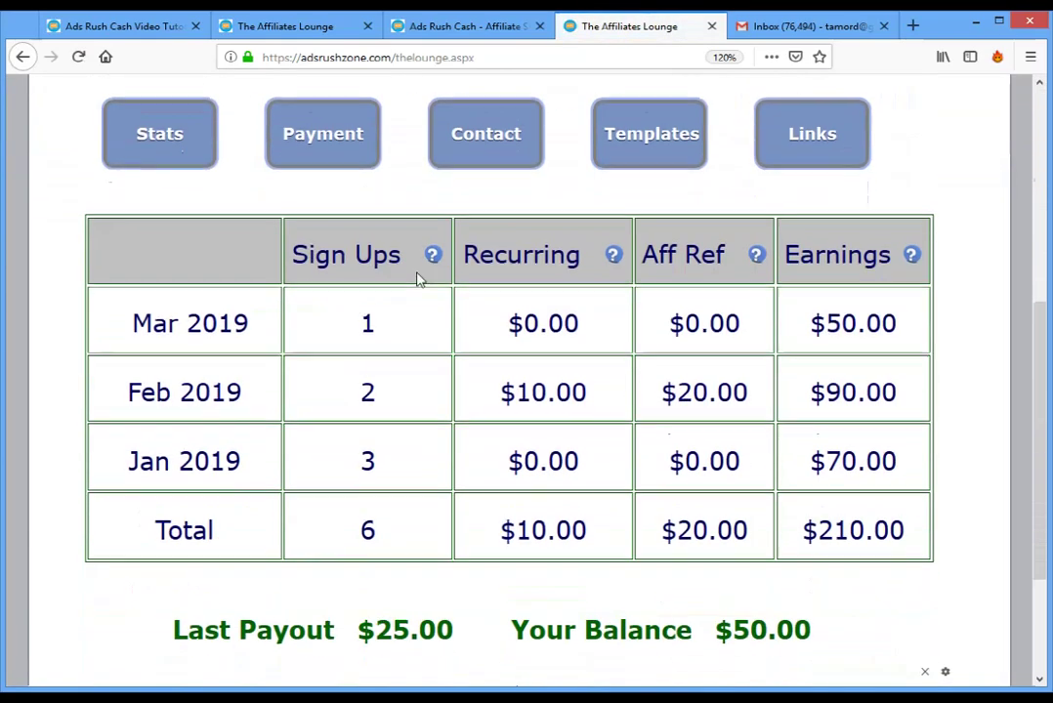
scroll(391, 258, up, 2)
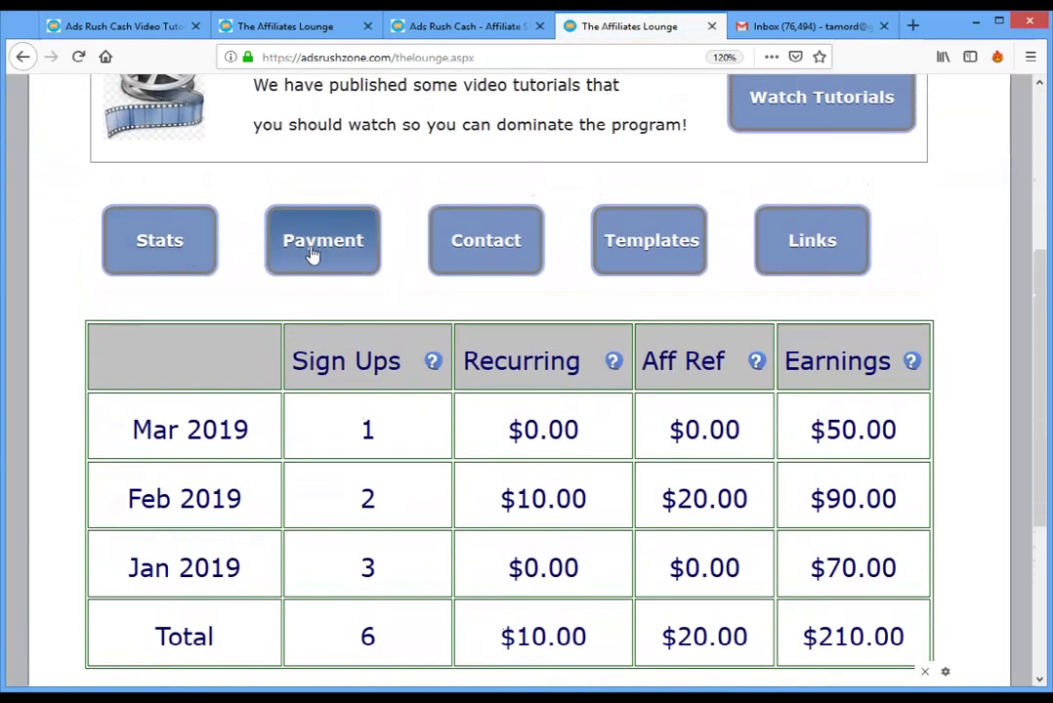
Step: Keep PayPal in USD as the payment method and set minimum payout to $50
click(329, 258)
scroll(430, 302, down, 2)
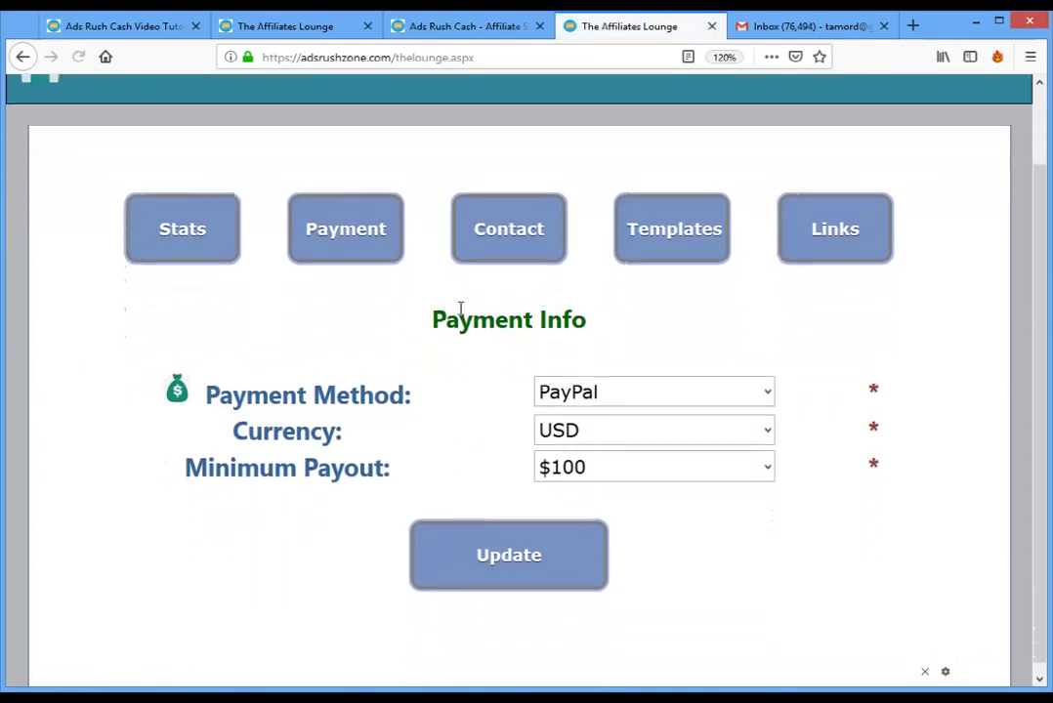
click(590, 383)
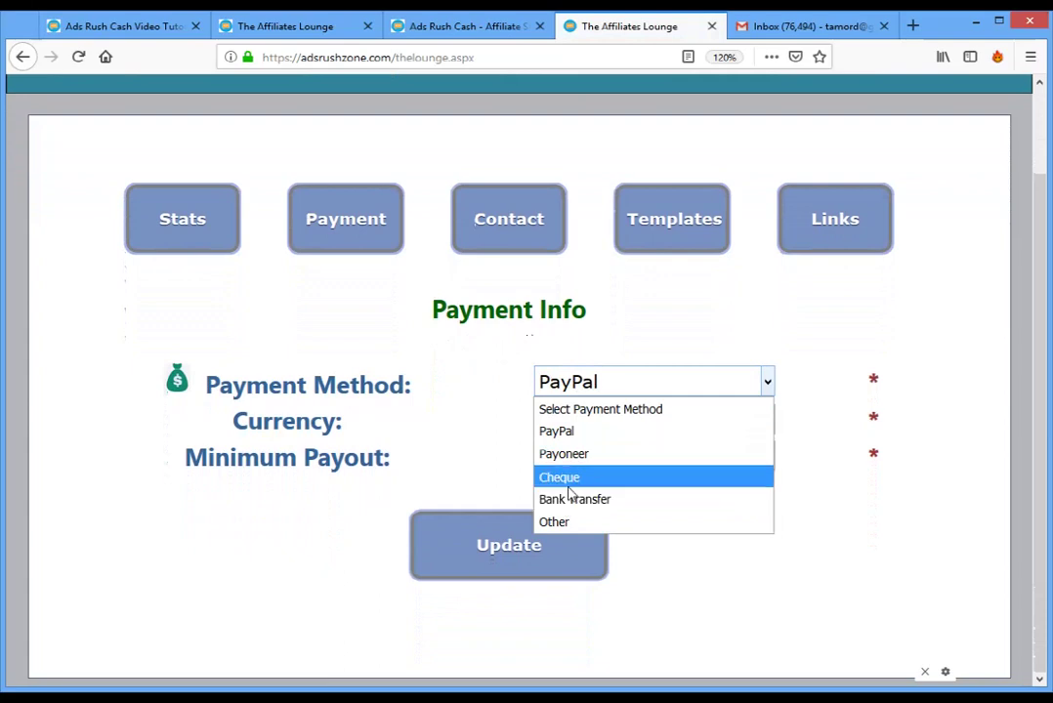
click(591, 430)
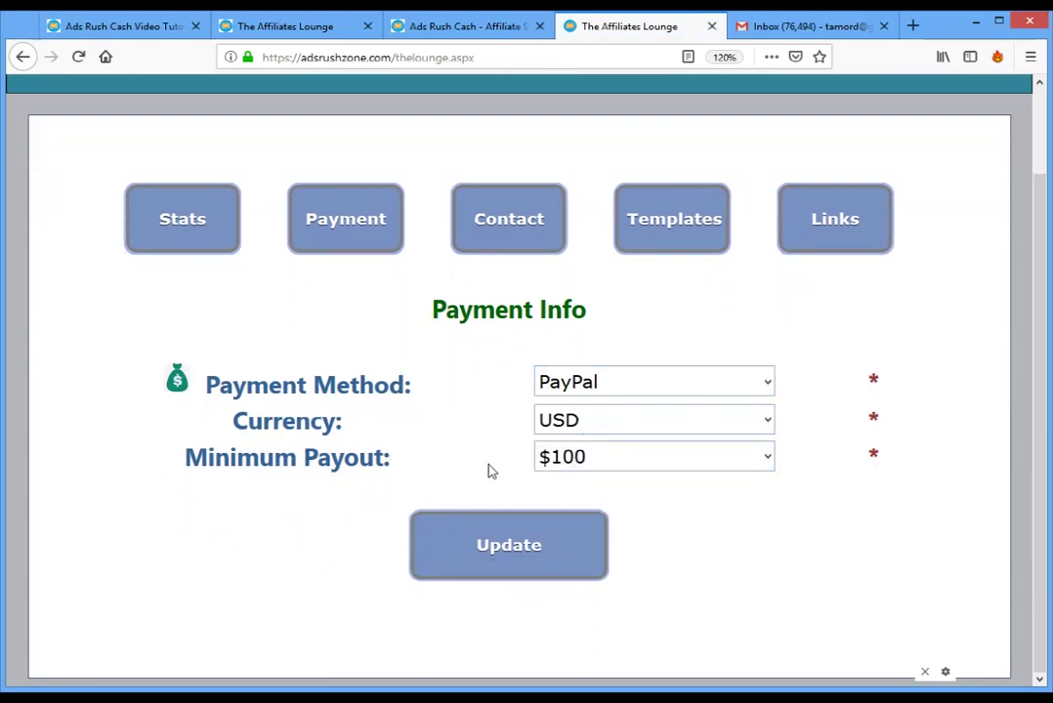
click(547, 458)
click(553, 514)
Step: Open Contact Methods, then open and close an extra Lounge login tab
click(534, 235)
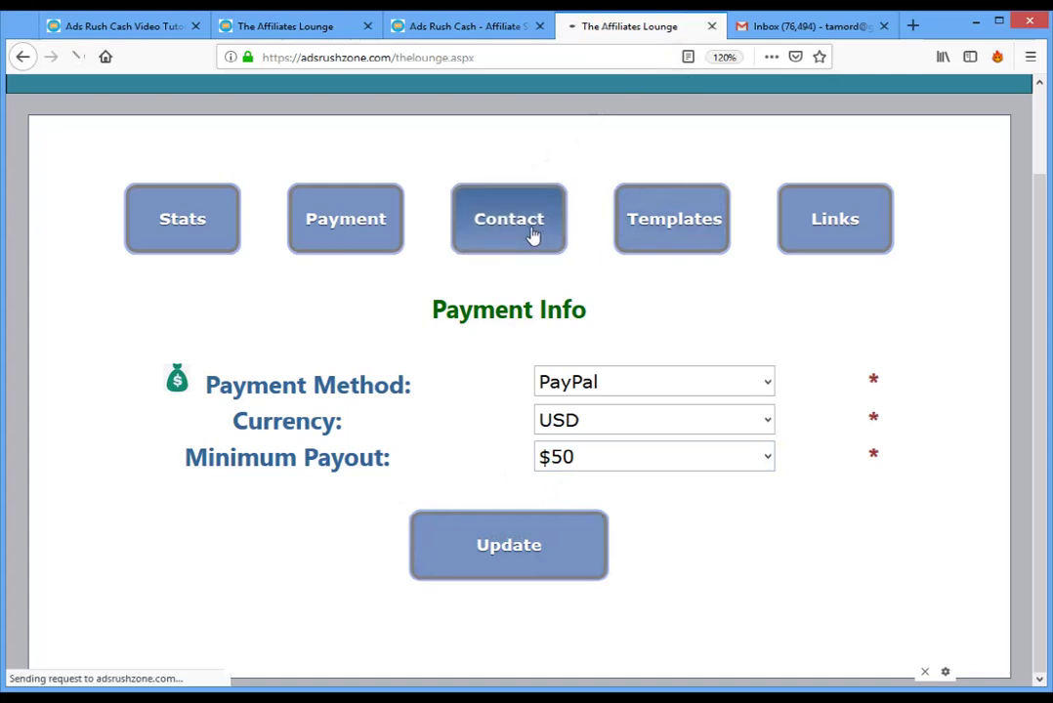
scroll(522, 329, down, 3)
scroll(488, 385, up, 3)
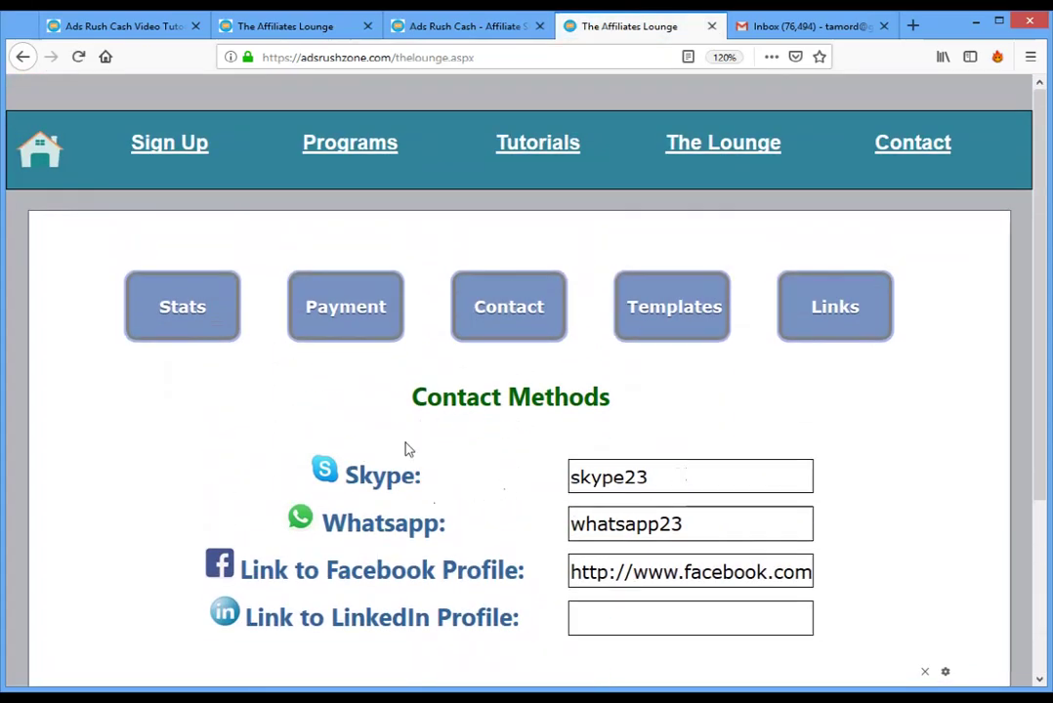
middle_click(720, 147)
click(684, 27)
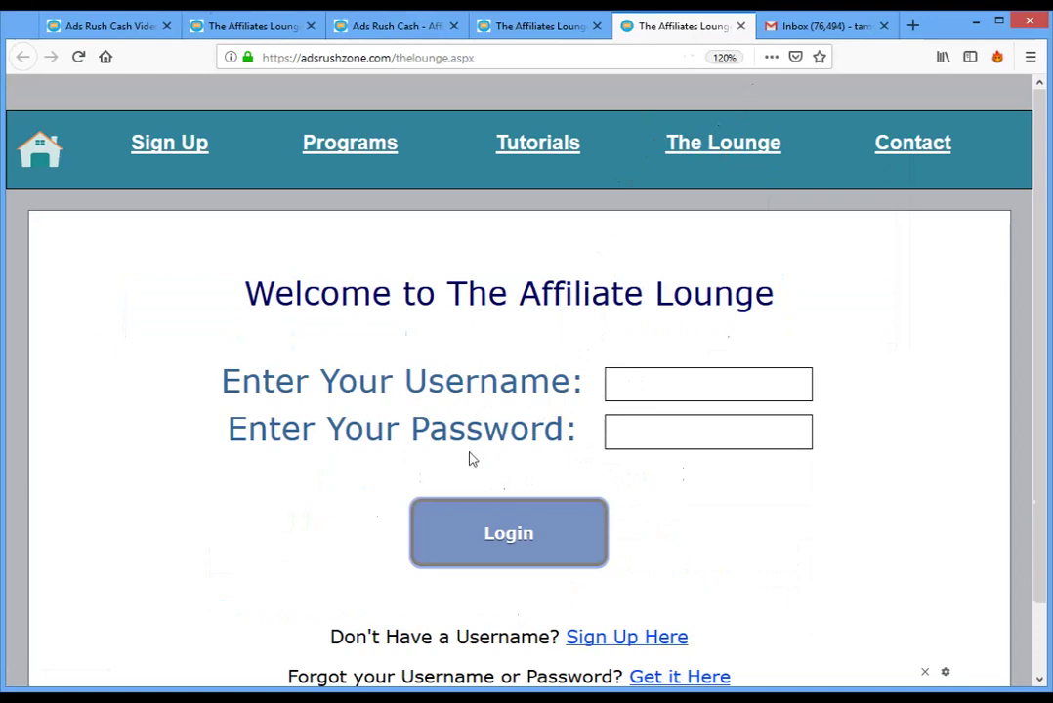
click(740, 26)
Step: Reload Contact Methods and review the Skype, WhatsApp, Facebook and empty LinkedIn fields
click(501, 305)
scroll(508, 402, down, 2)
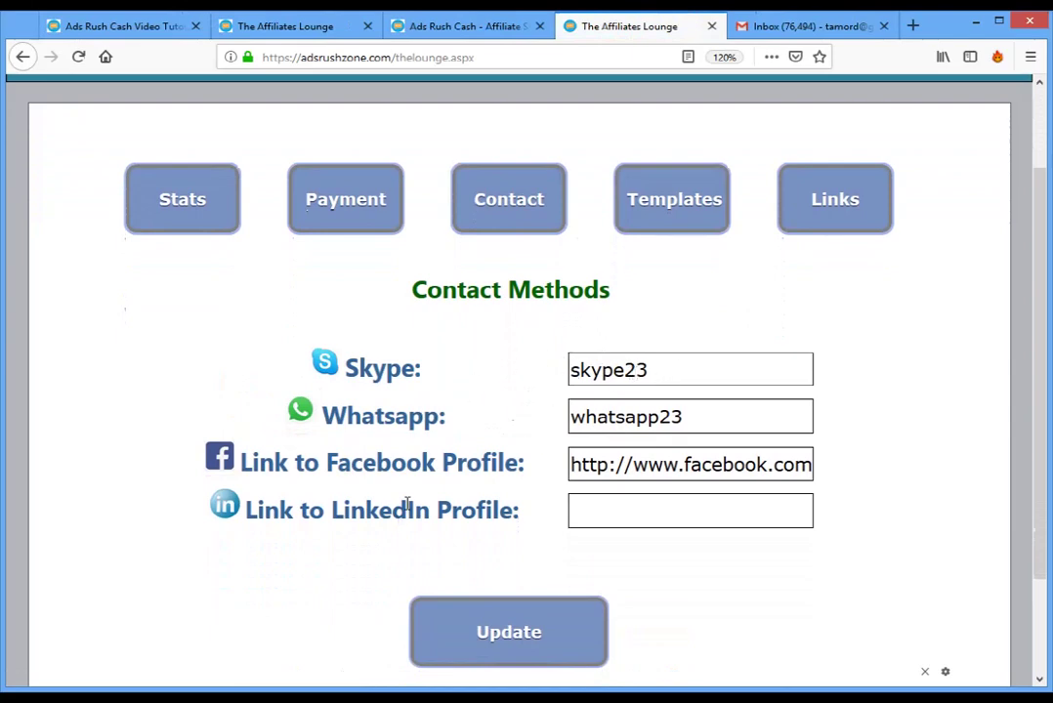
scroll(513, 265, up, 2)
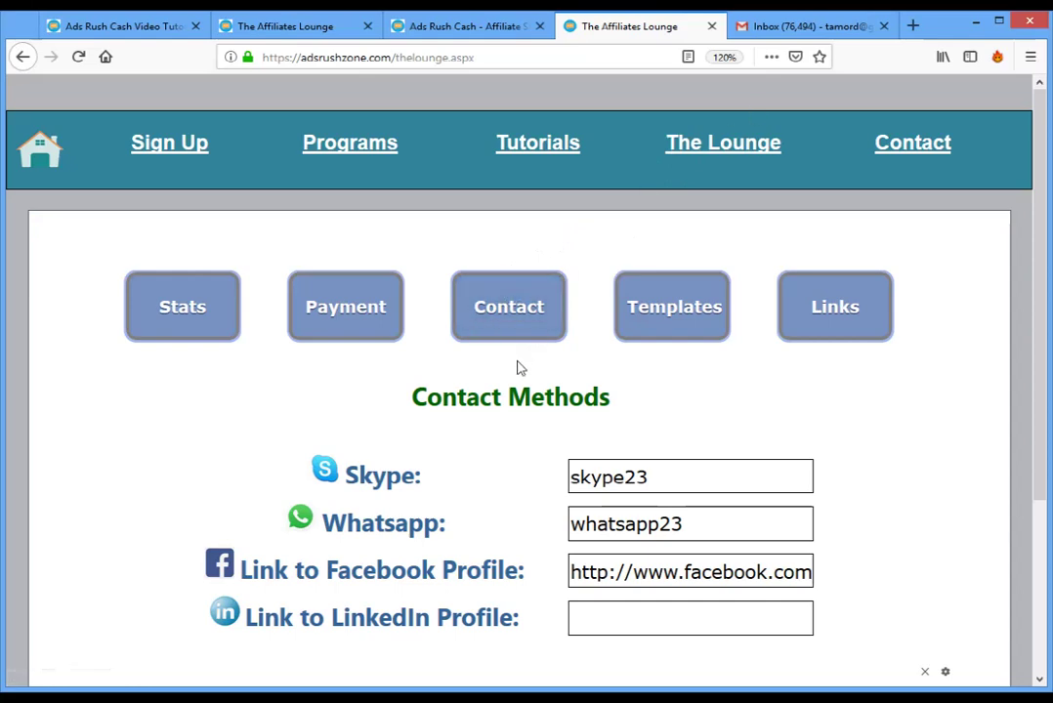
scroll(518, 381, down, 2)
scroll(493, 458, down, 2)
scroll(491, 451, up, 1)
scroll(494, 458, up, 2)
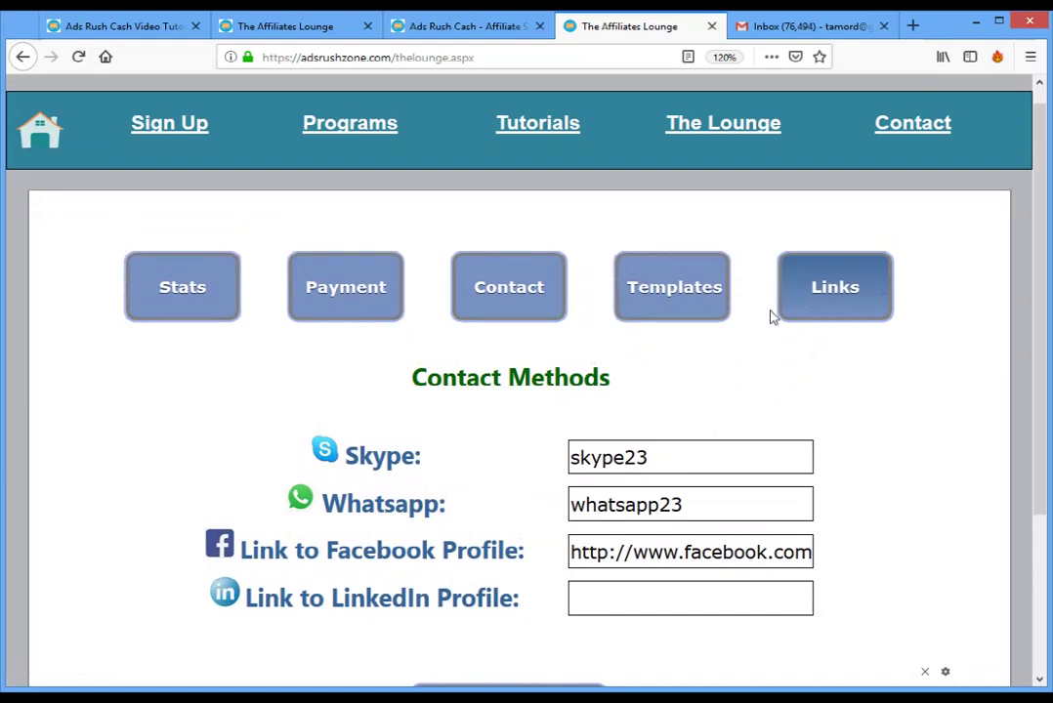
Step: In Affiliate Links, choose the Fashion program
click(828, 295)
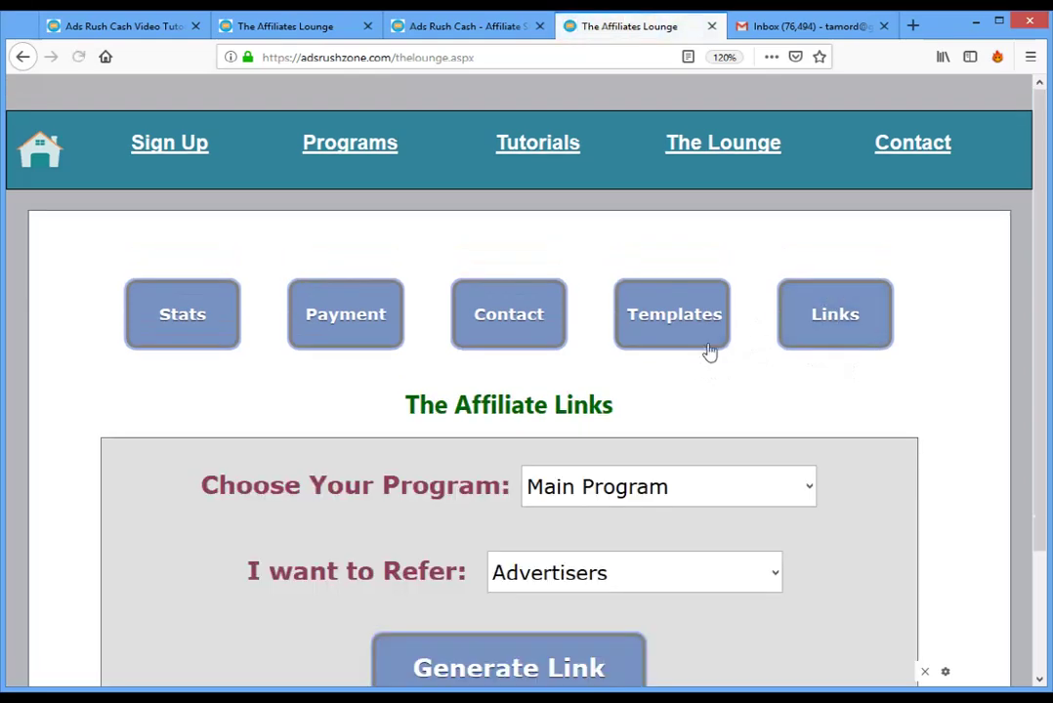
scroll(683, 361, down, 2)
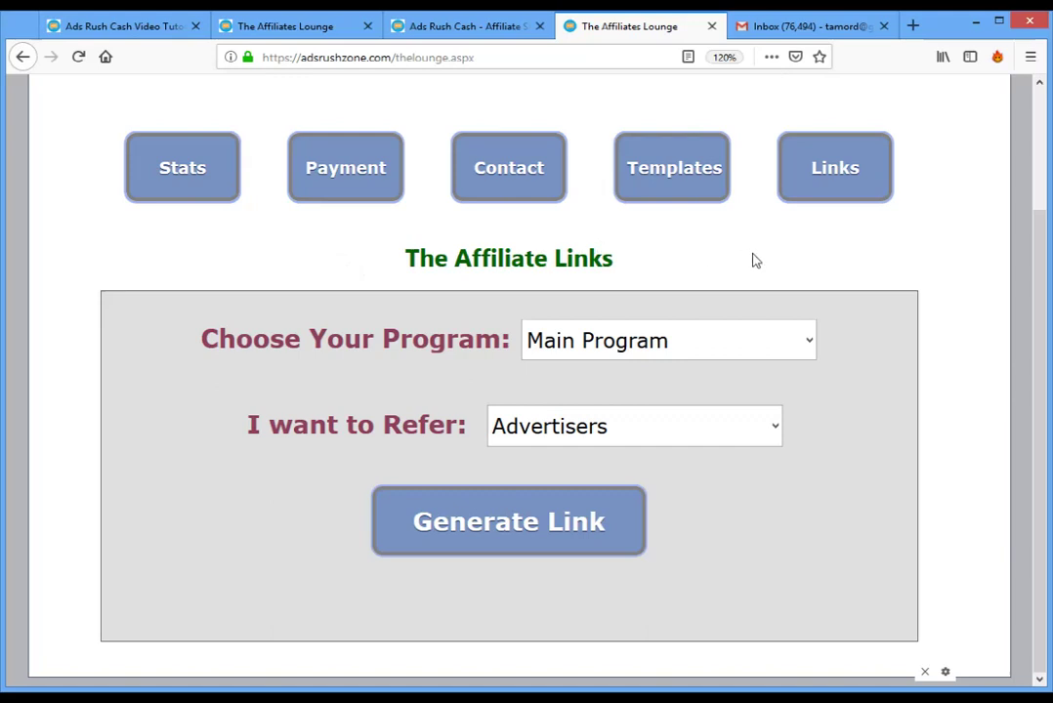
click(599, 348)
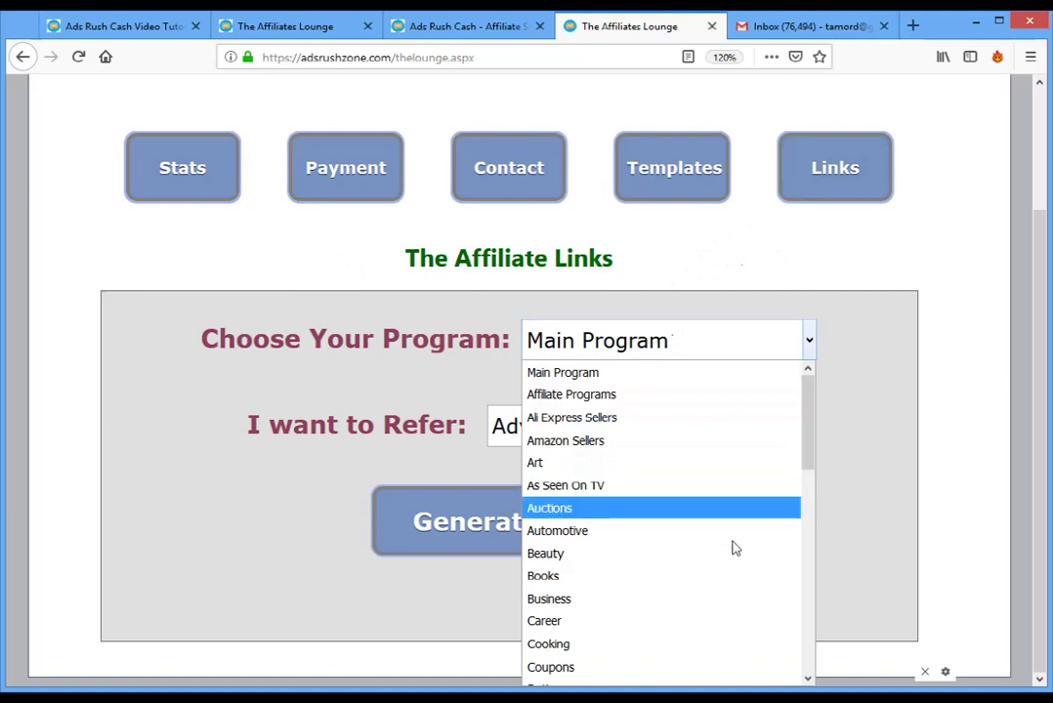
scroll(668, 515, down, 2)
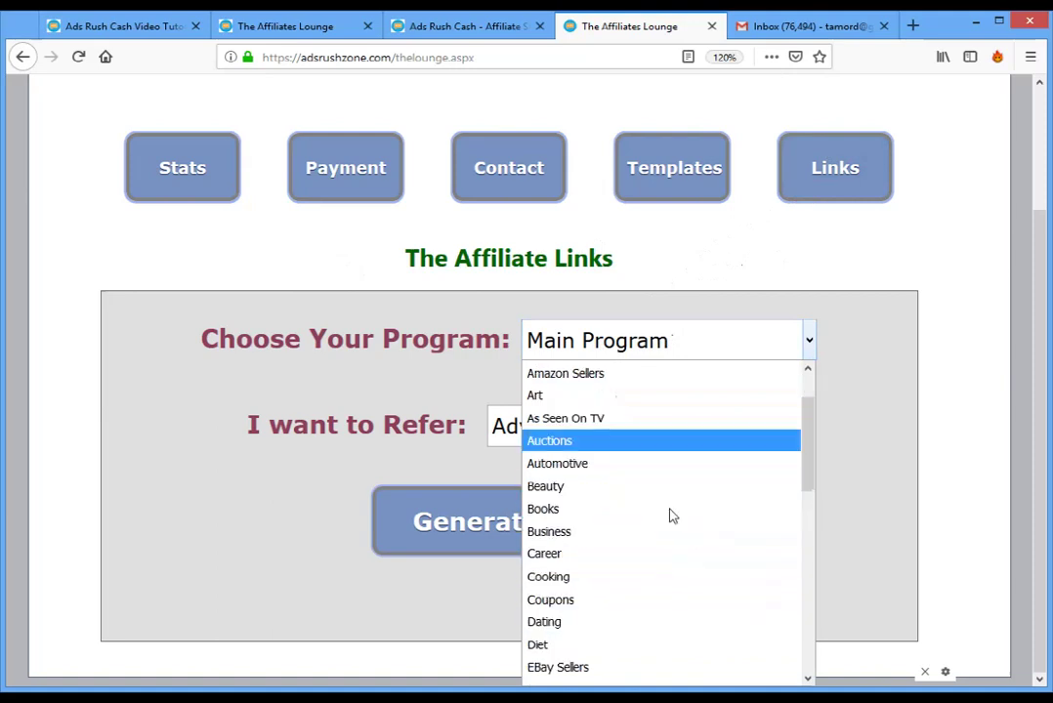
scroll(646, 528, down, 2)
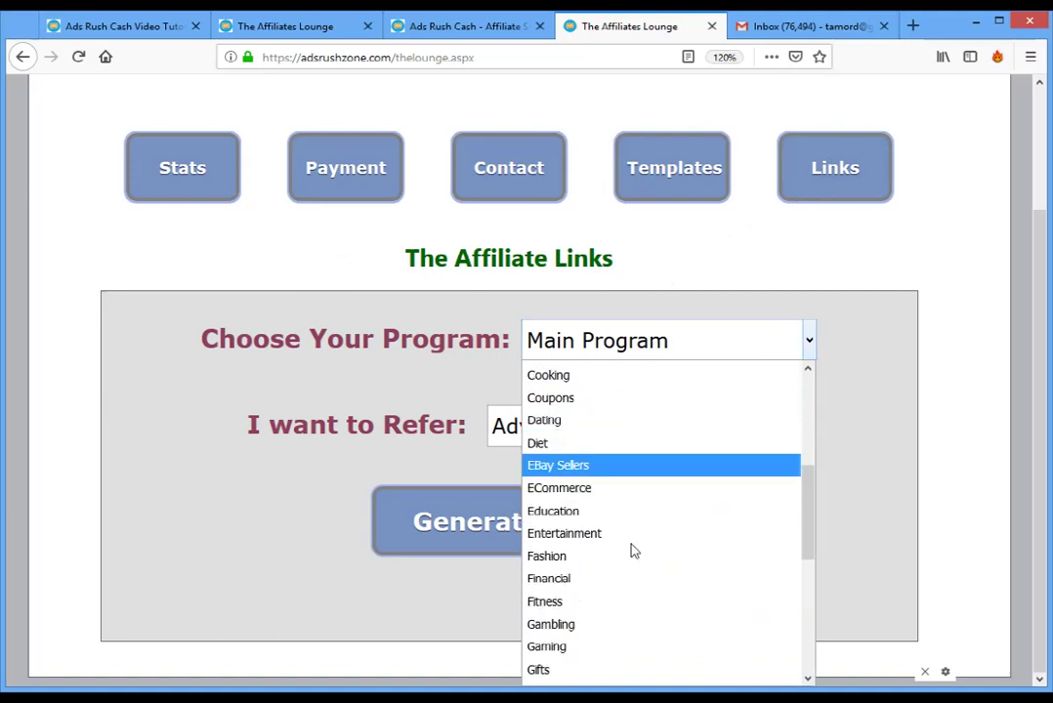
click(572, 557)
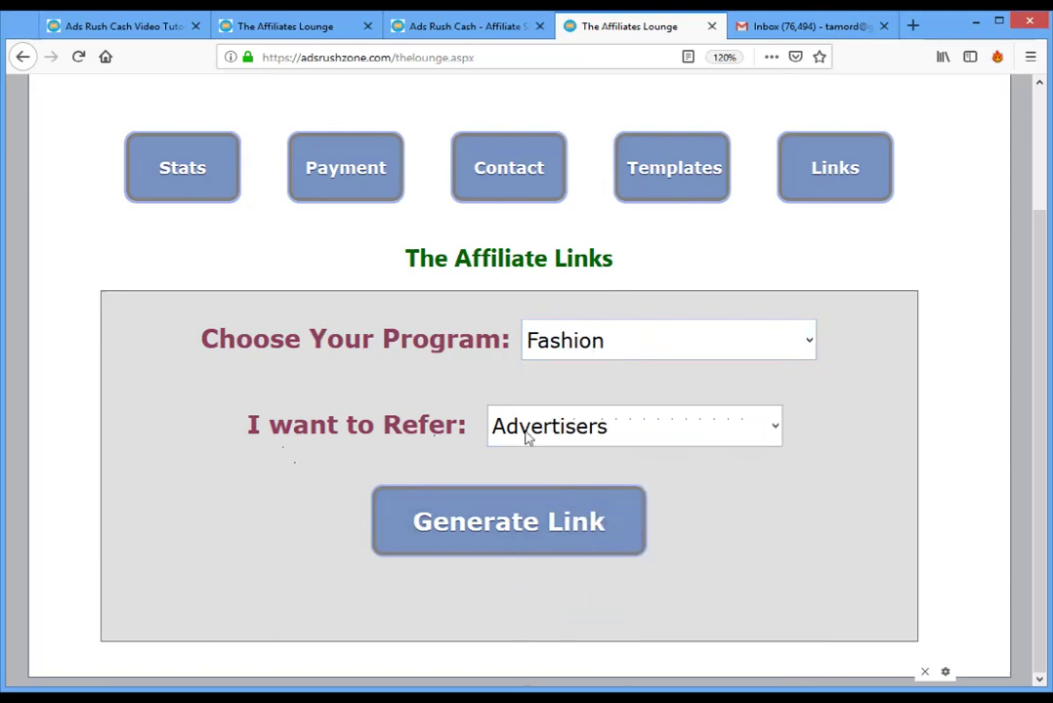
Step: Keep Advertisers as the referral audience and generate the Fashion affiliate link
click(583, 430)
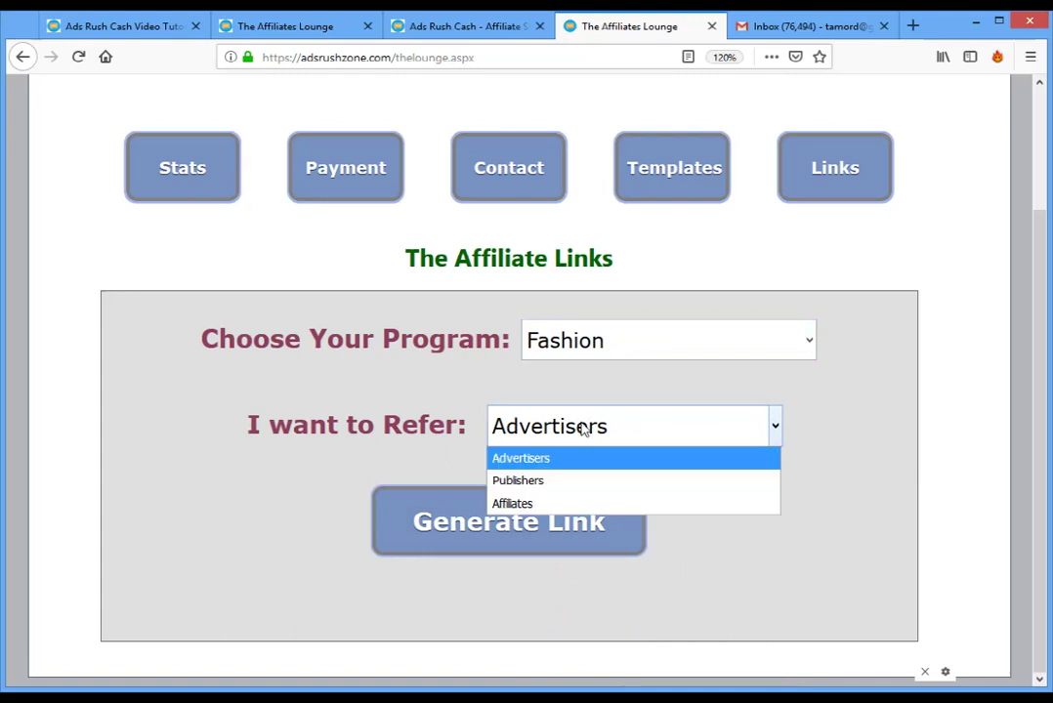
click(566, 430)
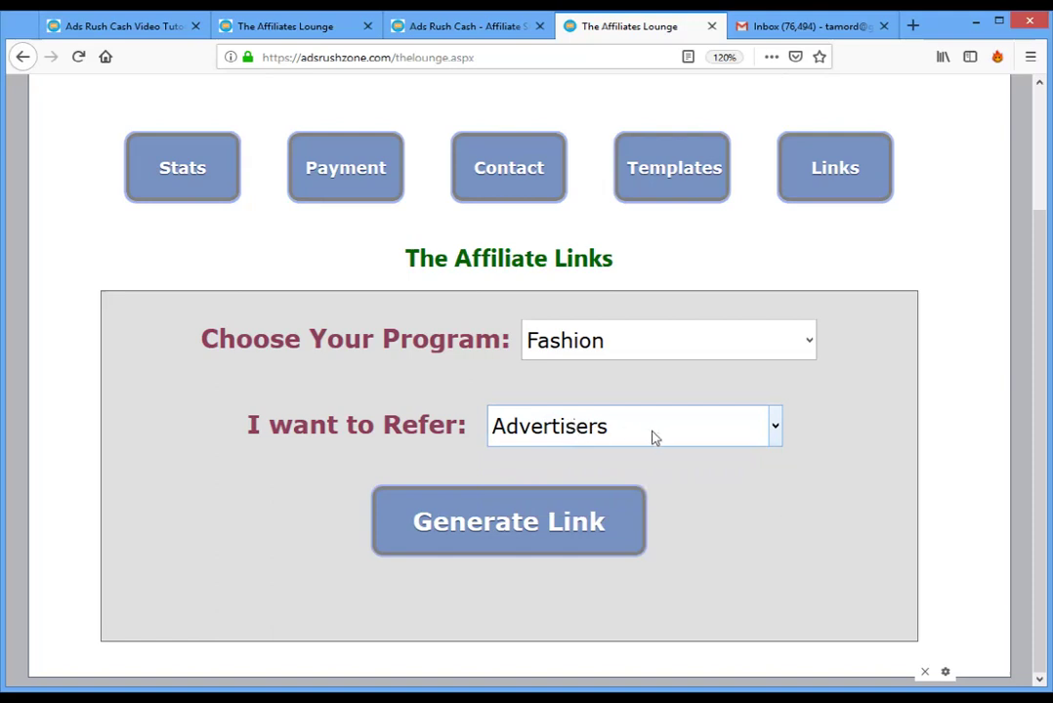
click(555, 427)
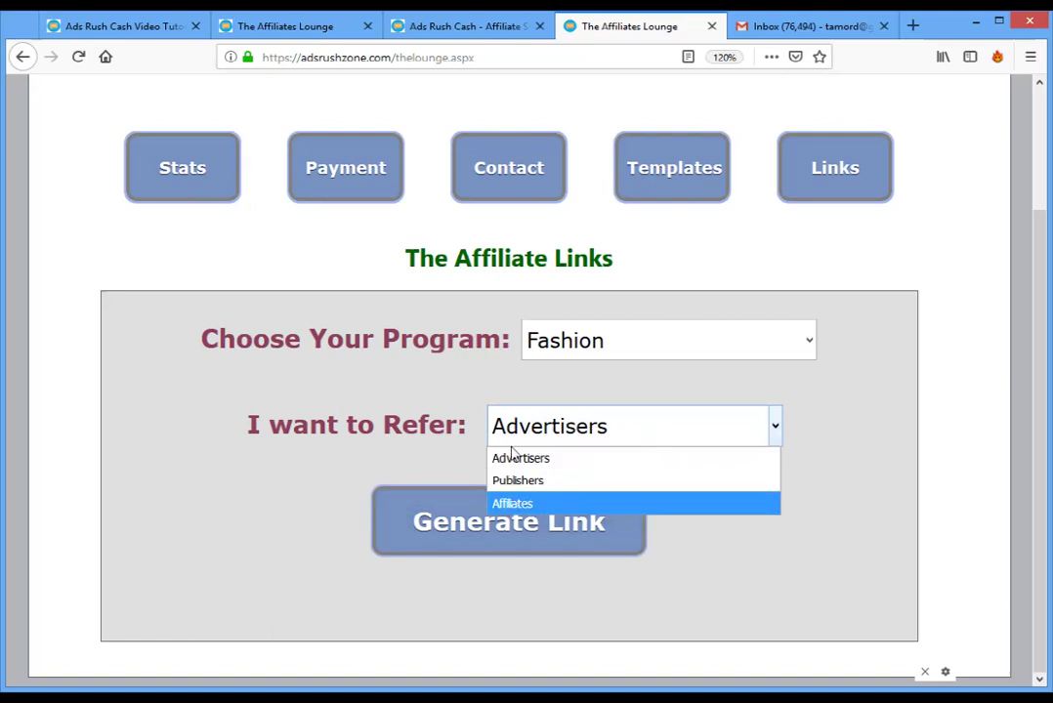
click(369, 472)
click(536, 430)
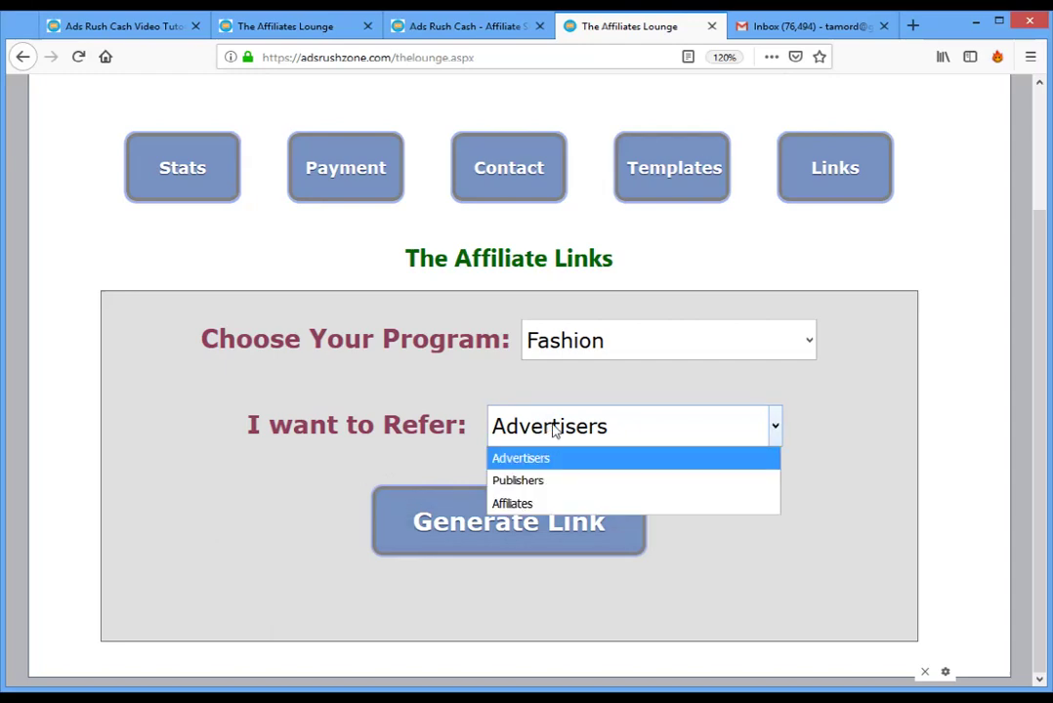
click(429, 521)
click(438, 521)
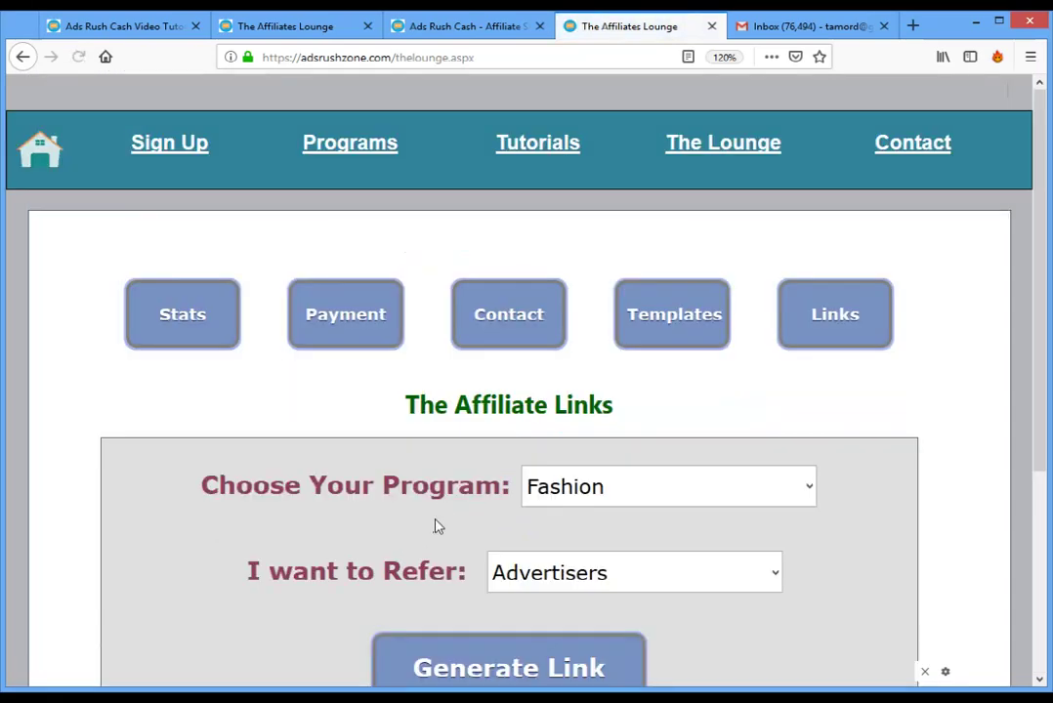
scroll(445, 513, down, 3)
click(729, 523)
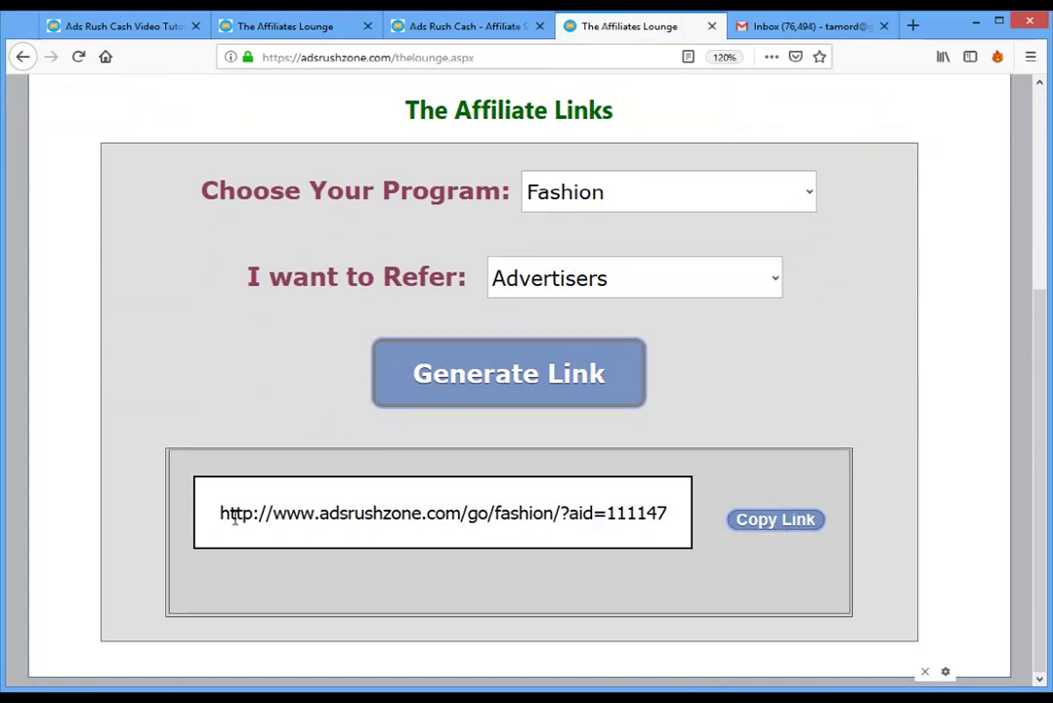
double_click(644, 515)
drag(673, 512, 215, 516)
key(ctrl+c)
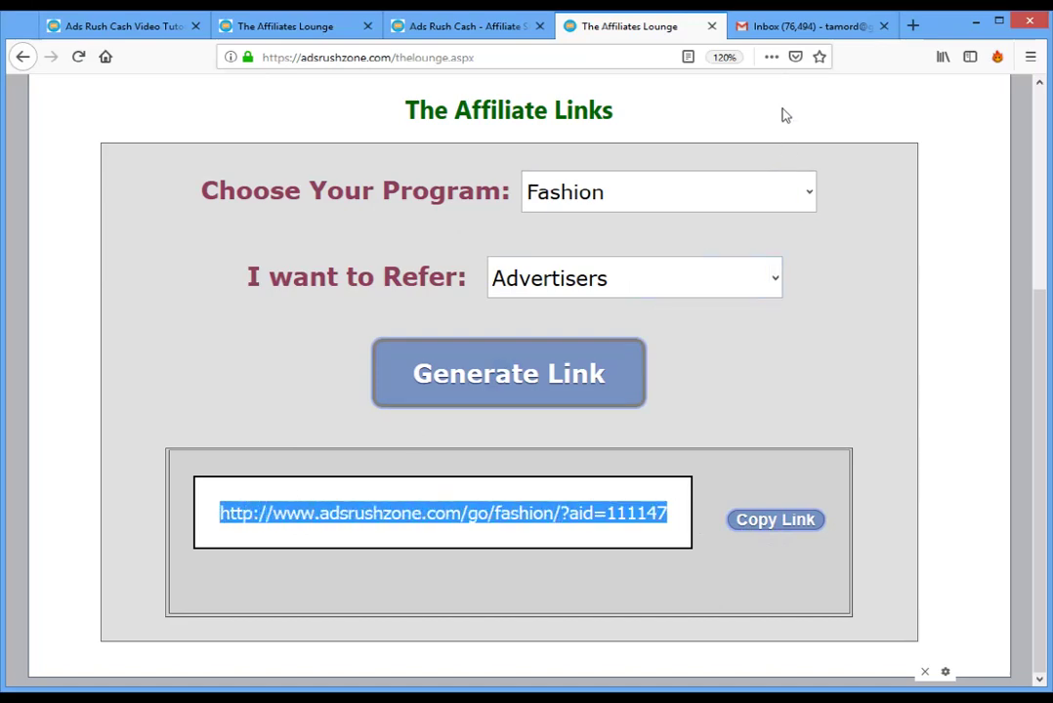
click(912, 27)
key(ctrl+v)
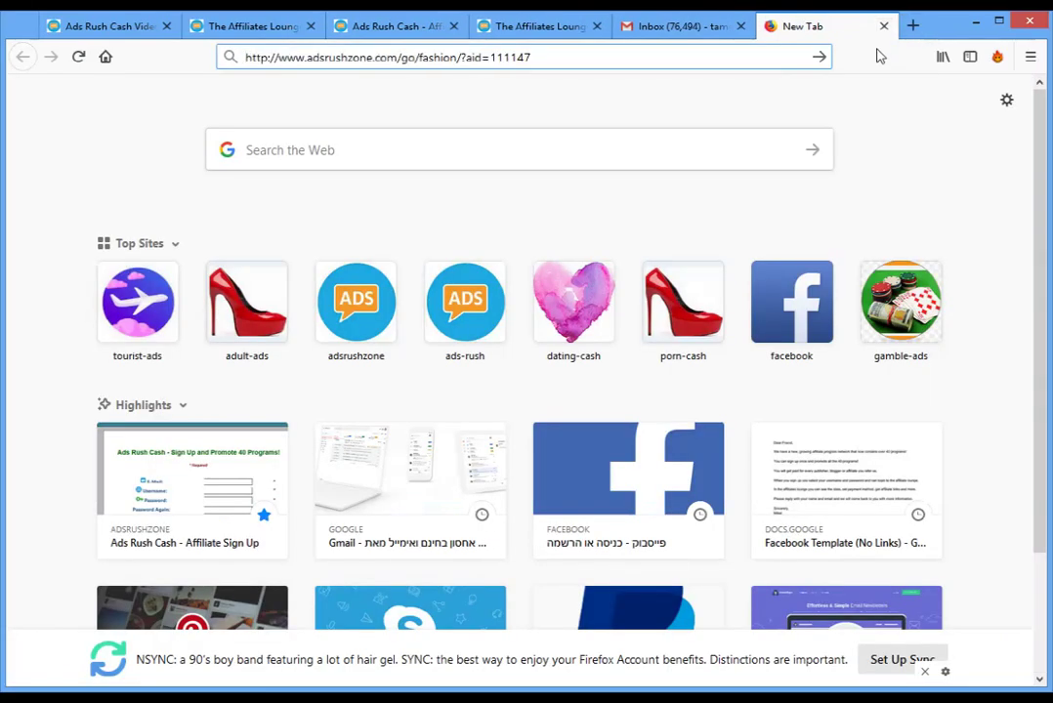
key(Return)
drag(818, 33, 674, 30)
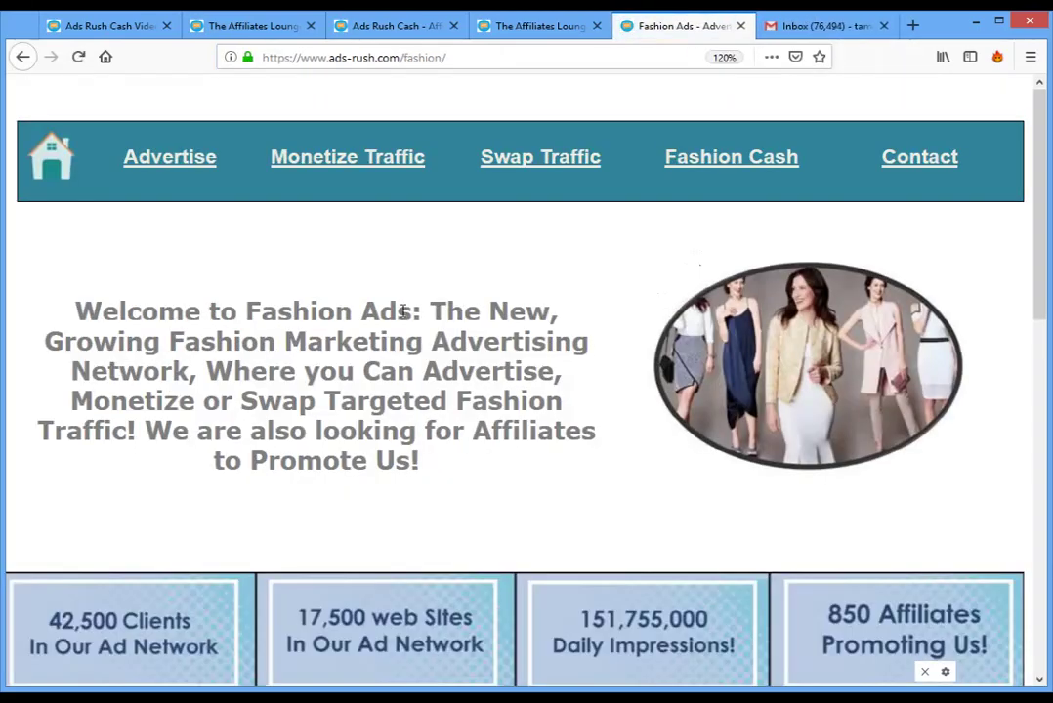
scroll(405, 337, down, 5)
click(500, 24)
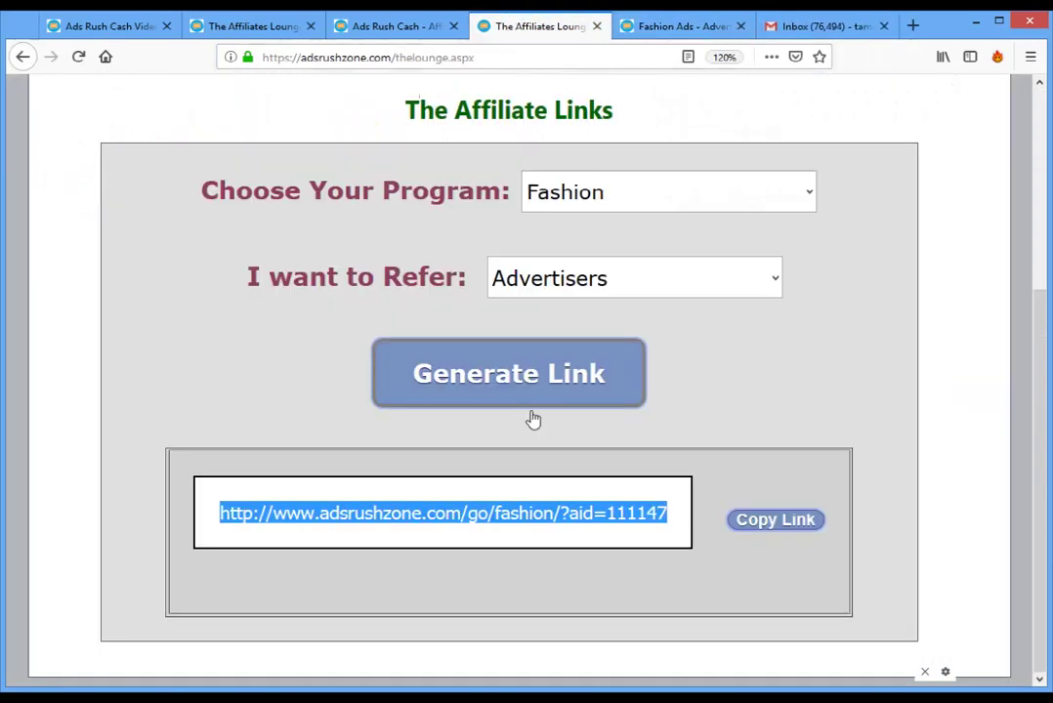
click(775, 406)
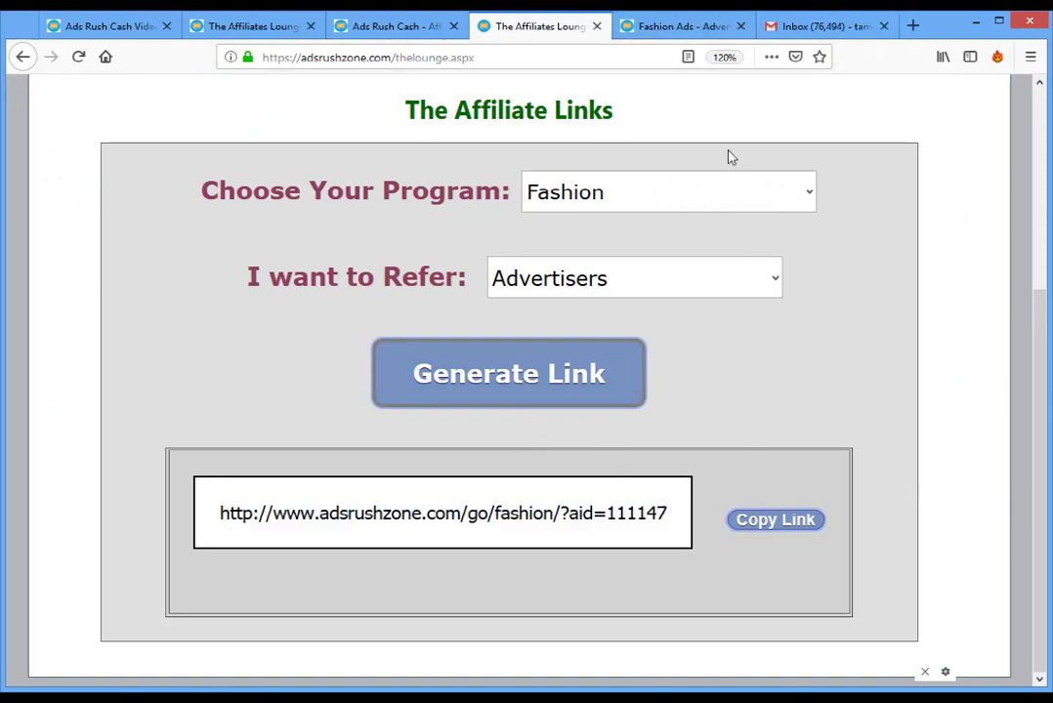
click(679, 30)
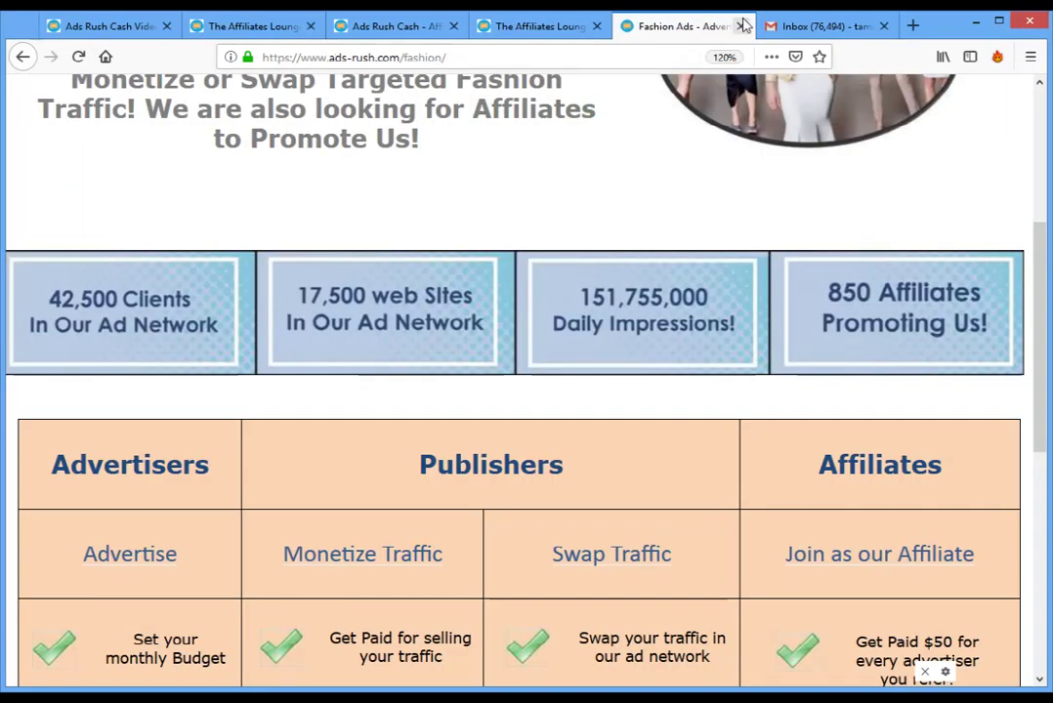
middle_click(645, 32)
click(533, 26)
scroll(585, 335, up, 5)
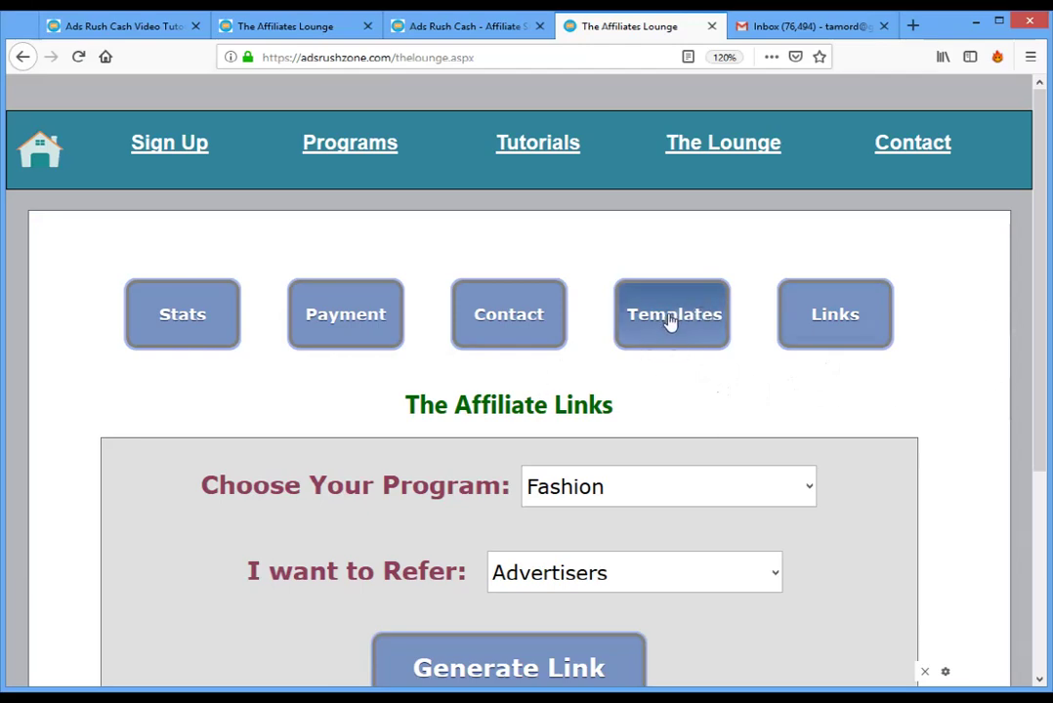
click(670, 326)
Step: Scroll down to the Message Templates form set to Main Program, Everybody and Standard
scroll(661, 383, down, 1)
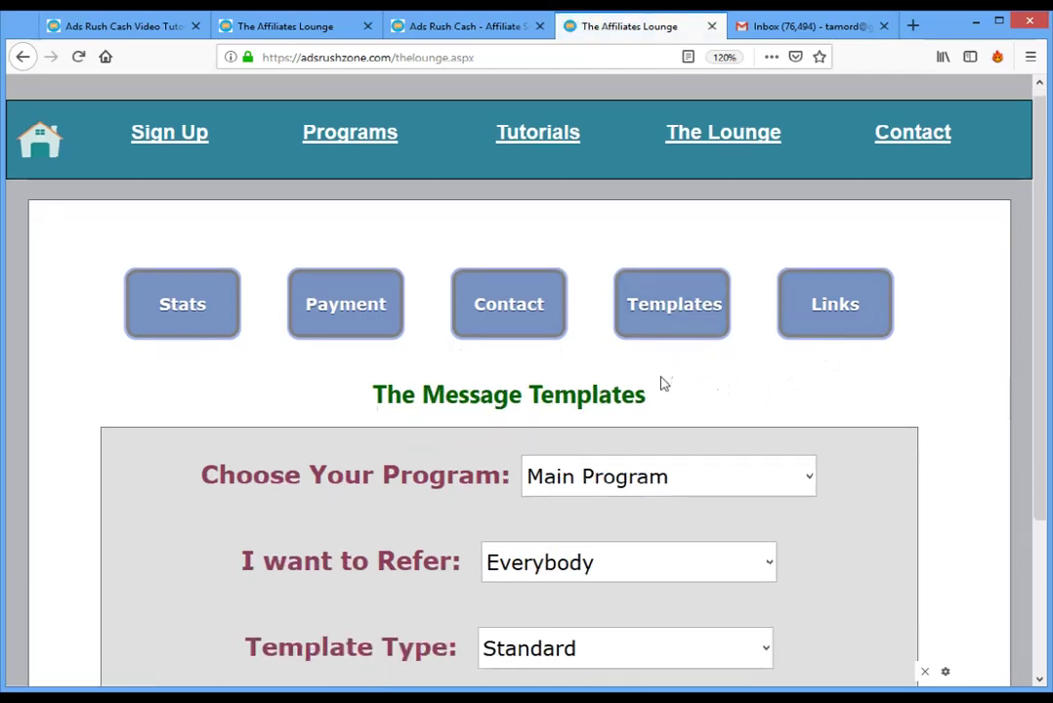
scroll(661, 383, down, 3)
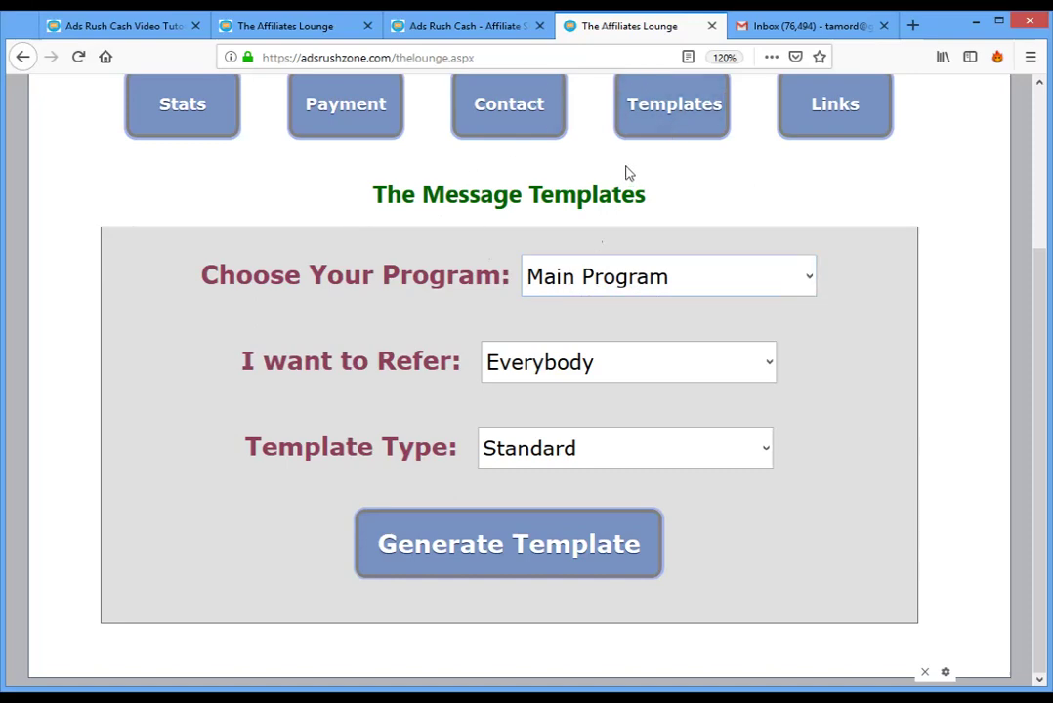
Step: Go to cash.ads-rush.com in a new tab and open its Programs page
click(912, 27)
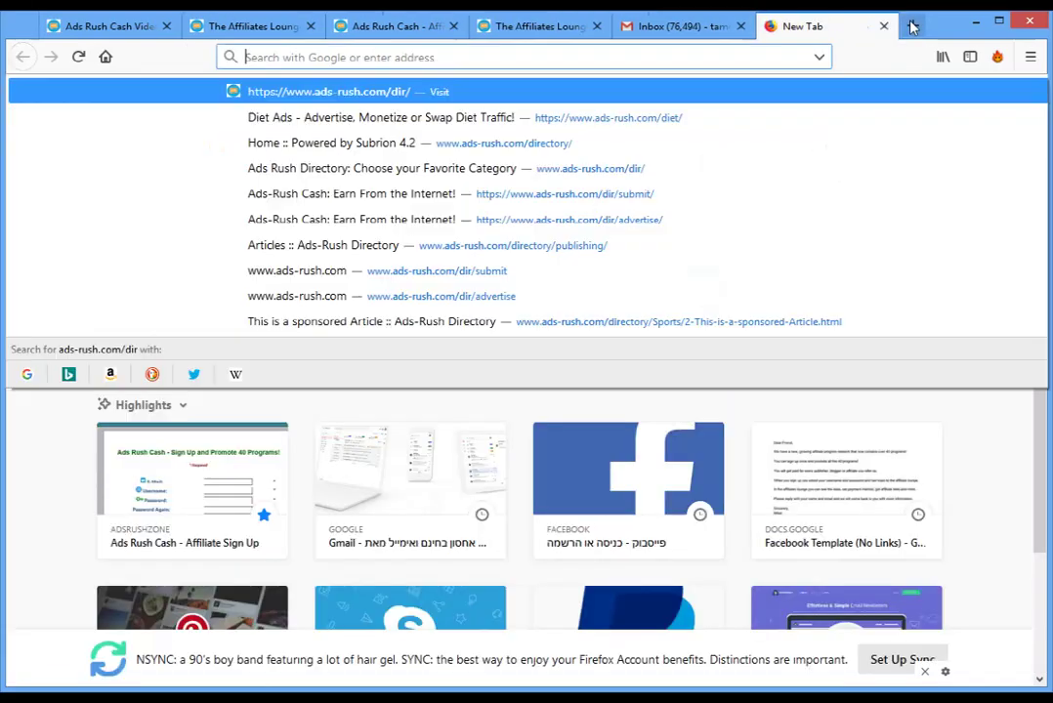
text(cash.ads-rush.com)
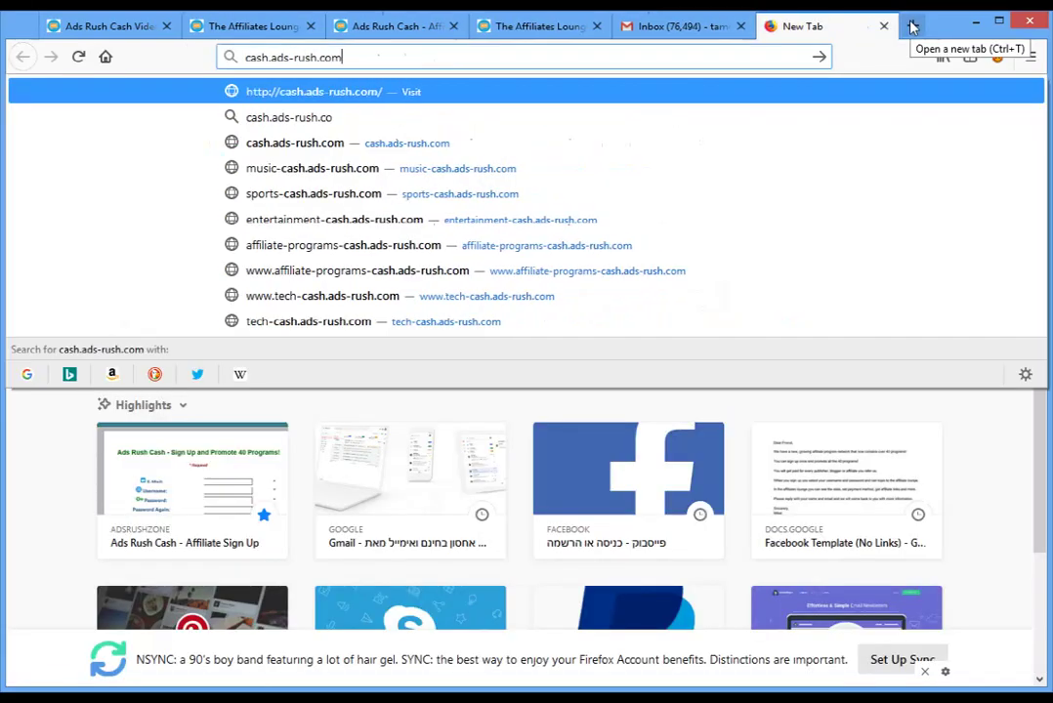
key(Return)
scroll(449, 377, down, 10)
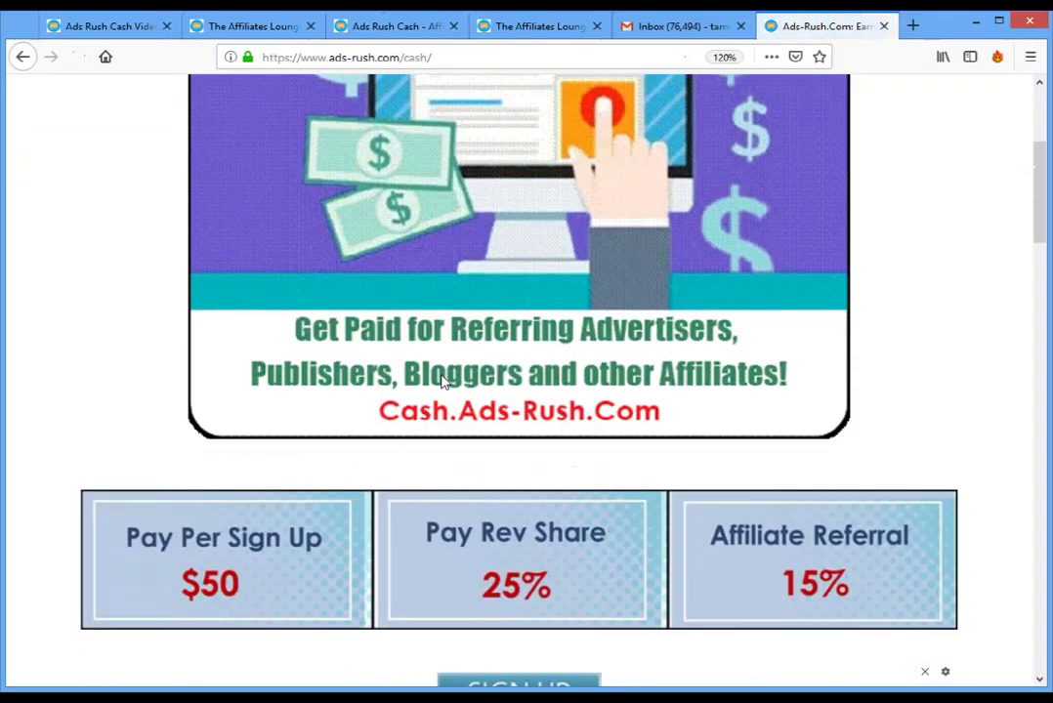
scroll(447, 372, up, 3)
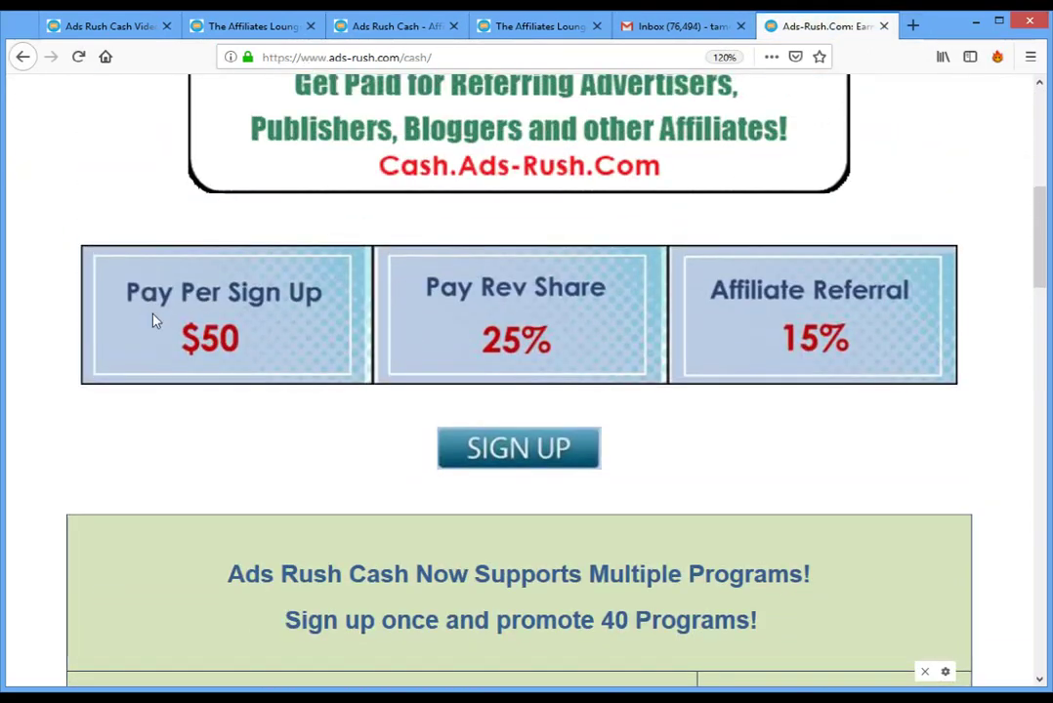
scroll(281, 349, up, 5)
click(367, 146)
Step: Open Fashion Cash Program and review its $50, $10 and $5 payouts and benefits
scroll(653, 439, down, 10)
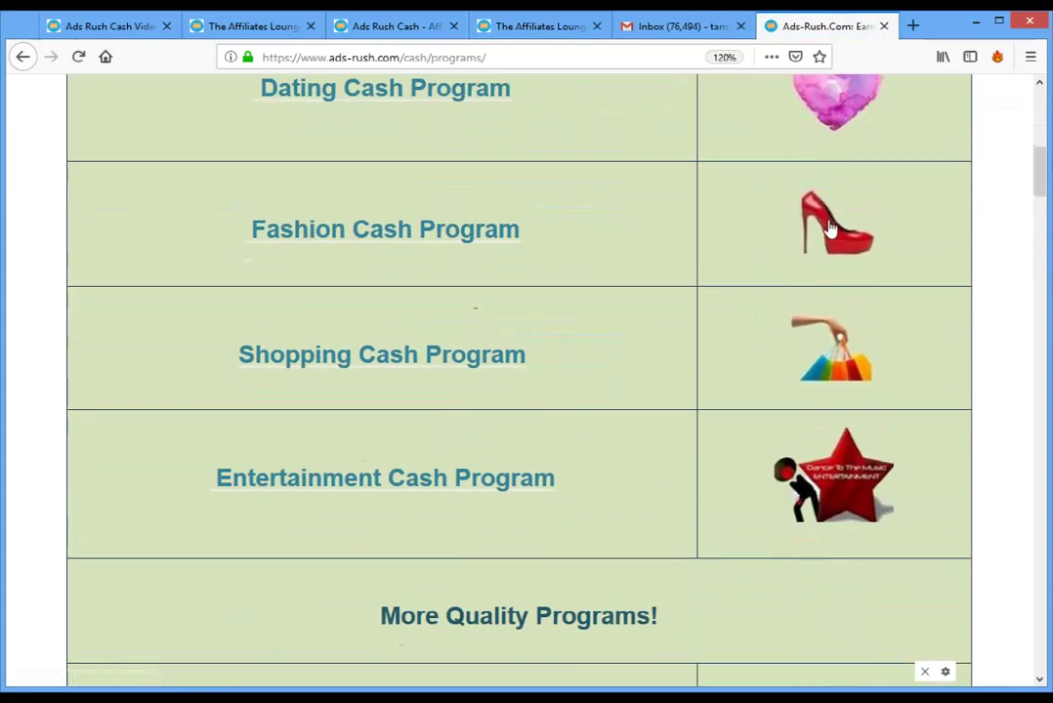
click(654, 439)
scroll(410, 400, down, 4)
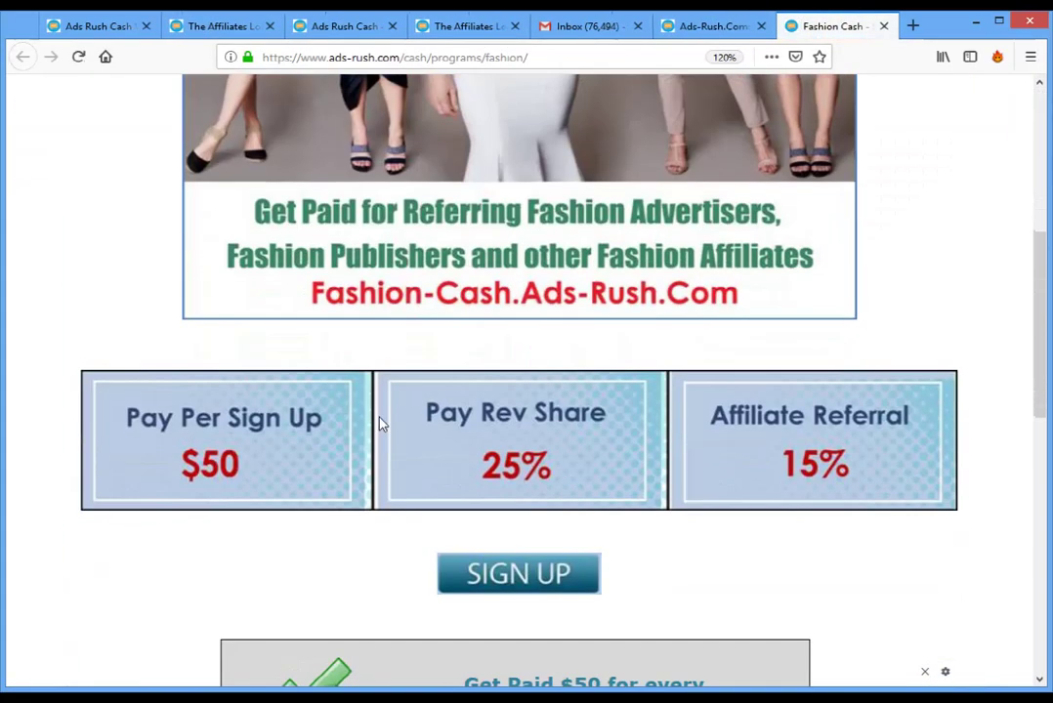
scroll(290, 468, down, 1)
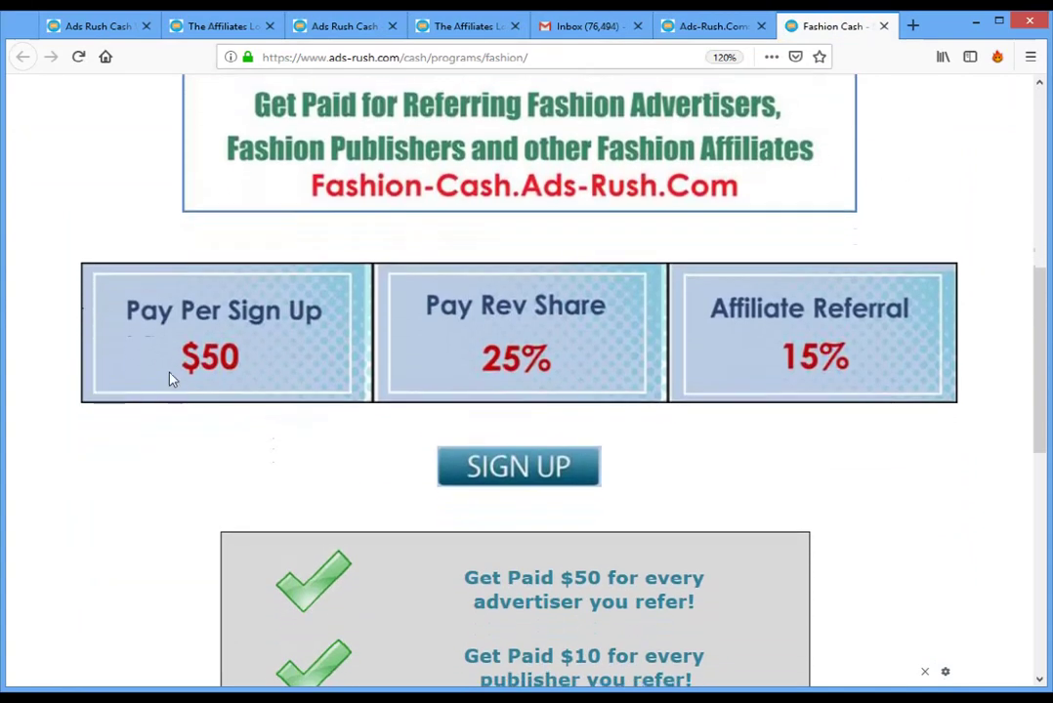
scroll(529, 555, down, 2)
drag(555, 412, 443, 418)
click(549, 363)
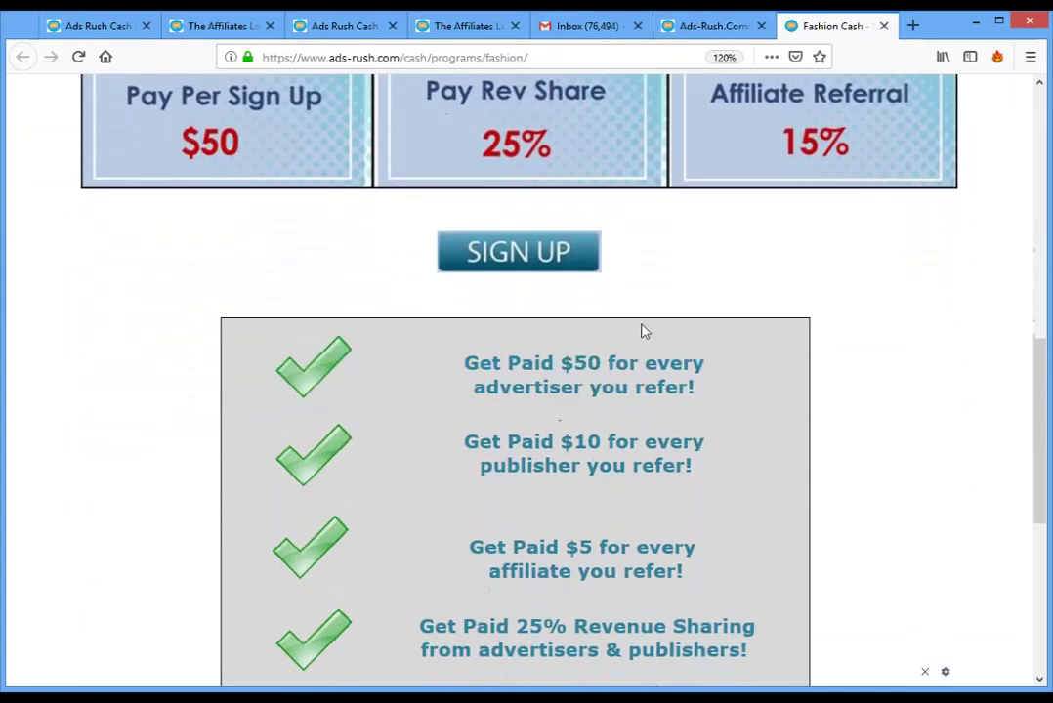
scroll(625, 405, down, 1)
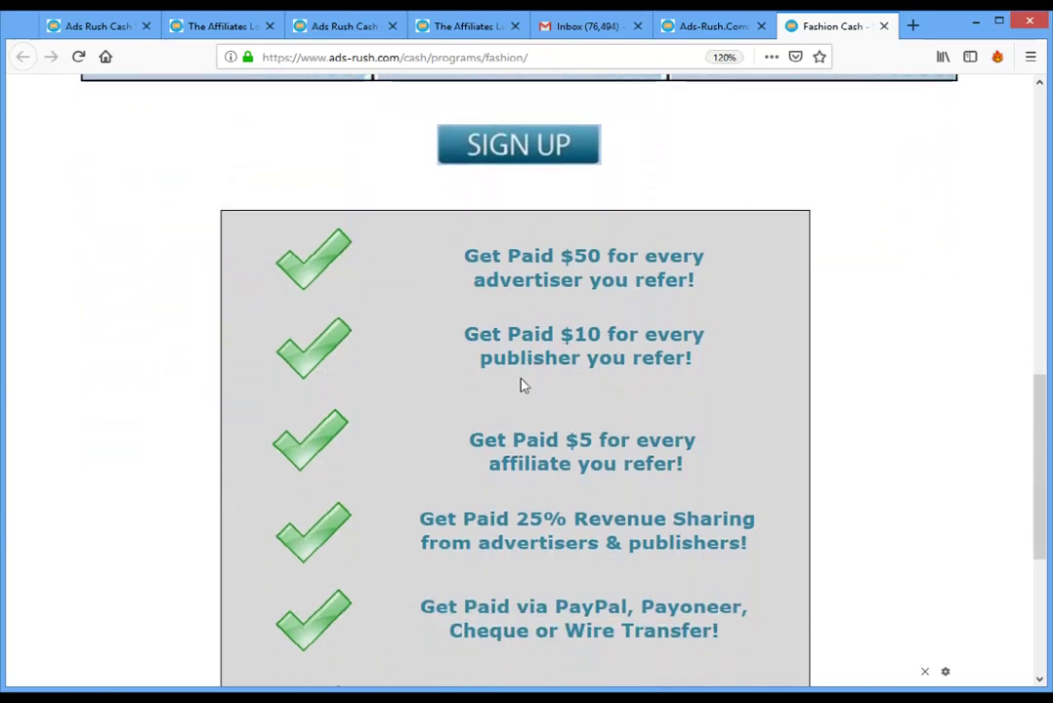
scroll(542, 396, down, 1)
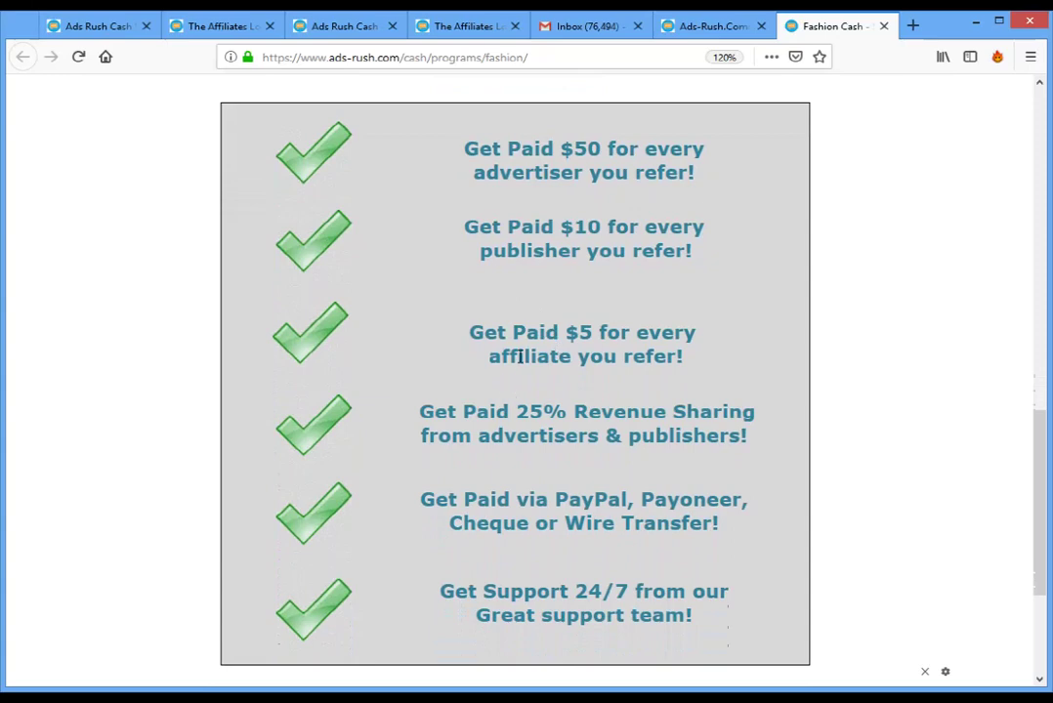
scroll(480, 388, down, 1)
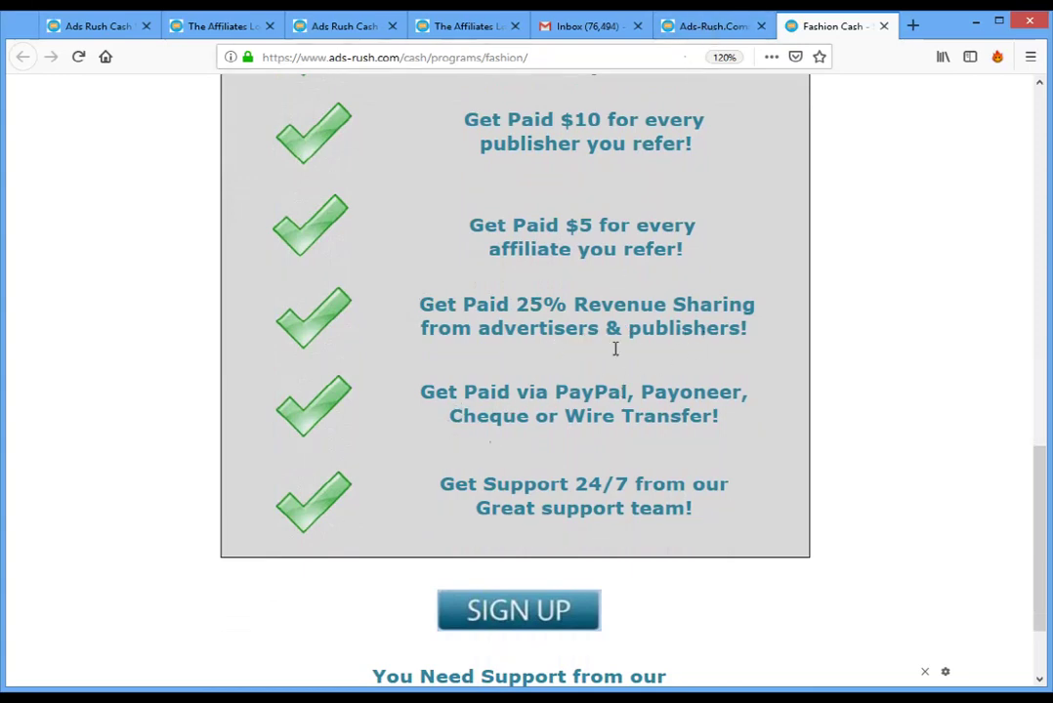
Step: Close the cash programs list and affiliate sign-up tabs
click(719, 30)
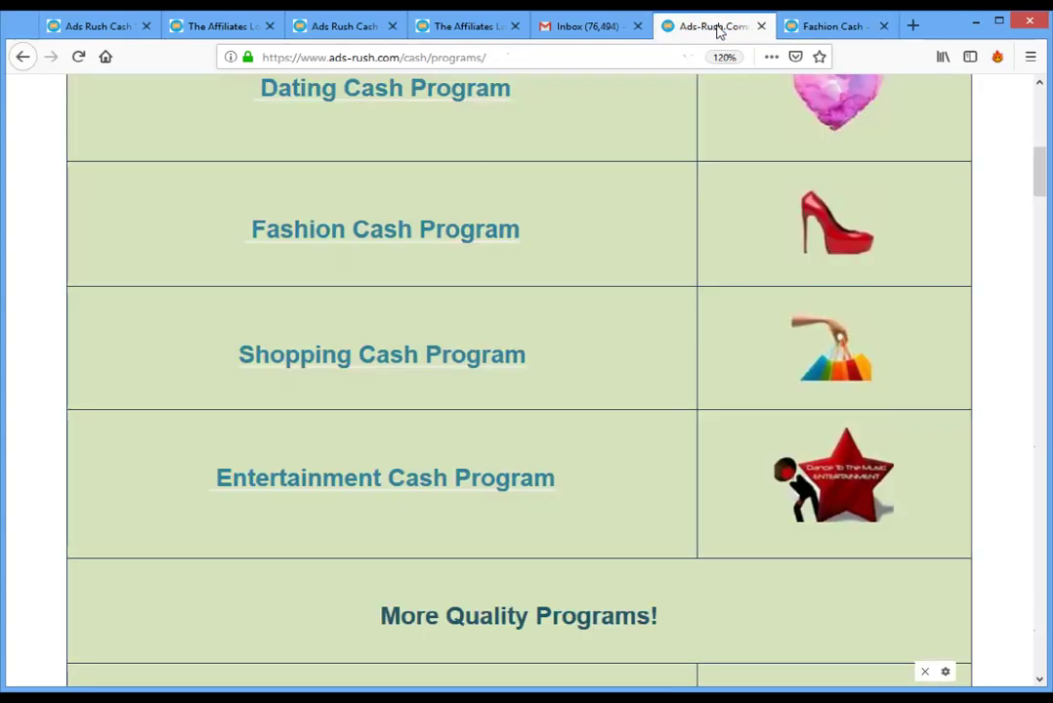
click(761, 27)
click(482, 30)
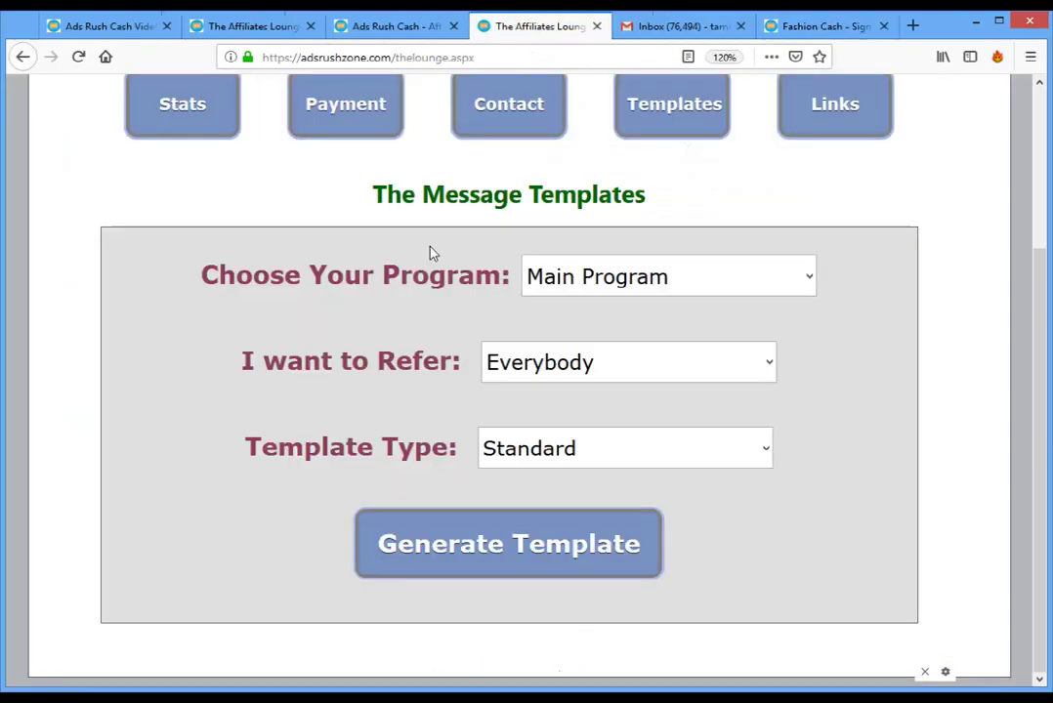
scroll(390, 225, up, 3)
click(415, 32)
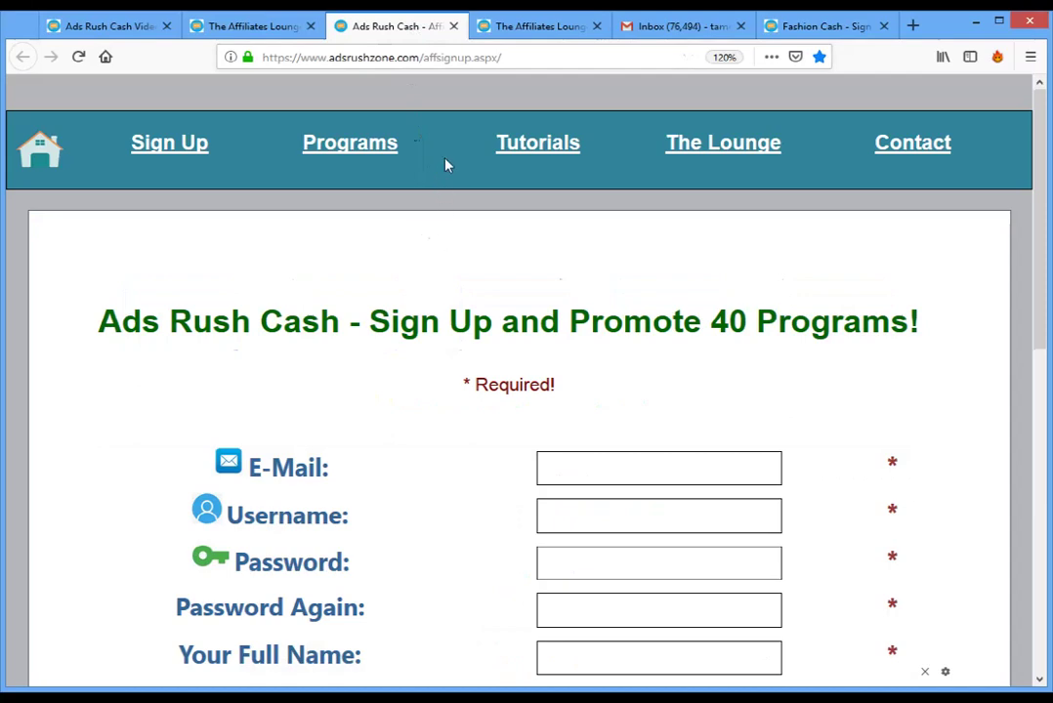
click(452, 29)
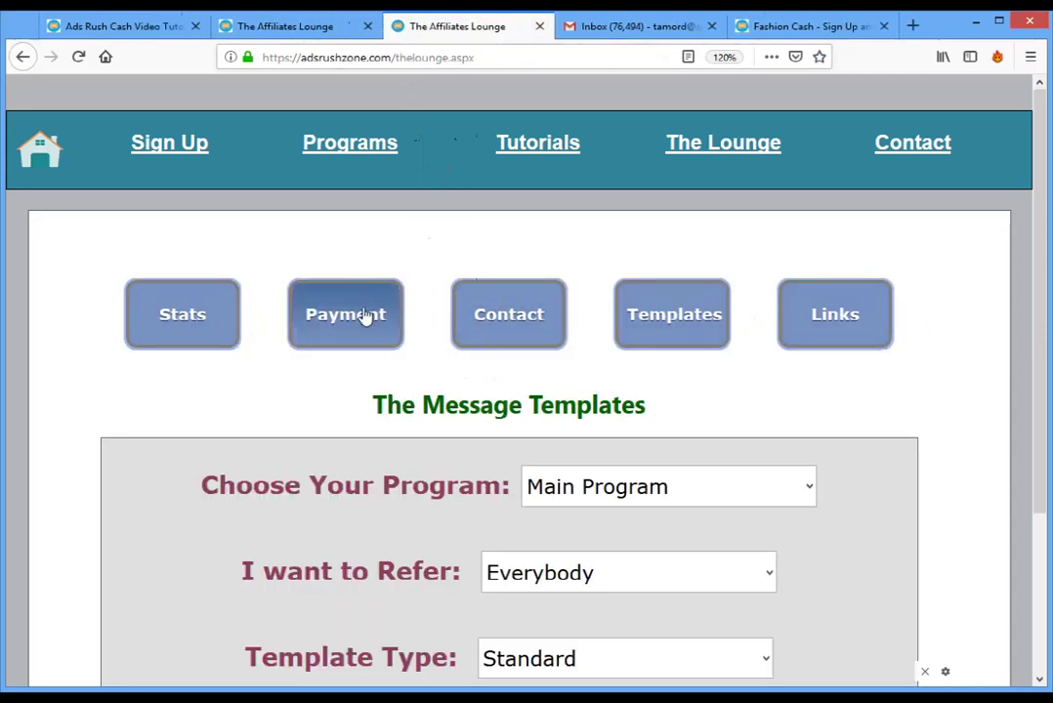
Step: Check the unchanged payment method, then bring up the Message Templates form at Main Program
click(341, 340)
scroll(423, 365, down, 2)
click(567, 383)
click(591, 387)
click(647, 242)
scroll(607, 328, down, 4)
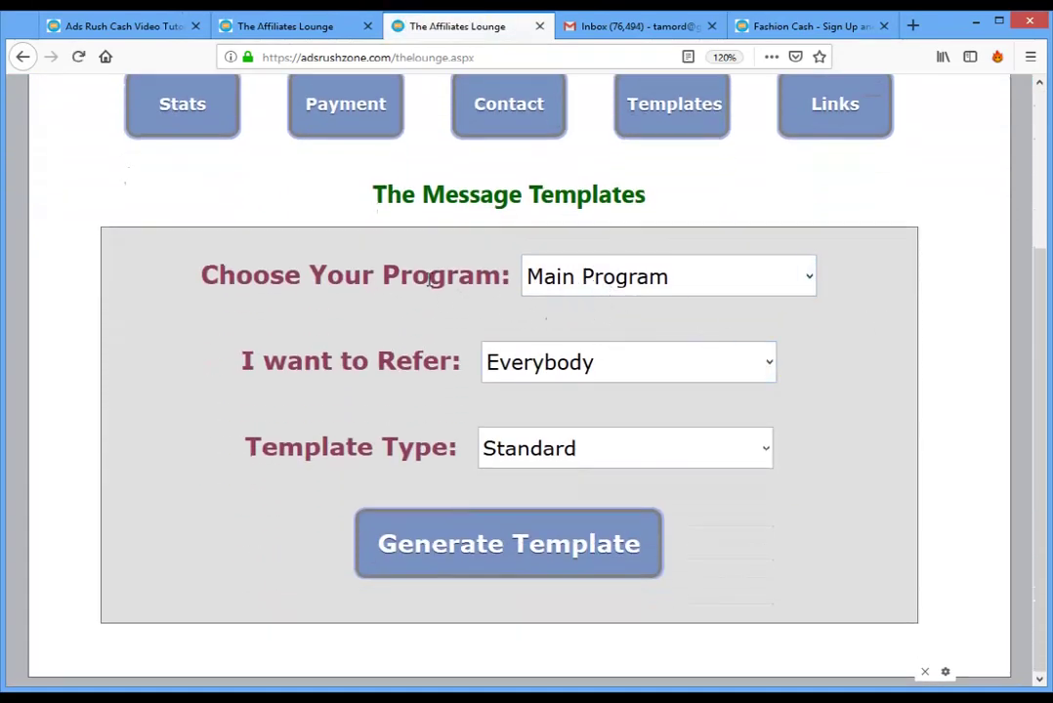
Step: Choose Dating in the Choose Your Program list, then browse the other programs and close the list
click(598, 277)
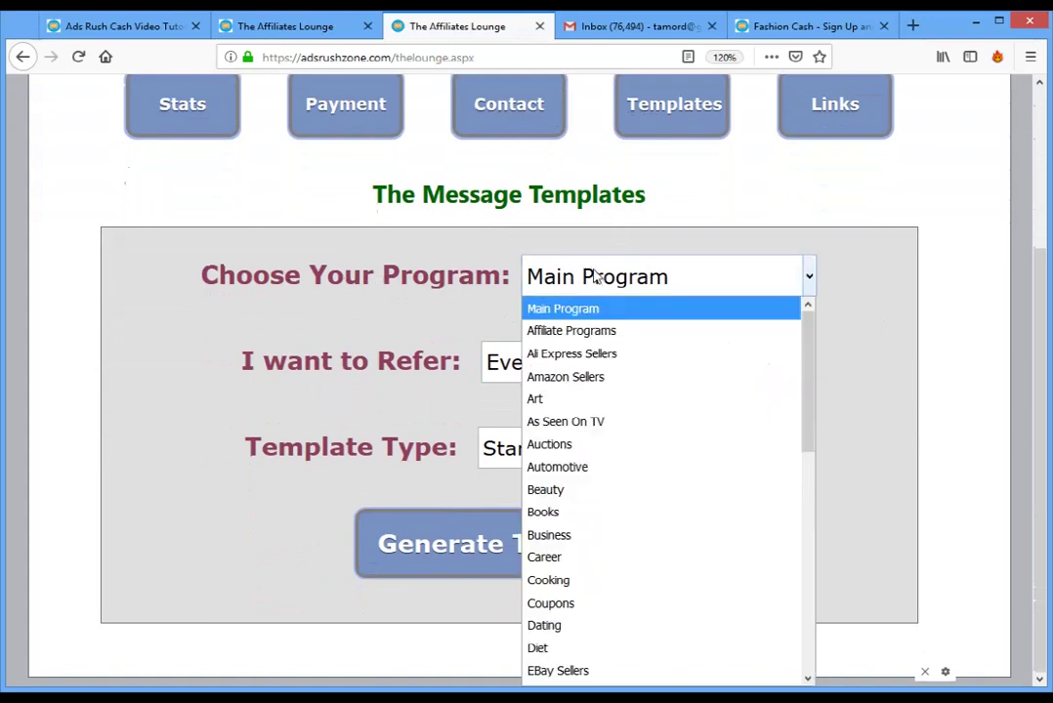
click(565, 627)
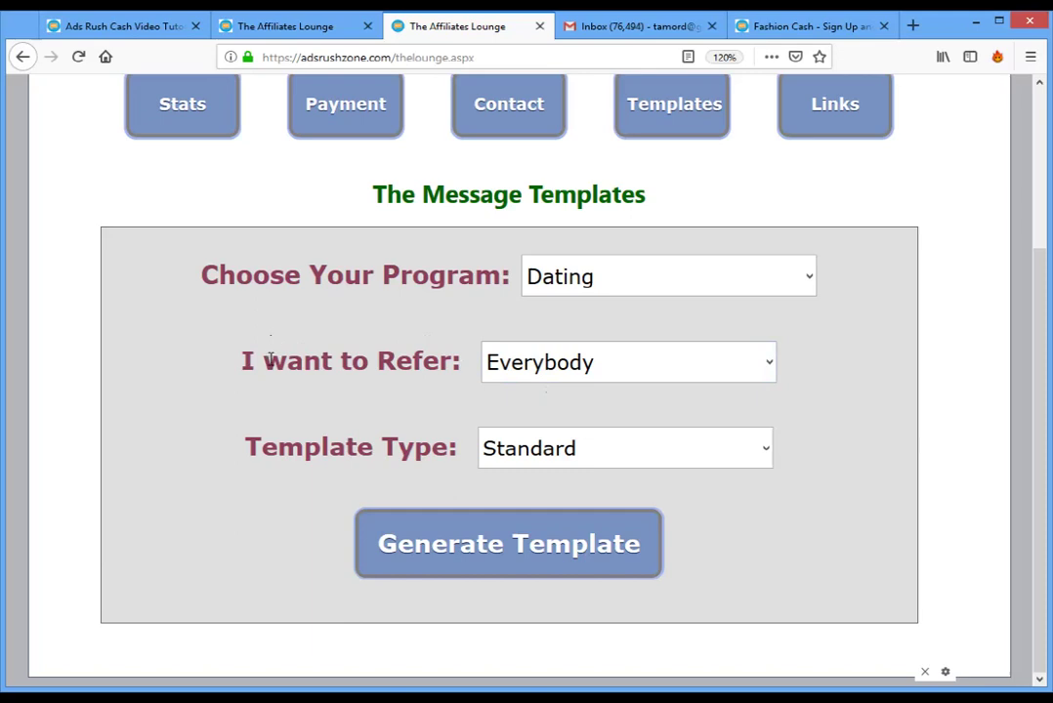
scroll(365, 311, up, 2)
scroll(369, 303, down, 2)
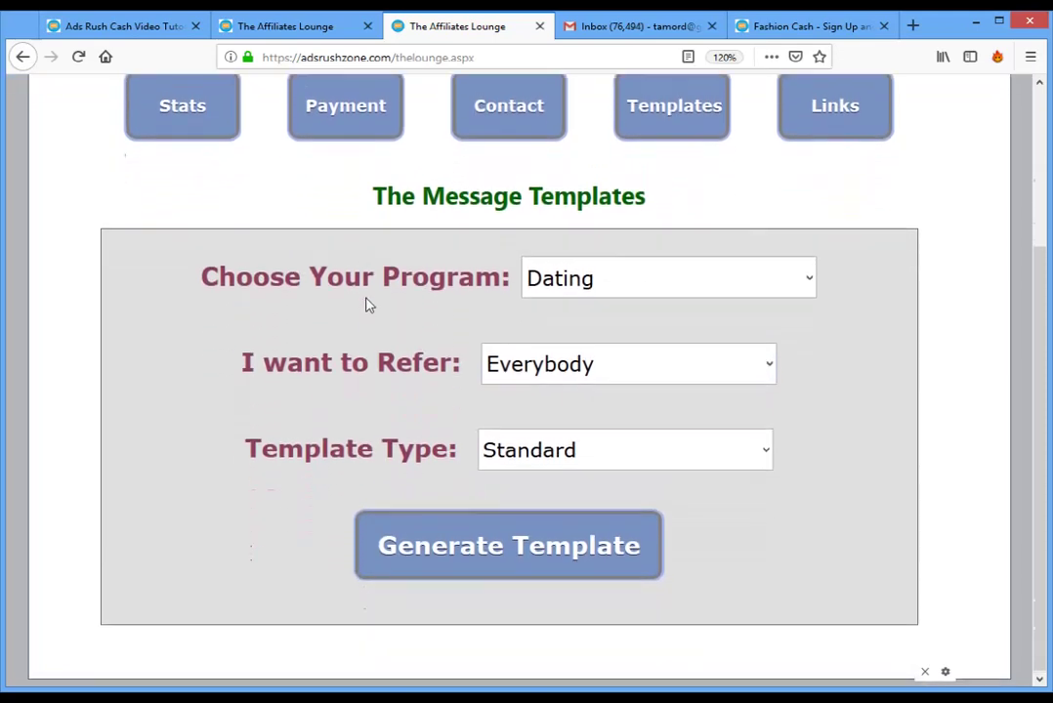
click(590, 276)
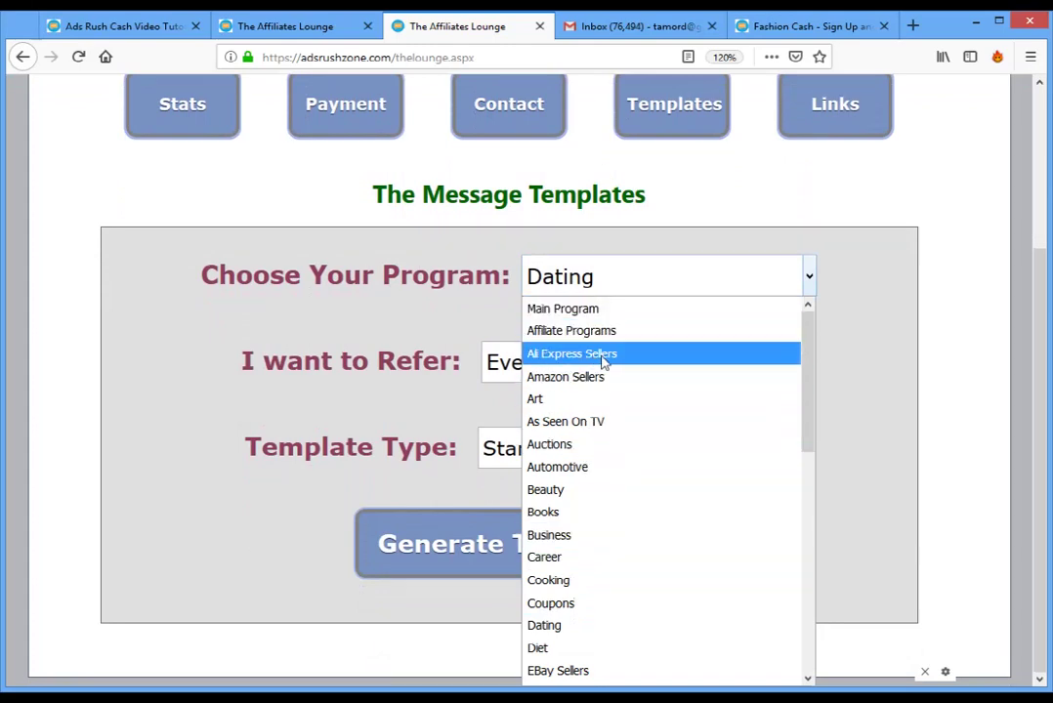
scroll(603, 518, down, 8)
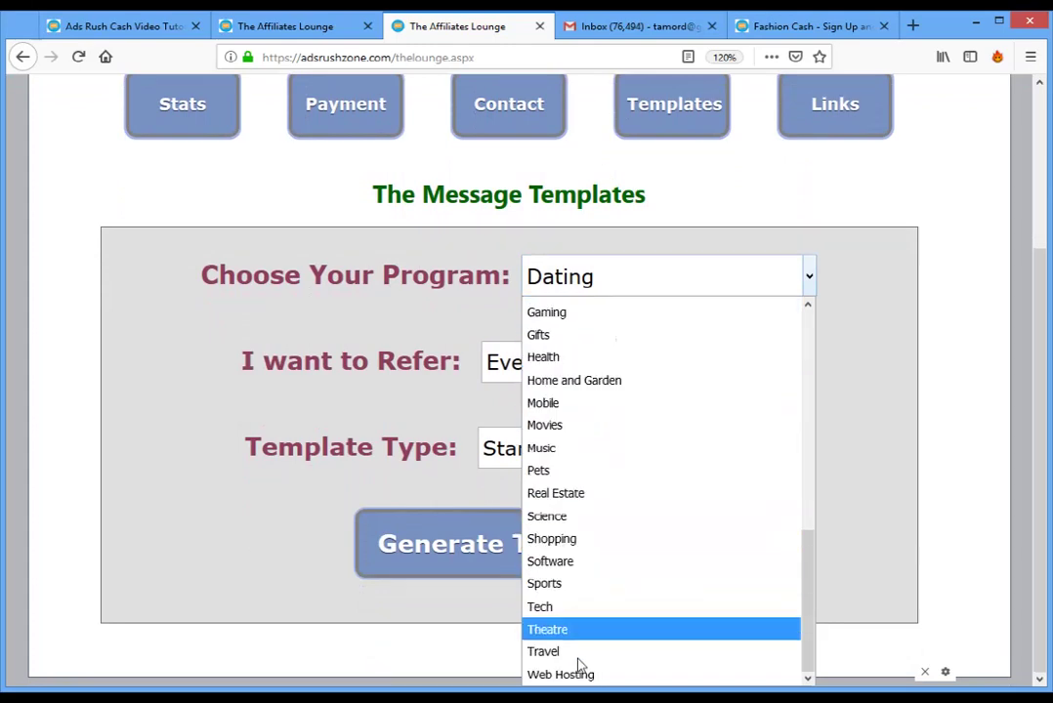
scroll(586, 551, up, 3)
scroll(579, 596, down, 3)
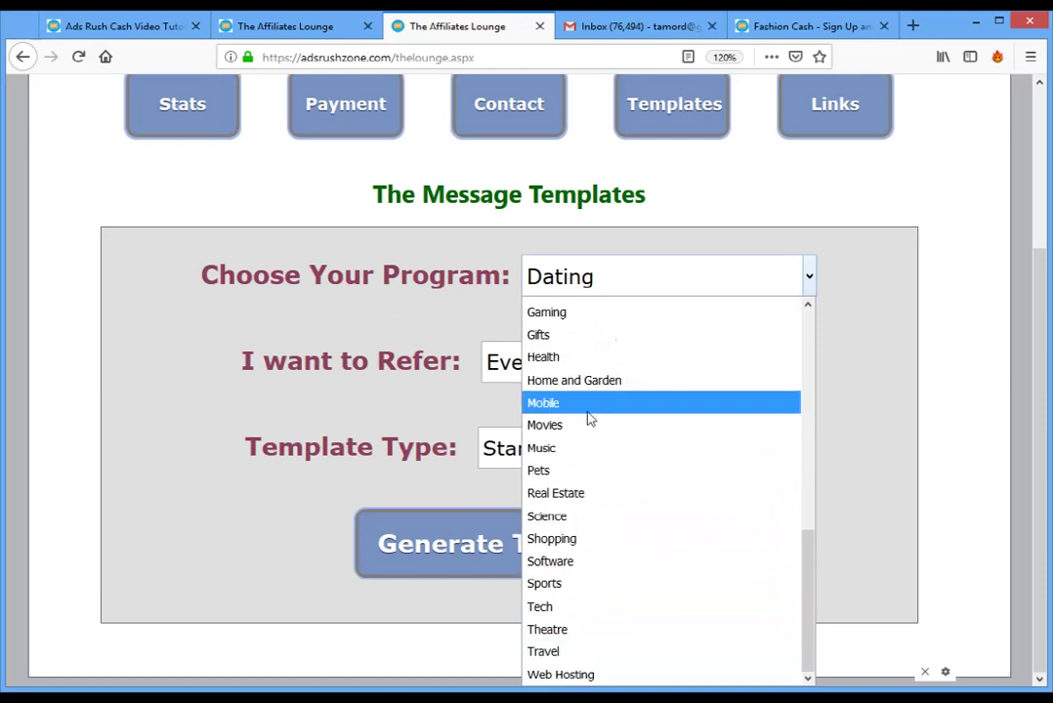
click(907, 445)
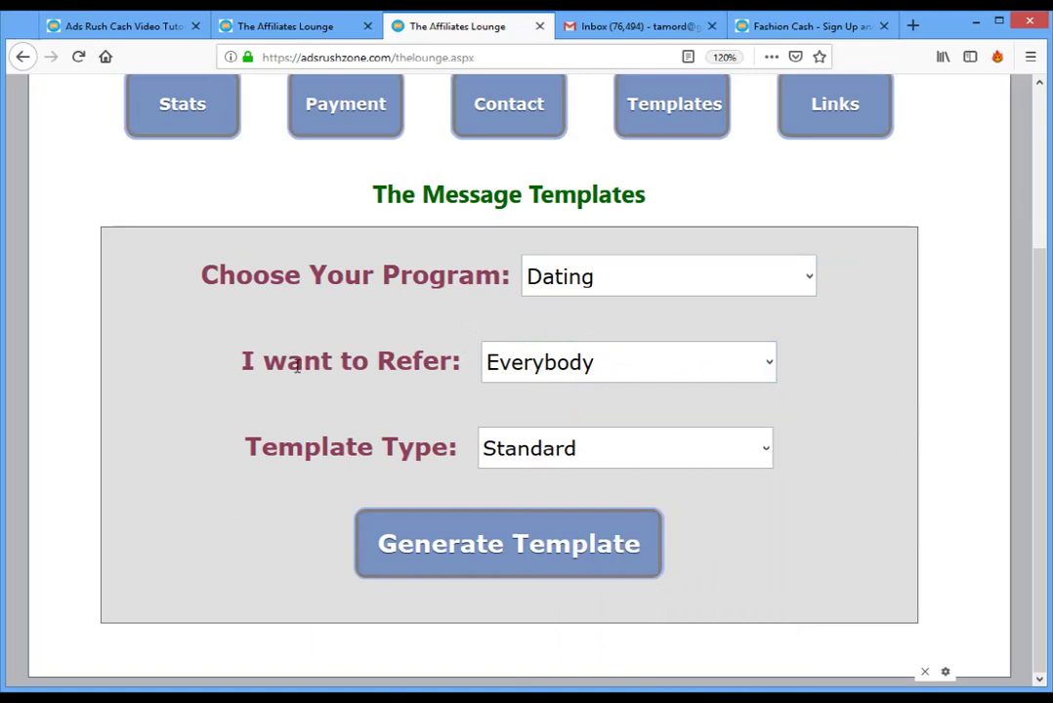
Step: Keep Everybody as the I want to Refer audience and close the Fashion Cash sign-up tab
click(561, 369)
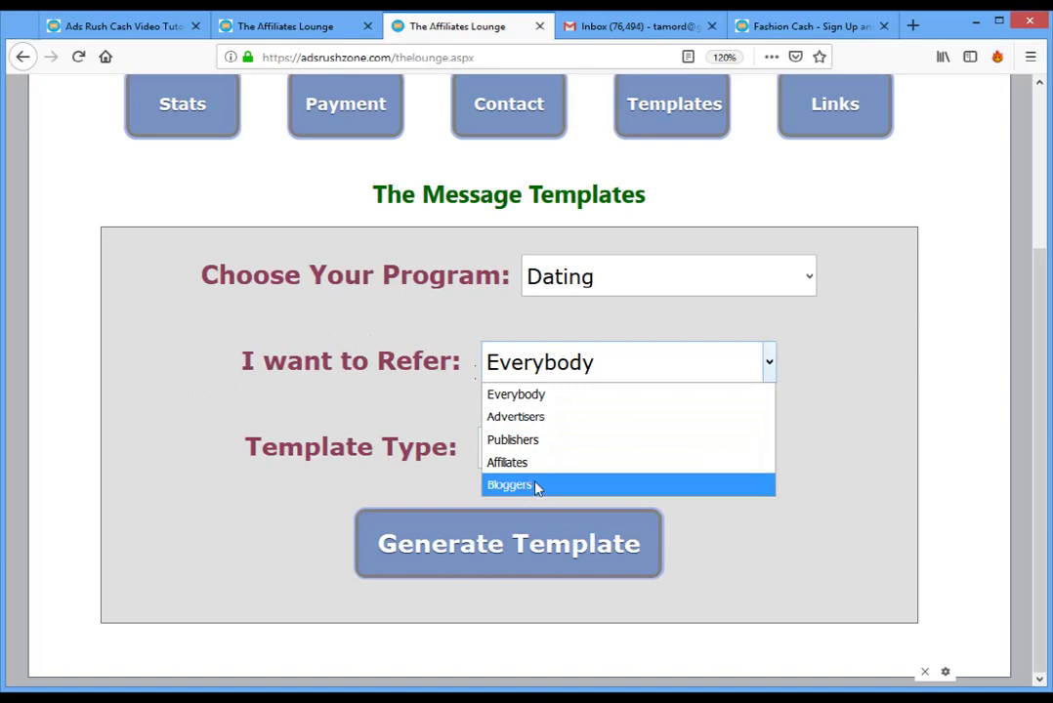
click(537, 395)
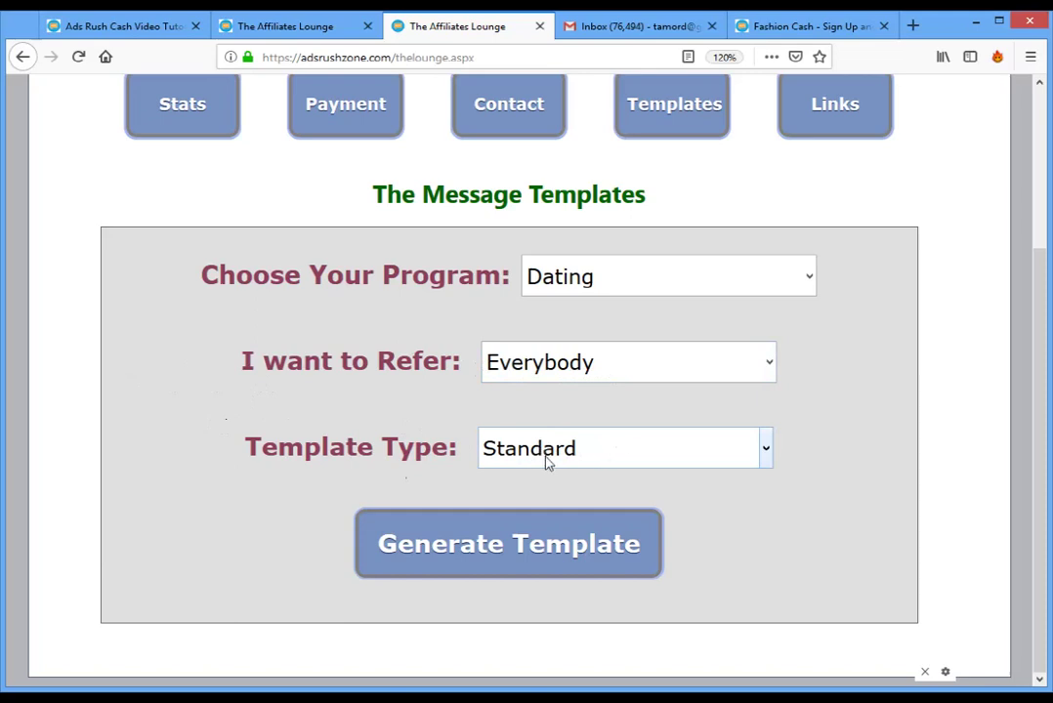
click(883, 26)
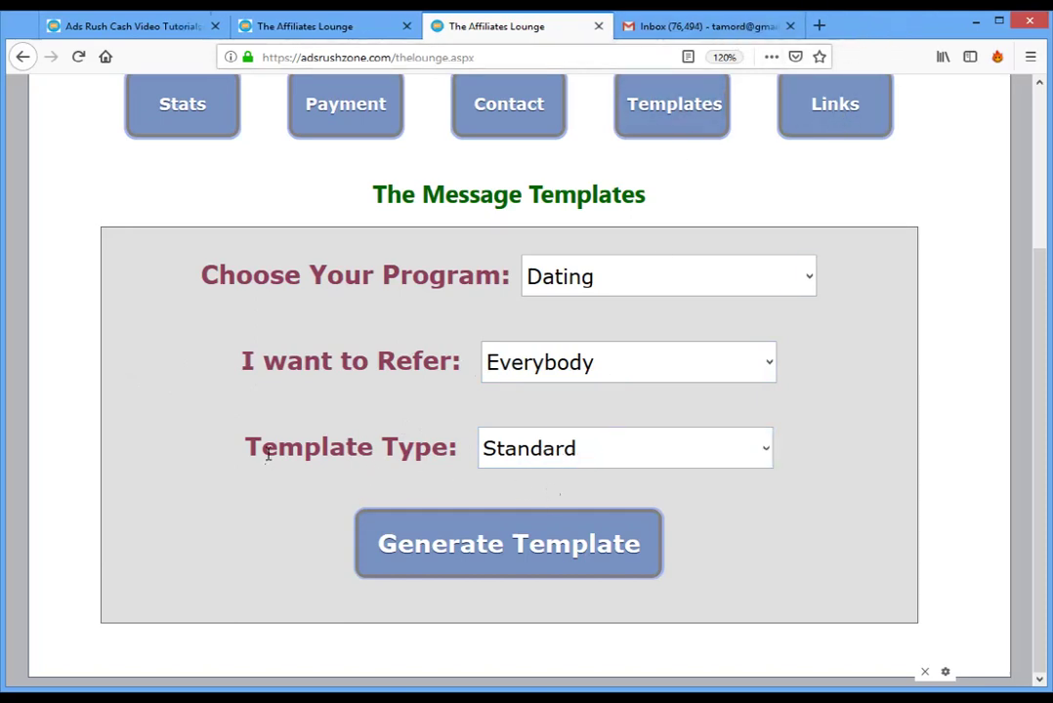
Step: Keep Standard as the template type and return to the top of the form
click(556, 448)
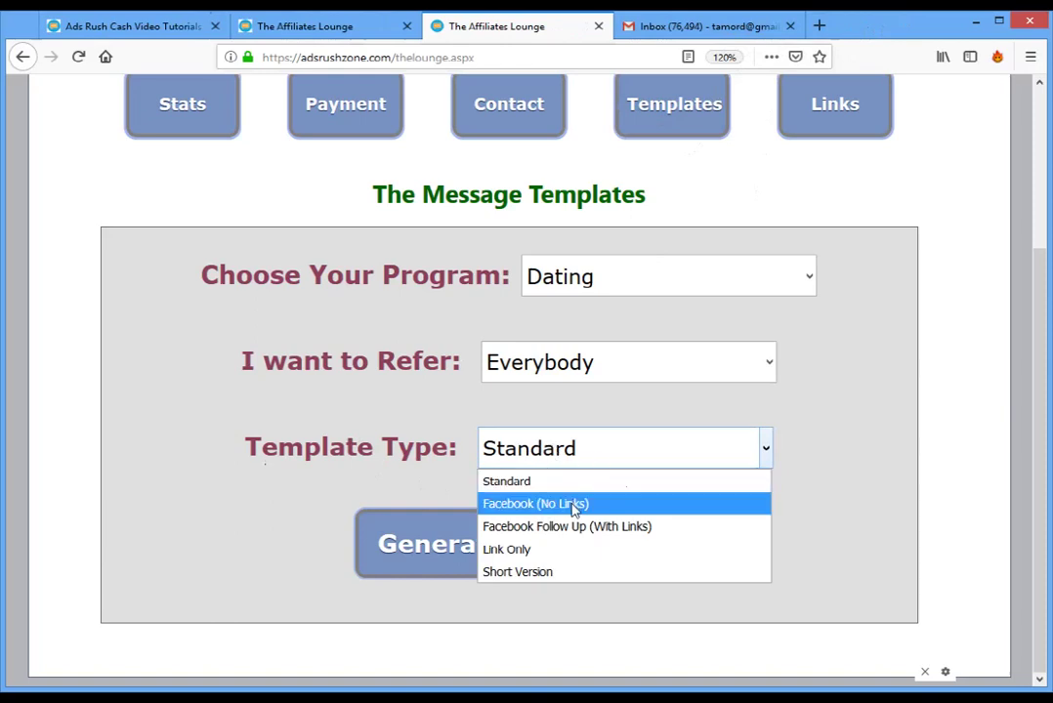
click(523, 481)
scroll(550, 500, up, 3)
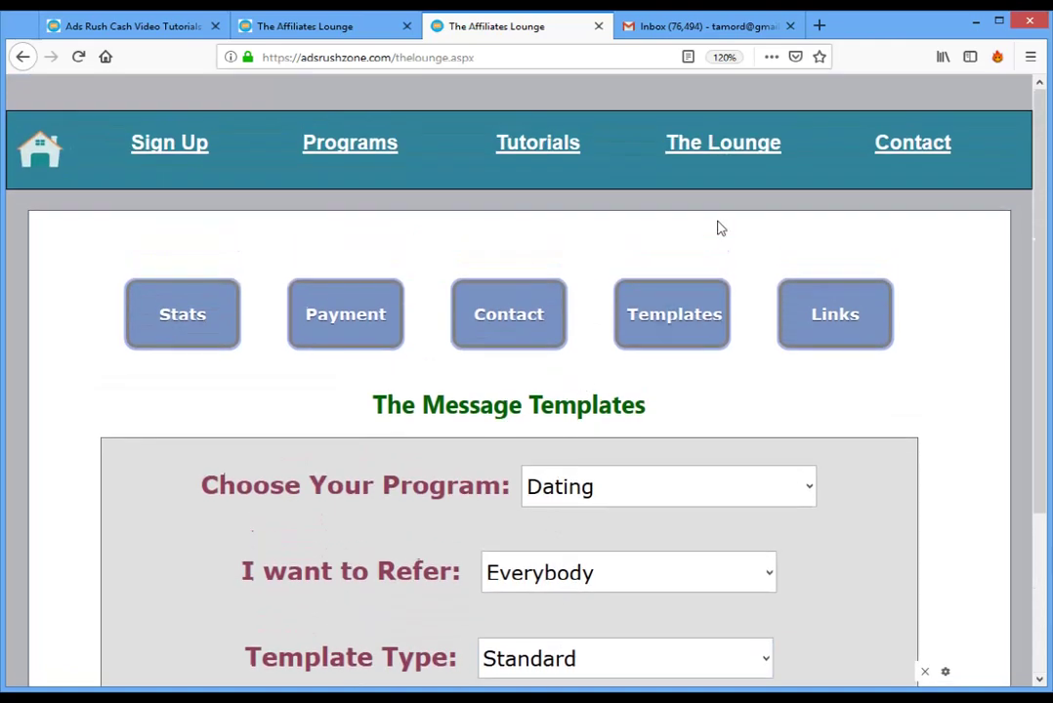
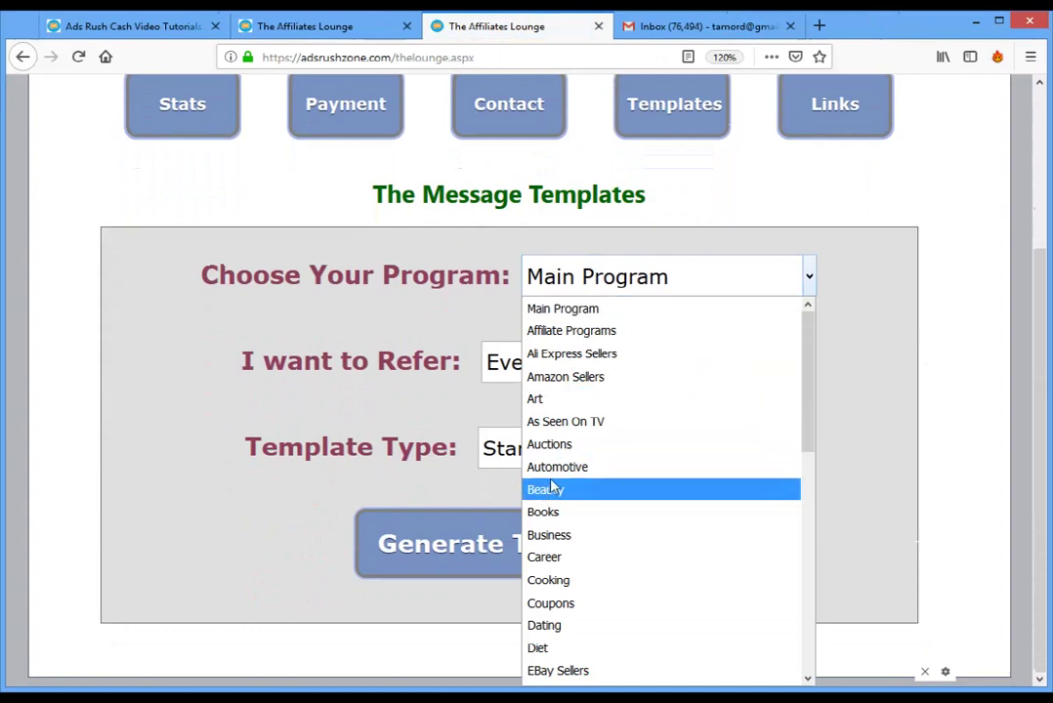
Step: Generate a Standard Dating referral template for Everybody, promoting Date Ads
click(564, 628)
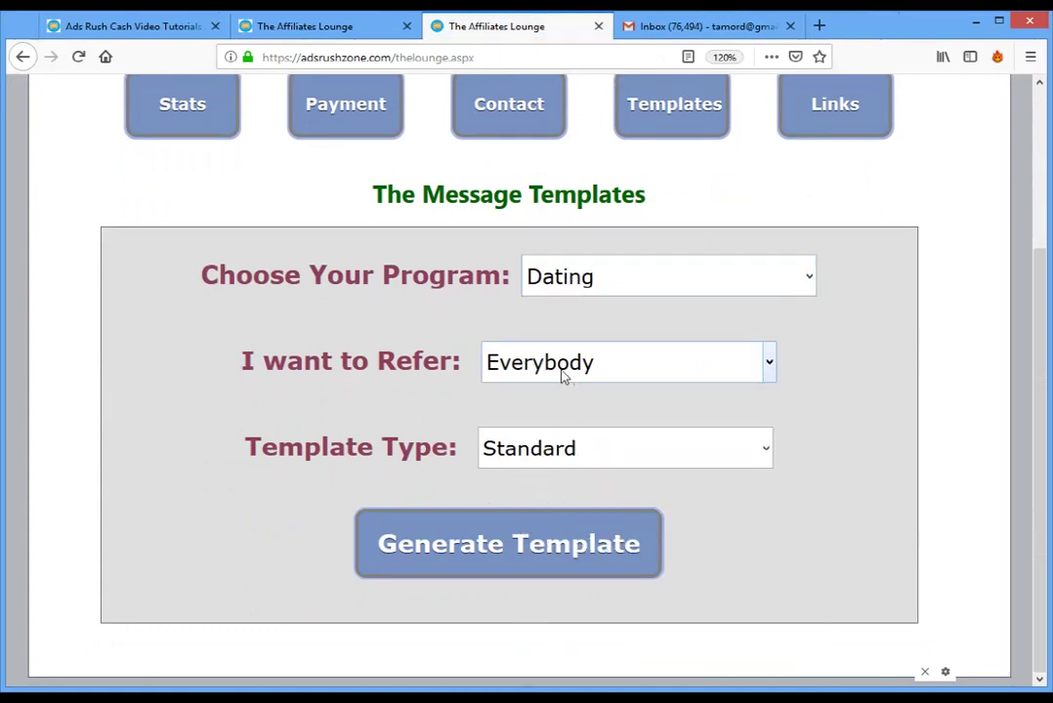
click(564, 369)
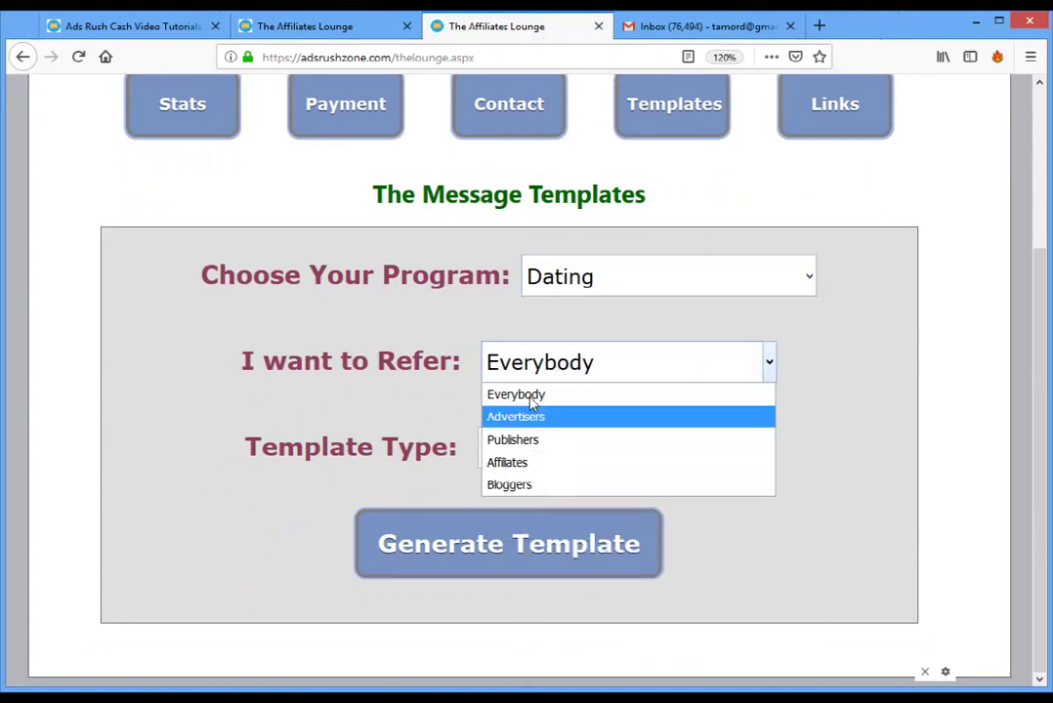
click(540, 371)
click(569, 454)
click(534, 475)
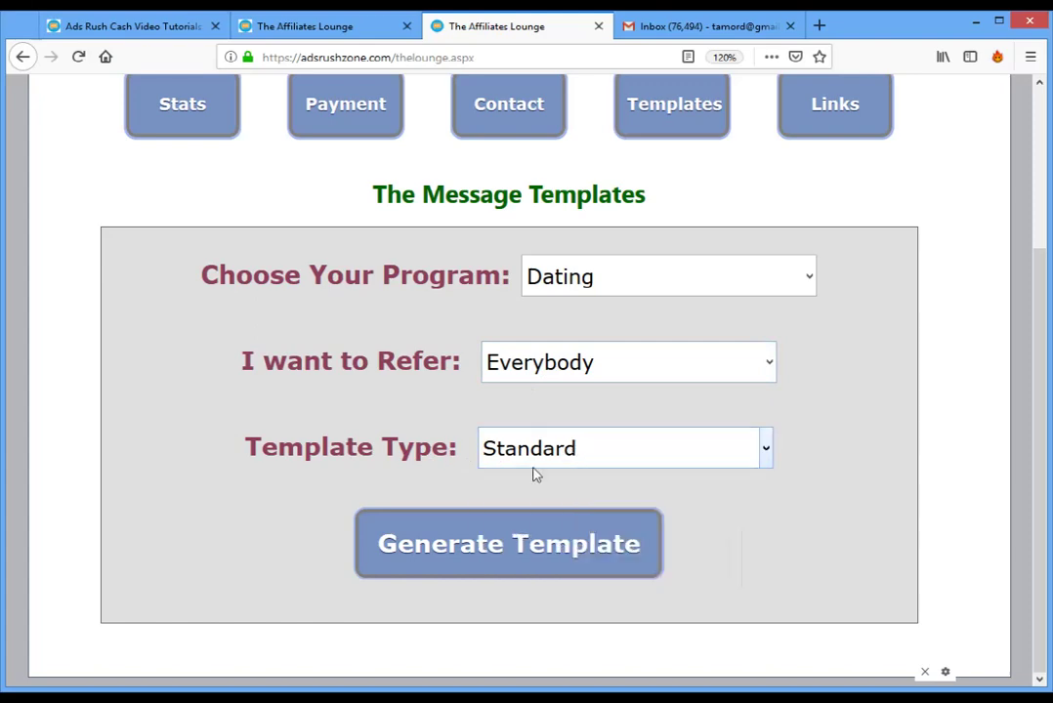
click(493, 550)
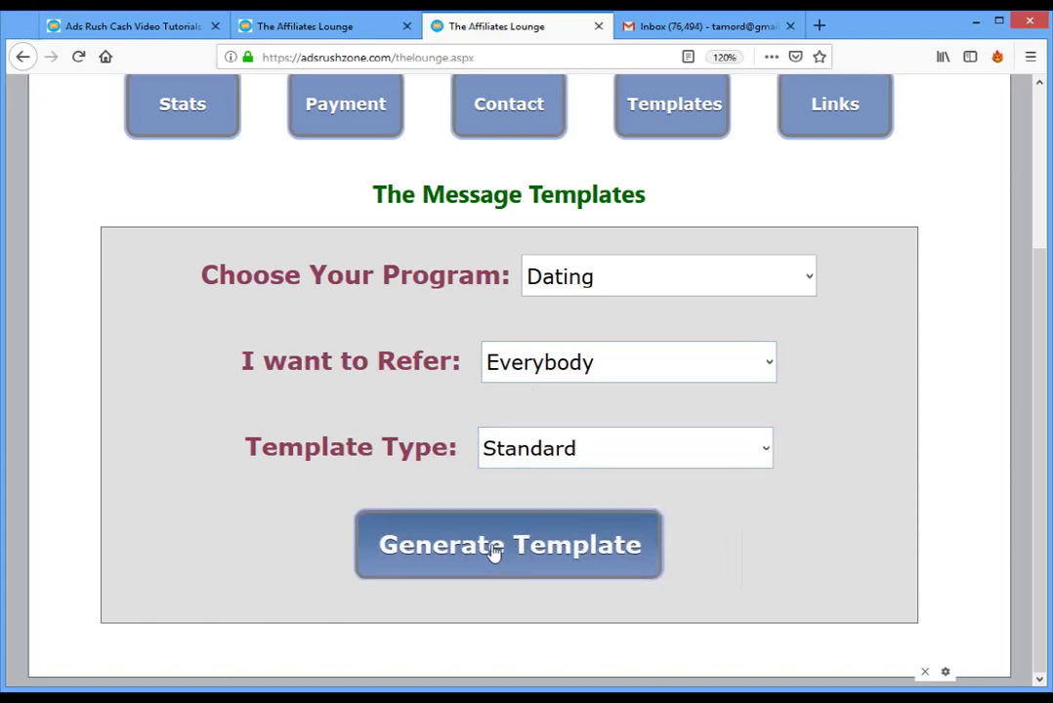
scroll(493, 548, down, 3)
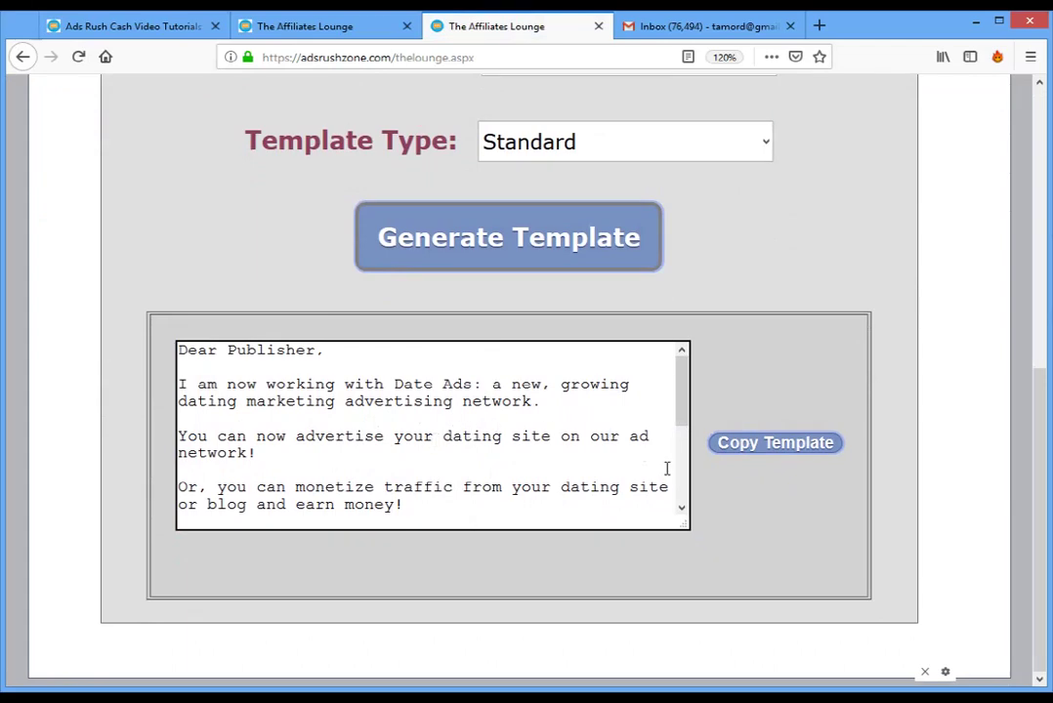
Step: Select the Date Ads referral link and its affiliate number in the template
scroll(681, 485, down, 3)
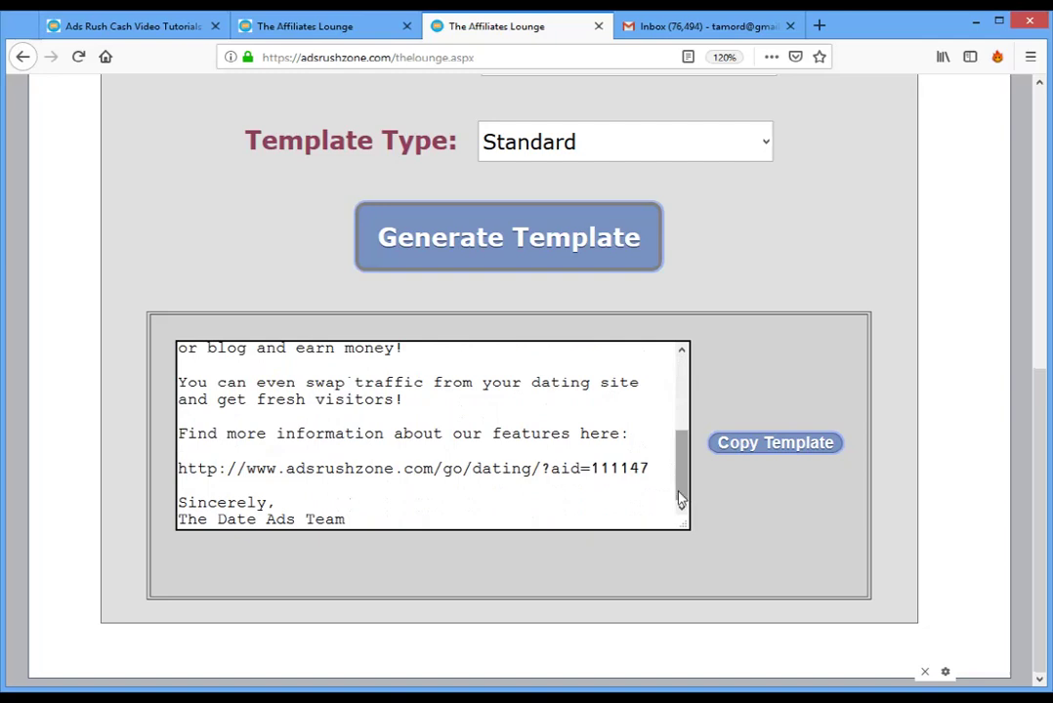
drag(656, 468, 180, 471)
click(534, 502)
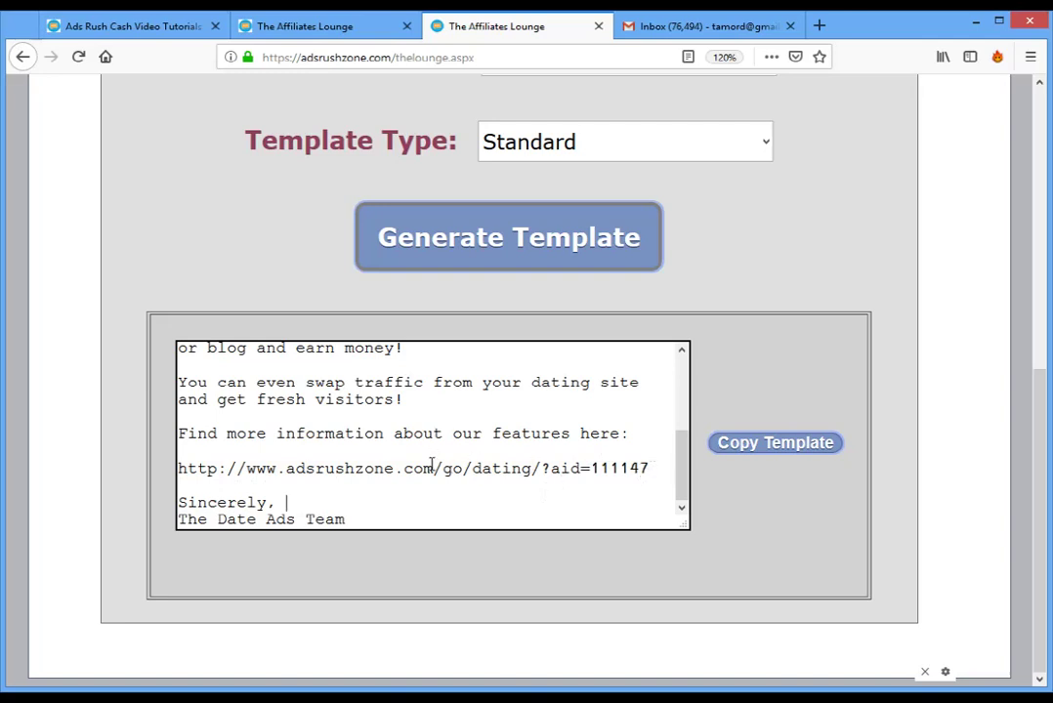
double_click(629, 468)
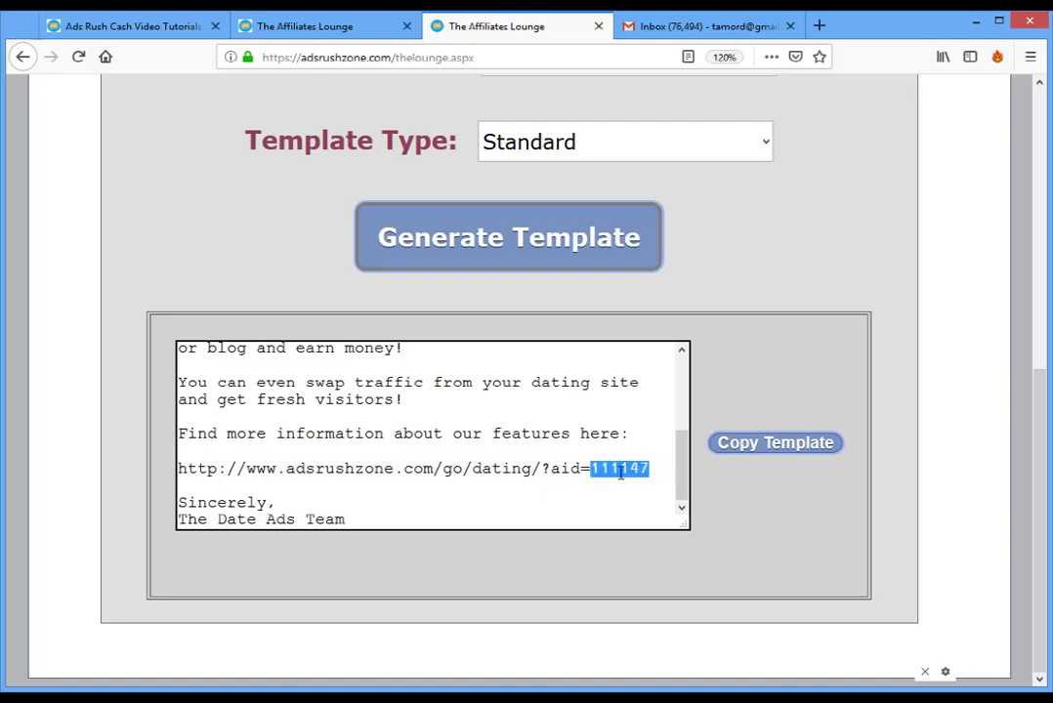
click(641, 488)
Step: Load the copied referral link in a new tab, landing on date-ads.com
triple_click(532, 465)
key(ctrl+c)
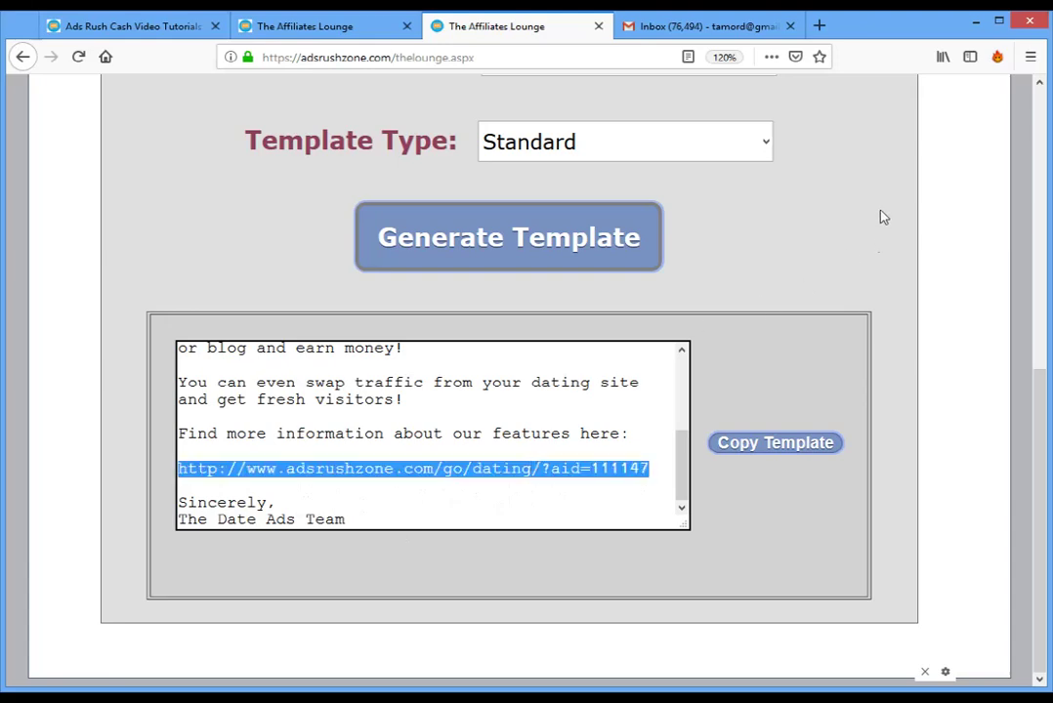
click(819, 27)
key(ctrl+v)
key(Return)
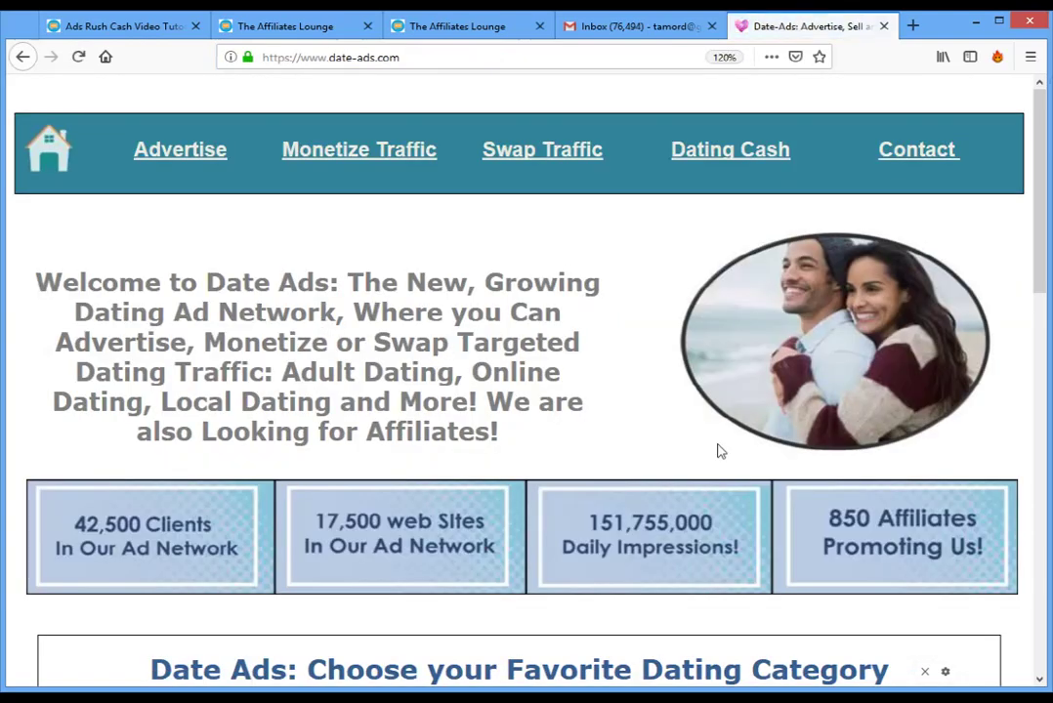
Step: Go to the Monetize Dating Traffic publisher signup page on Date Ads
scroll(635, 473, down, 3)
scroll(635, 473, down, 10)
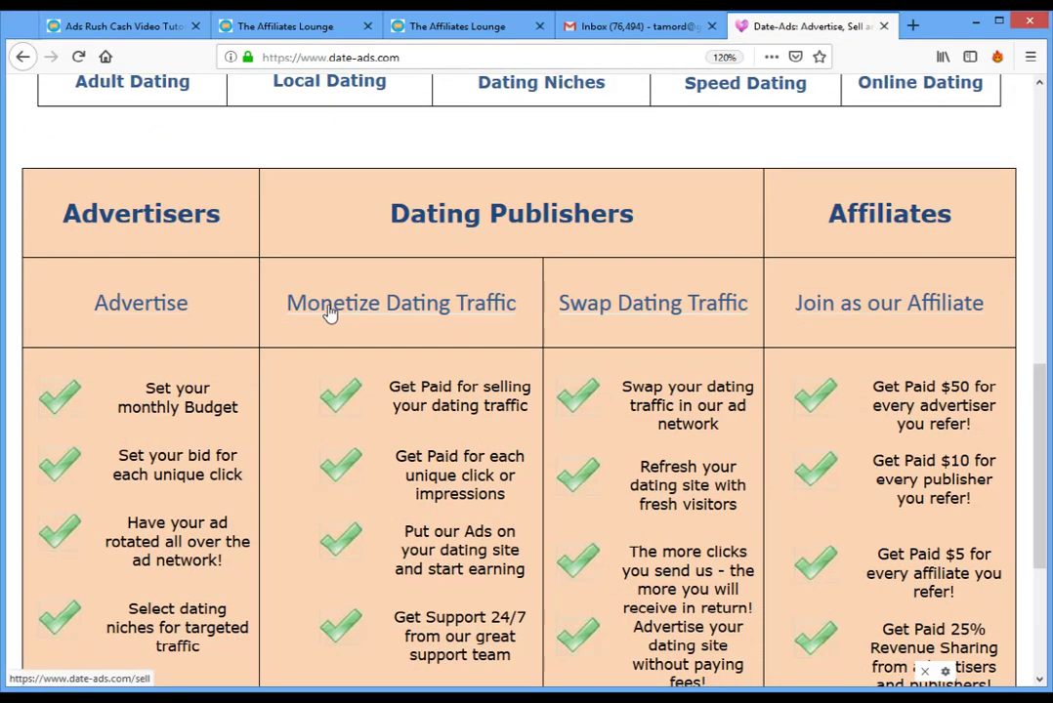
click(329, 309)
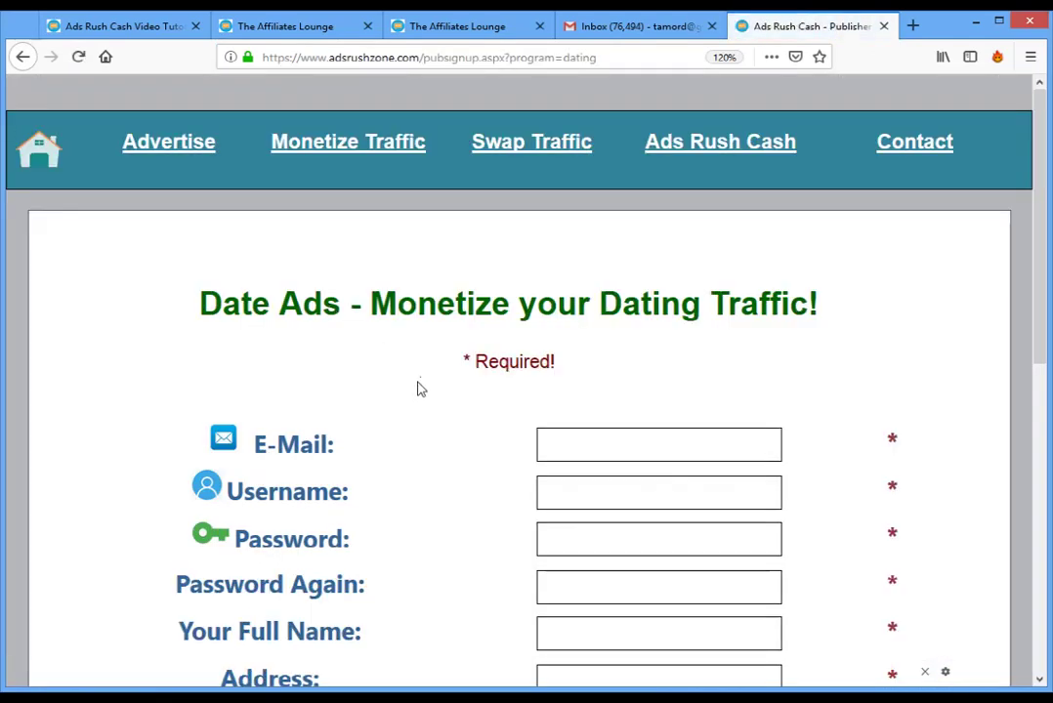
Step: Check the signup form's Referring line credits the referral, then close the tab
scroll(415, 389, down, 3)
scroll(425, 381, up, 3)
scroll(508, 391, down, 3)
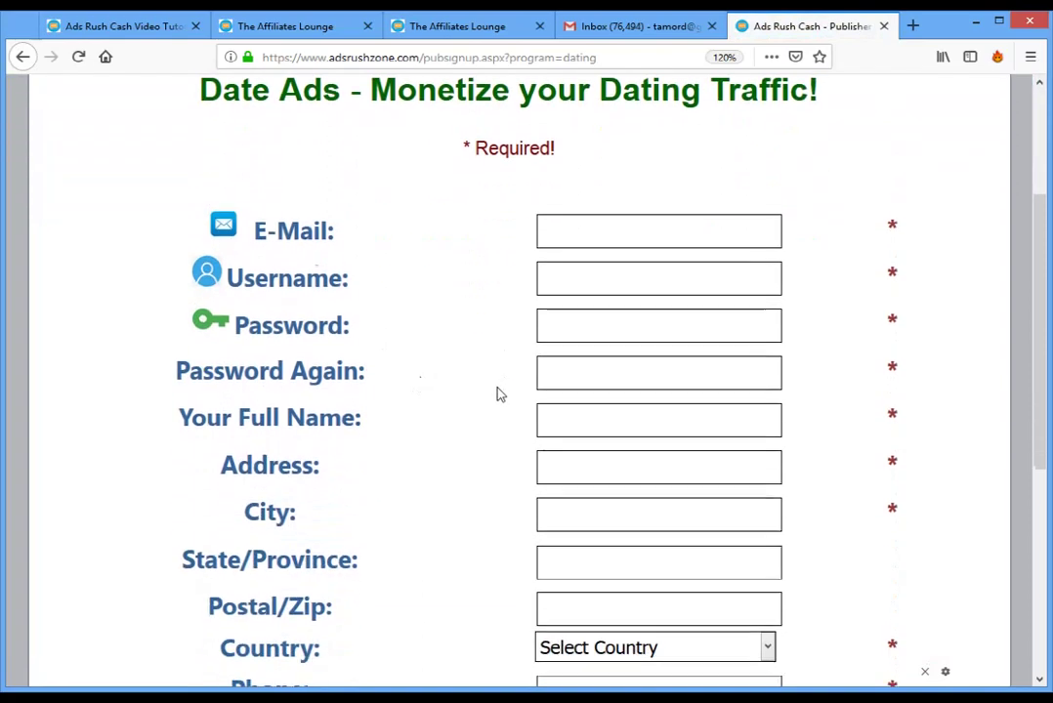
scroll(497, 393, down, 6)
scroll(496, 394, up, 9)
scroll(497, 395, down, 9)
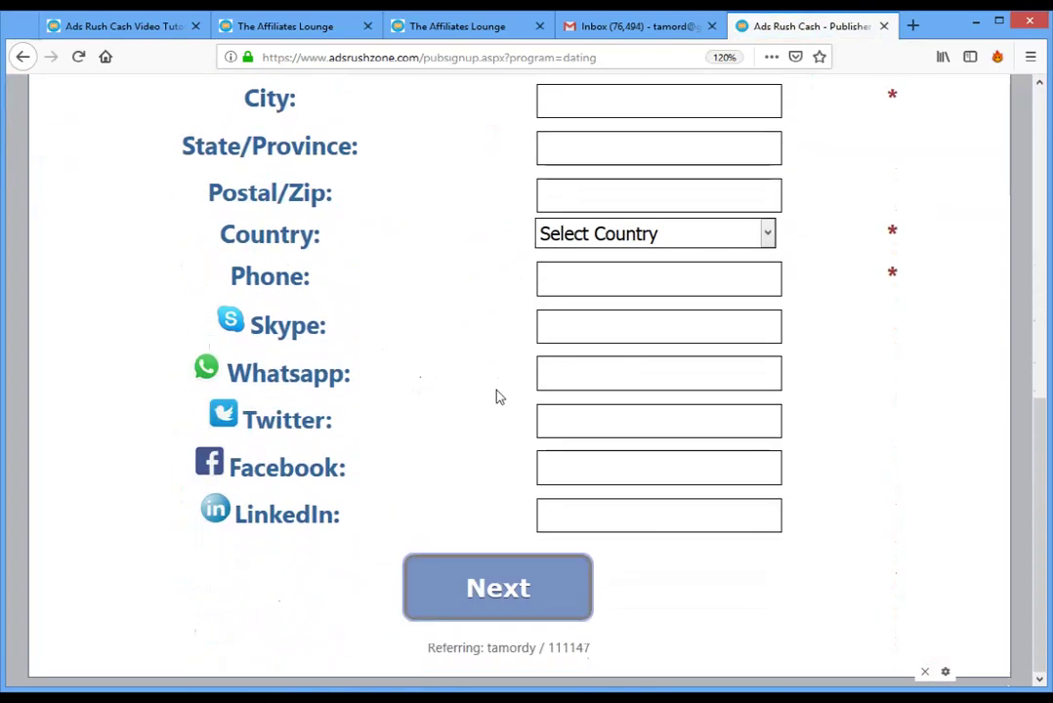
drag(699, 648, 388, 649)
click(359, 652)
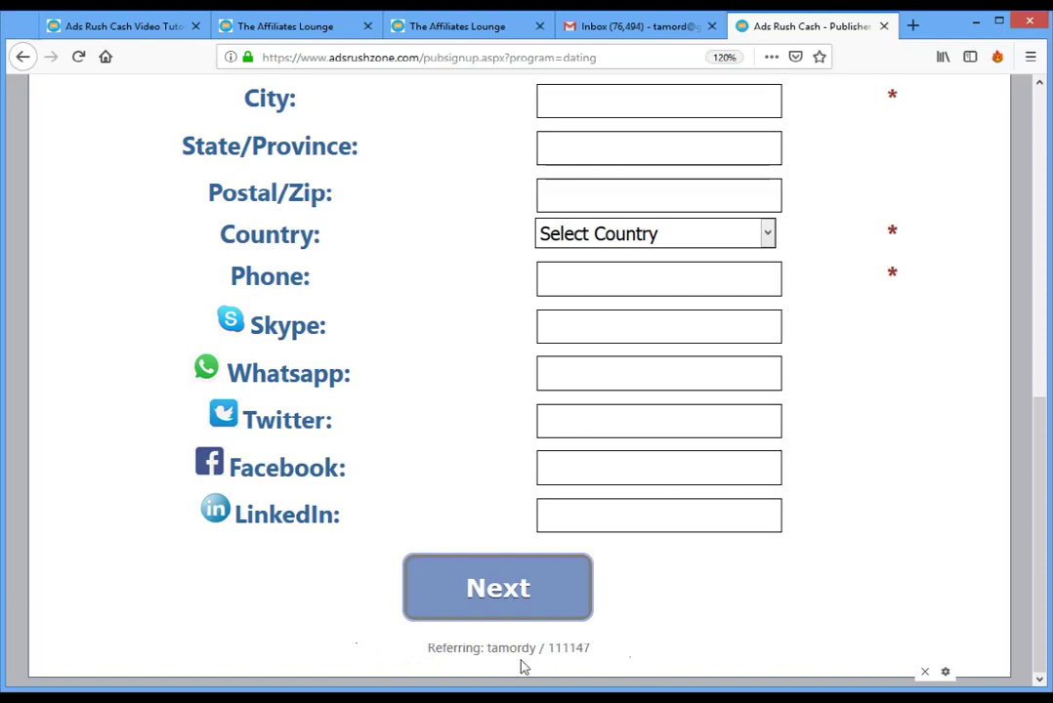
scroll(739, 592, up, 9)
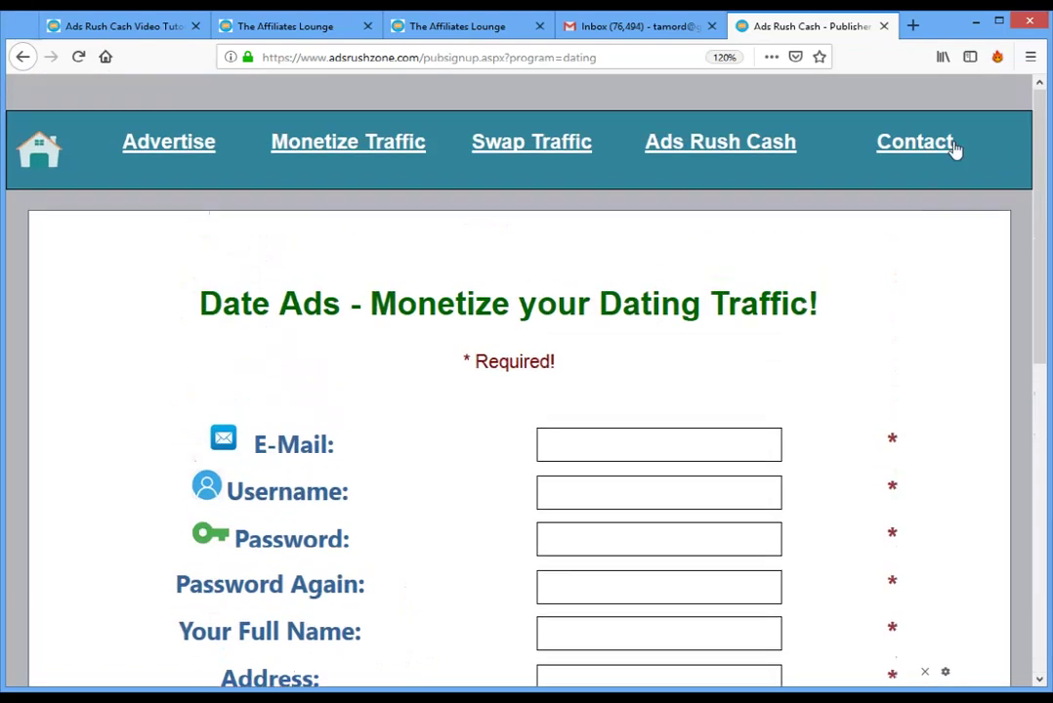
click(884, 26)
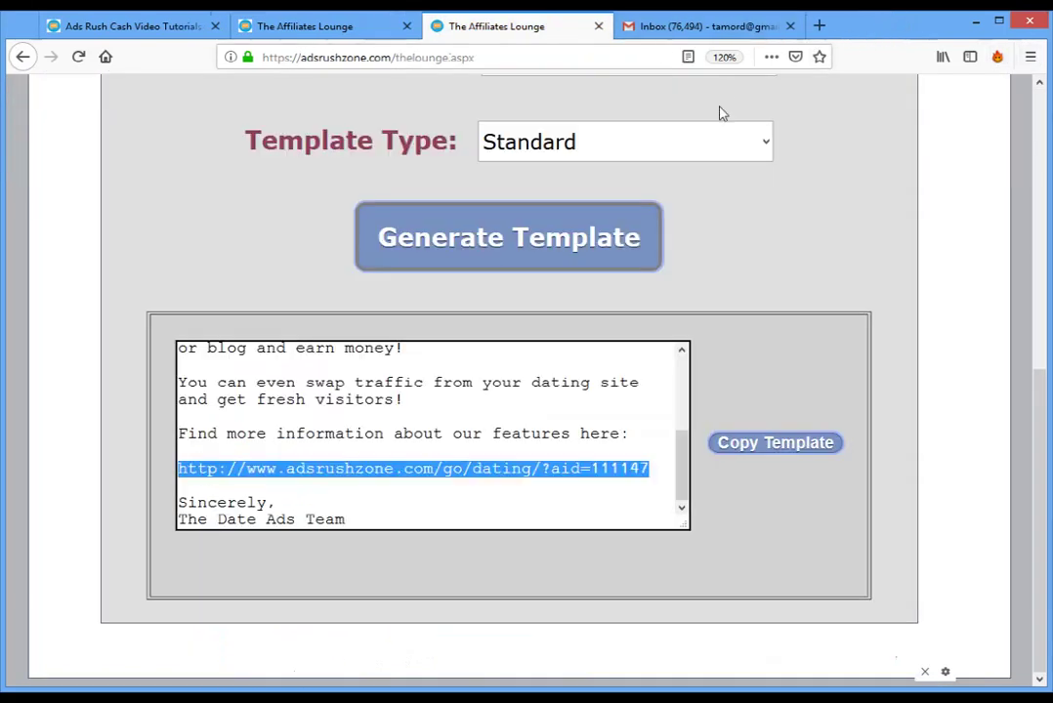
click(820, 24)
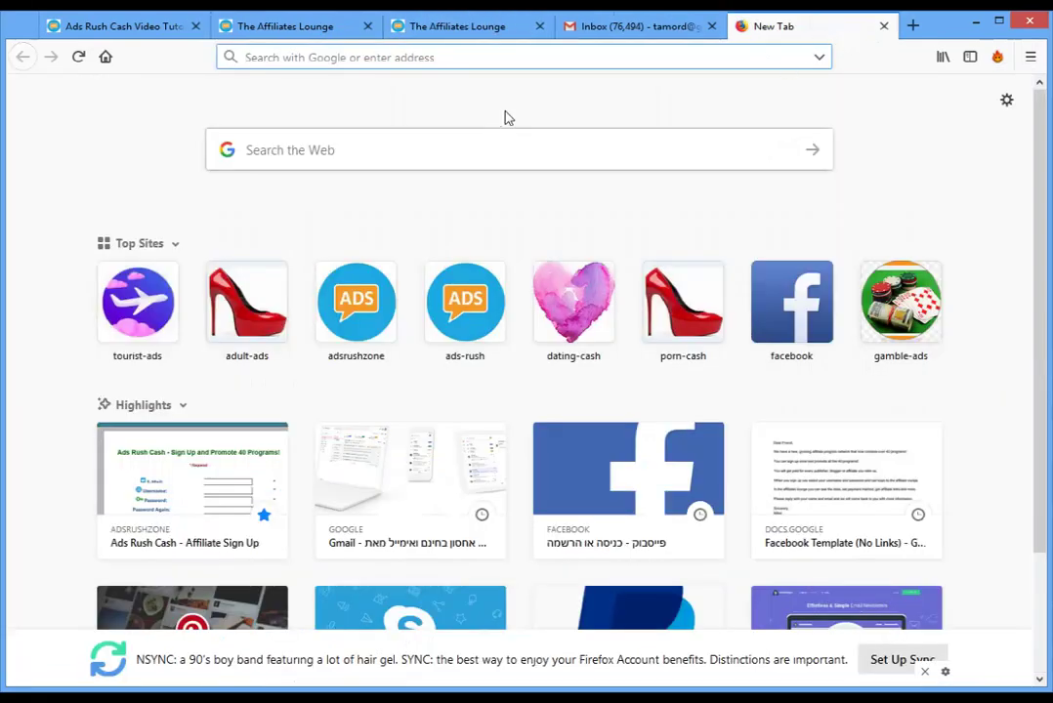
text(dating website direct)
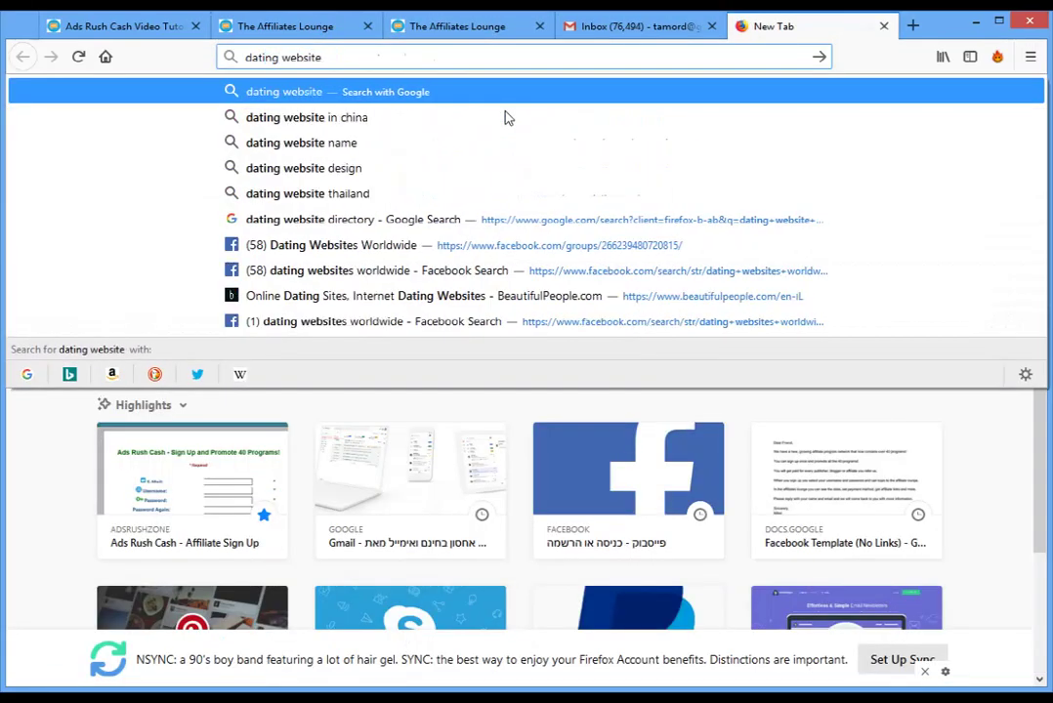
key(BackSpace)
key(BackSpace)
key(BackSpace)
key(BackSpace)
key(BackSpace)
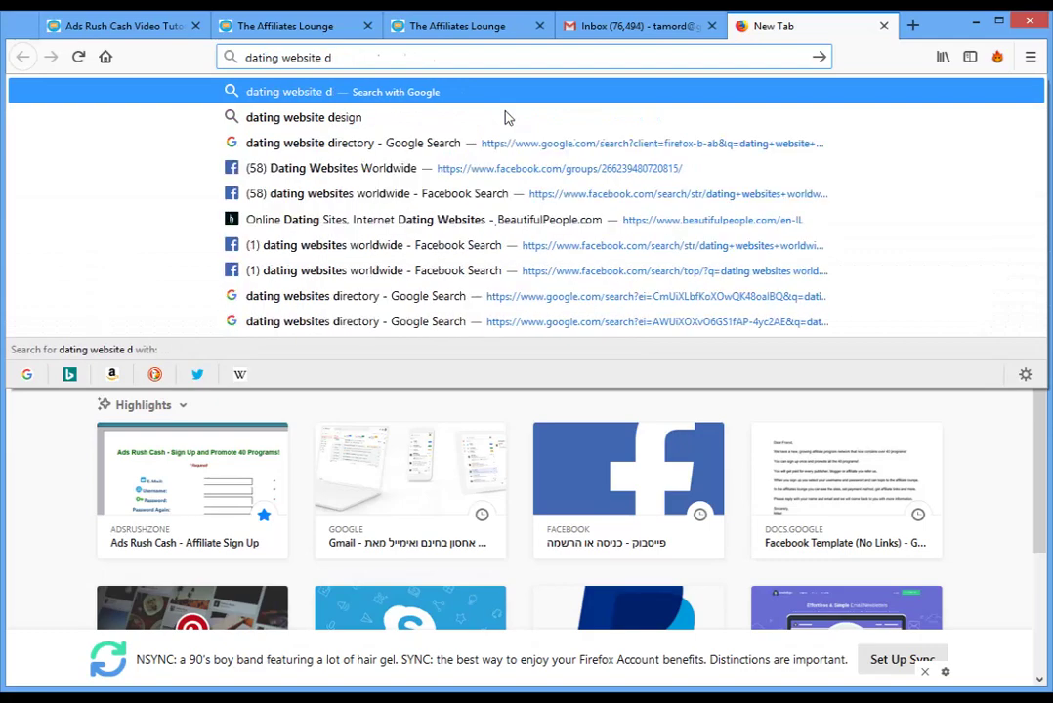
key(ctrl+a)
text(www.google.com)
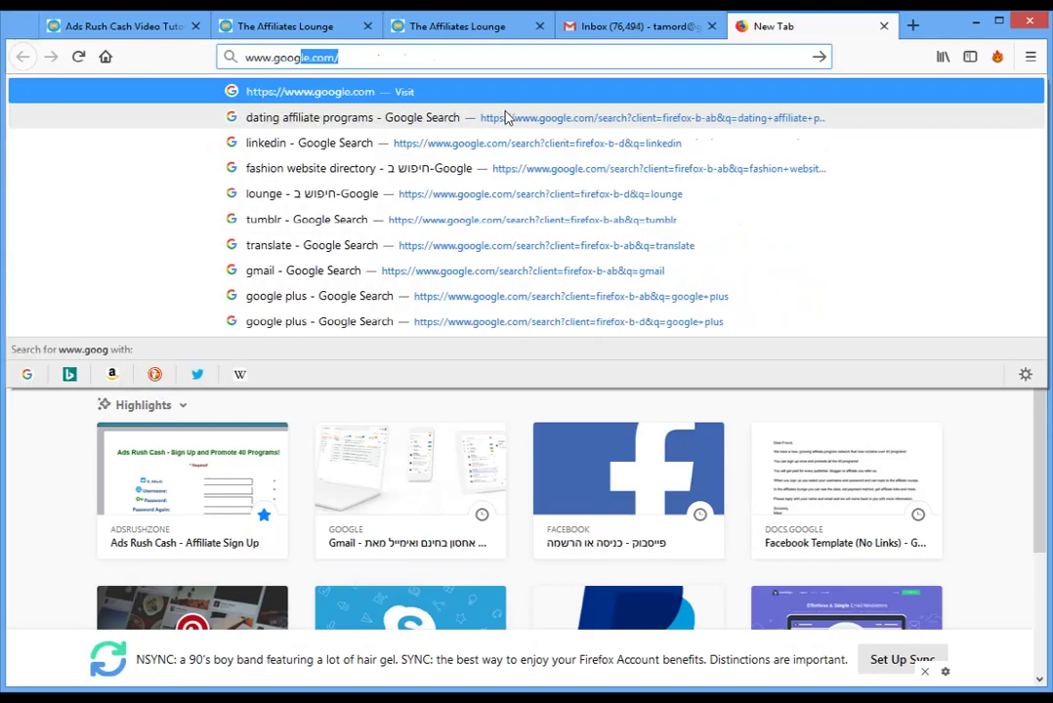
key(Return)
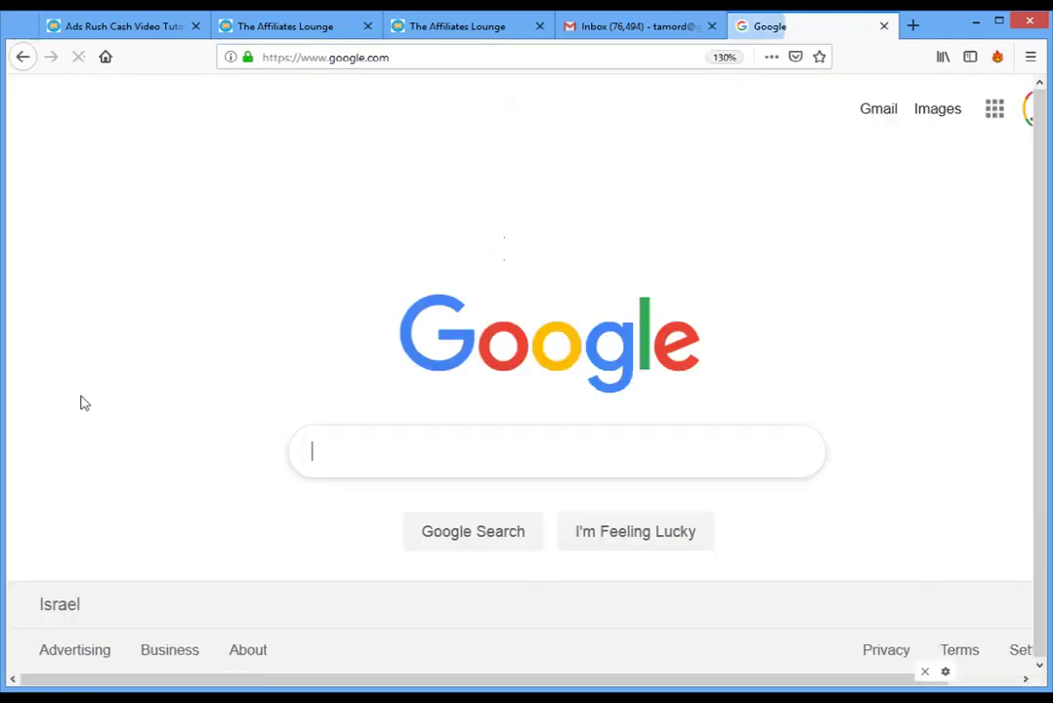
Step: Search Google for 'dating website directory', then return to the Affiliates Lounge tab
text(dat)
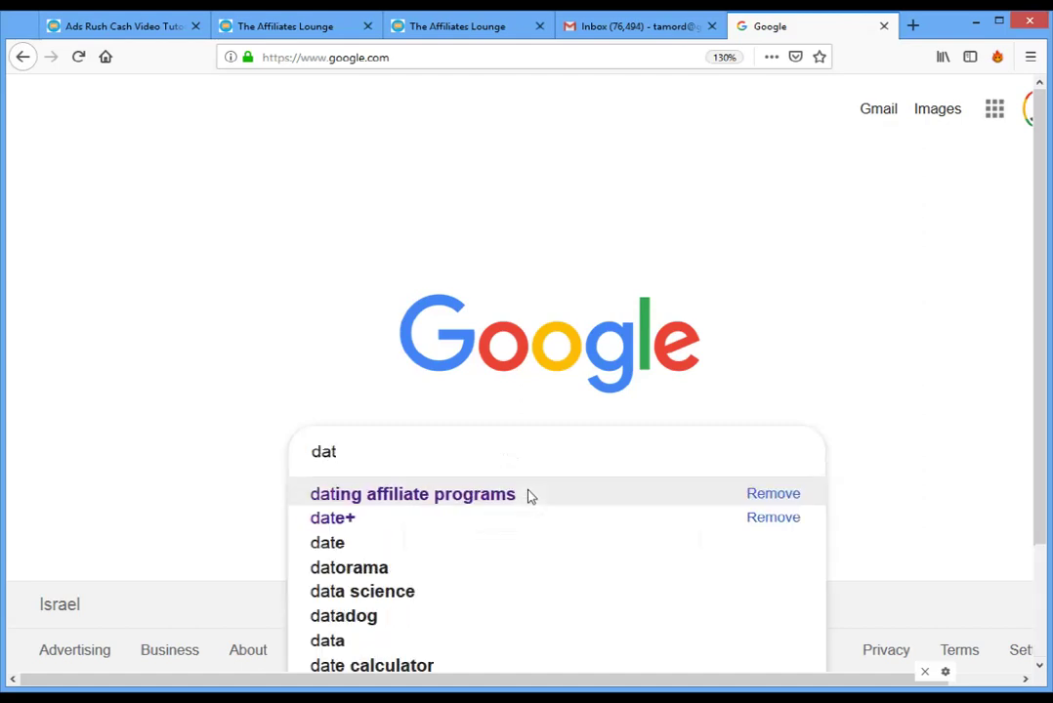
text(ing website)
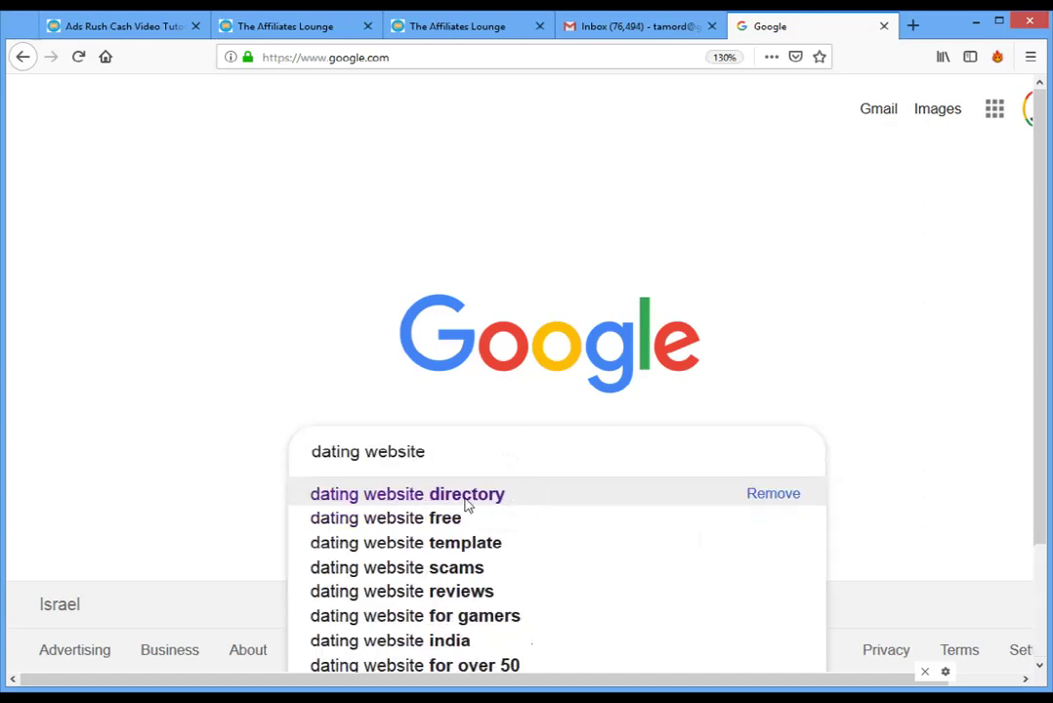
click(465, 498)
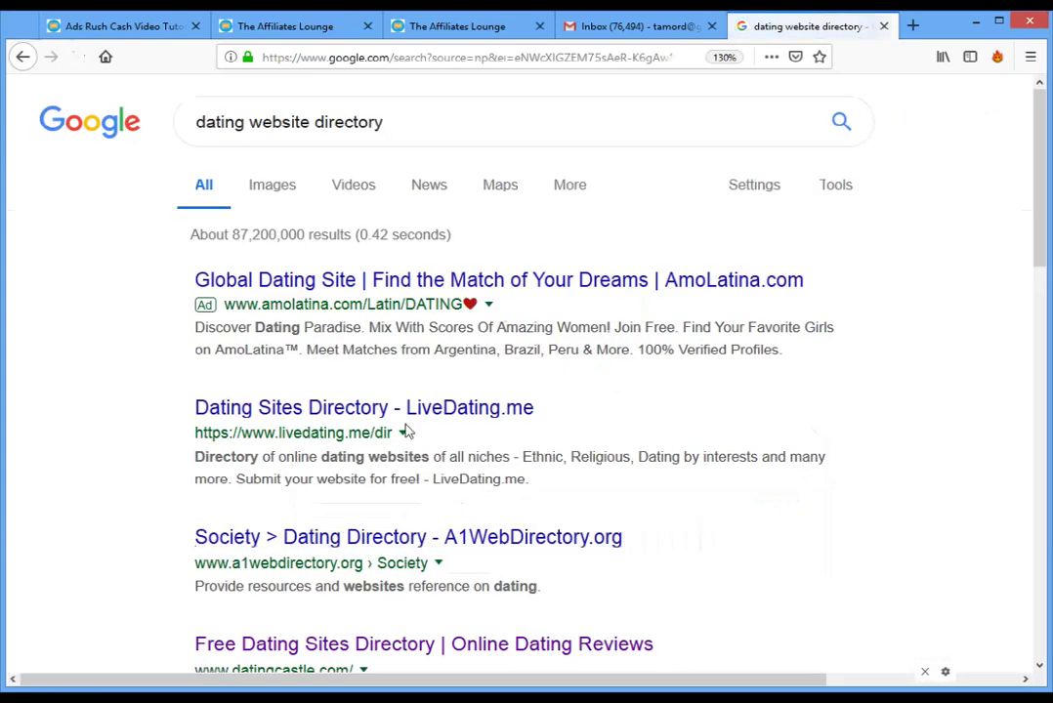
scroll(348, 456, down, 3)
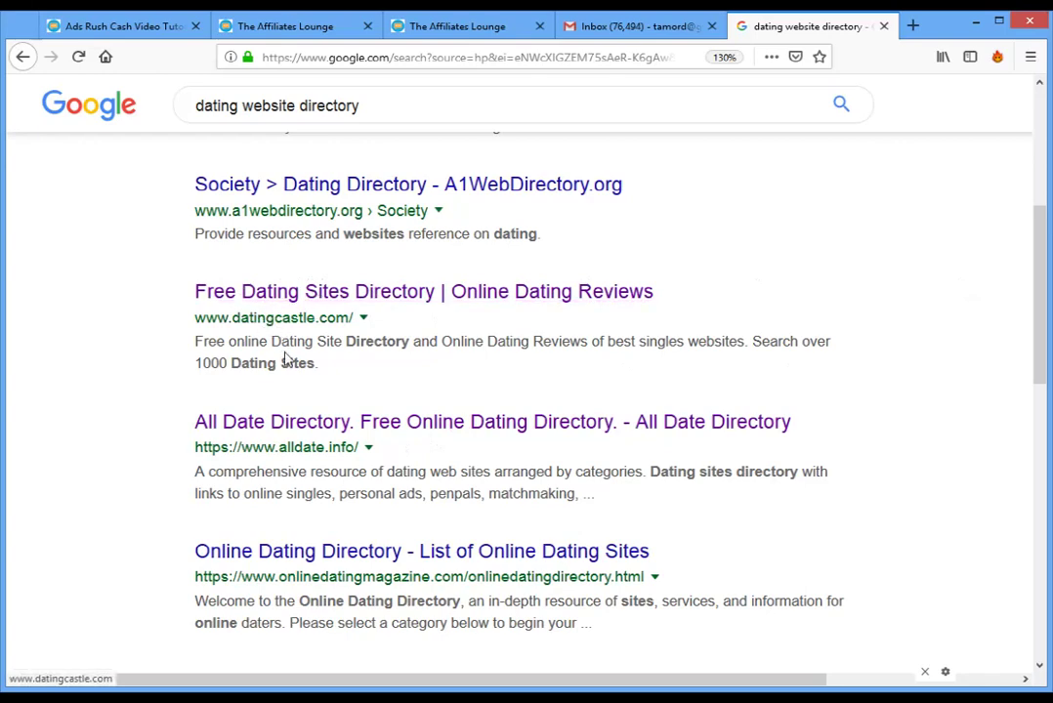
click(458, 30)
scroll(547, 293, up, 3)
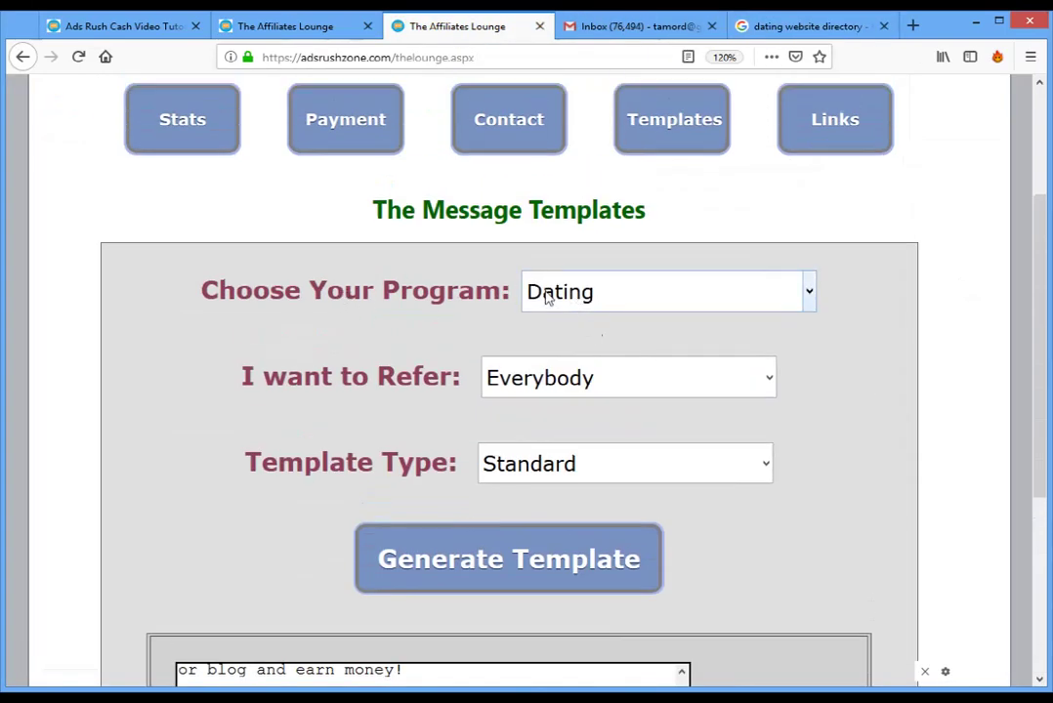
Step: Keep Dating selected as the program and return to the Message Templates page
click(554, 297)
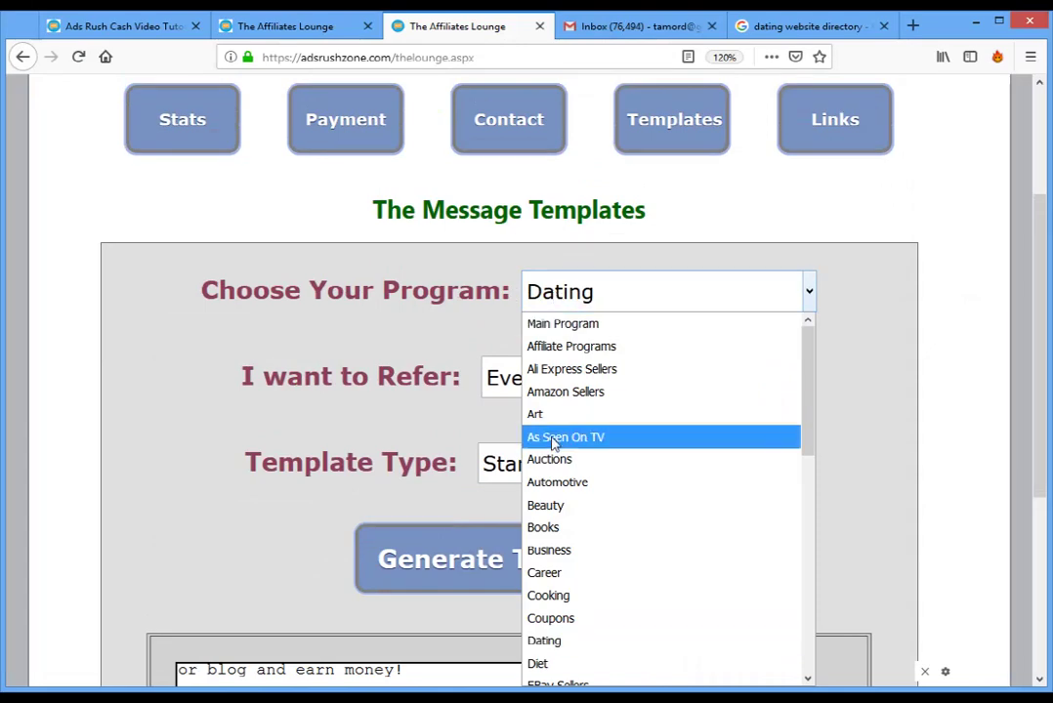
scroll(554, 430, down, 7)
scroll(553, 509, down, 2)
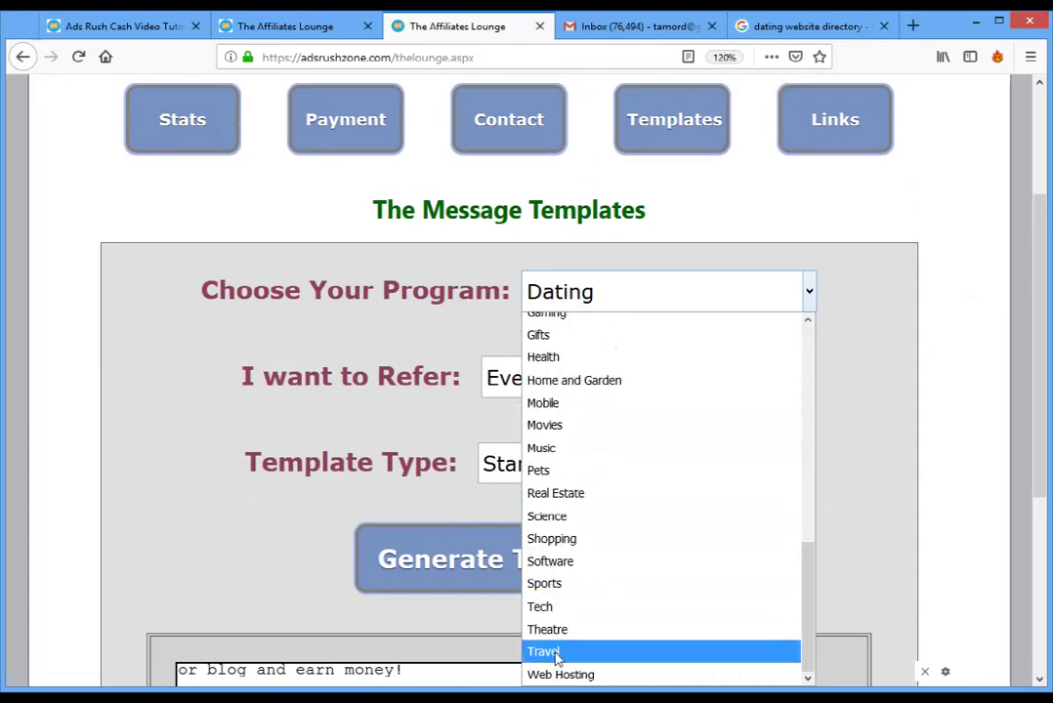
scroll(561, 520, up, 1)
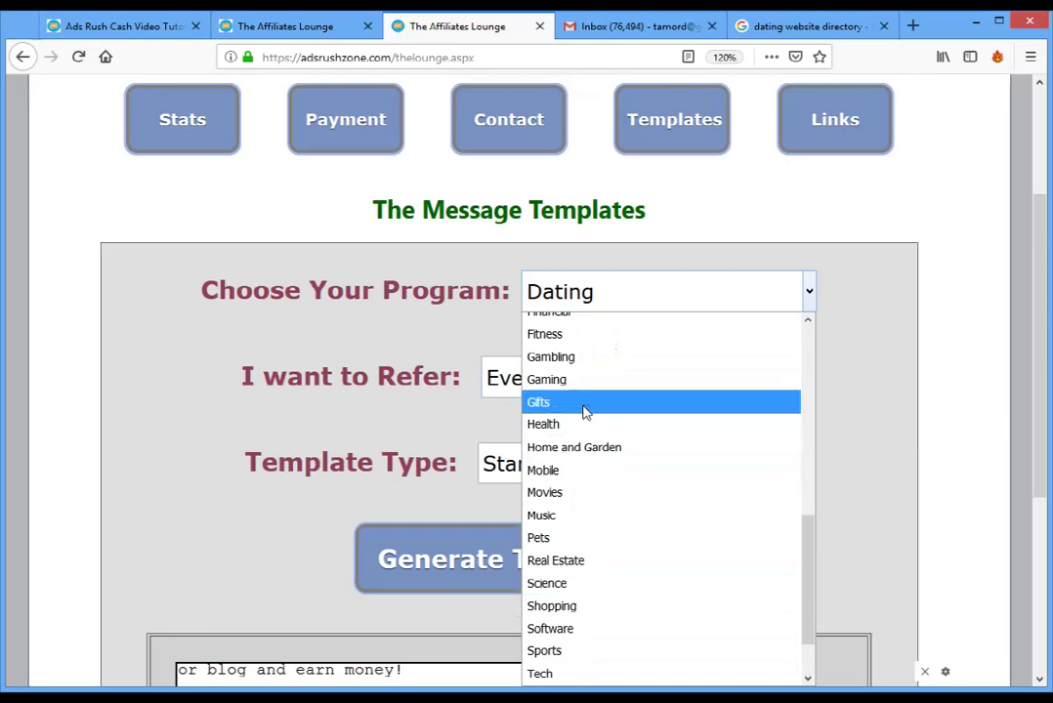
scroll(584, 392, up, 2)
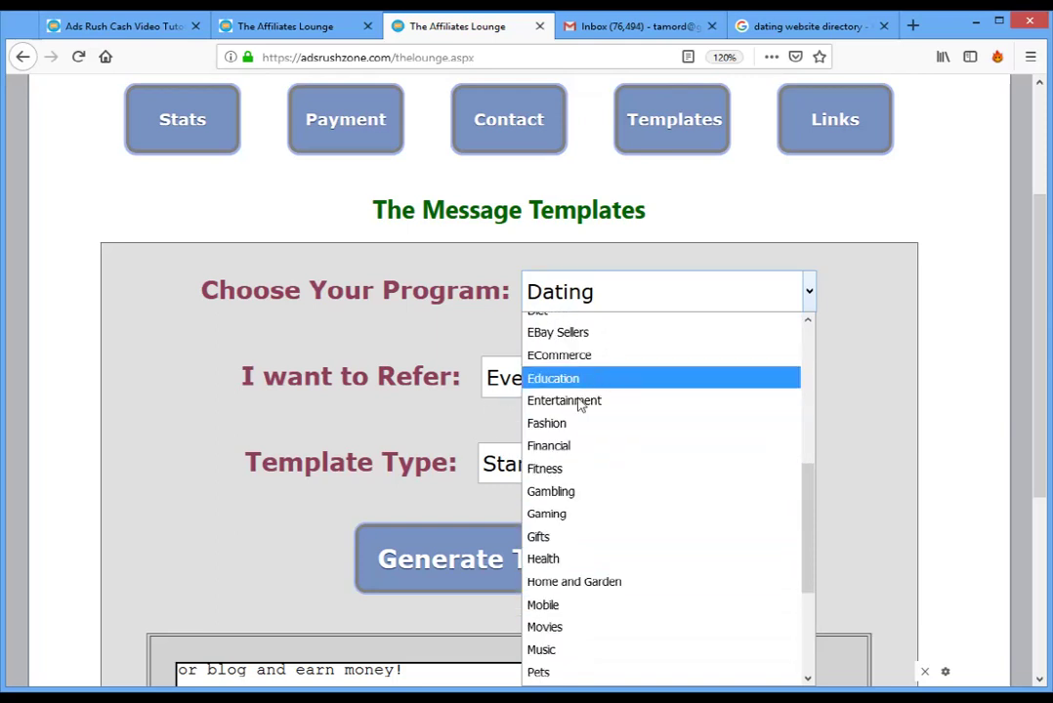
scroll(580, 400, up, 1)
click(725, 223)
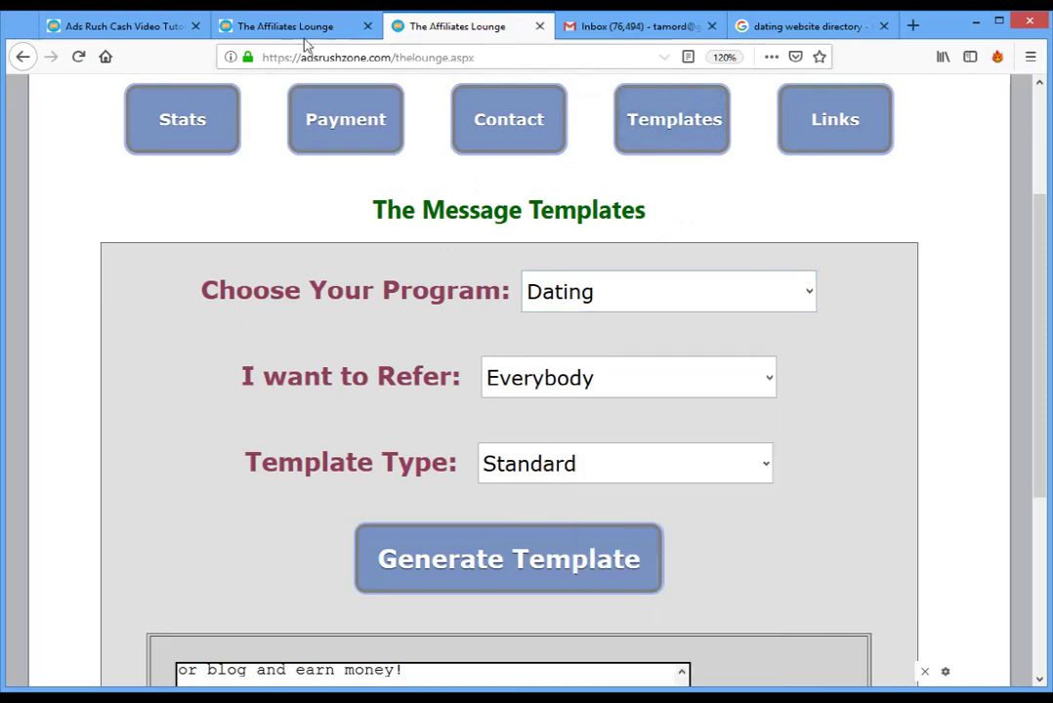
click(289, 30)
click(465, 27)
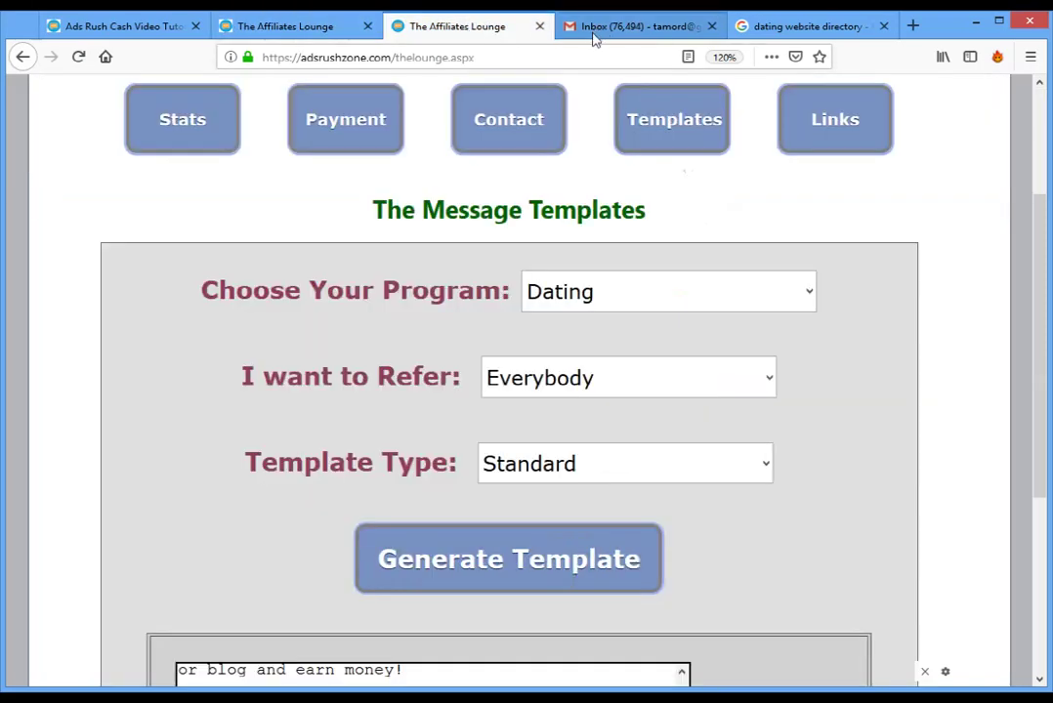
Step: Open the datingcastle.com result in a new tab and view the Dating Castle Directory
click(760, 30)
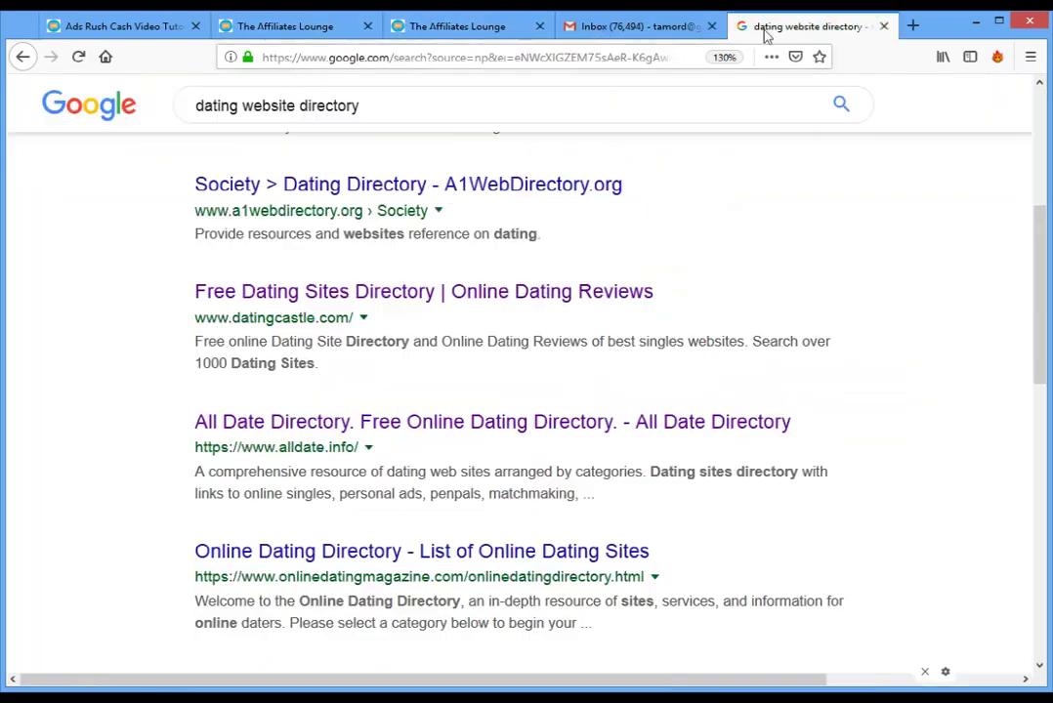
right_click(392, 299)
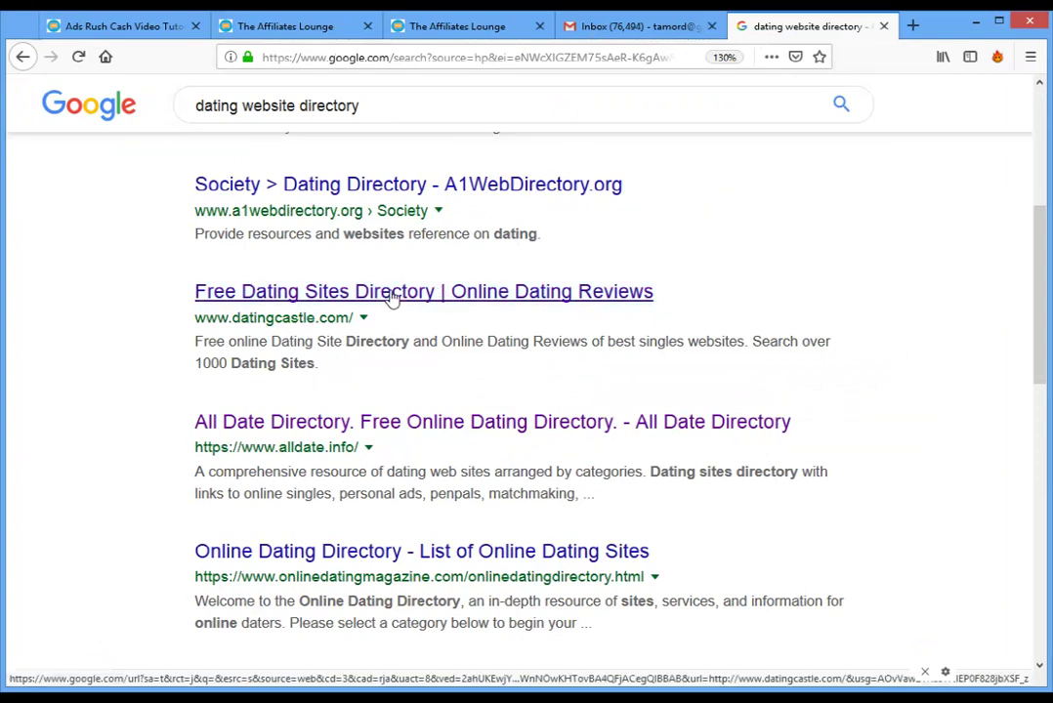
click(418, 313)
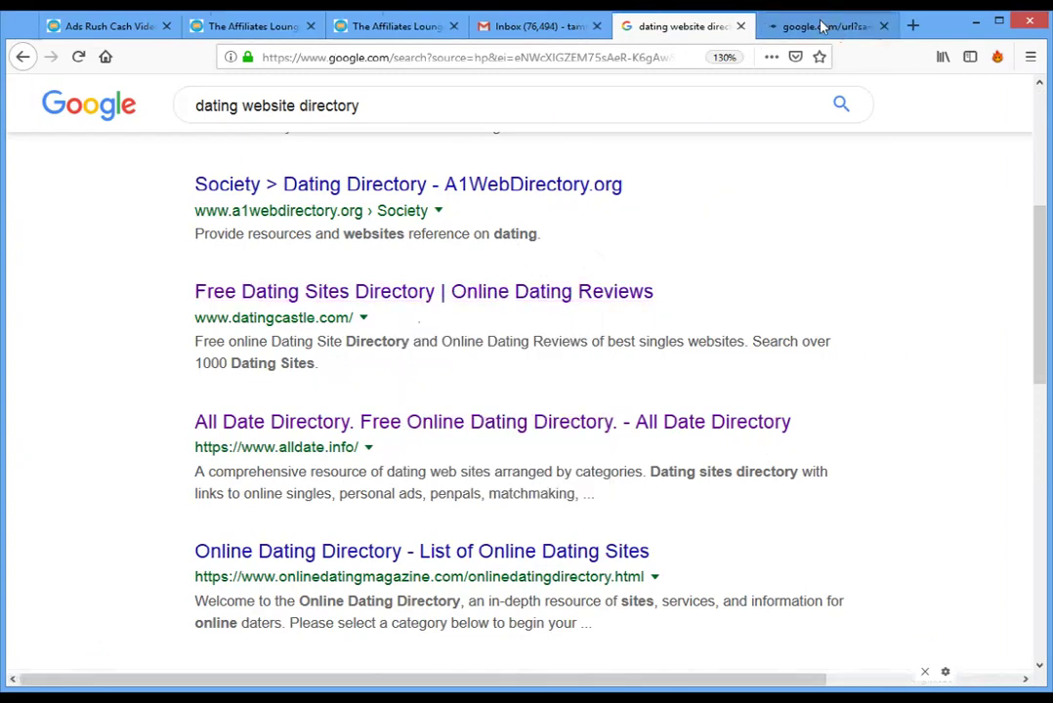
click(818, 26)
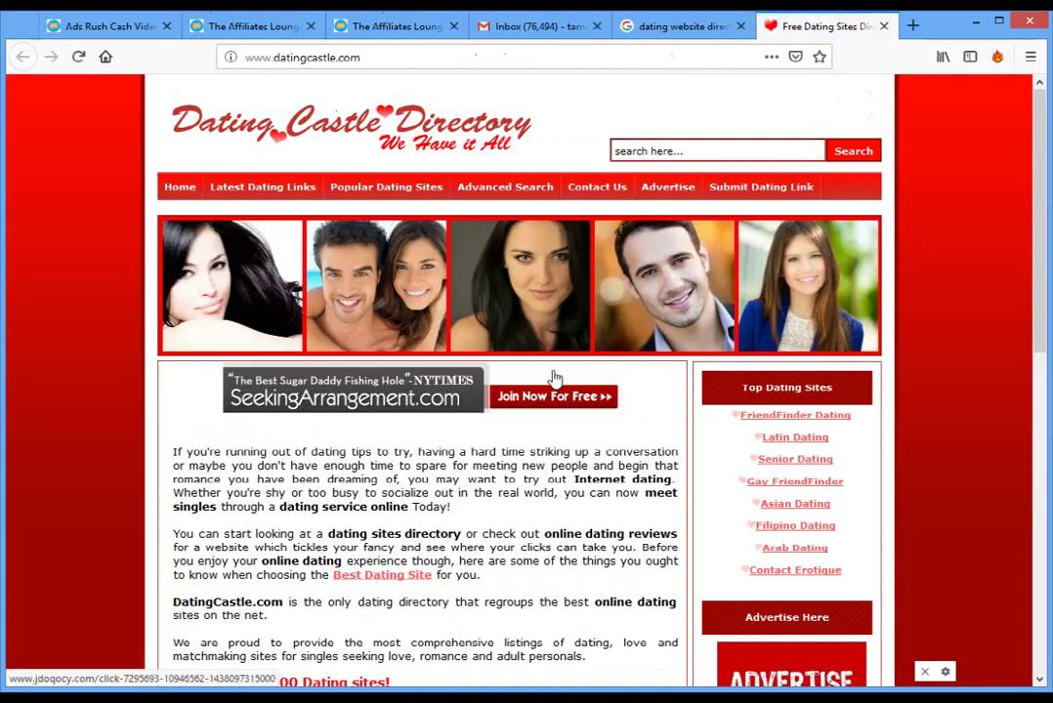
click(670, 28)
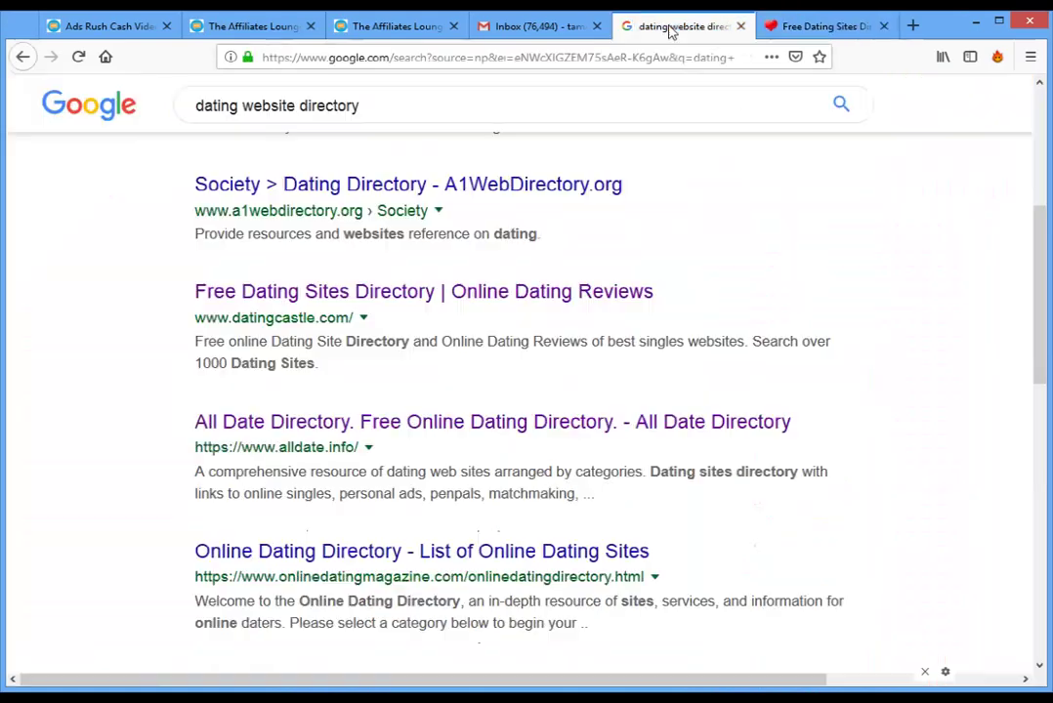
scroll(390, 264, up, 4)
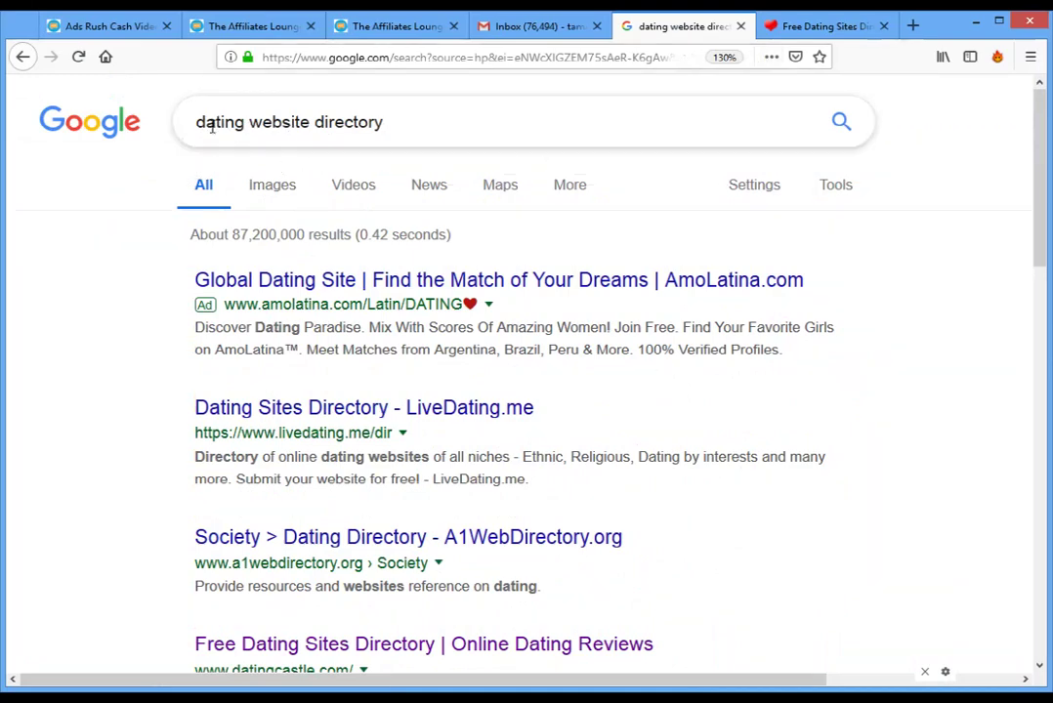
click(809, 29)
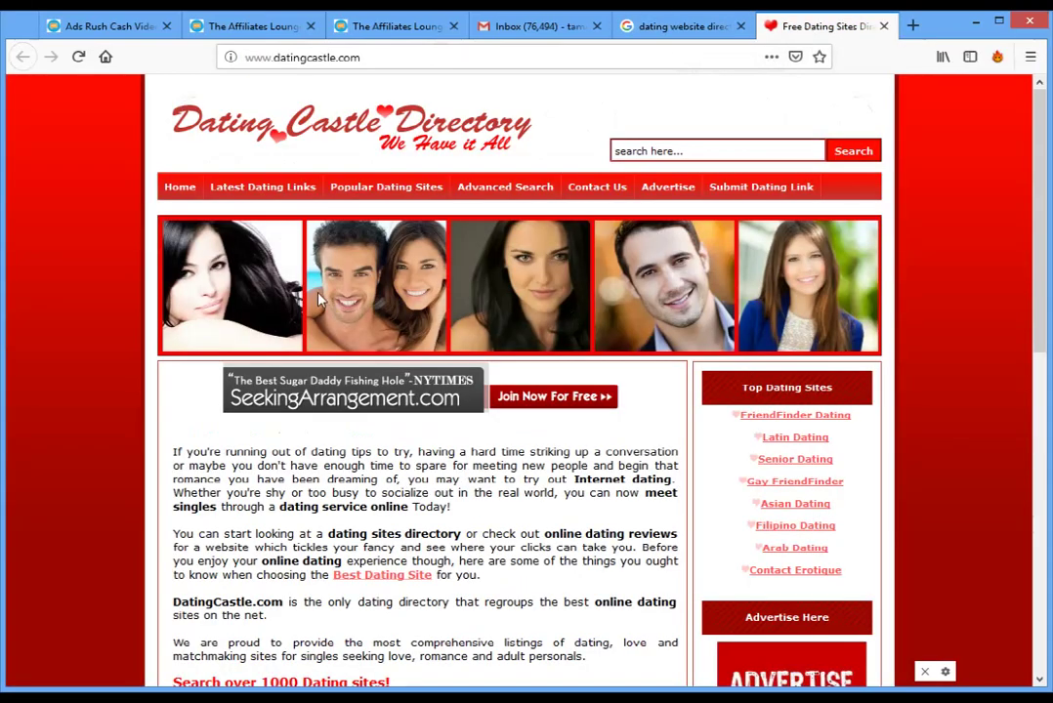
Step: Open Dating Castle's contact form and enter the sender's name and e-mail address
click(603, 192)
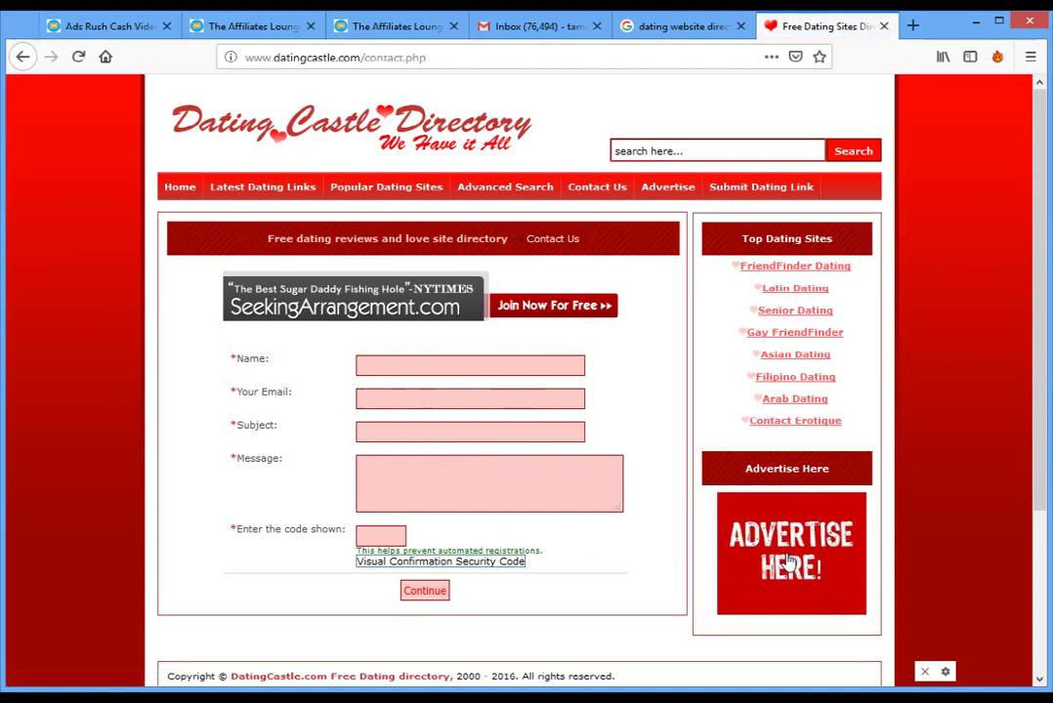
click(371, 360)
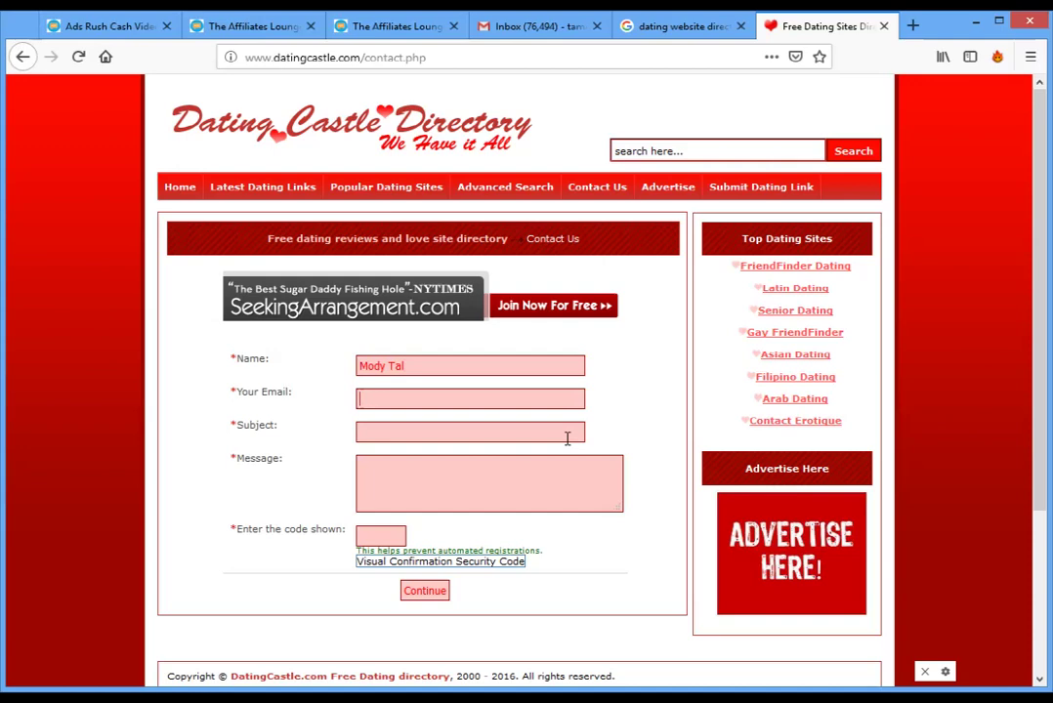
text(ta)
key(BackSpace)
key(BackSpace)
key(BackSpace)
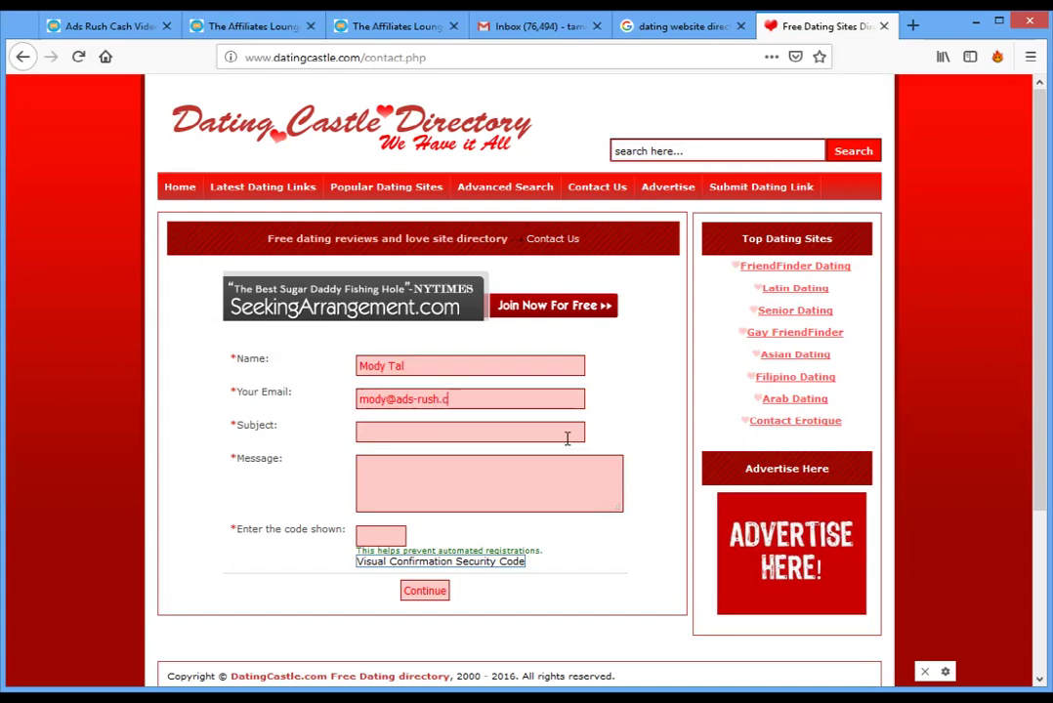
Step: Set the Subject to 'Dating Program' and place the caret in the empty Message box
click(566, 438)
scroll(596, 483, down, 2)
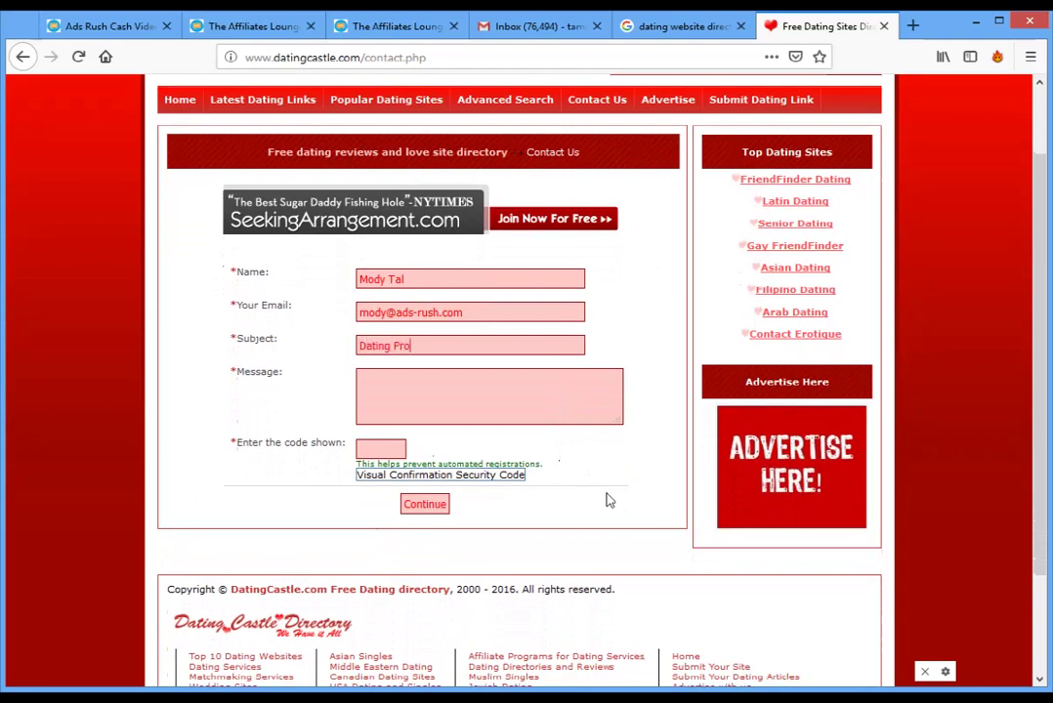
key(Tab)
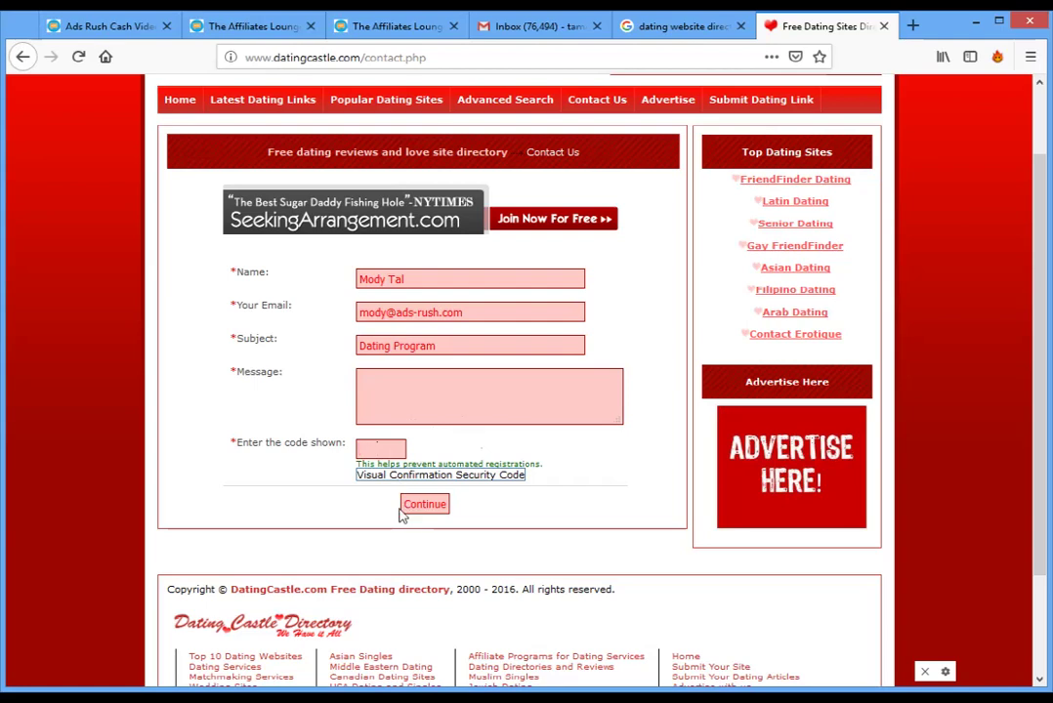
click(409, 397)
click(357, 27)
Step: Copy the Dating template with Copy Template, dismiss the notice, and return to Dating Castle
scroll(479, 381, down, 3)
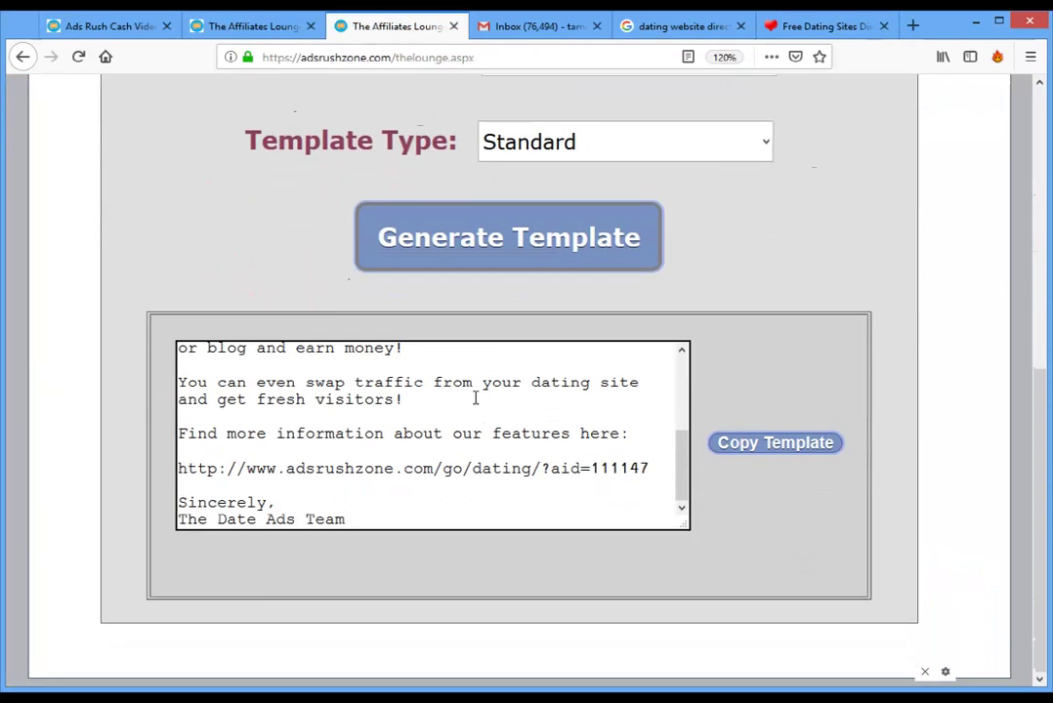
scroll(476, 398, up, 4)
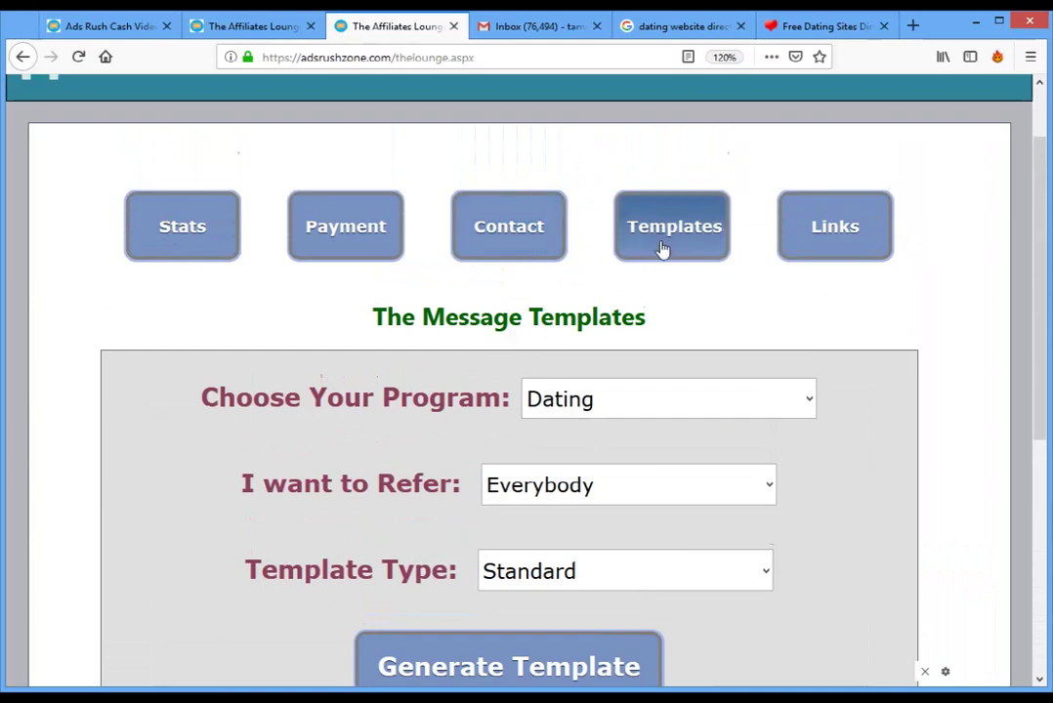
scroll(481, 442, down, 2)
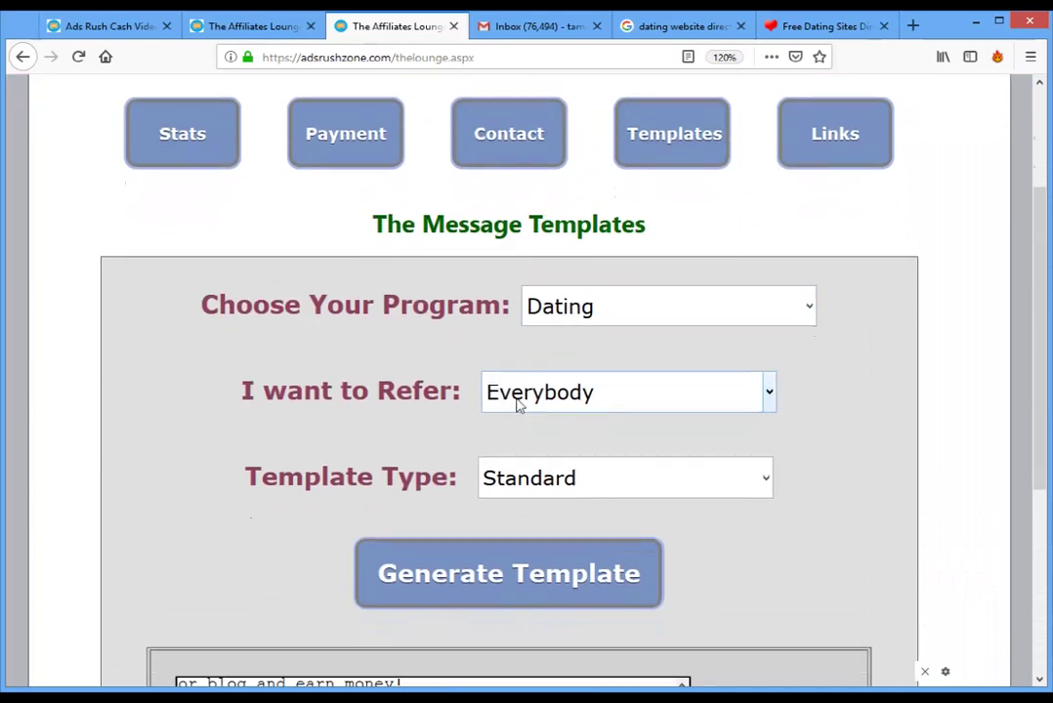
scroll(550, 385, down, 1)
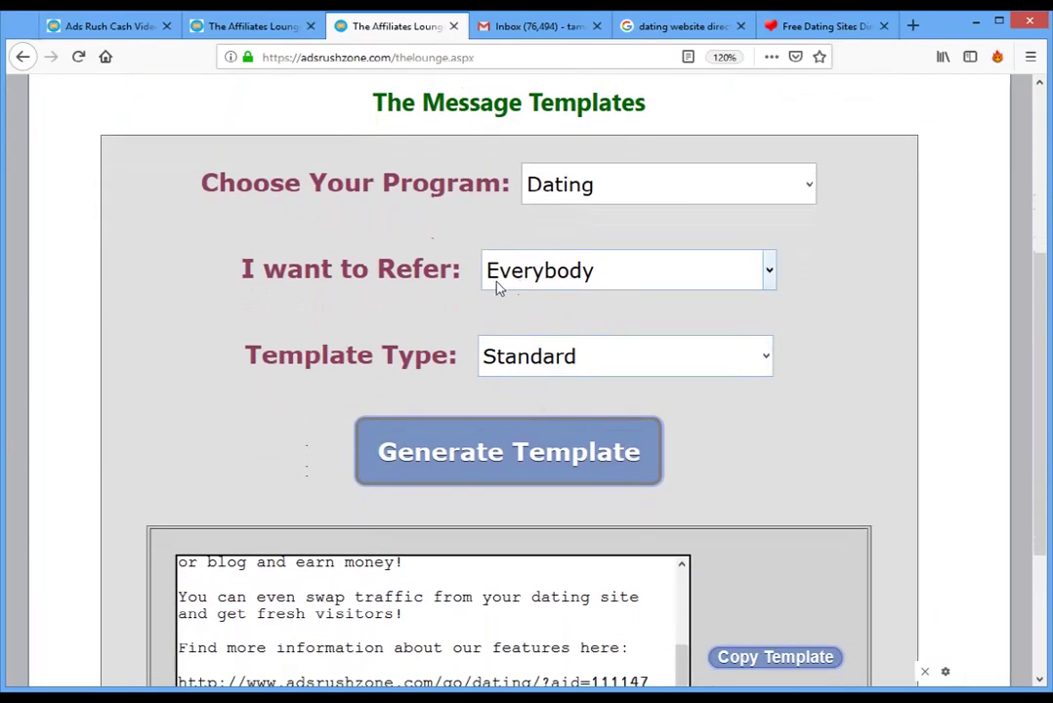
scroll(351, 356, down, 1)
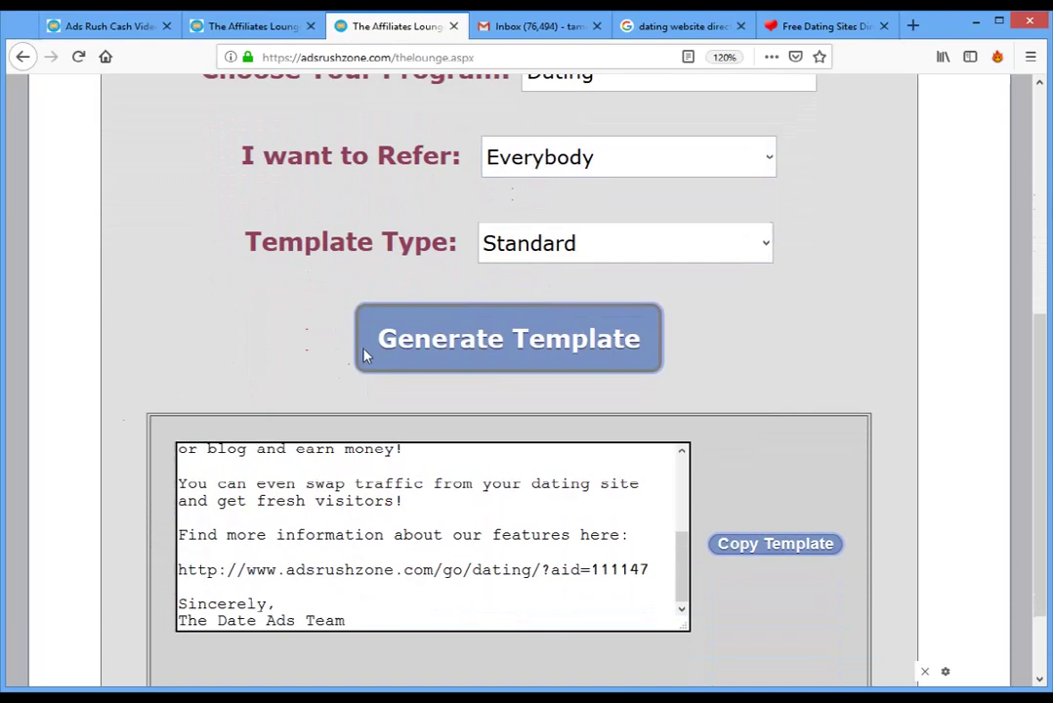
scroll(376, 337, down, 1)
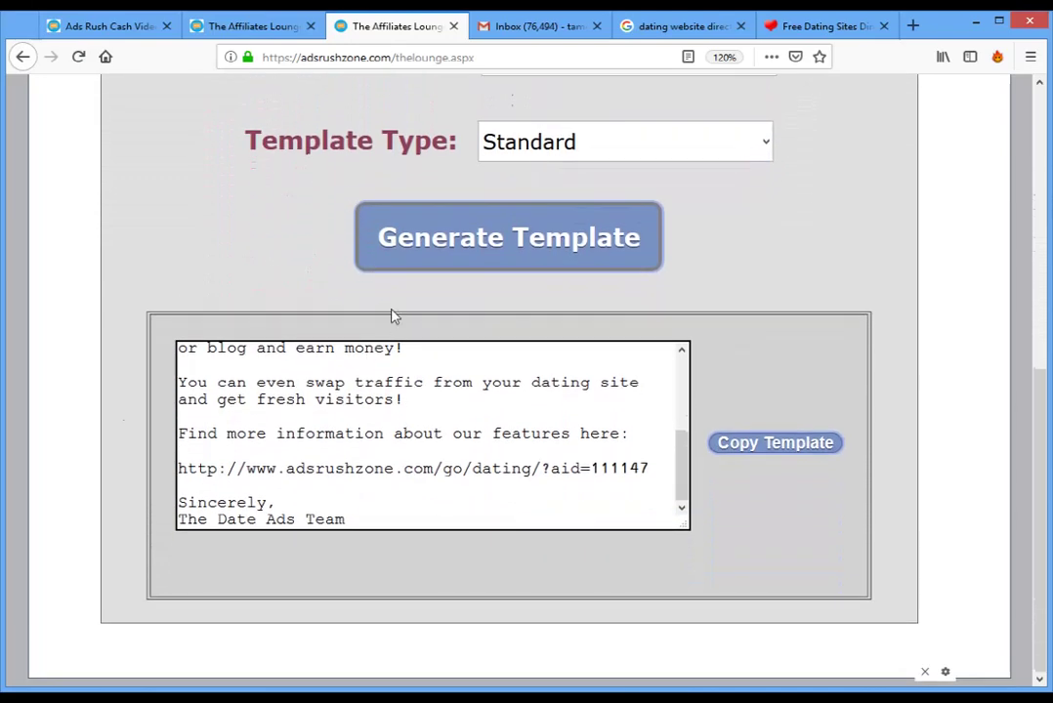
click(755, 445)
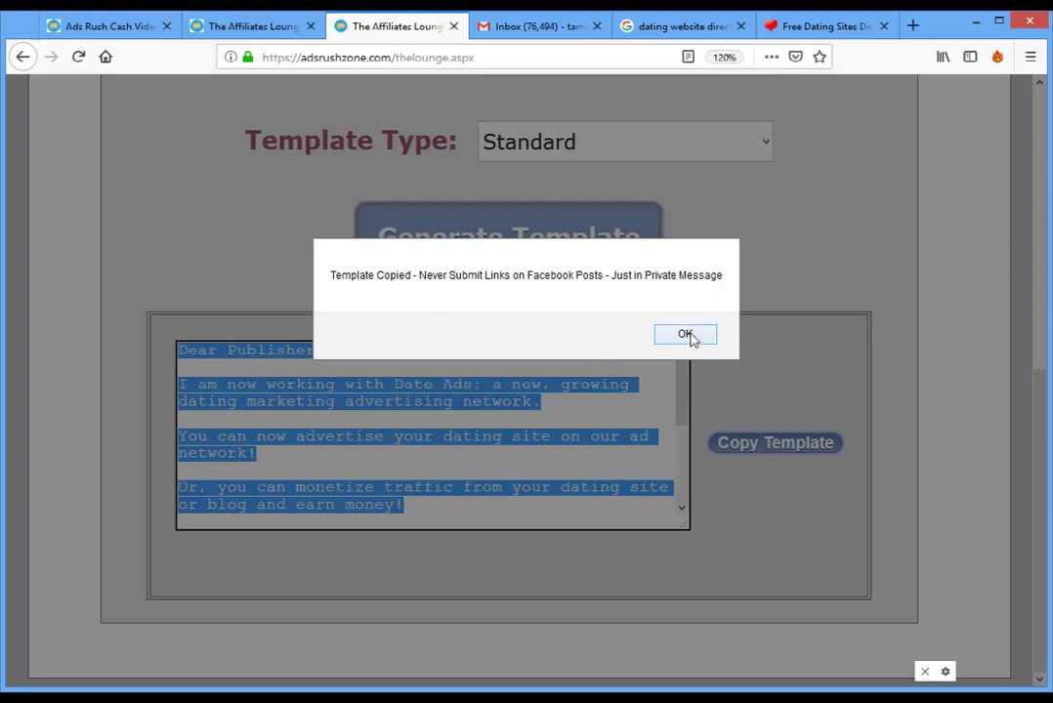
click(688, 334)
click(817, 23)
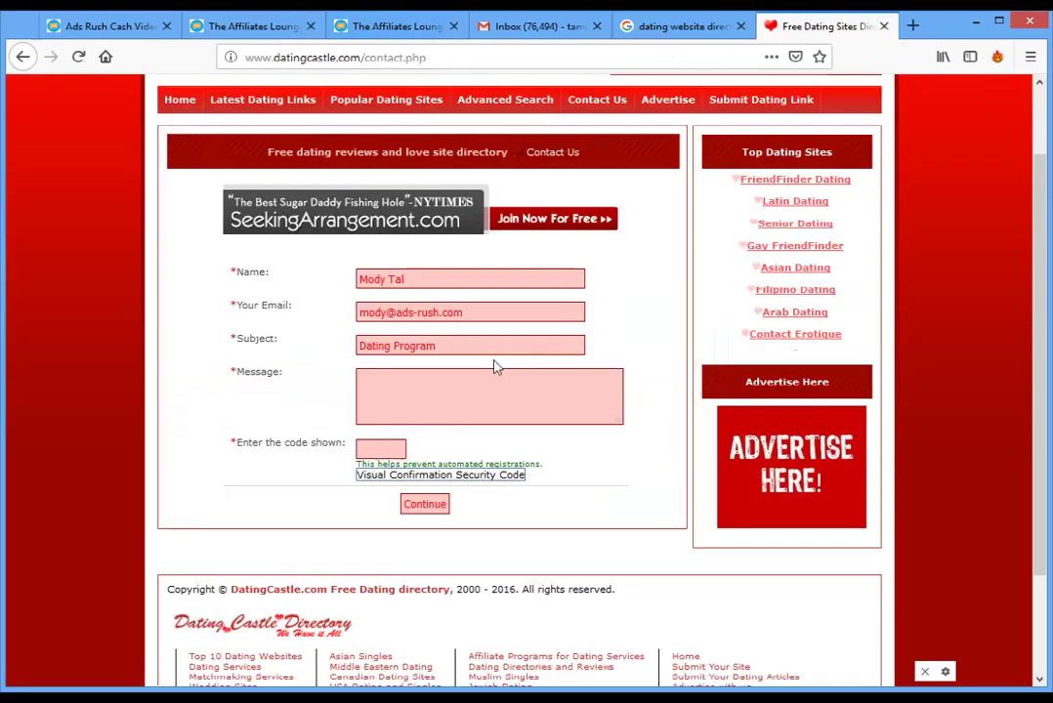
Step: Paste the Dating template into the contact form's Message box
key(ctrl+v)
key(ctrl+z)
scroll(504, 401, up, 2)
scroll(327, 426, down, 2)
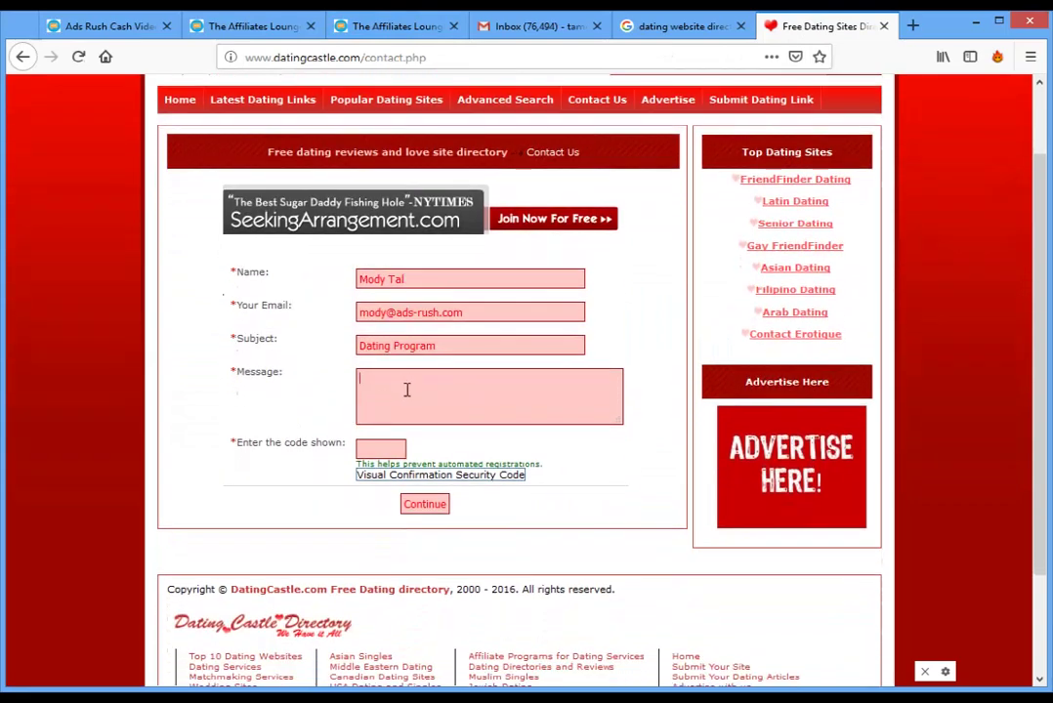
key(ctrl+v)
Step: Submit the form, see the 'Invalid code.' error, and close the Dating Castle page
click(383, 446)
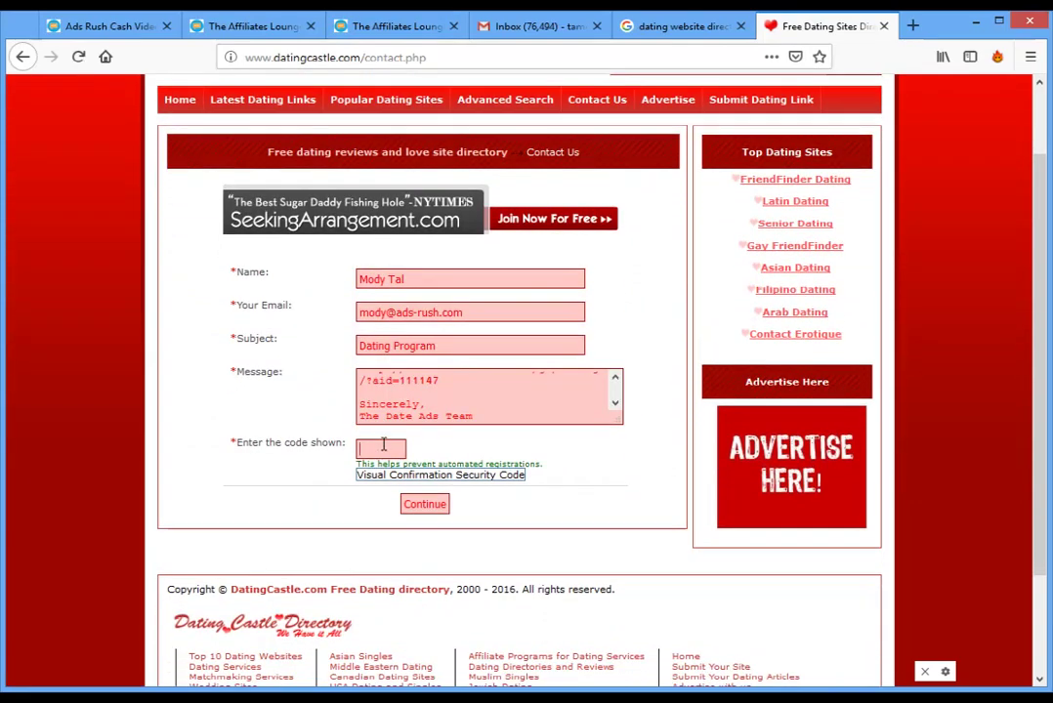
click(434, 506)
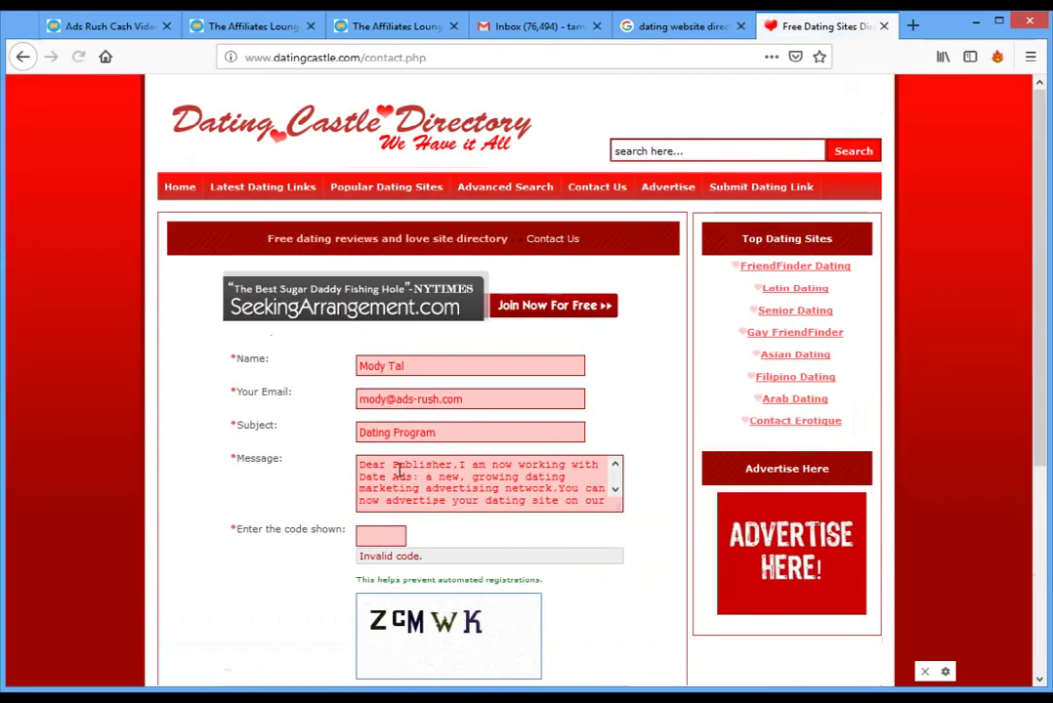
scroll(371, 422, down, 5)
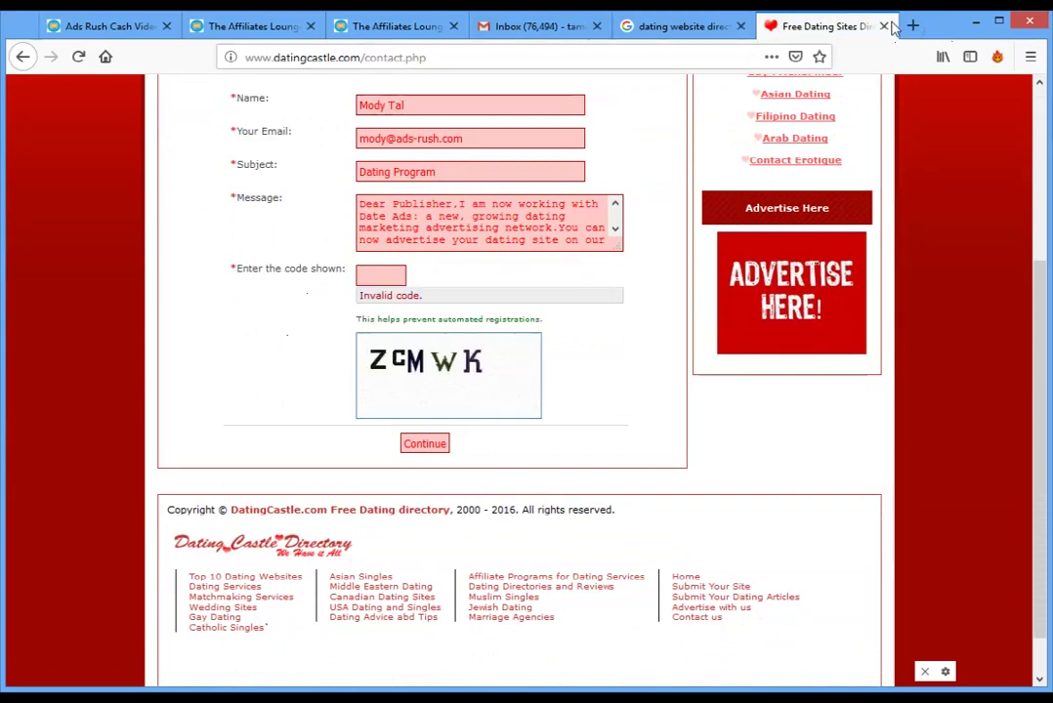
key(ctrl+w)
Step: Open the AllDate Directory result in a new tab and go to its Contact Us page
scroll(249, 418, down, 3)
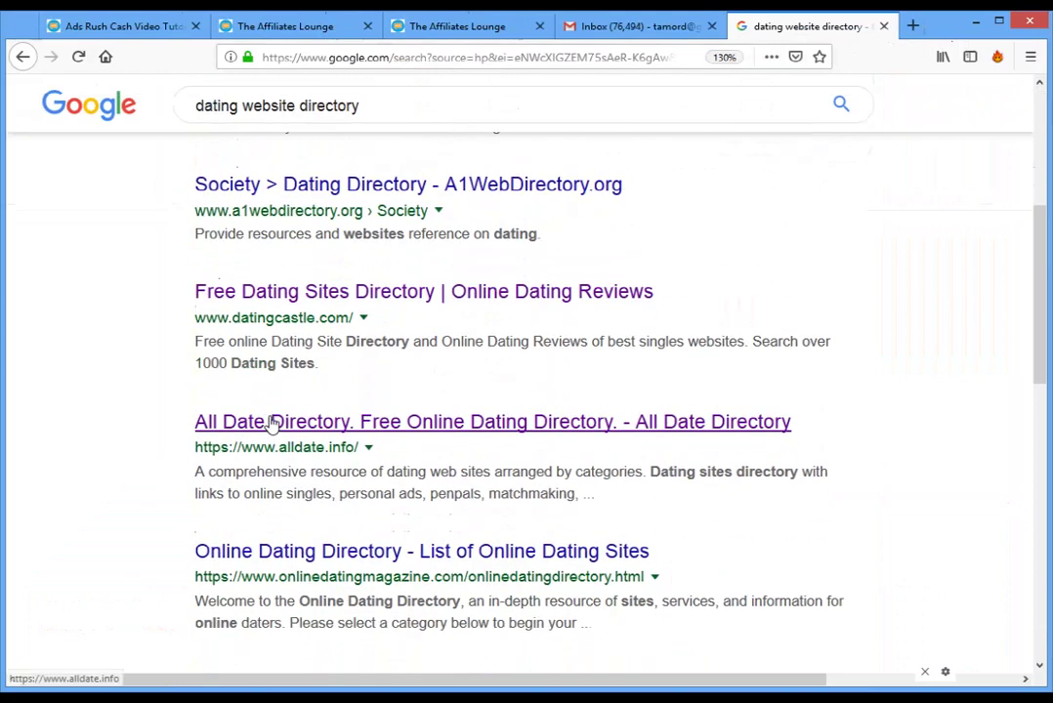
click(332, 435)
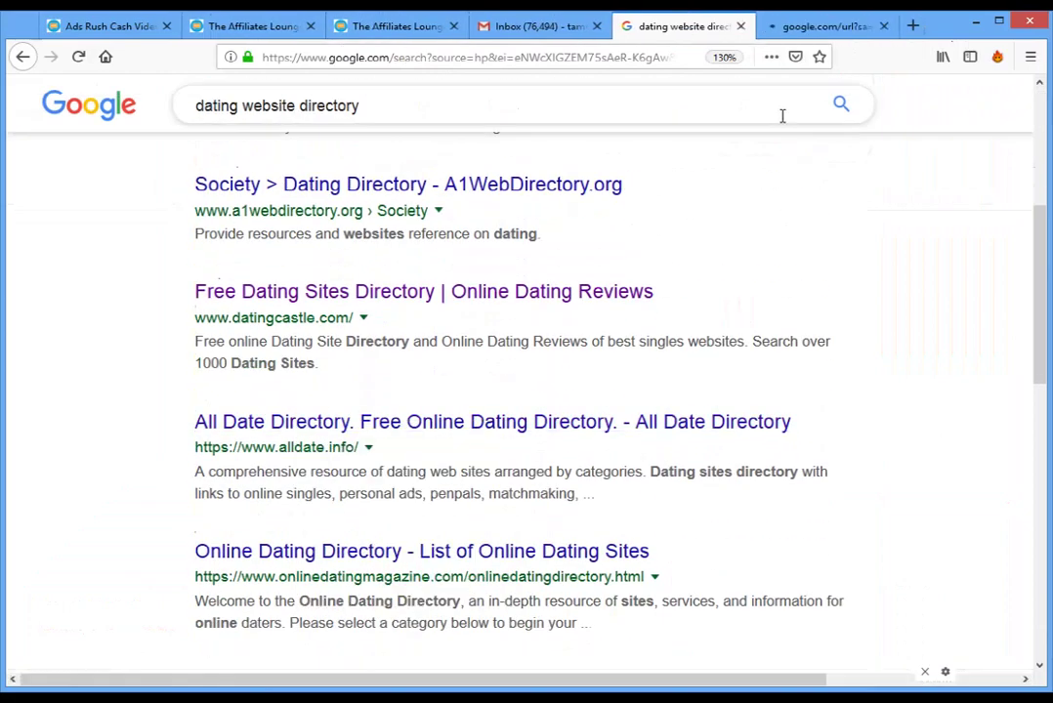
click(820, 27)
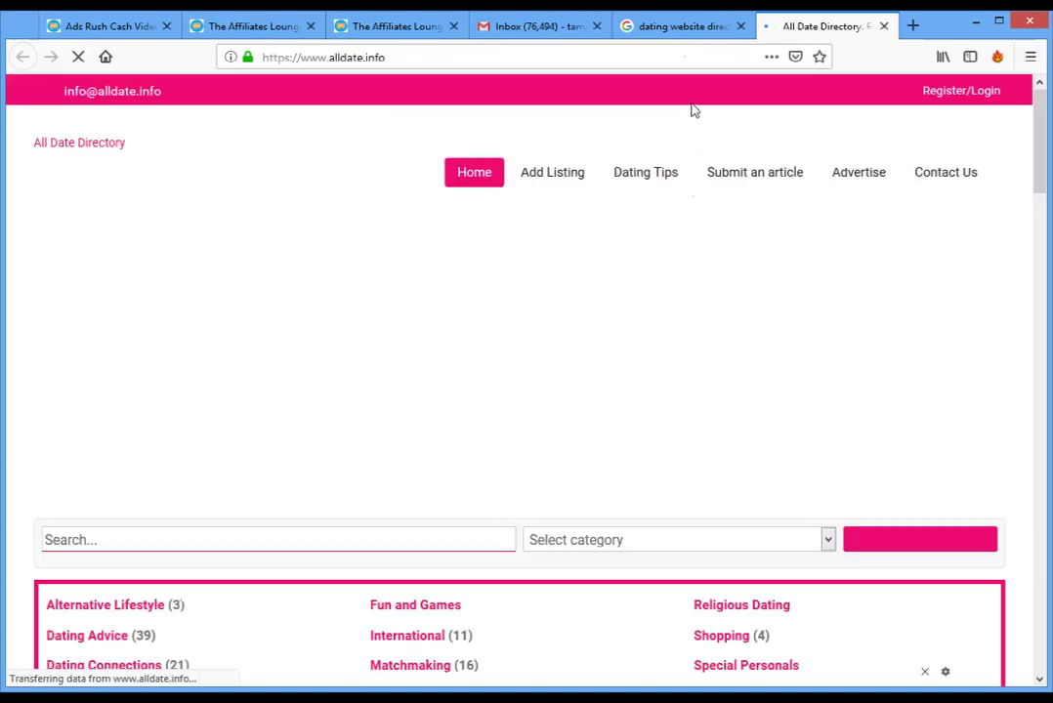
click(959, 188)
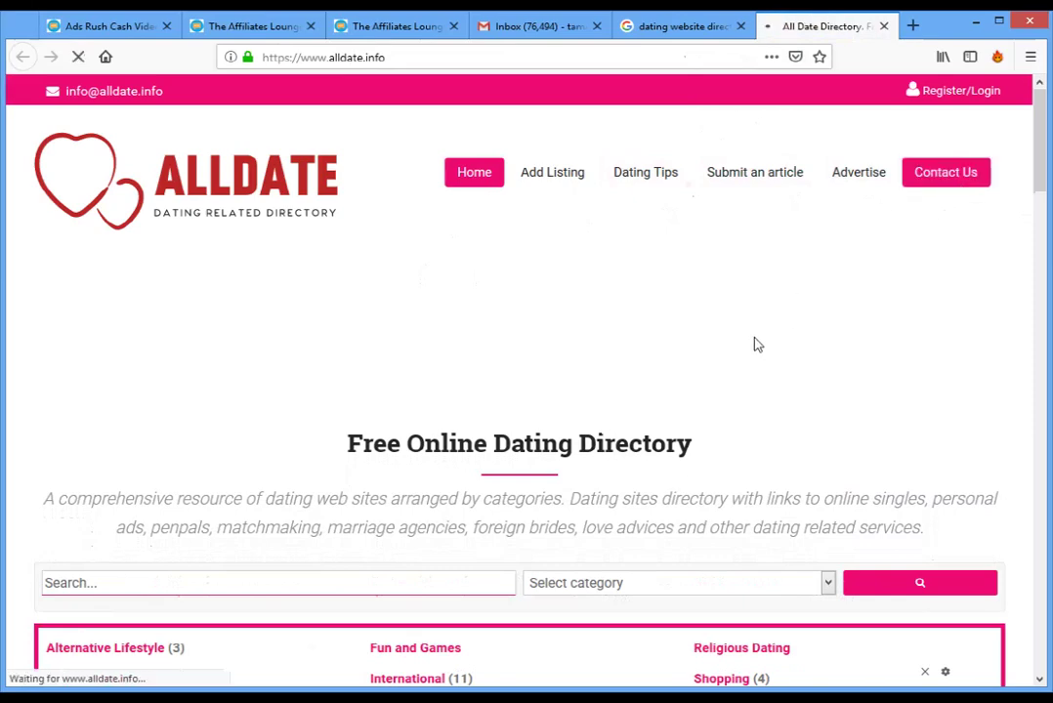
scroll(278, 380, down, 5)
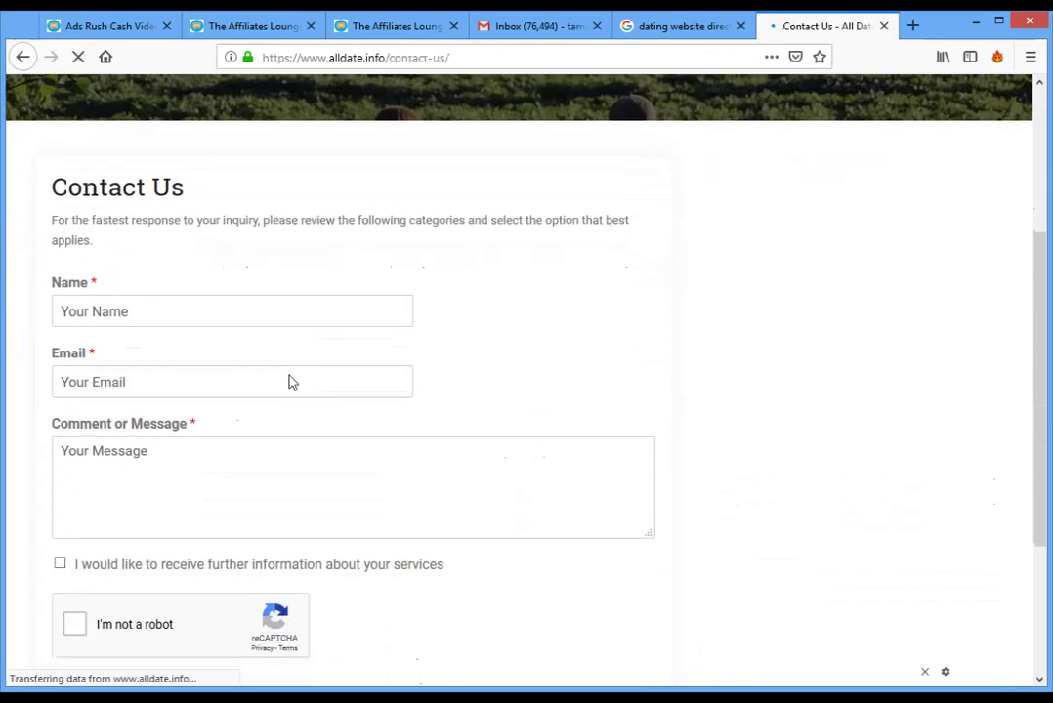
Step: Enter the sender's name and e-mail address in the AllDate contact form
click(176, 311)
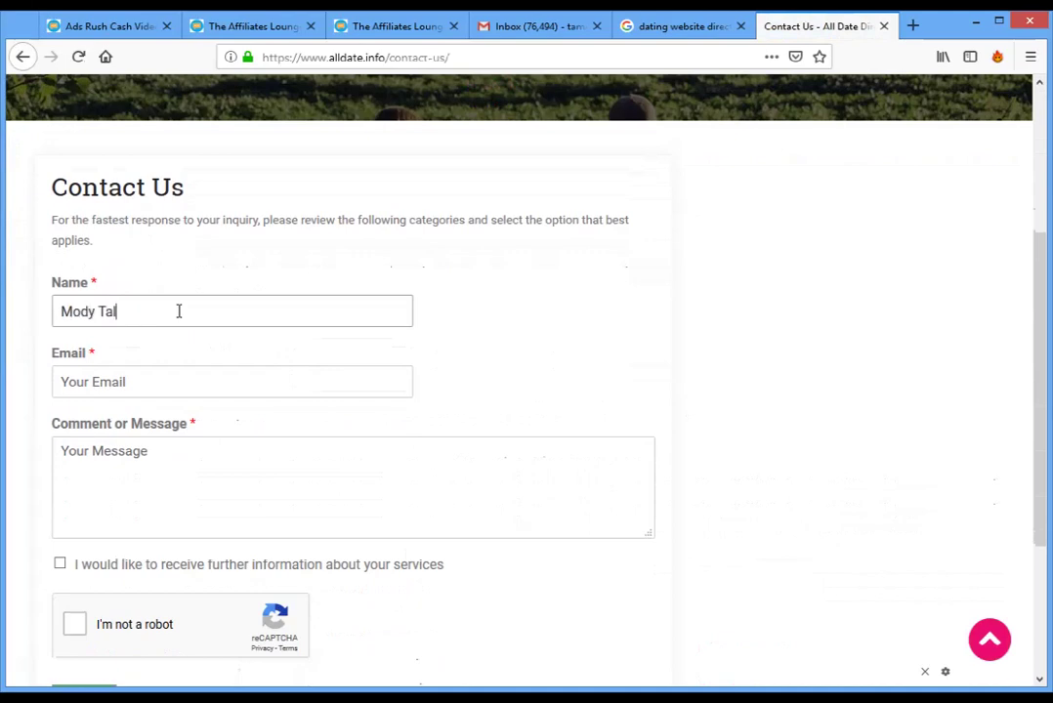
key(Tab)
text(m)
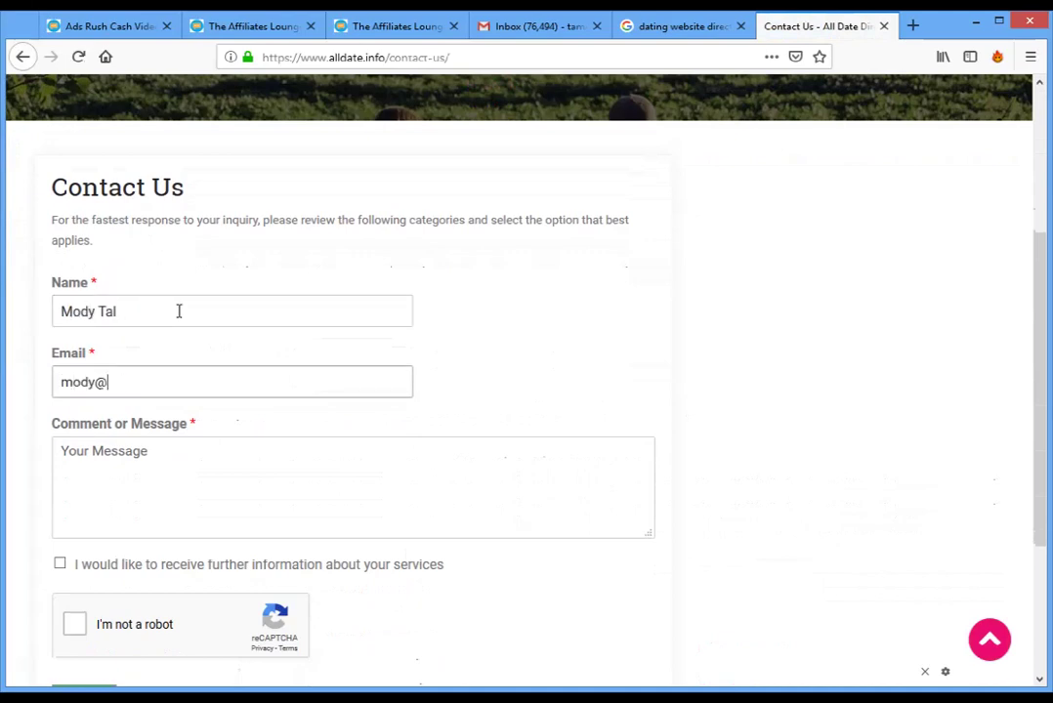
key(Tab)
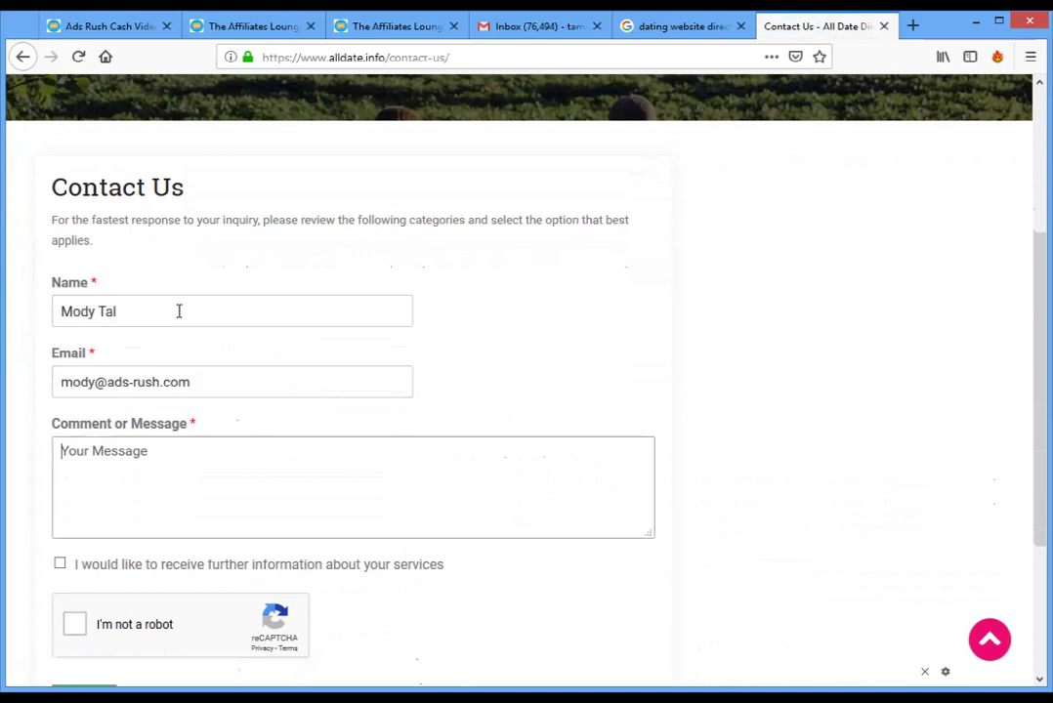
scroll(149, 458, down, 3)
scroll(137, 277, up, 1)
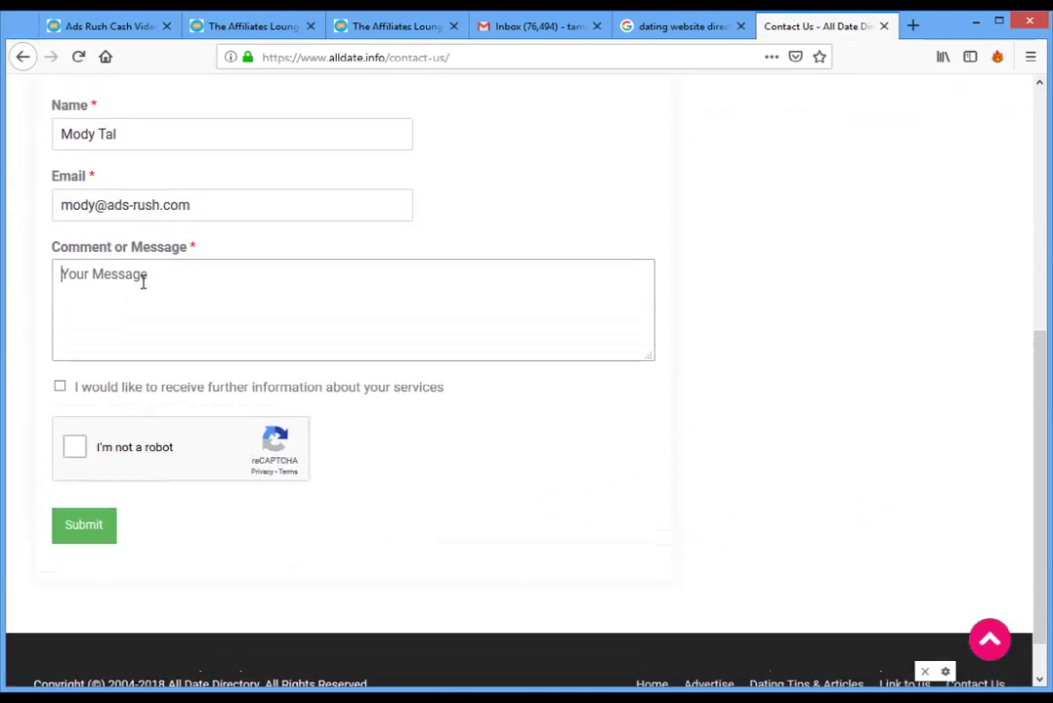
Step: Go back to The Affiliates Lounge and open its Templates section
click(400, 25)
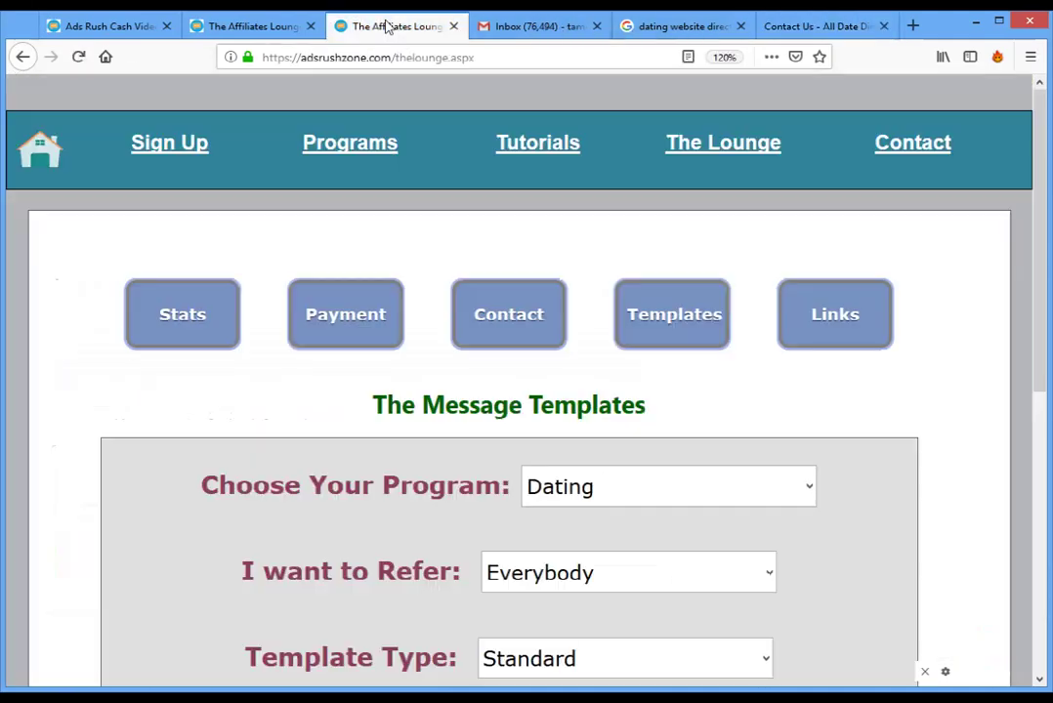
scroll(458, 339, down, 3)
scroll(547, 332, up, 3)
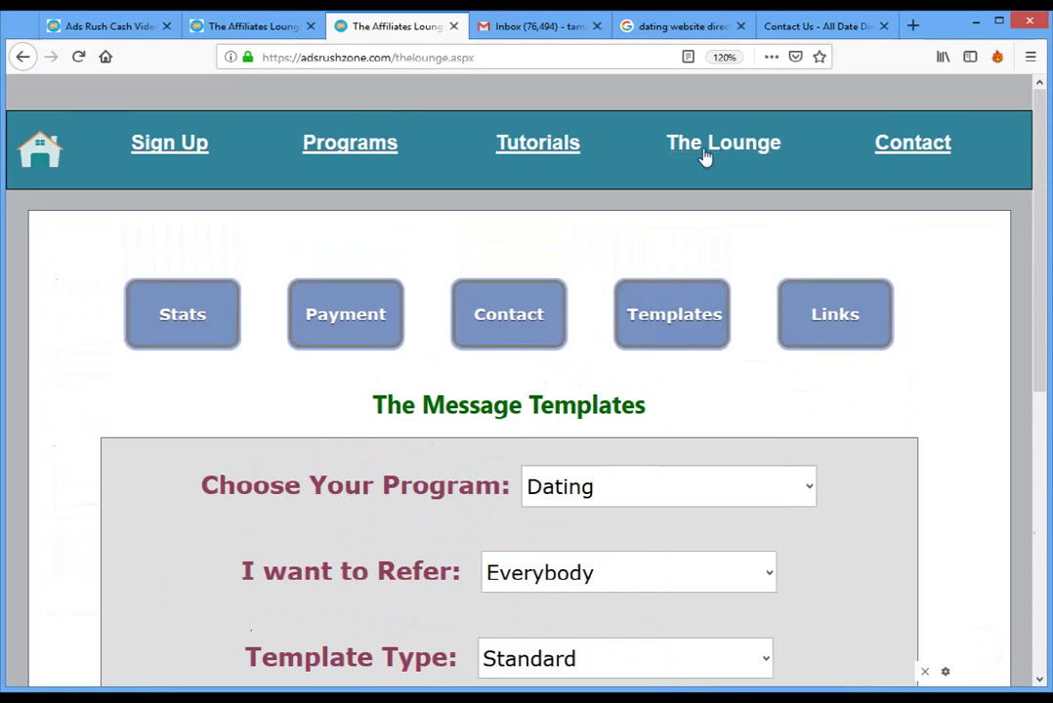
drag(779, 142, 659, 323)
click(659, 323)
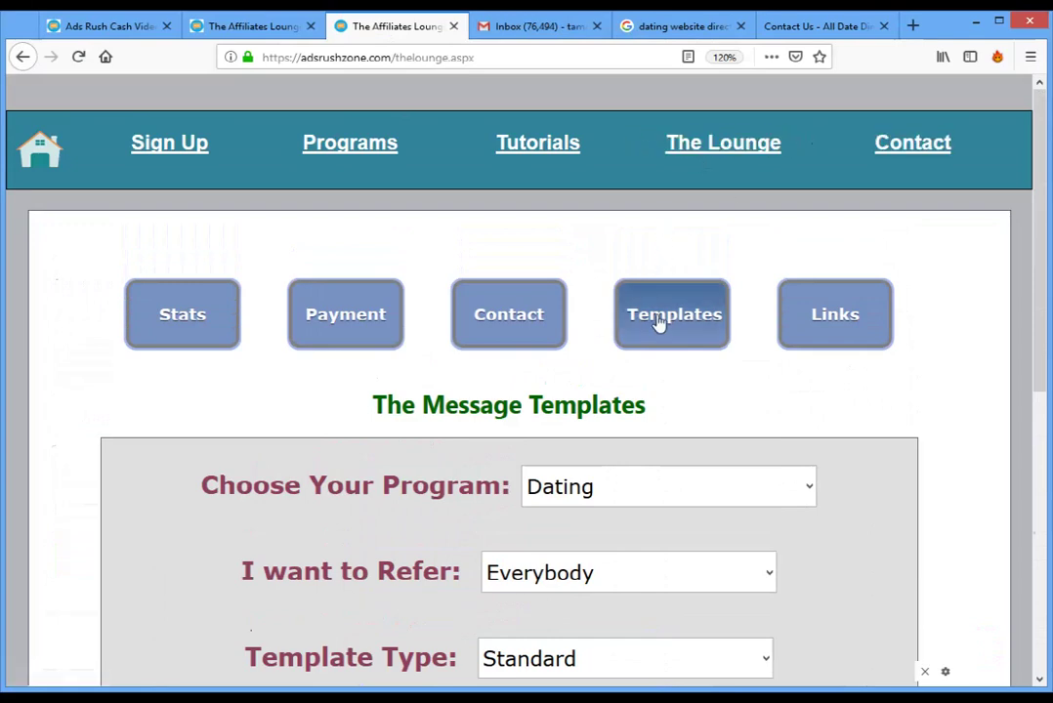
Step: Copy the standard Dating template for Everybody and return to the AllDate contact form
scroll(573, 371, down, 1)
scroll(437, 301, down, 3)
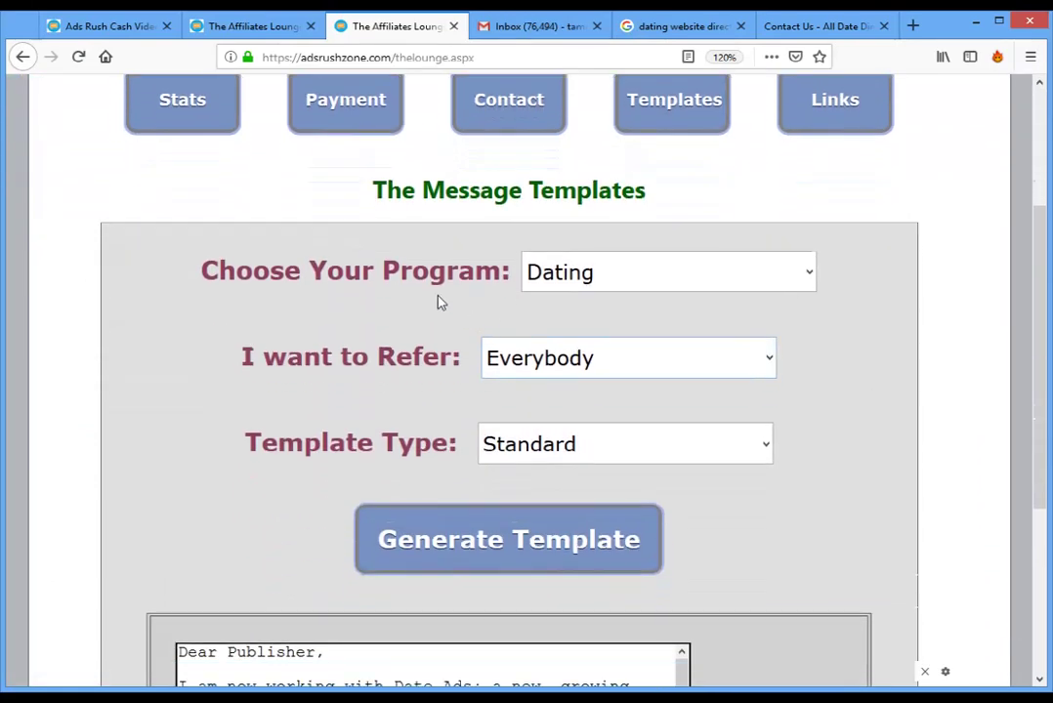
scroll(407, 319, down, 3)
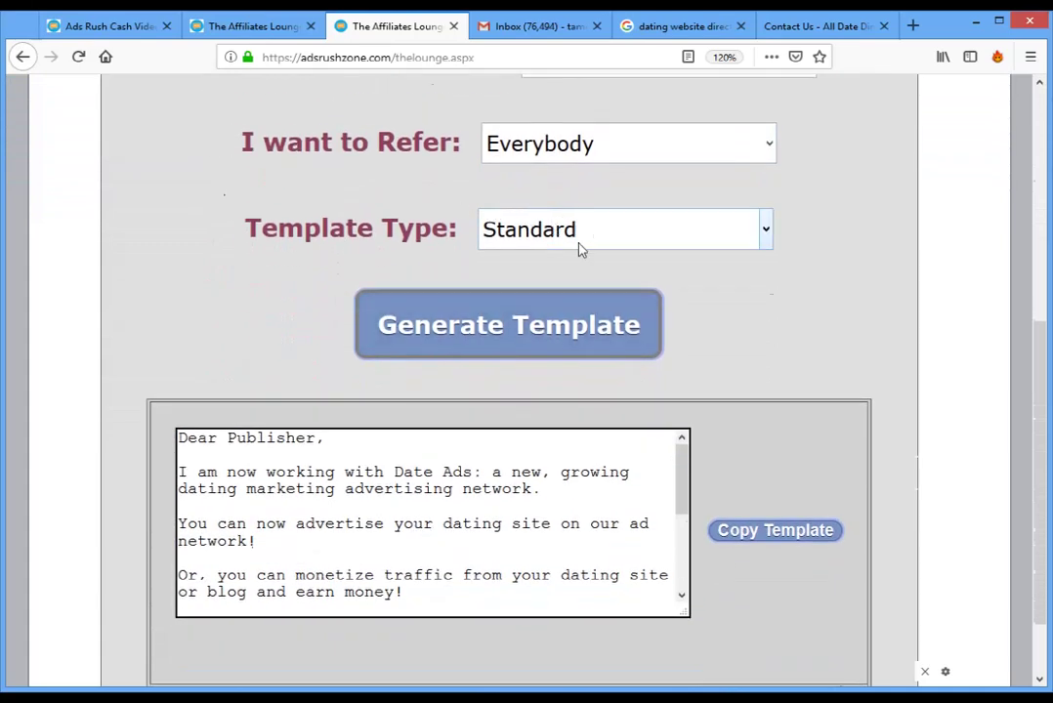
scroll(580, 247, down, 2)
click(758, 442)
click(682, 334)
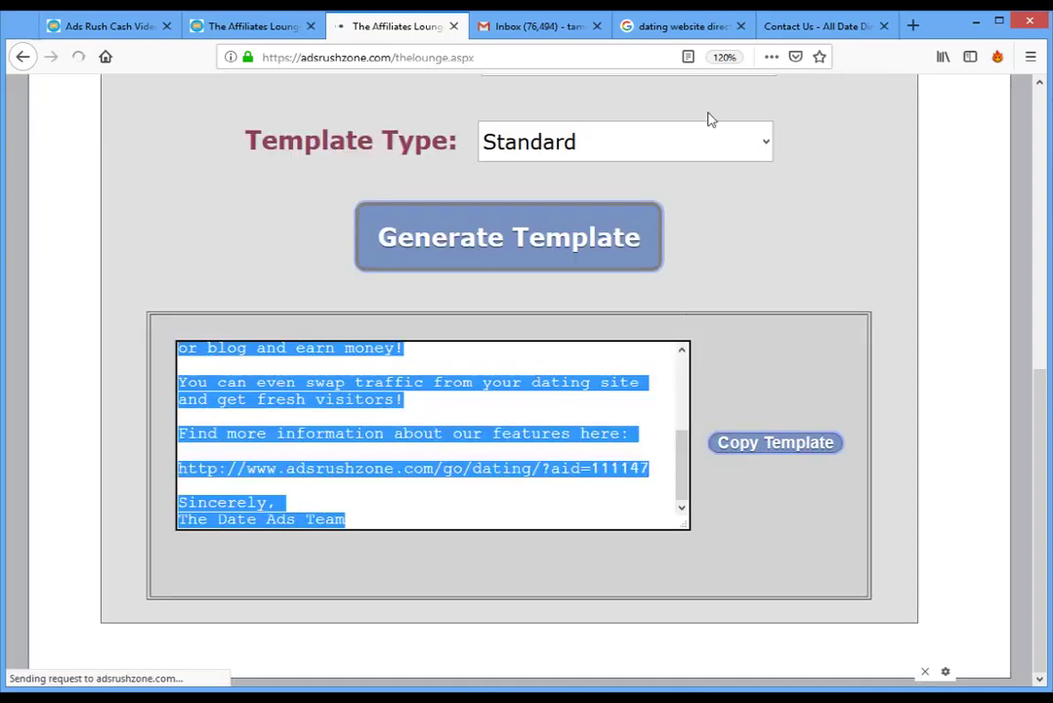
click(816, 27)
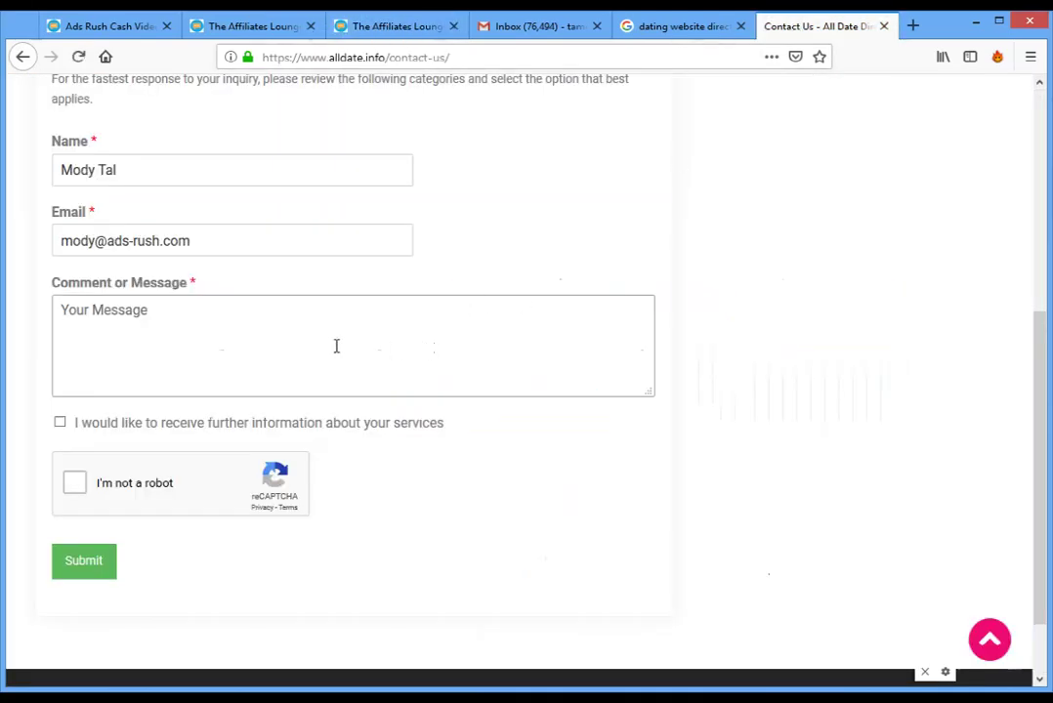
Step: Paste the Dating template into AllDate's message box, pass the reCAPTCHA and submit
right_click(200, 328)
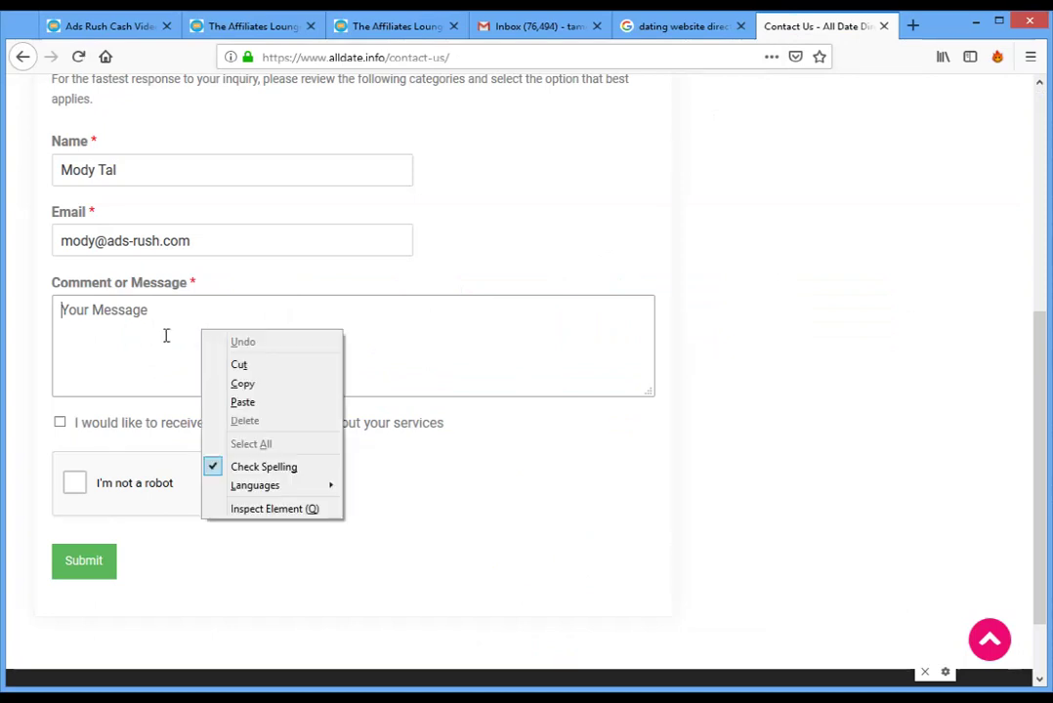
click(231, 402)
scroll(213, 372, up, 5)
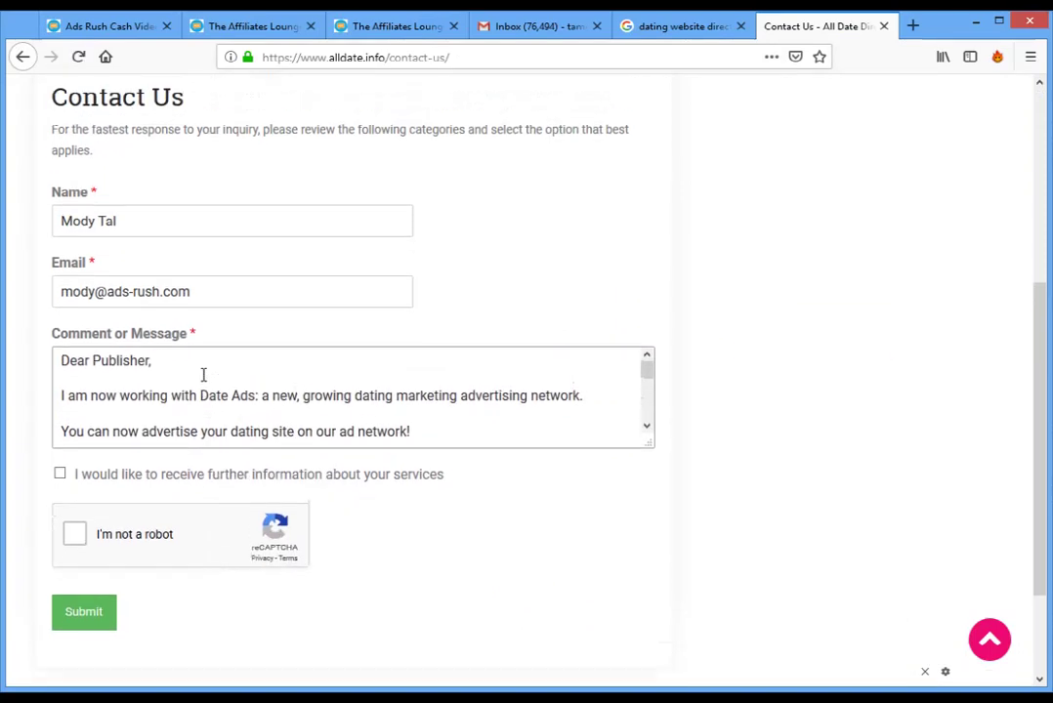
scroll(224, 435, down, 6)
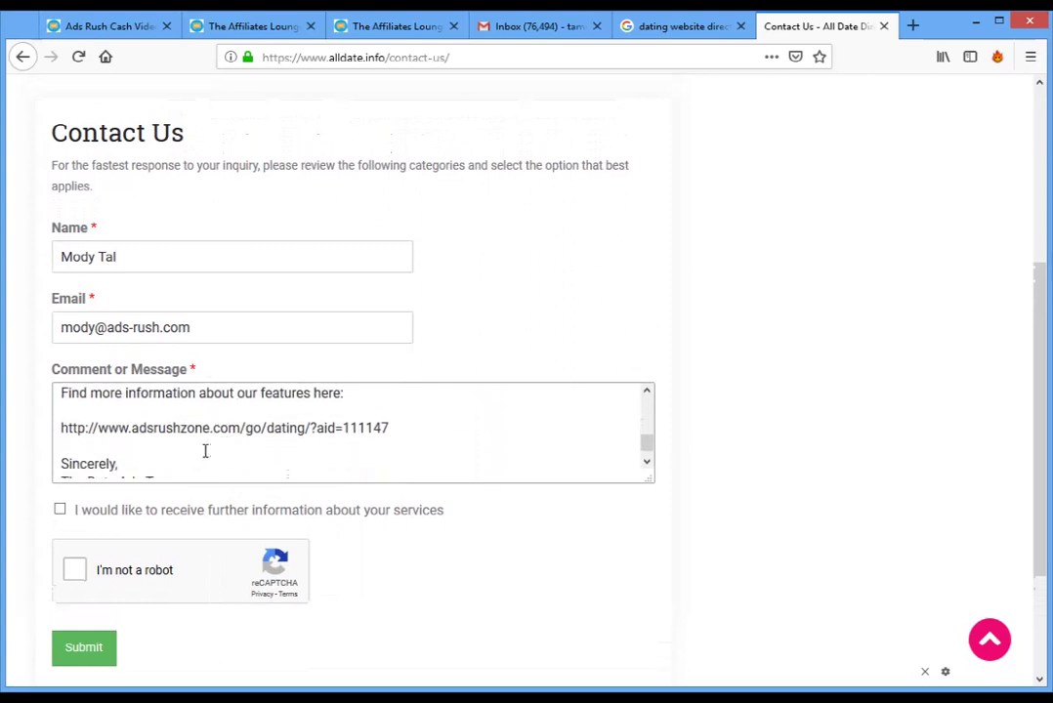
scroll(205, 450, down, 1)
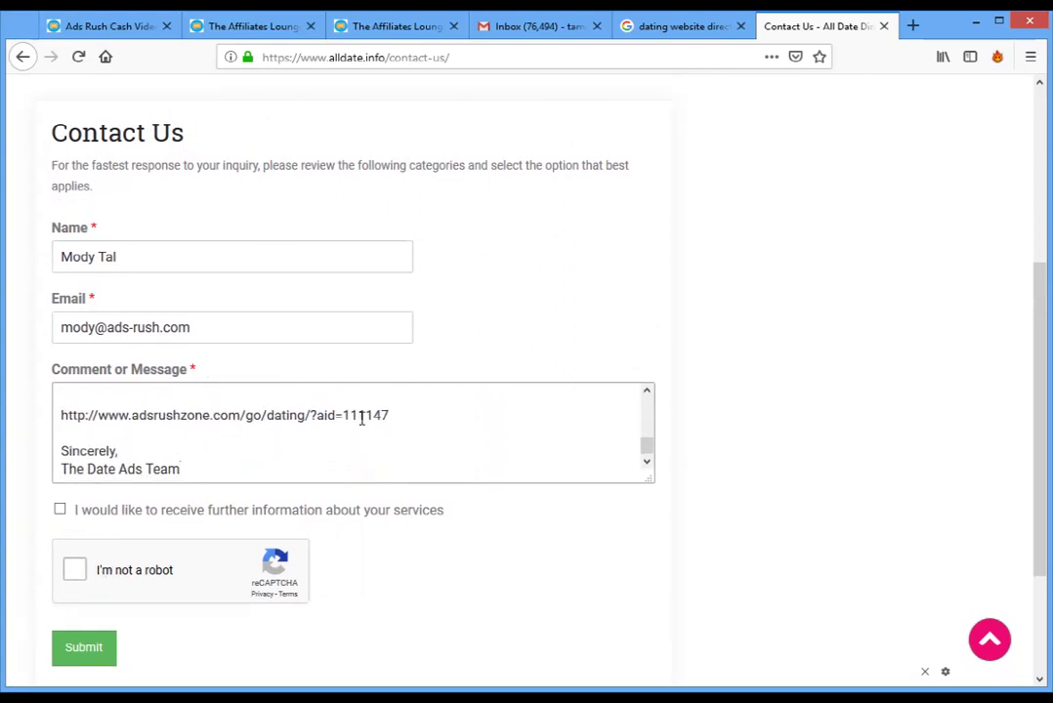
click(72, 576)
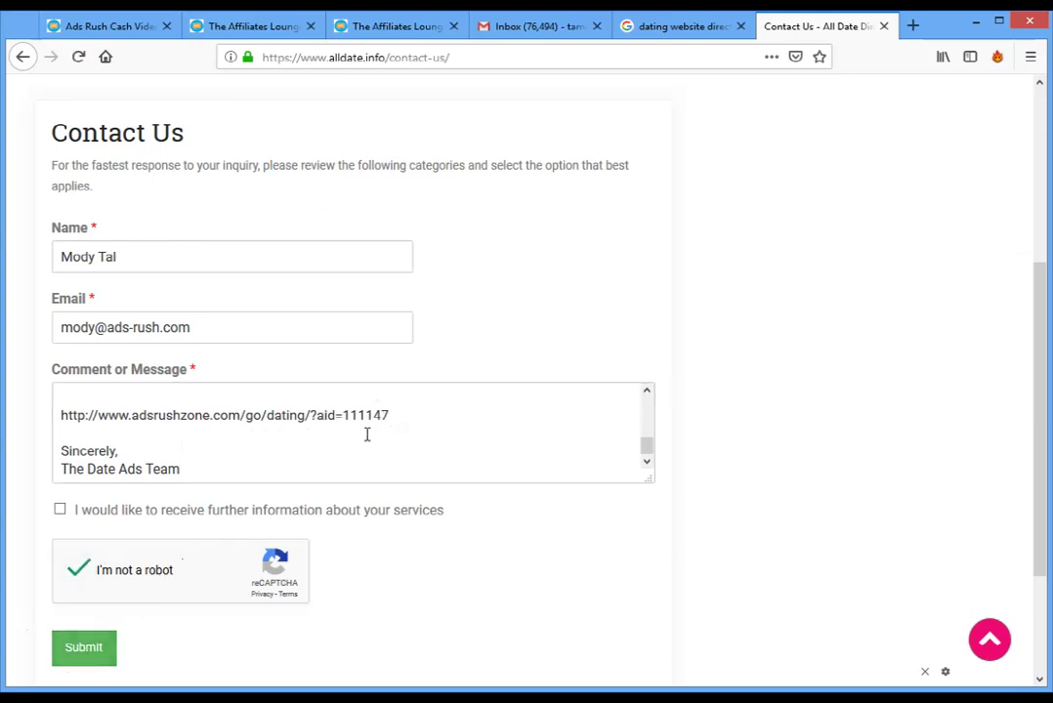
click(99, 648)
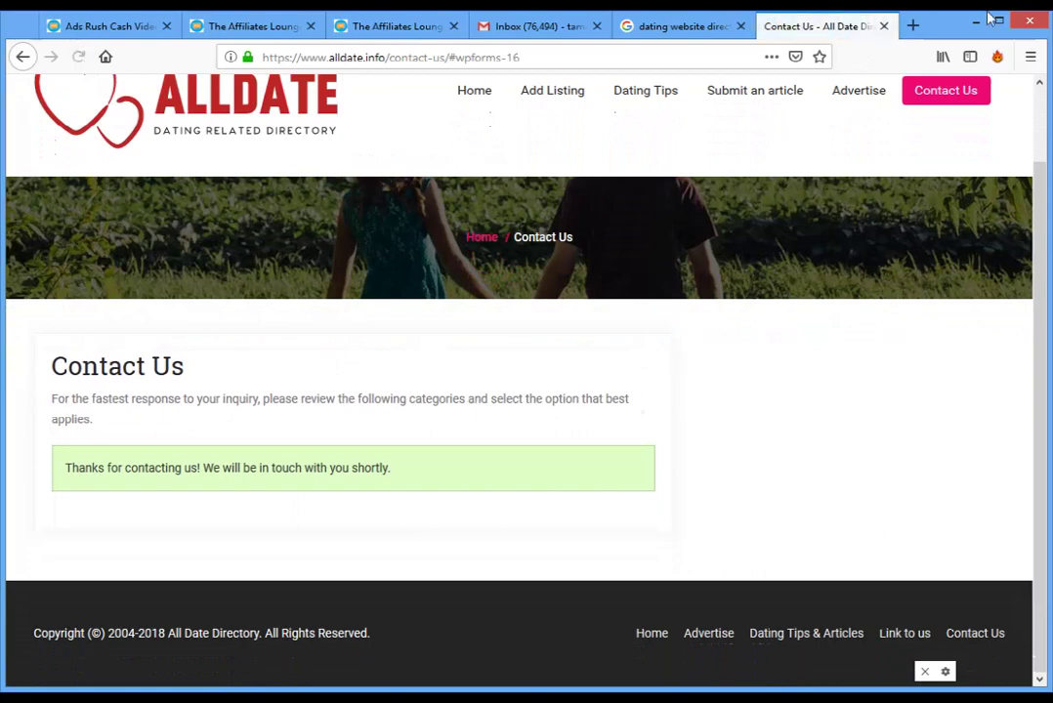
Step: Close AllDate, then open the Kisscafe result in a new tab, view it and close it
click(884, 27)
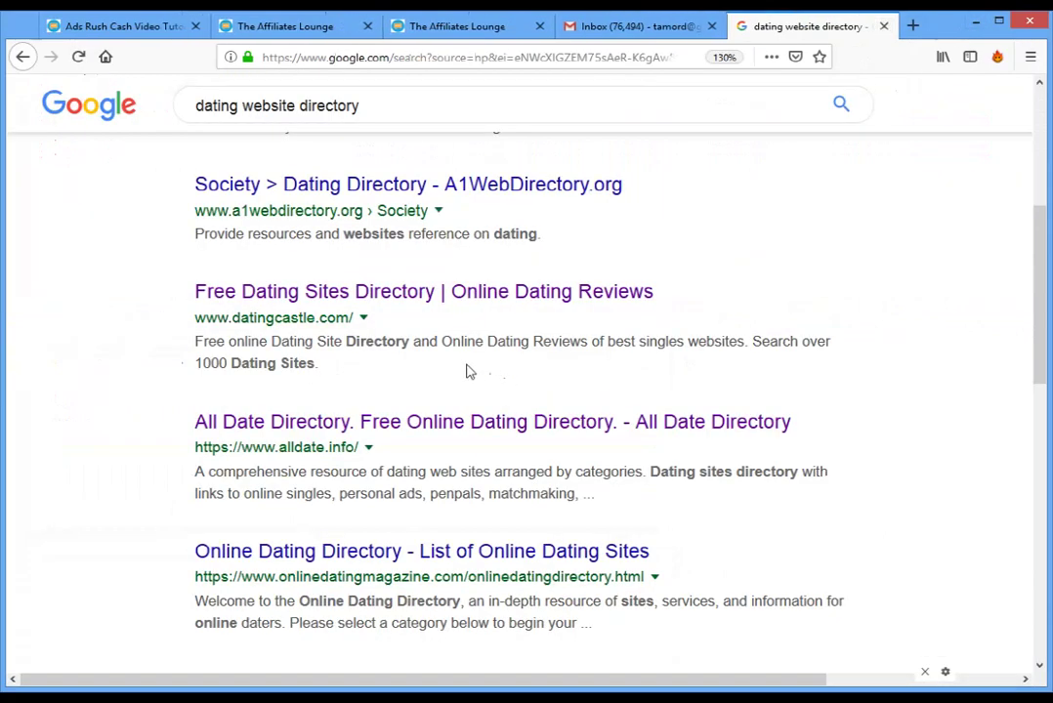
scroll(467, 372, down, 3)
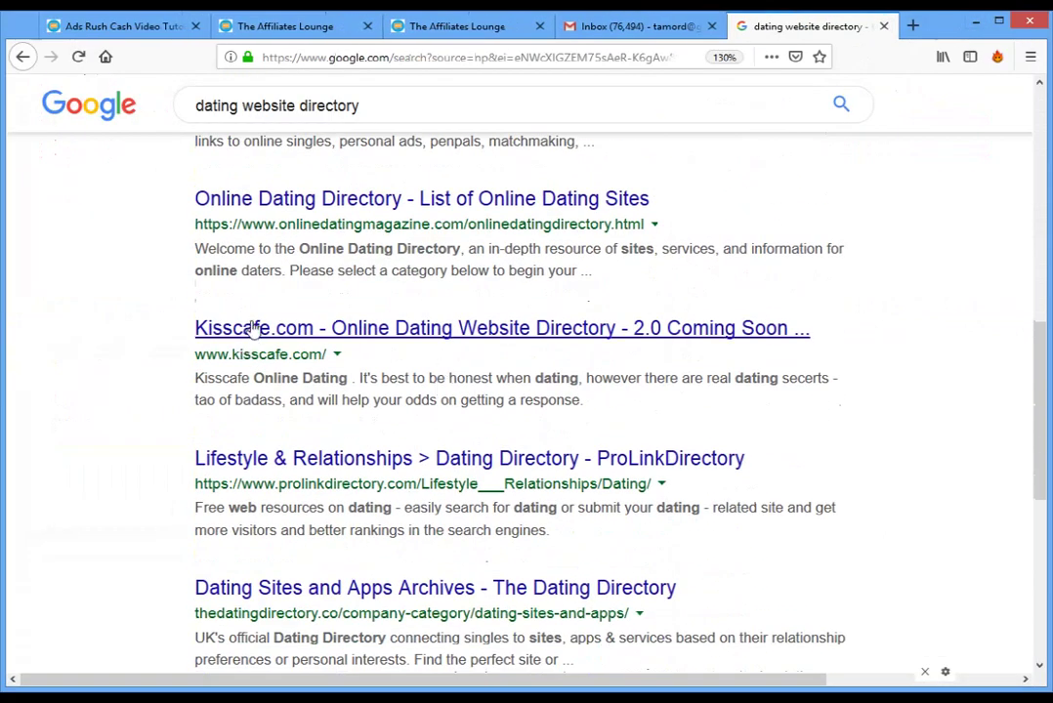
right_click(381, 332)
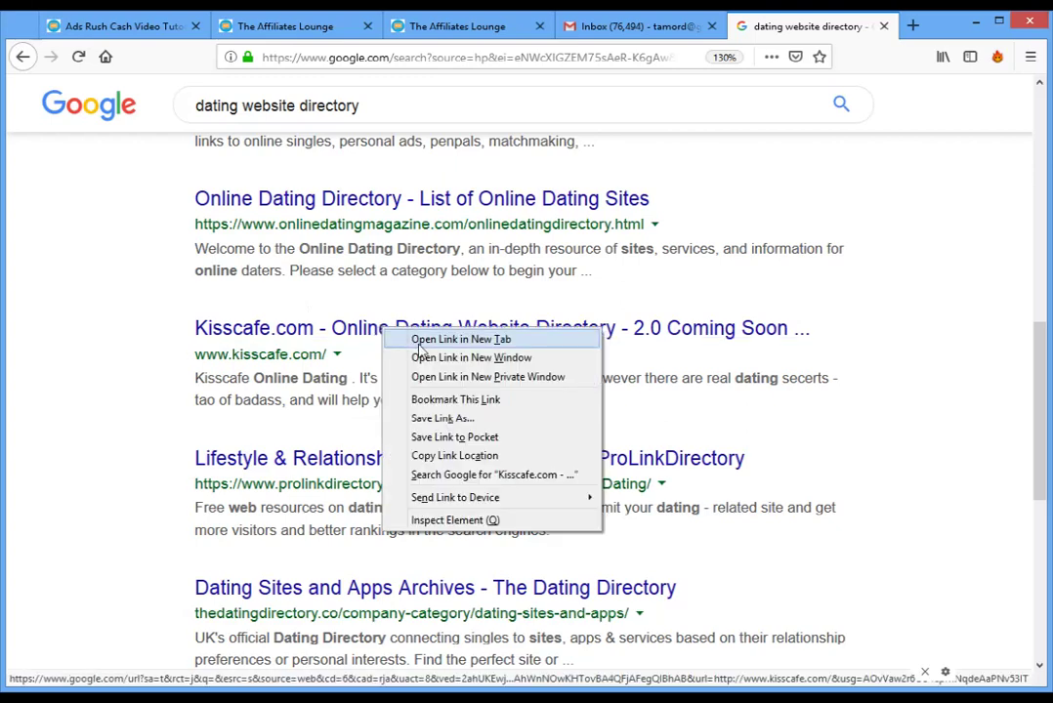
click(420, 338)
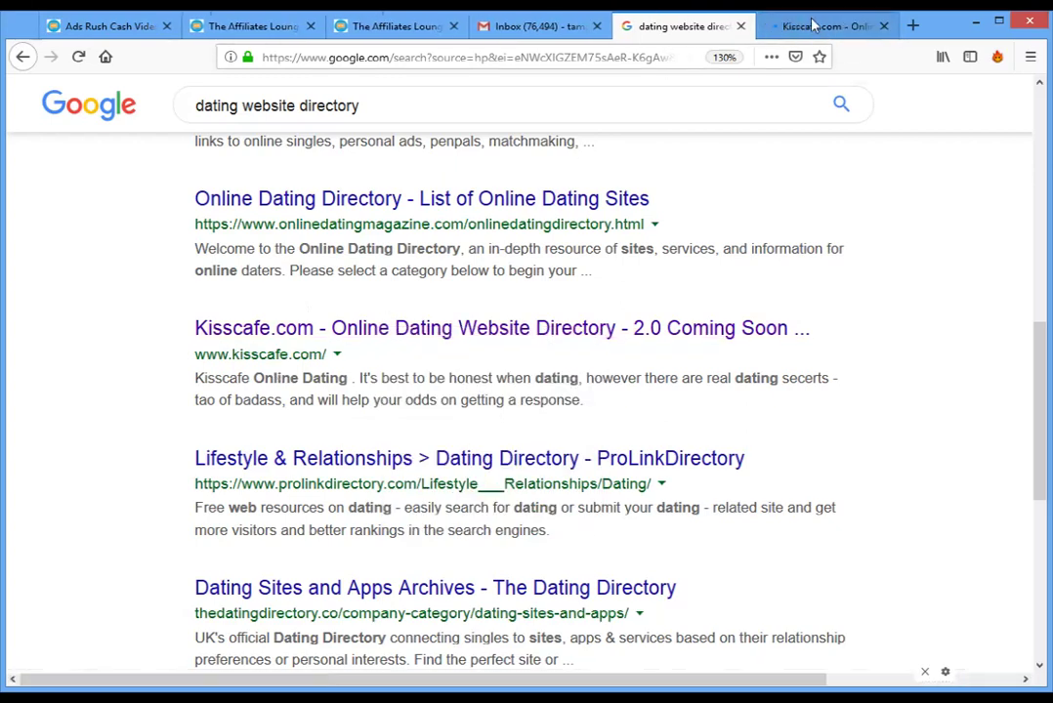
click(803, 29)
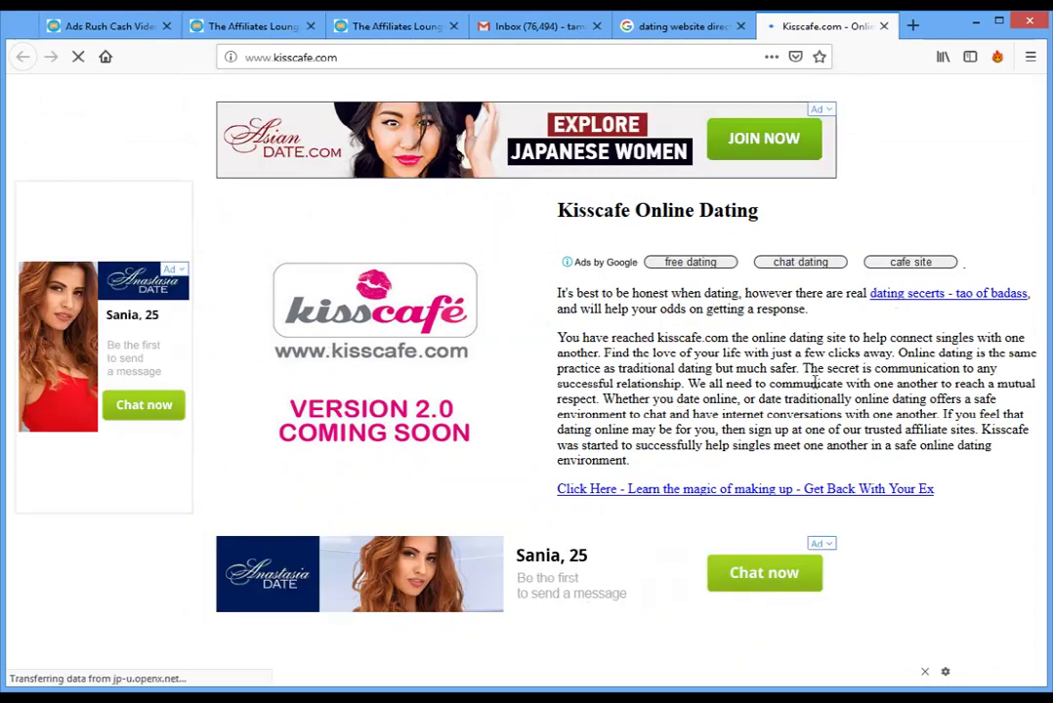
click(883, 26)
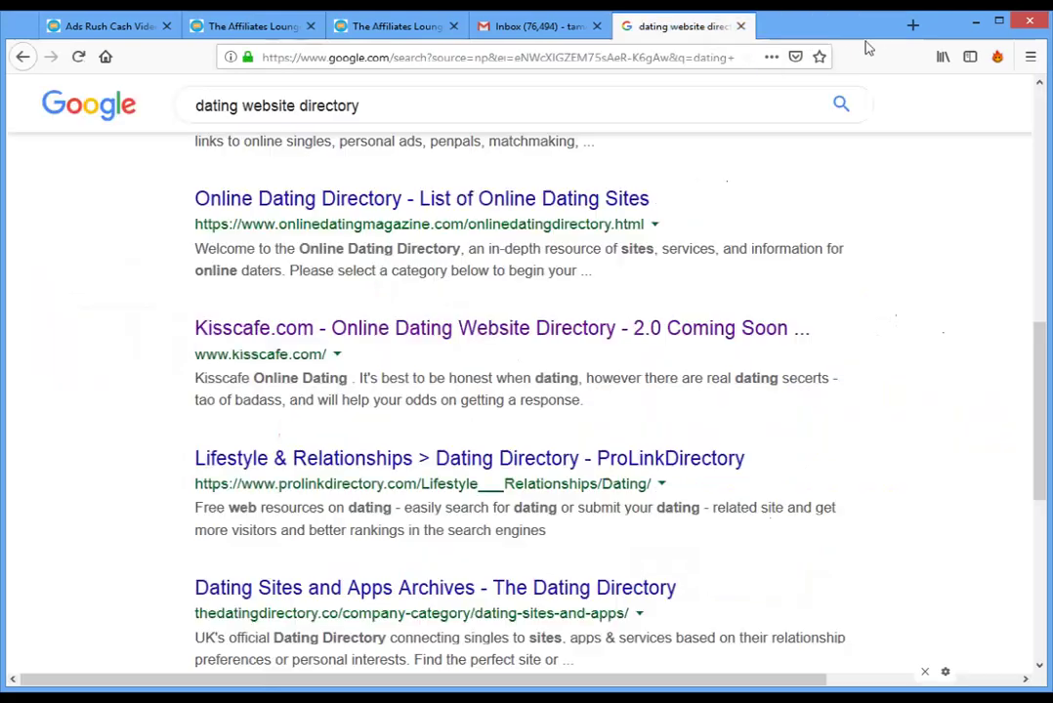
Step: Open the Directory of USA Online Dating Sites result in a background tab
scroll(438, 337, down, 3)
scroll(404, 342, down, 3)
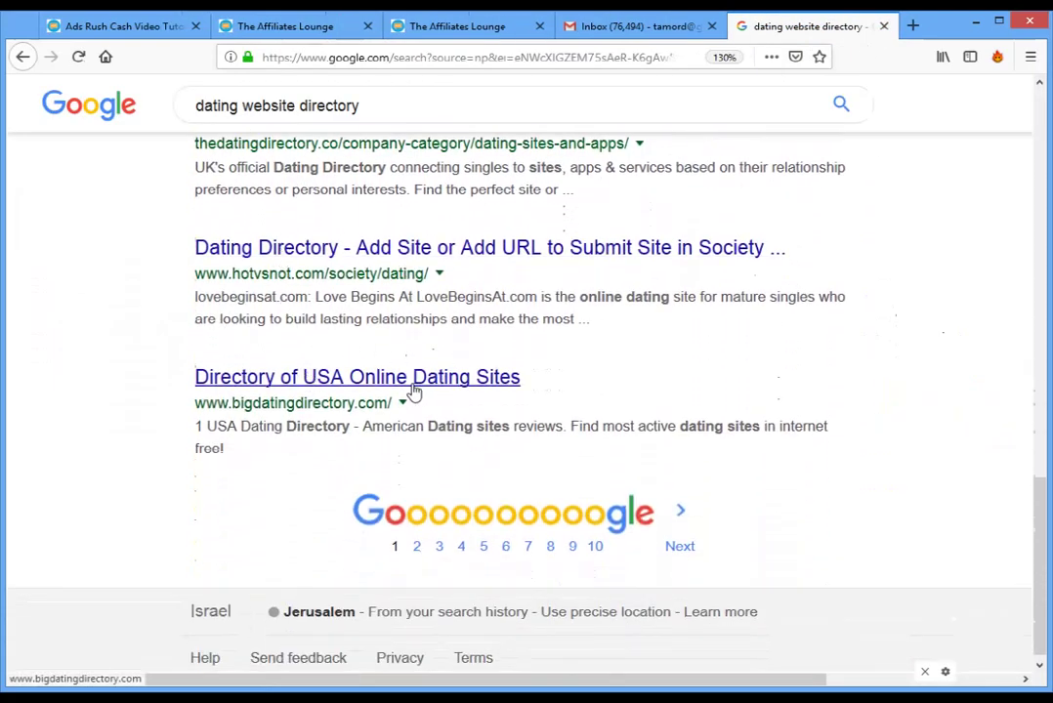
middle_click(406, 378)
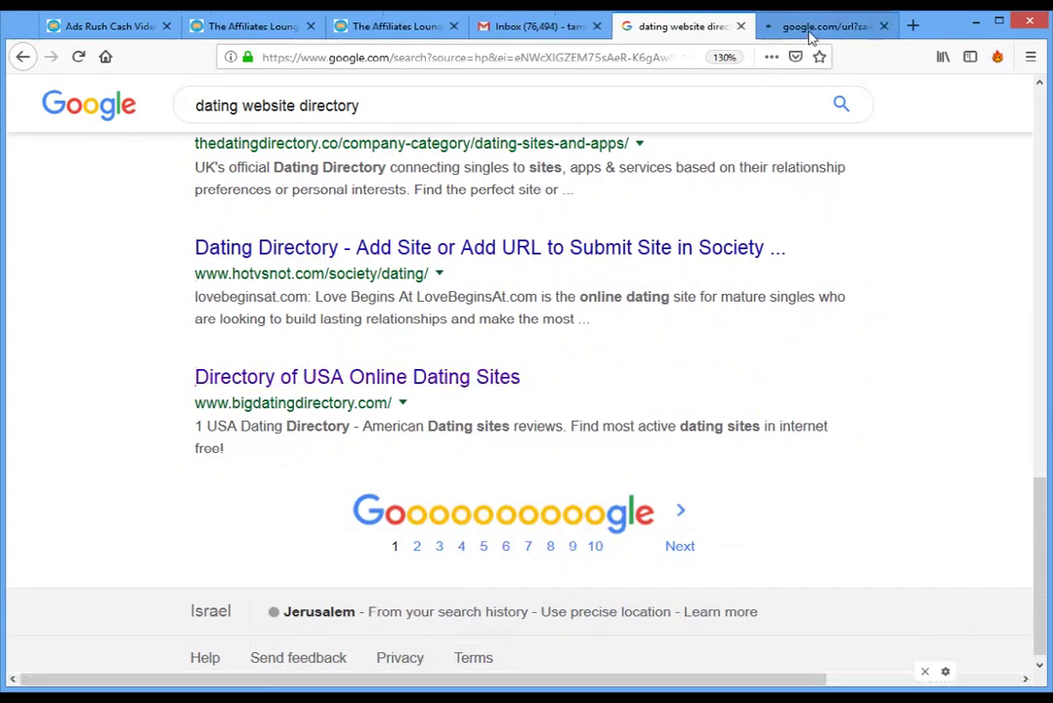
Step: Open bigdatingdirectory.com's Contact Us form and enter the sender's e-mail address
click(818, 29)
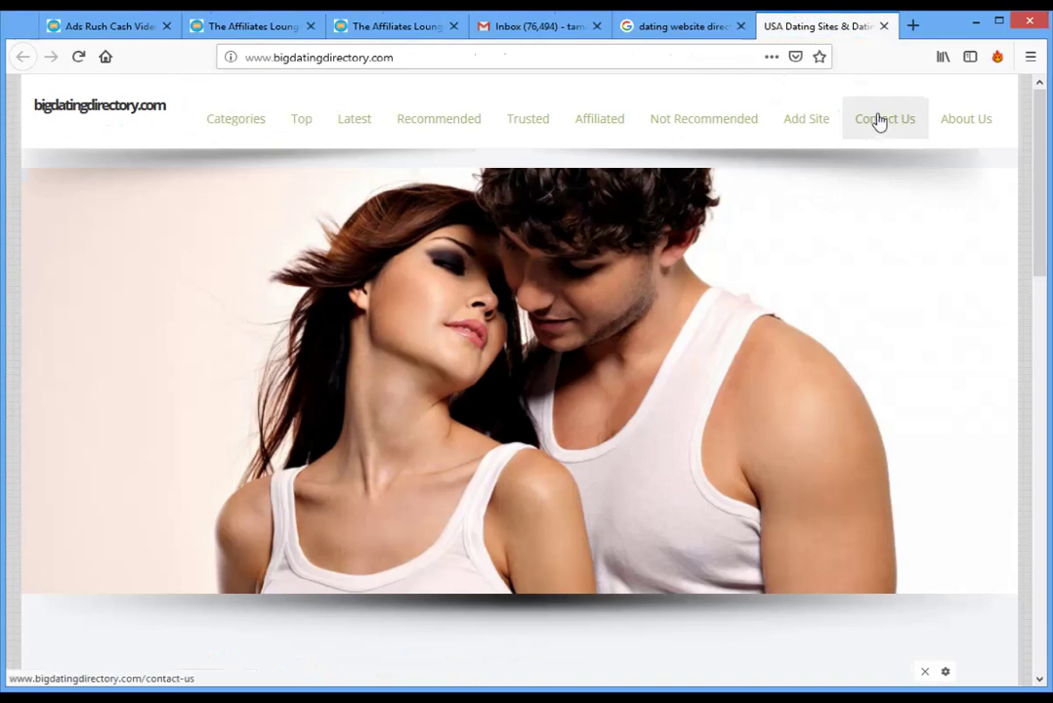
click(872, 127)
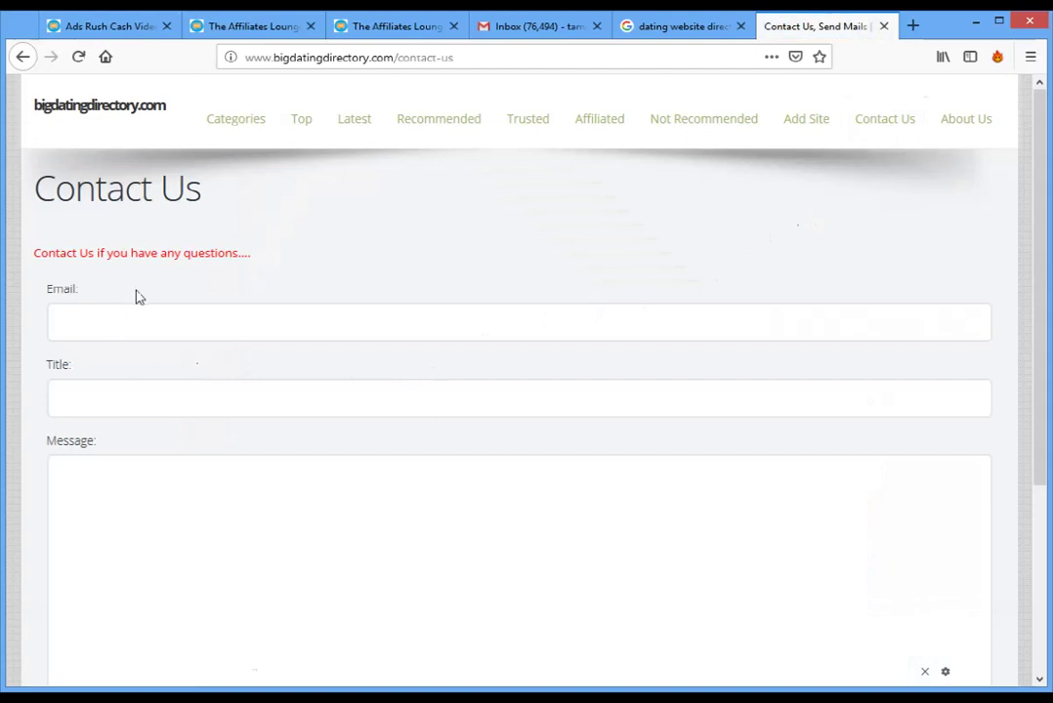
click(175, 331)
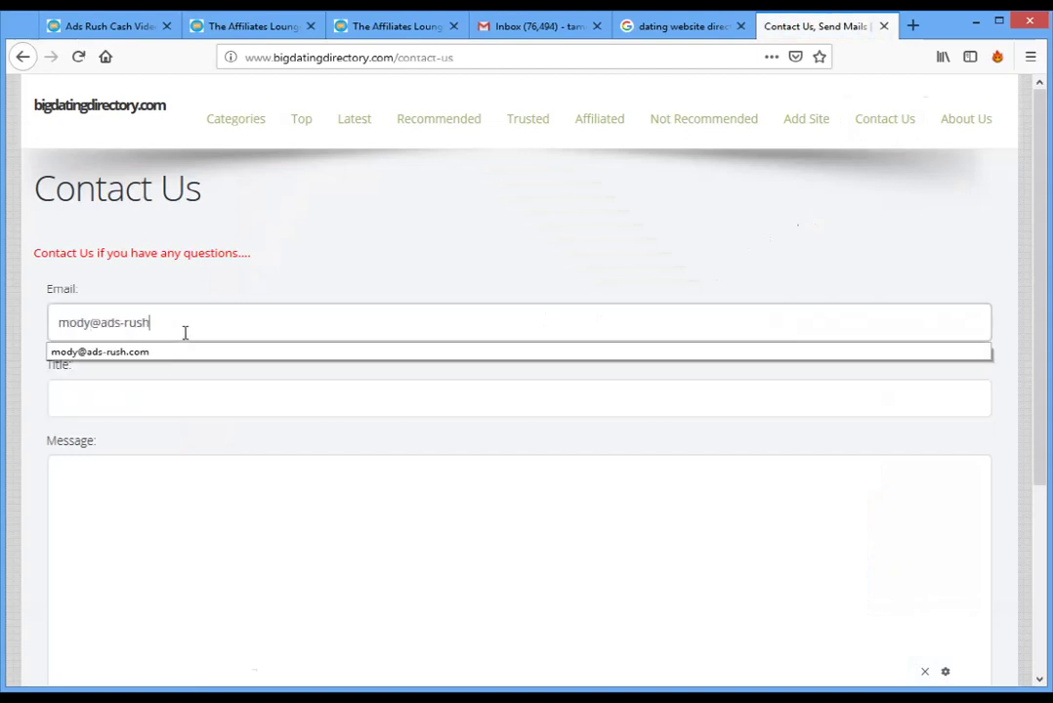
key(Tab)
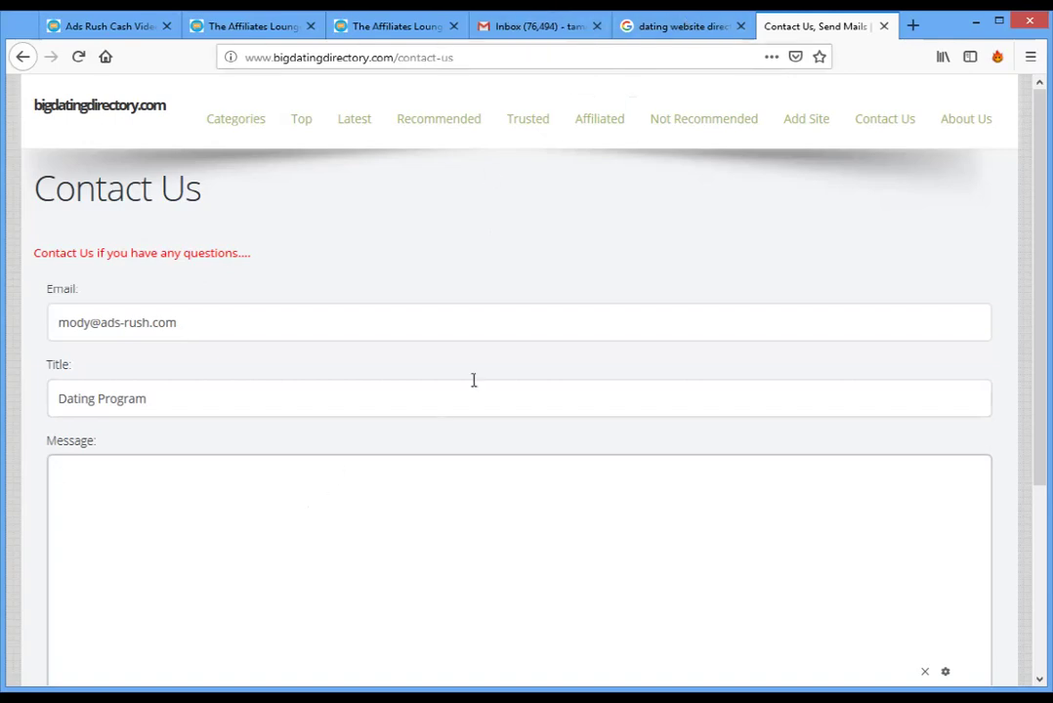
Step: Copy the Dating template with Copy Template in The Affiliates Lounge
click(403, 29)
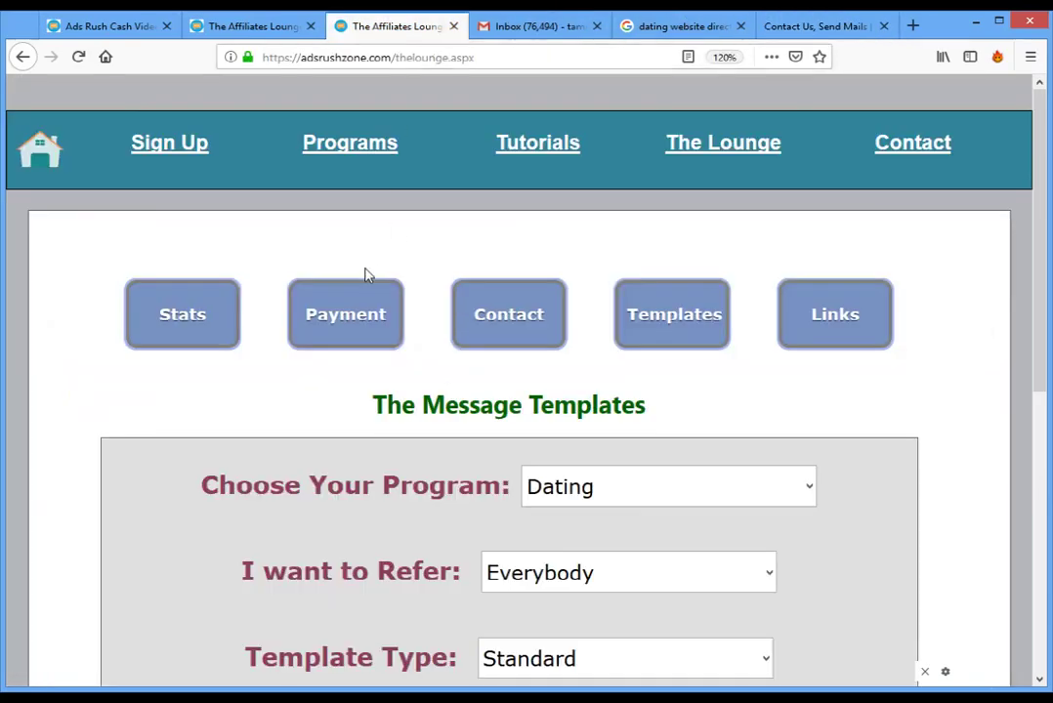
scroll(414, 311, down, 3)
scroll(415, 307, up, 3)
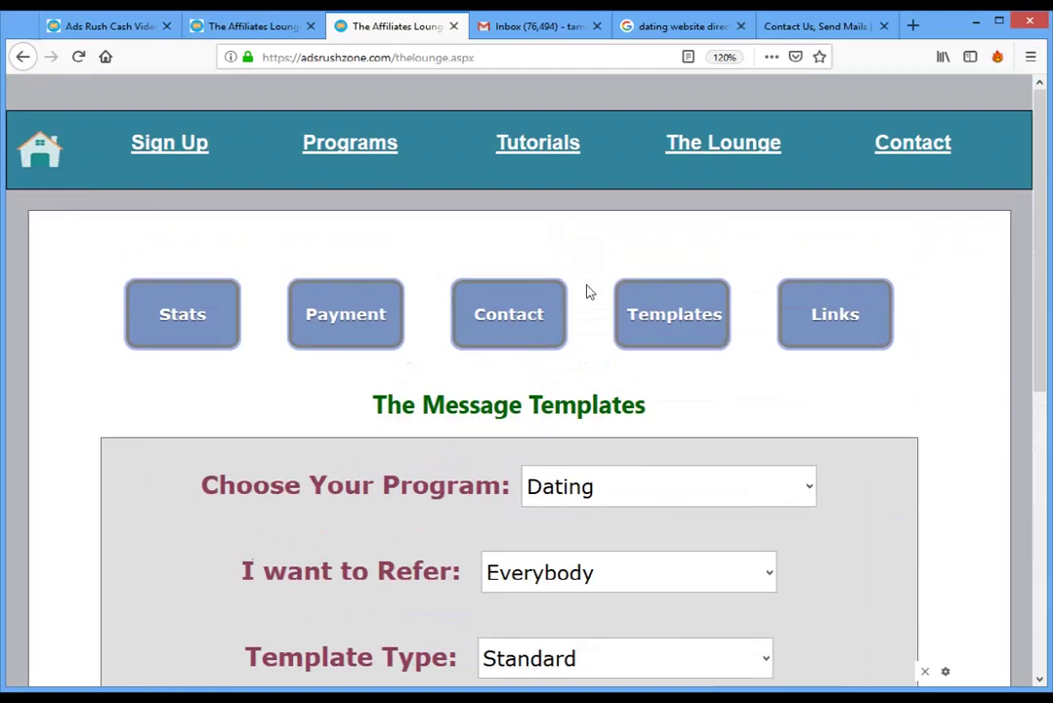
scroll(544, 371, down, 4)
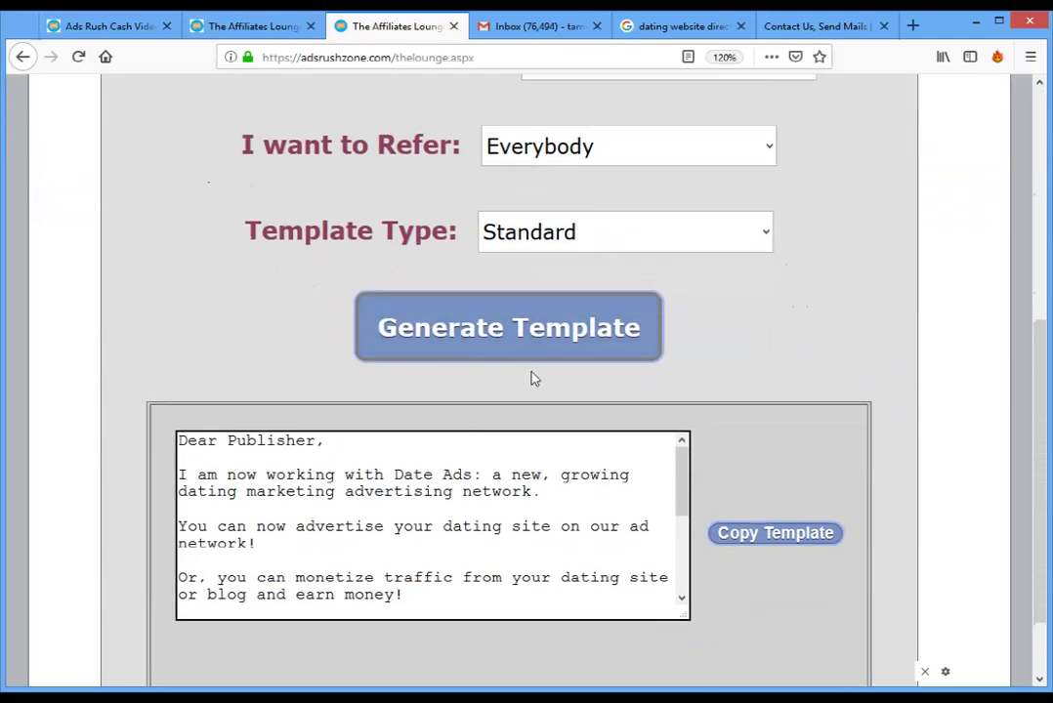
scroll(532, 377, up, 3)
scroll(562, 396, down, 5)
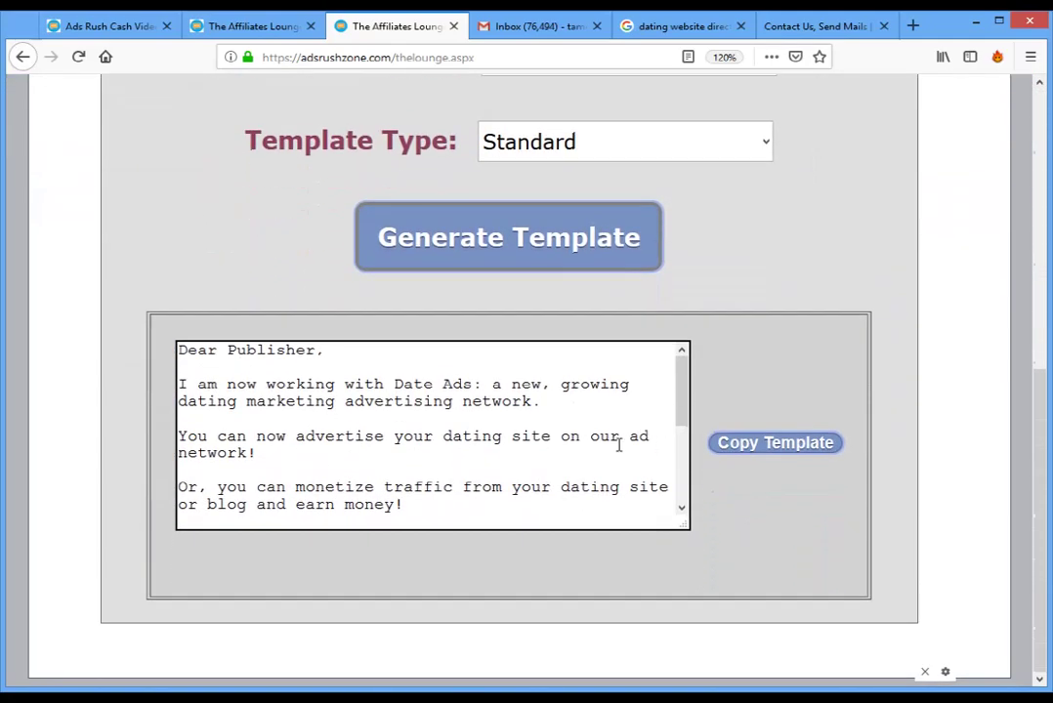
click(745, 441)
click(683, 334)
Step: Select all template text, copy it, and return to the directory's contact form
scroll(533, 430, down, 5)
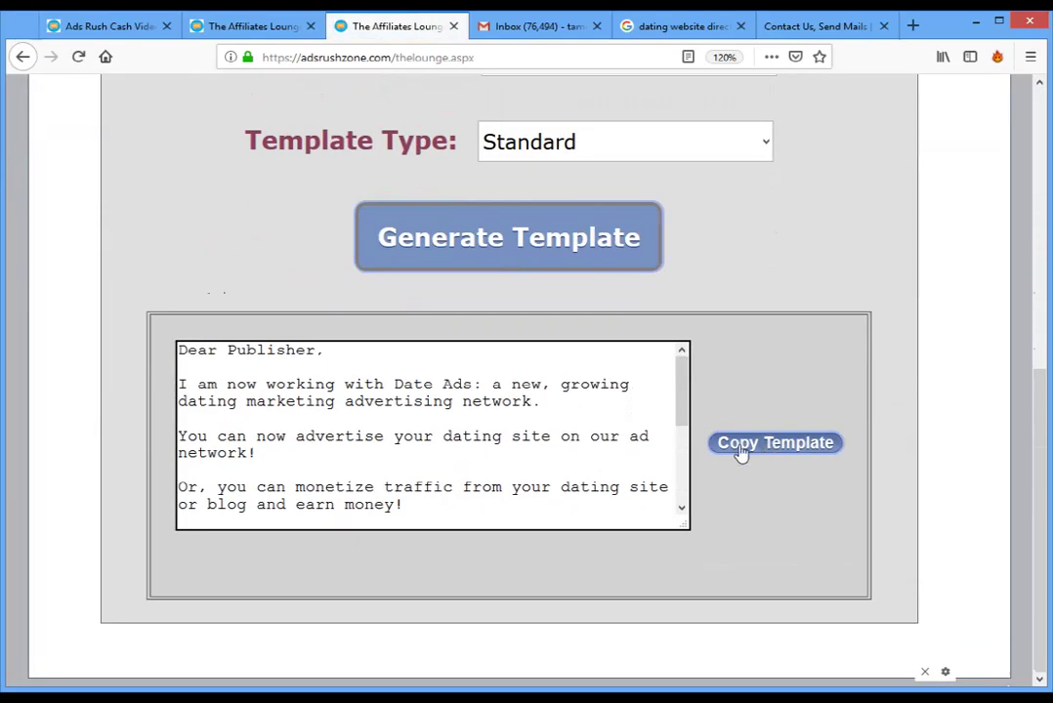
click(589, 400)
right_click(591, 403)
click(641, 514)
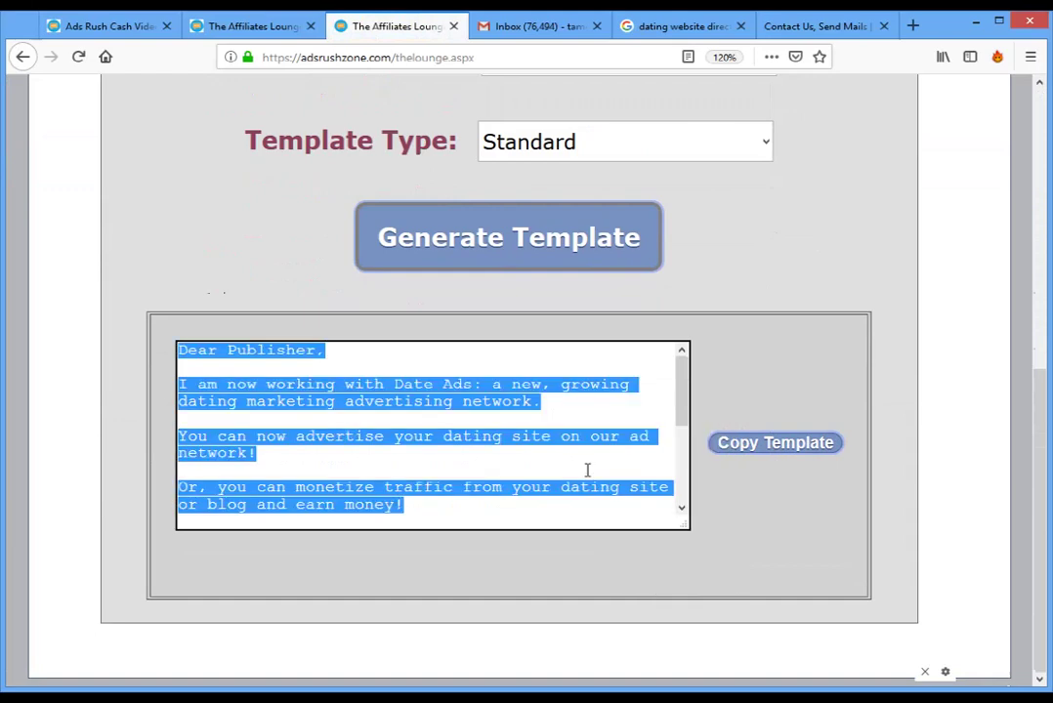
right_click(544, 409)
click(601, 464)
click(791, 29)
scroll(294, 432, down, 3)
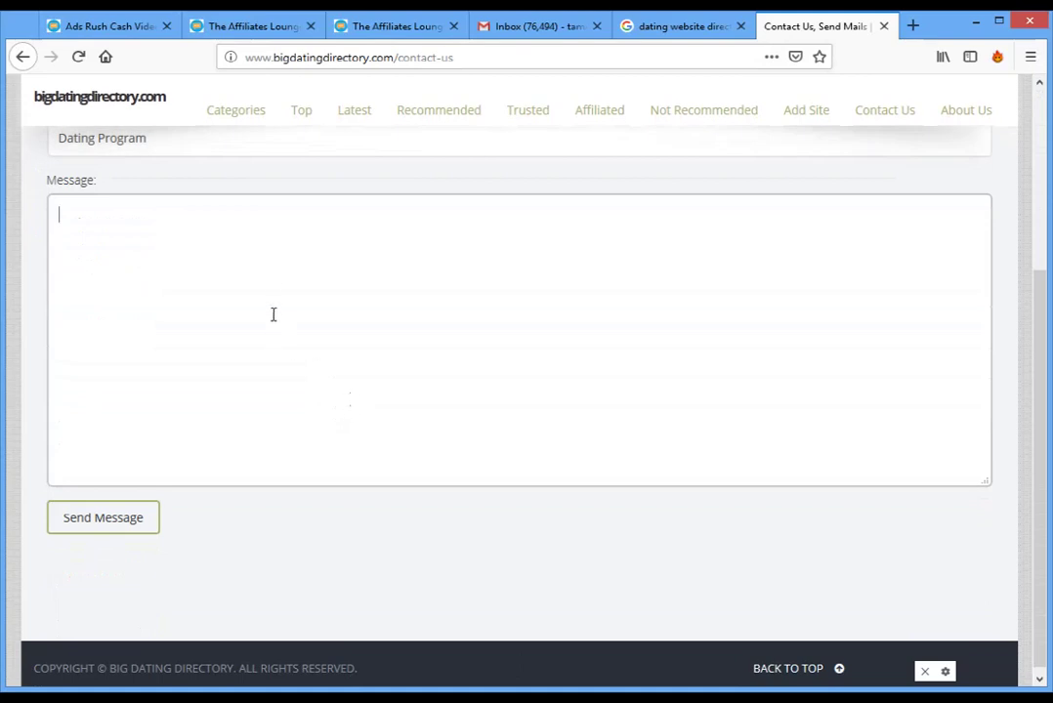
Step: Paste the Dating template into the Message box and send the form
right_click(271, 260)
click(332, 335)
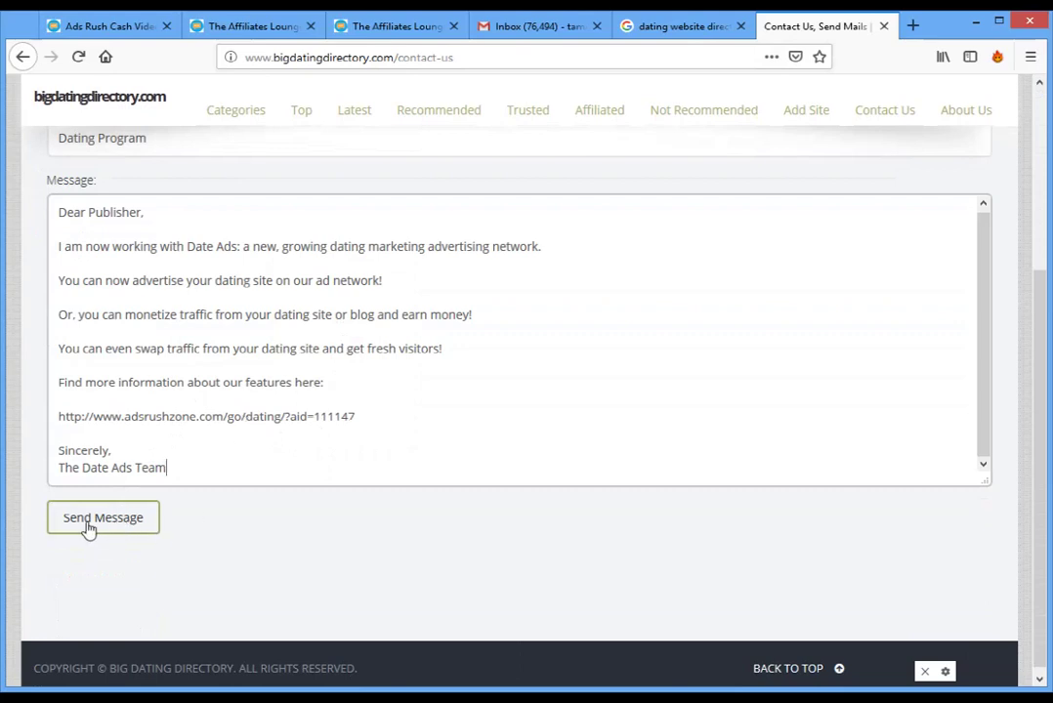
click(104, 528)
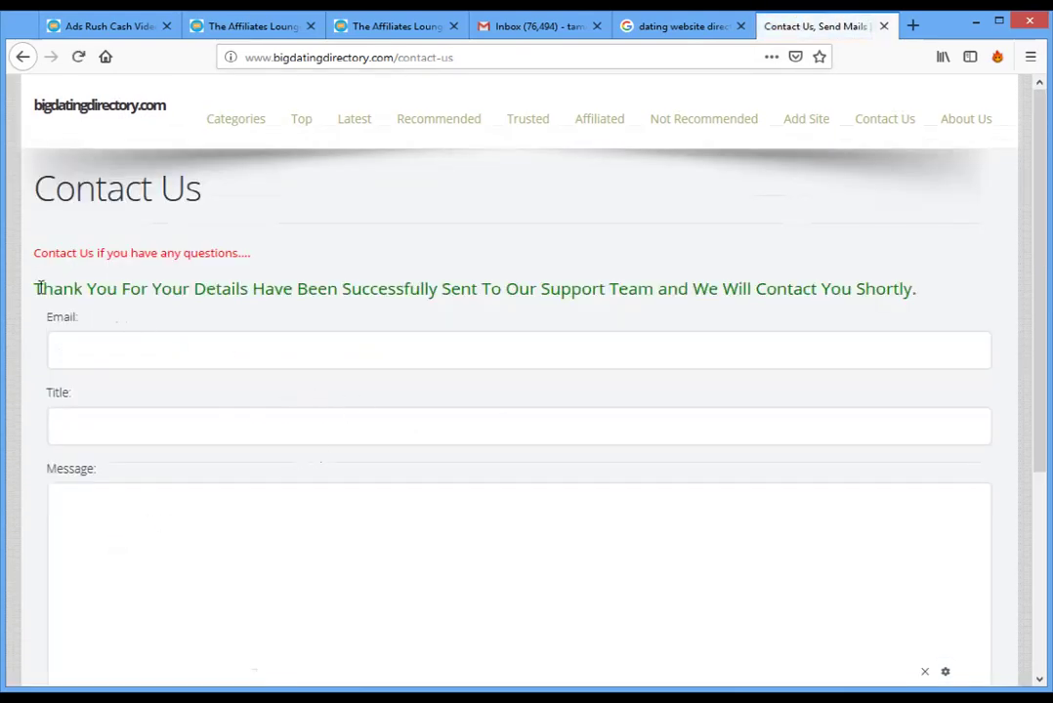
Step: Check the sent-message confirmation, then close the bigdatingdirectory.com tab
drag(34, 288, 523, 288)
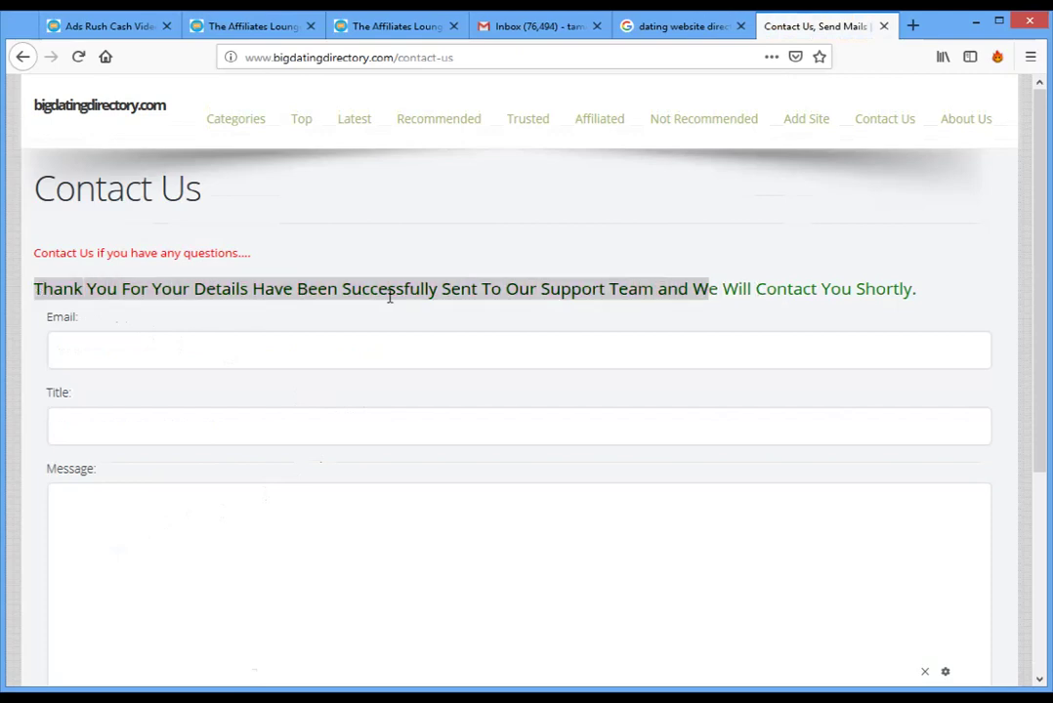
click(479, 299)
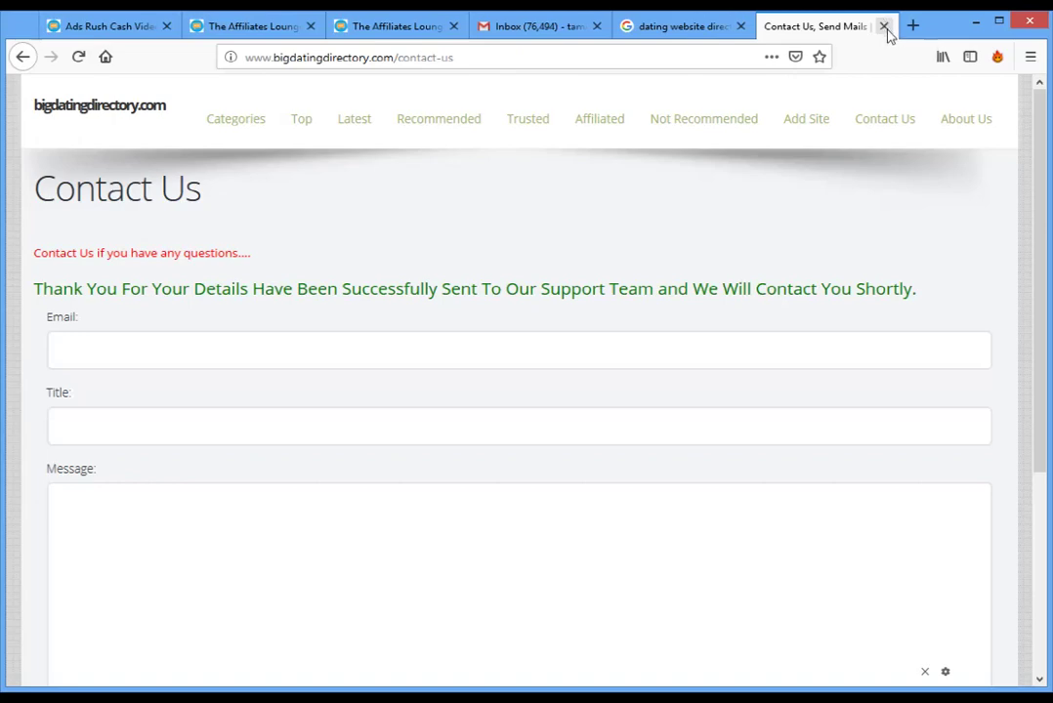
click(883, 27)
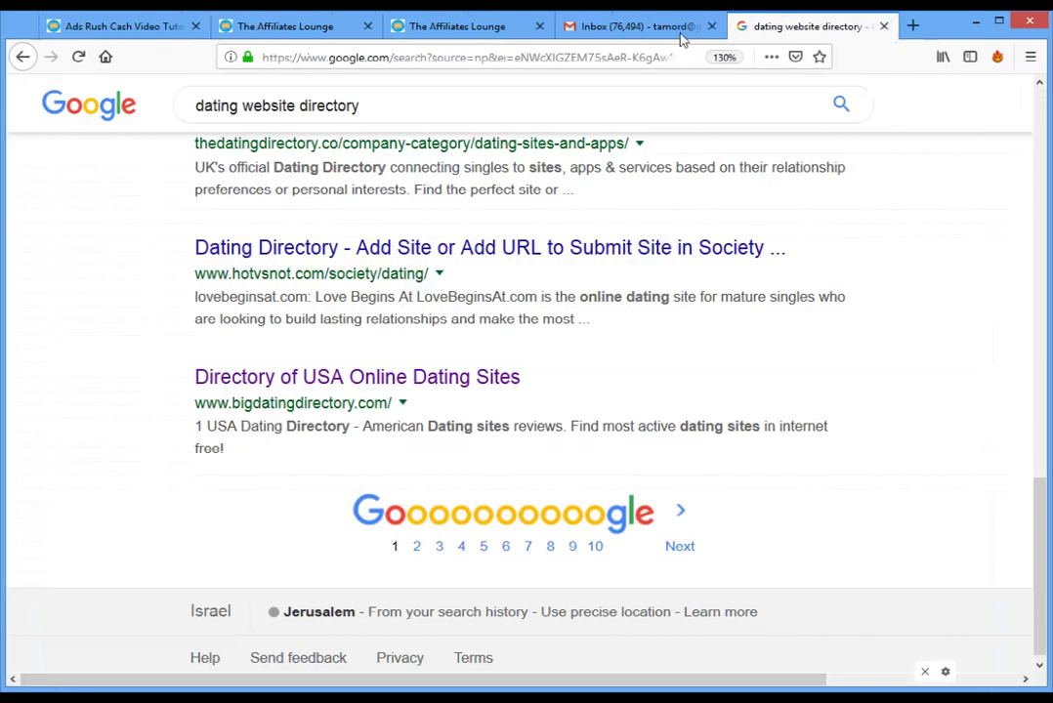
Step: Close the Google results tab and return to the Affiliates Lounge templates page
click(884, 27)
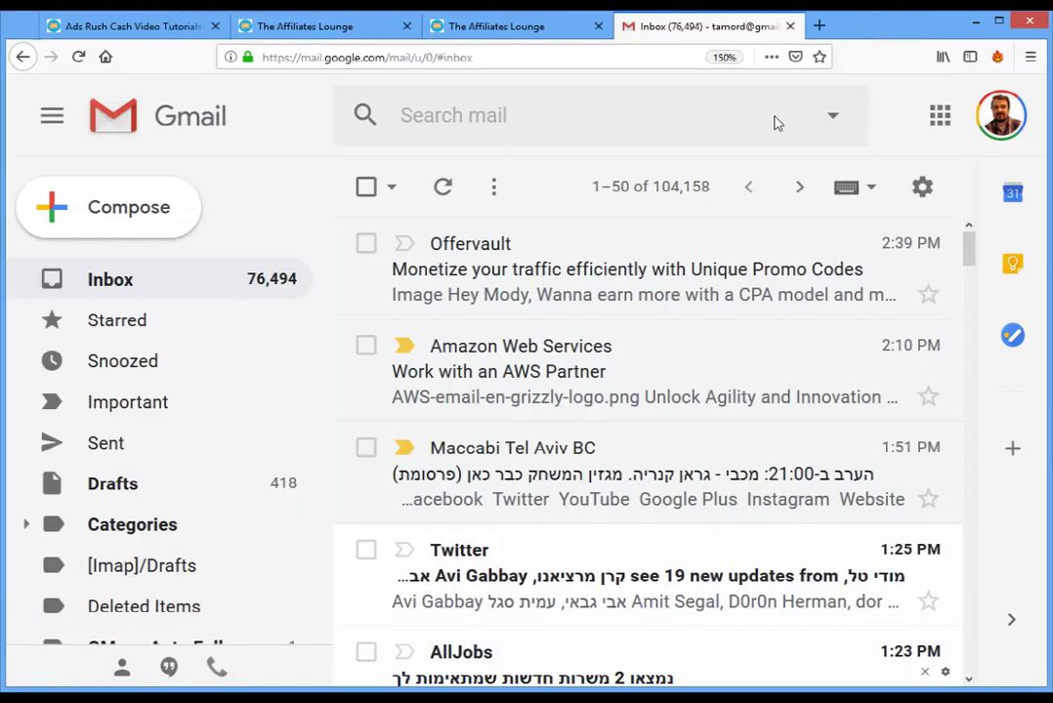
click(506, 26)
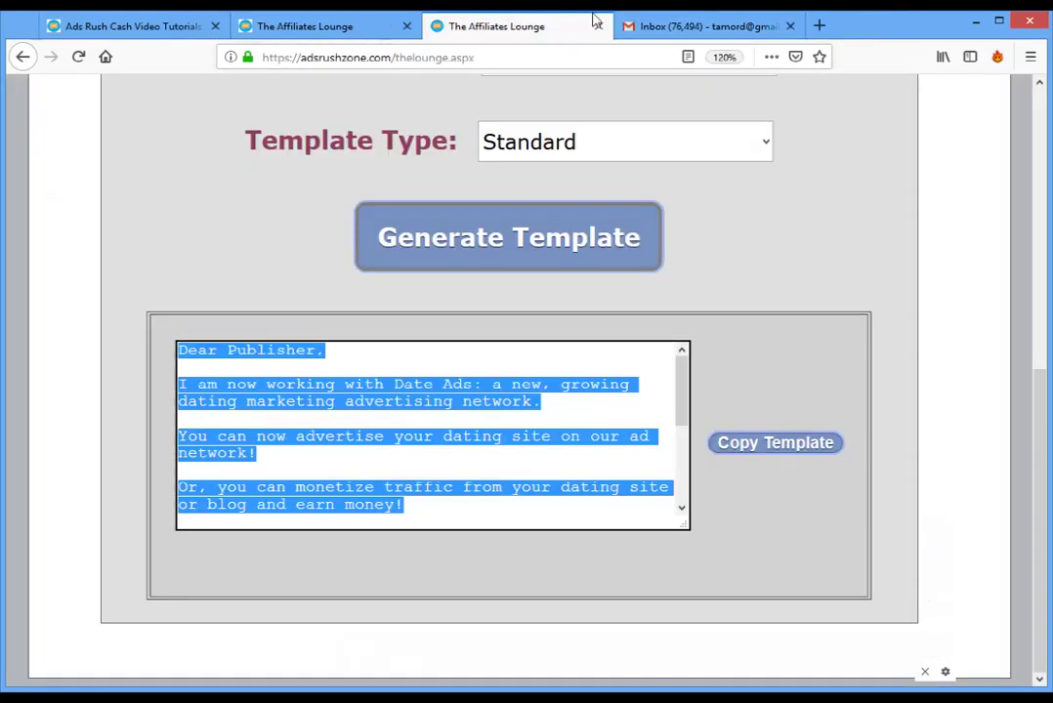
scroll(528, 331, up, 3)
scroll(580, 474, down, 2)
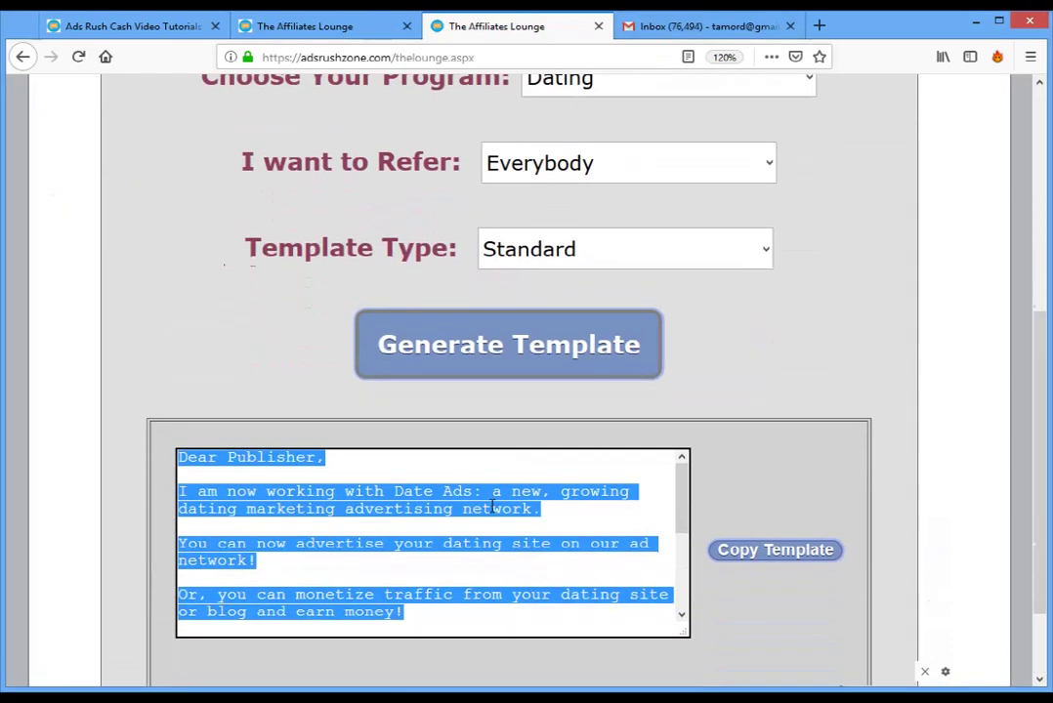
click(493, 506)
scroll(544, 456, up, 4)
Step: Choose Fashion in the Choose Your Program list
click(597, 295)
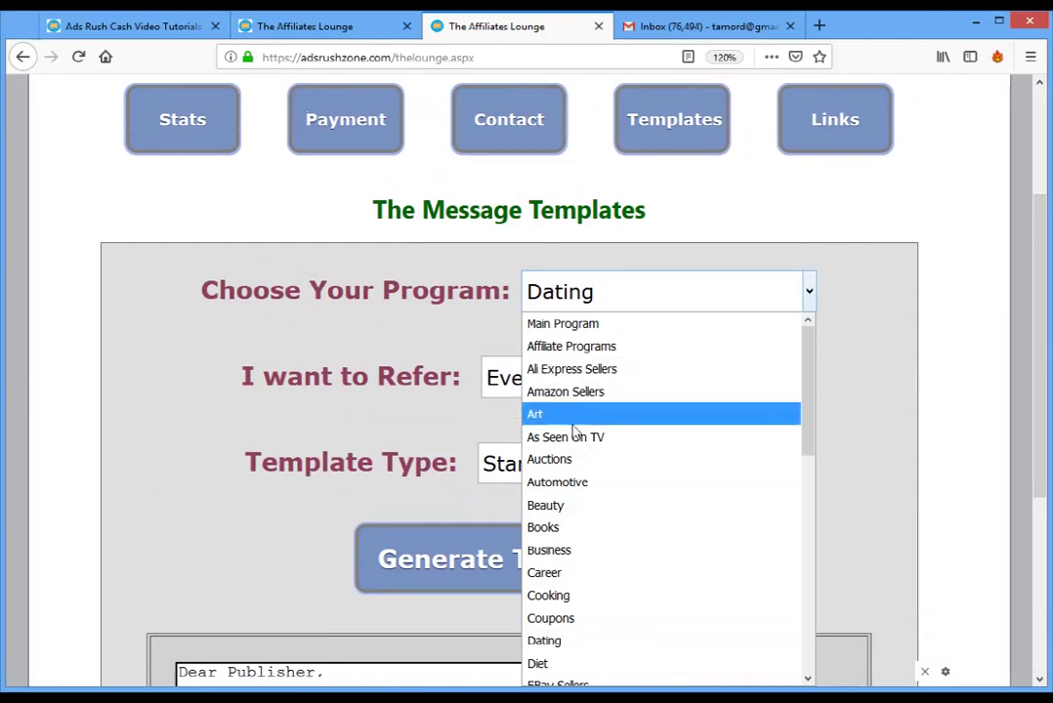
scroll(576, 479, down, 1)
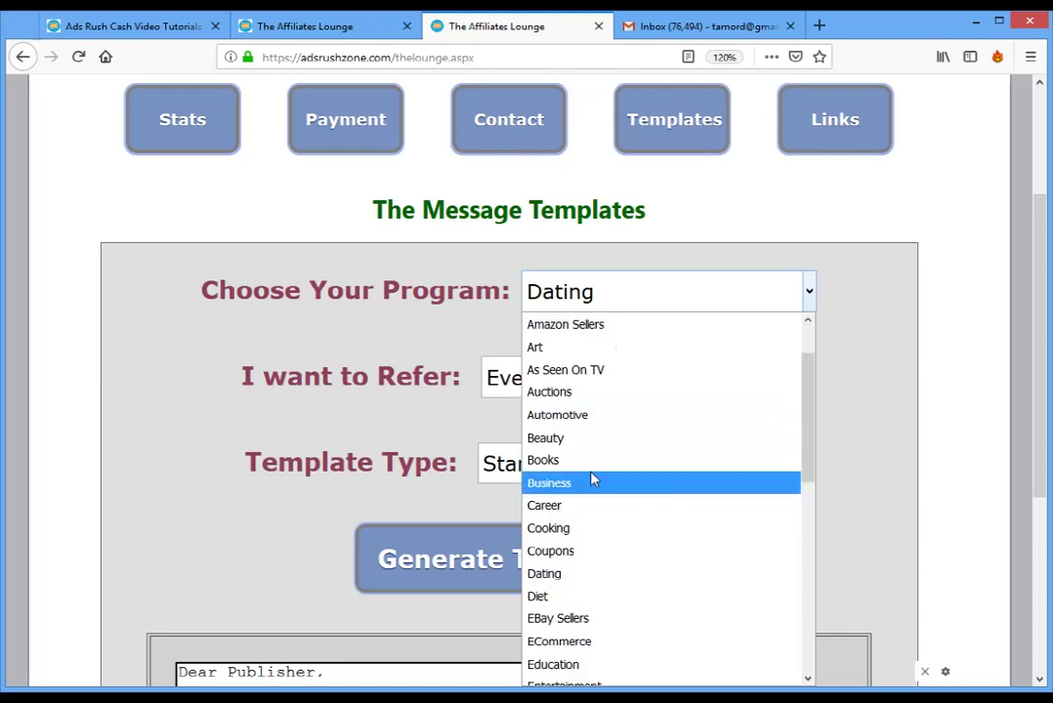
scroll(581, 506, down, 1)
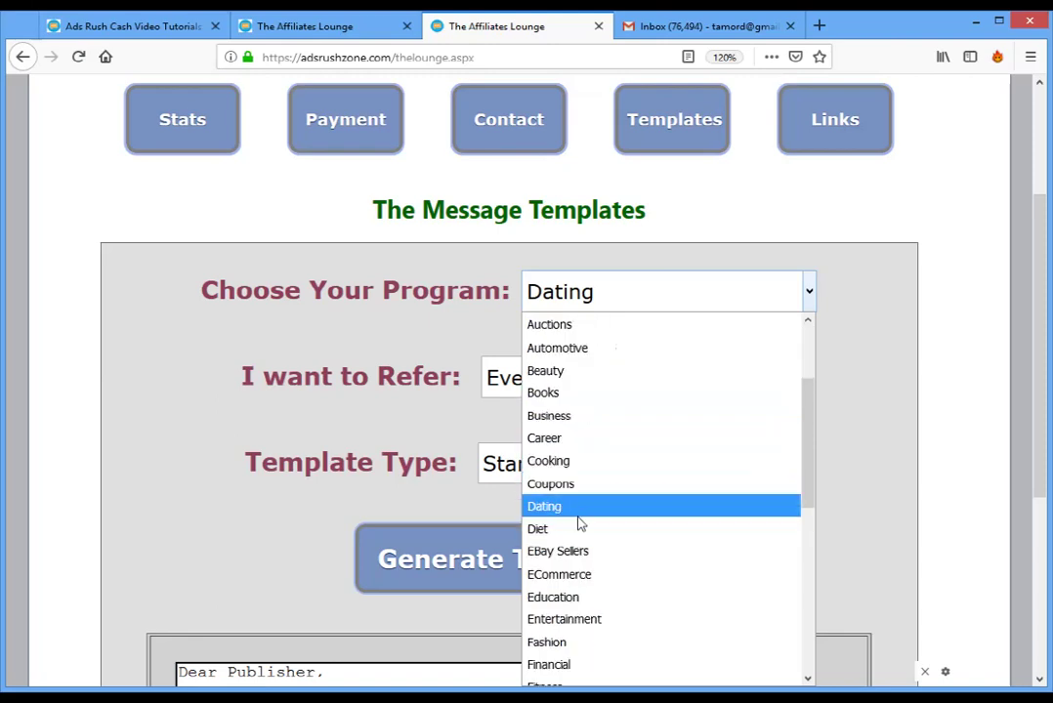
scroll(571, 581, down, 2)
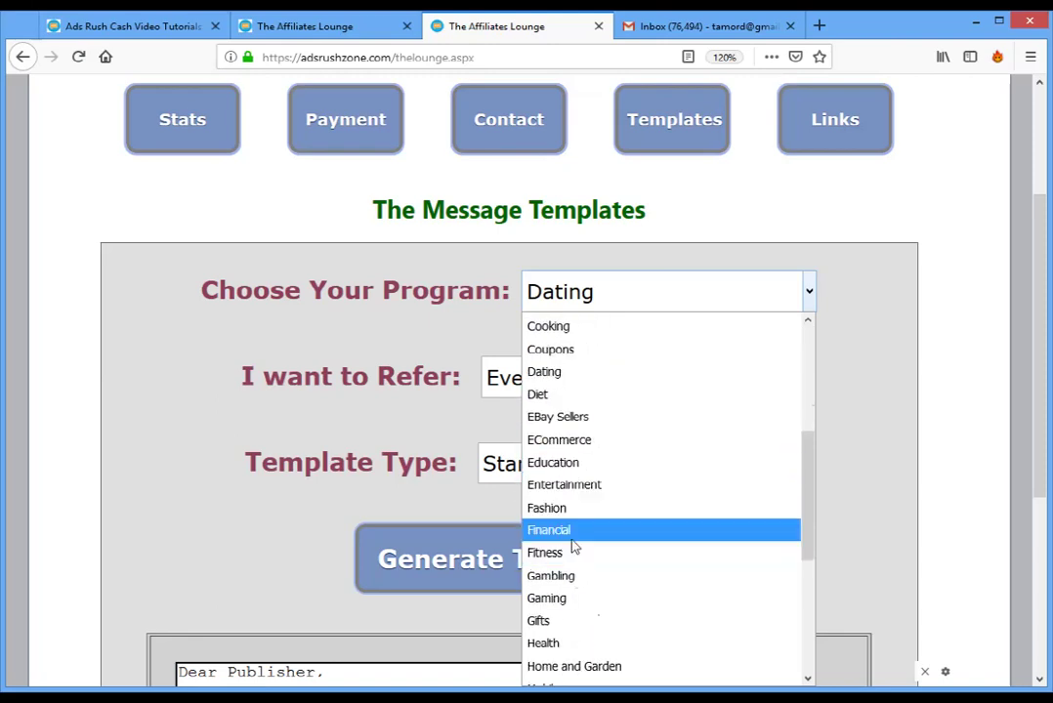
click(584, 508)
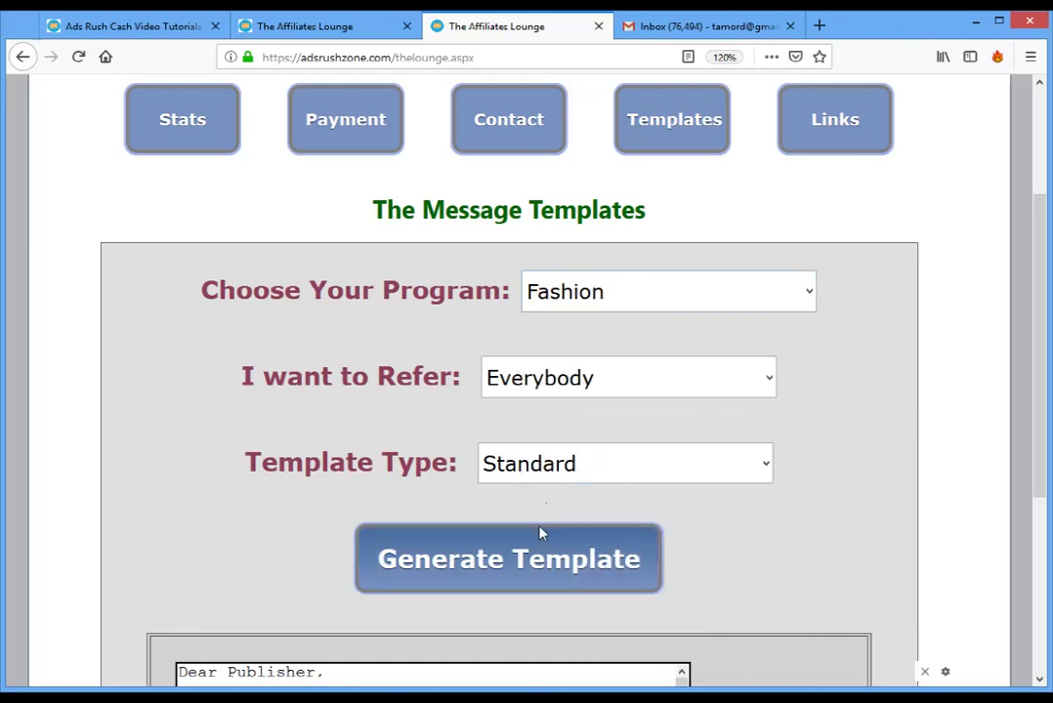
scroll(515, 280, up, 1)
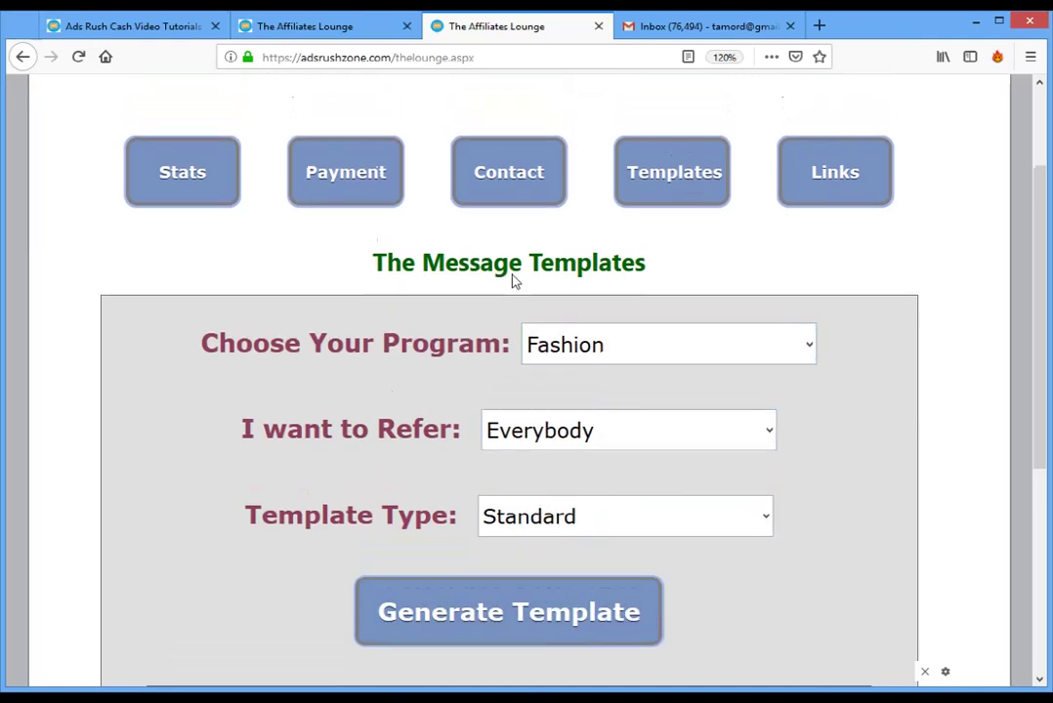
scroll(515, 280, up, 3)
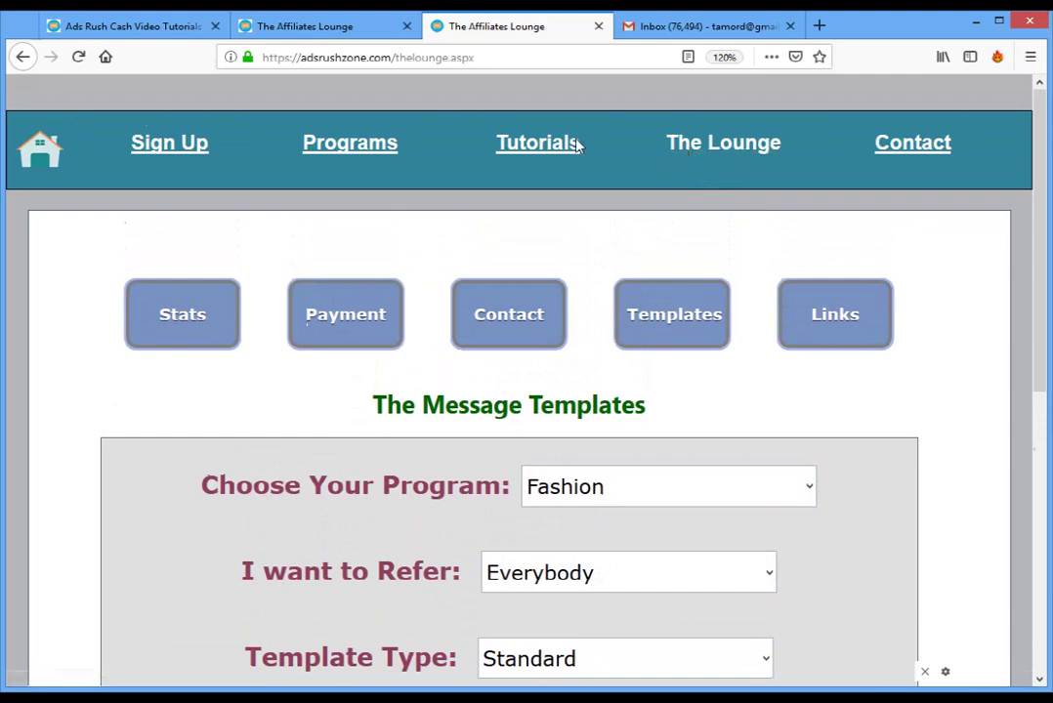
Step: Open The Lounge in a new tab on its support Contact page, then return to Templates
right_click(718, 146)
click(739, 154)
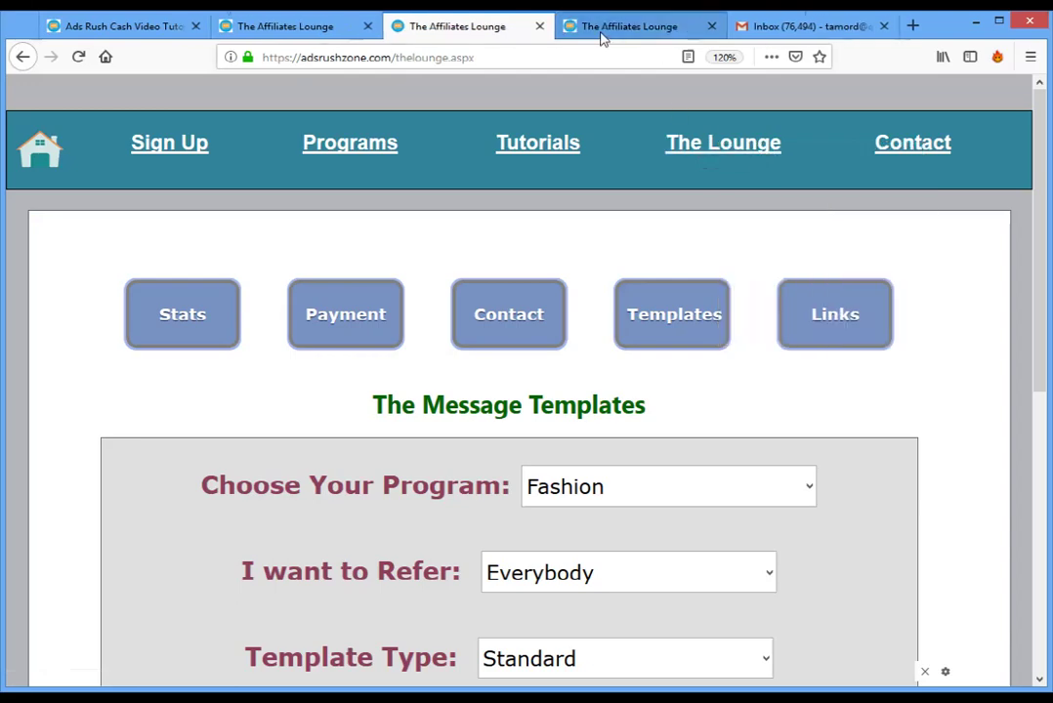
click(602, 33)
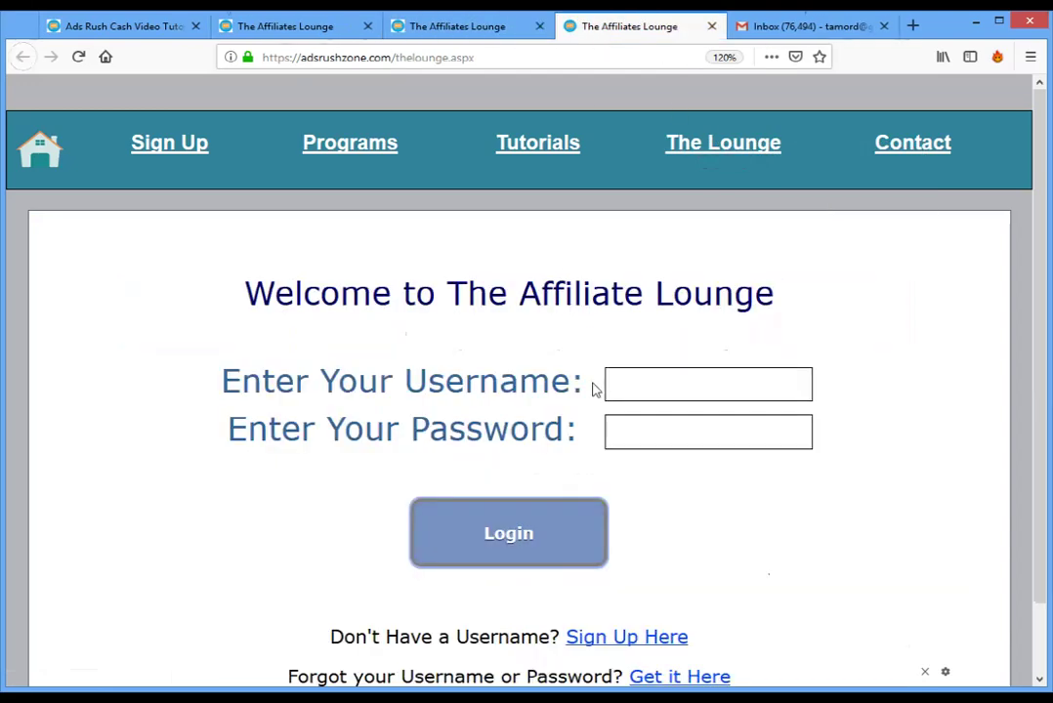
click(907, 147)
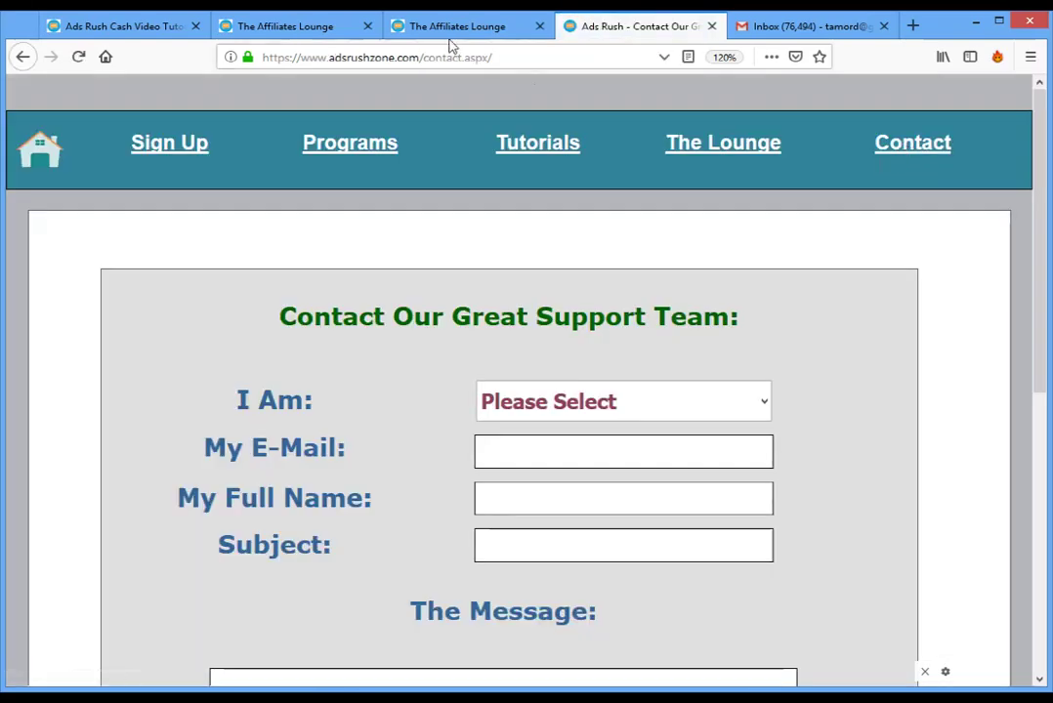
click(451, 29)
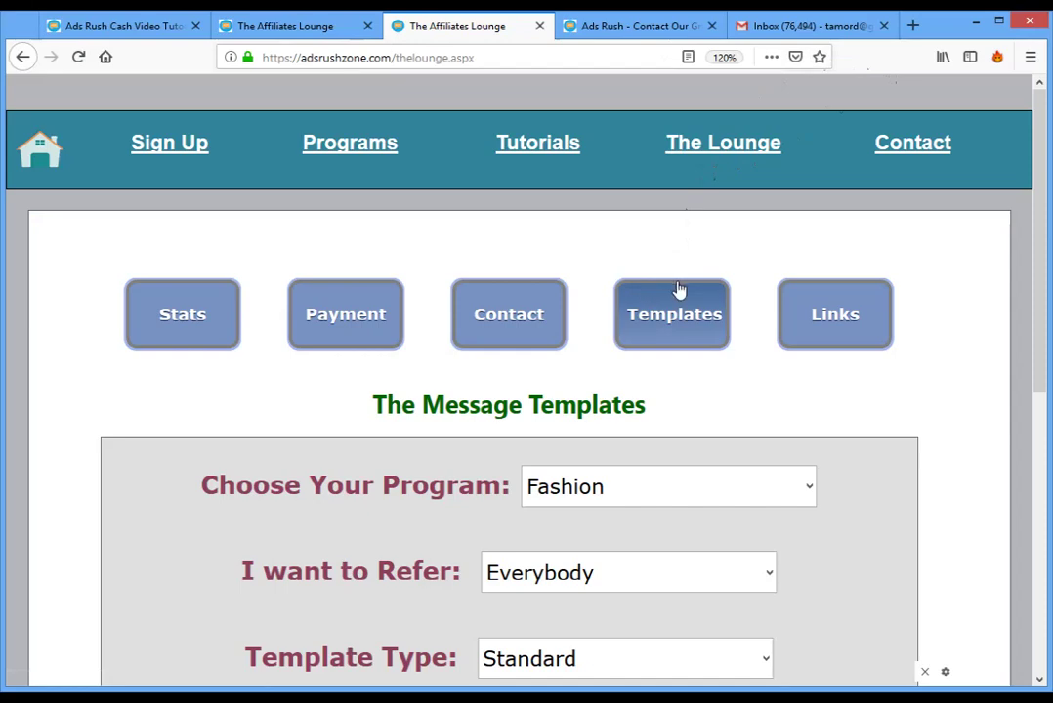
Step: Reload the Message Templates page and choose Fashion as the program
scroll(680, 319, down, 4)
scroll(653, 305, up, 2)
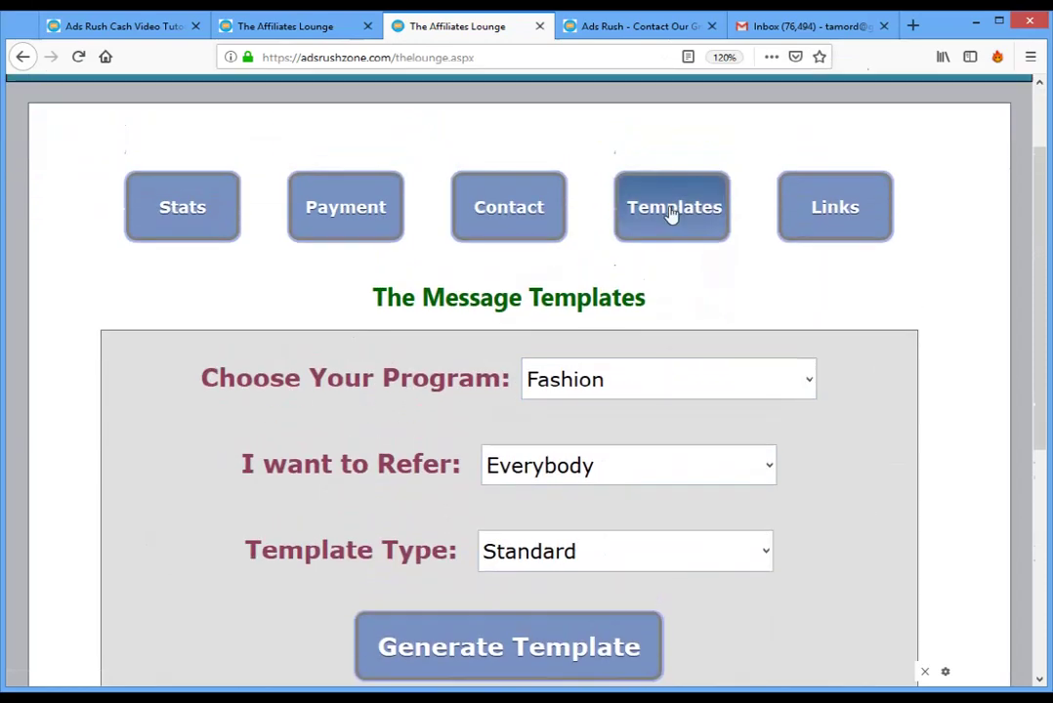
click(671, 213)
scroll(580, 376, down, 4)
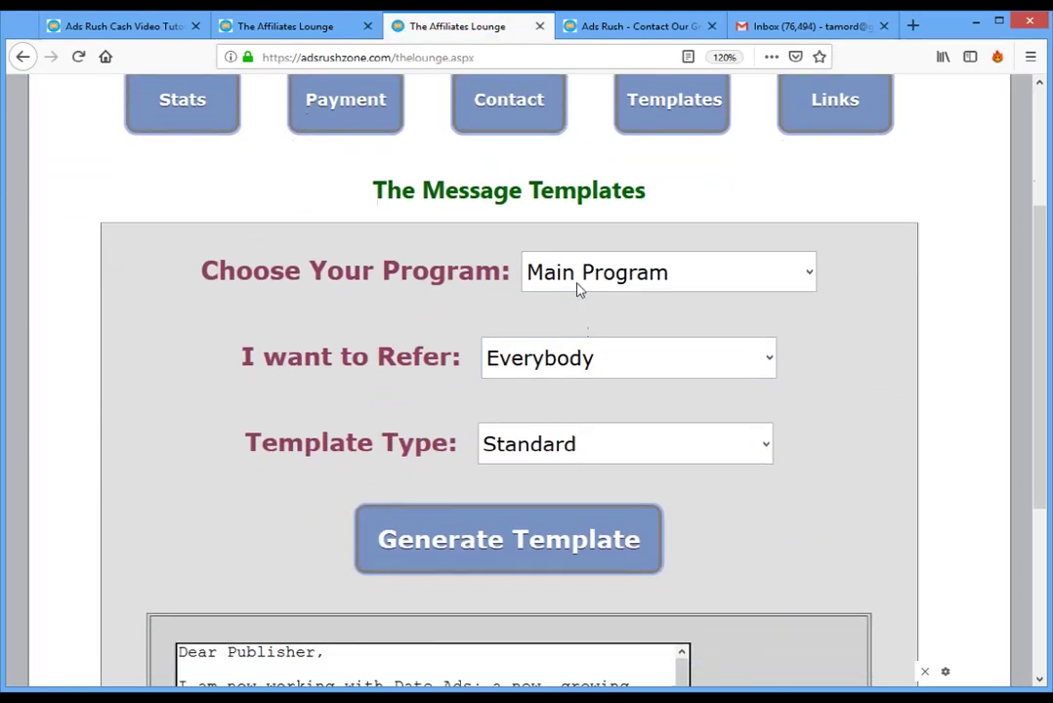
click(579, 283)
scroll(601, 606, down, 1)
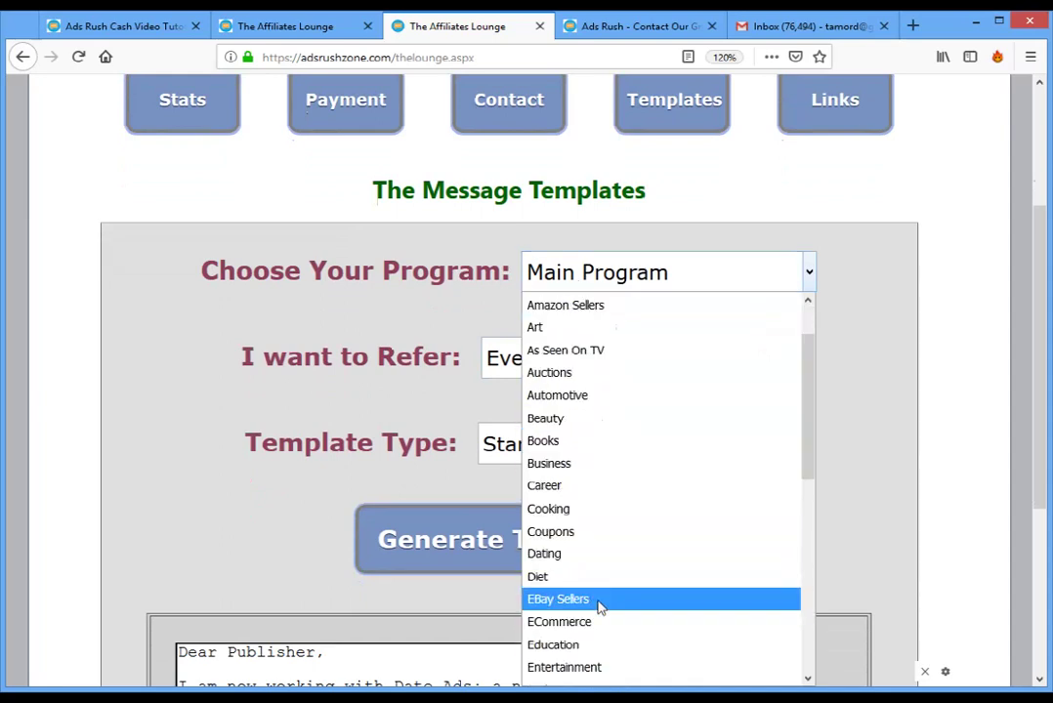
scroll(589, 597, down, 1)
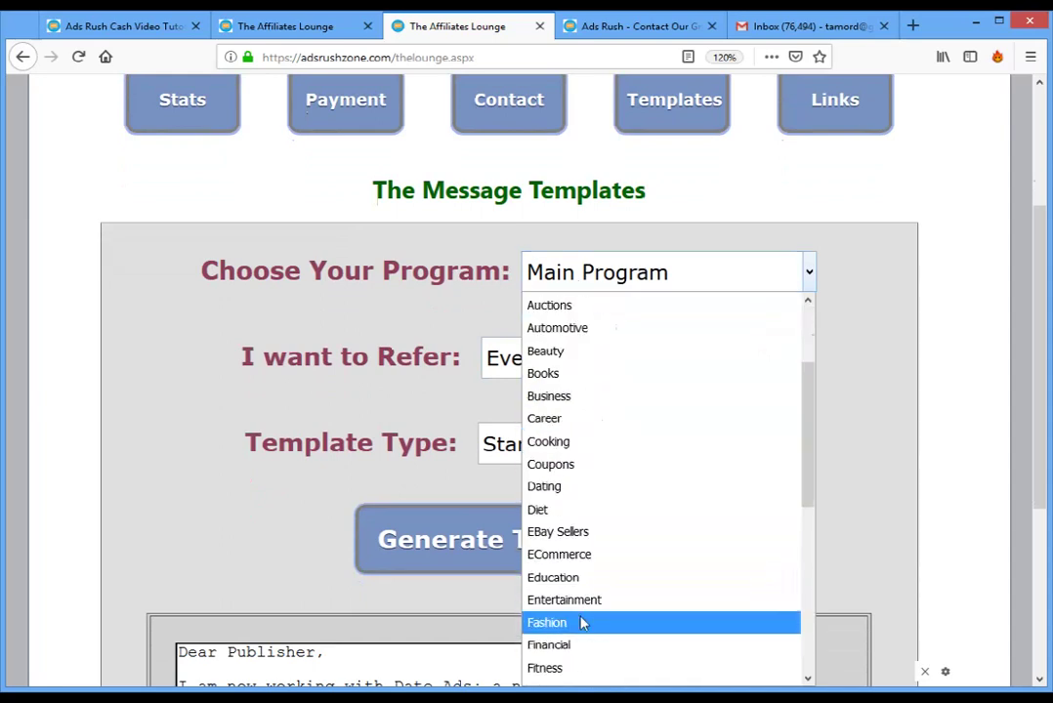
click(583, 620)
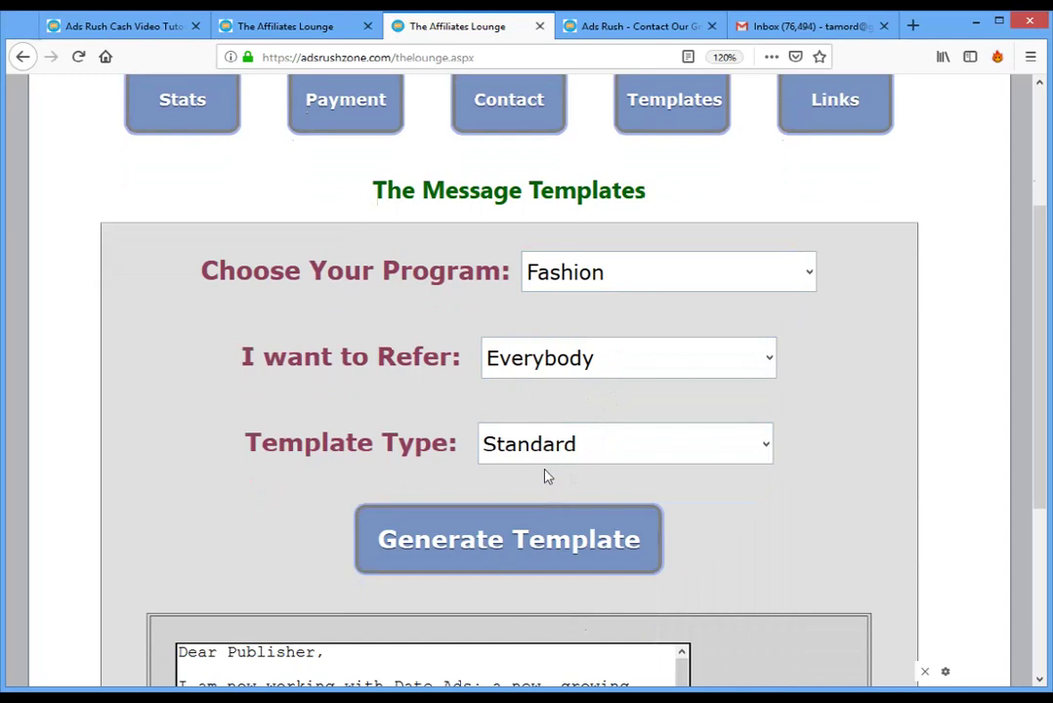
Step: Keep Everybody as audience and Standard as type, then generate the template
scroll(509, 470, down, 2)
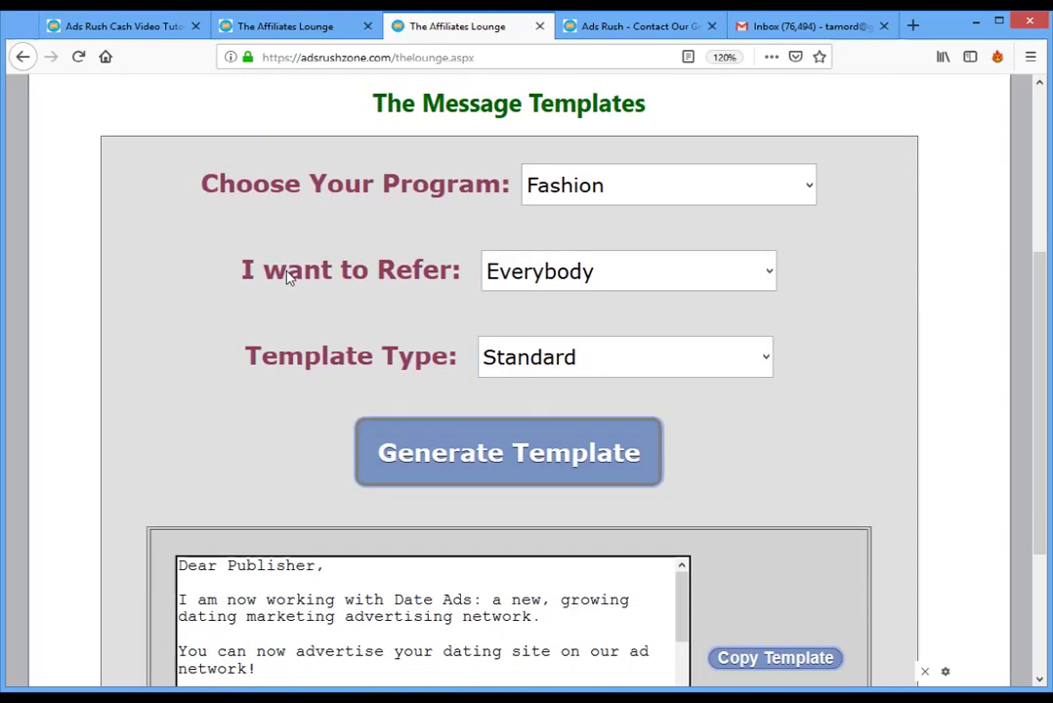
click(647, 251)
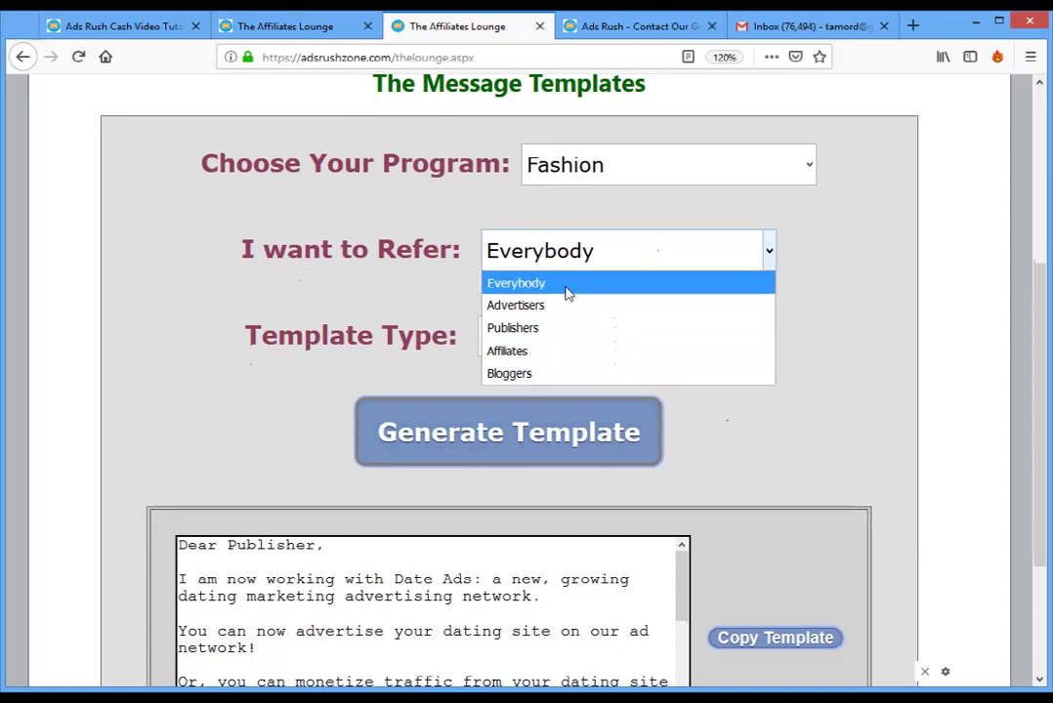
click(517, 283)
scroll(604, 391, down, 2)
scroll(600, 381, up, 1)
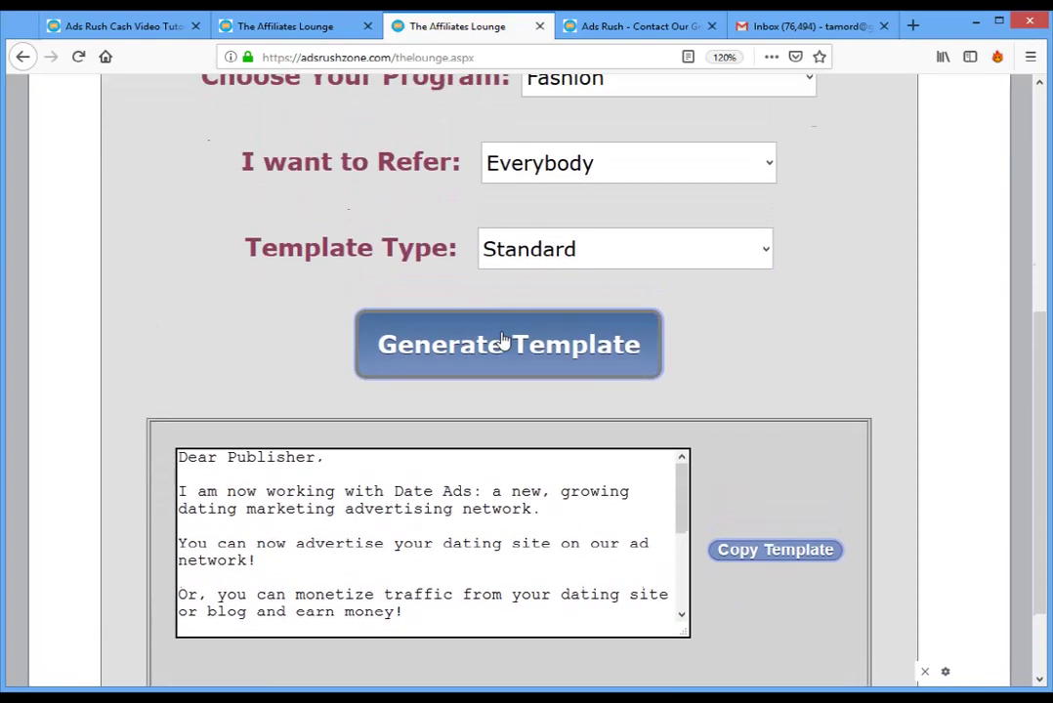
click(528, 251)
click(517, 280)
click(465, 344)
scroll(464, 391, down, 5)
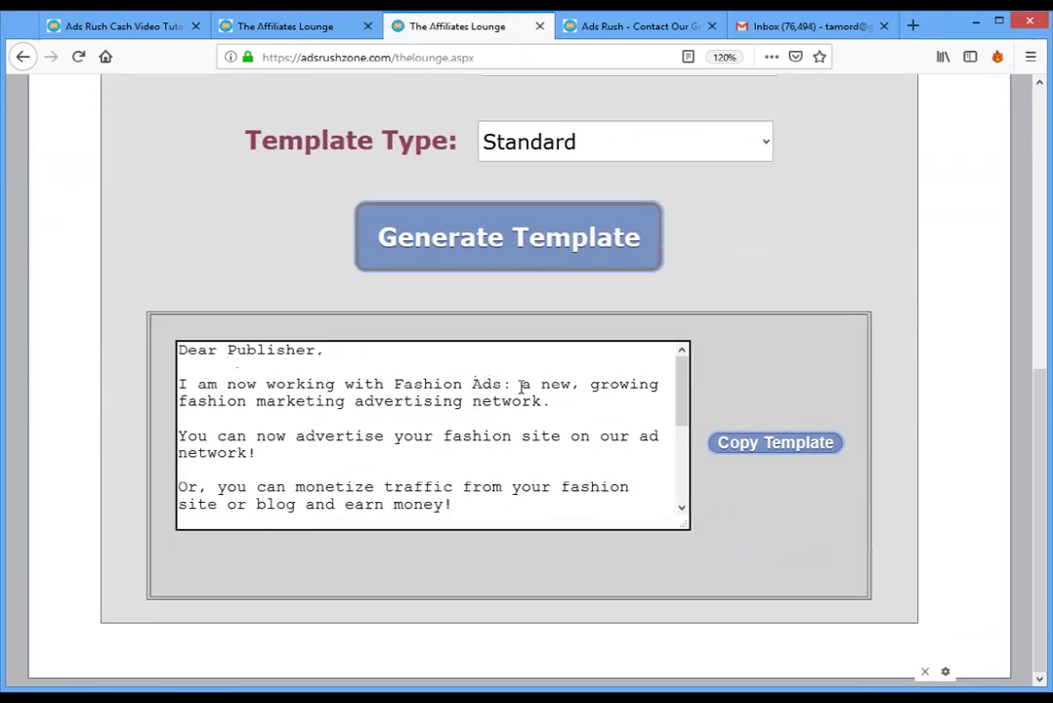
Step: Copy the template's referral link line and load it in a new tab
scroll(305, 415, down, 2)
scroll(274, 404, up, 2)
scroll(353, 453, down, 2)
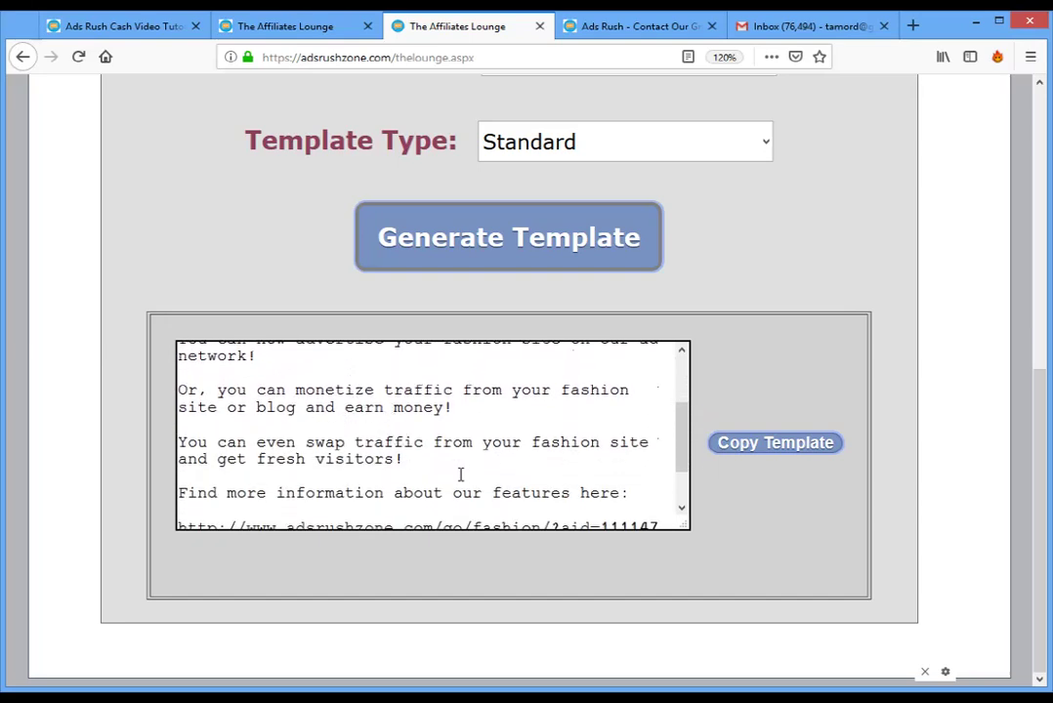
scroll(460, 473, down, 2)
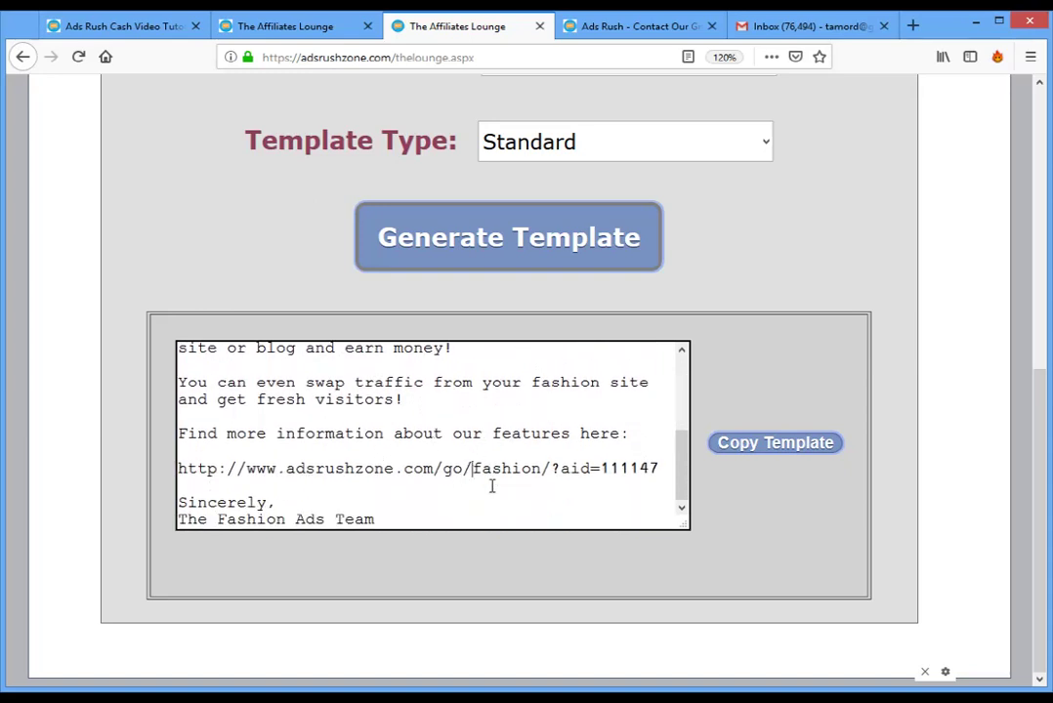
key(shift+Home)
key(ctrl+c)
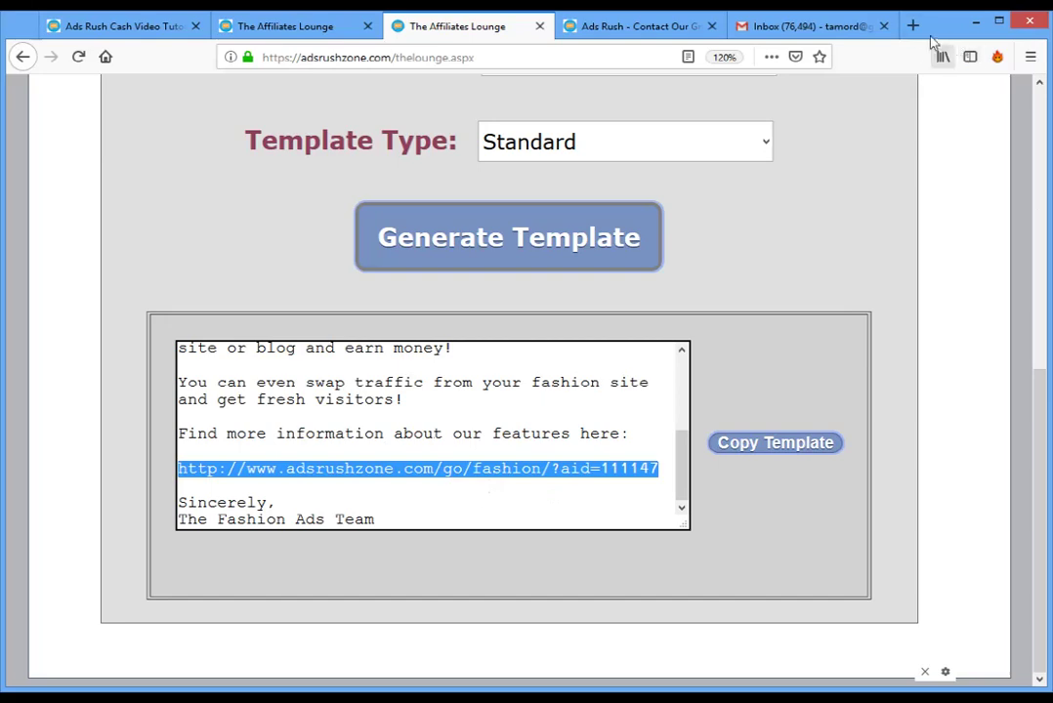
click(913, 27)
key(ctrl+v)
key(Return)
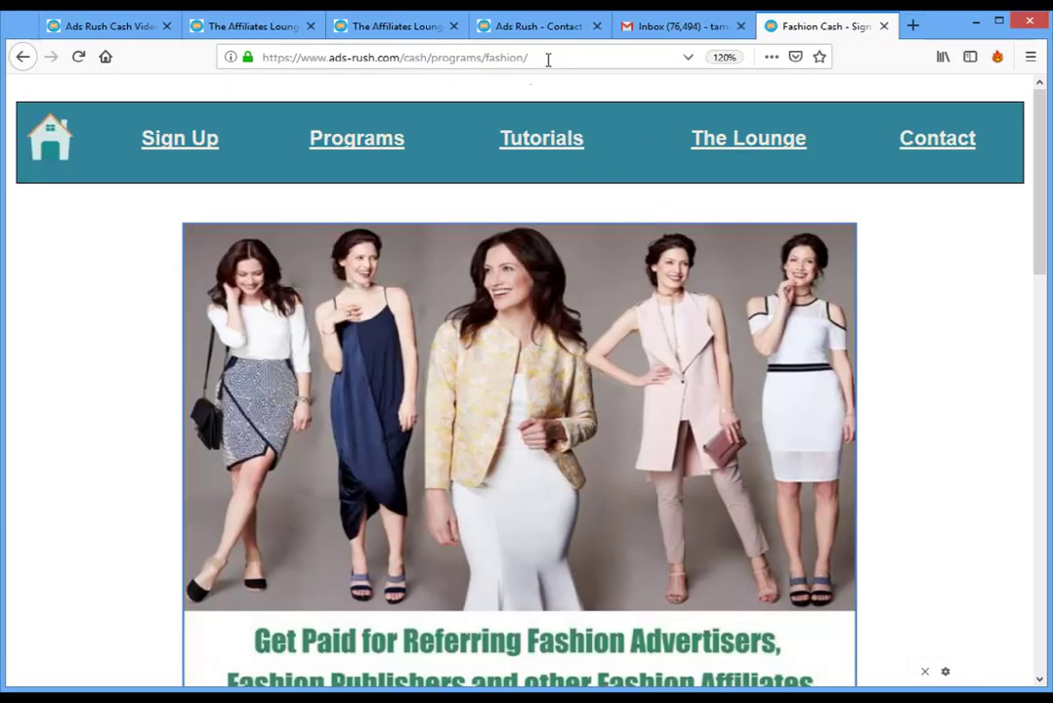
Step: Reload the plain referral link without the autocompleted extra parameter
click(548, 58)
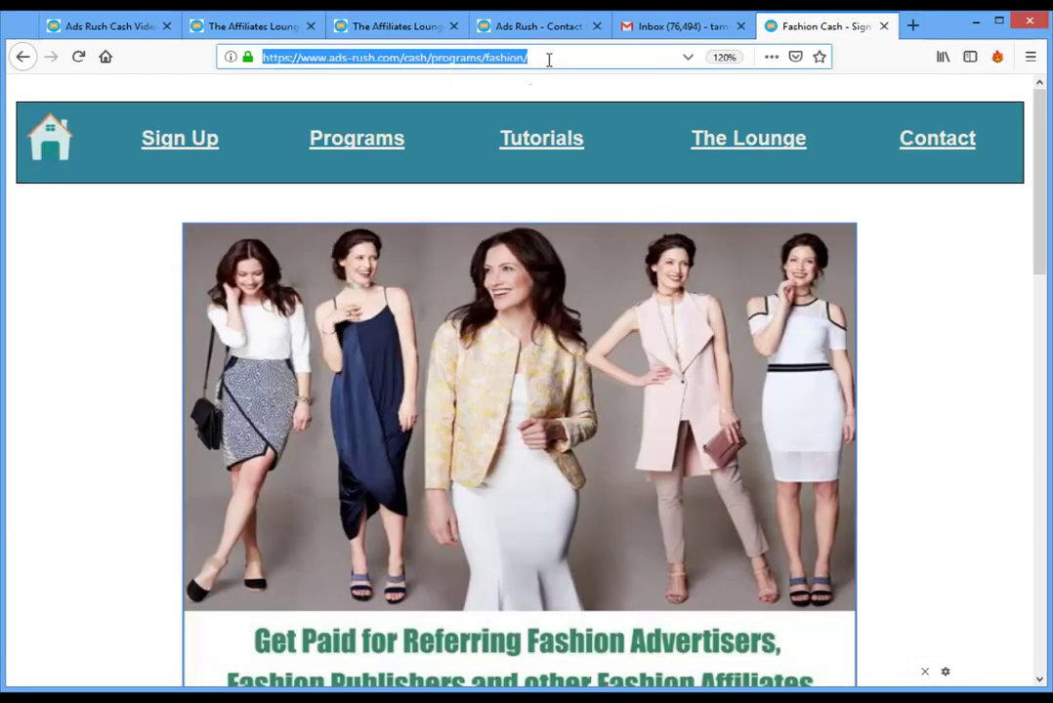
key(ctrl+v)
key(Delete)
key(Return)
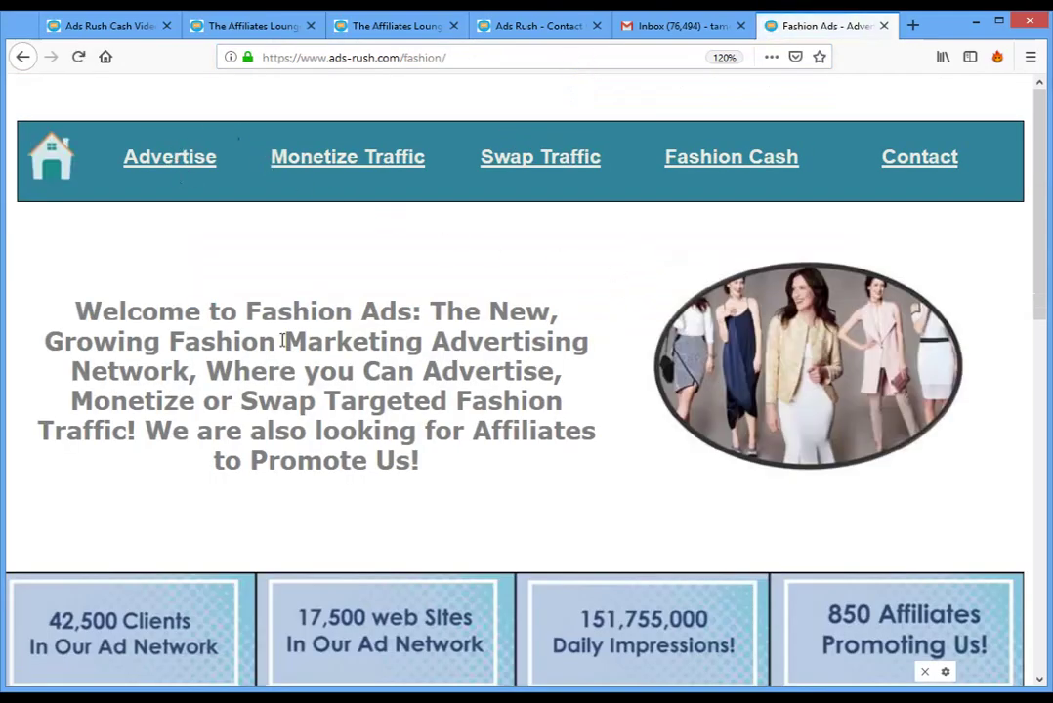
Step: Browse the Fashion Ads page, view the affiliate sign-up form, then return
scroll(298, 393, down, 5)
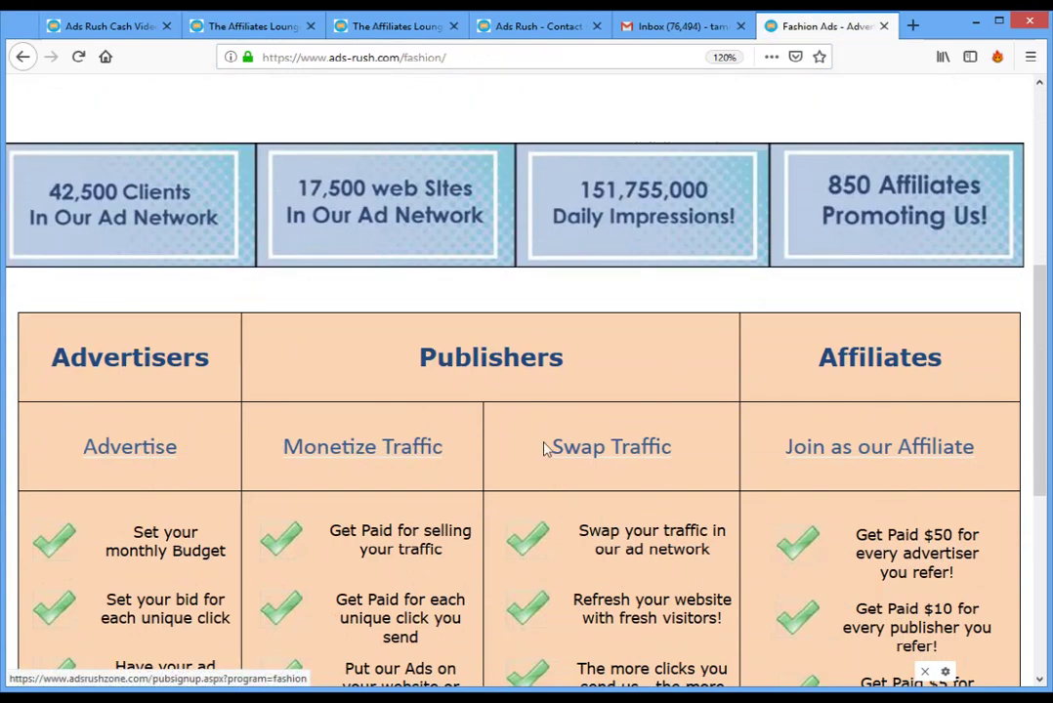
scroll(637, 422, down, 1)
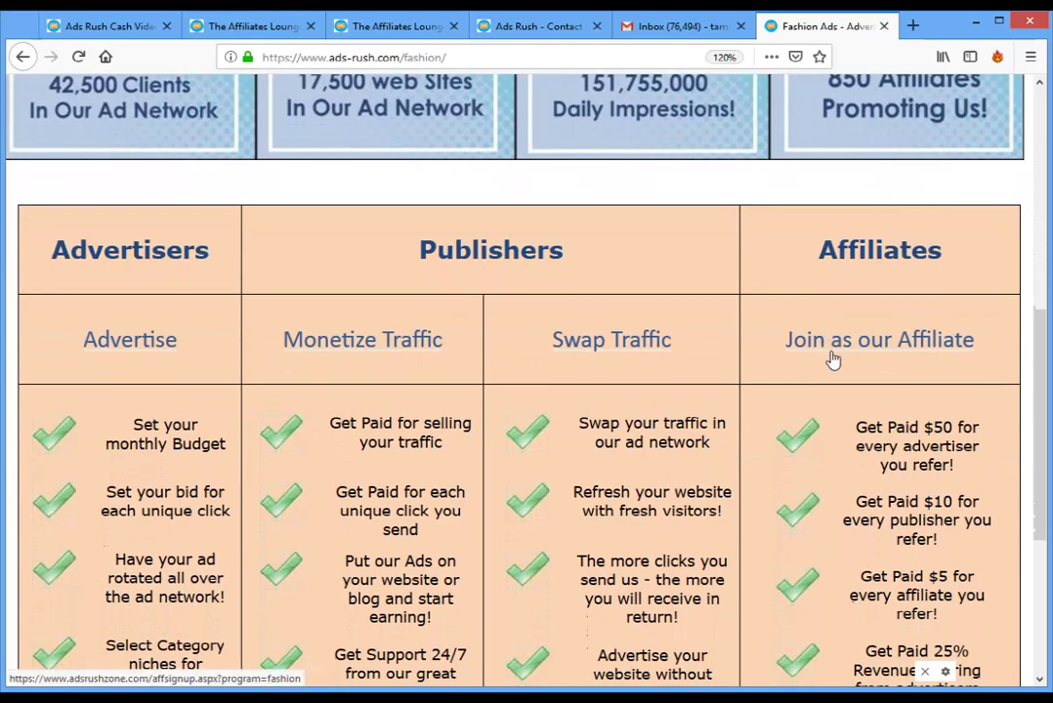
scroll(826, 347, up, 5)
scroll(806, 307, down, 5)
click(847, 346)
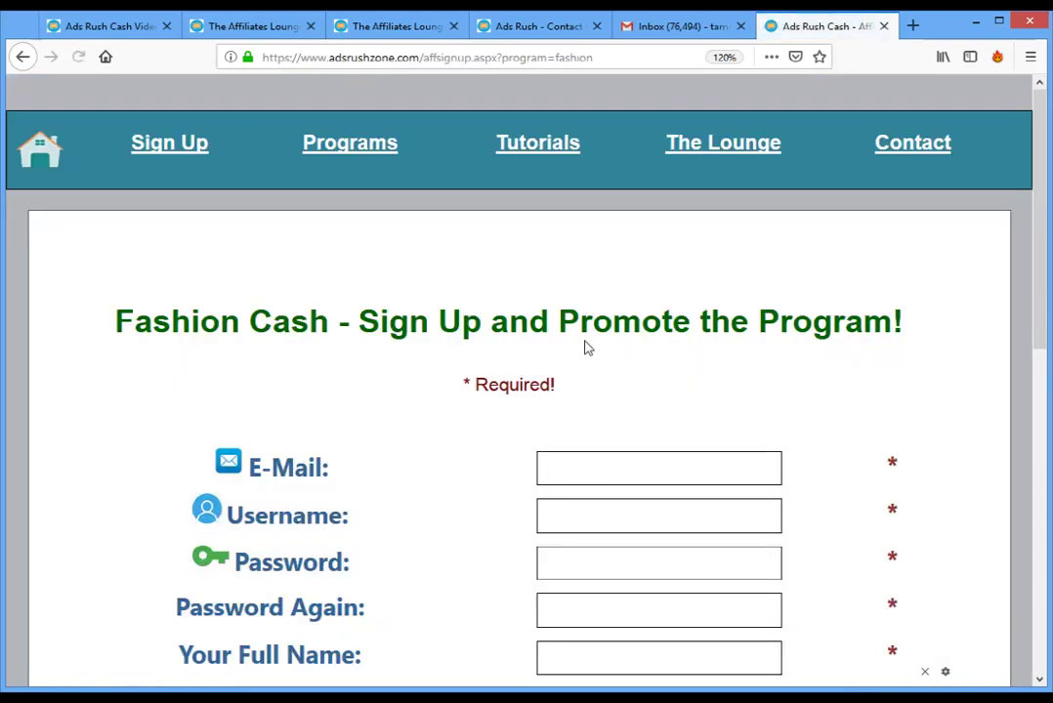
scroll(590, 356, down, 7)
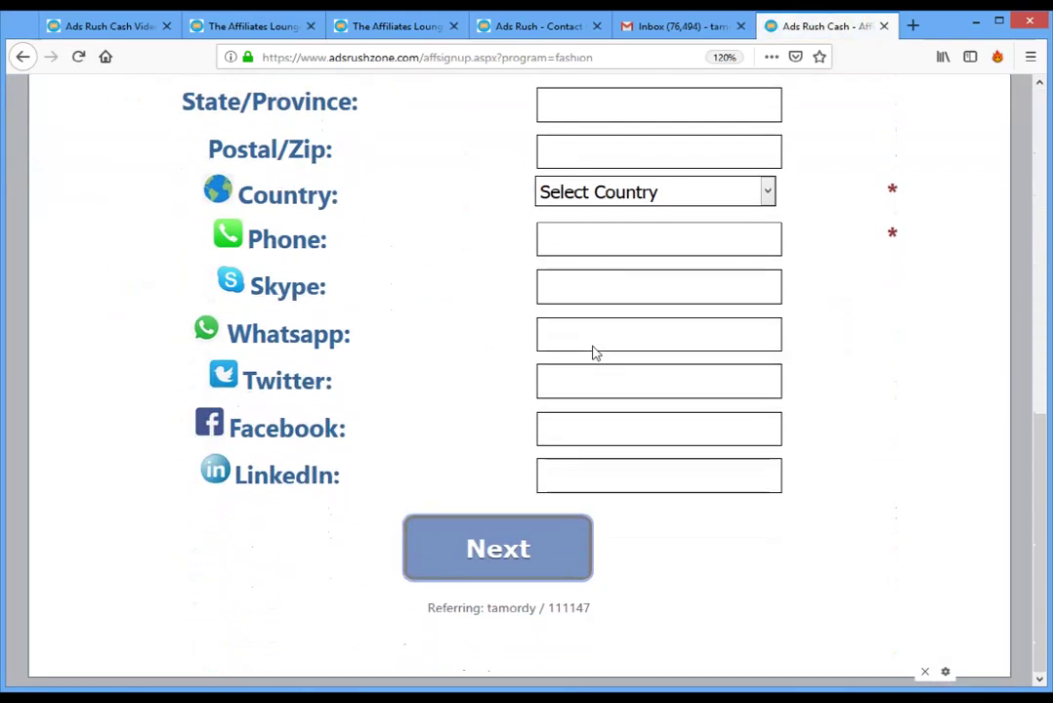
click(21, 57)
scroll(605, 290, up, 5)
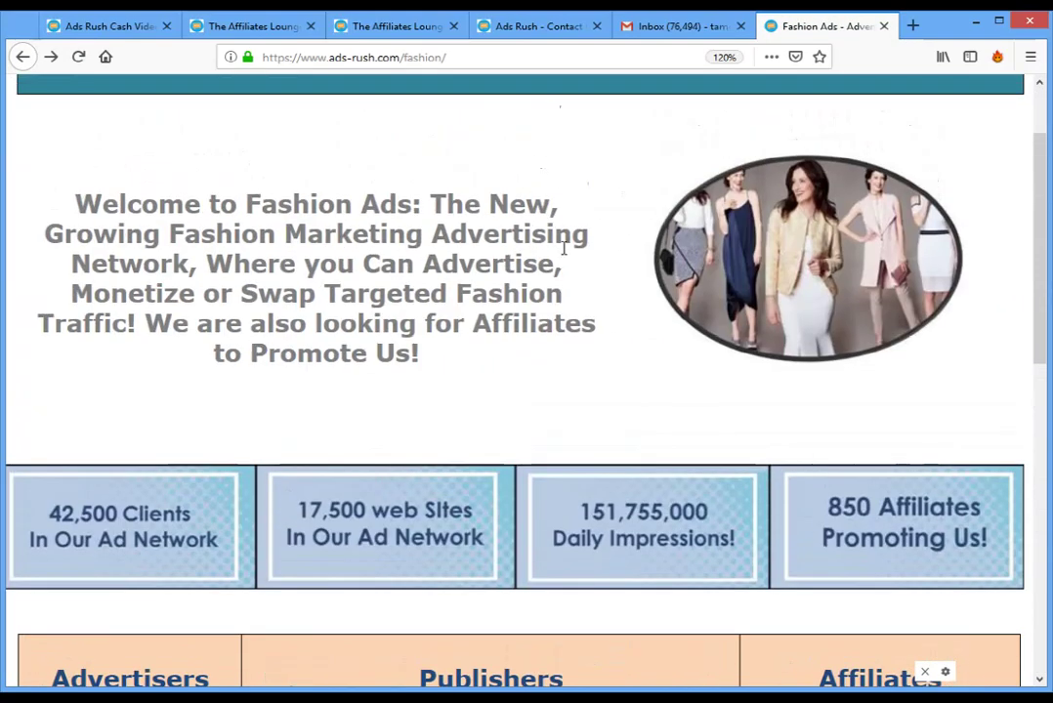
scroll(618, 176, up, 1)
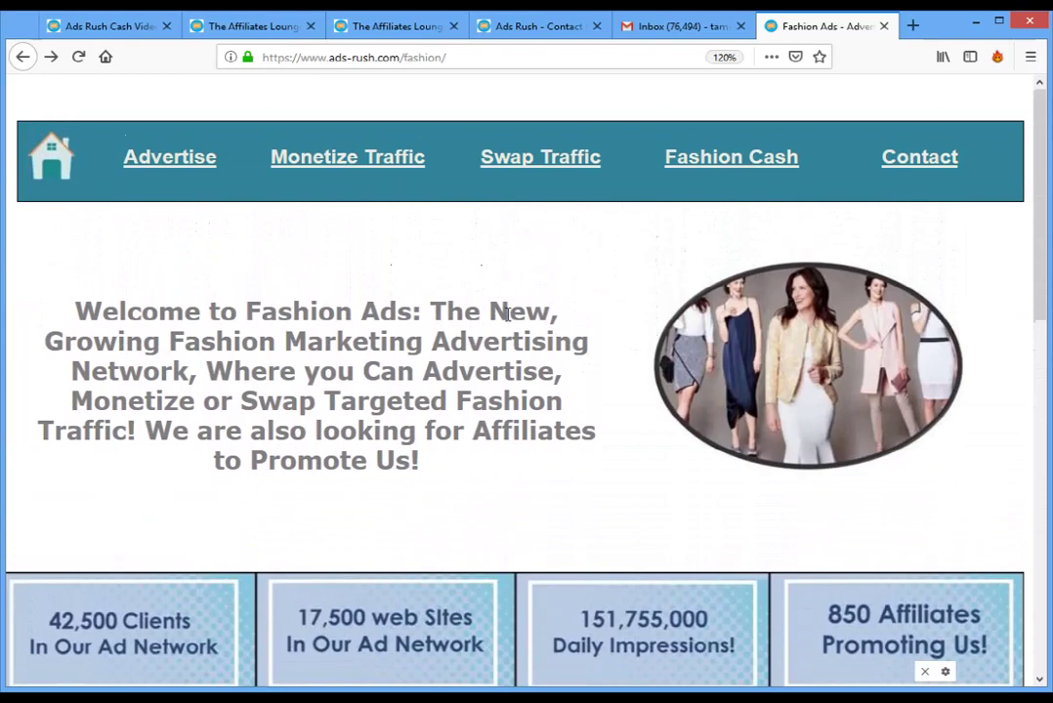
scroll(577, 394, down, 4)
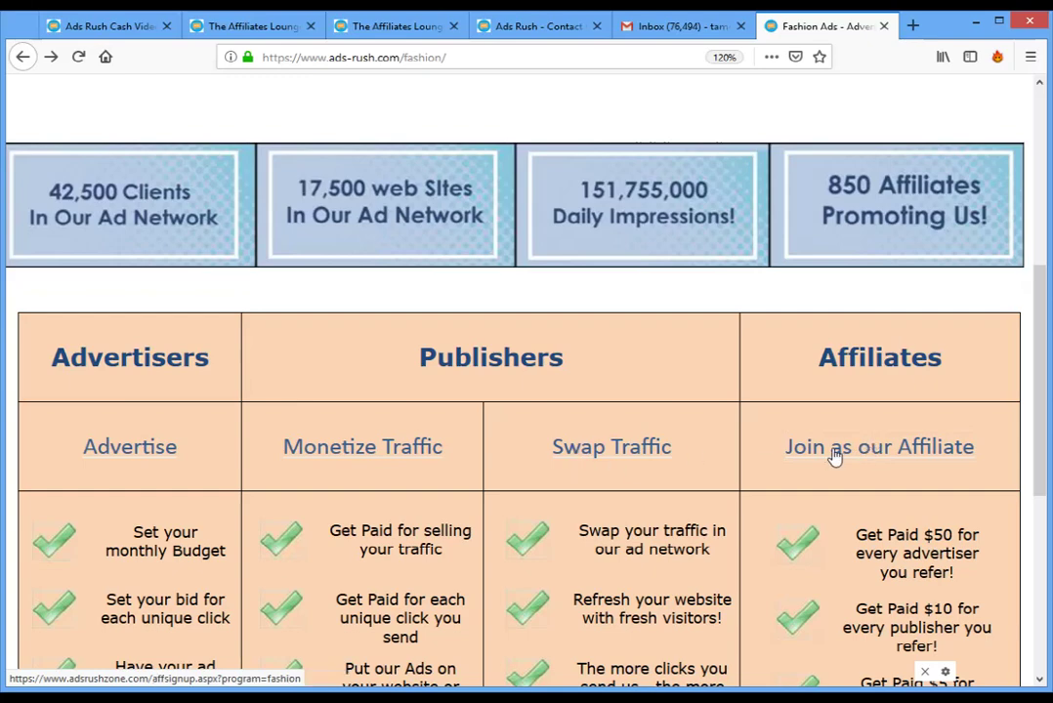
scroll(840, 461, up, 5)
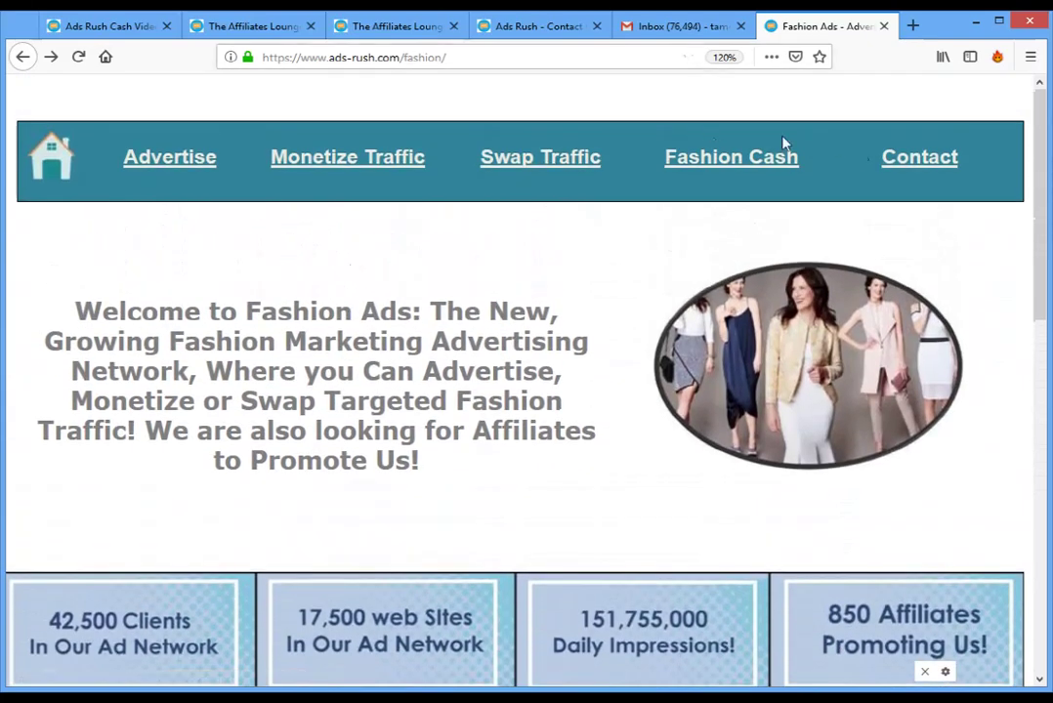
Step: Open the Fashion Cash program page and browse its $50 per sign-up offer
click(752, 160)
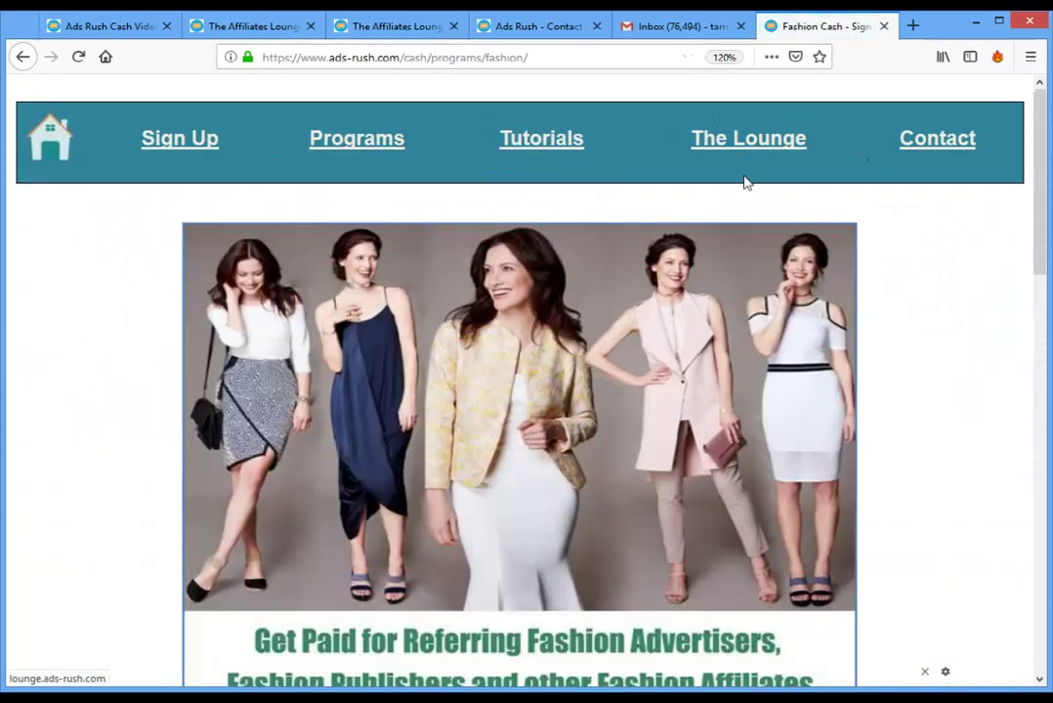
scroll(637, 322, down, 3)
scroll(605, 361, down, 2)
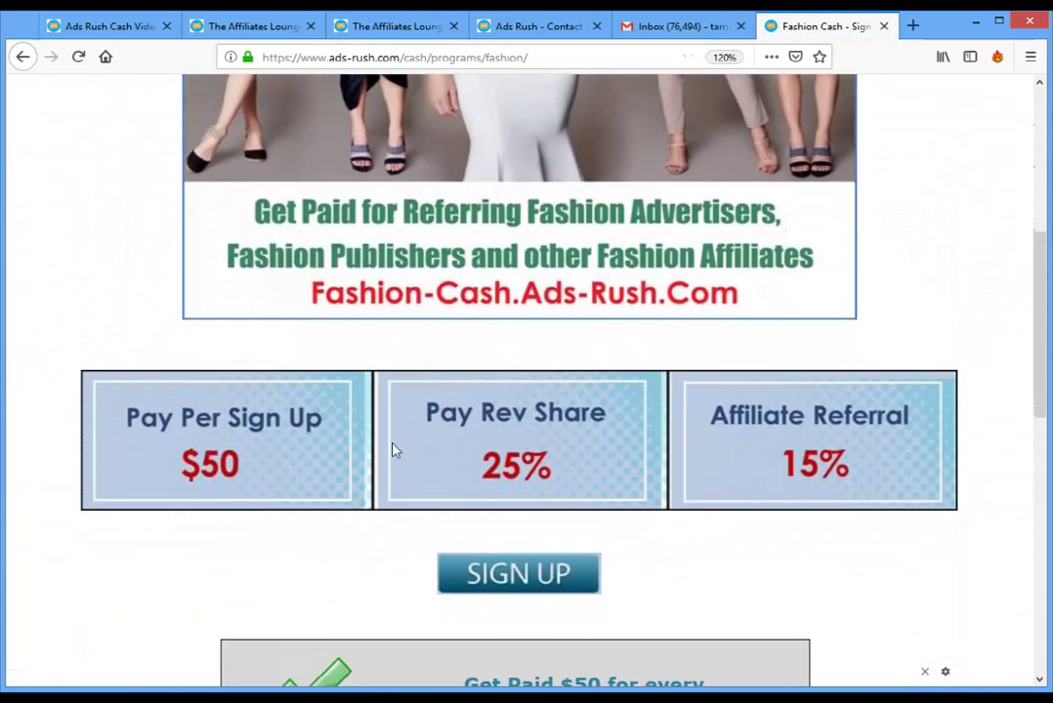
scroll(404, 461, down, 4)
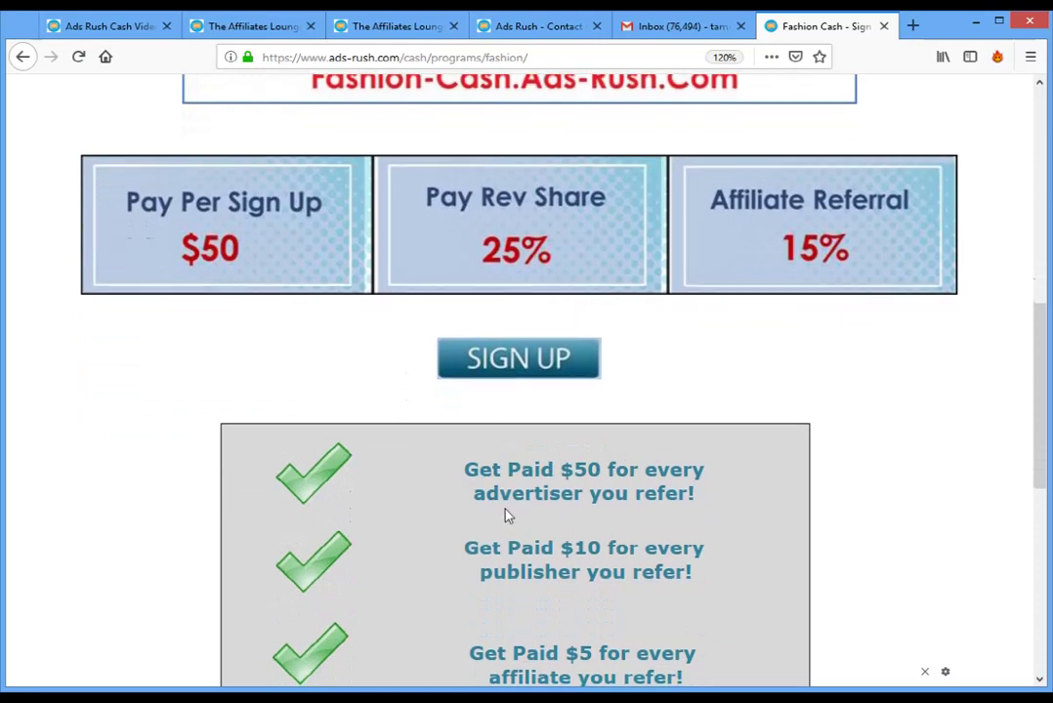
scroll(488, 478, down, 2)
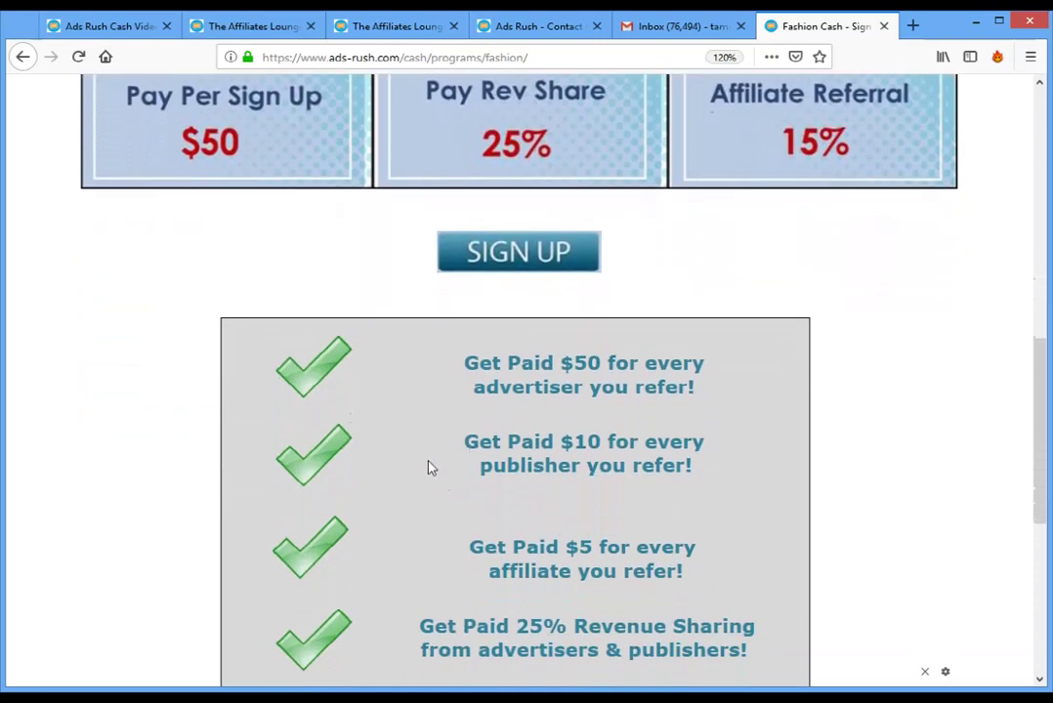
scroll(747, 329, up, 2)
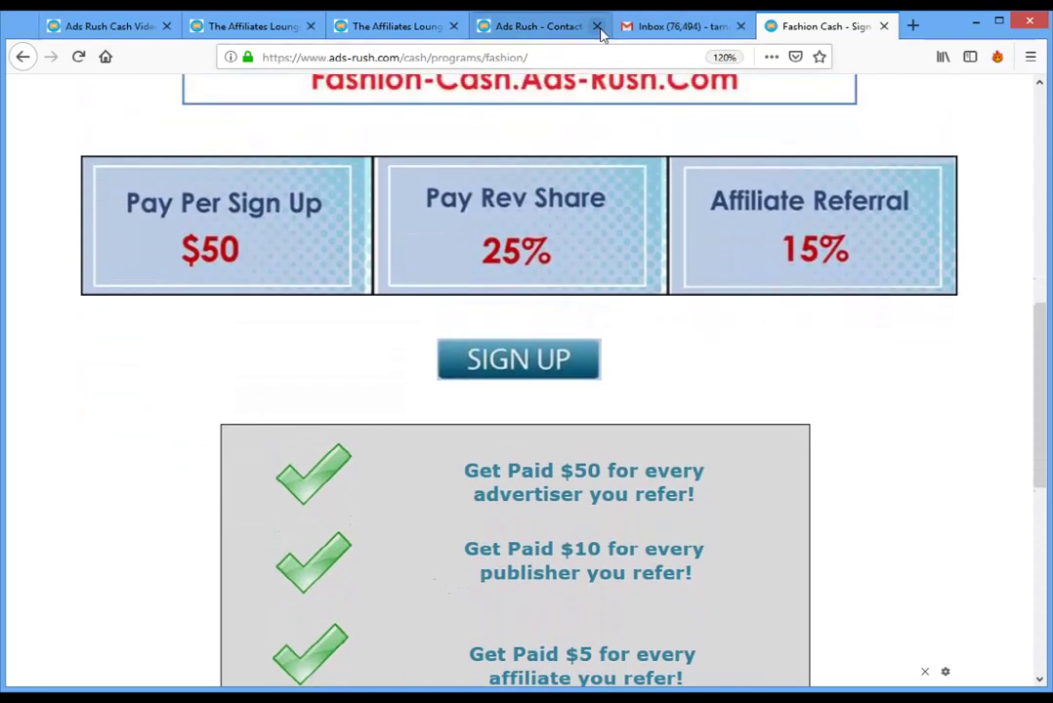
Step: Load the fashion referral link in a new tab, then return to Fashion Cash
click(914, 35)
key(ctrl+v)
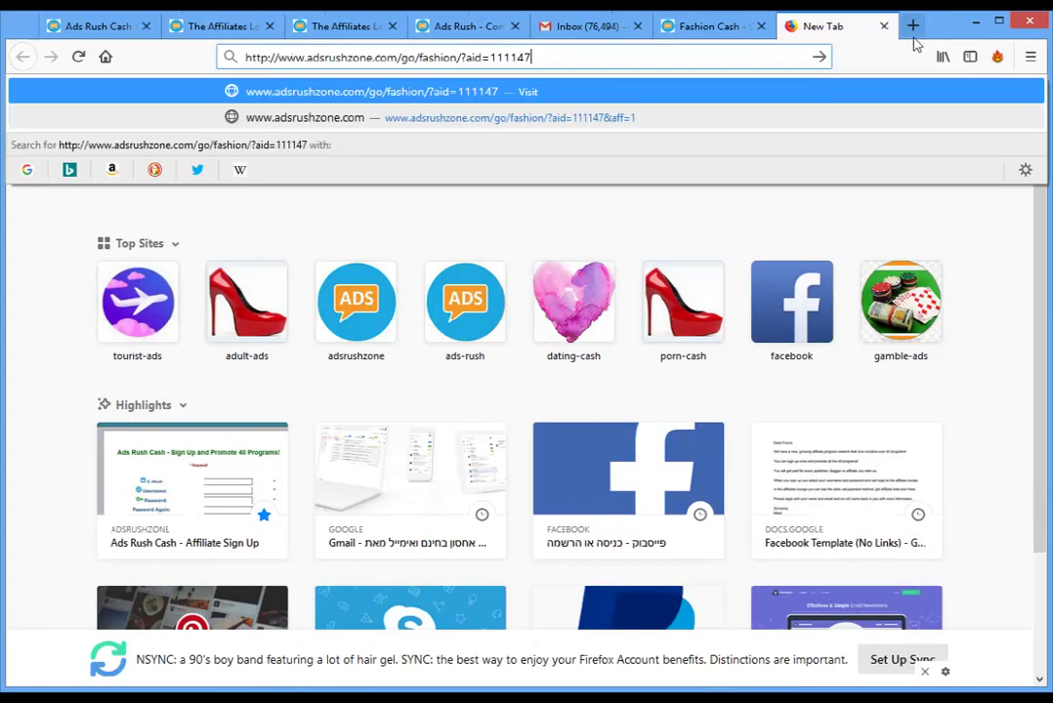
key(Return)
click(693, 30)
scroll(642, 272, down, 4)
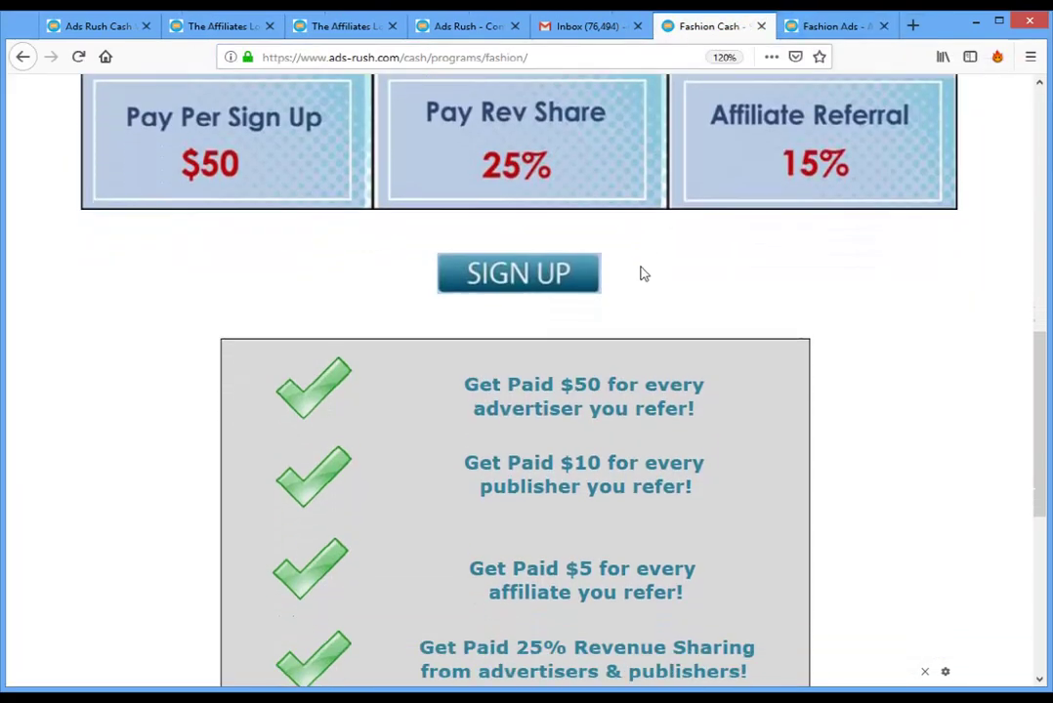
scroll(630, 308, down, 3)
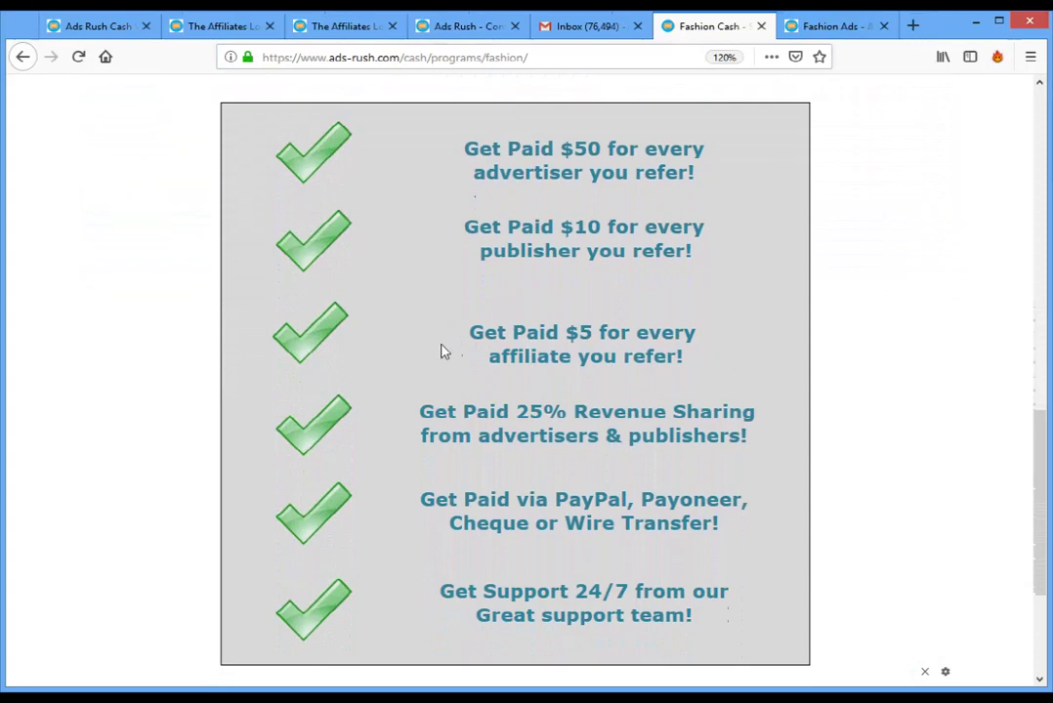
scroll(563, 404, up, 9)
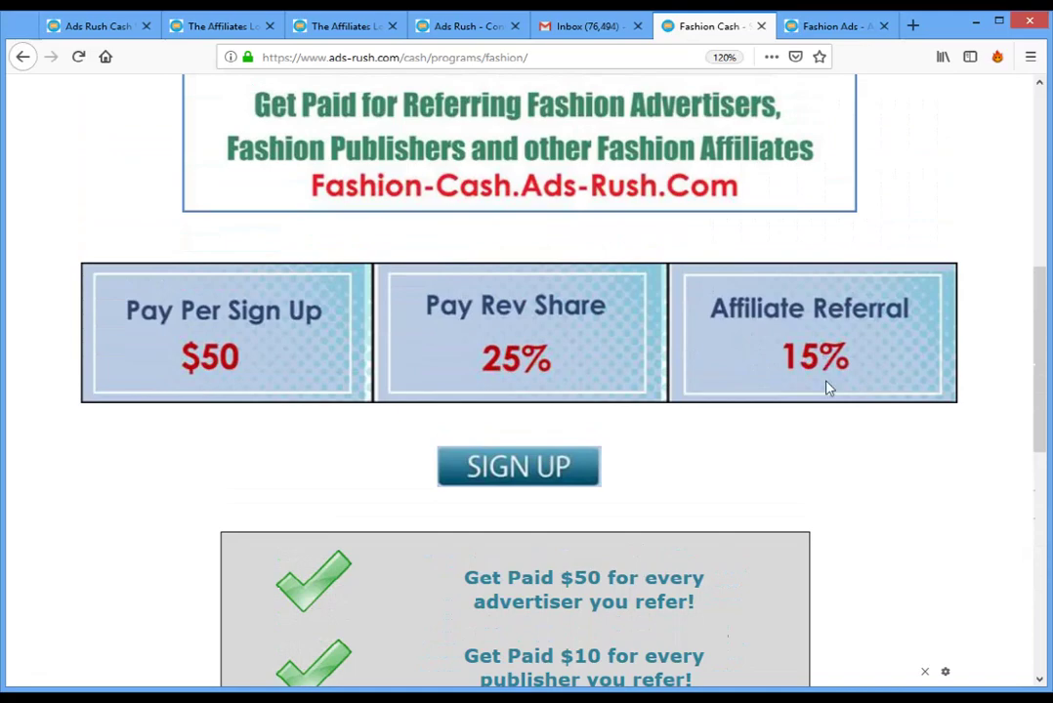
Step: Switch to The Affiliates Lounge and highlight figures in the monthly earnings table
click(435, 26)
click(327, 27)
click(262, 29)
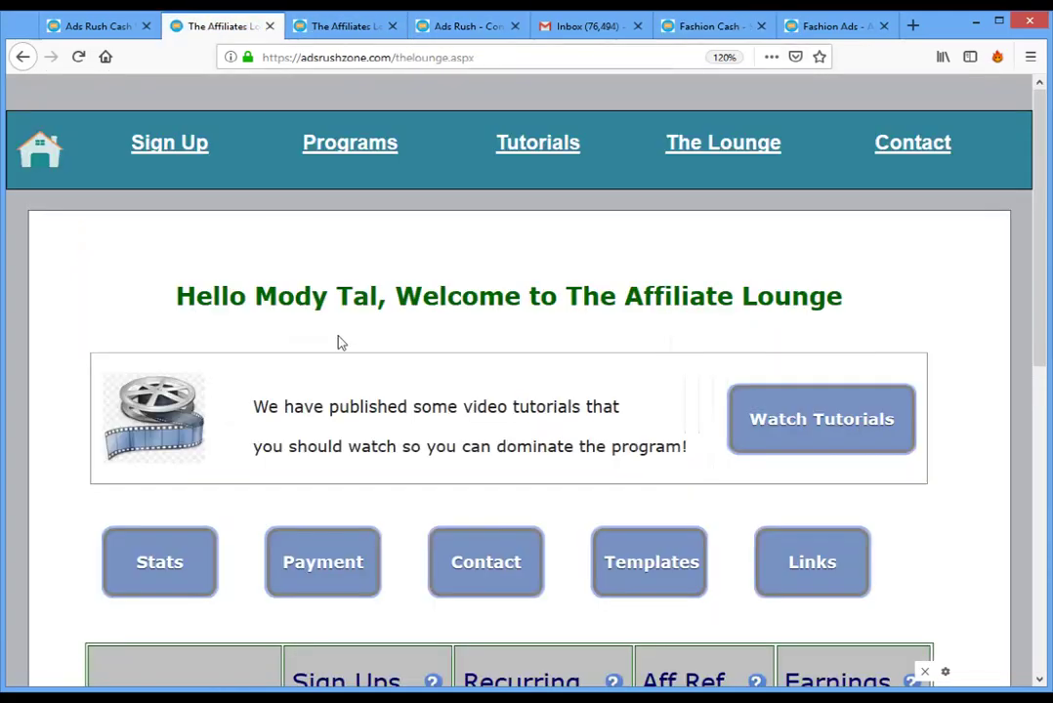
scroll(625, 357, down, 5)
drag(706, 285, 681, 564)
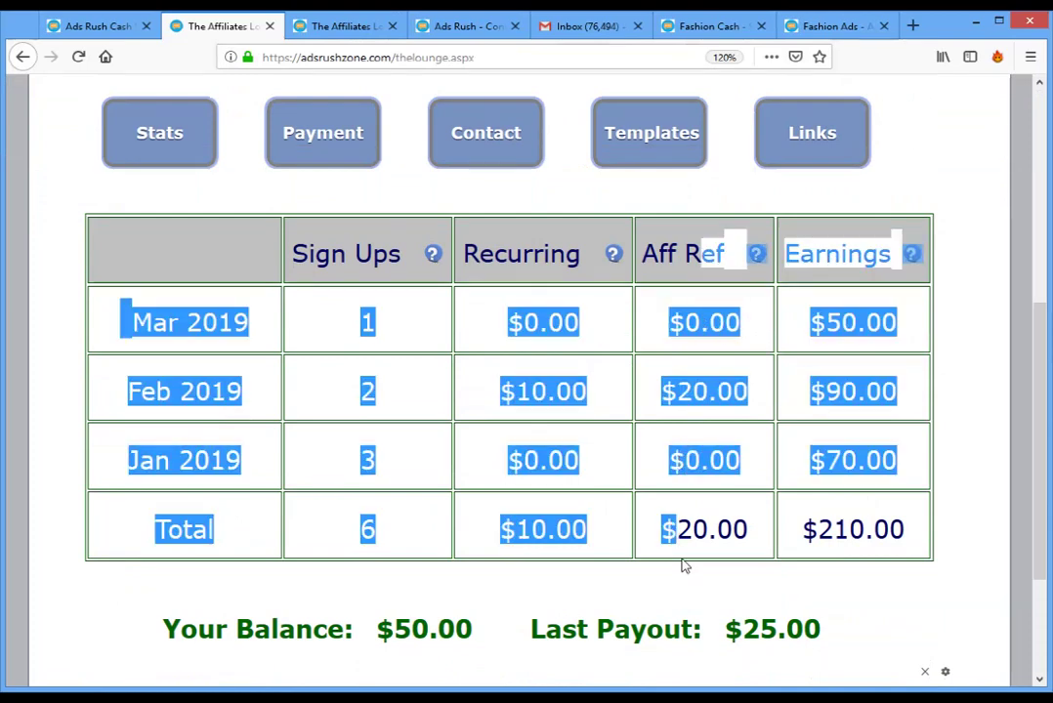
click(677, 275)
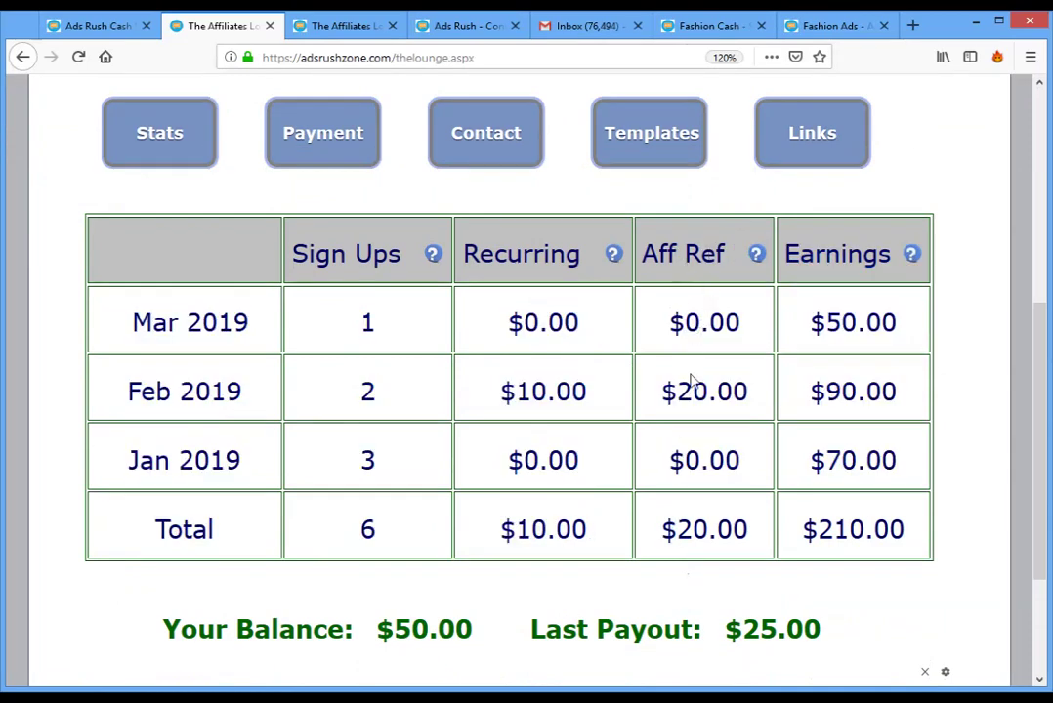
drag(662, 392, 747, 393)
click(747, 392)
Step: Scroll to the 161 total link clicks line and open the referred affiliates report
scroll(724, 374, down, 3)
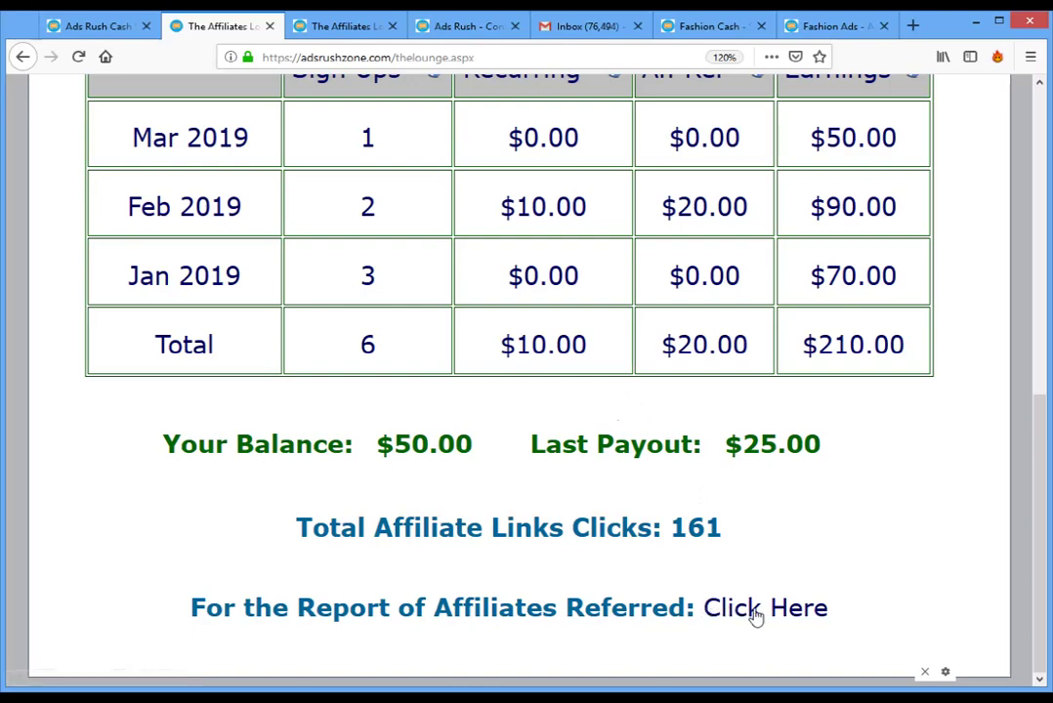
click(728, 586)
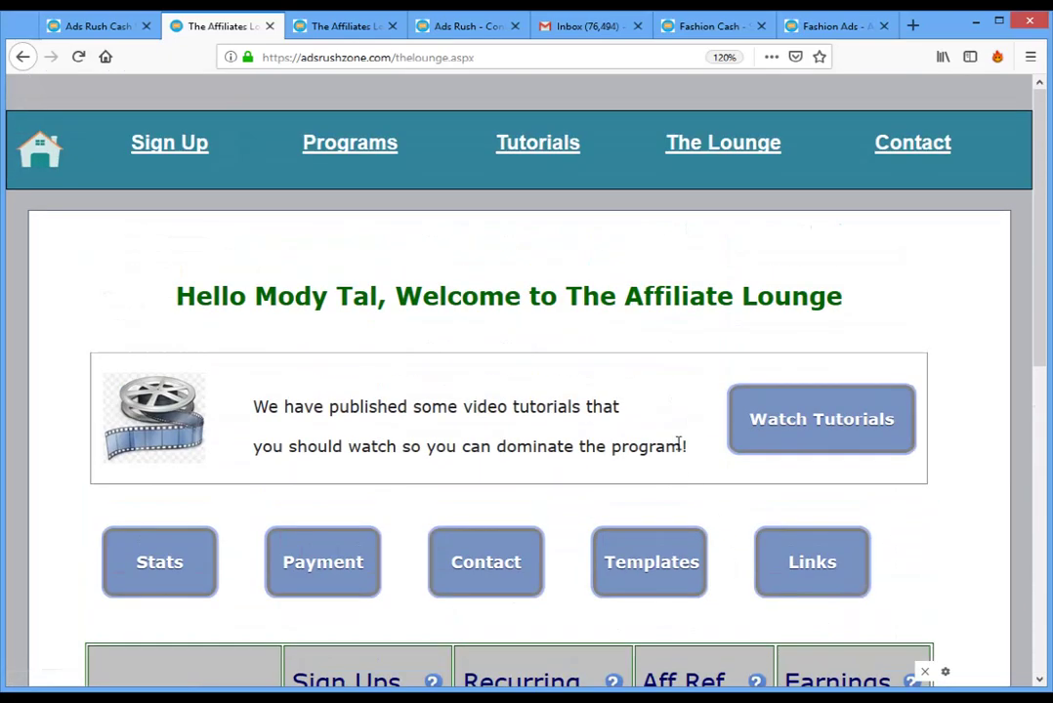
scroll(545, 453, down, 6)
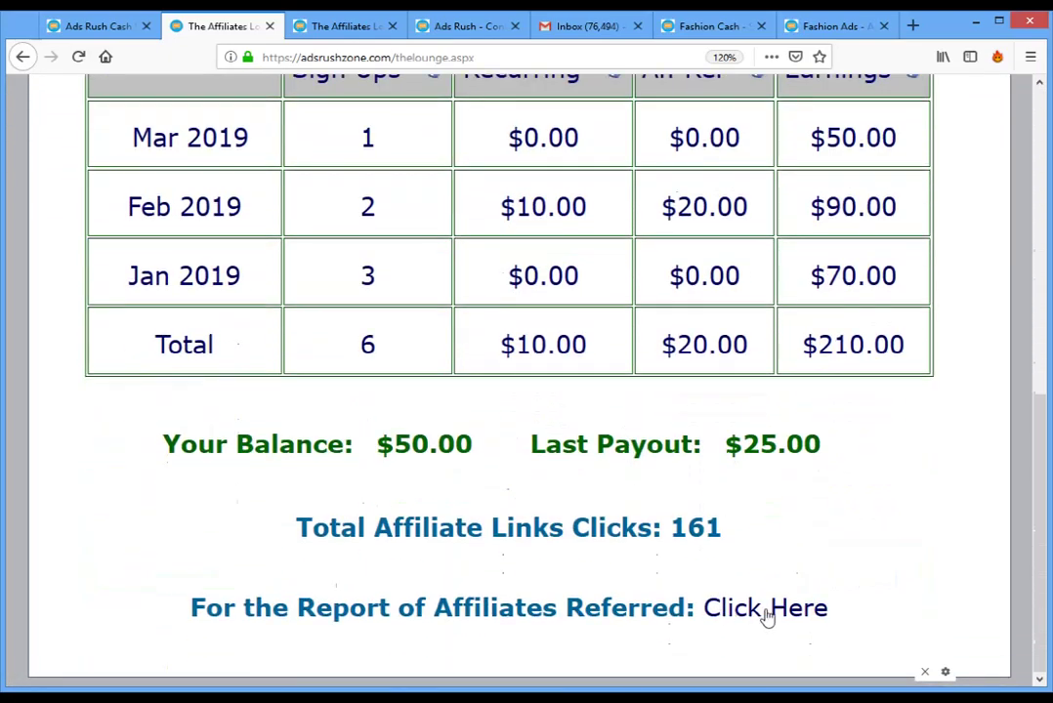
Step: Log in to the referred affiliates report with the saved username and account password
click(766, 609)
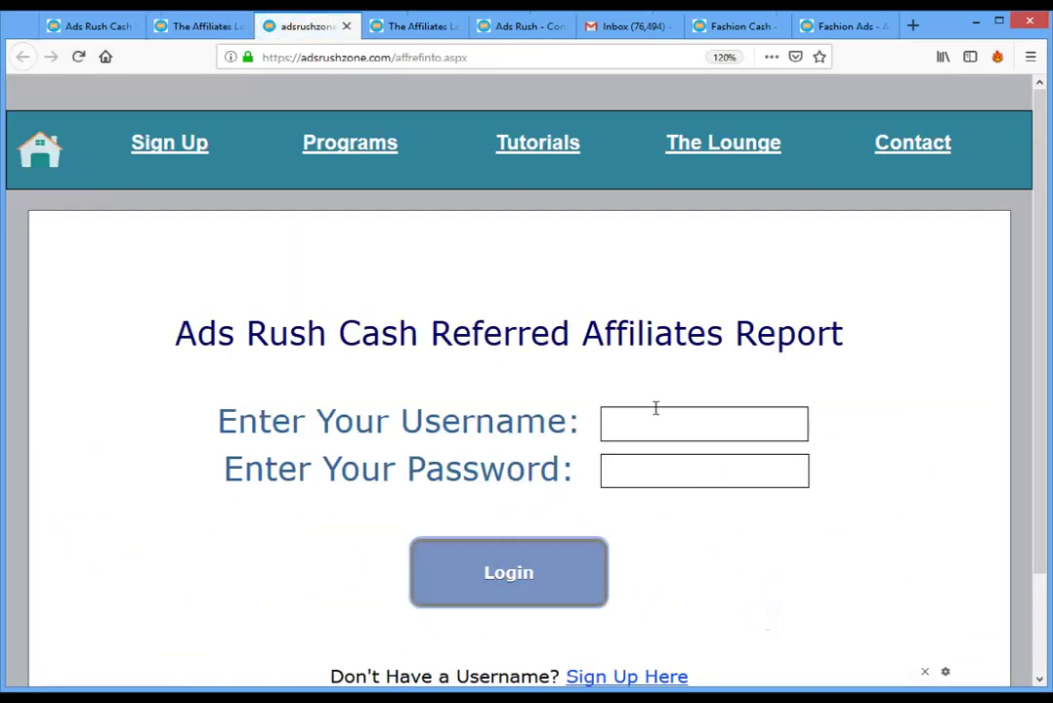
click(693, 425)
text(ta)
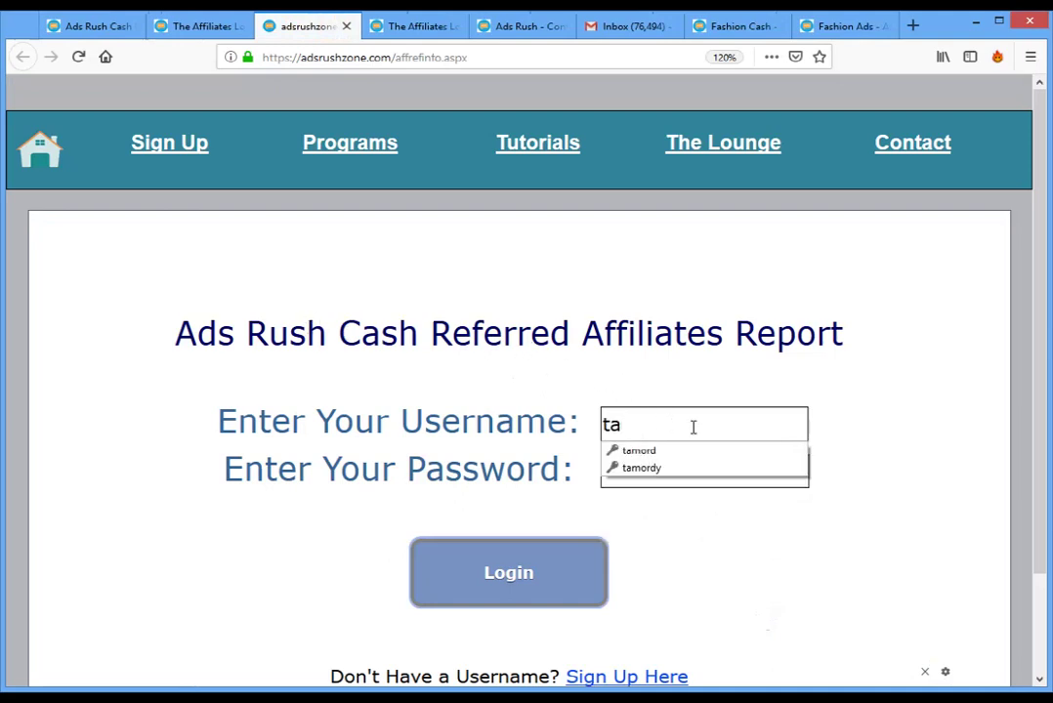
text(m)
key(BackSpace)
key(BackSpace)
key(BackSpace)
text(tamordy)
key(Tab)
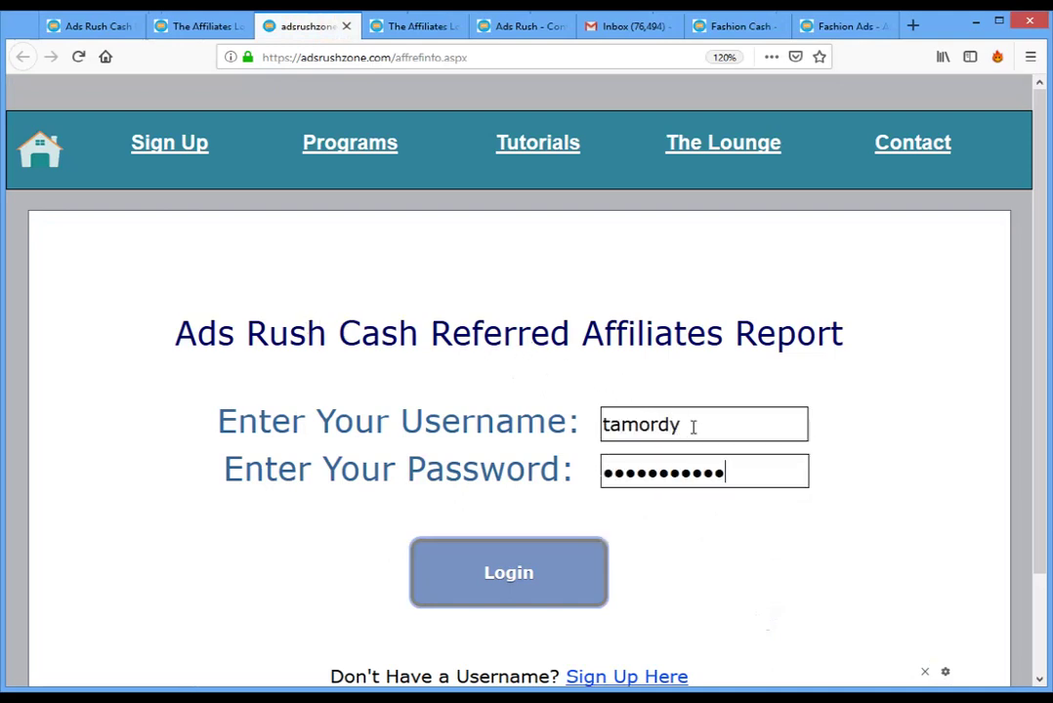
text(********)
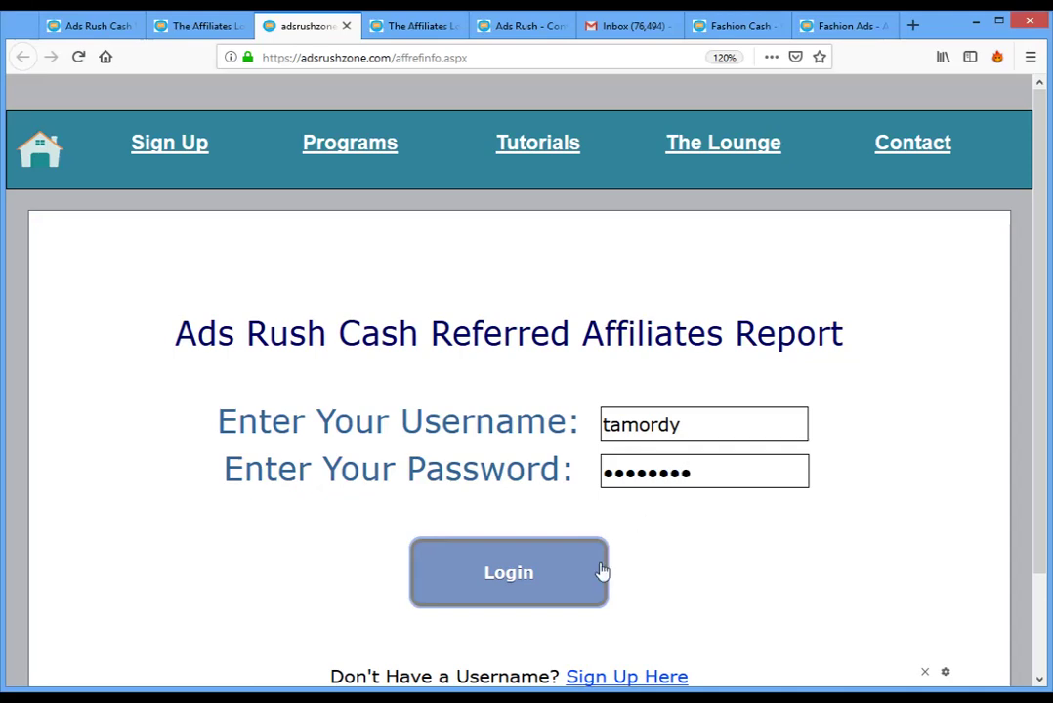
click(600, 573)
Step: Select a referred affiliate showing Approved status, $50.00 balance and $25.00 last payout
scroll(459, 471, down, 5)
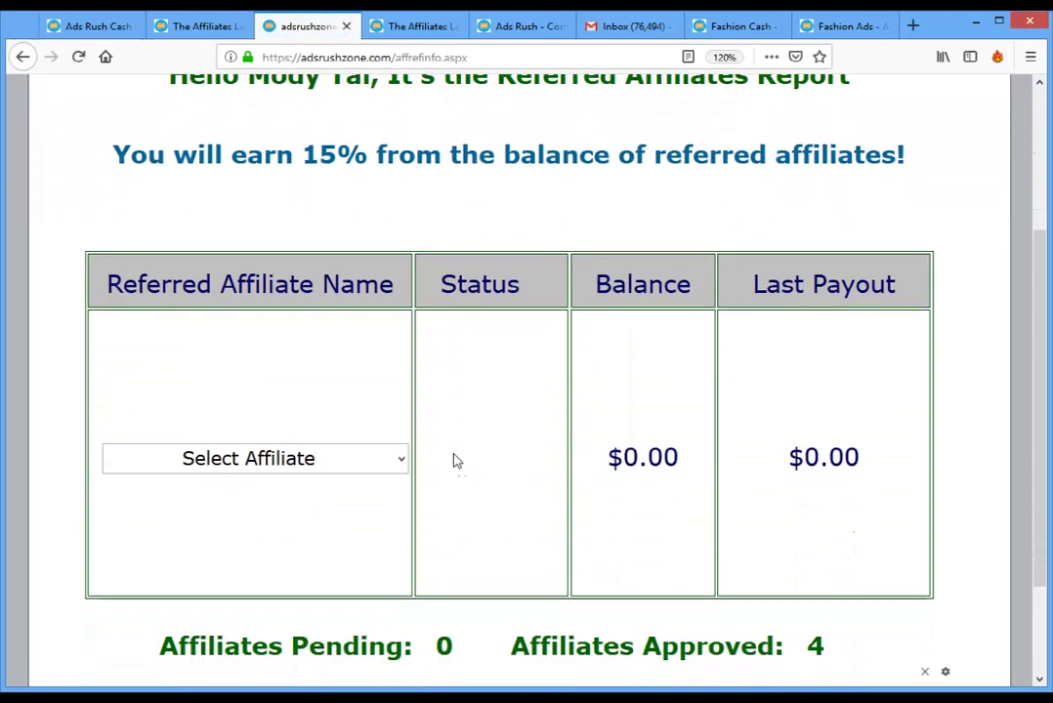
scroll(451, 455, up, 4)
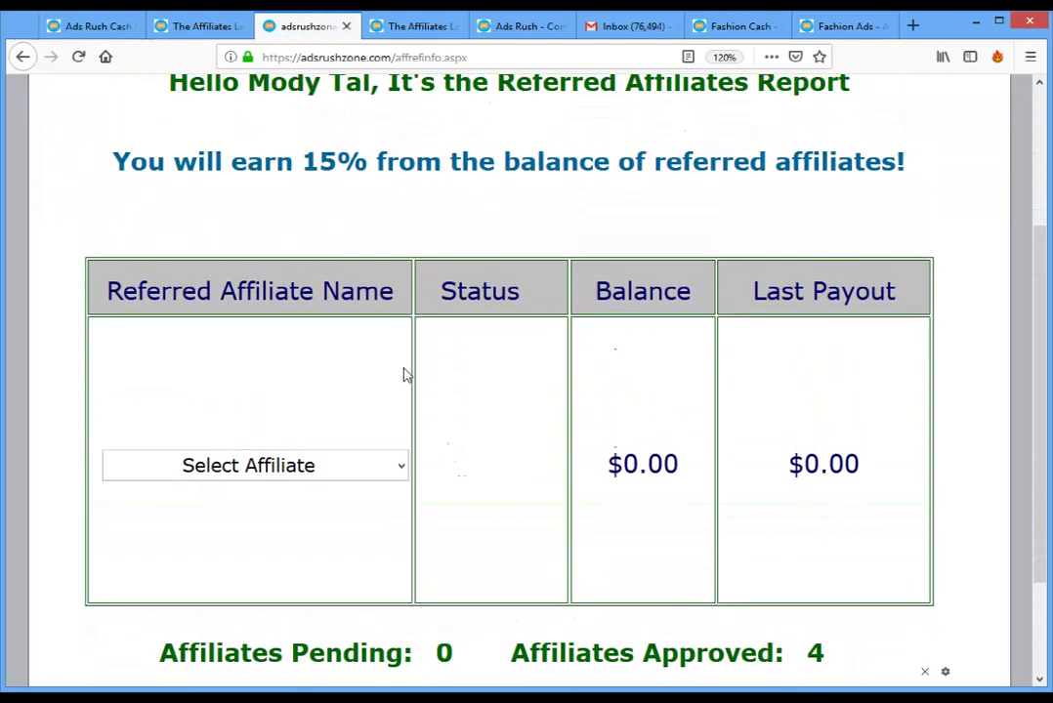
click(501, 61)
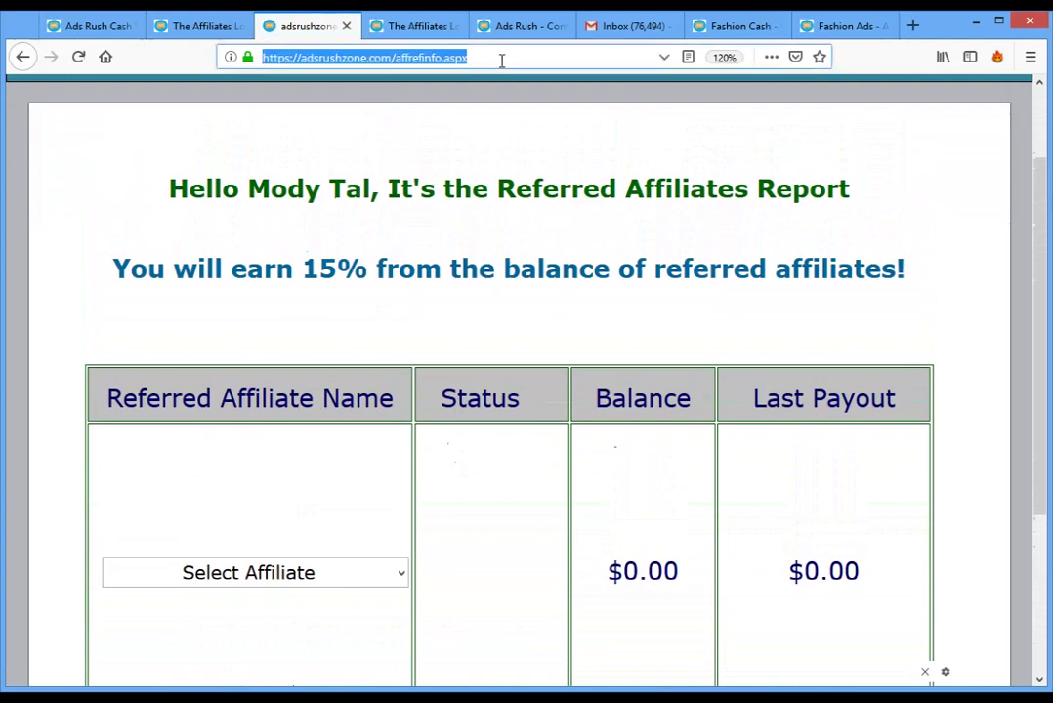
click(420, 211)
scroll(362, 408, down, 2)
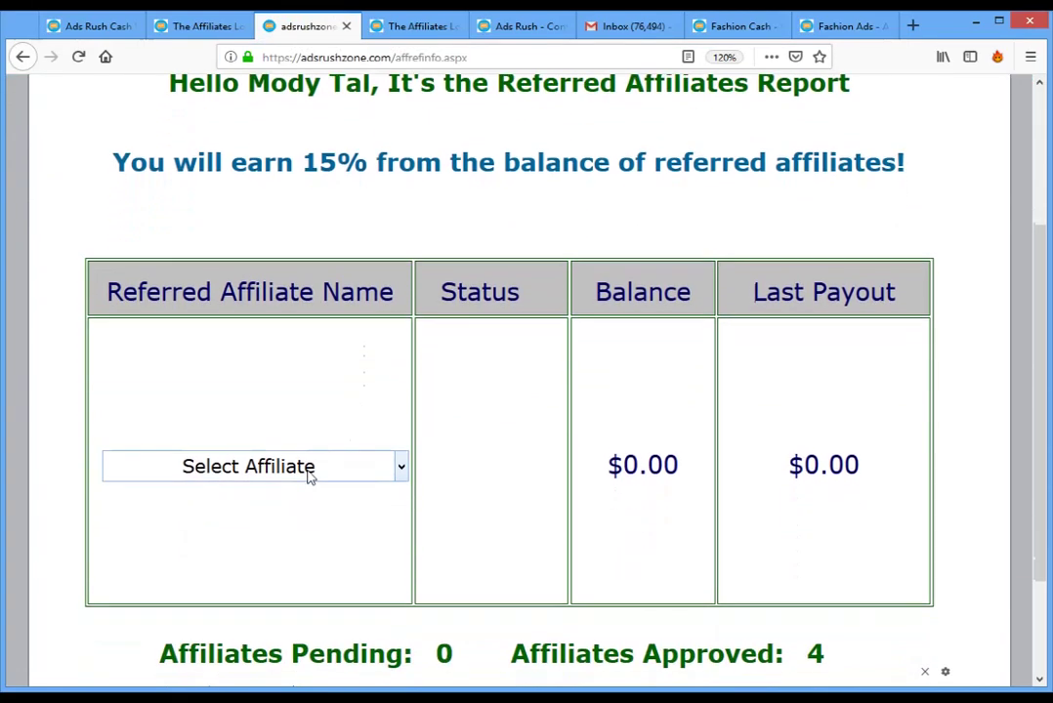
click(301, 468)
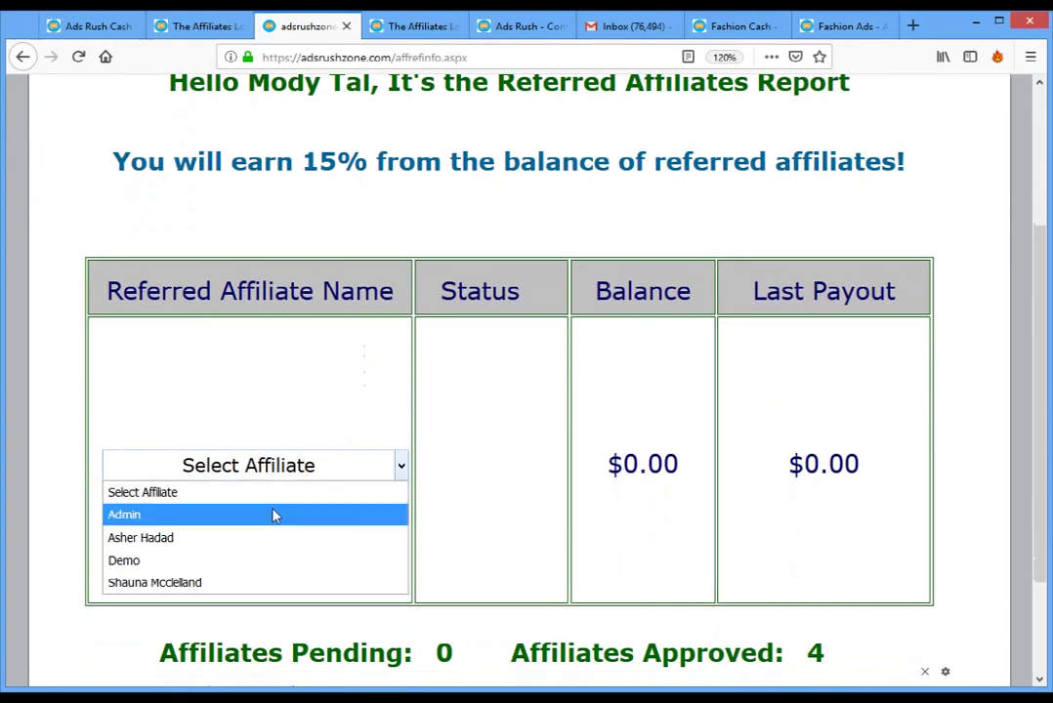
click(169, 537)
scroll(493, 490, down, 3)
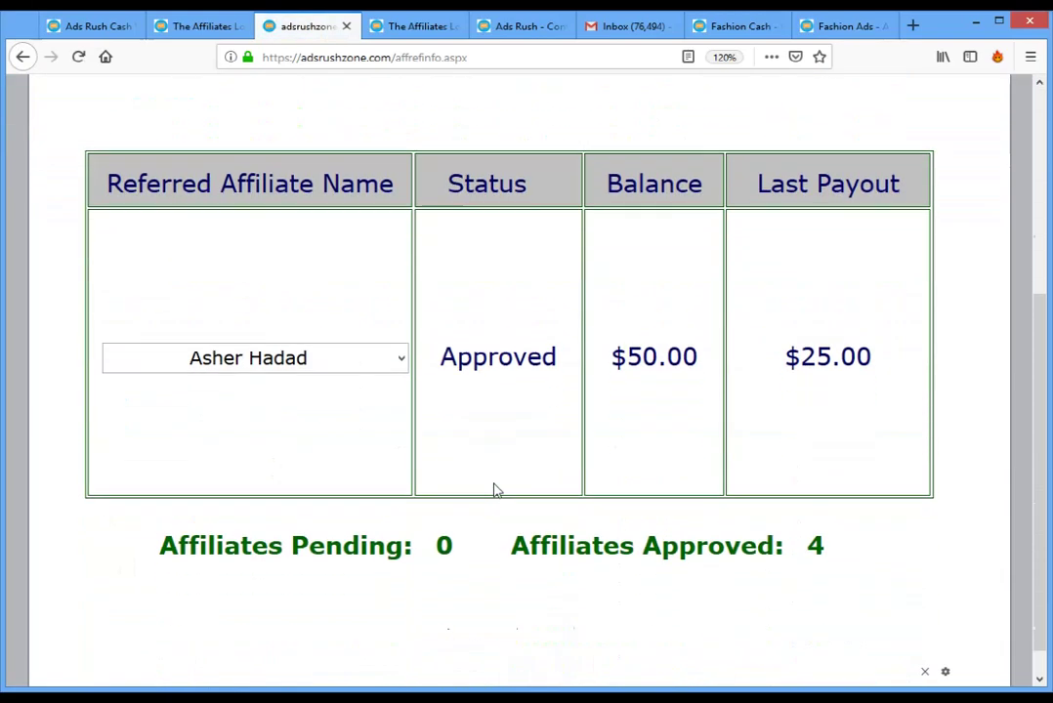
scroll(350, 327, up, 2)
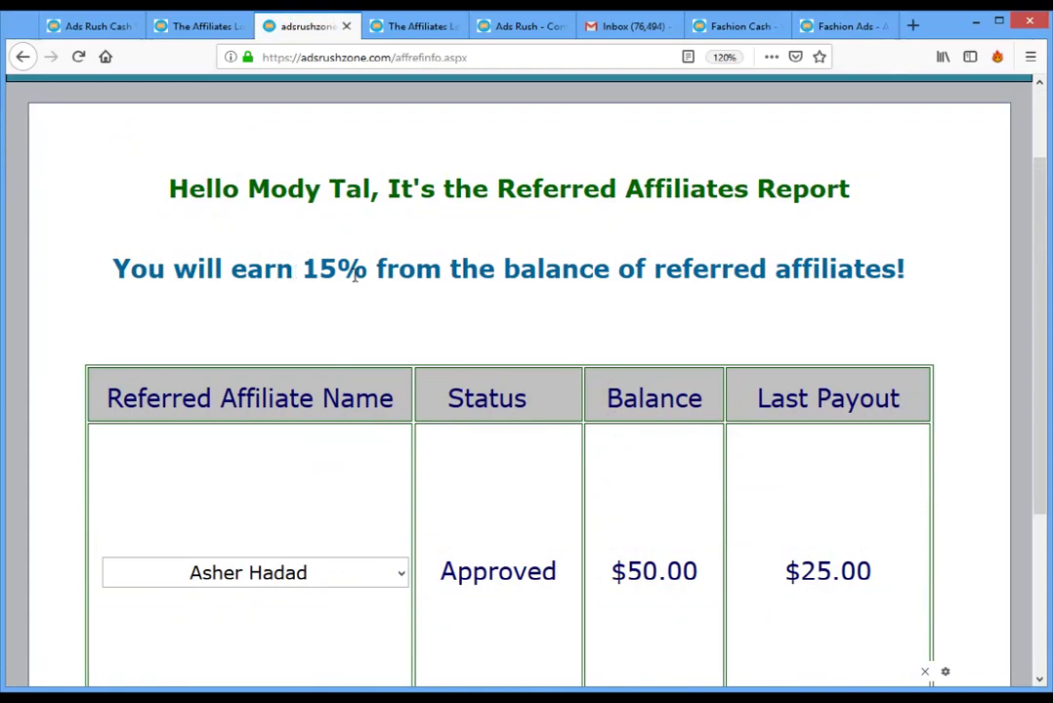
scroll(406, 421, down, 4)
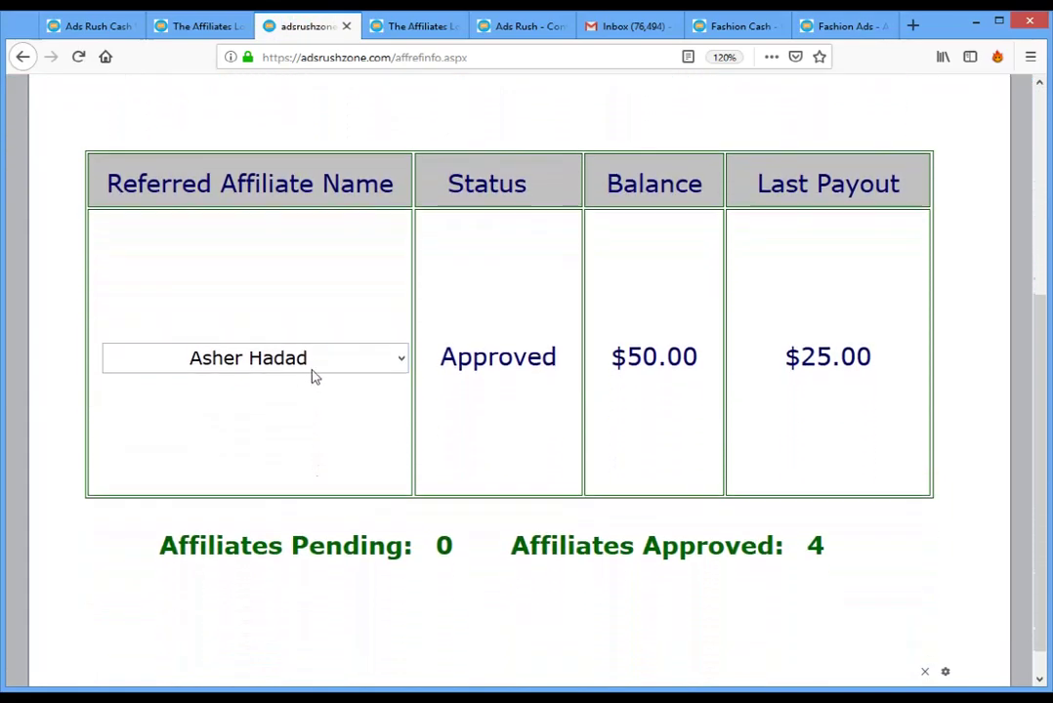
Step: Leave the affiliate selection unchanged and close the Fashion Ads tab
click(312, 364)
click(311, 363)
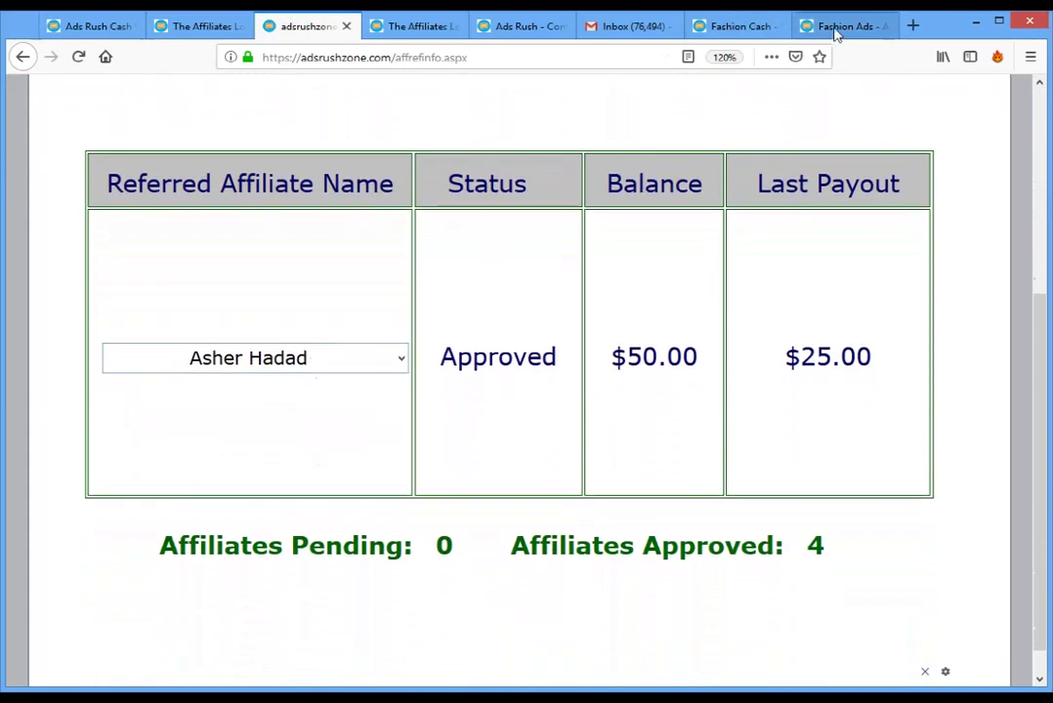
click(840, 28)
click(883, 28)
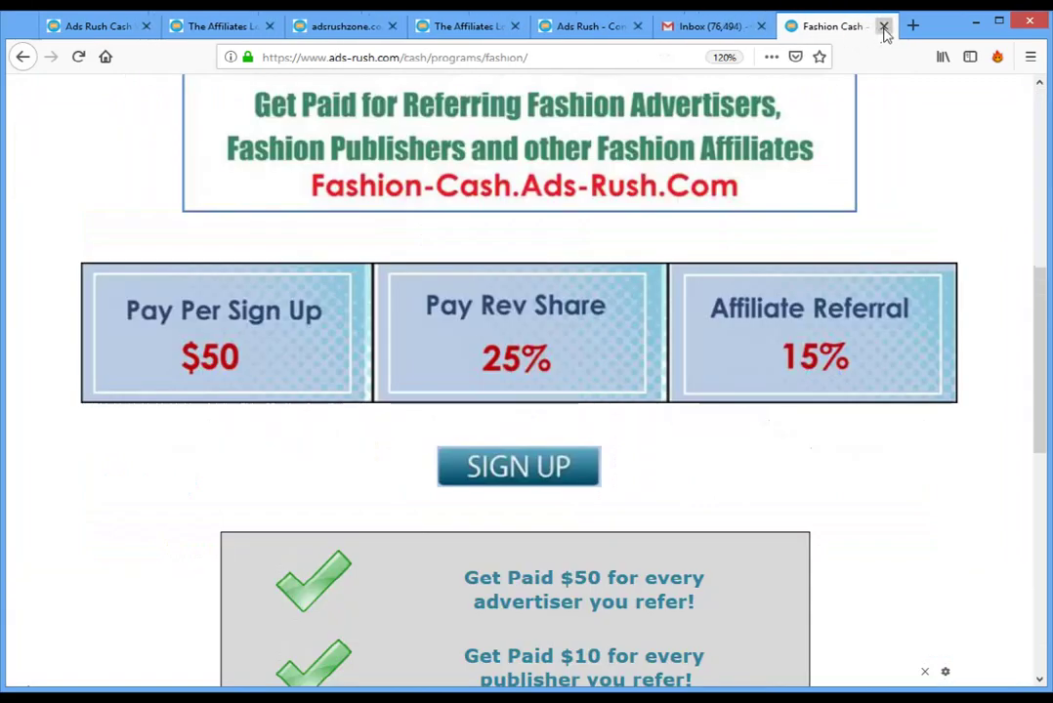
Step: Close the Fashion Cash tab and load google.com in the contact tab, fixing the wwww typo
click(884, 28)
click(720, 31)
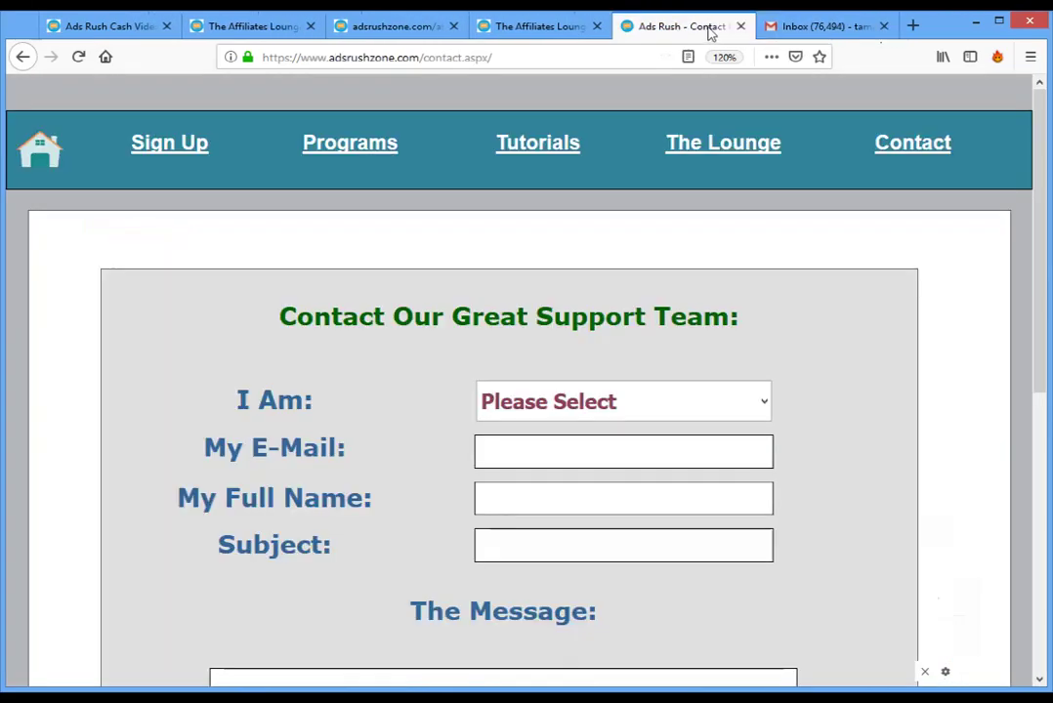
click(624, 59)
text(wwww.google.com)
key(Return)
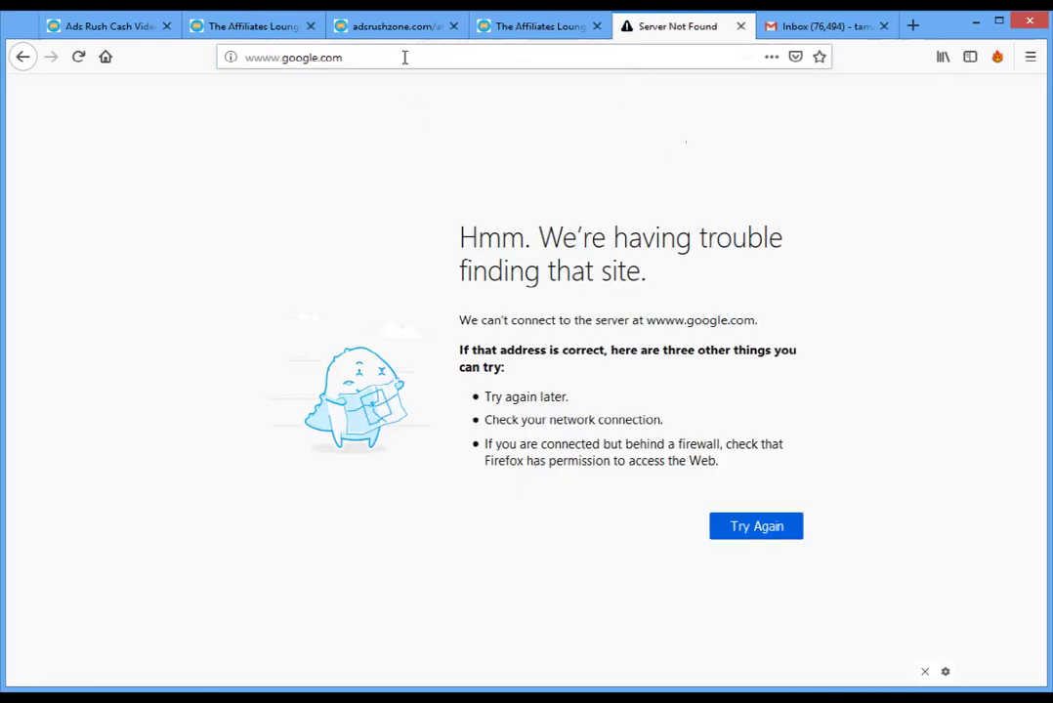
click(325, 57)
click(267, 57)
key(Return)
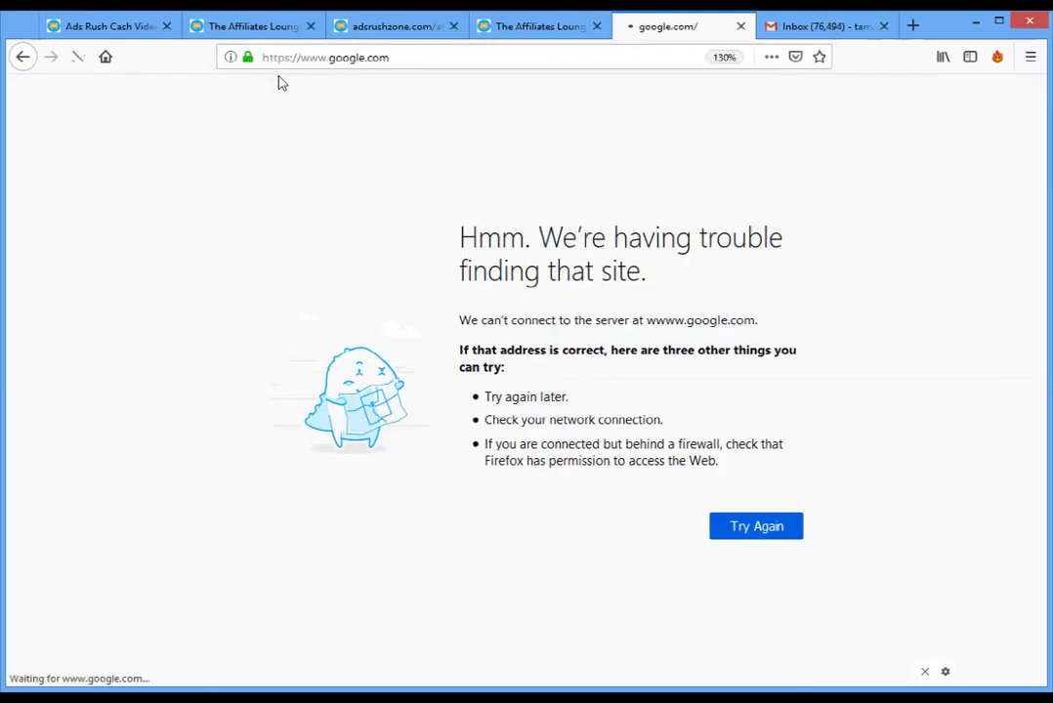
Step: Type 'fashion' into Google, then close that Google tab
text(fashion)
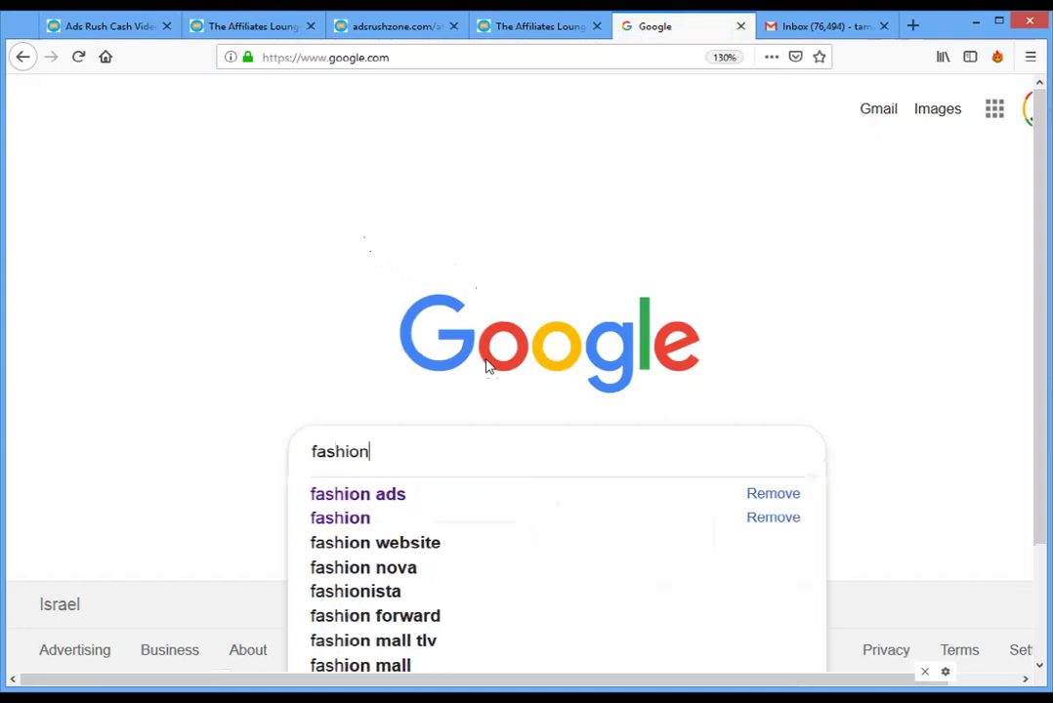
scroll(571, 418, down, 2)
scroll(533, 441, up, 2)
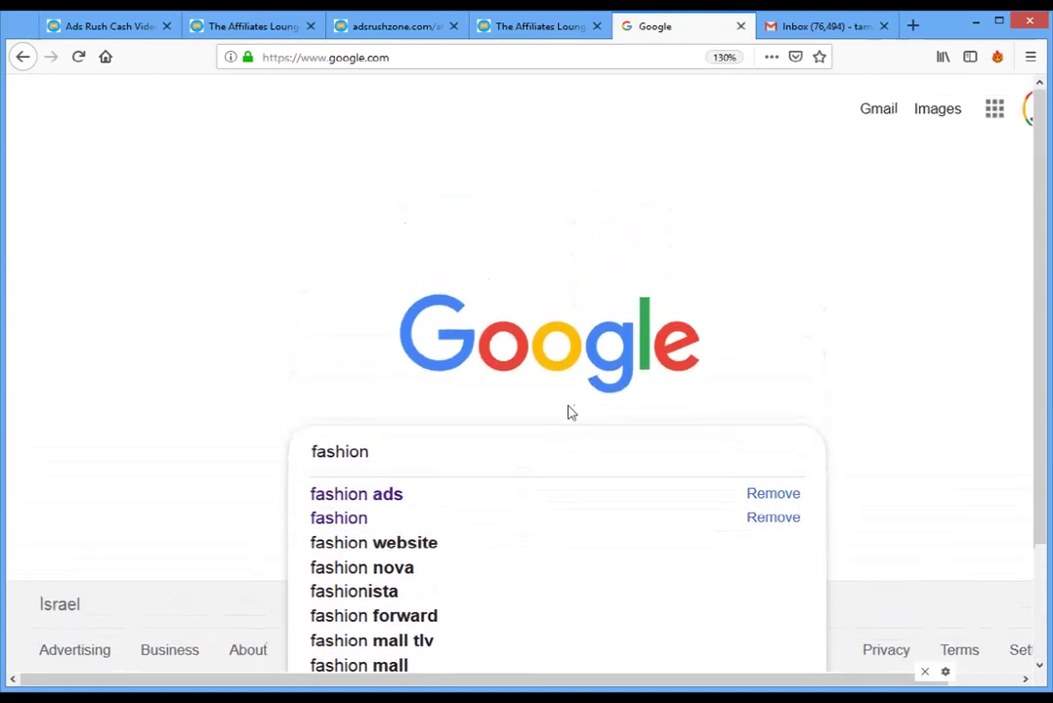
click(639, 54)
click(740, 26)
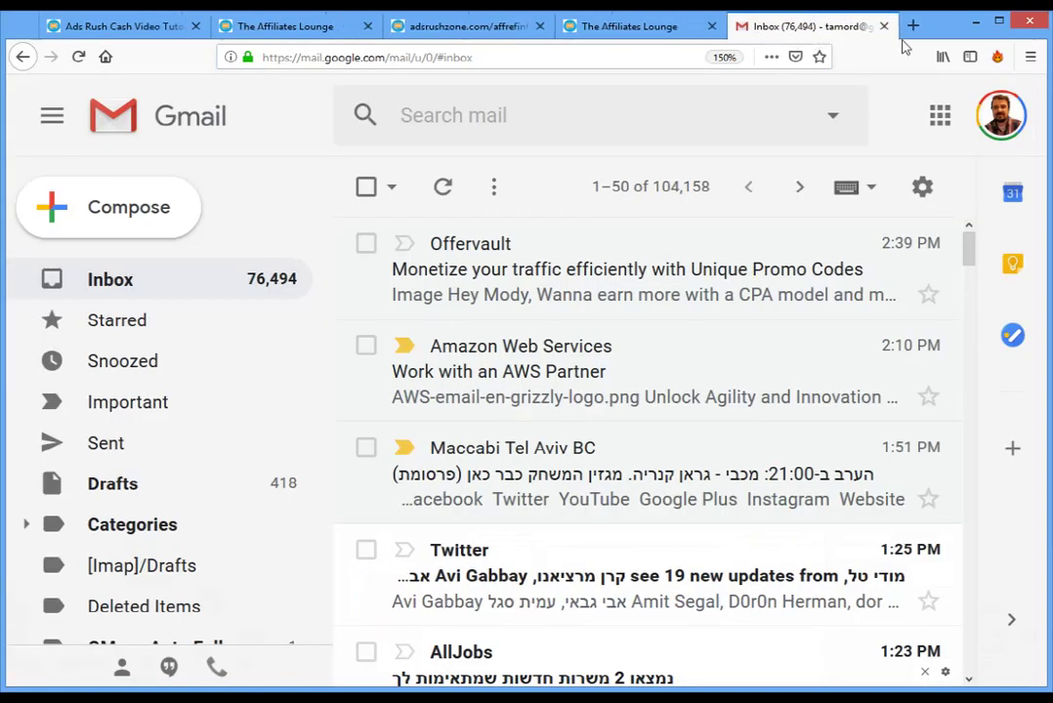
click(912, 29)
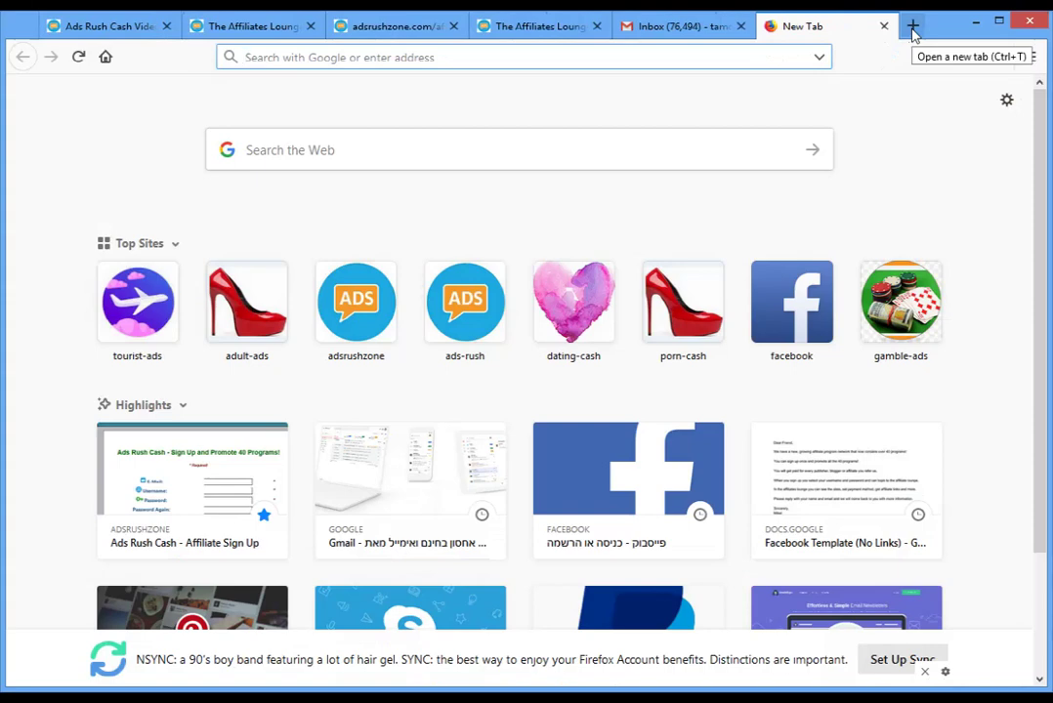
Step: Search 'fashion website directory' and open the fashionlistings.org result in a new tab
text(fashion web)
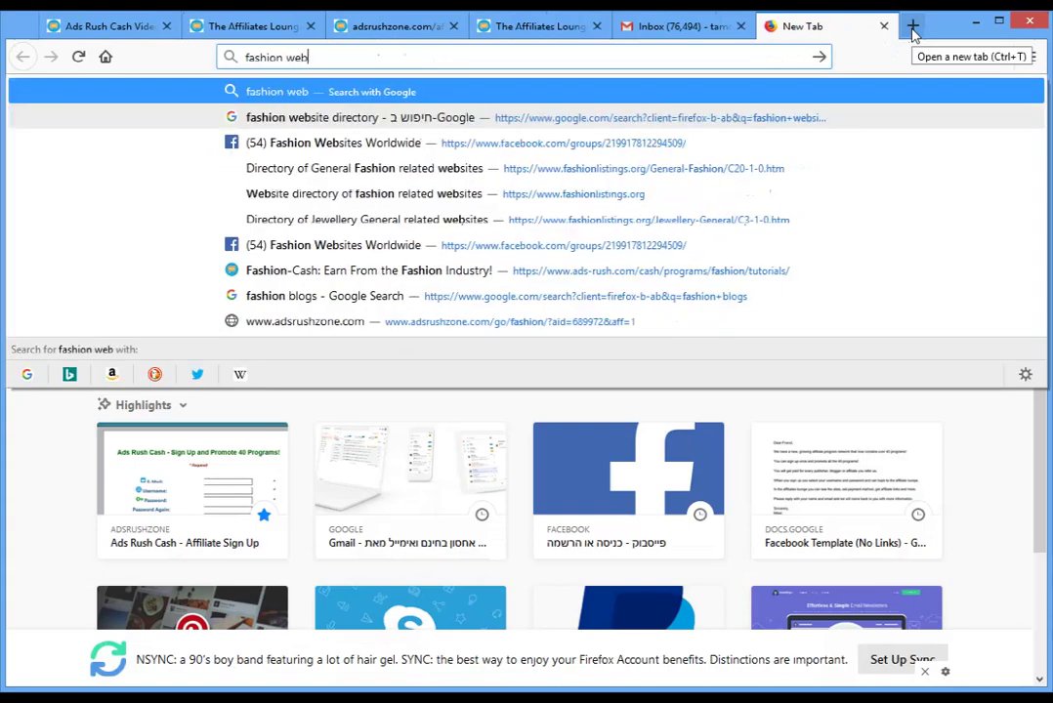
text(site directory)
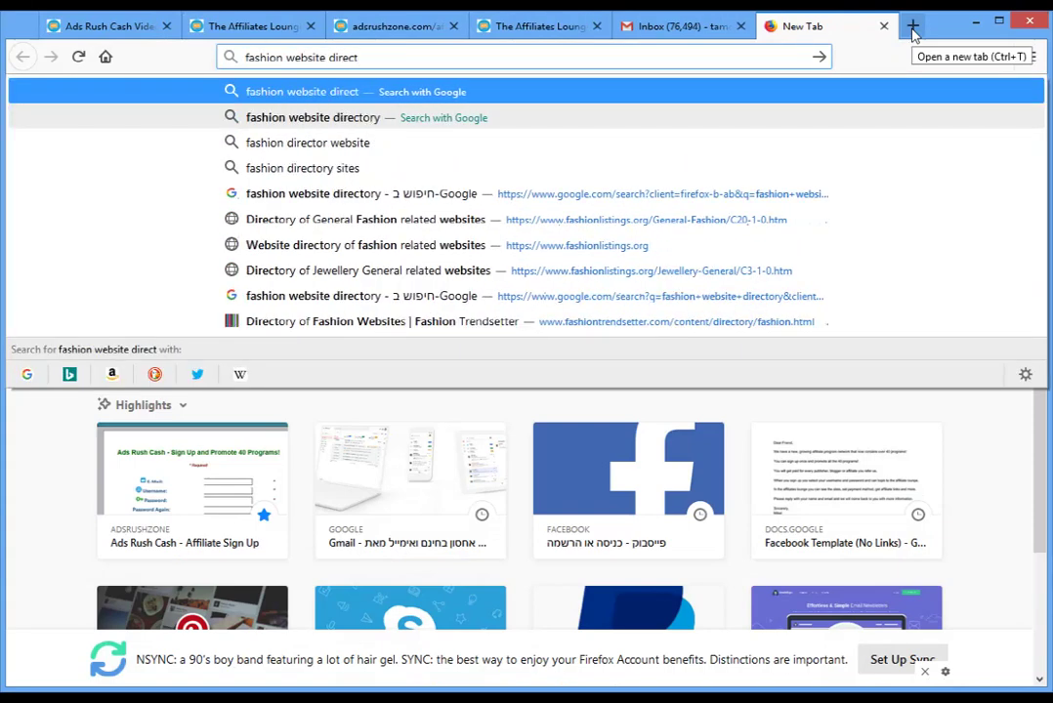
key(Return)
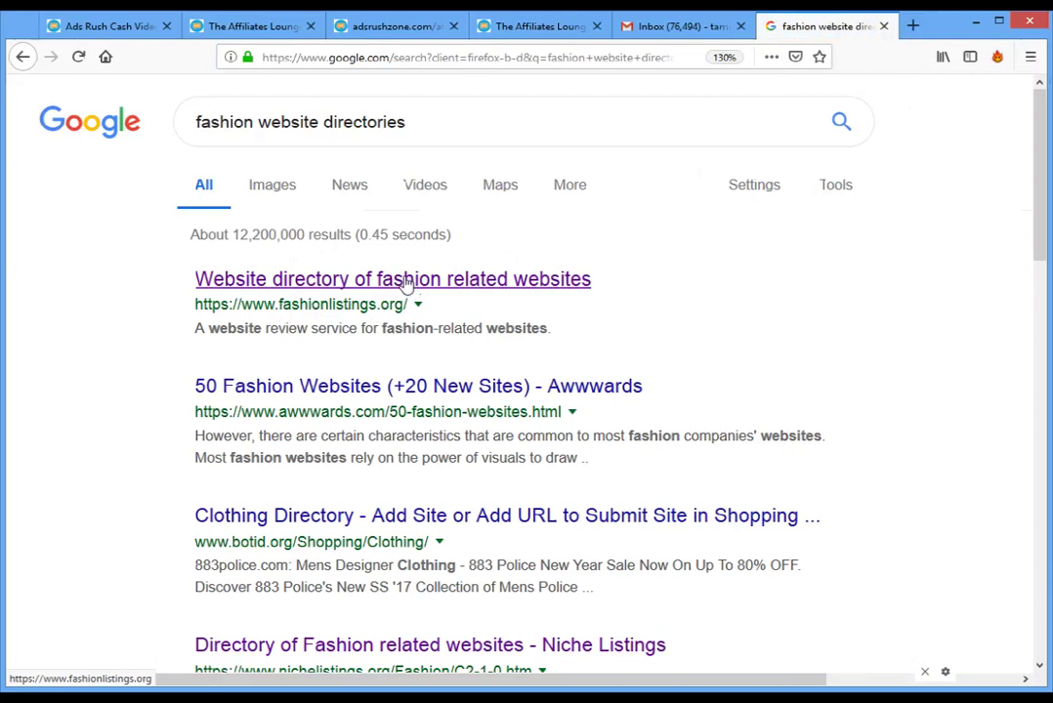
right_click(405, 281)
click(439, 290)
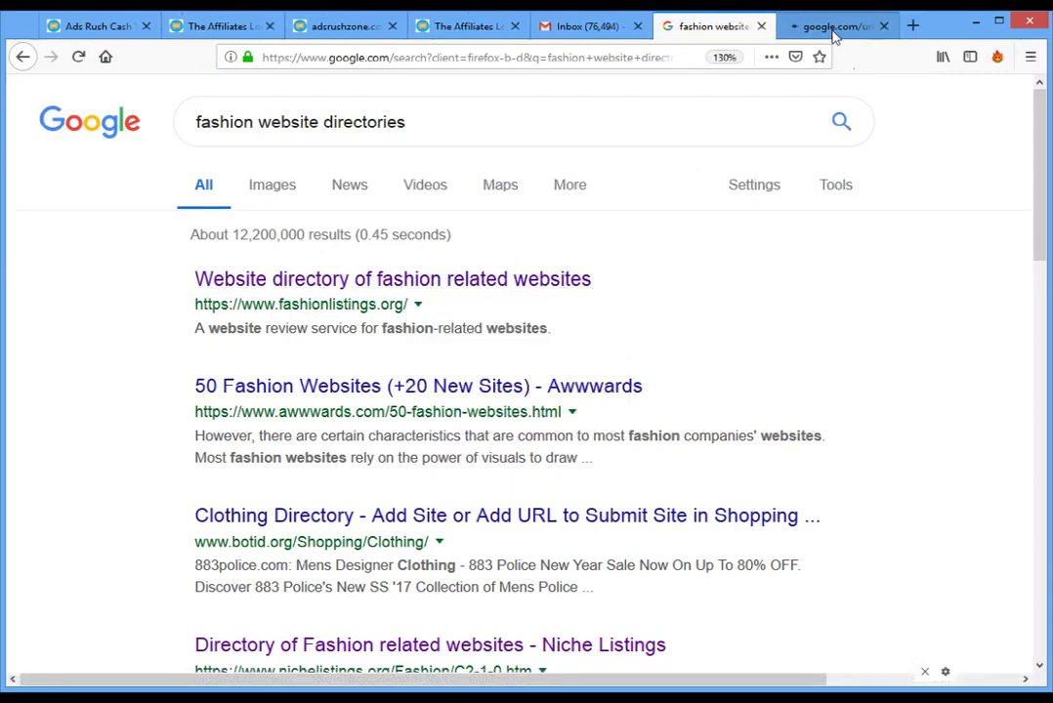
click(835, 32)
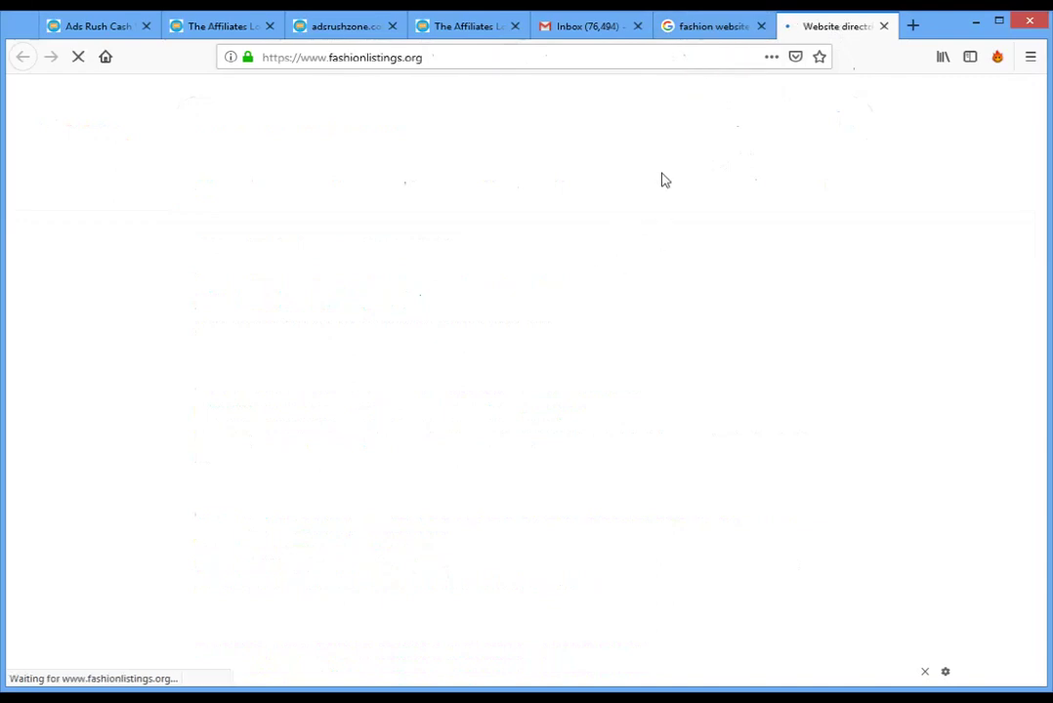
Step: Open the fashionlistings.org directory's contact page
click(701, 29)
click(826, 27)
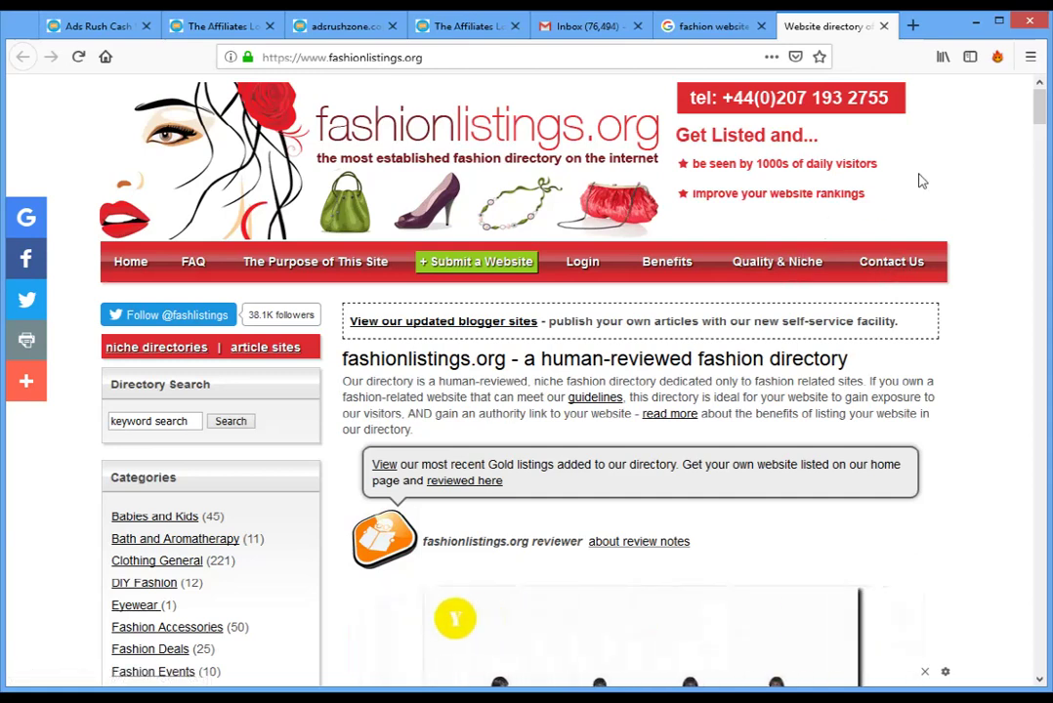
click(876, 267)
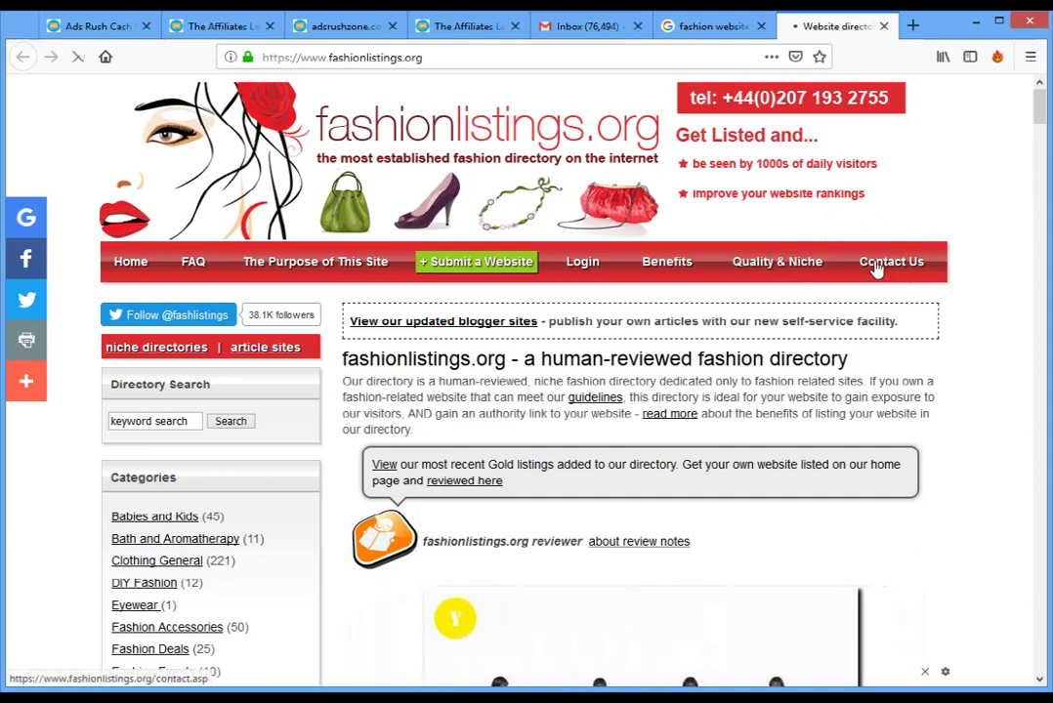
scroll(430, 445, down, 3)
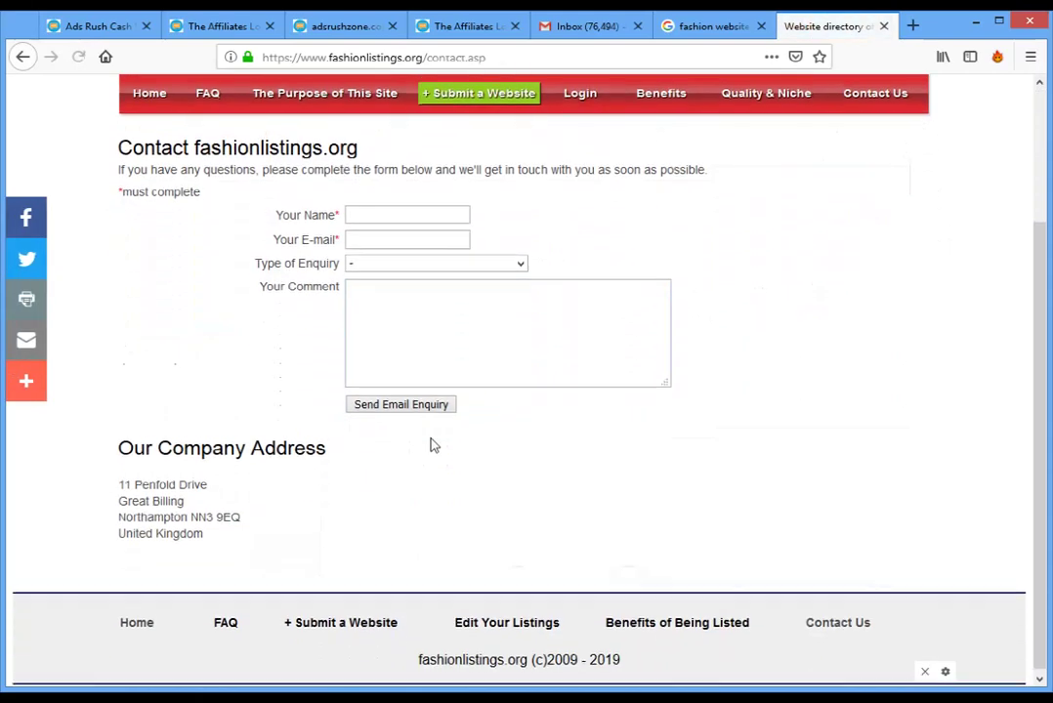
scroll(412, 437, up, 2)
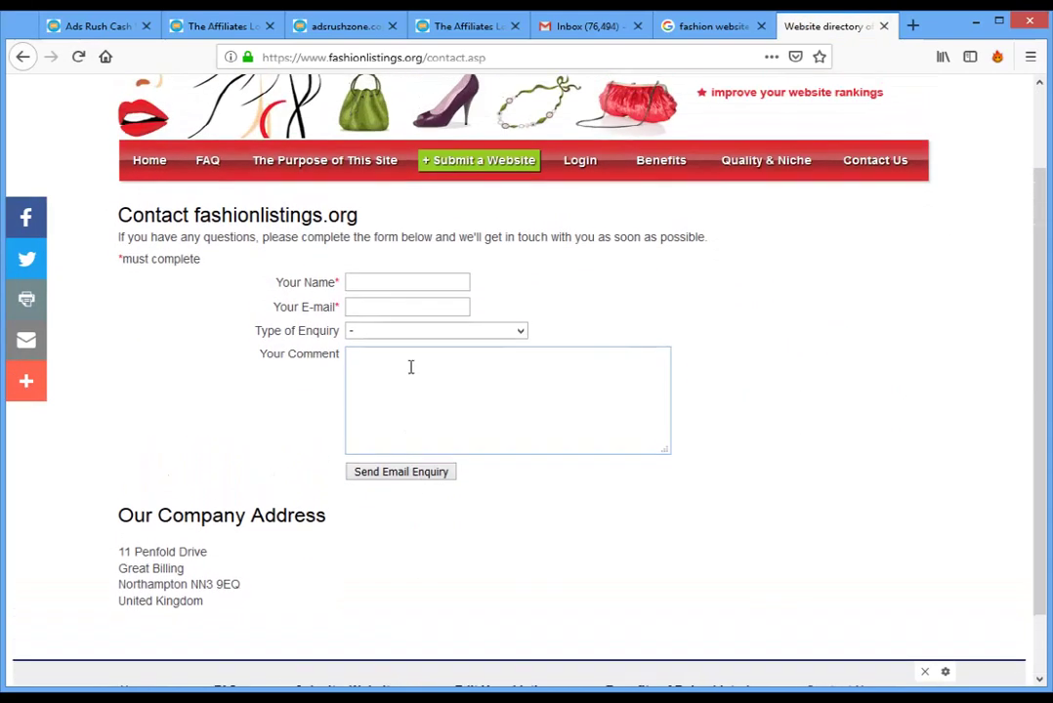
Step: Fill in the sender's full name and e-mail and choose Other as the enquiry type
click(390, 297)
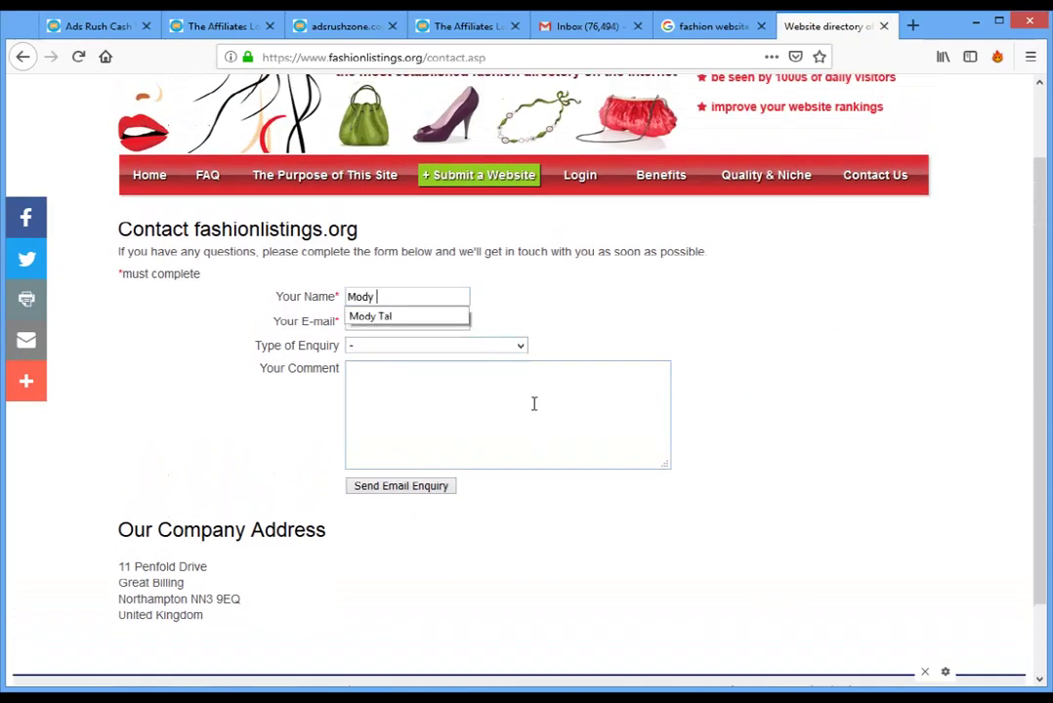
key(Tab)
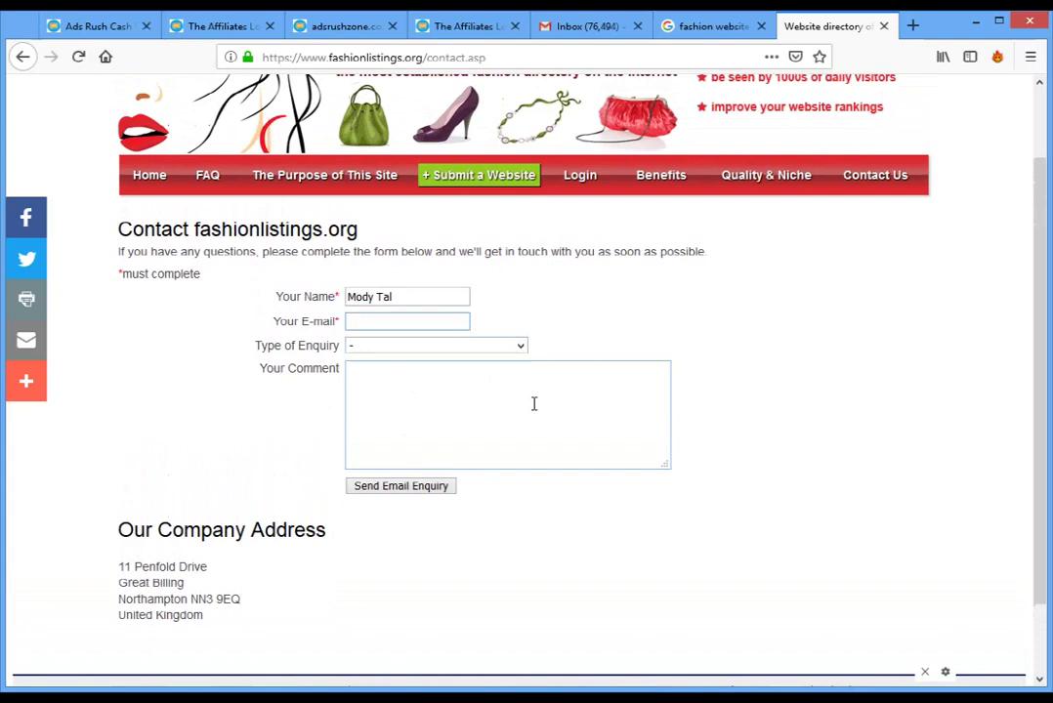
text(mody)
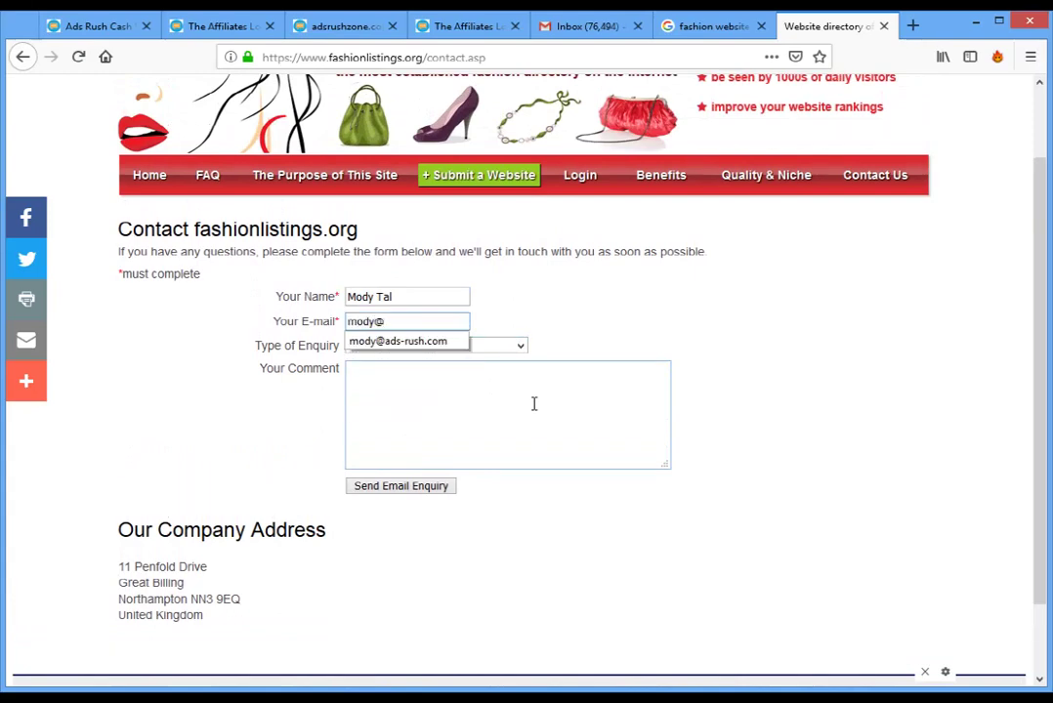
text(@)
key(Down)
key(Tab)
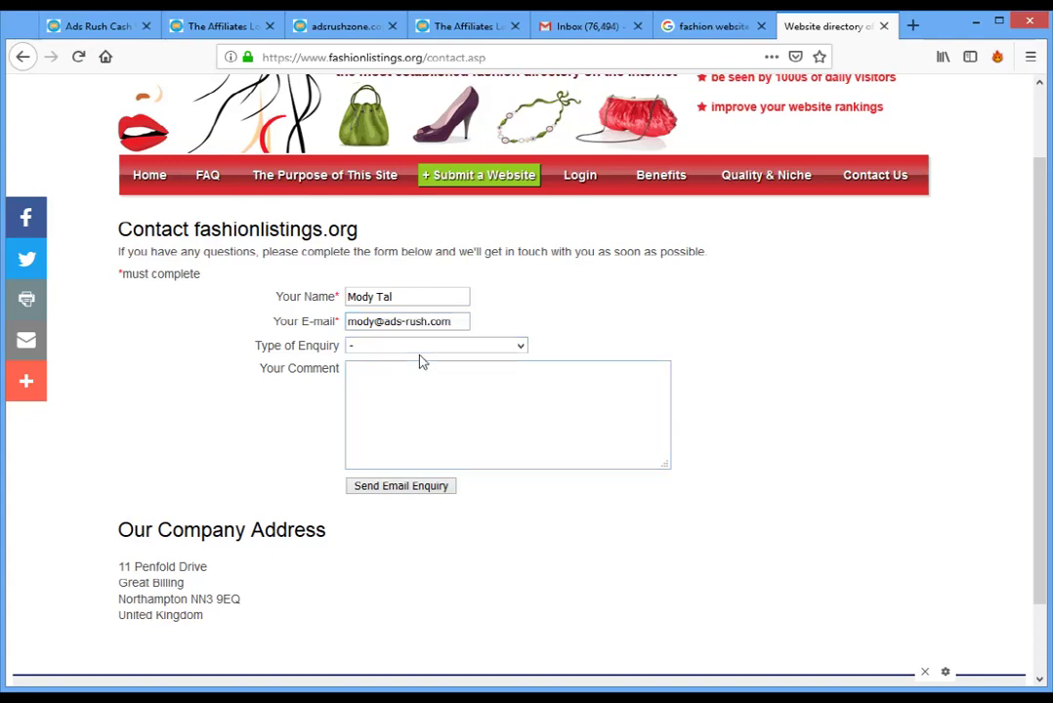
click(421, 346)
click(394, 458)
click(411, 453)
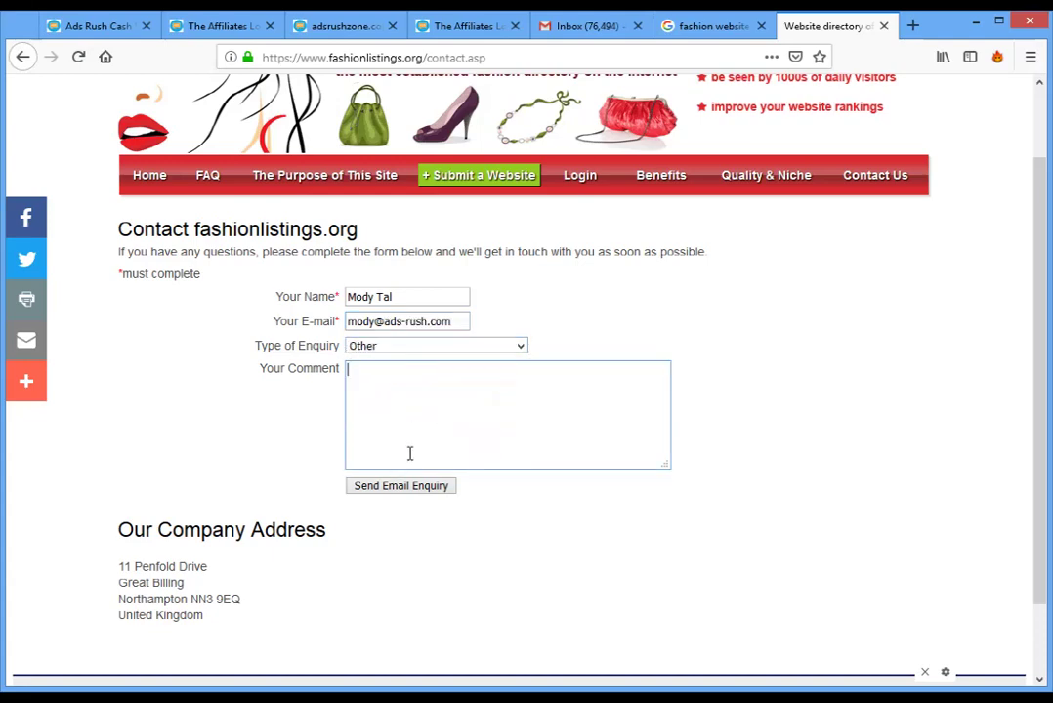
Step: Copy the Affiliates Lounge fashion template and paste it into Your Comment
click(463, 34)
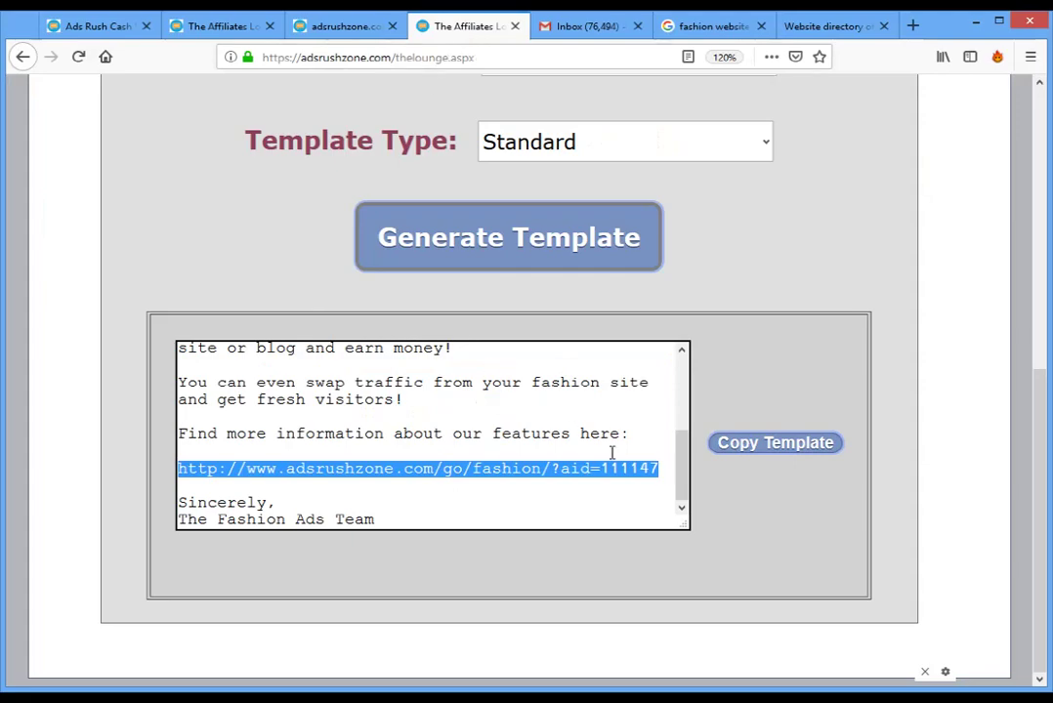
scroll(625, 439, up, 3)
scroll(797, 308, up, 5)
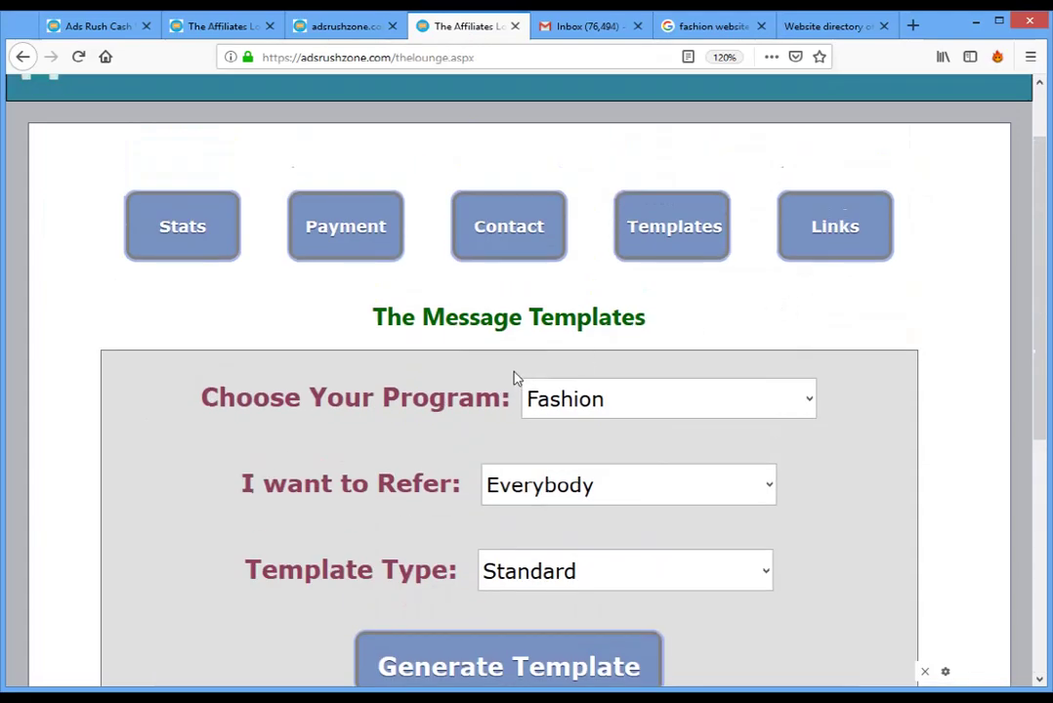
scroll(517, 377, down, 5)
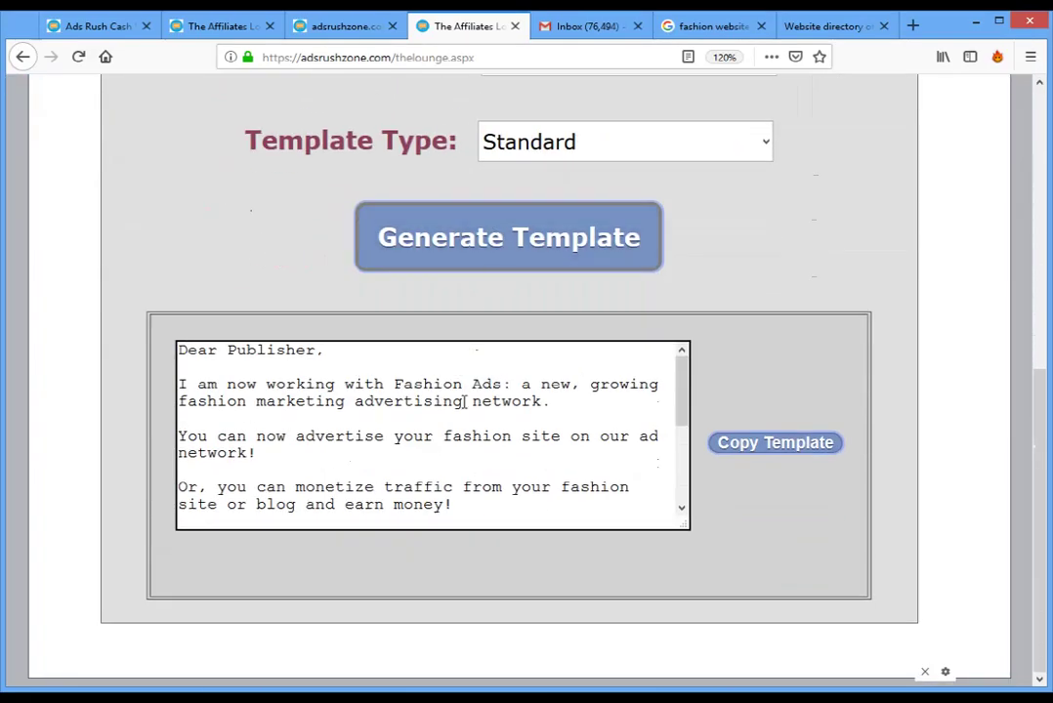
click(465, 400)
key(ctrl+a)
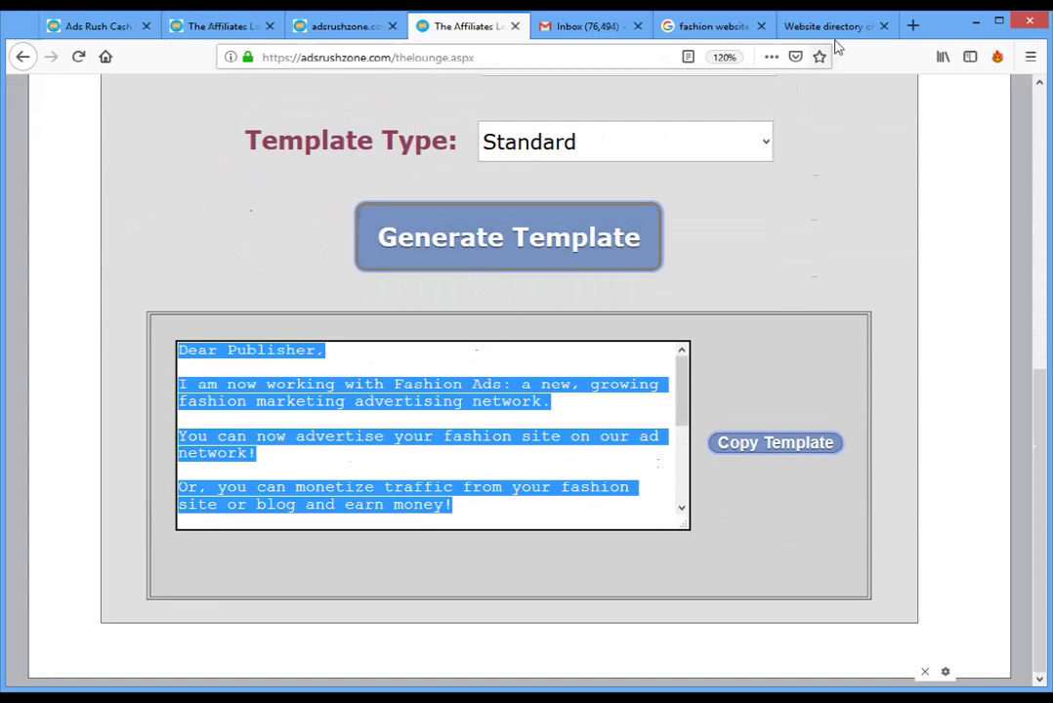
click(825, 27)
key(ctrl+v)
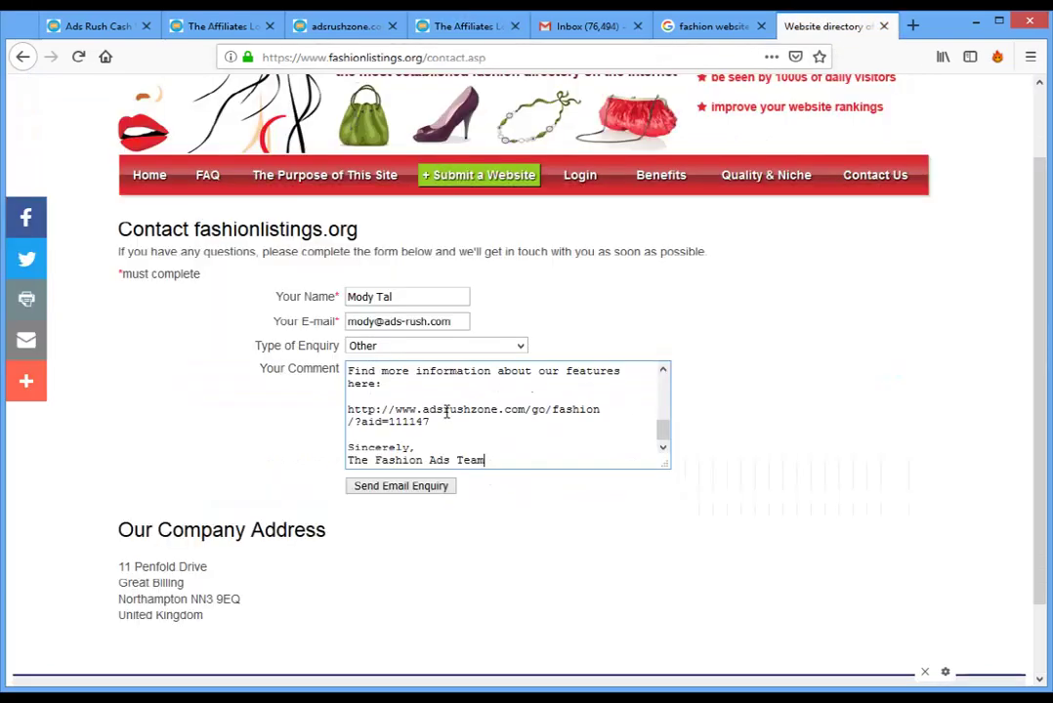
Step: Send the email enquiry and dismiss the sent confirmation
click(718, 26)
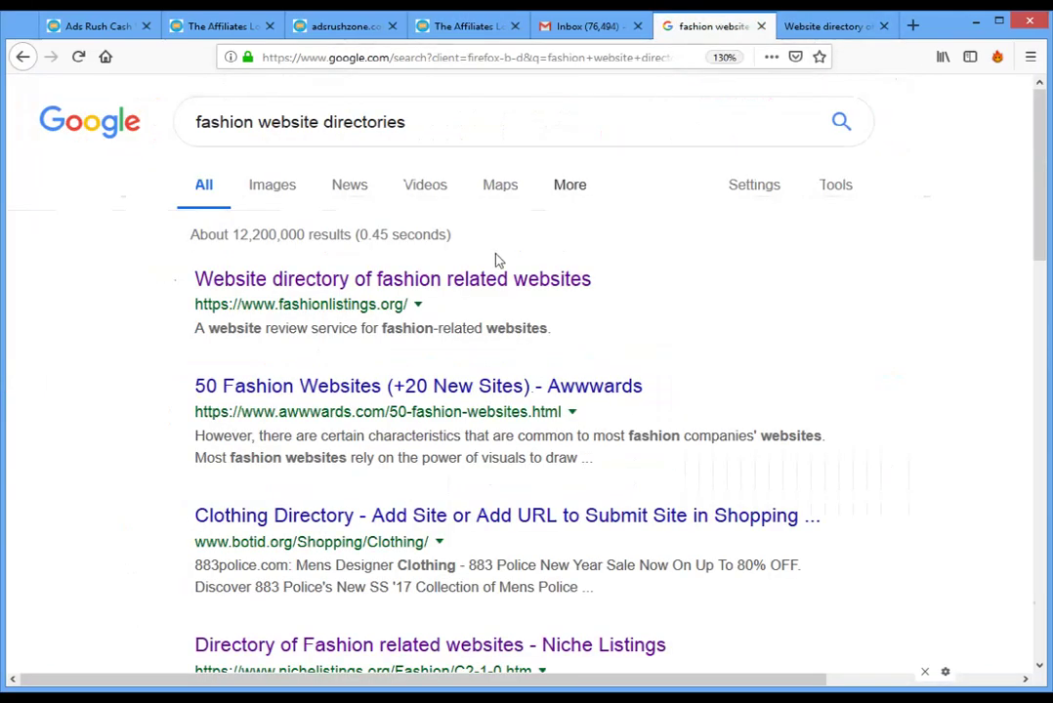
scroll(416, 324, down, 2)
scroll(416, 340, down, 4)
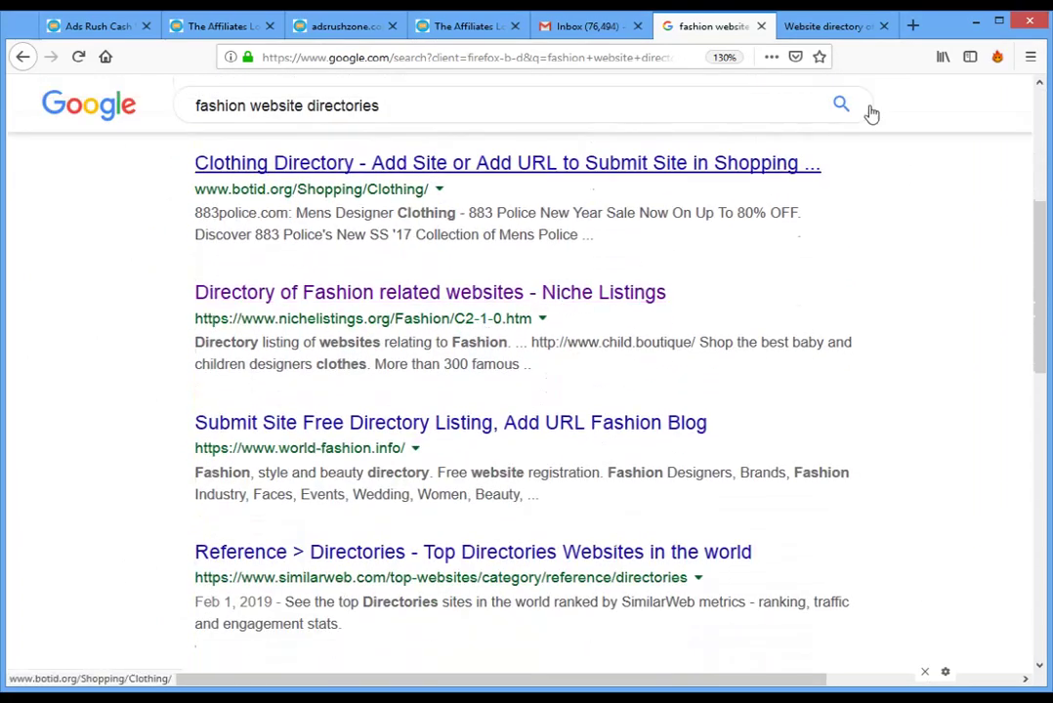
click(821, 30)
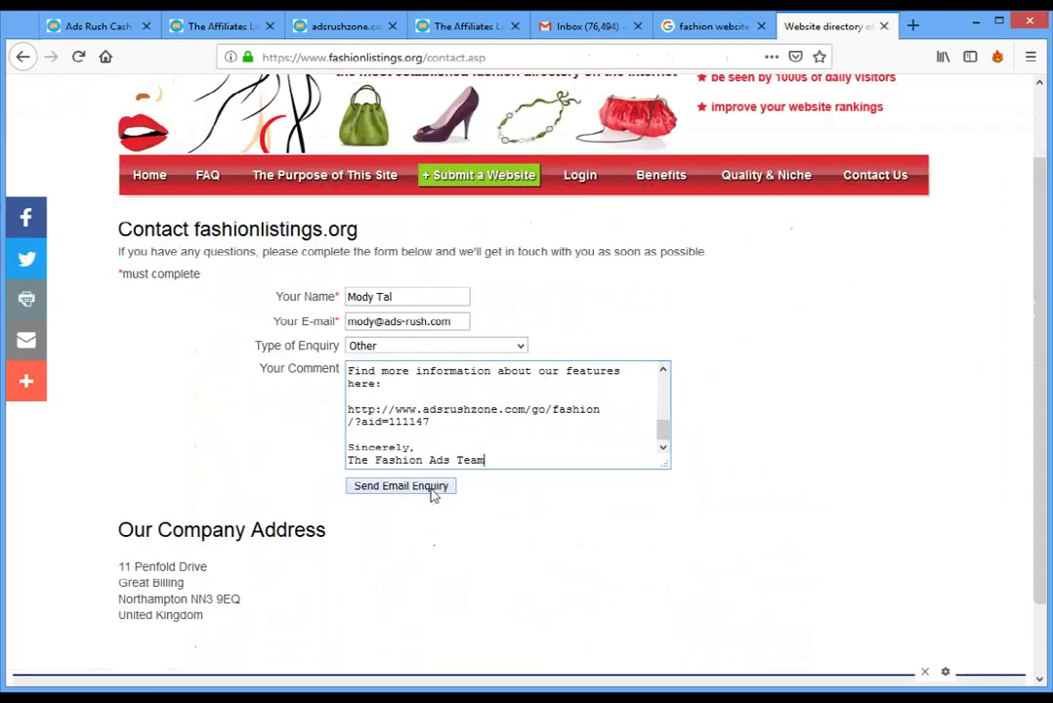
click(396, 487)
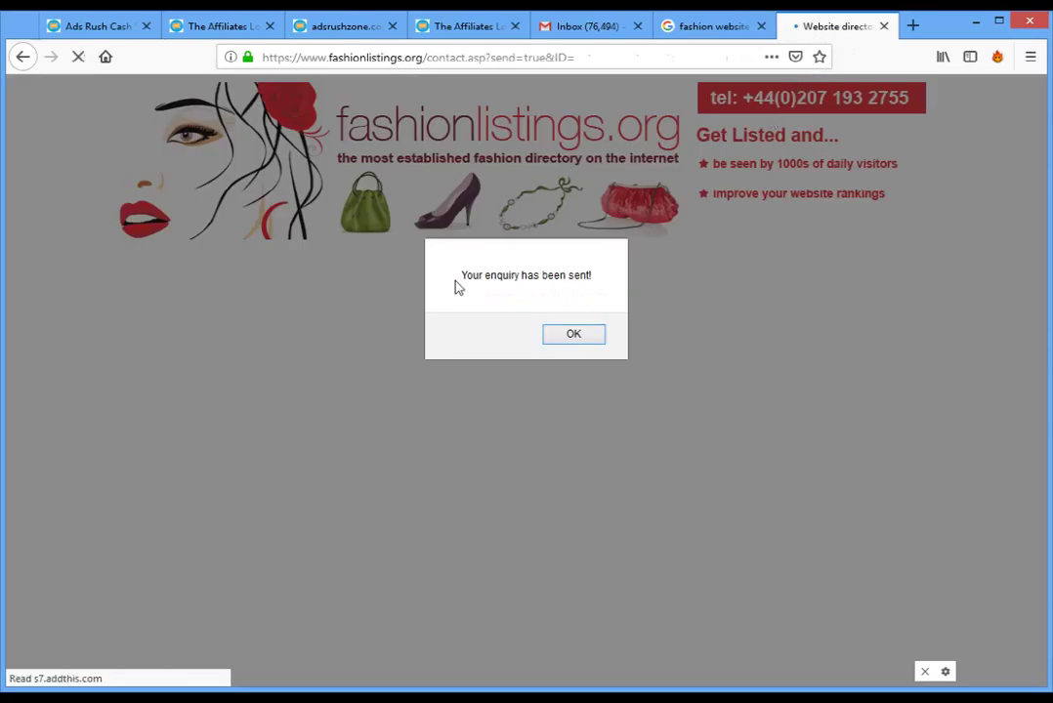
click(566, 334)
Step: Close fashionlistings.org and open the world-fashion.info directory result in a new tab
click(884, 26)
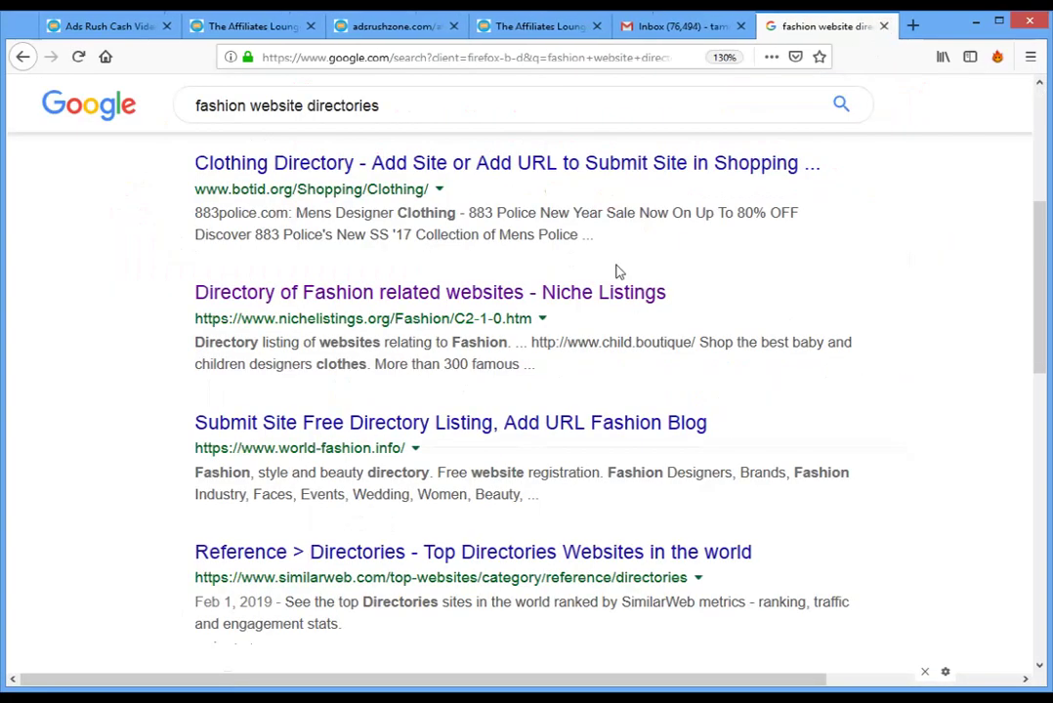
scroll(477, 310, down, 2)
scroll(353, 282, up, 1)
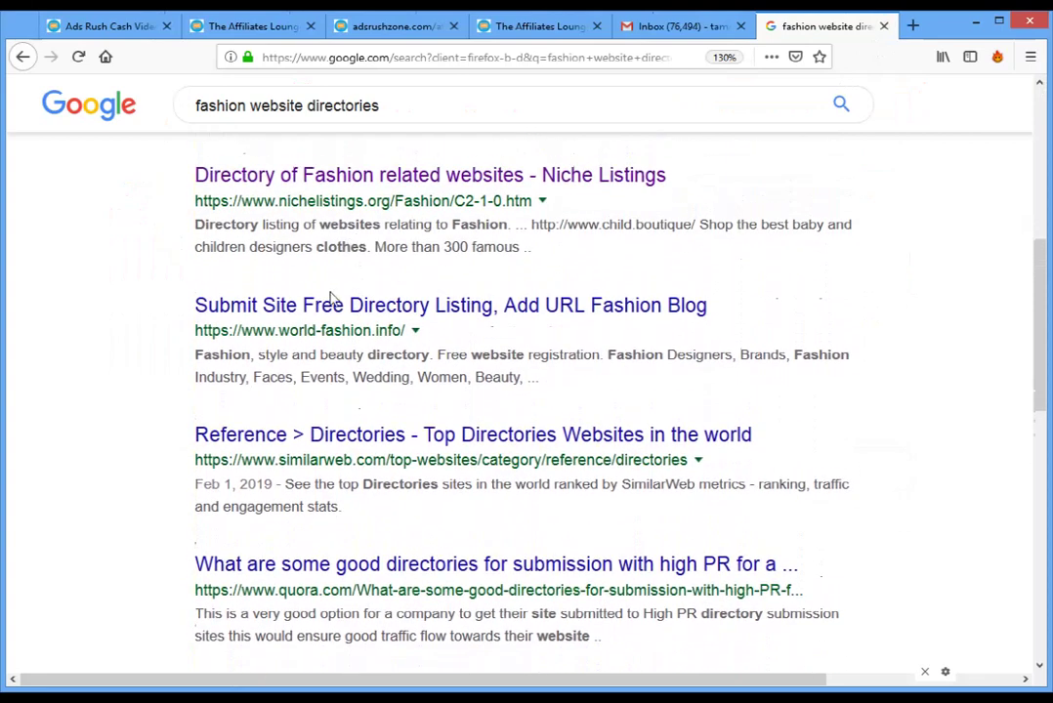
right_click(332, 309)
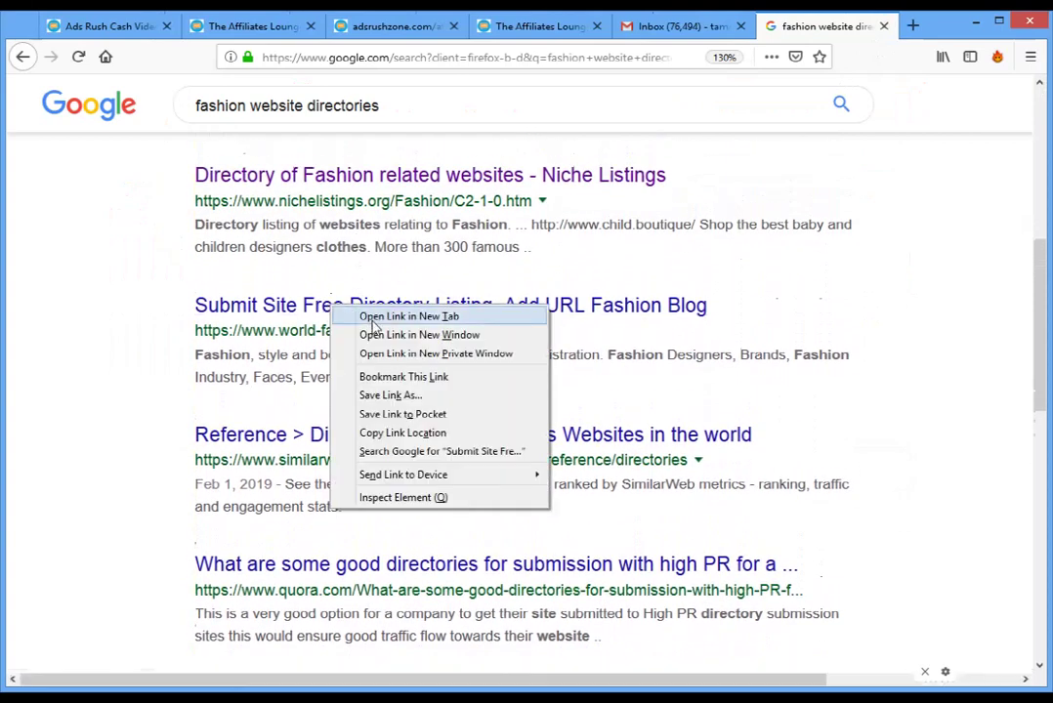
click(351, 315)
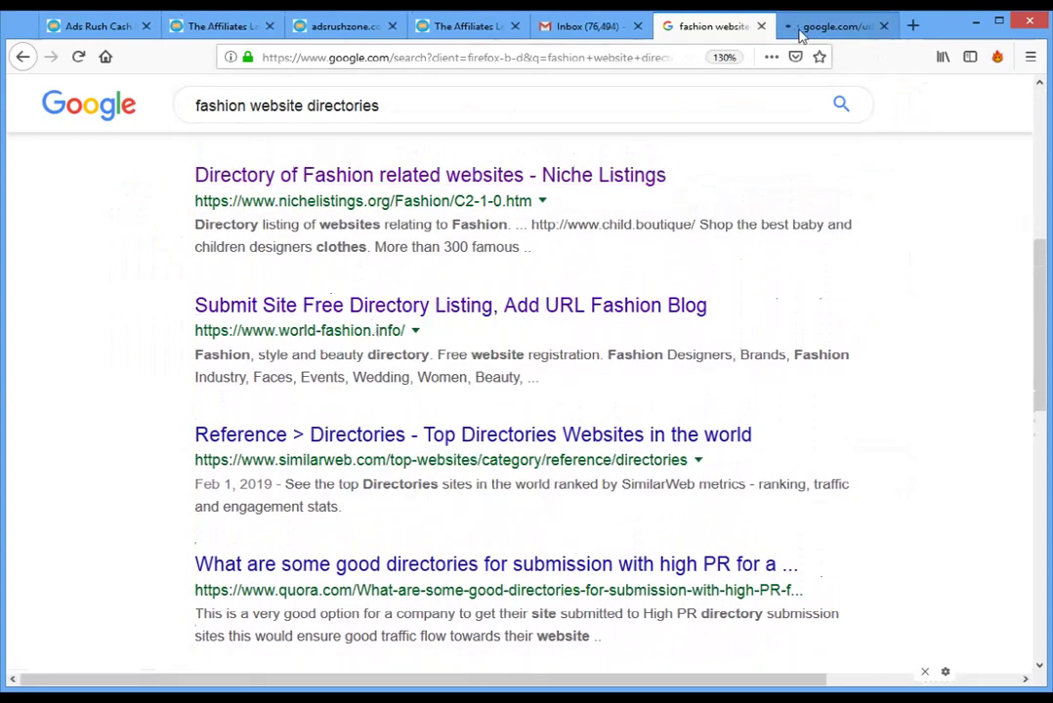
scroll(292, 213, up, 3)
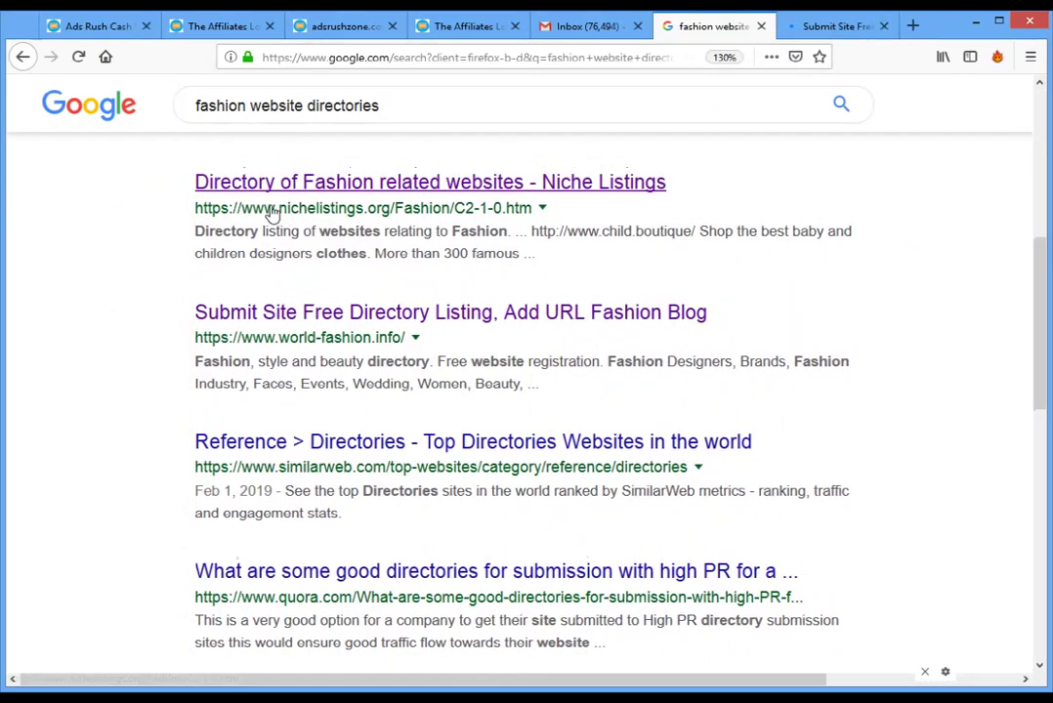
Step: Check the list of template programs on the Affiliates Lounge page
click(442, 34)
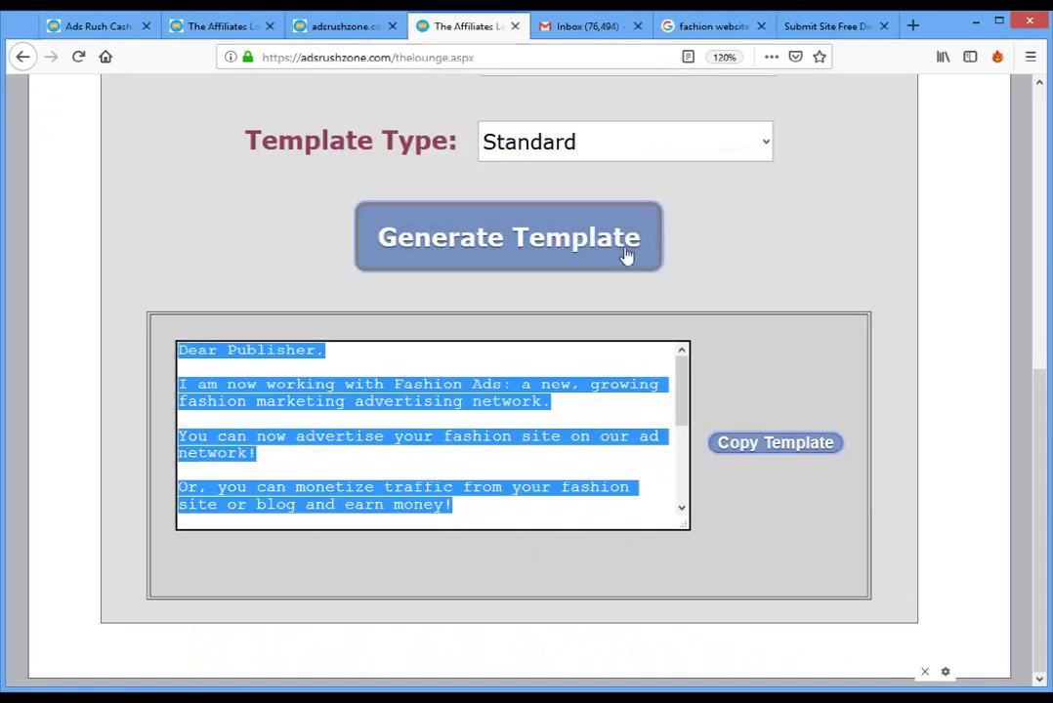
scroll(600, 353, up, 5)
click(603, 401)
scroll(594, 277, down, 2)
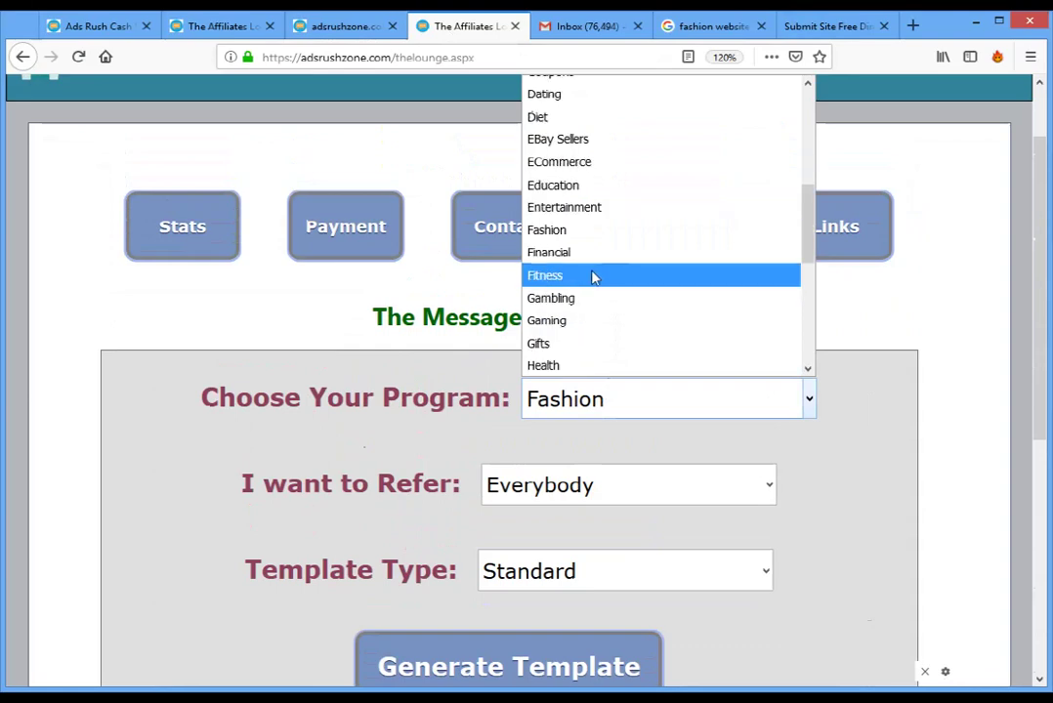
scroll(593, 277, down, 5)
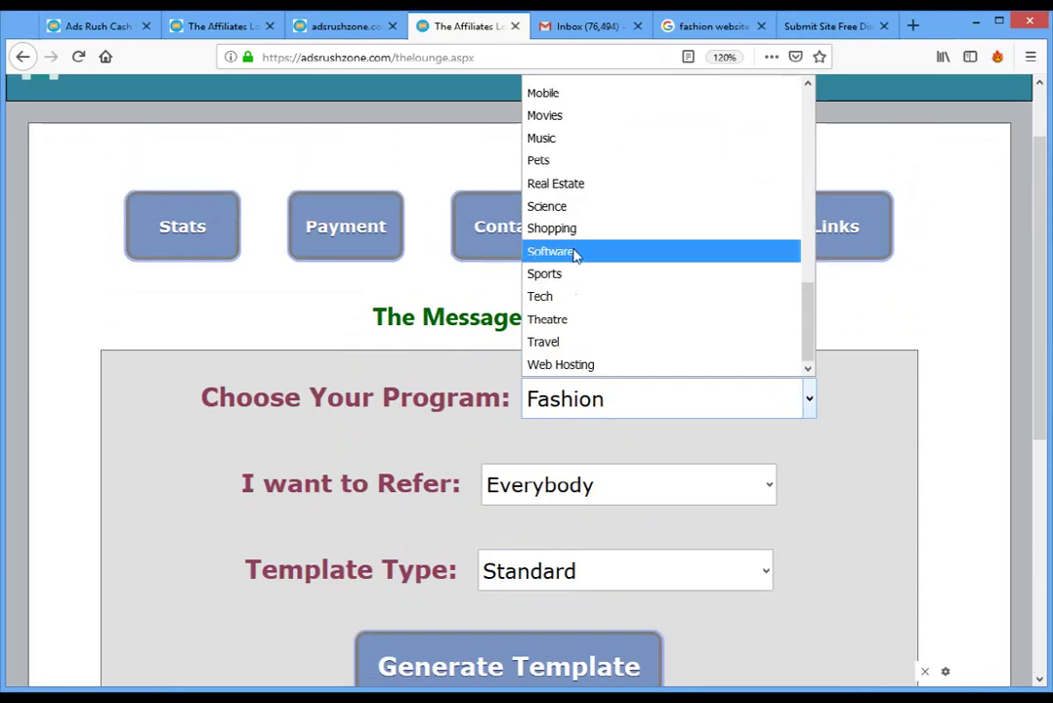
Step: Review the World Fashion directory page, then close it
click(810, 24)
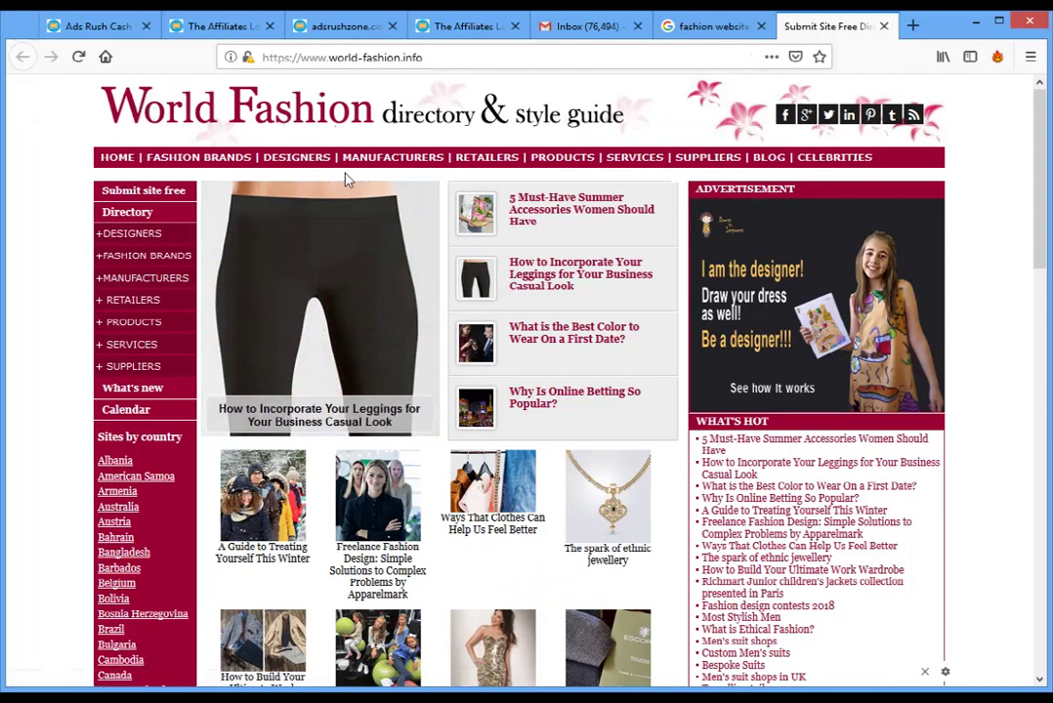
scroll(196, 362, down, 12)
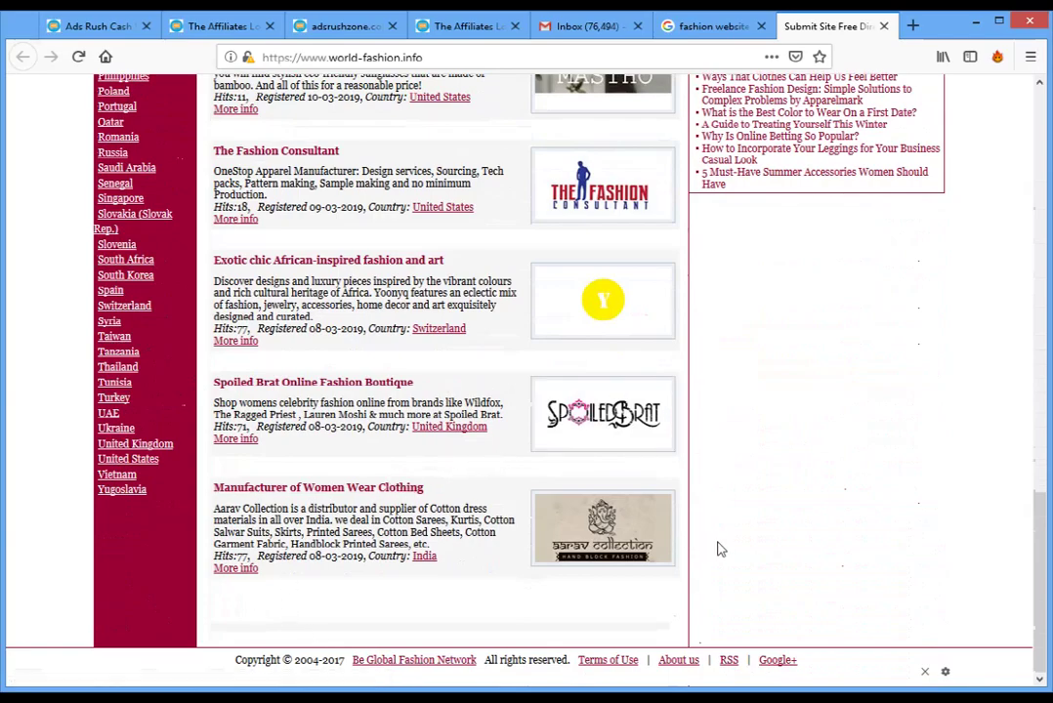
scroll(839, 563, up, 12)
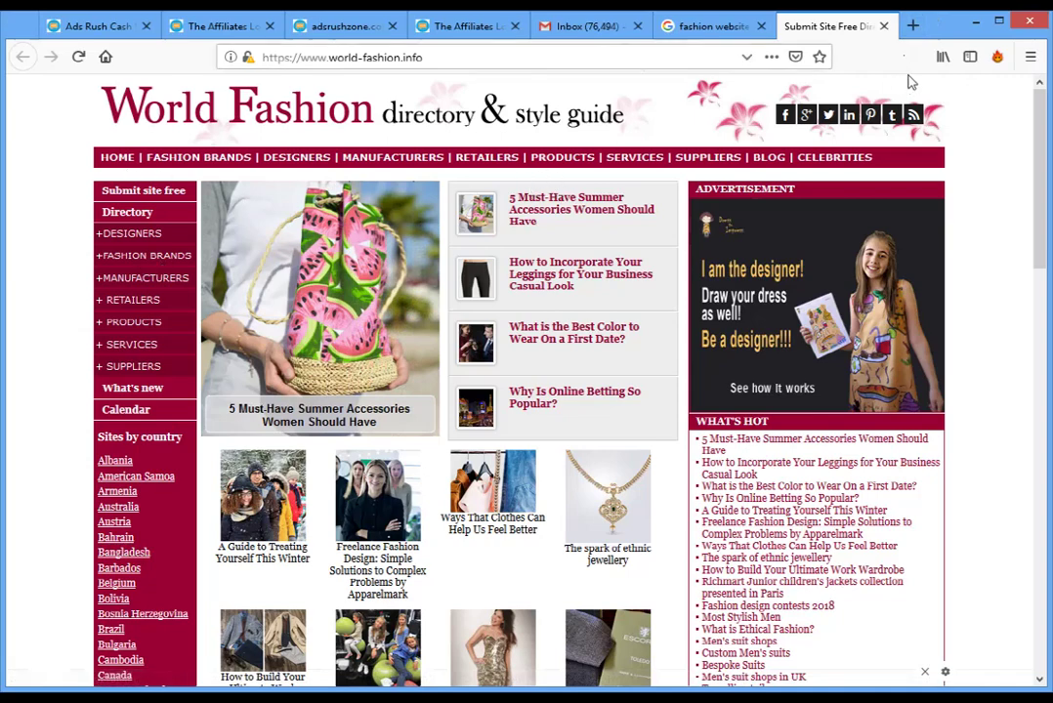
click(884, 26)
Step: Open the 'Submit Site - Fashion Directory' result from DirectoryFashion.com in a new tab
scroll(390, 367, down, 3)
scroll(391, 367, down, 5)
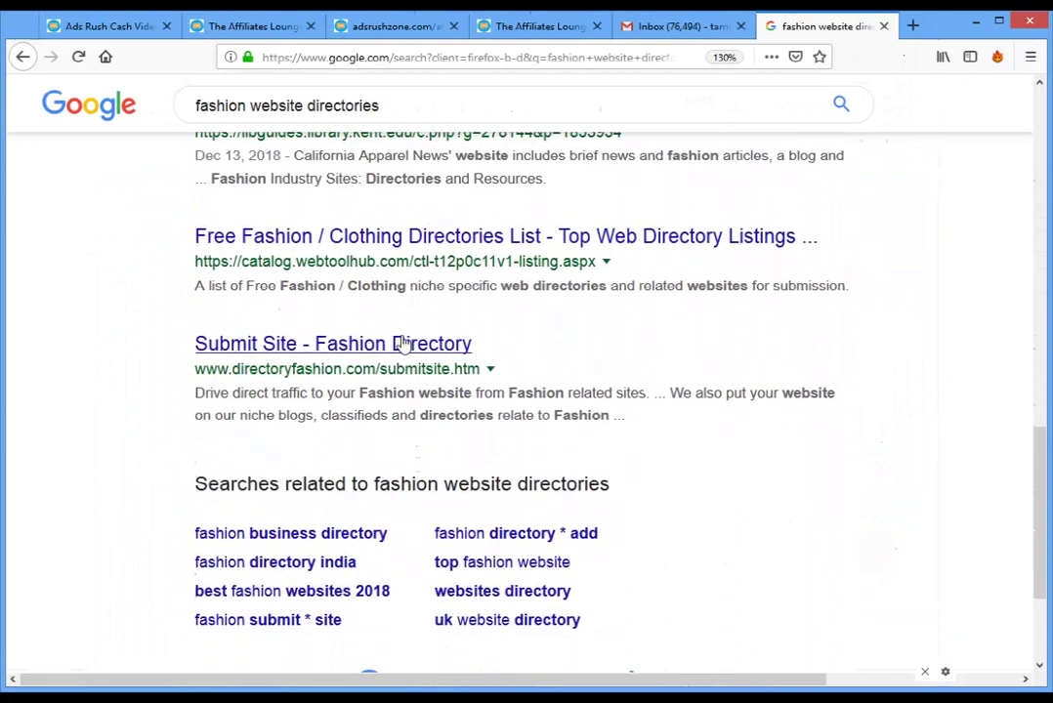
right_click(337, 348)
click(339, 354)
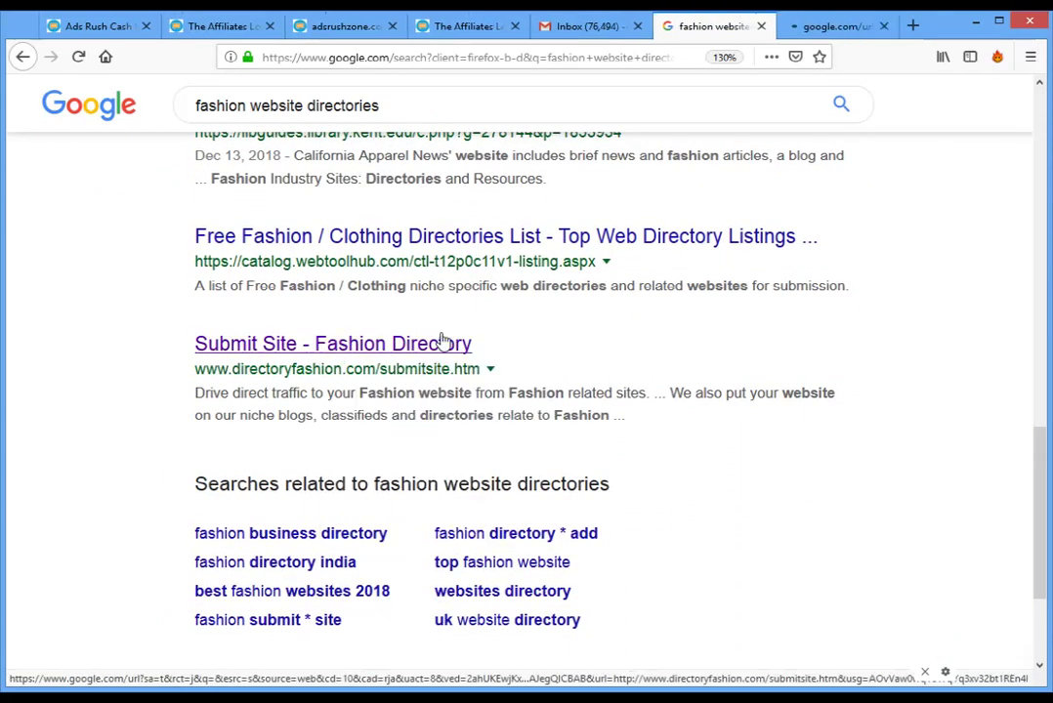
click(826, 29)
click(454, 56)
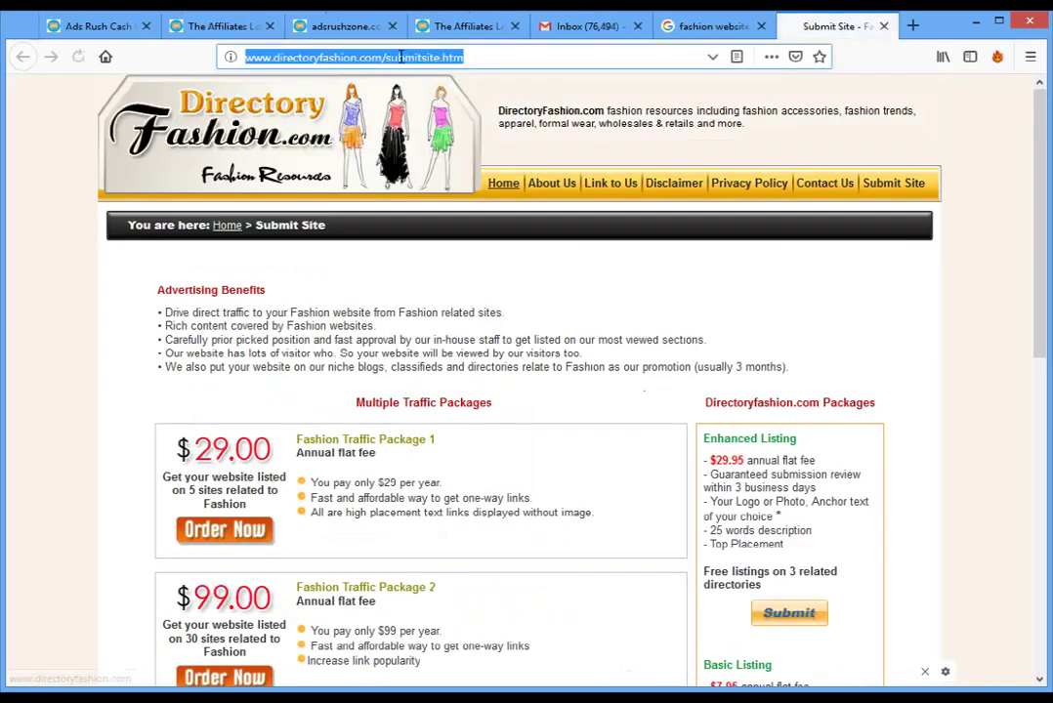
Step: Trim the address to the DirectoryFashion.com home page and open its Contact Us form
drag(383, 56, 477, 56)
key(BackSpace)
key(BackSpace)
key(Return)
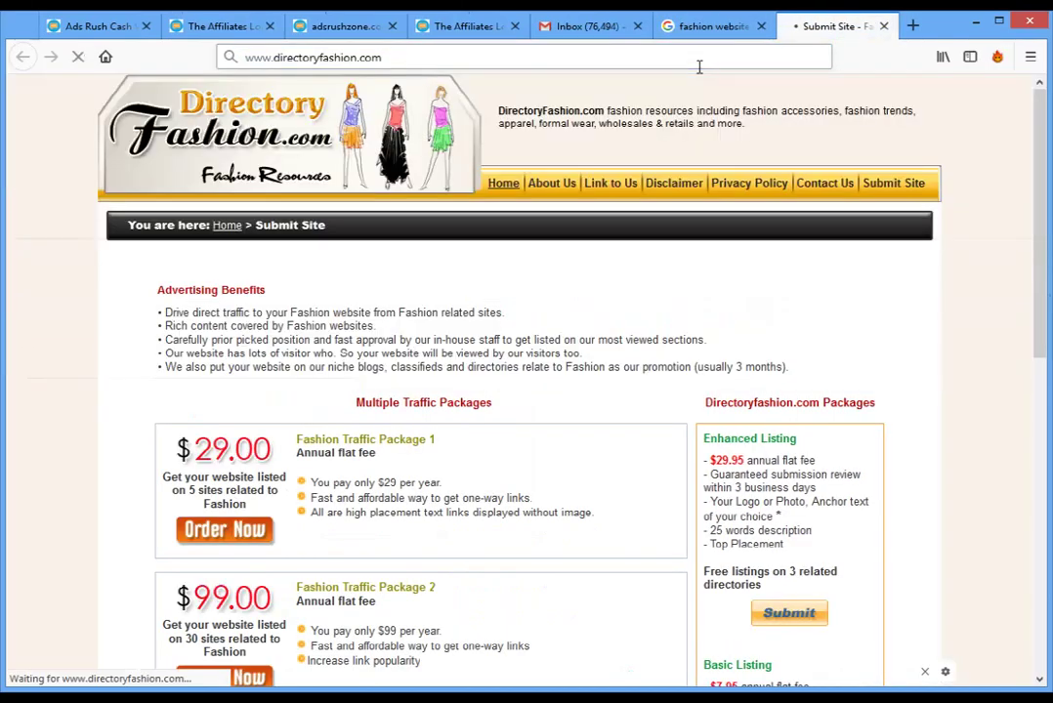
click(825, 186)
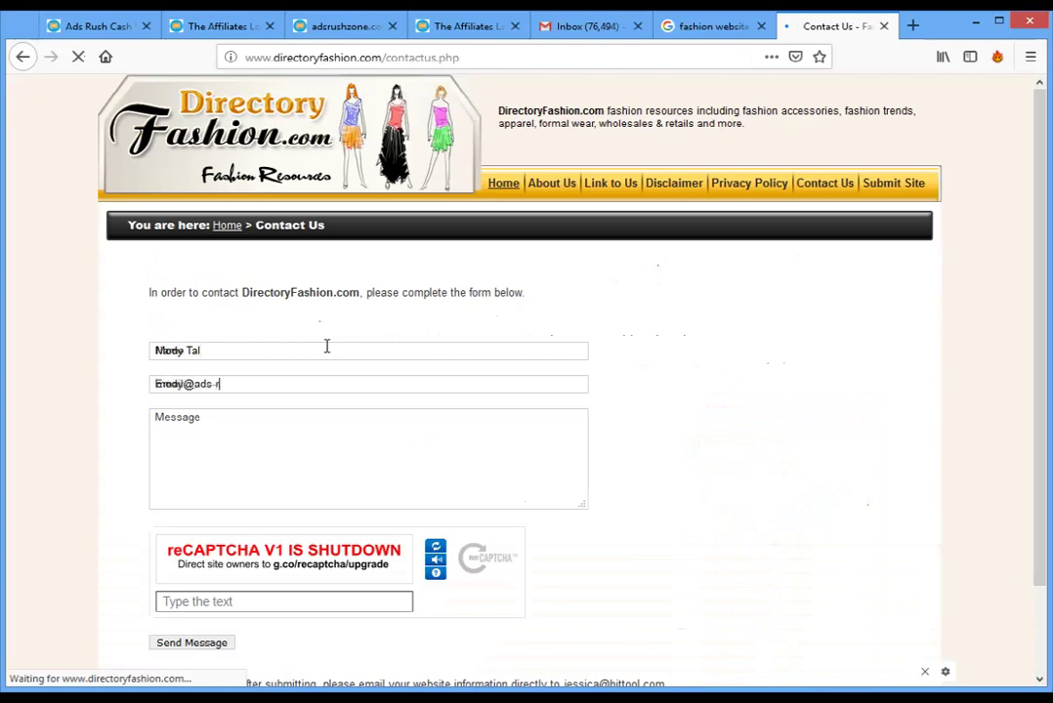
Step: Copy the fashion referral template from the Affiliates Lounge into the Message box
click(459, 27)
scroll(488, 357, down, 3)
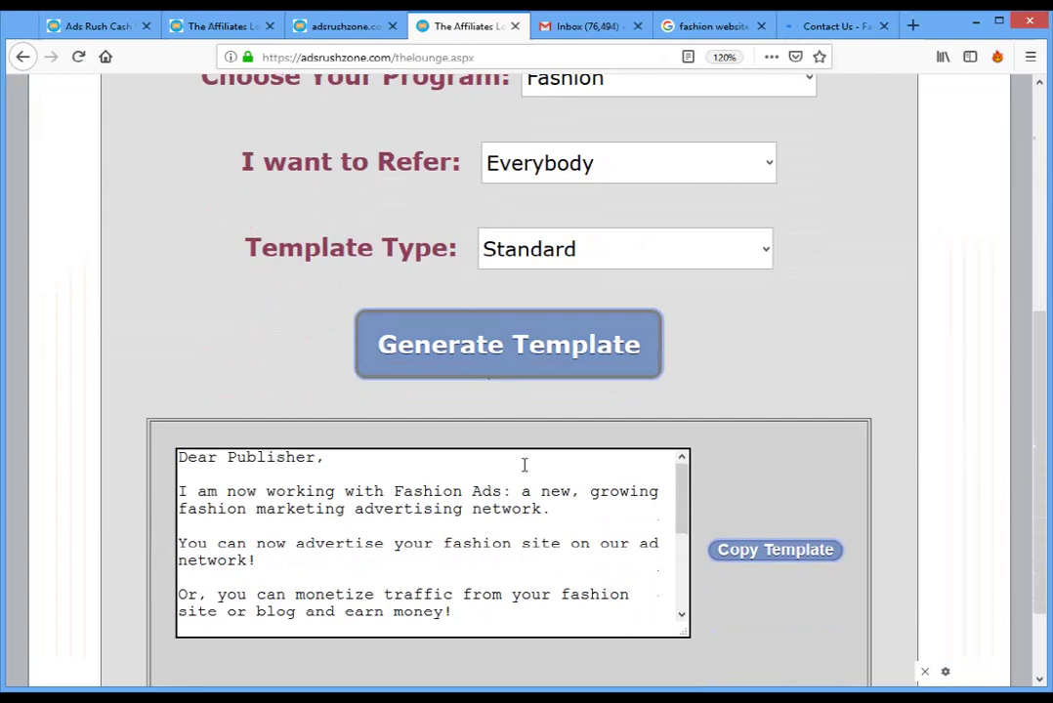
click(536, 510)
key(ctrl+a)
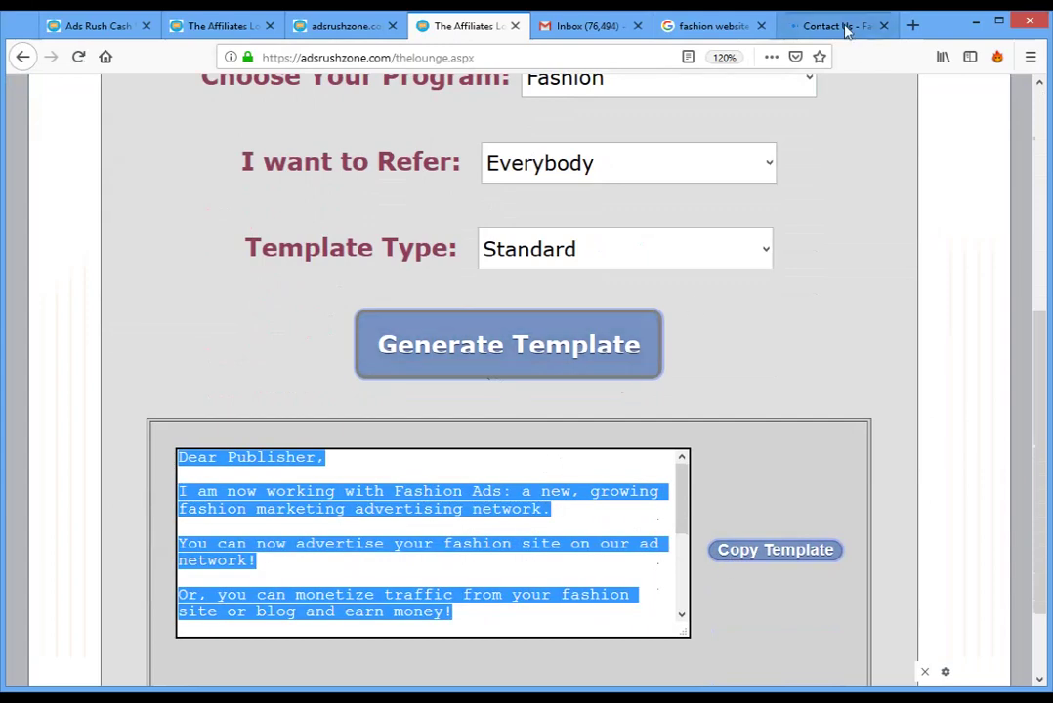
click(840, 26)
click(233, 456)
key(ctrl+v)
scroll(354, 473, down, 1)
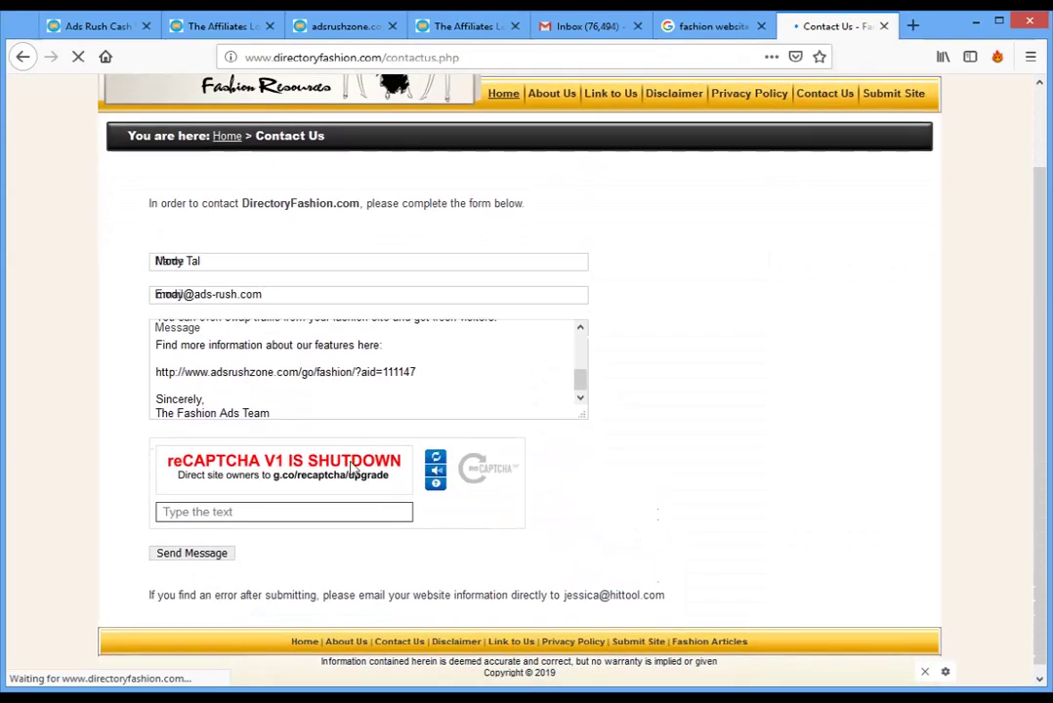
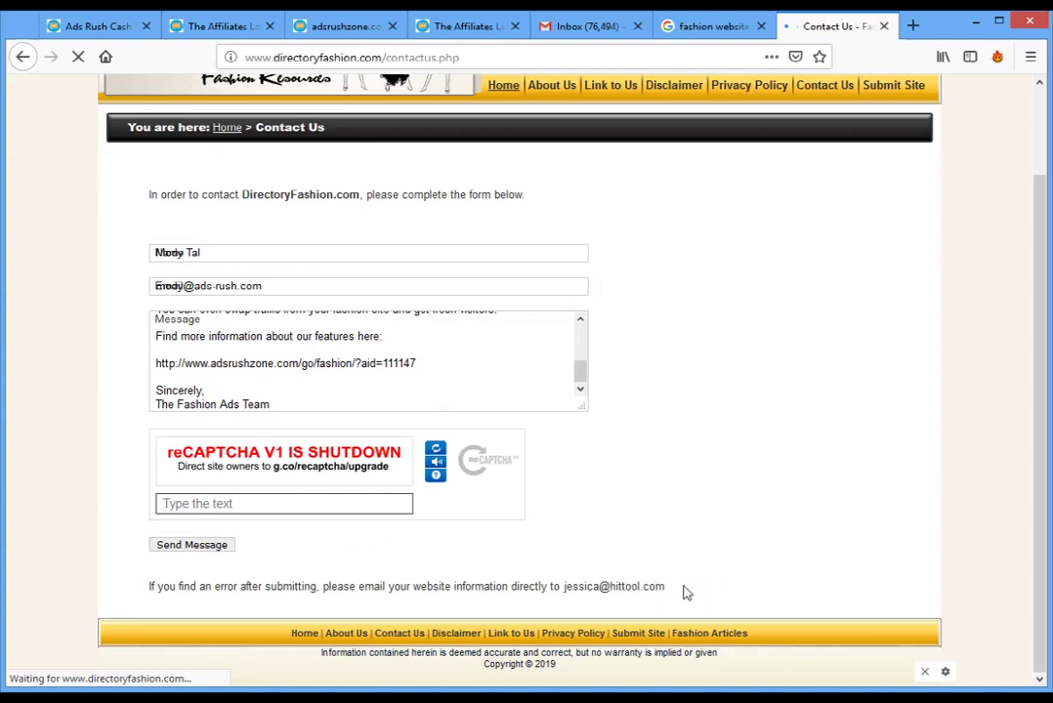
Step: Select the contact e-mail on the DirectoryFashion page and start a new Gmail message
drag(684, 591, 553, 589)
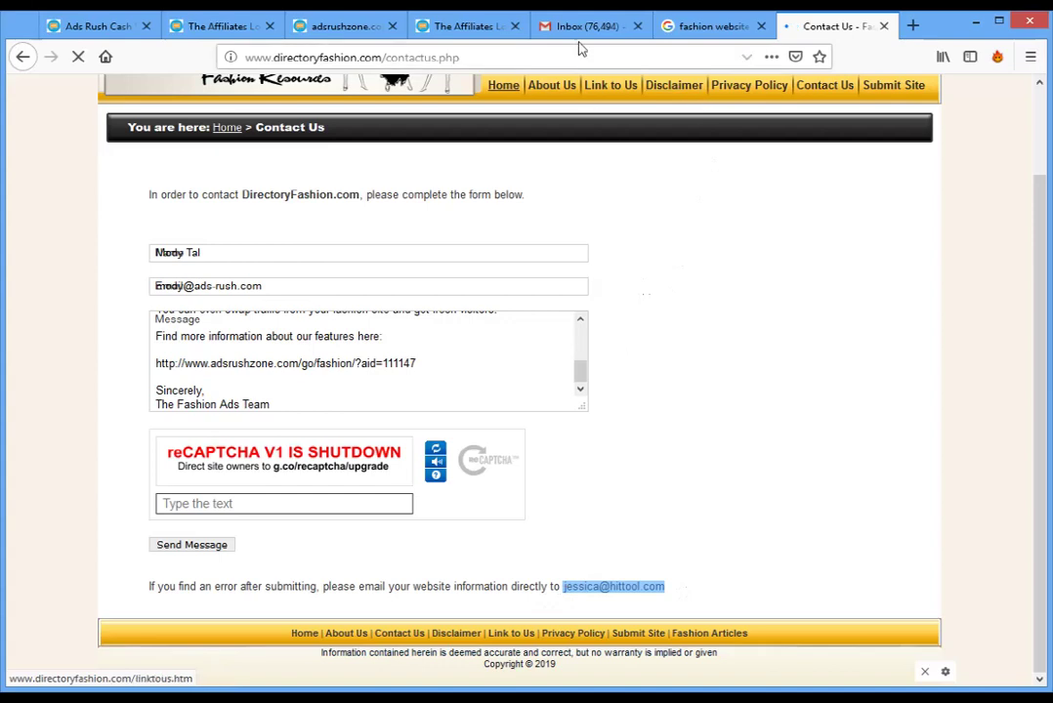
click(580, 26)
click(152, 202)
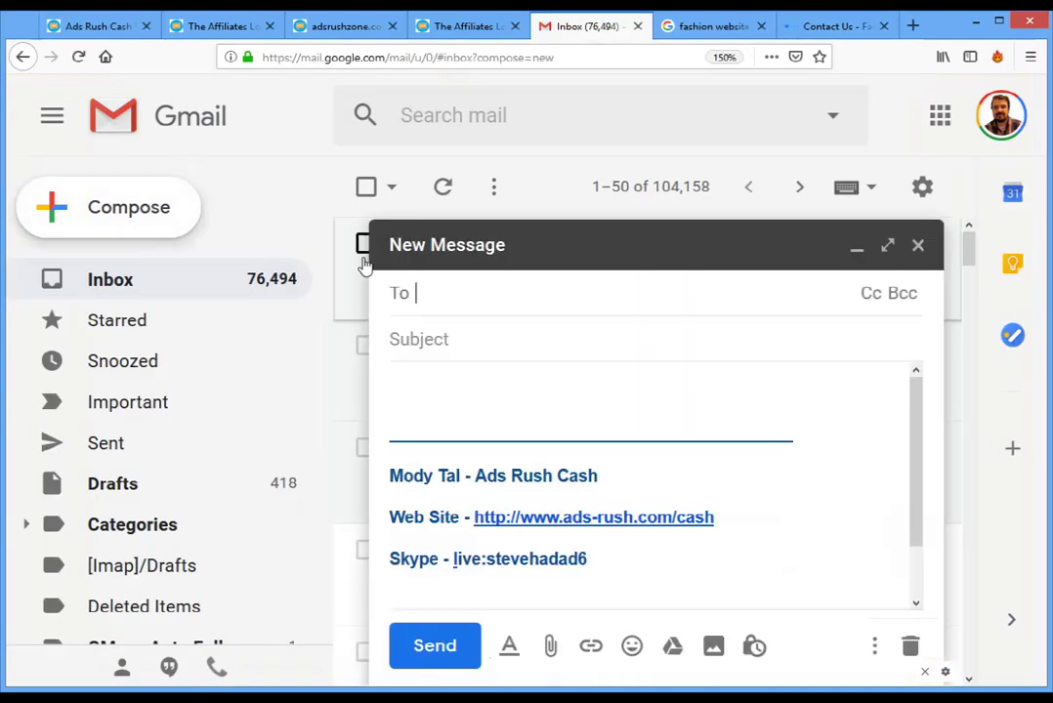
click(805, 29)
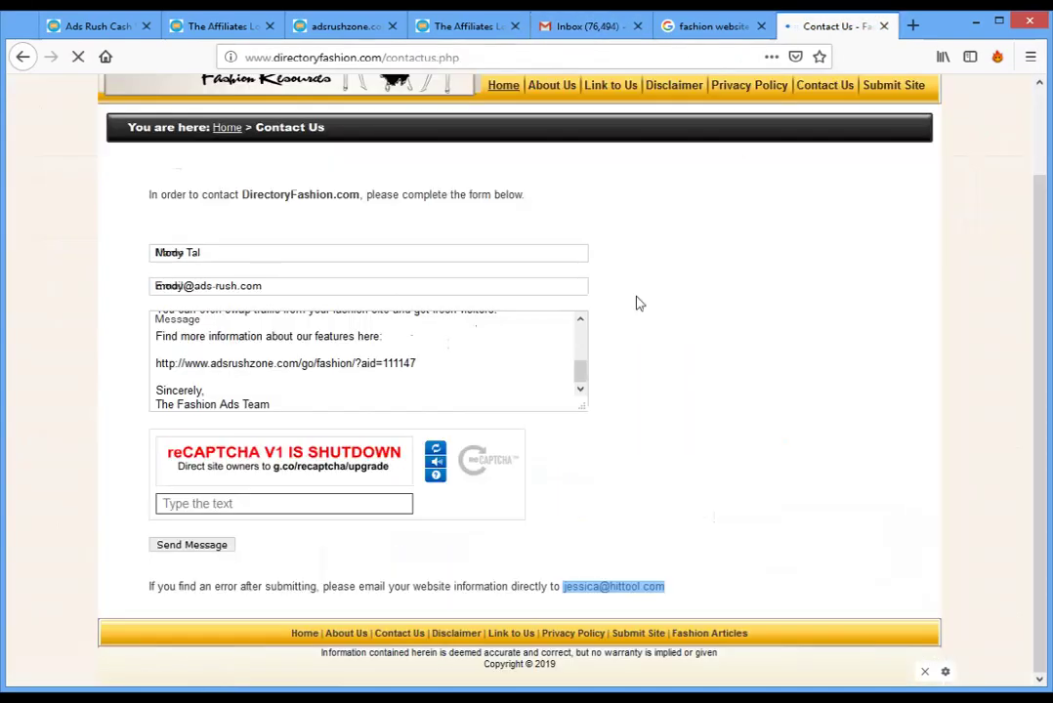
click(759, 504)
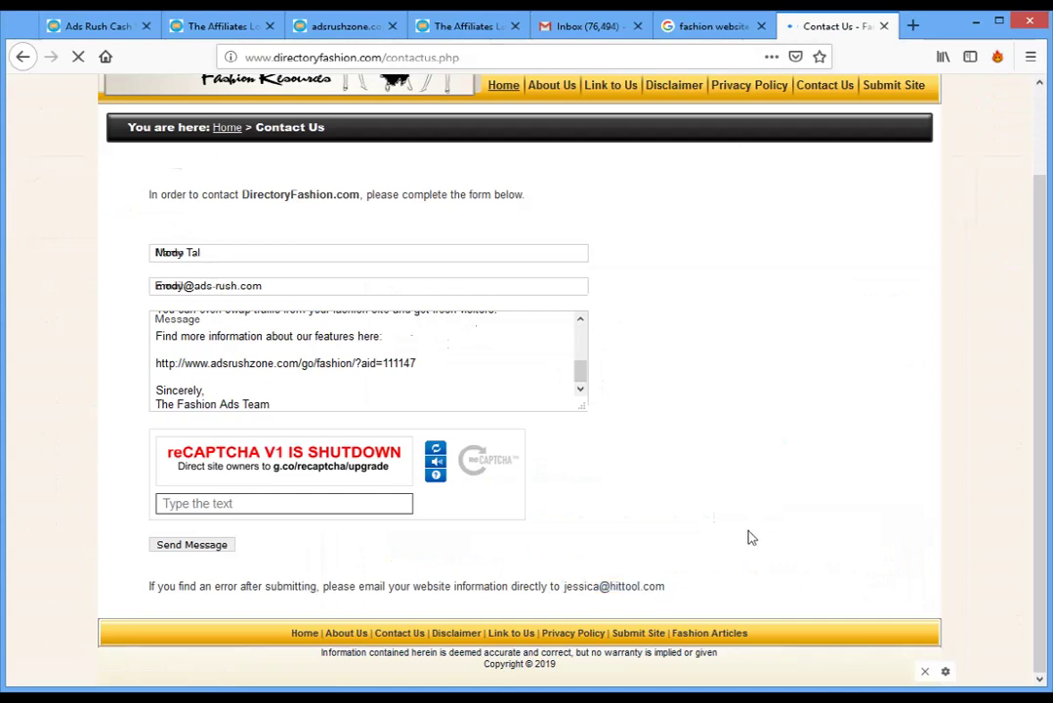
click(615, 19)
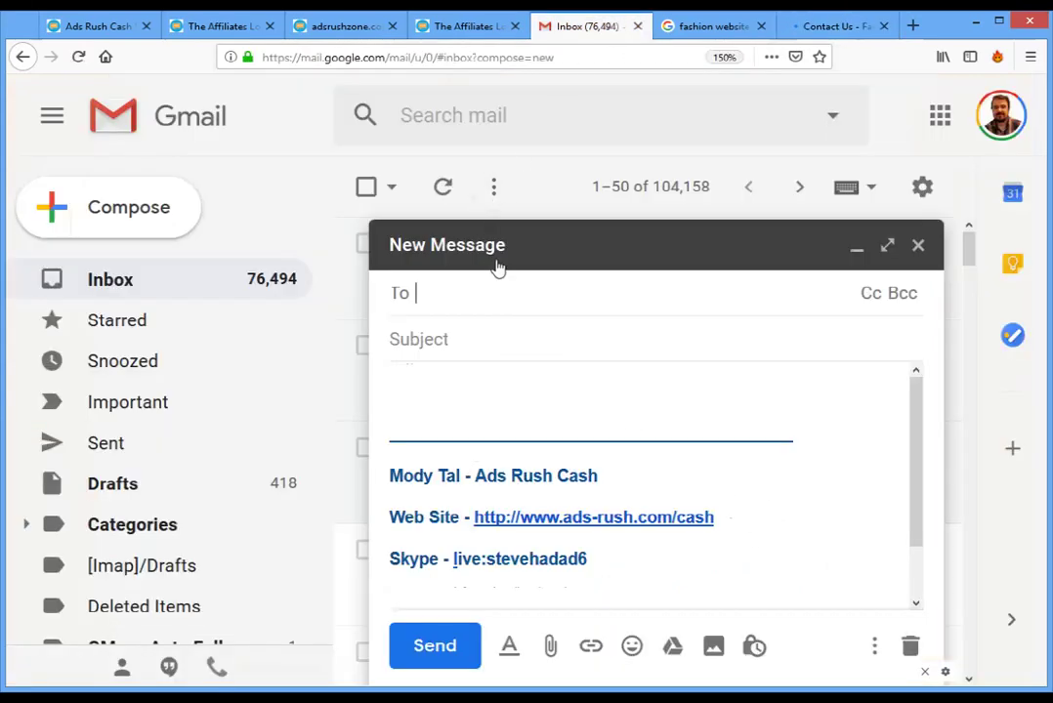
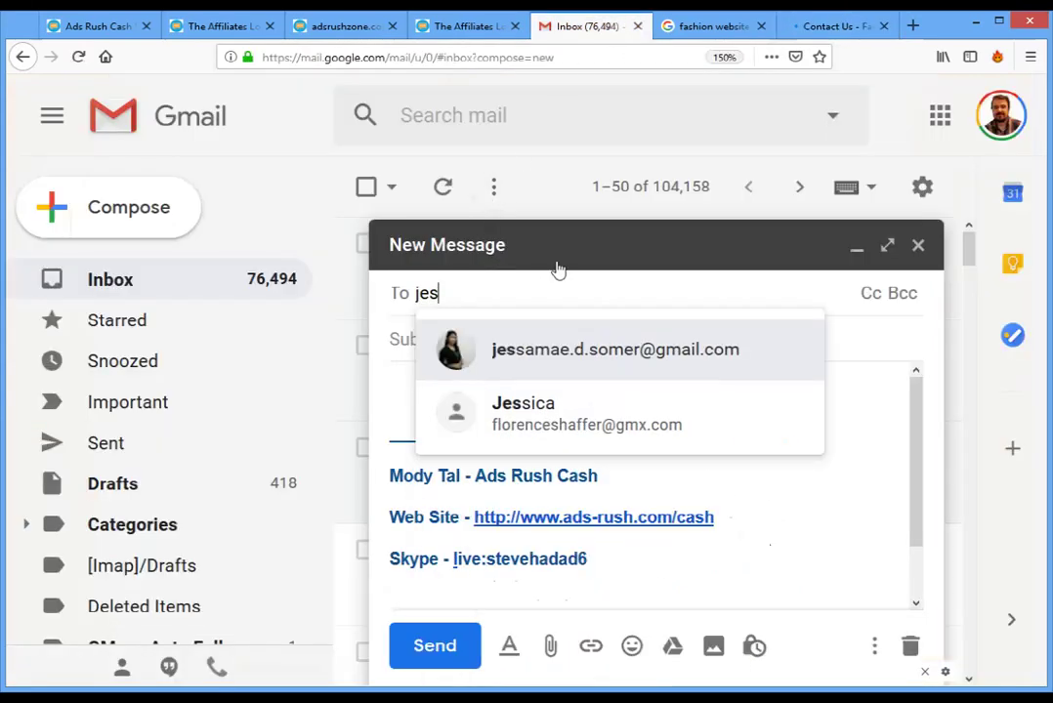
Step: Enter the directory's contact e-mail address as the recipient, correcting its spelling against the form
click(838, 28)
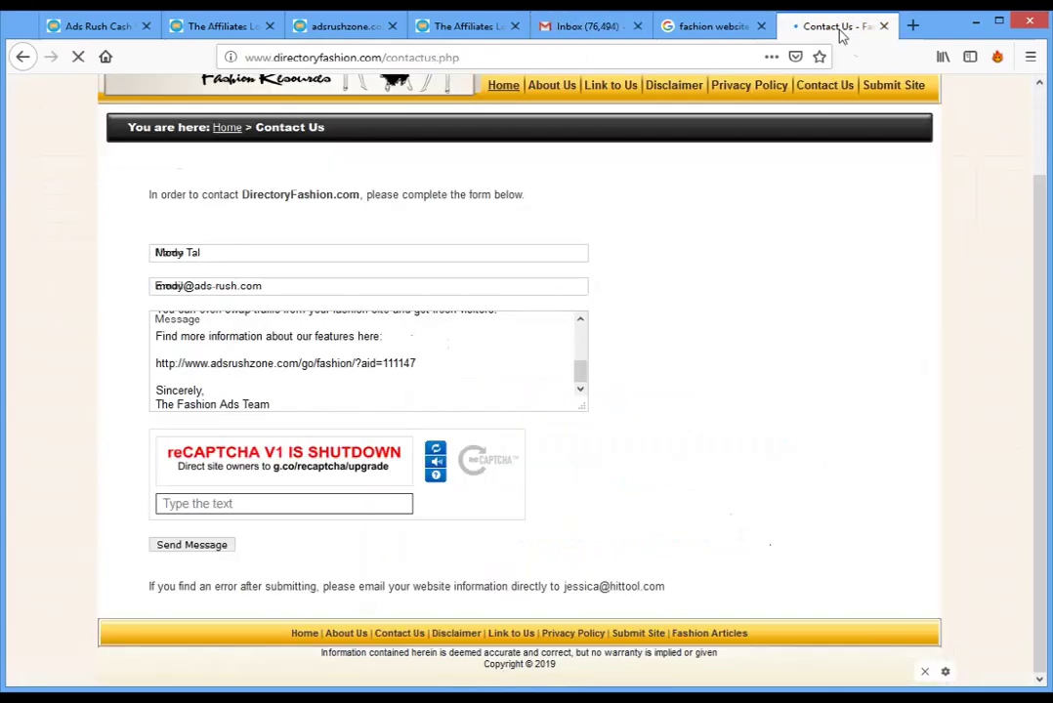
click(581, 28)
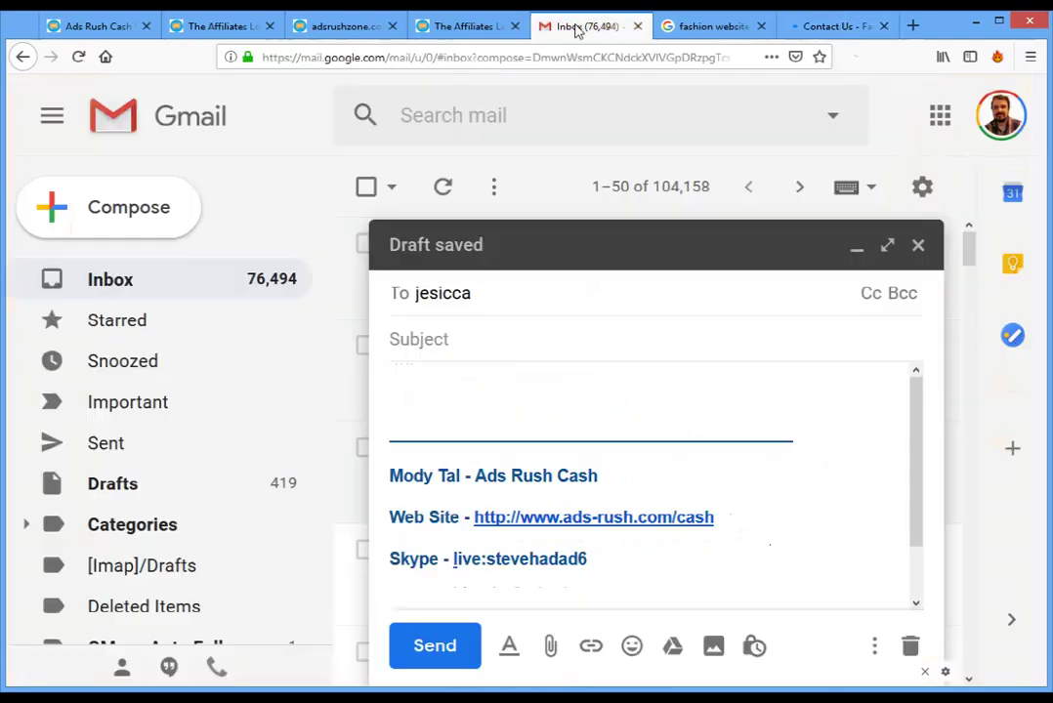
key(BackSpace)
key(BackSpace)
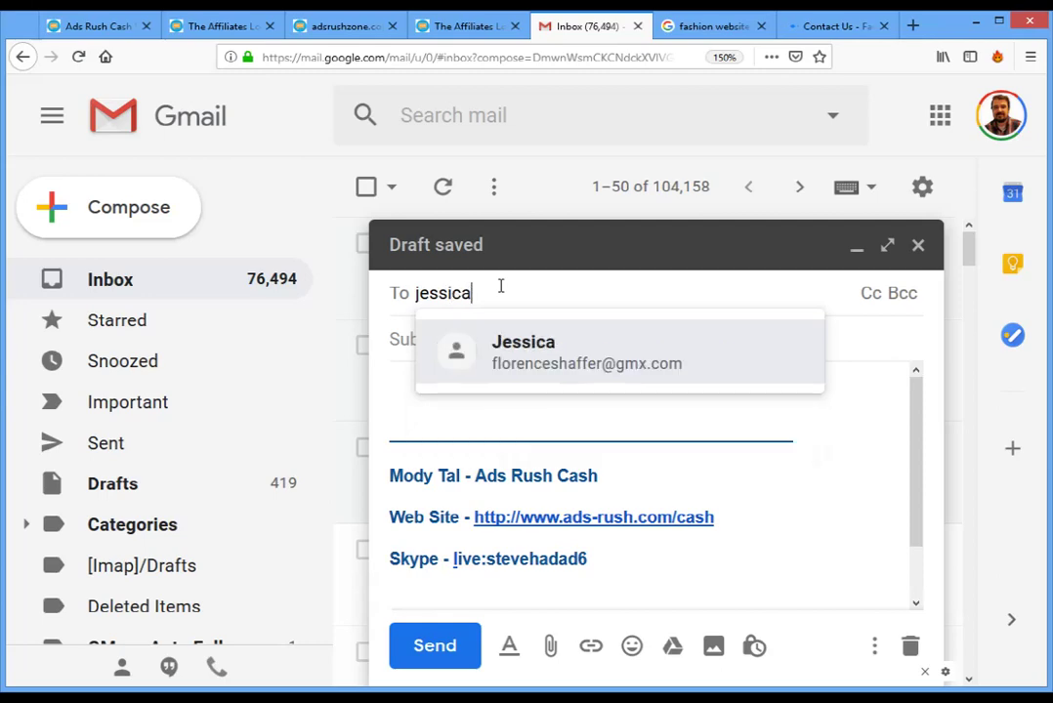
click(838, 28)
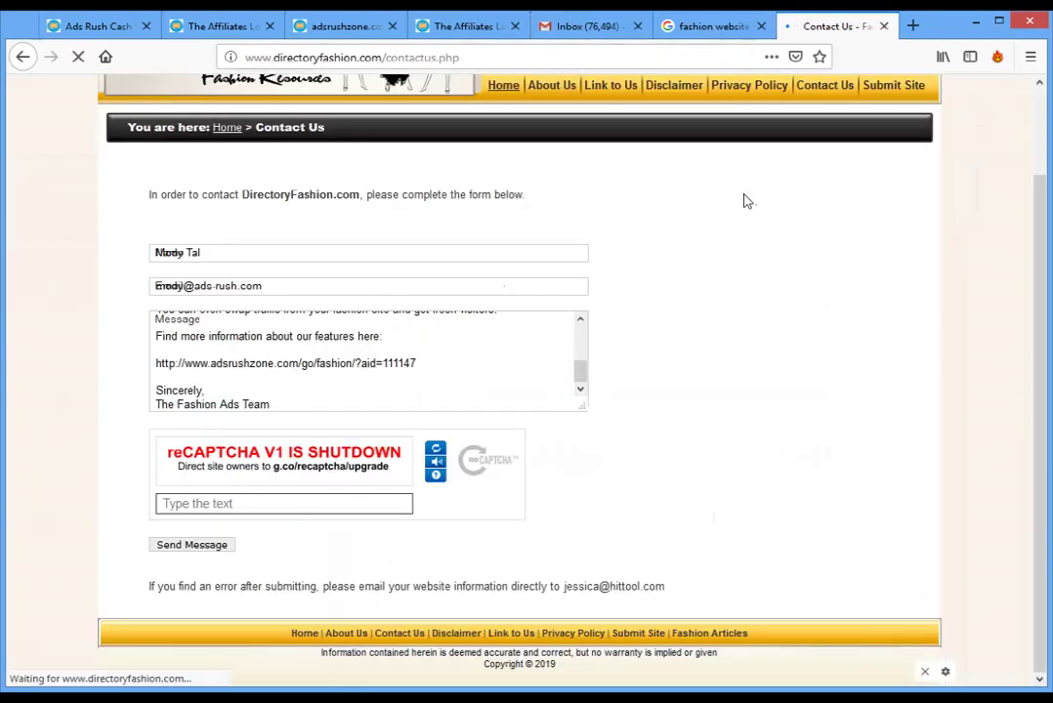
click(684, 29)
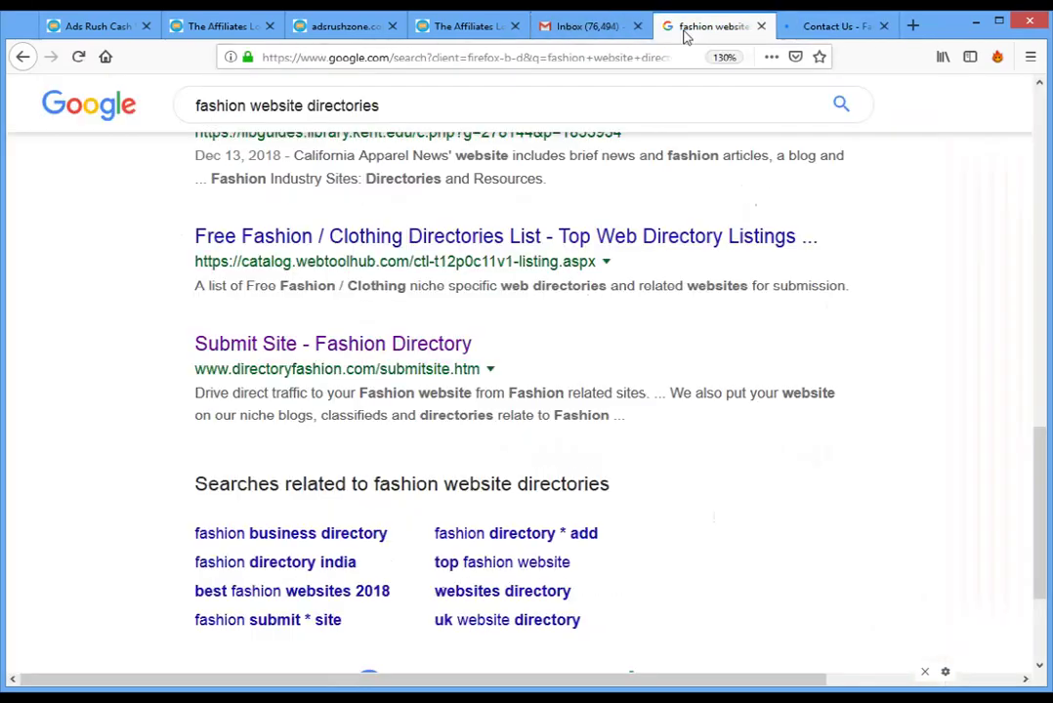
click(586, 29)
text(@hi)
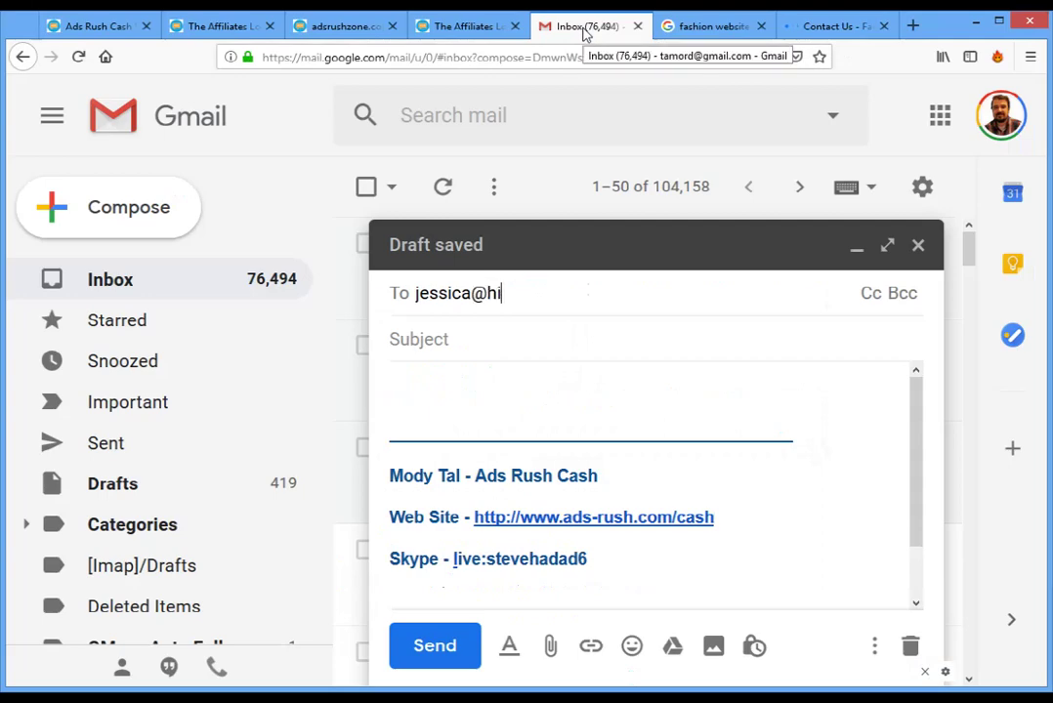
text(ttool.com)
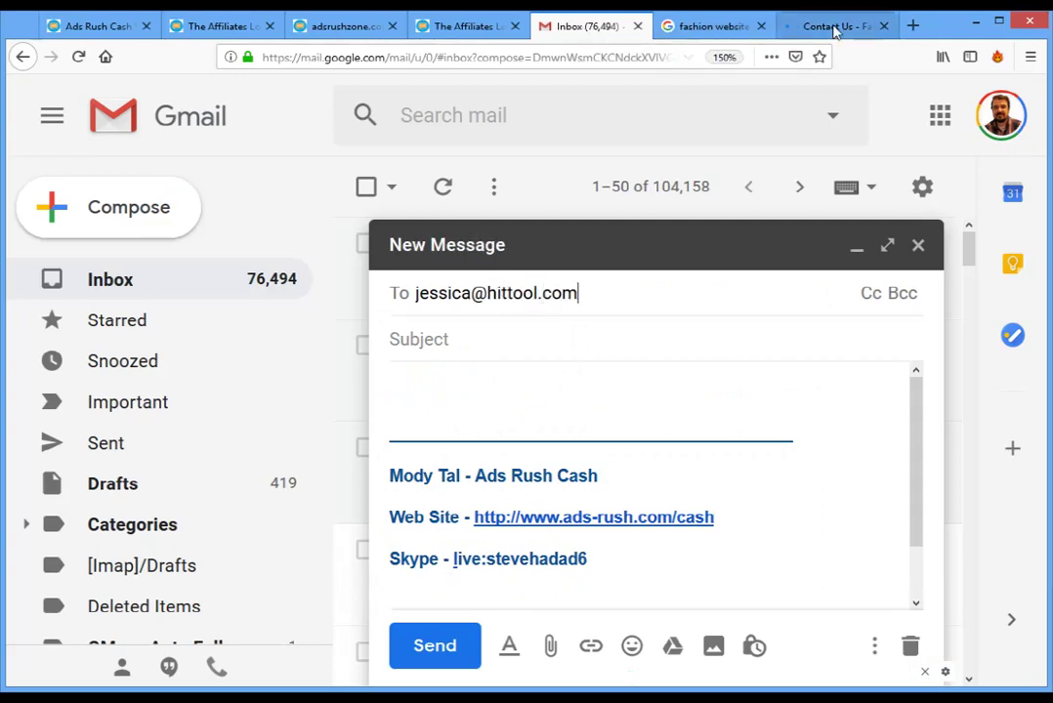
click(835, 28)
click(589, 29)
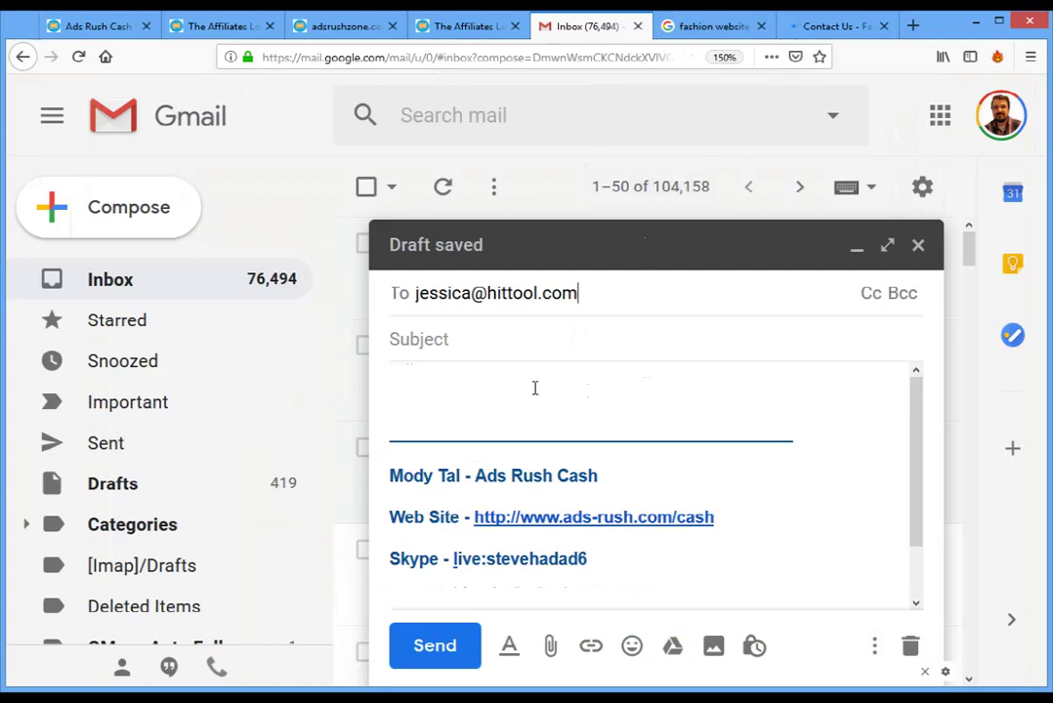
click(474, 340)
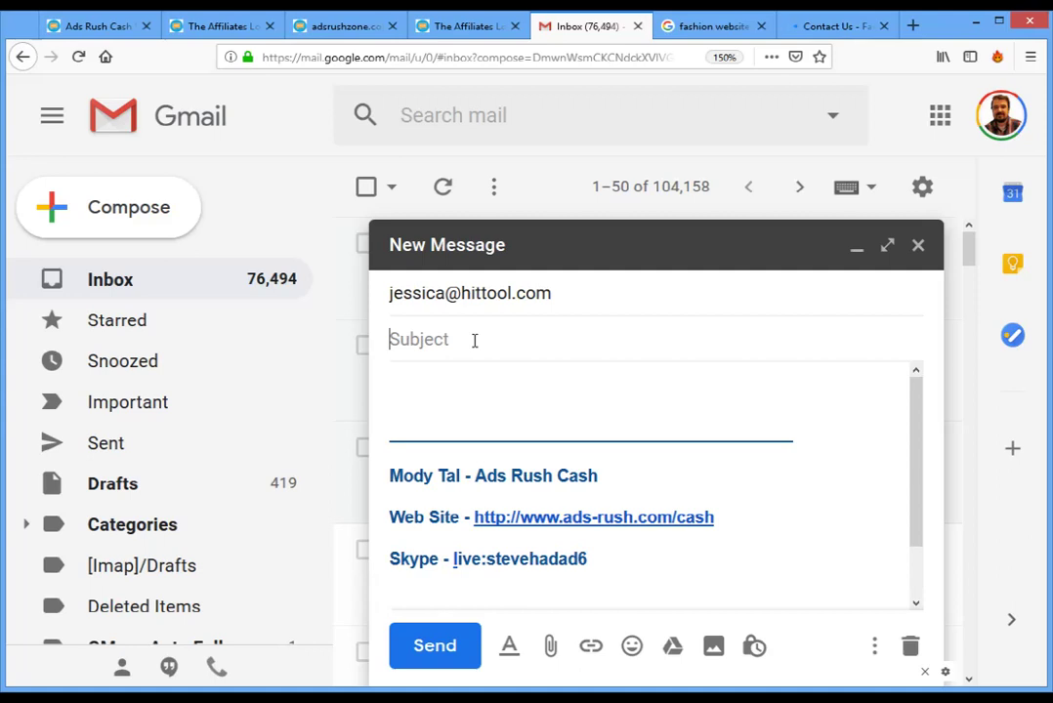
Step: Set the email subject to 'Fashion Program'
text(Fashion Program)
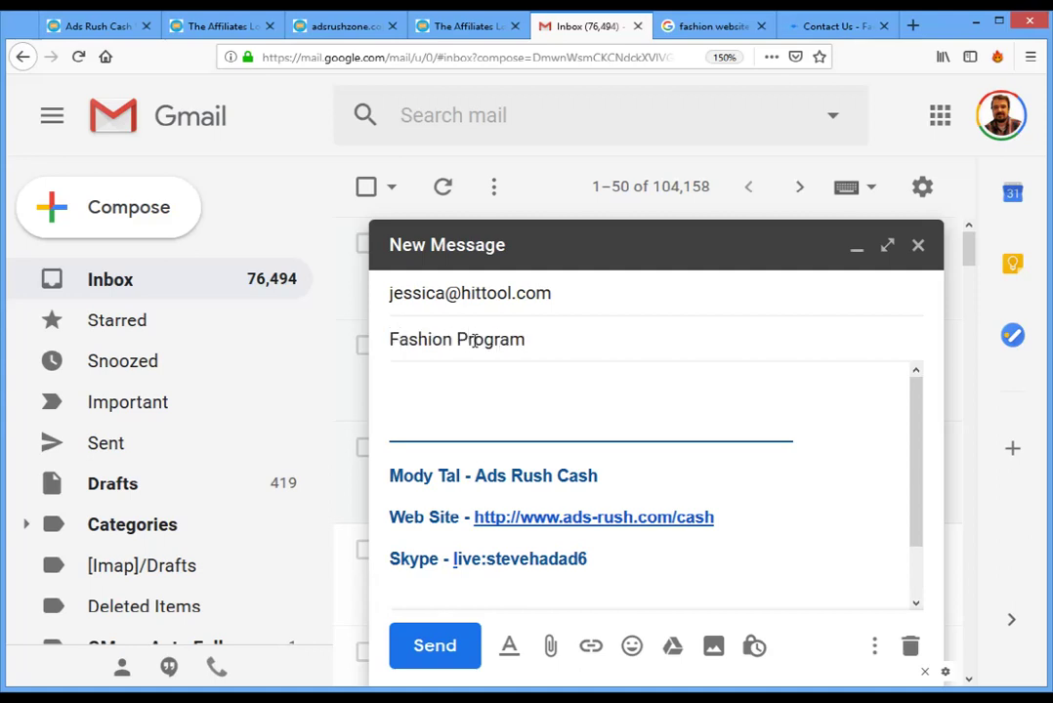
click(492, 392)
click(347, 27)
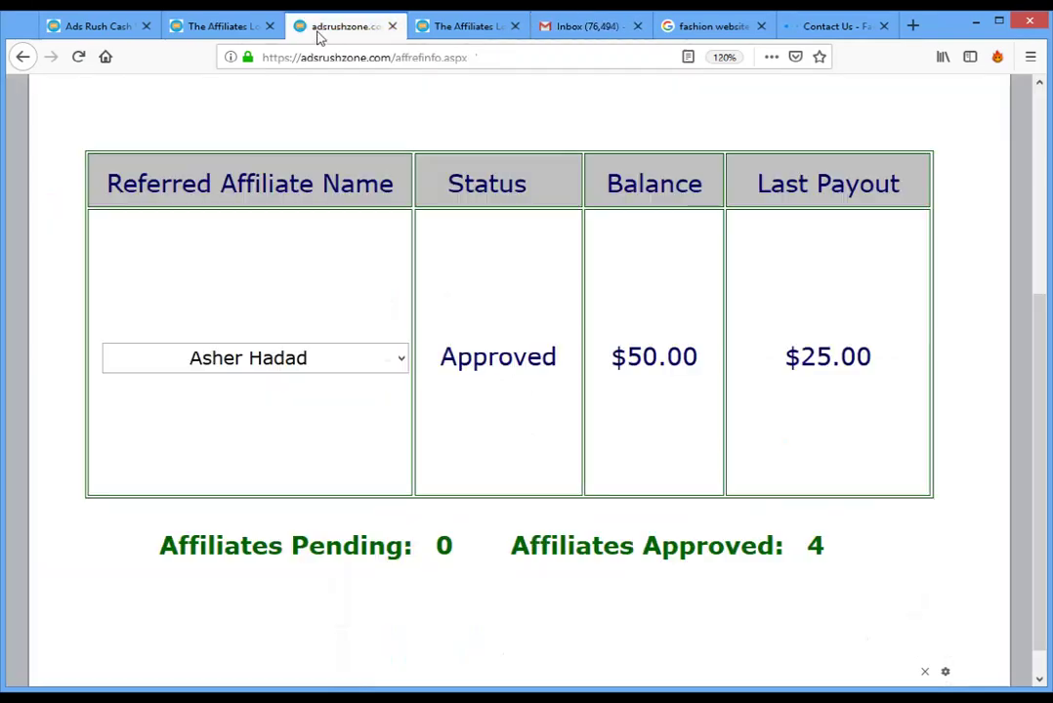
click(440, 29)
click(717, 27)
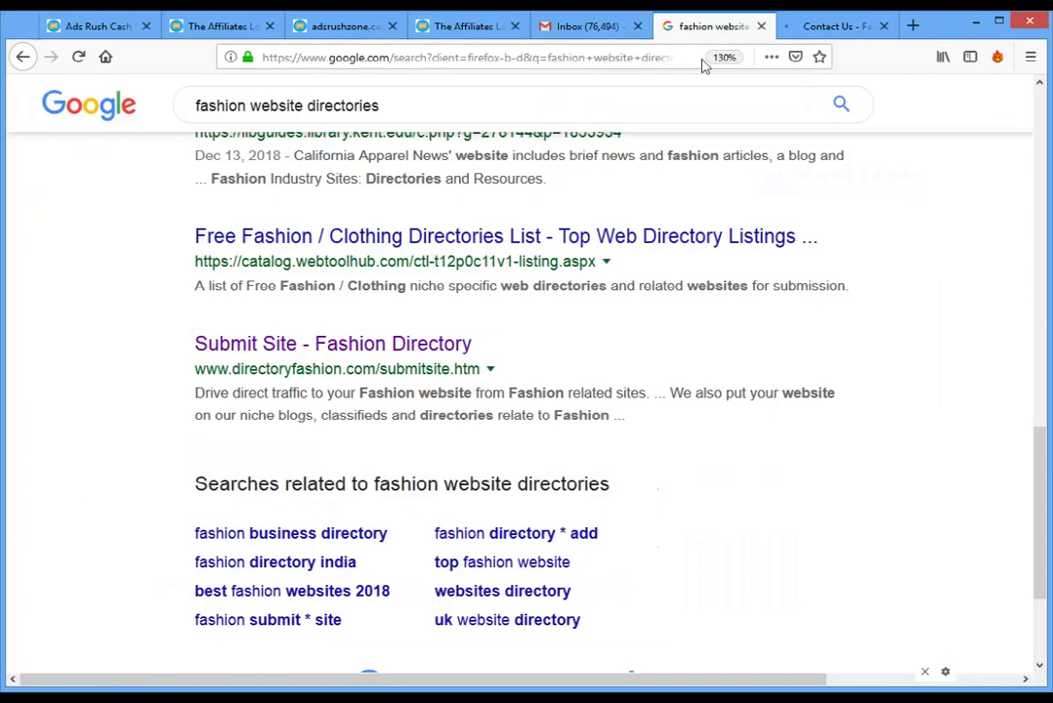
scroll(737, 132, down, 2)
key(ctrl+plus)
key(ctrl+plus)
click(825, 26)
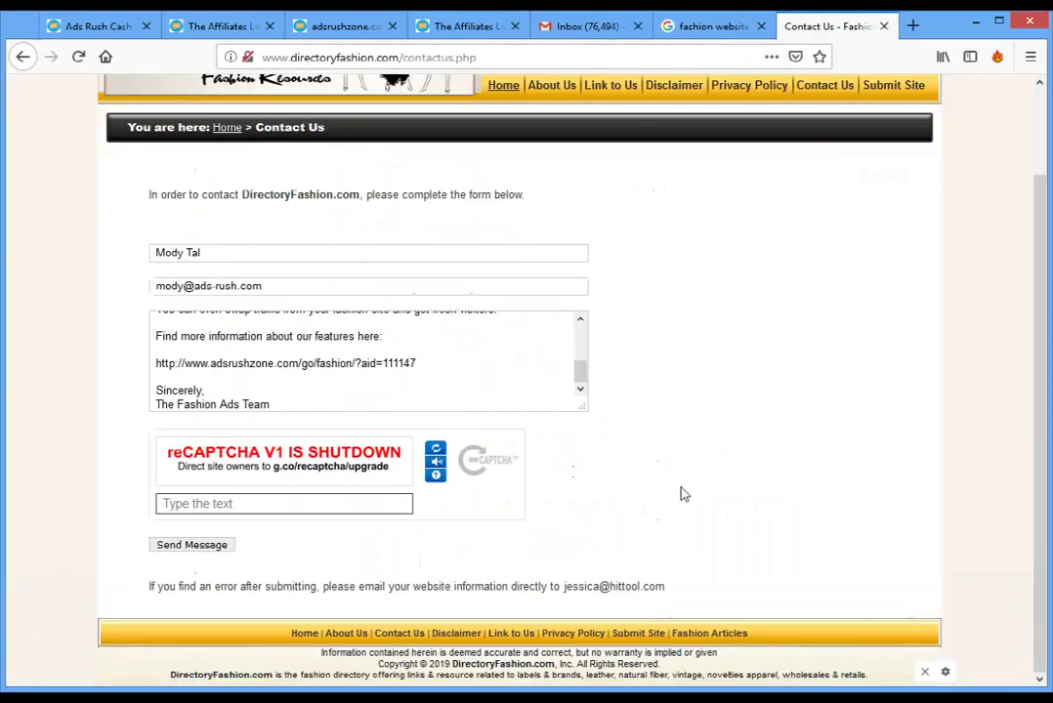
click(576, 27)
Step: Paste the fashion template into the email body and send it
click(470, 491)
key(ctrl+v)
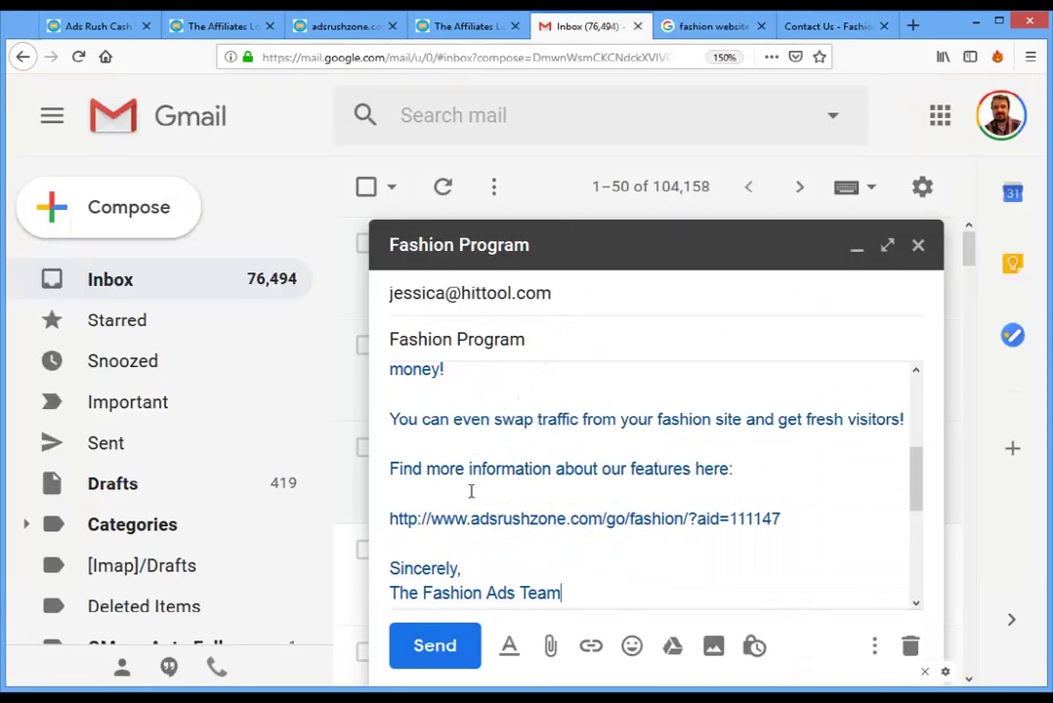
scroll(470, 491, down, 3)
scroll(461, 526, up, 10)
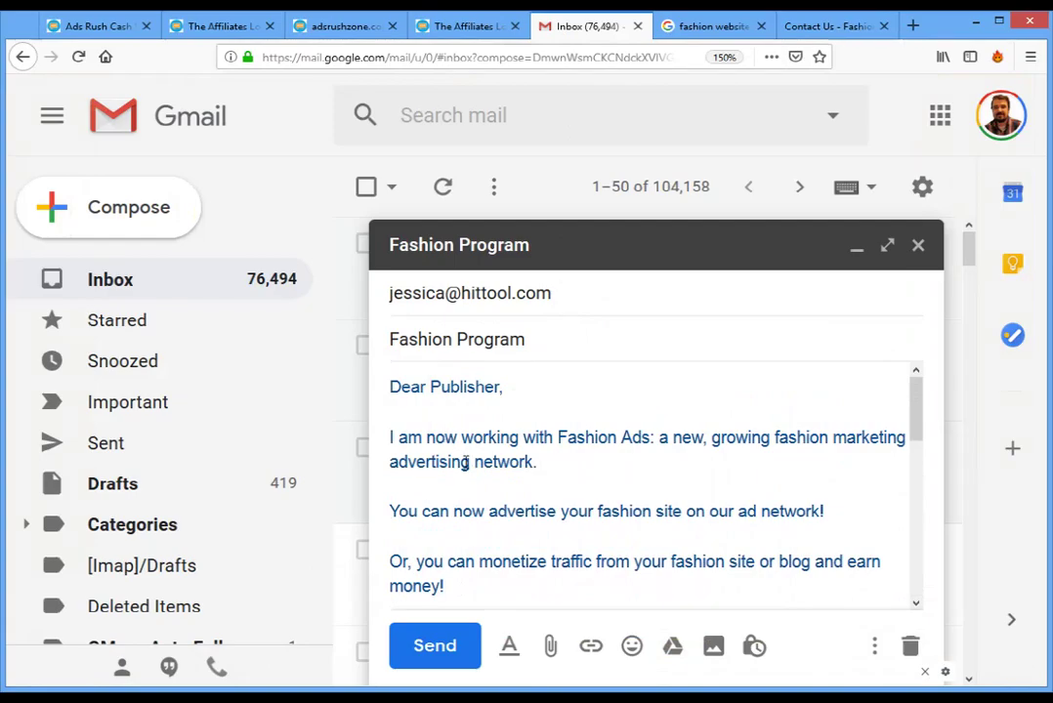
click(432, 647)
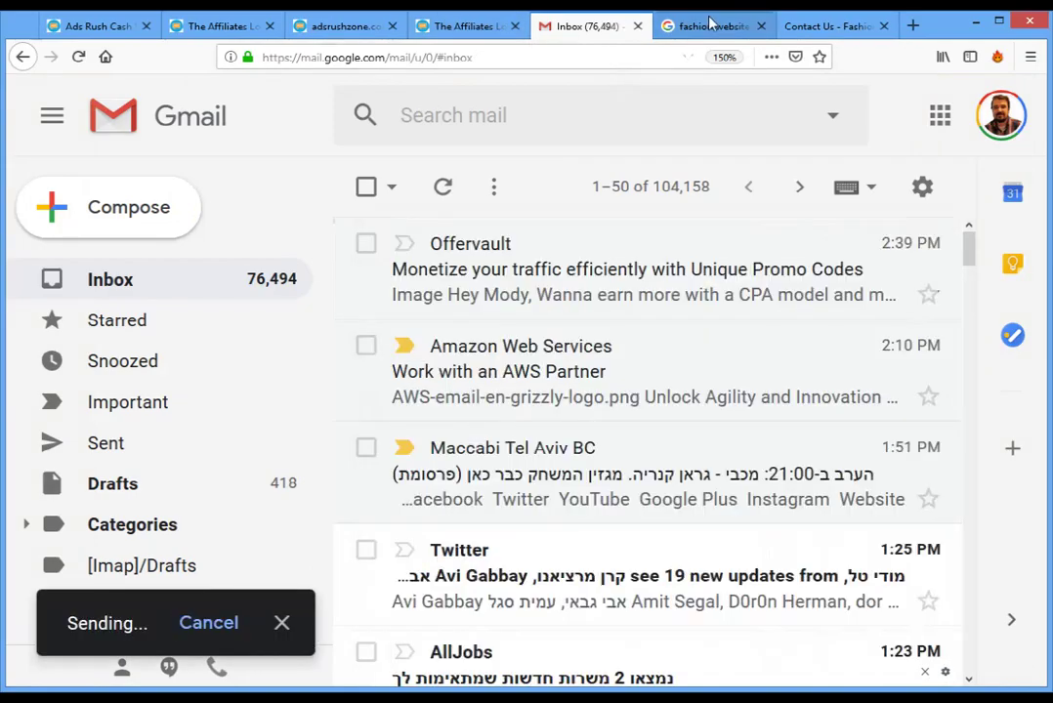
click(710, 25)
Step: Change the Google query to 'software website directories' and run the search
scroll(586, 127, up, 15)
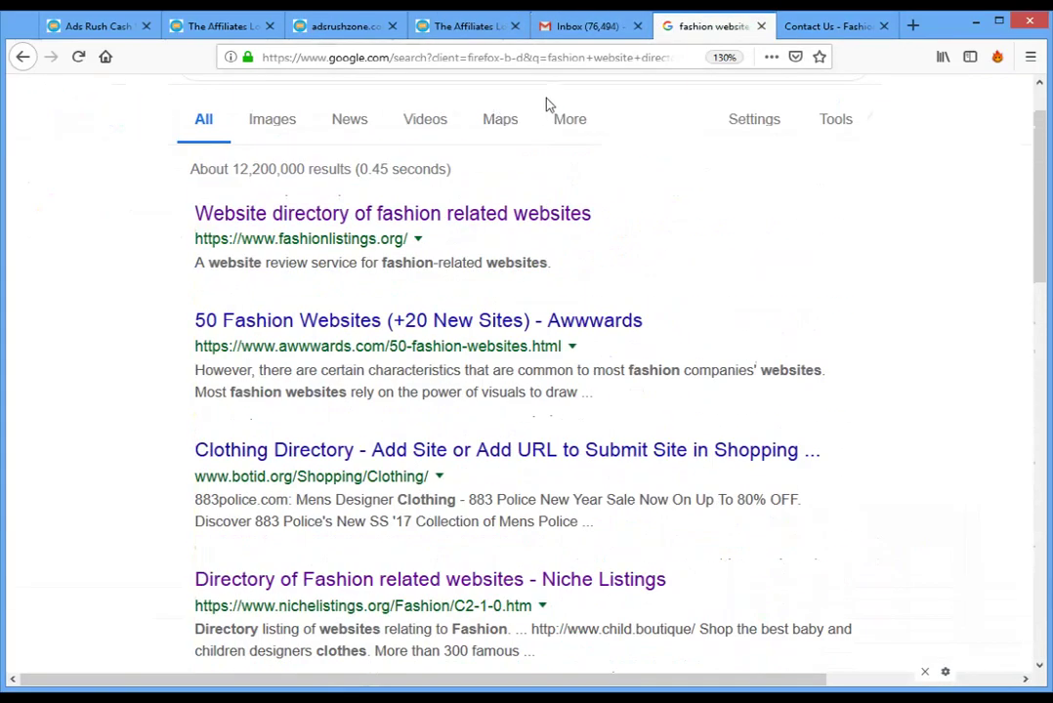
scroll(546, 104, up, 2)
click(484, 132)
key(Home)
text(sote)
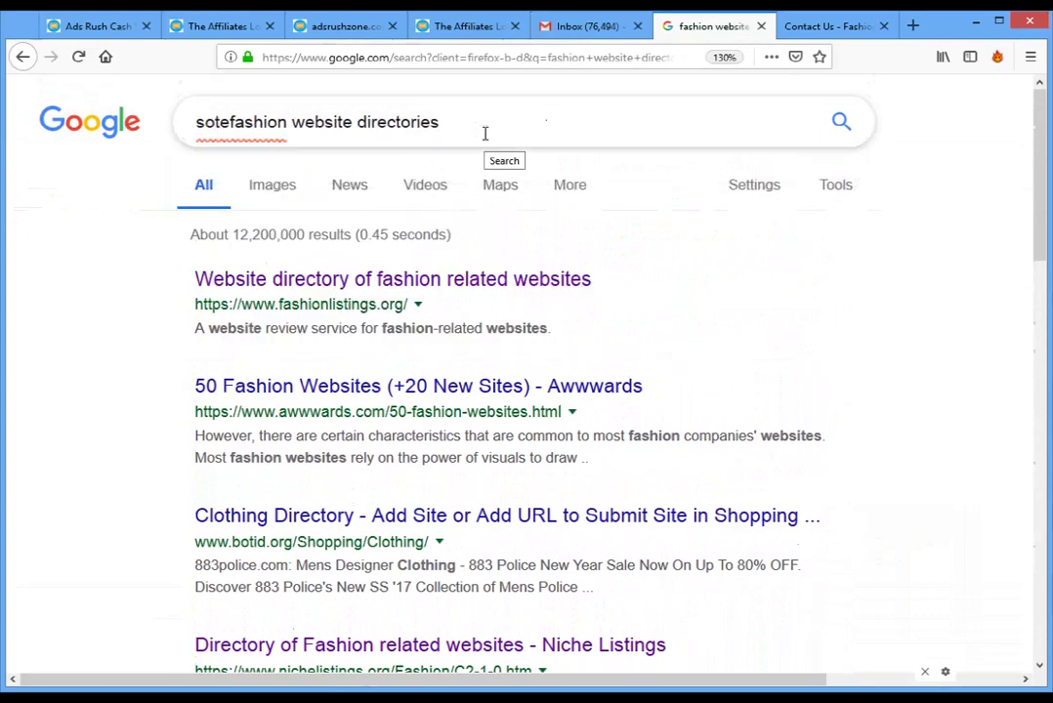
key(BackSpace)
key(BackSpace)
key(BackSpace)
text(oftware)
key(Delete)
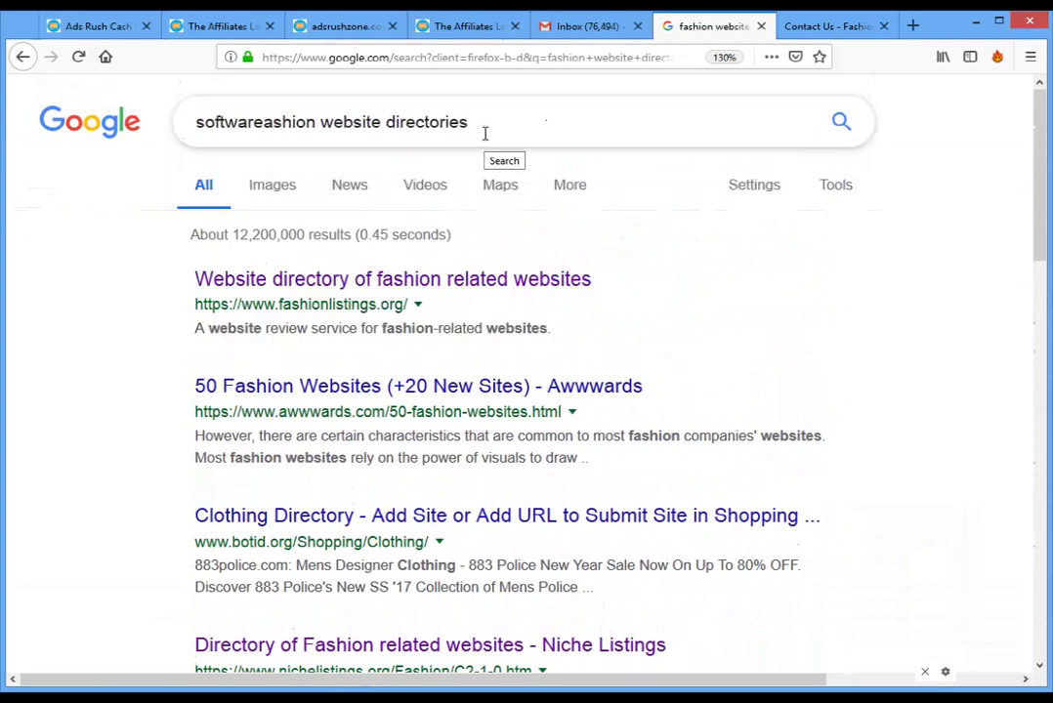
key(Delete)
key(Delete)
key(Delete)
key(Delete)
key(Delete)
key(Delete)
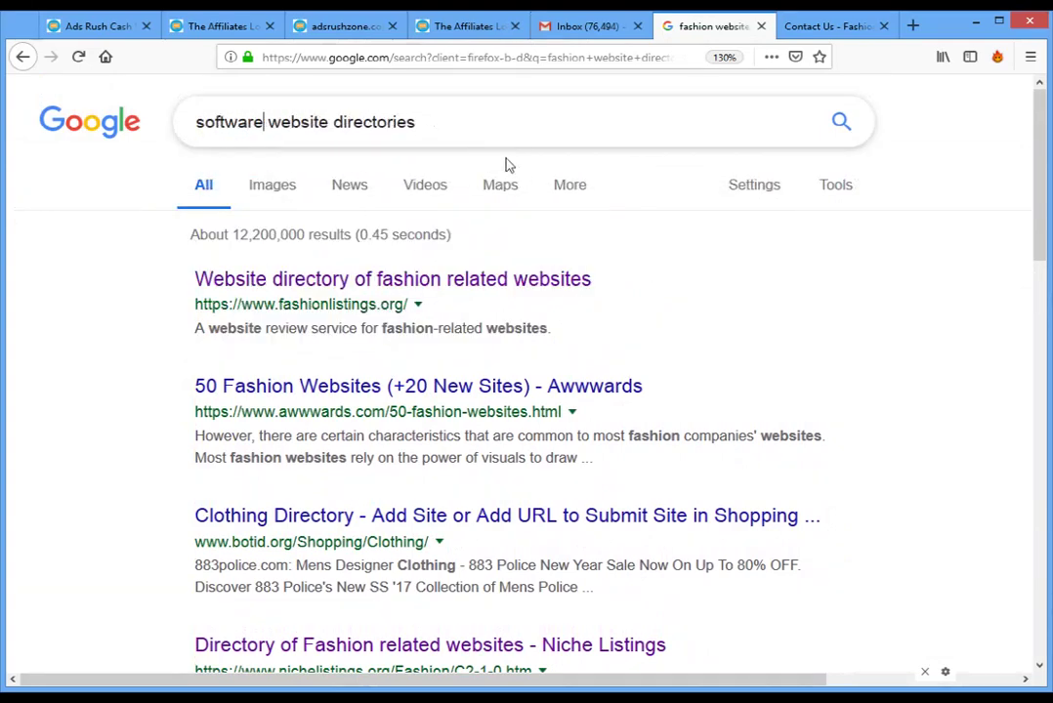
click(467, 26)
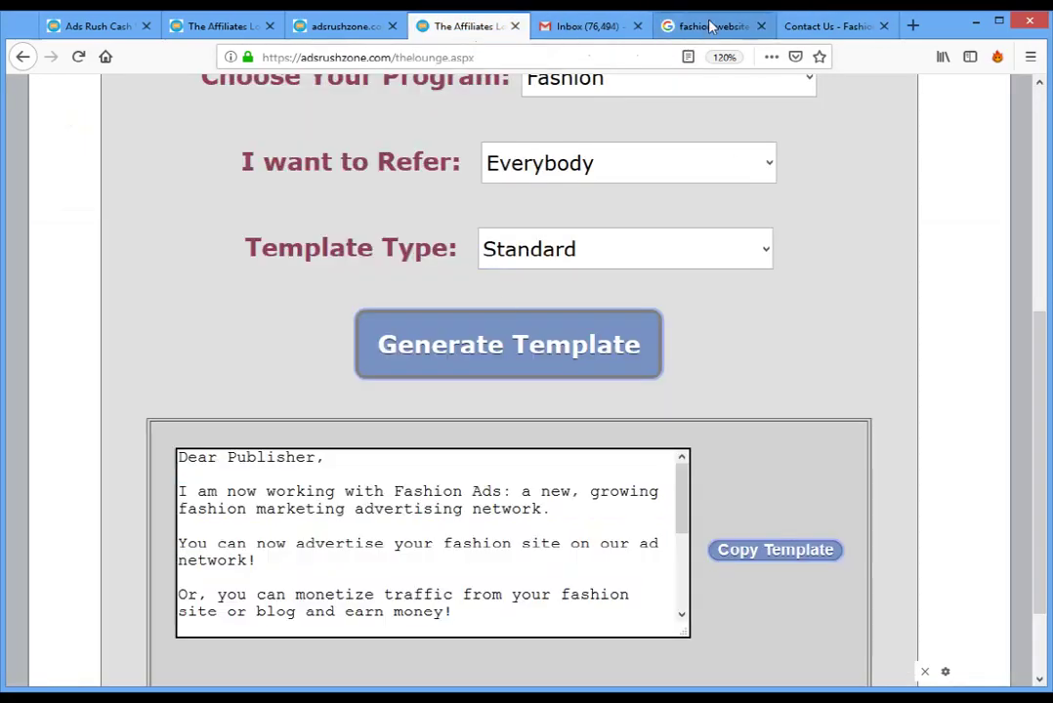
click(710, 26)
key(Return)
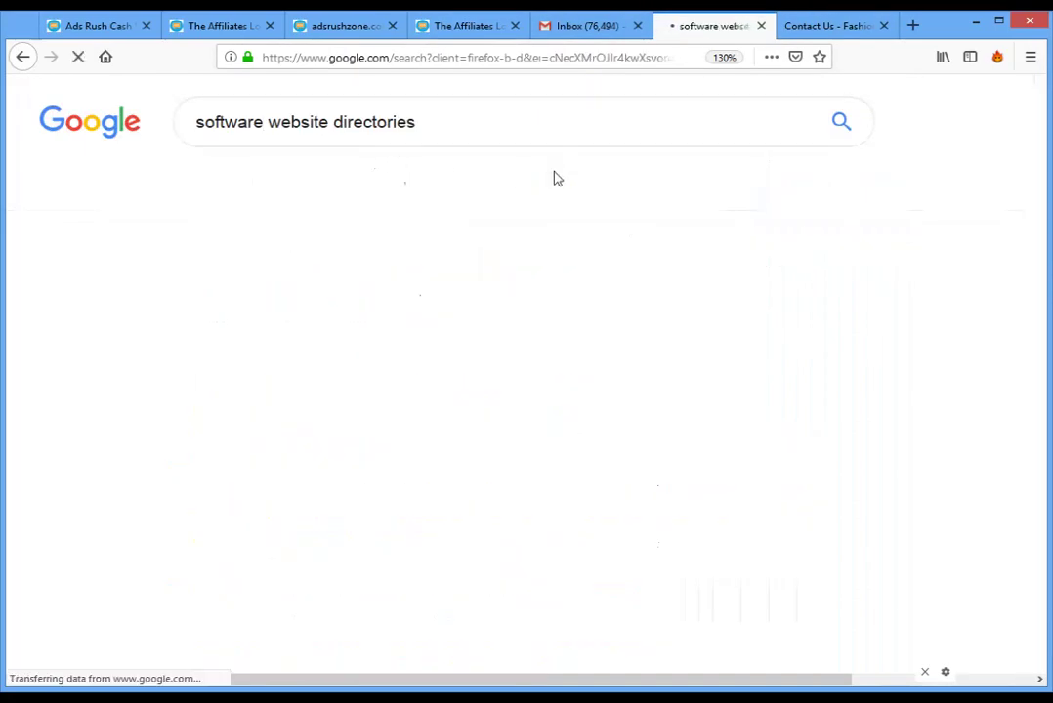
Step: Open the Brilliant Directories result in a new tab
scroll(424, 357, down, 3)
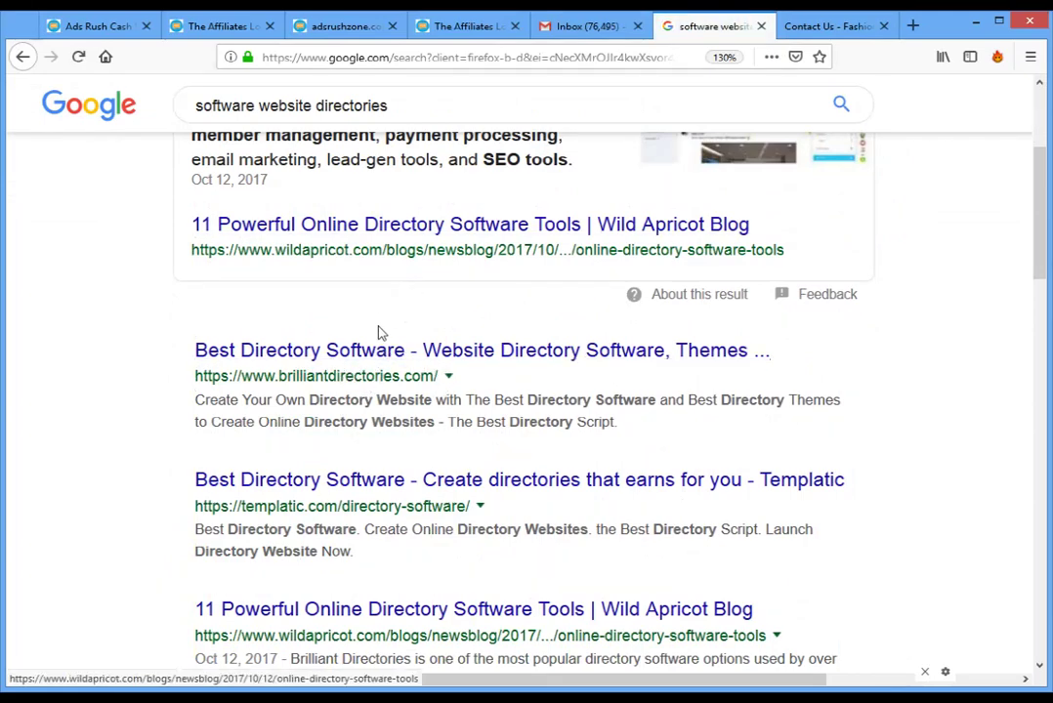
right_click(367, 354)
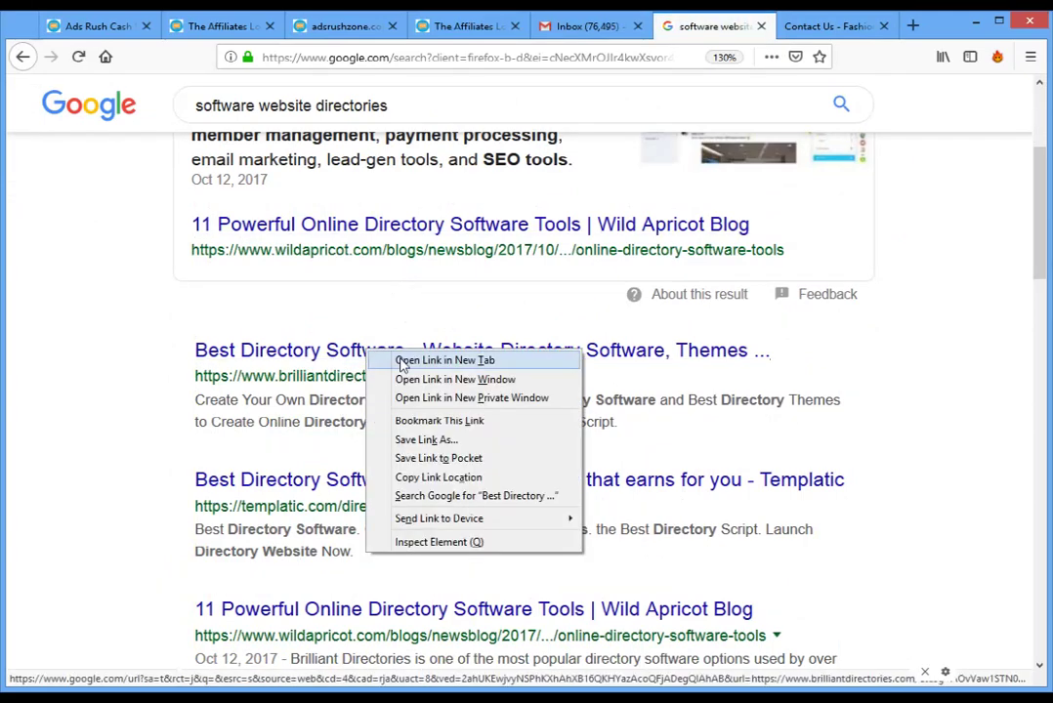
click(420, 360)
click(854, 26)
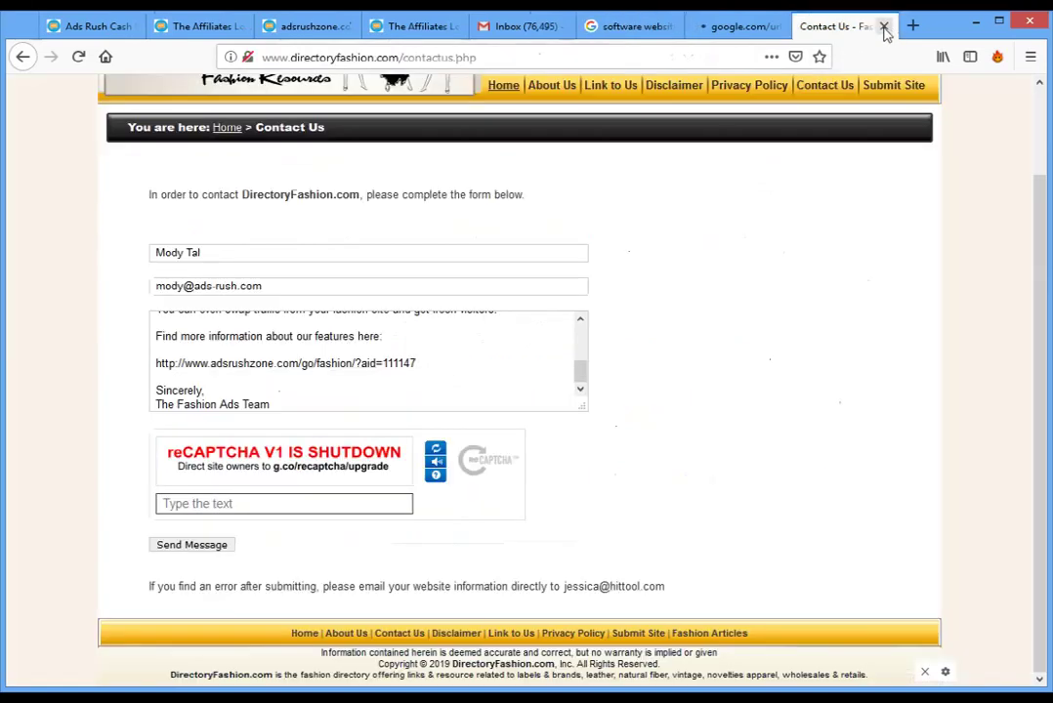
Step: Choose 'Just browsing around' and fill in the sender's name, e-mail and phone on the form
click(883, 27)
mouse_move(689, 193)
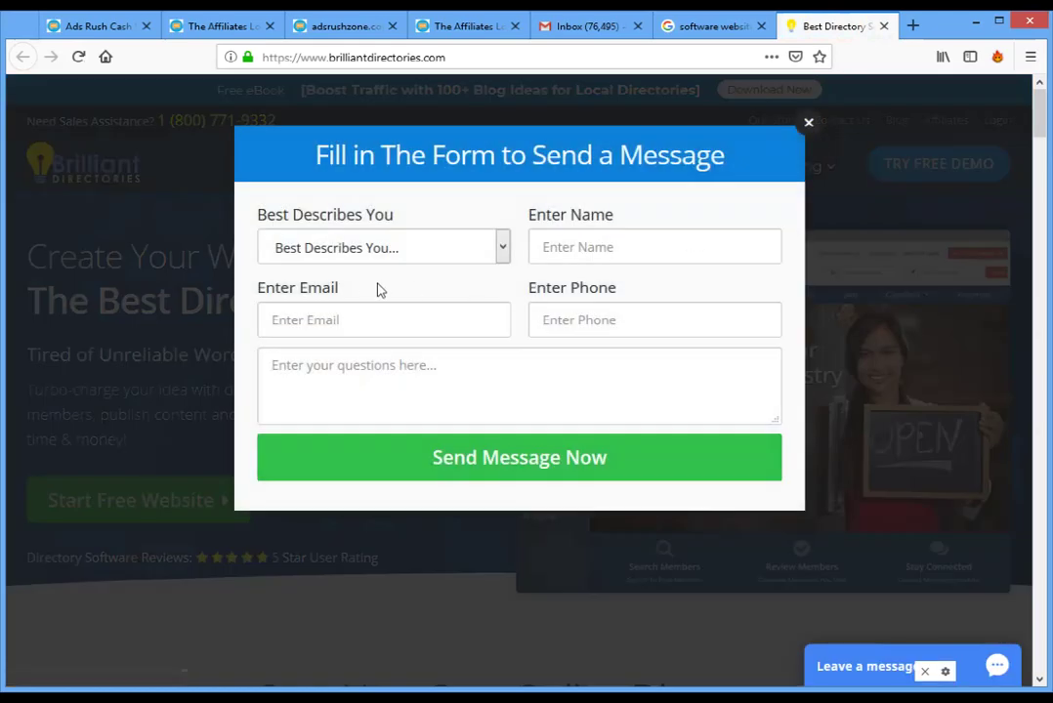
click(369, 249)
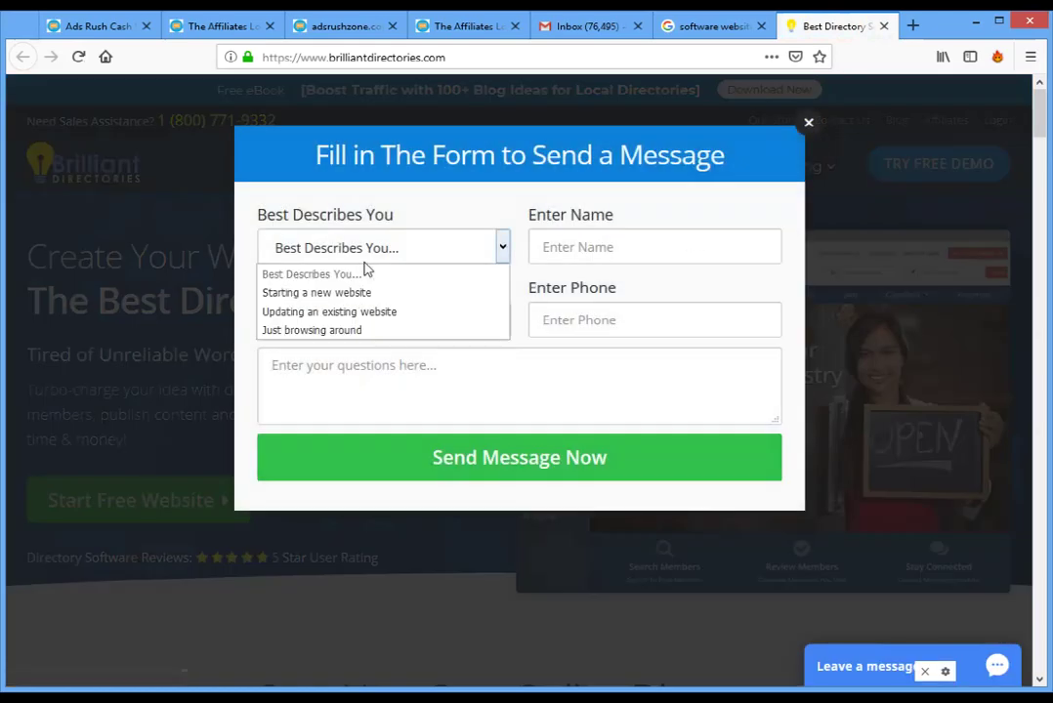
click(330, 331)
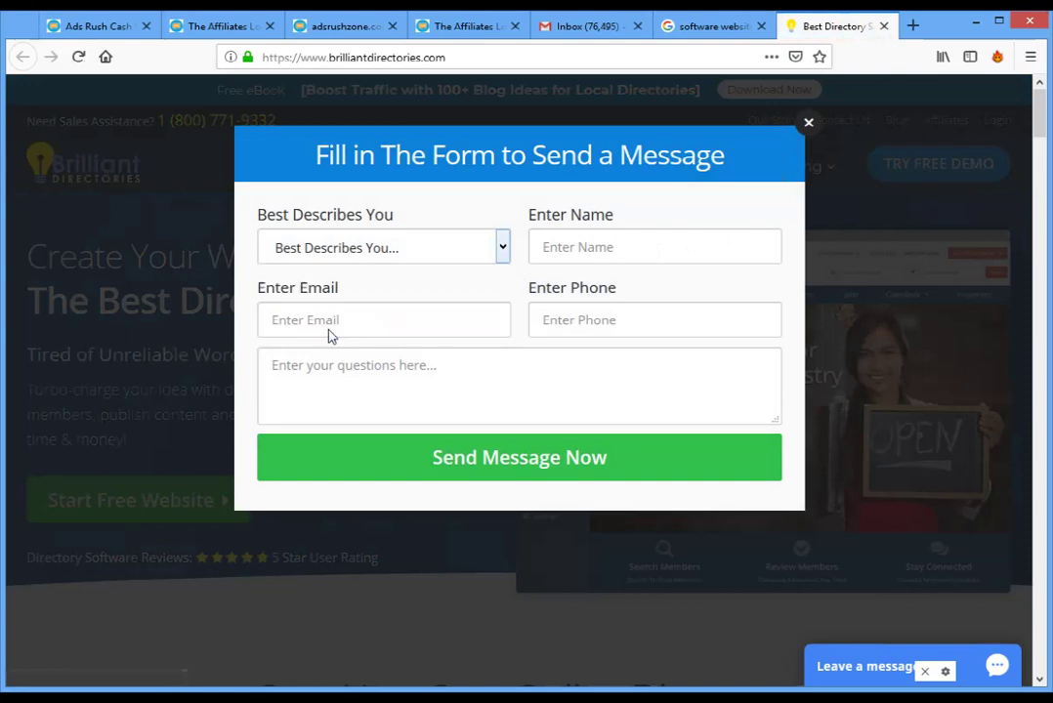
click(628, 244)
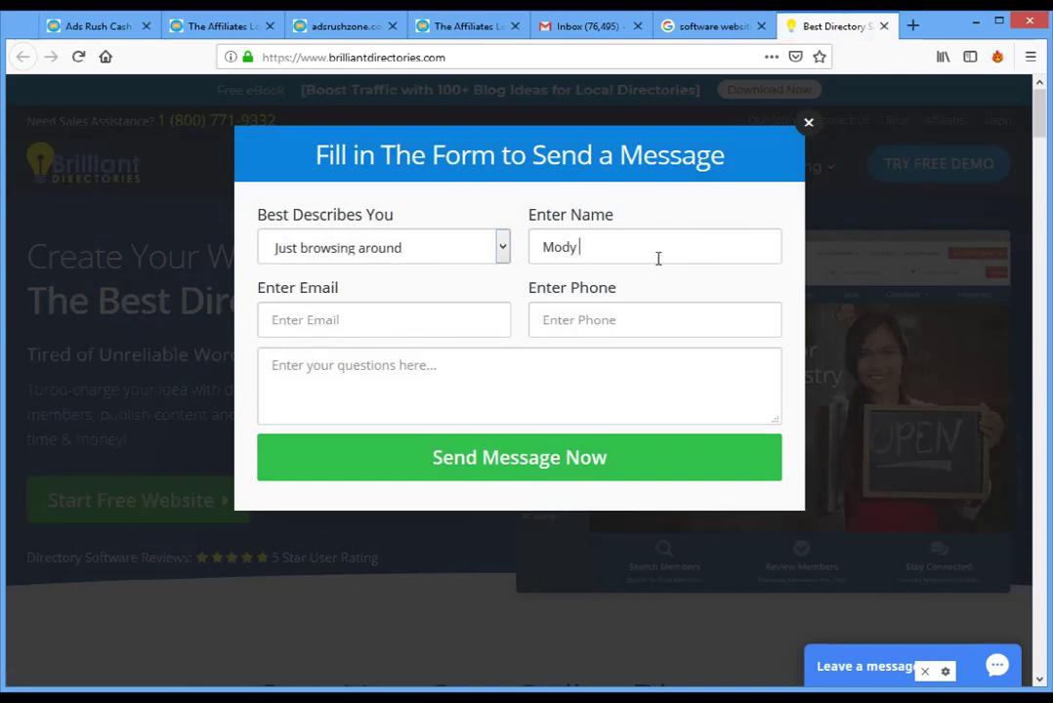
key(Tab)
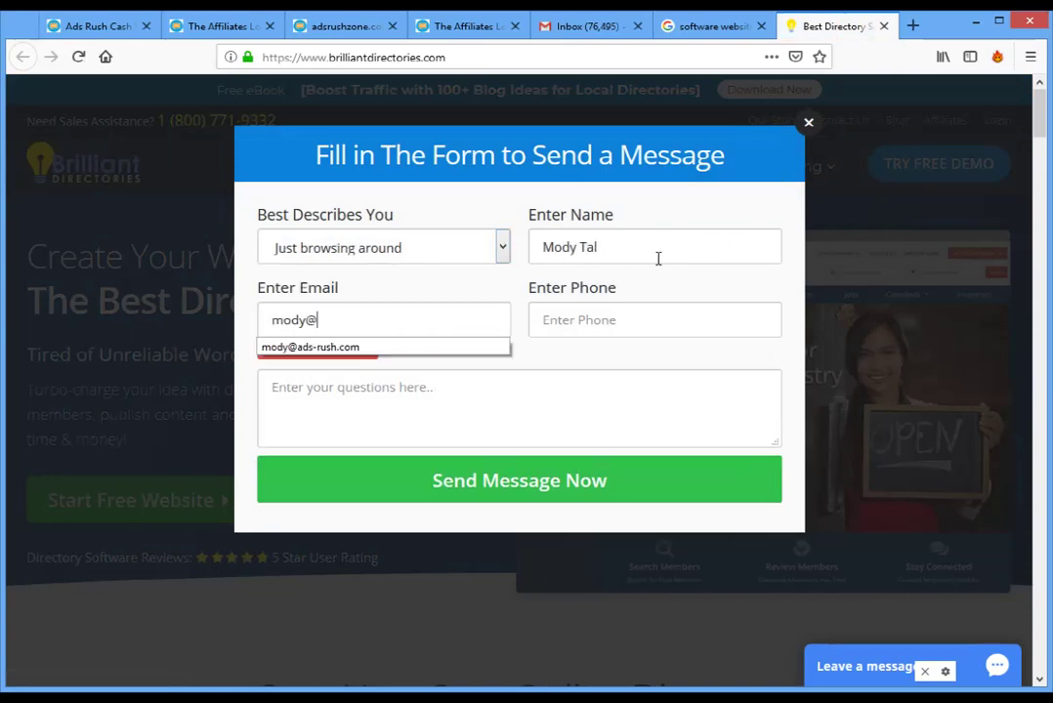
key(Tab)
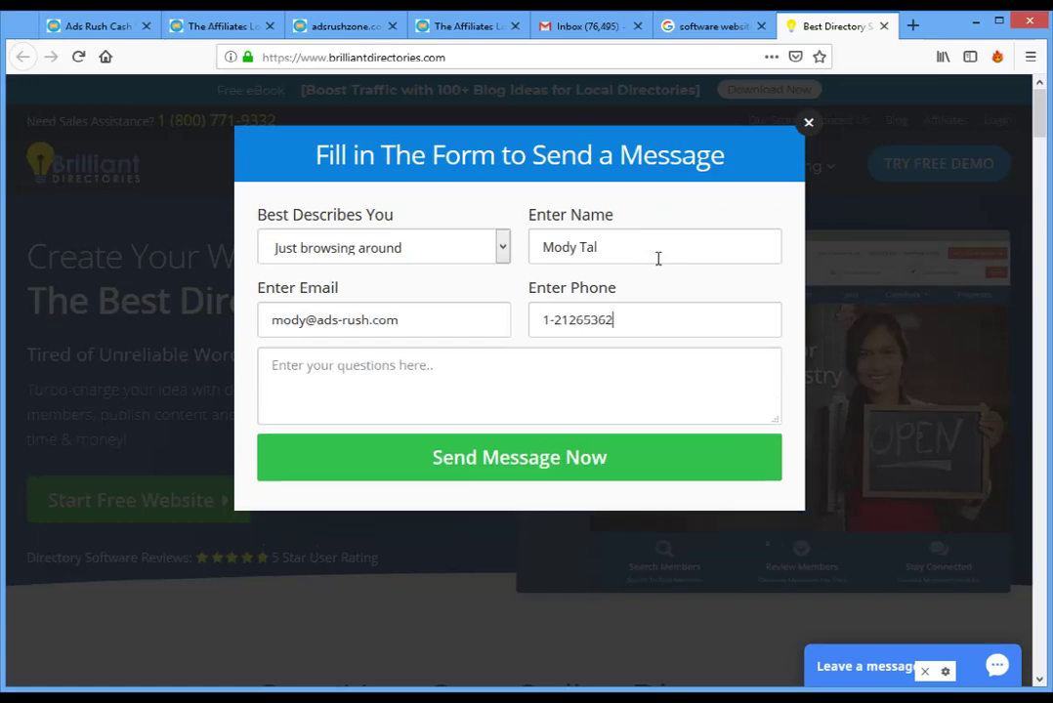
Step: Set Choose Your Program to Software in the Ads Rush Zone lounge
click(454, 25)
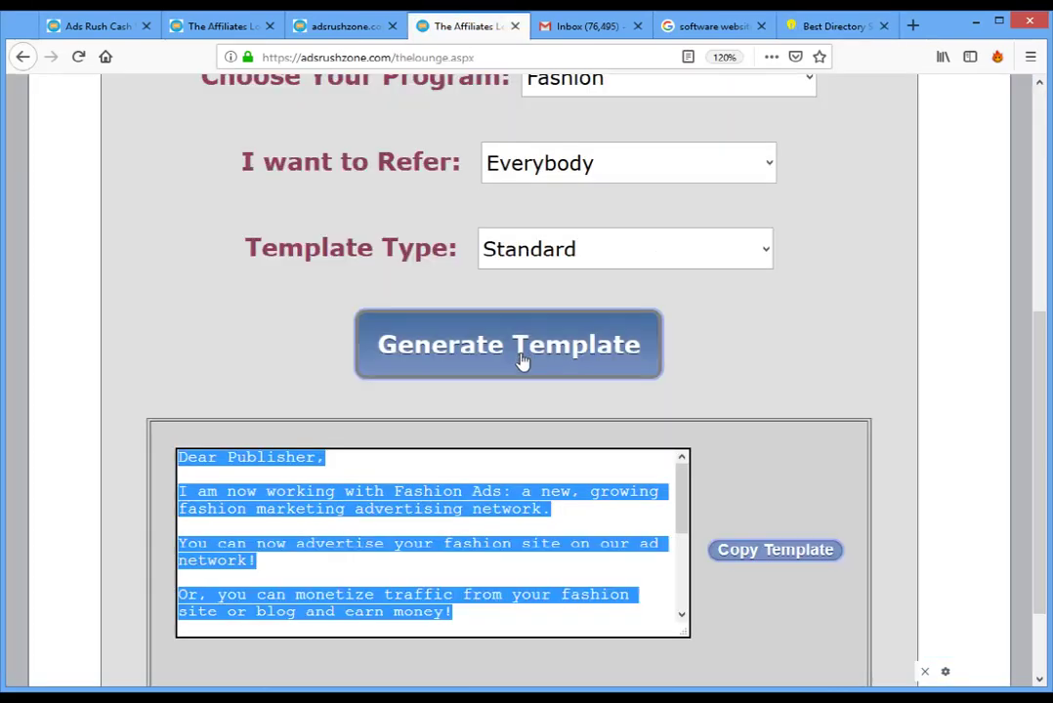
scroll(532, 362, up, 4)
scroll(535, 393, down, 1)
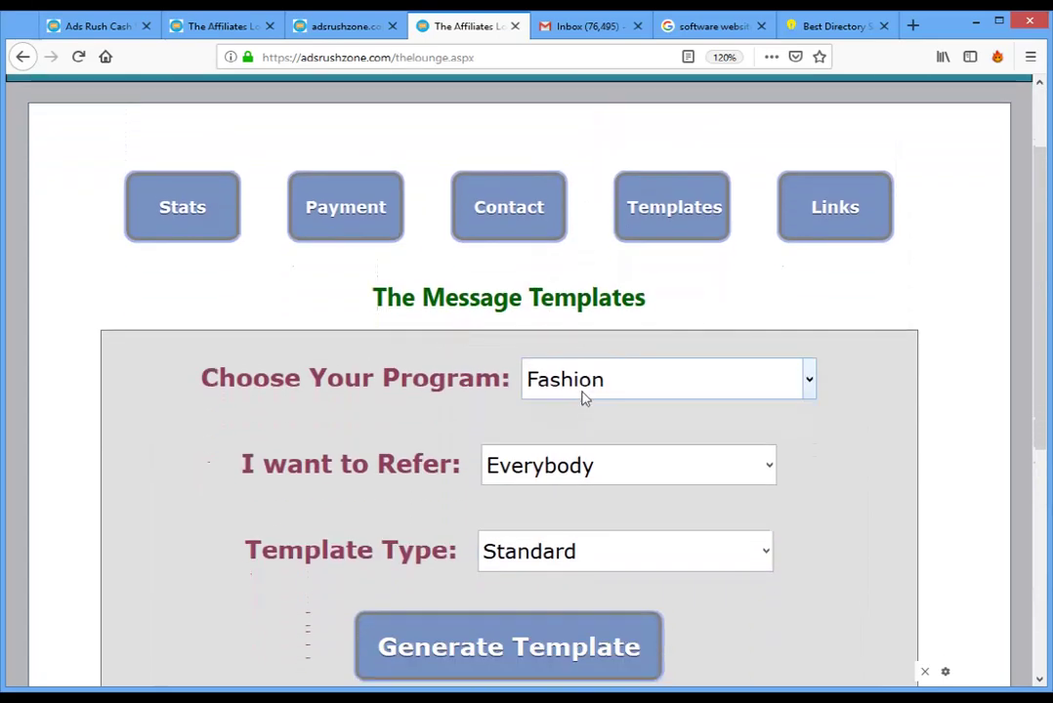
scroll(583, 398, down, 1)
click(585, 273)
scroll(597, 503, down, 2)
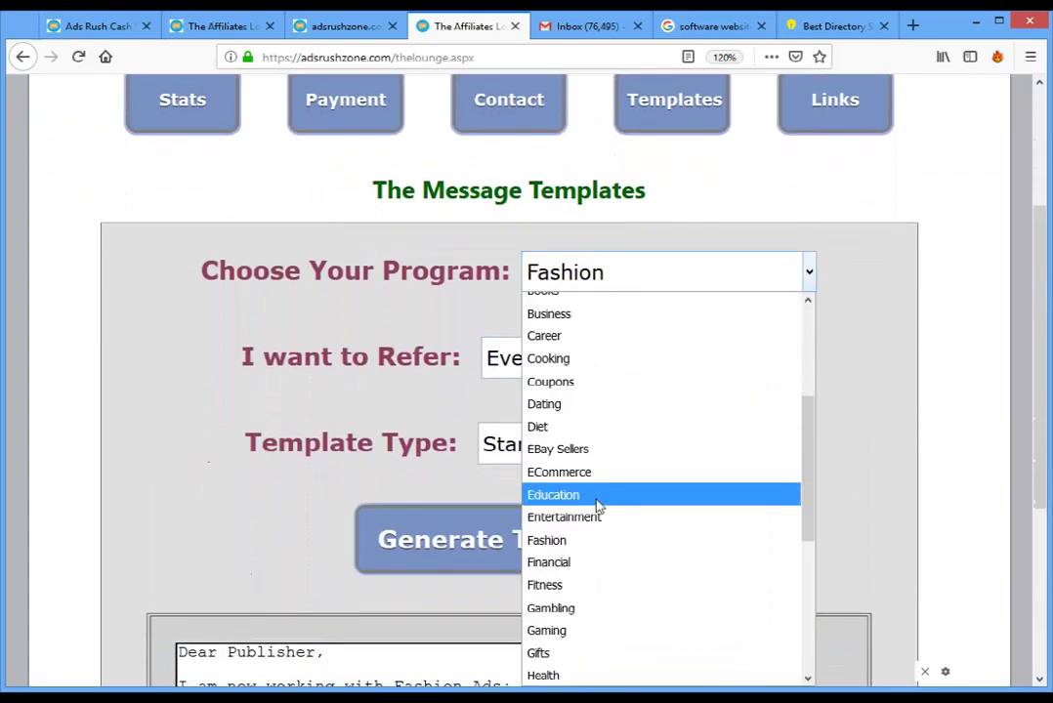
scroll(569, 547, down, 5)
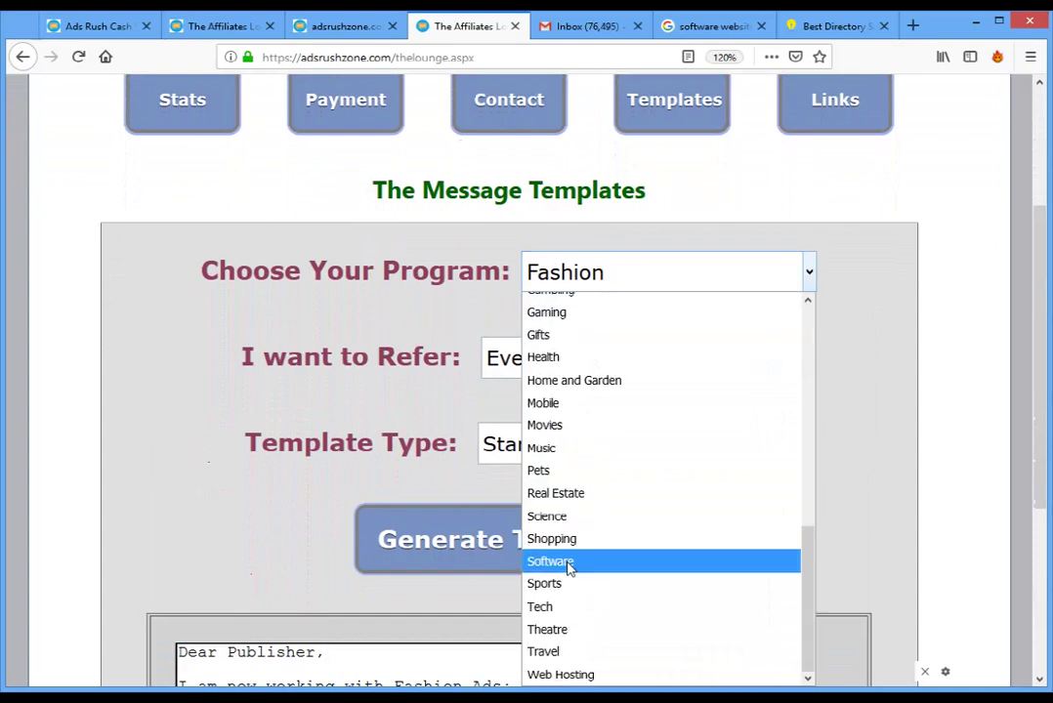
click(538, 561)
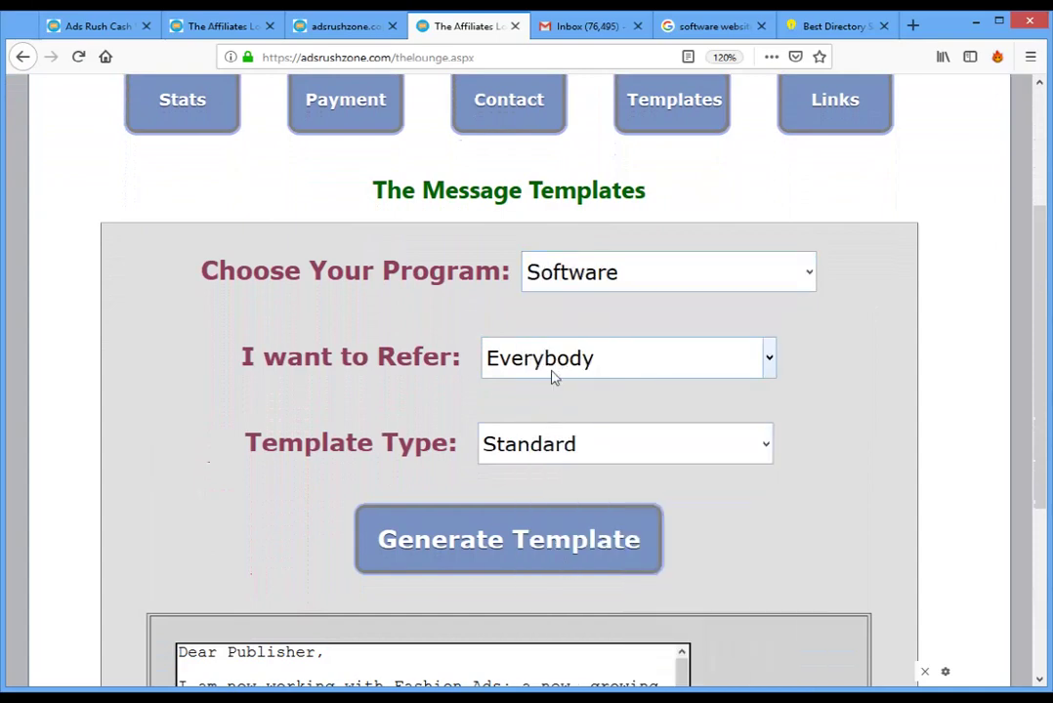
Step: Generate the Software template and copy its text, leaving the program unchanged
scroll(390, 347, down, 4)
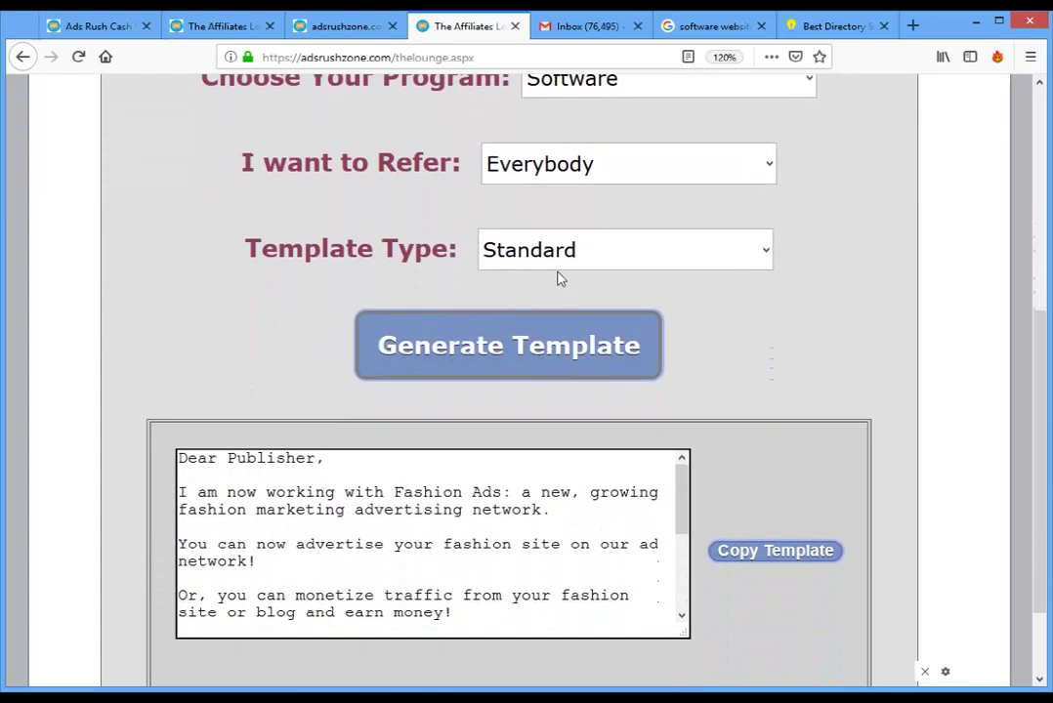
click(499, 328)
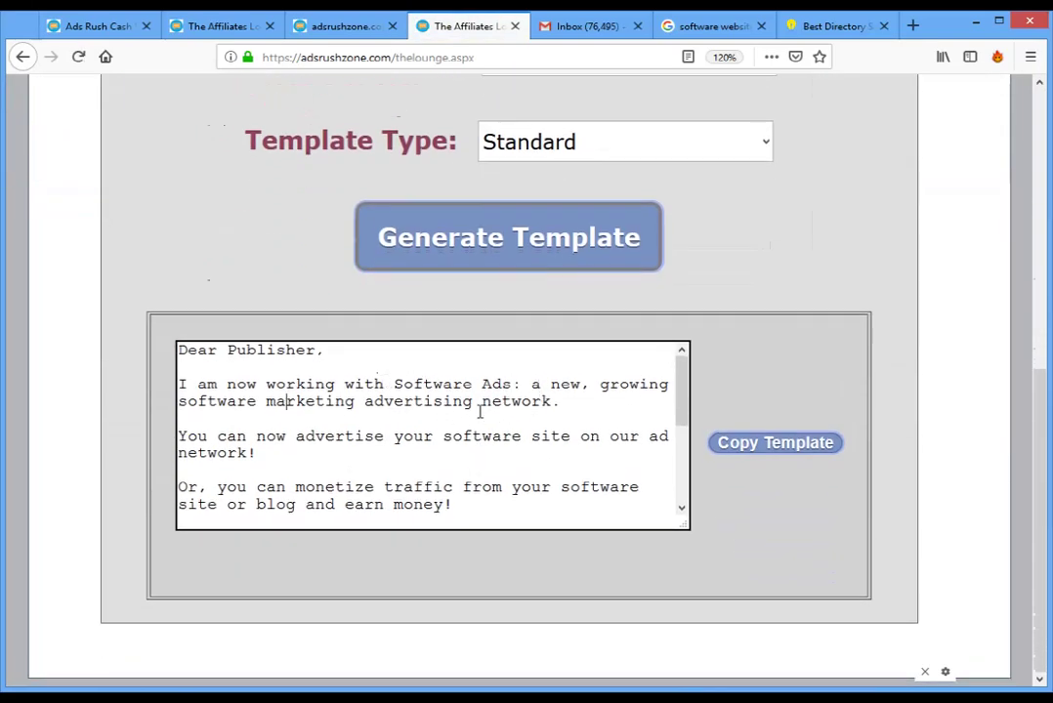
click(740, 445)
click(668, 337)
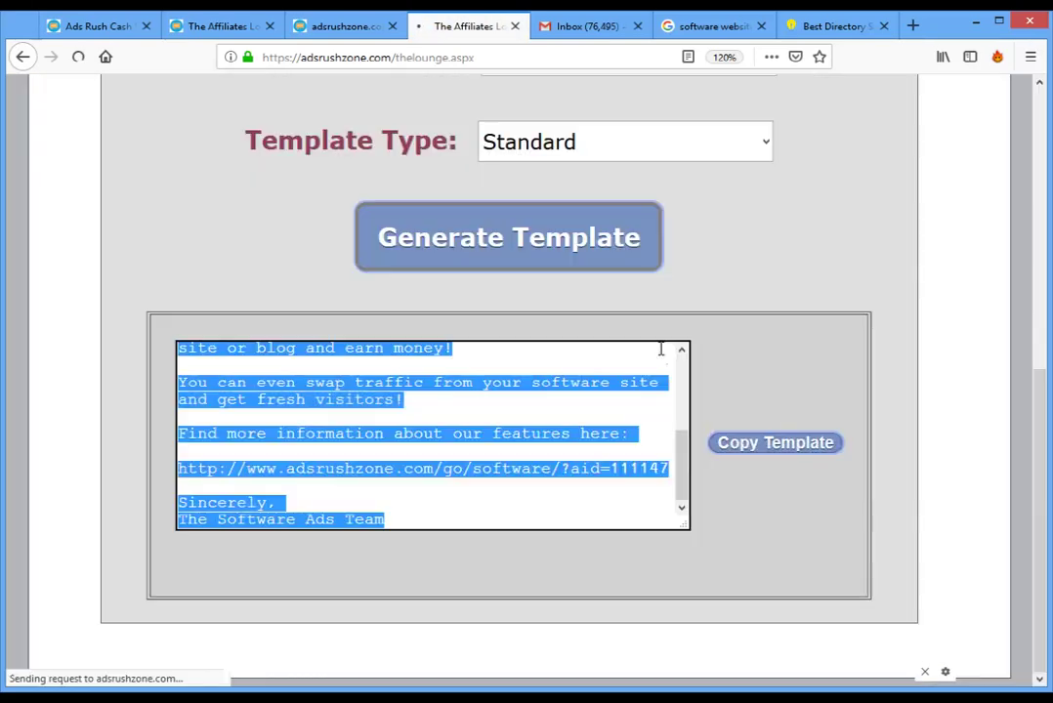
click(618, 488)
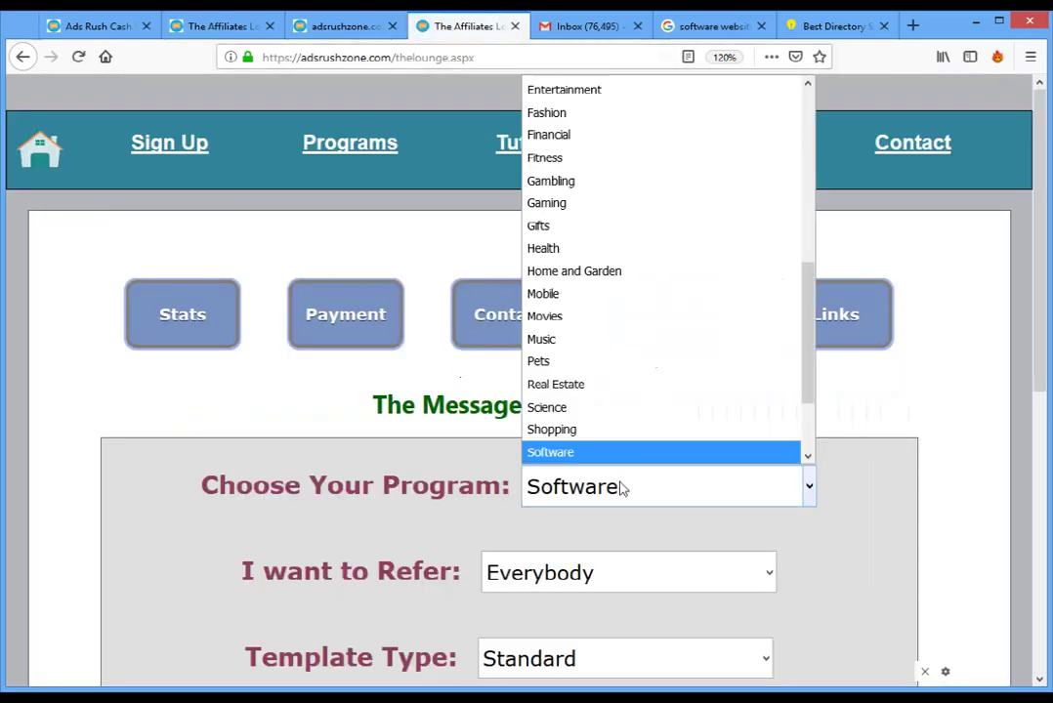
scroll(608, 337, up, 7)
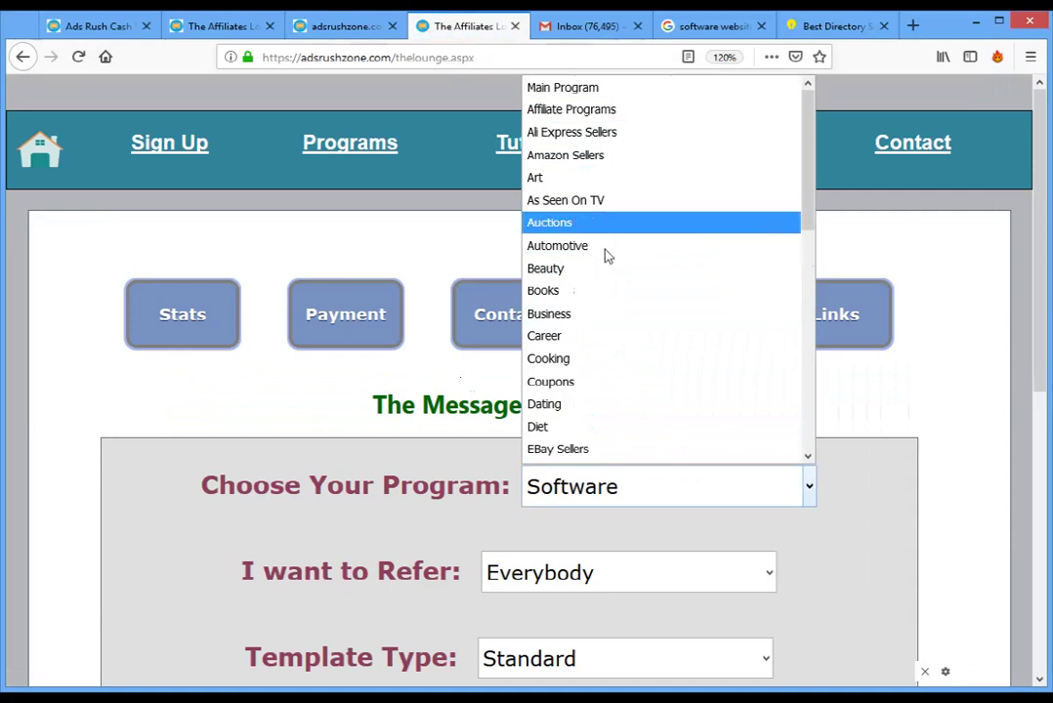
scroll(611, 293, down, 2)
scroll(613, 331, down, 6)
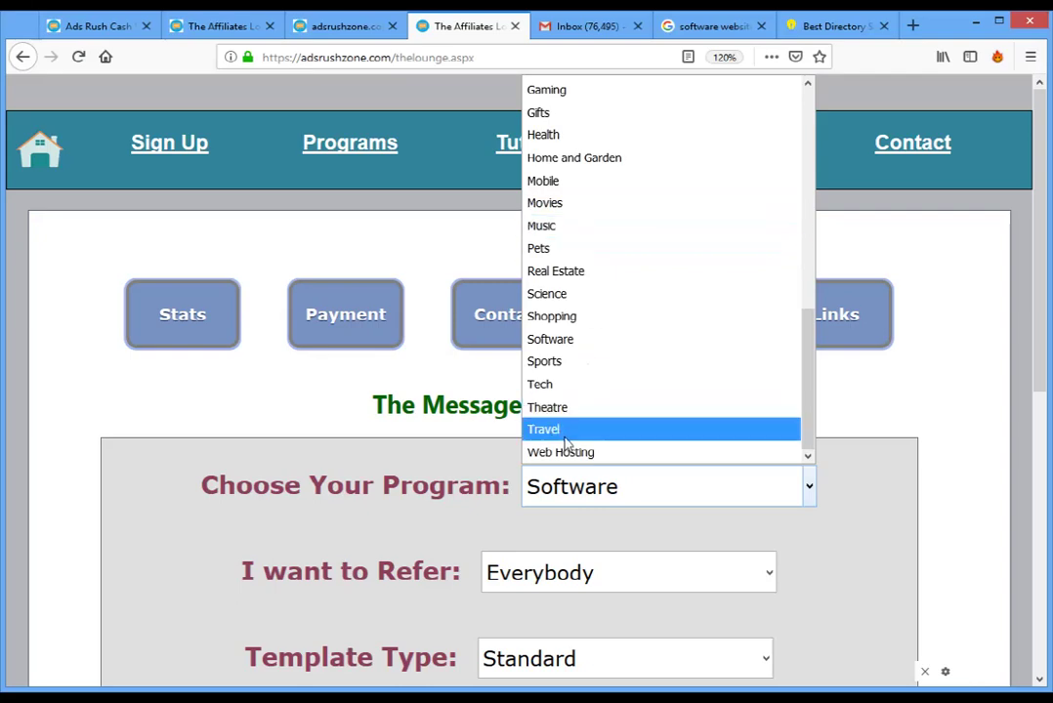
click(670, 31)
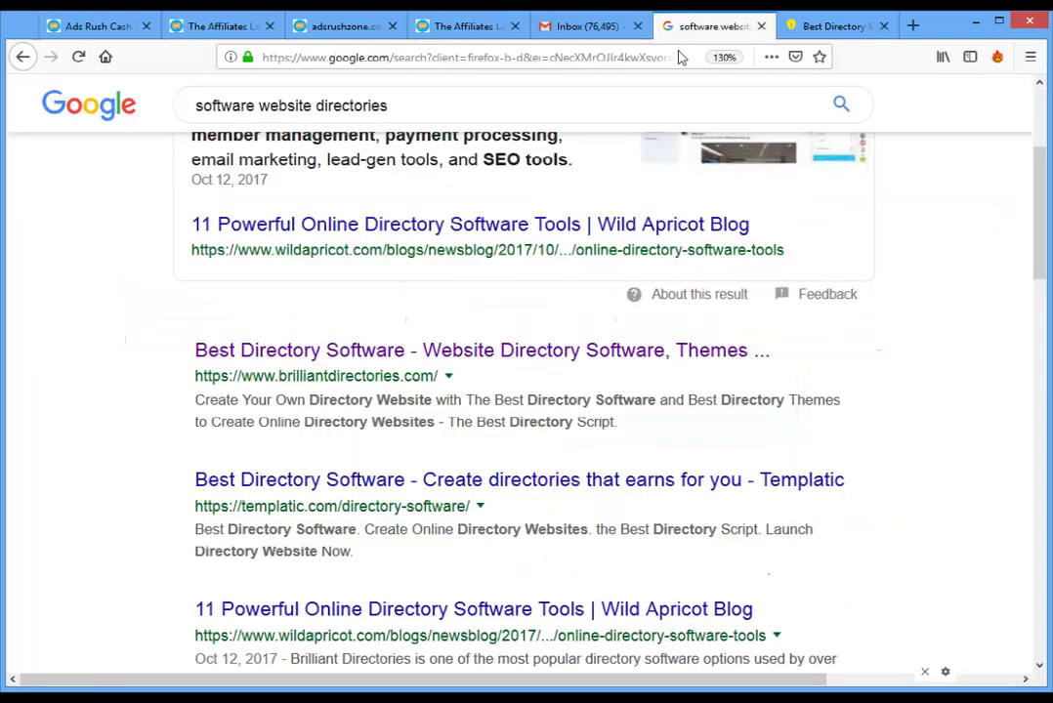
Step: Select the full generated Software template text for copying
click(581, 29)
click(809, 27)
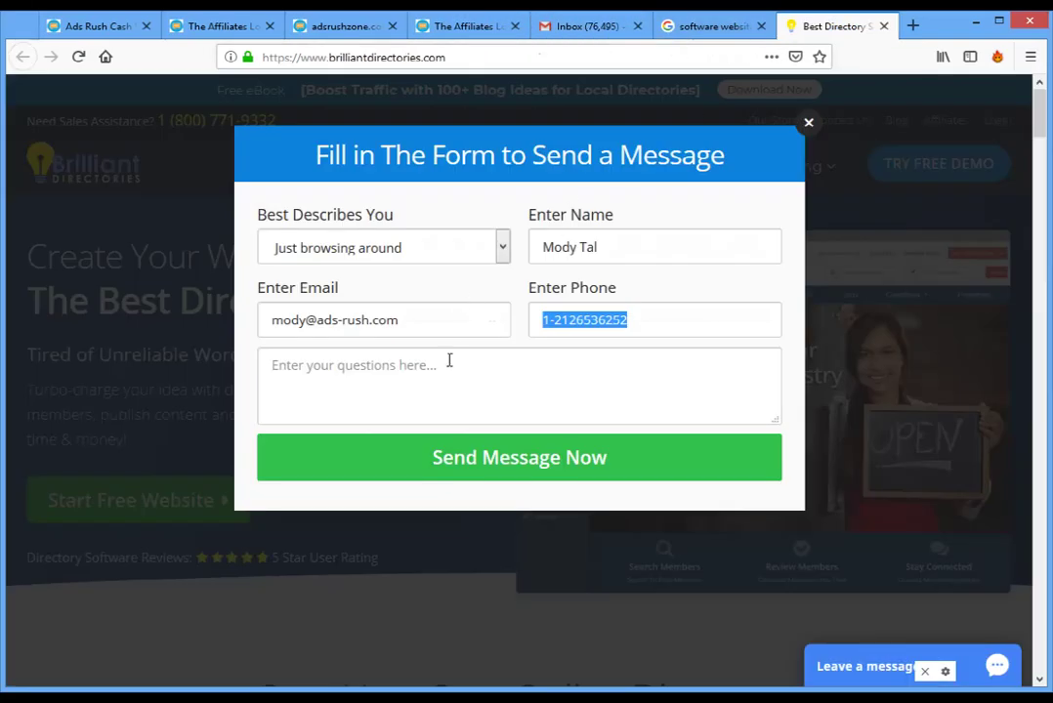
click(426, 382)
click(459, 27)
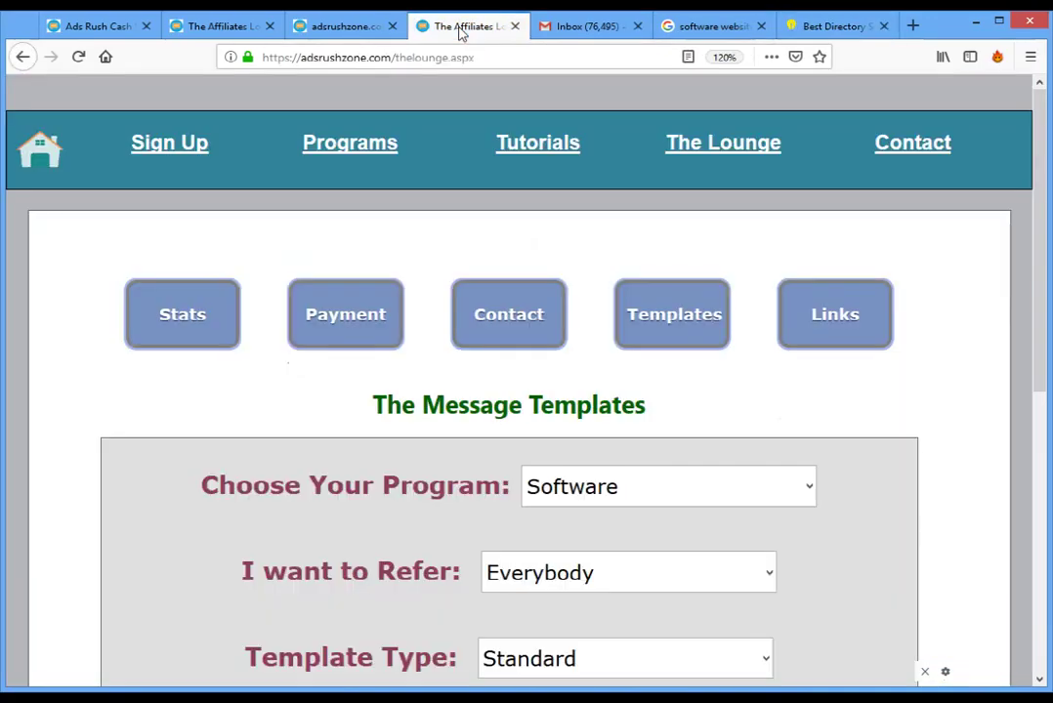
scroll(517, 420, down, 5)
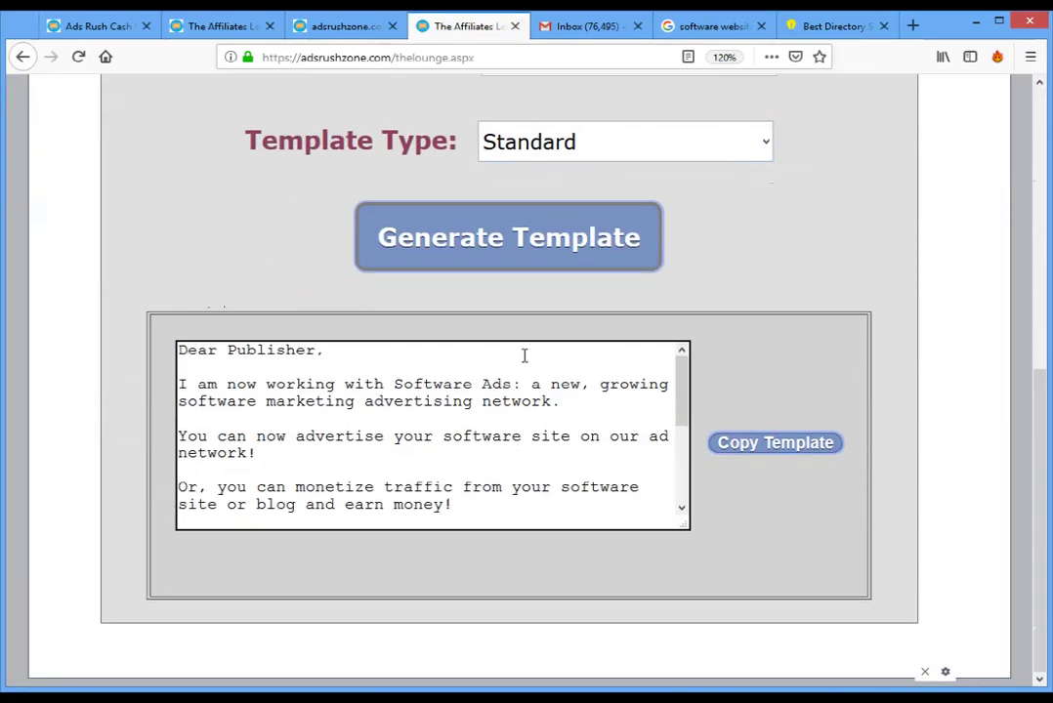
click(521, 354)
key(ctrl+a)
scroll(547, 390, up, 5)
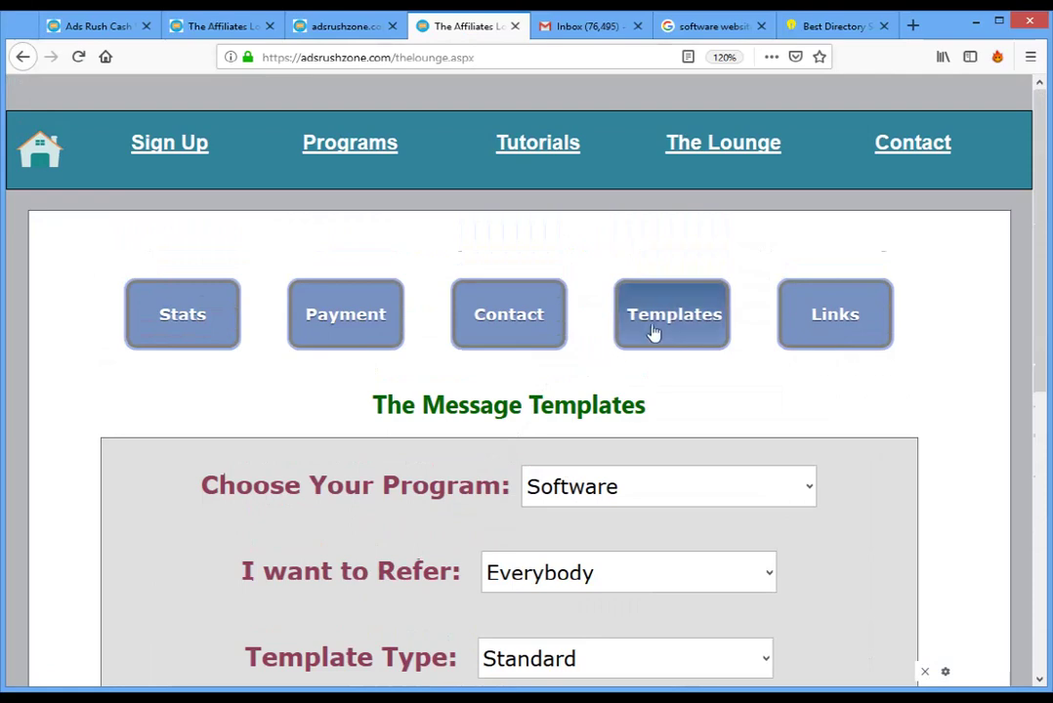
Step: Paste the template into the Brilliant Directories questions box, send it, and close the tab
click(823, 30)
key(ctrl+v)
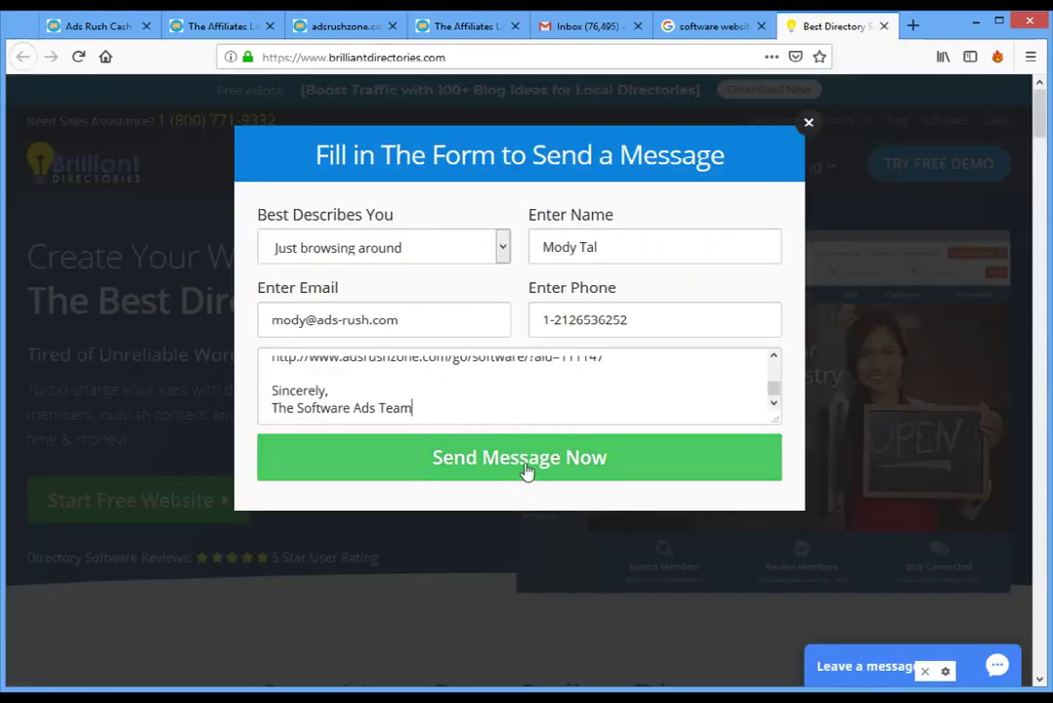
click(528, 471)
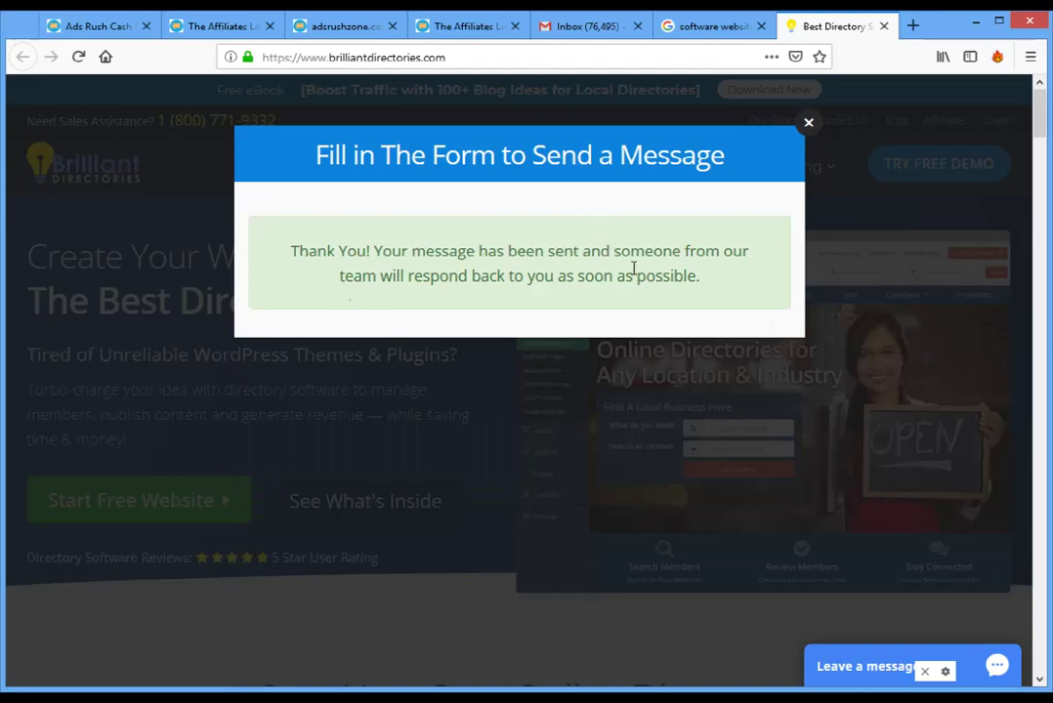
click(883, 26)
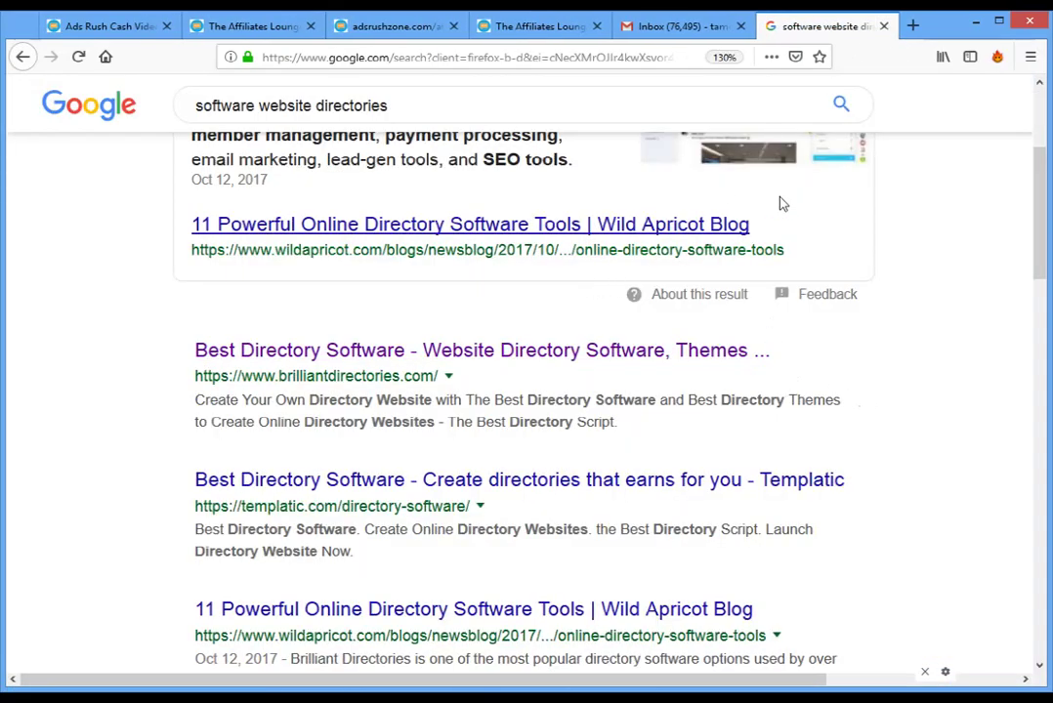
Step: Set Choose Your Program to Travel in the Affiliates Lounge
click(540, 29)
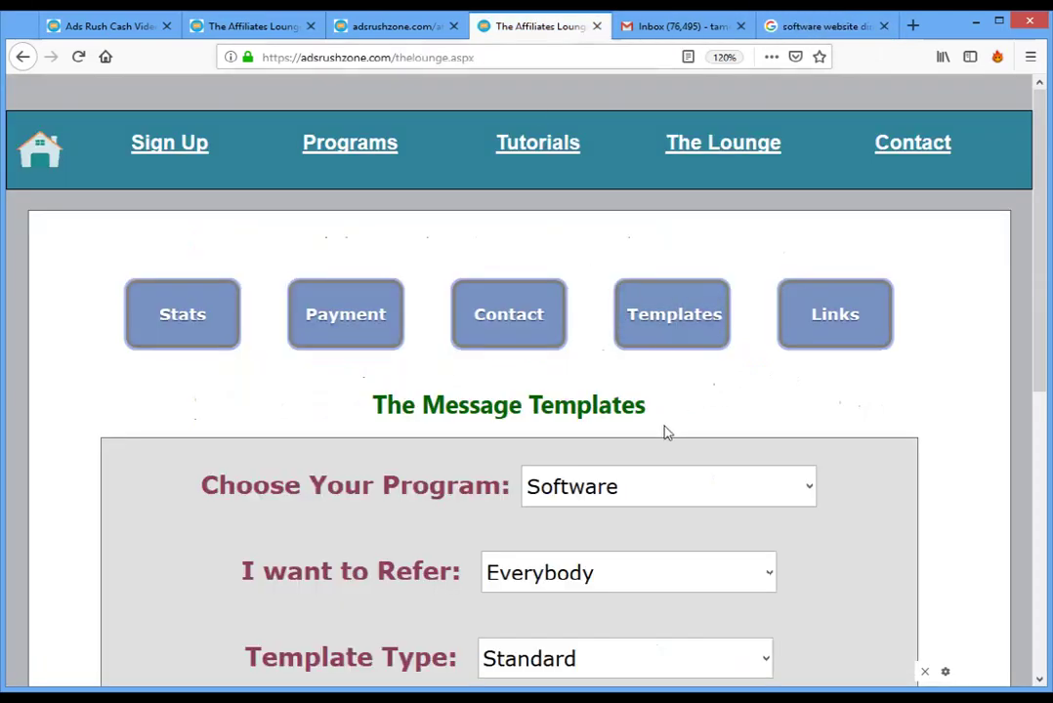
scroll(665, 430, down, 5)
scroll(615, 368, up, 4)
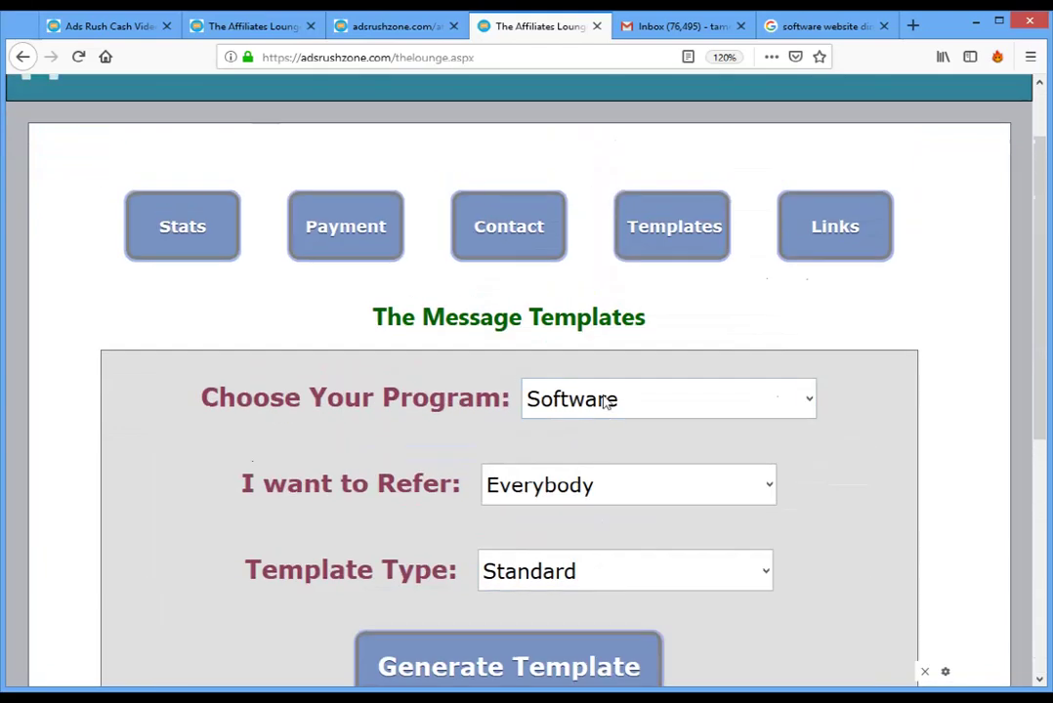
click(606, 399)
scroll(621, 322, down, 2)
click(587, 341)
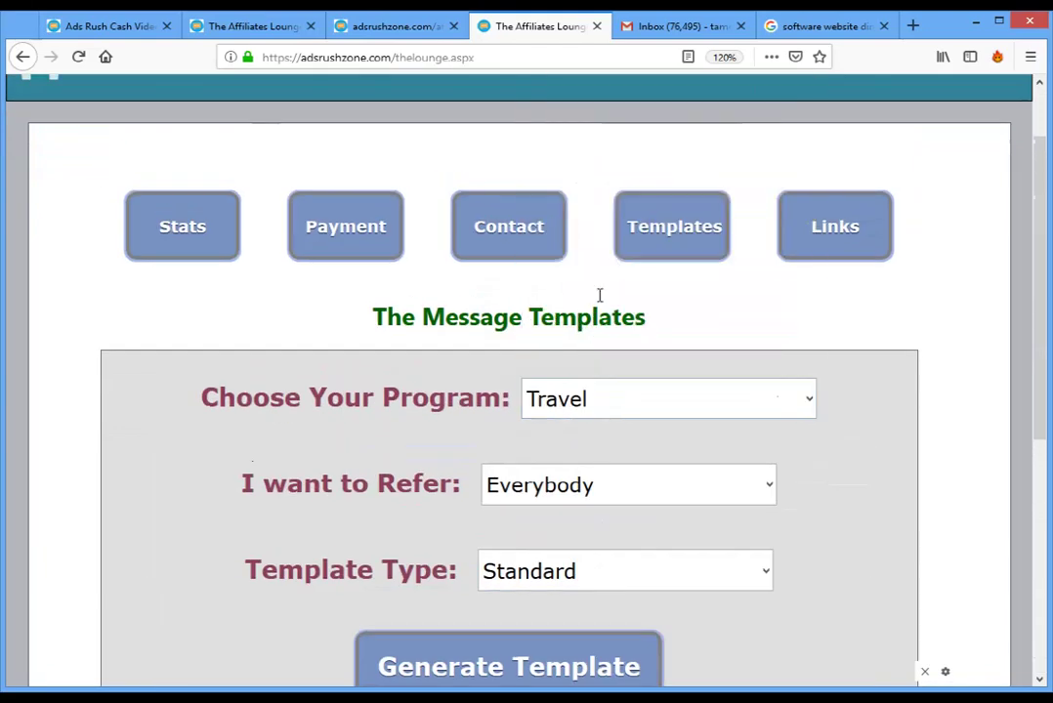
scroll(534, 330, down, 2)
Step: Choose Refer to Publishers, keep the Standard type, and generate the Travel template
click(540, 272)
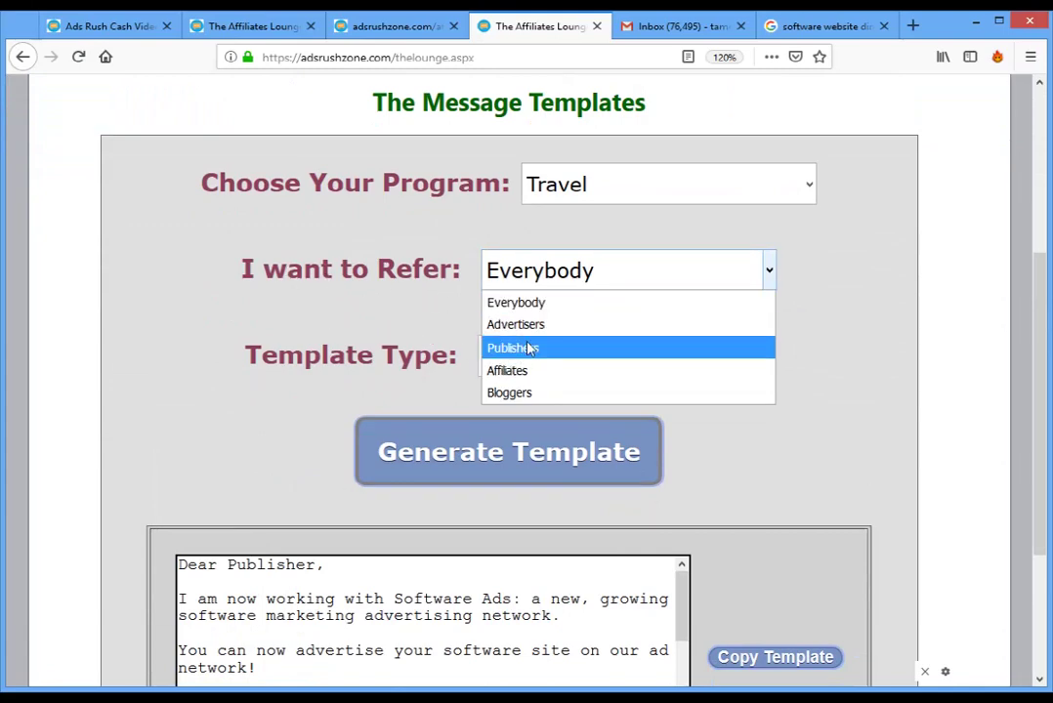
click(528, 351)
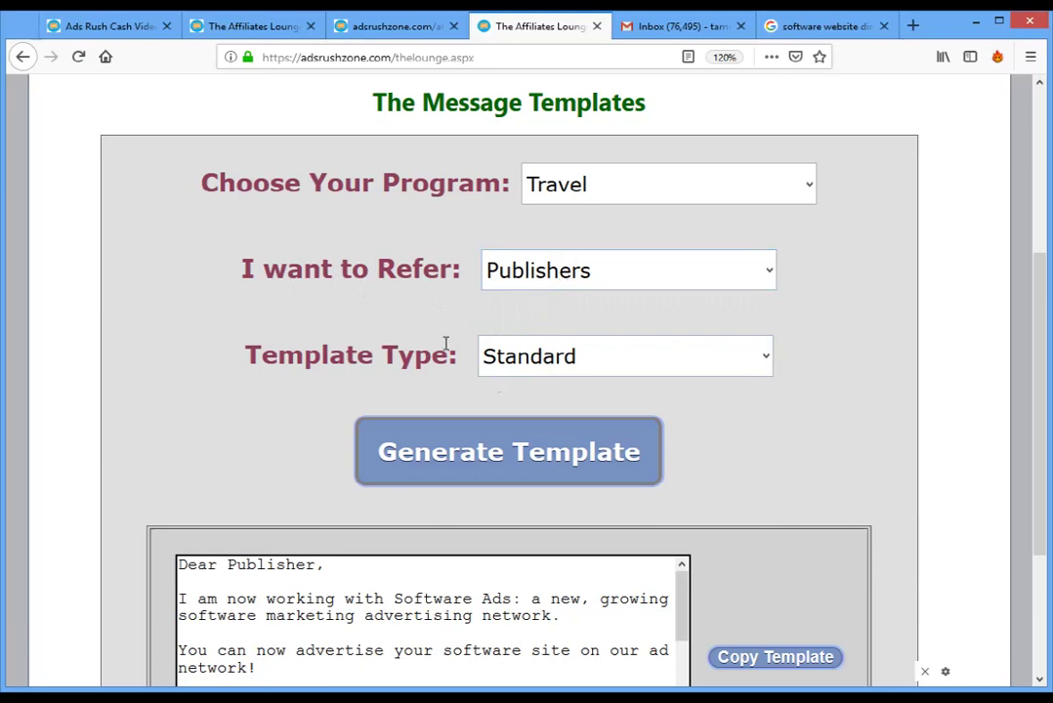
click(528, 359)
click(529, 359)
click(538, 369)
click(536, 388)
click(536, 453)
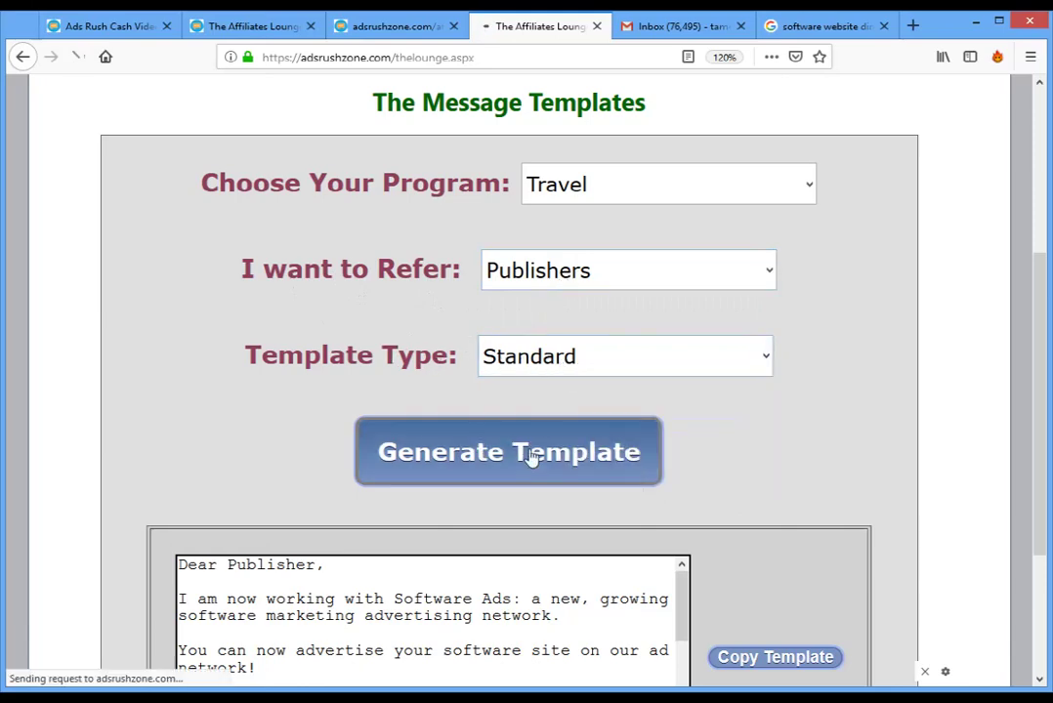
scroll(525, 454, down, 5)
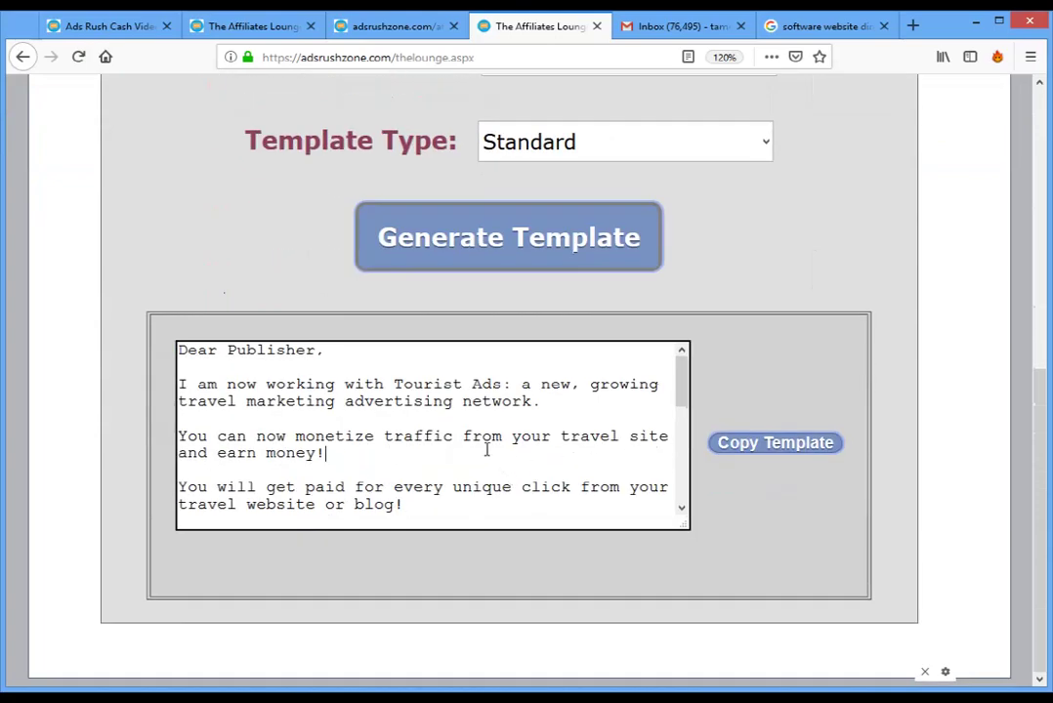
scroll(601, 345, up, 4)
scroll(723, 103, down, 3)
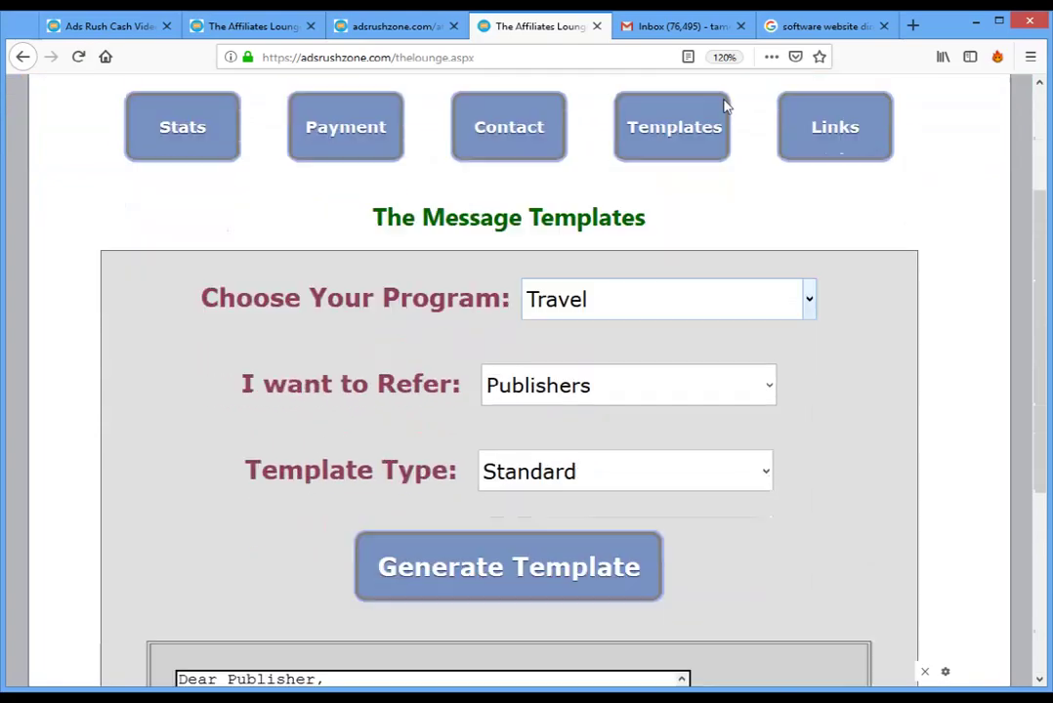
click(825, 27)
Step: Search 'travel website directories' and open The Travel Web Directory and Best Travel Websites in new tabs
click(537, 105)
key(ctrl+a)
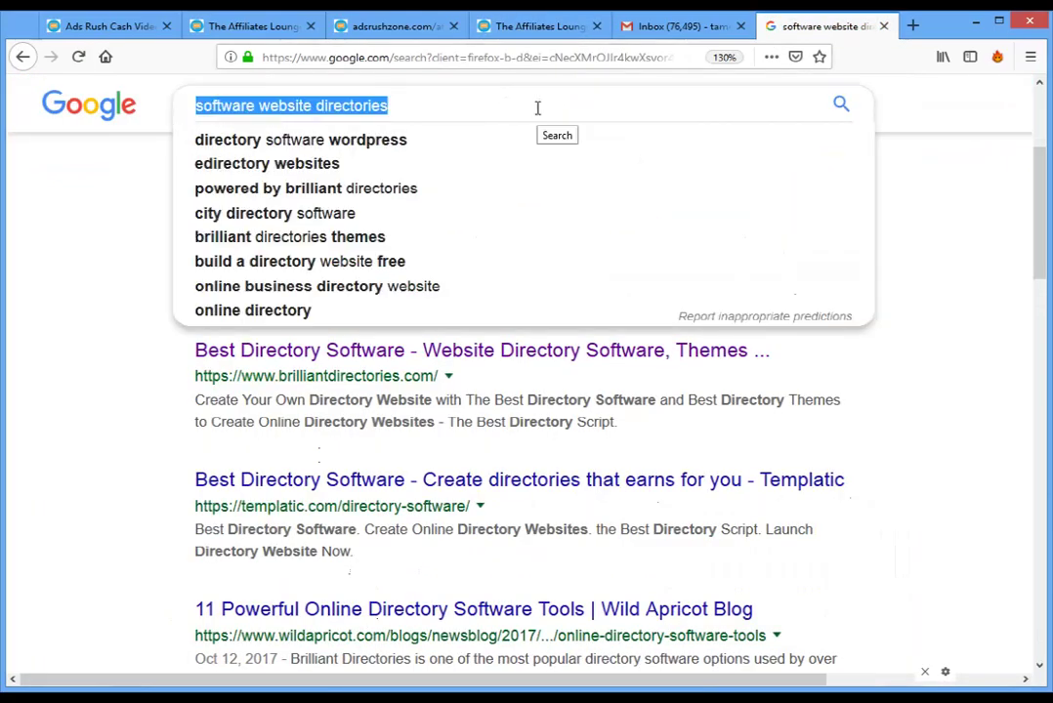
text(travel website directories)
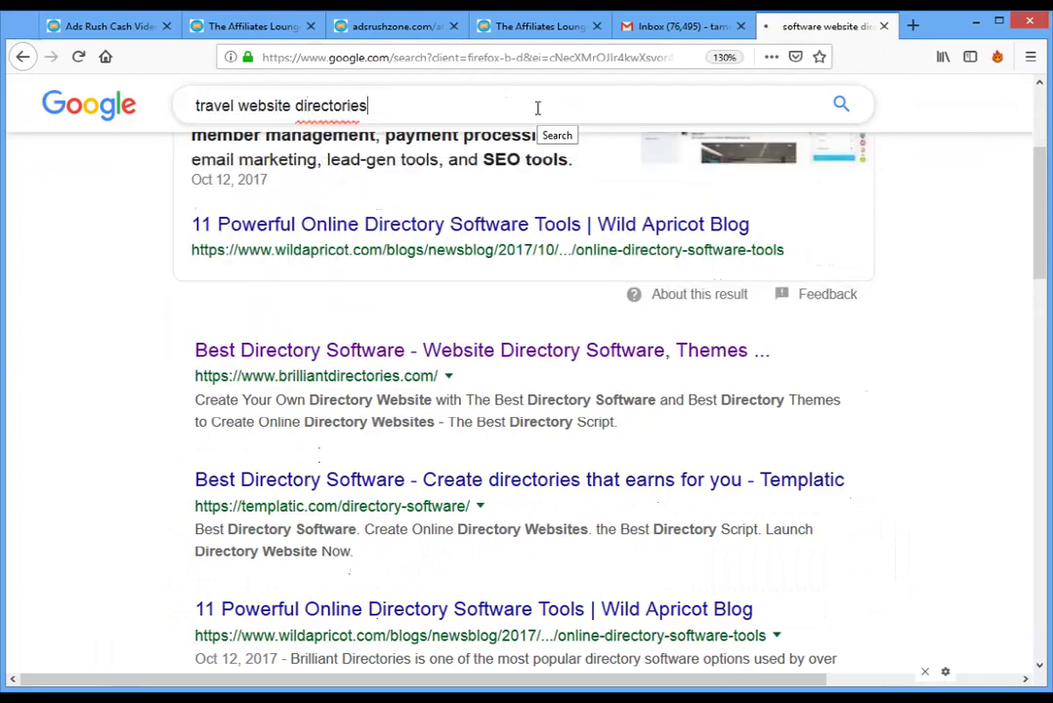
key(Return)
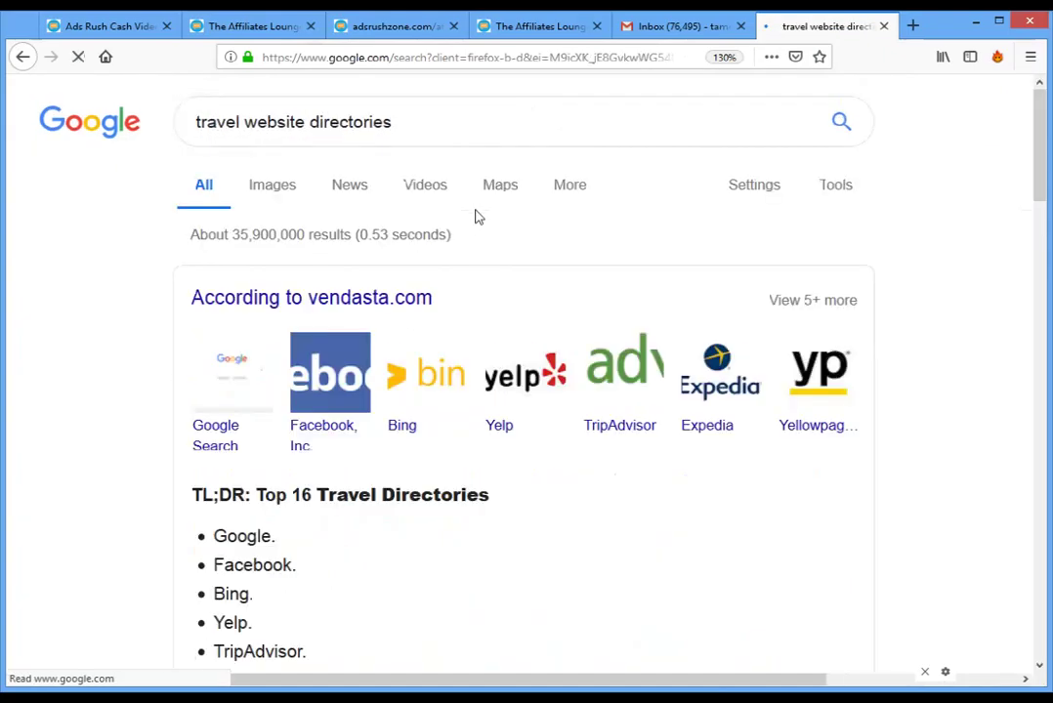
scroll(410, 371, down, 5)
scroll(391, 376, down, 3)
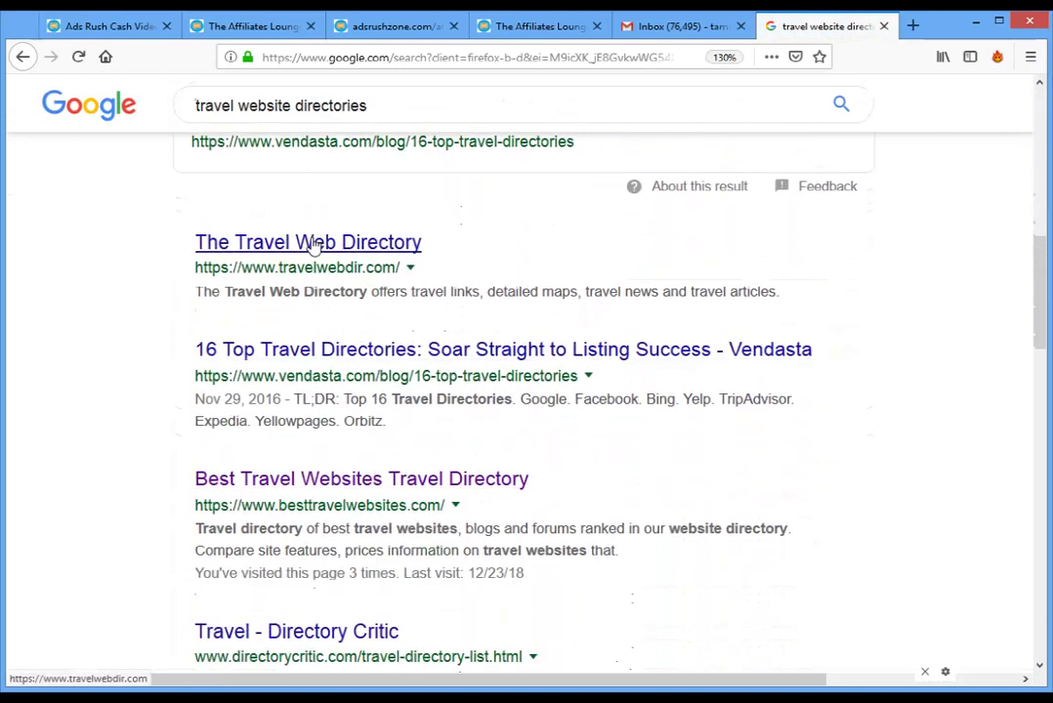
middle_click(315, 243)
right_click(354, 477)
click(412, 486)
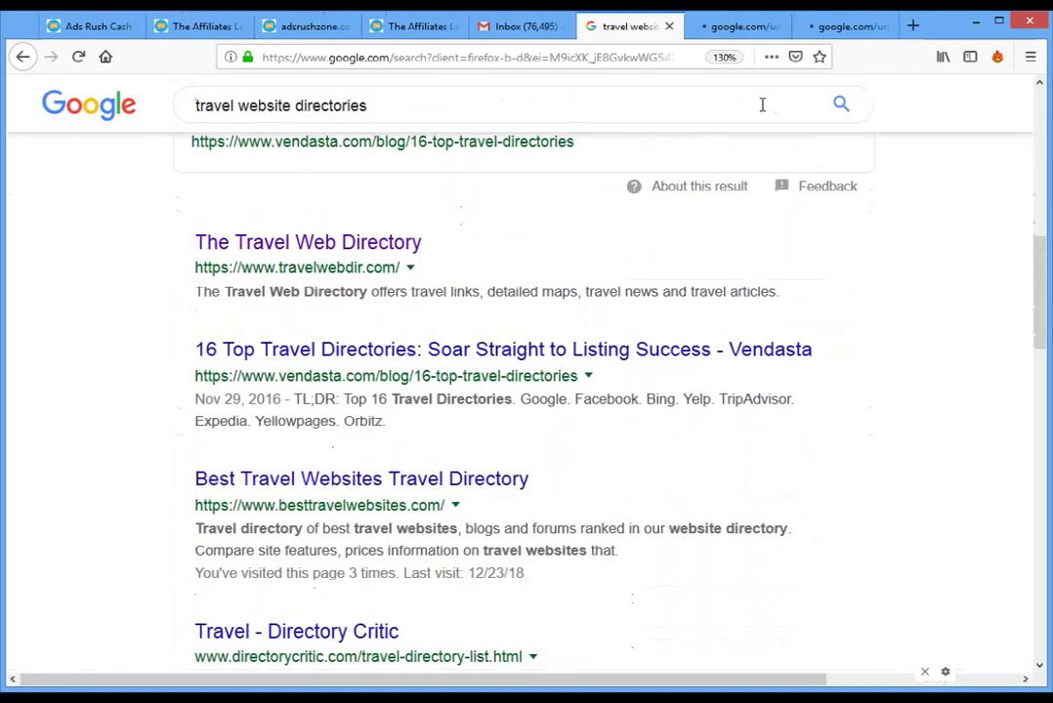
Step: Browse The Travel Web Directory site, then close it
click(738, 27)
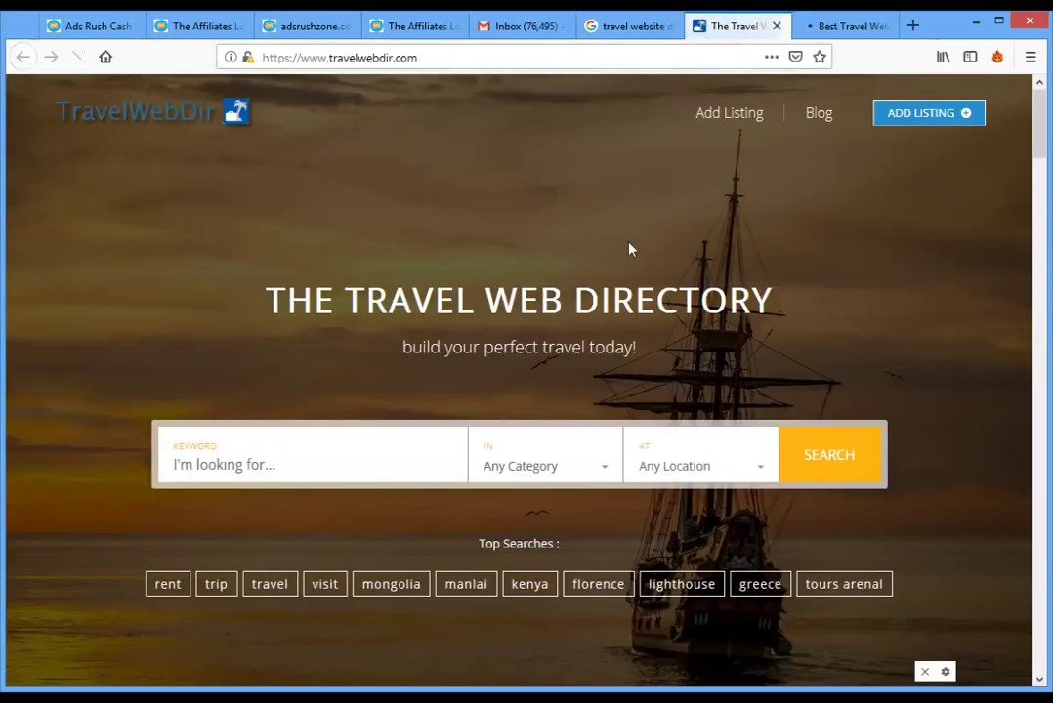
scroll(638, 440, down, 3)
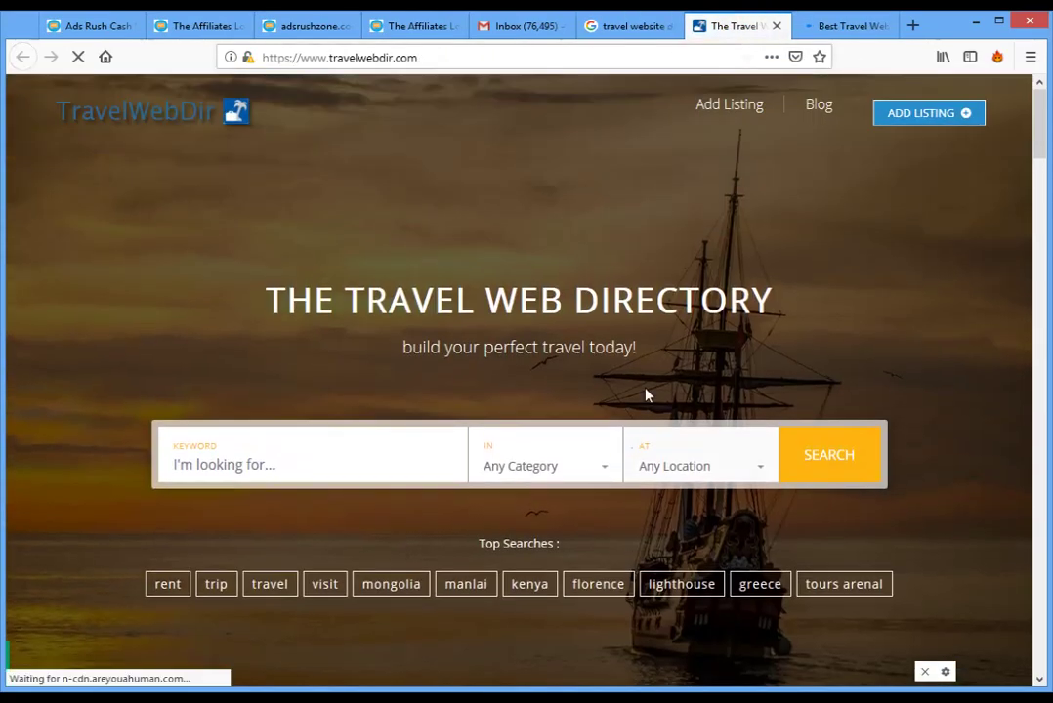
scroll(813, 306, down, 10)
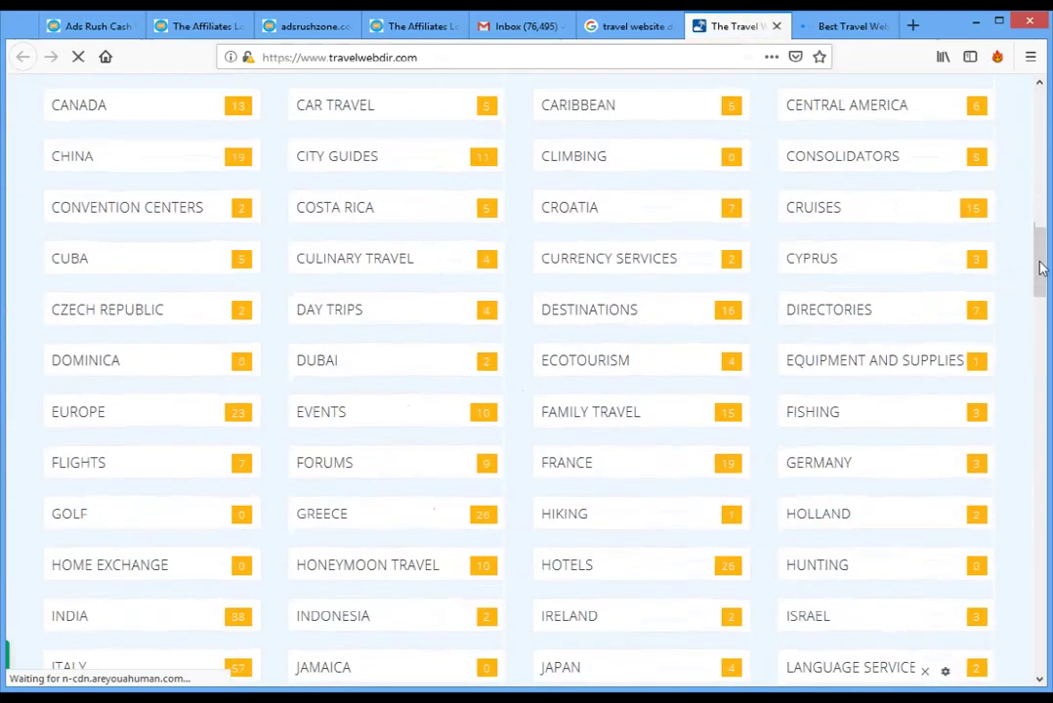
drag(1041, 269, 1034, 679)
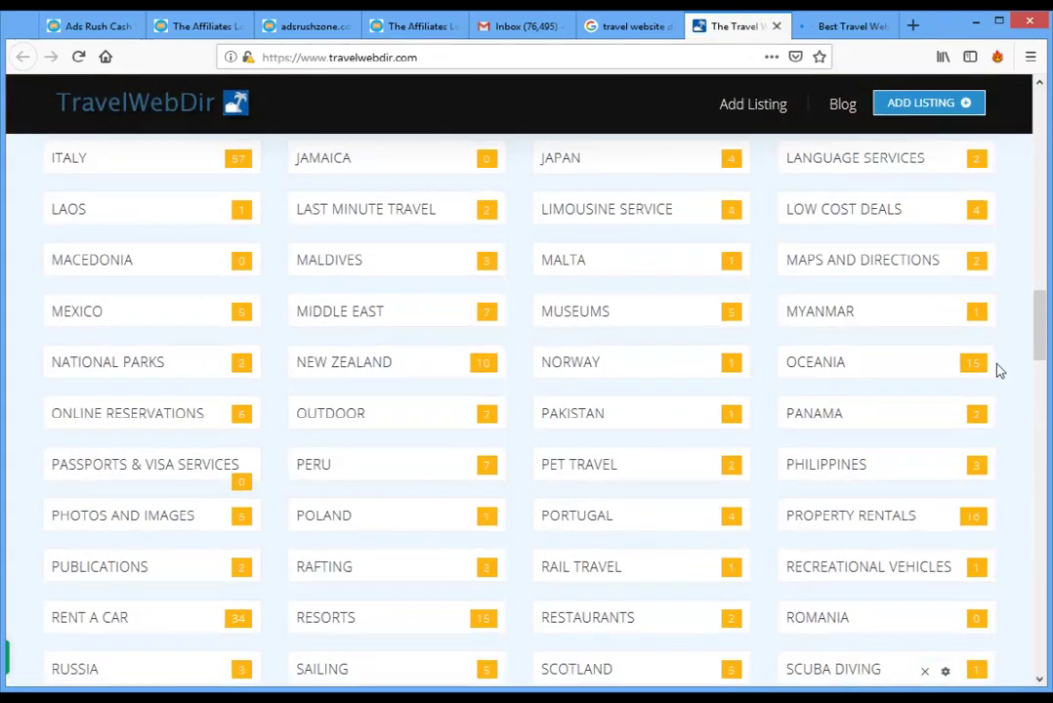
drag(1041, 447, 1037, 683)
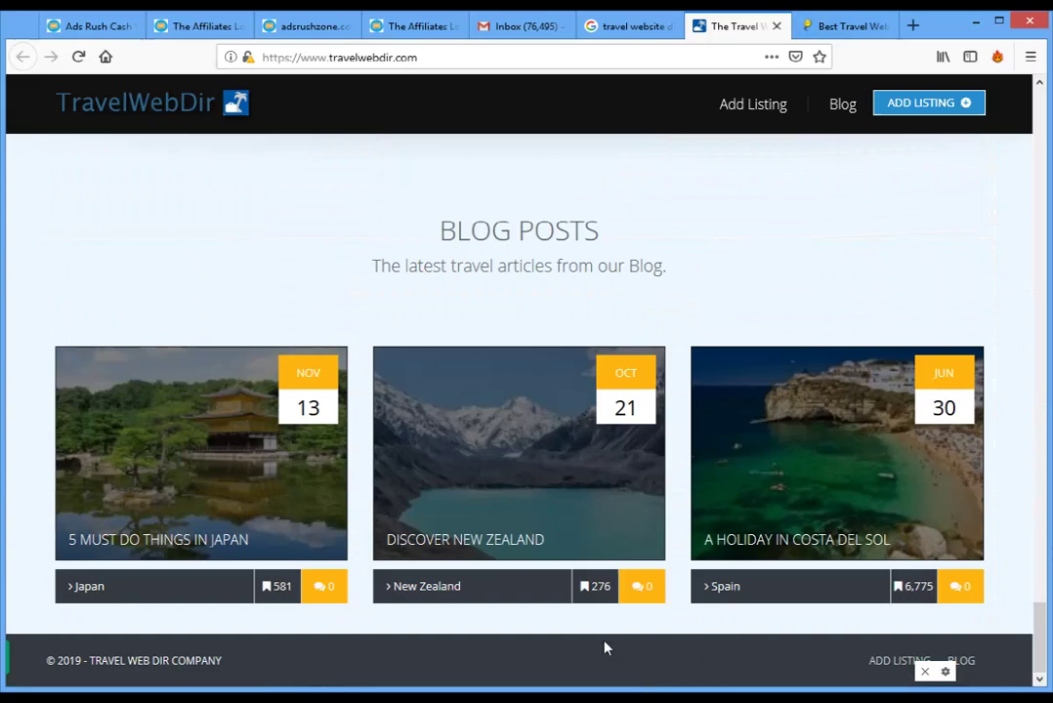
scroll(740, 553, up, 15)
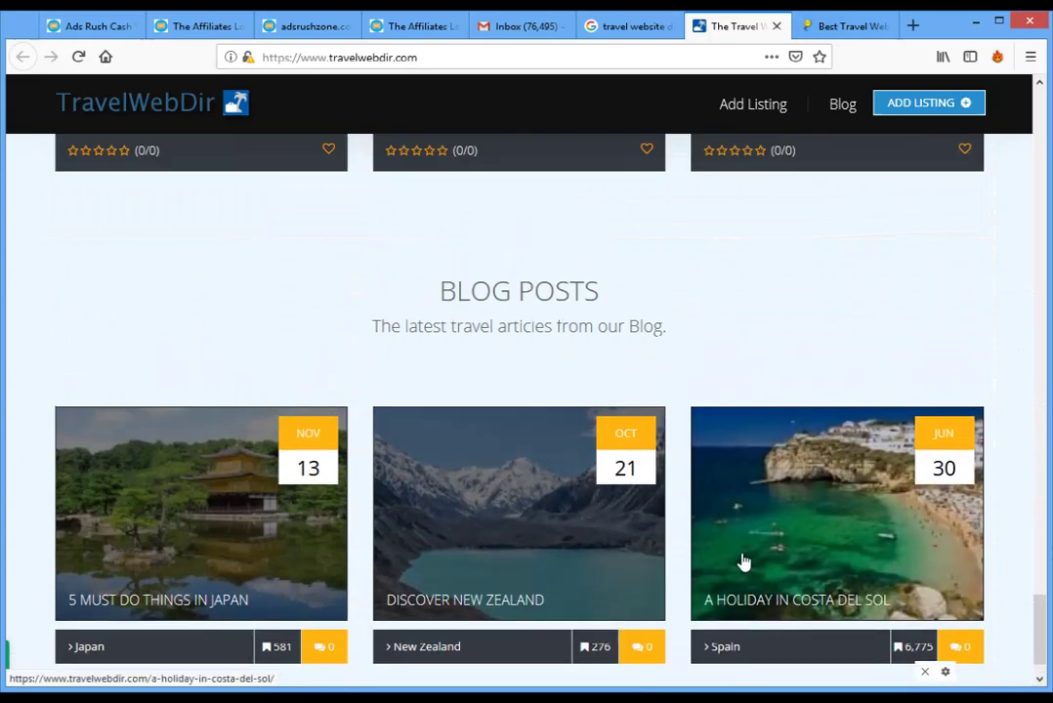
scroll(766, 550, up, 12)
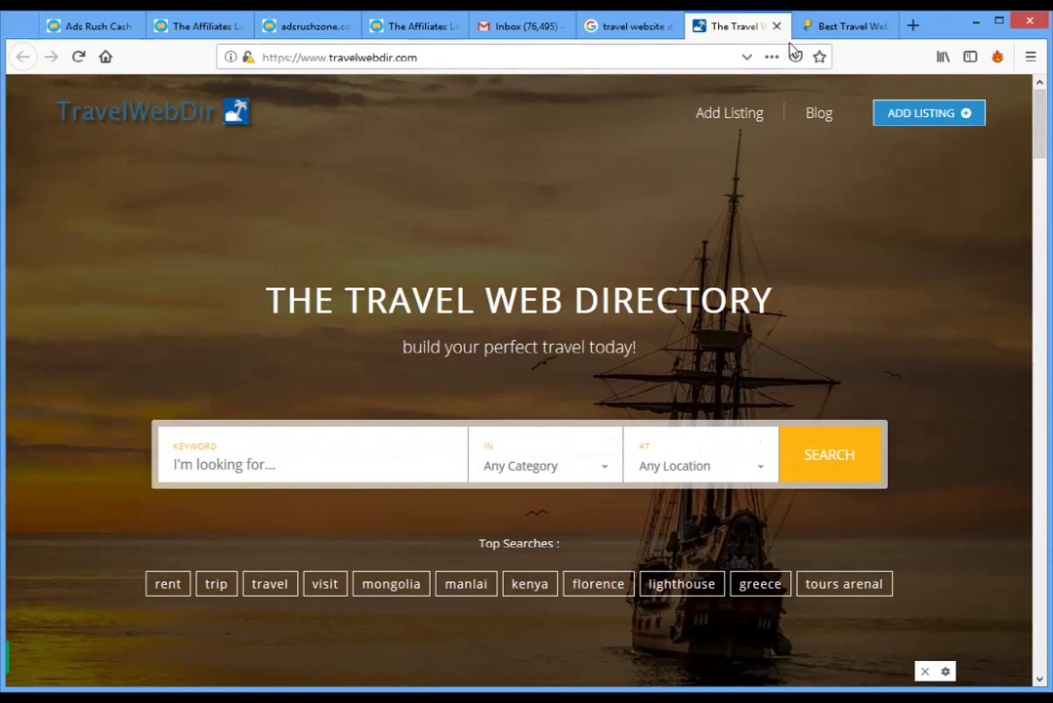
click(776, 25)
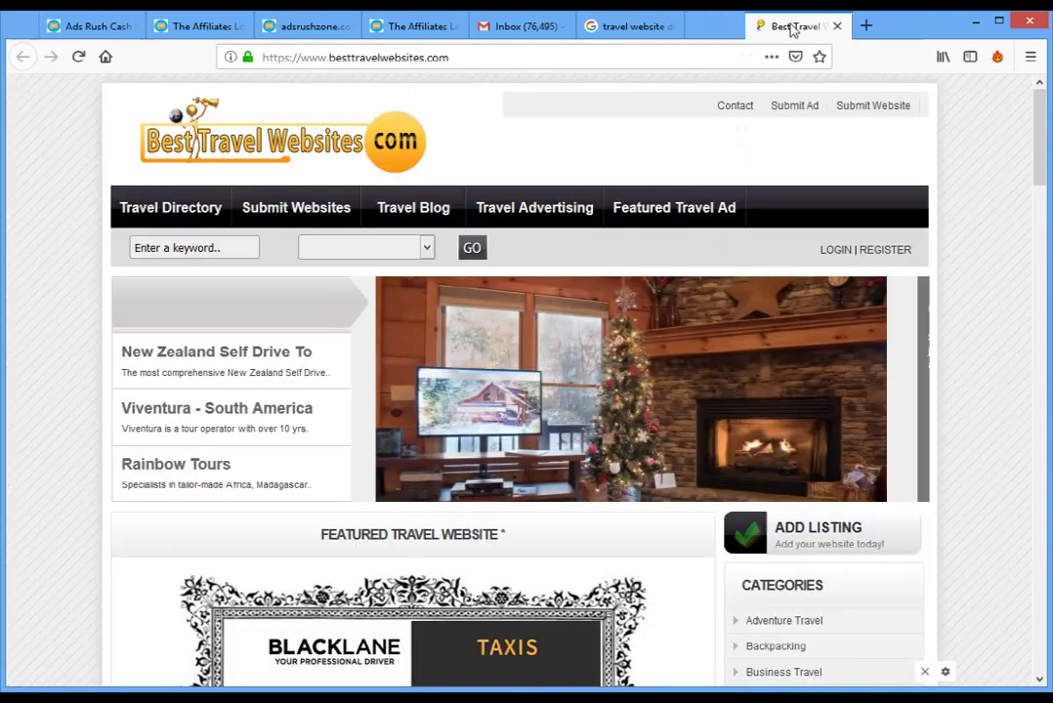
Step: Open the site's contact page, enter the sender's name and e-mail, and paste a template into the message
click(736, 109)
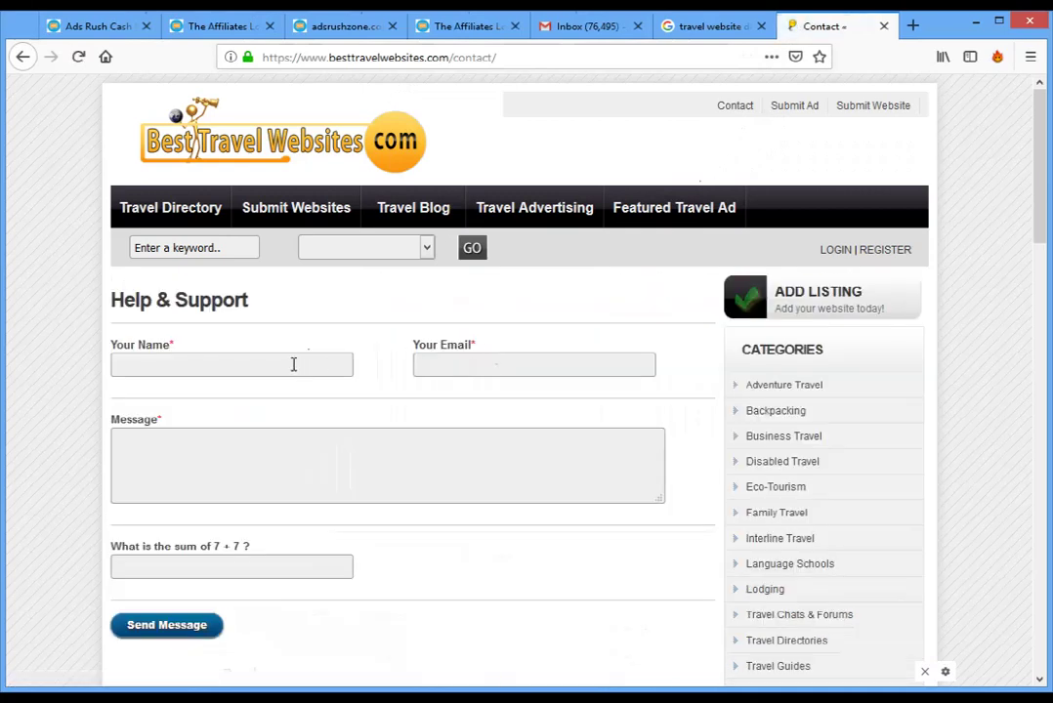
click(283, 367)
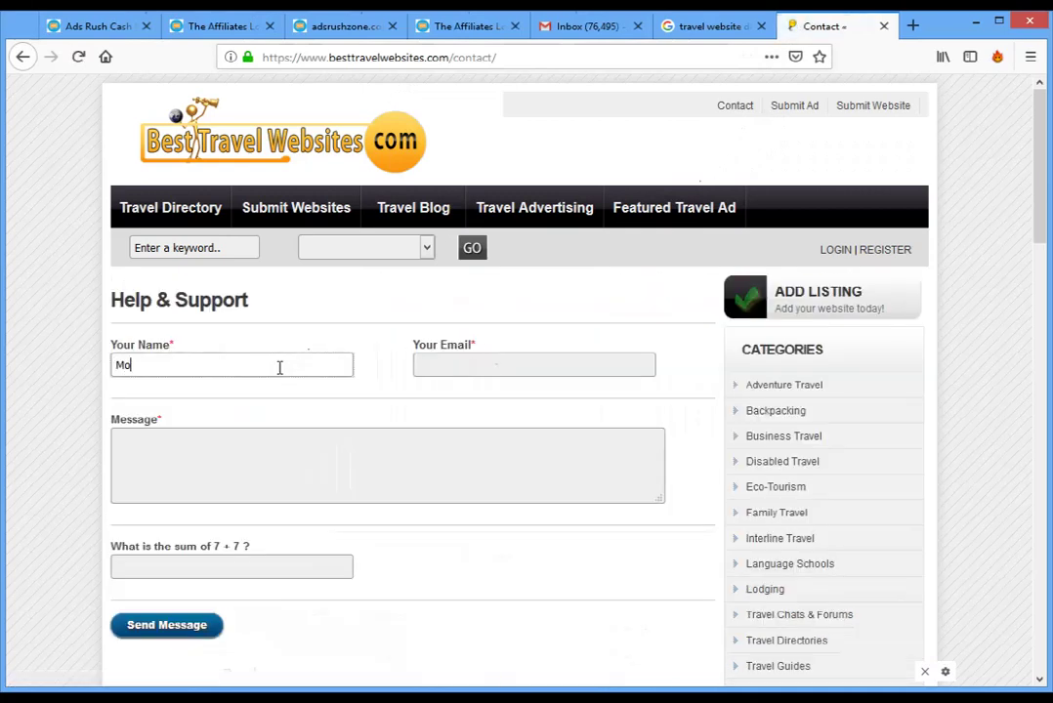
key(Tab)
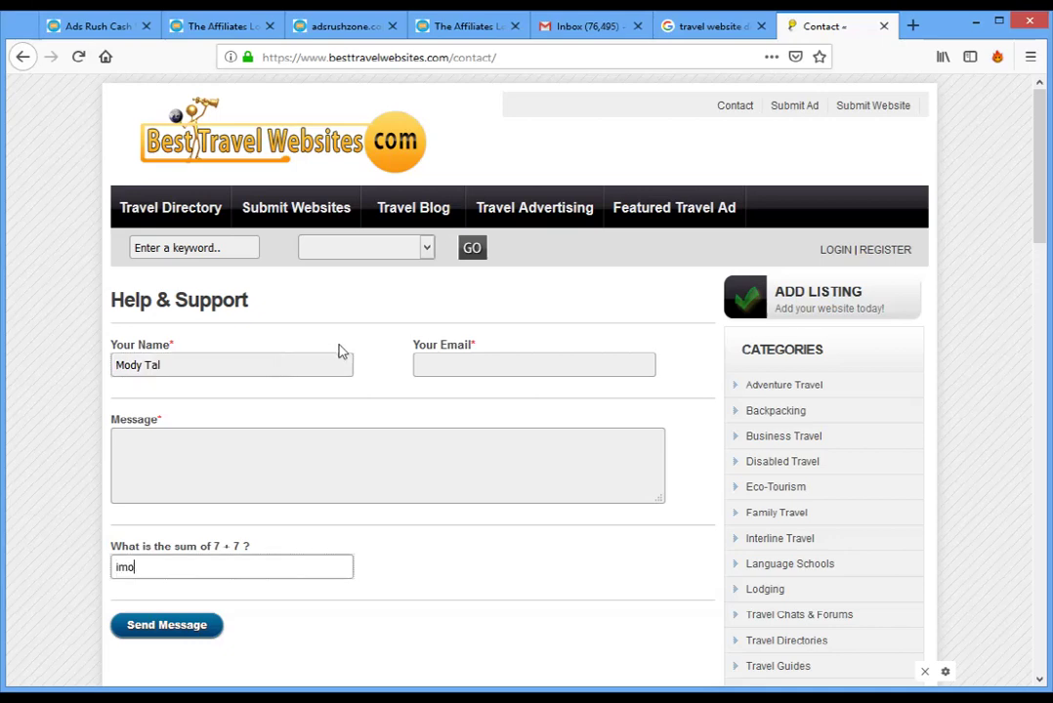
text(imo)
key(BackSpace)
key(BackSpace)
click(494, 389)
click(498, 359)
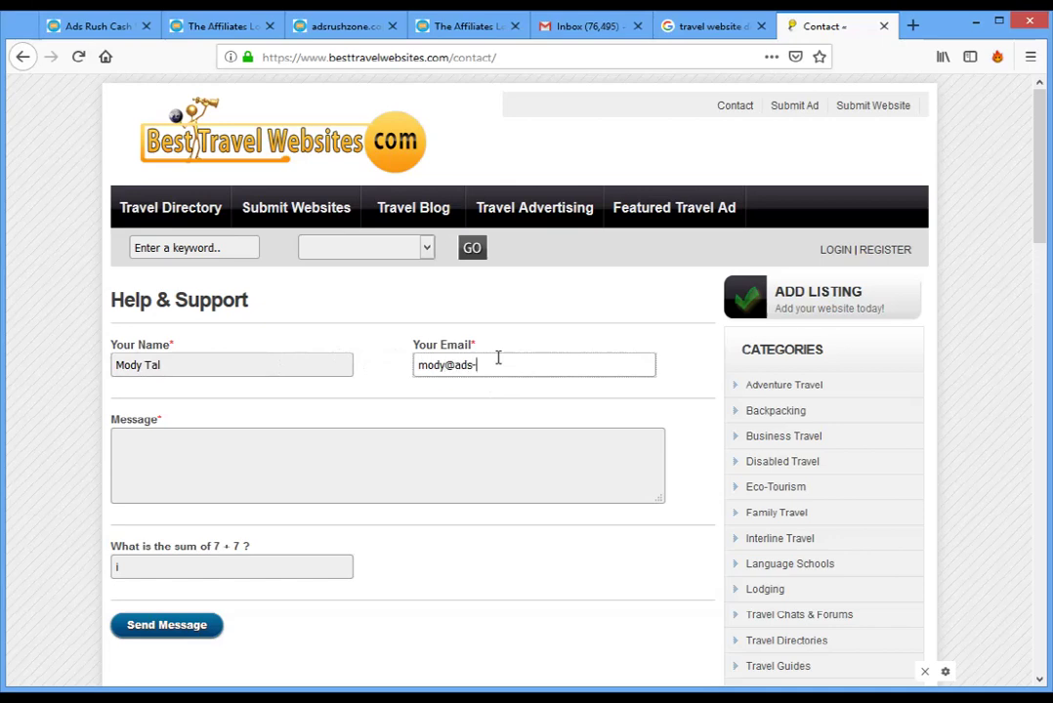
key(Tab)
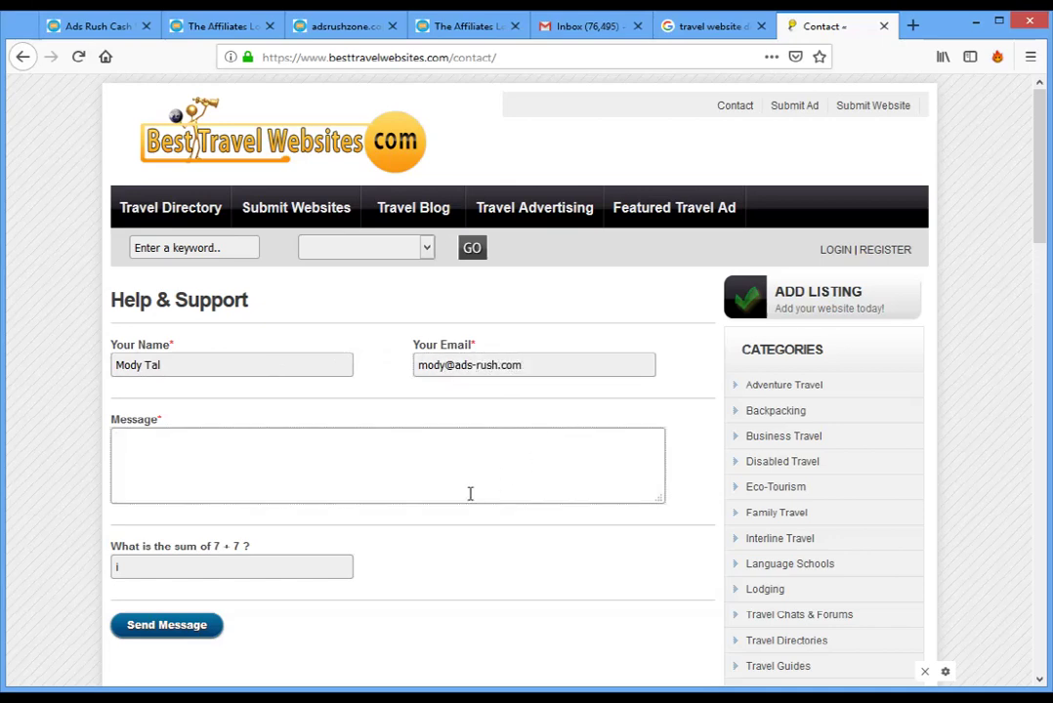
key(ctrl+v)
Step: Regenerate the travel publisher template on the lounge page and copy all its text
scroll(381, 493, up, 3)
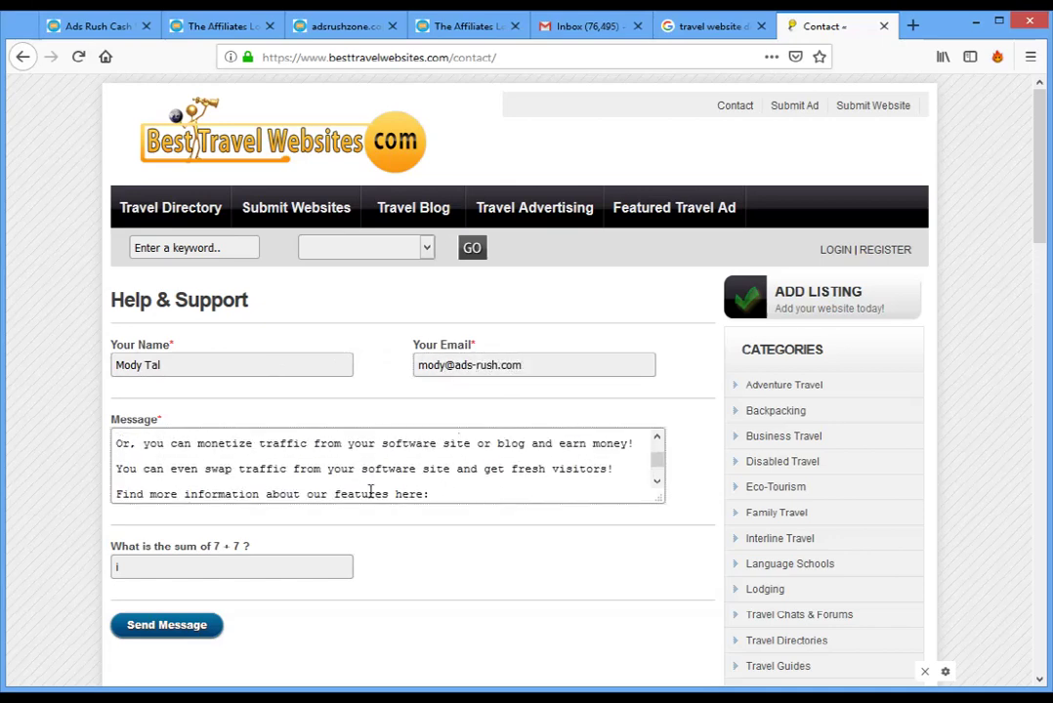
scroll(358, 486, down, 3)
scroll(358, 459, up, 1)
scroll(358, 467, up, 5)
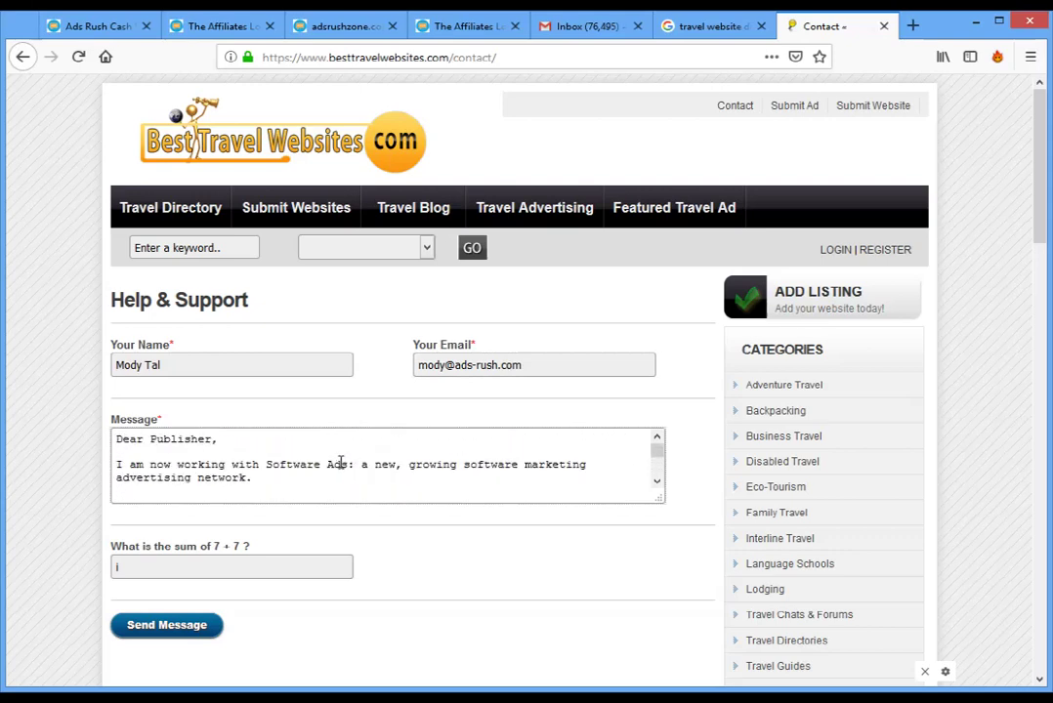
scroll(381, 459, down, 2)
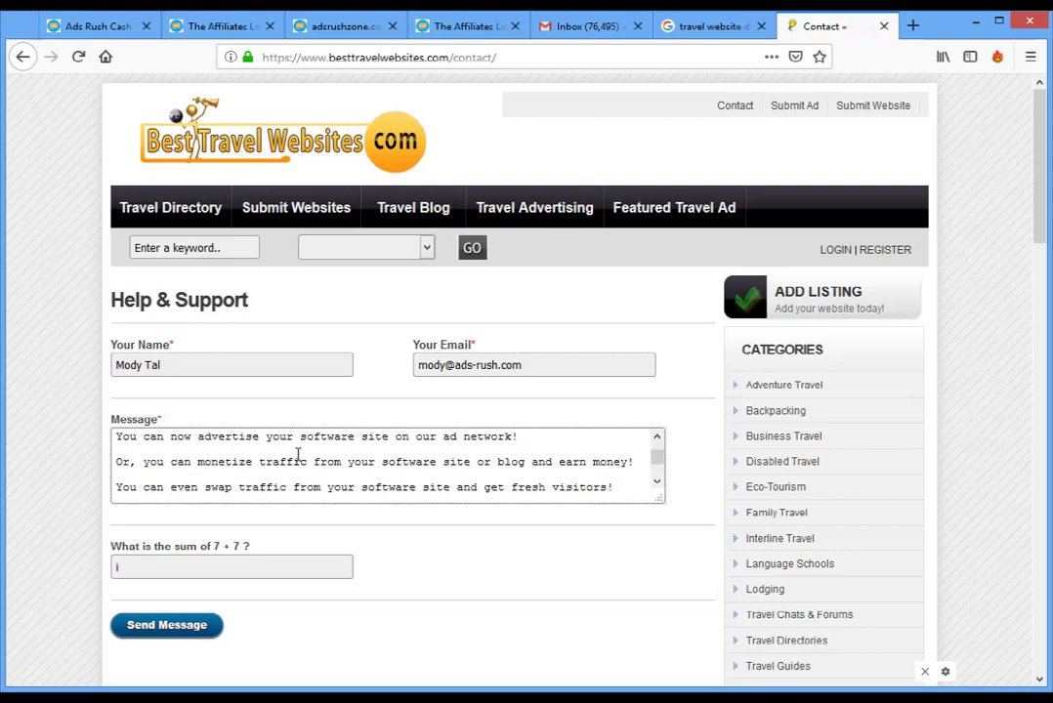
click(352, 27)
key(ctrl+Tab)
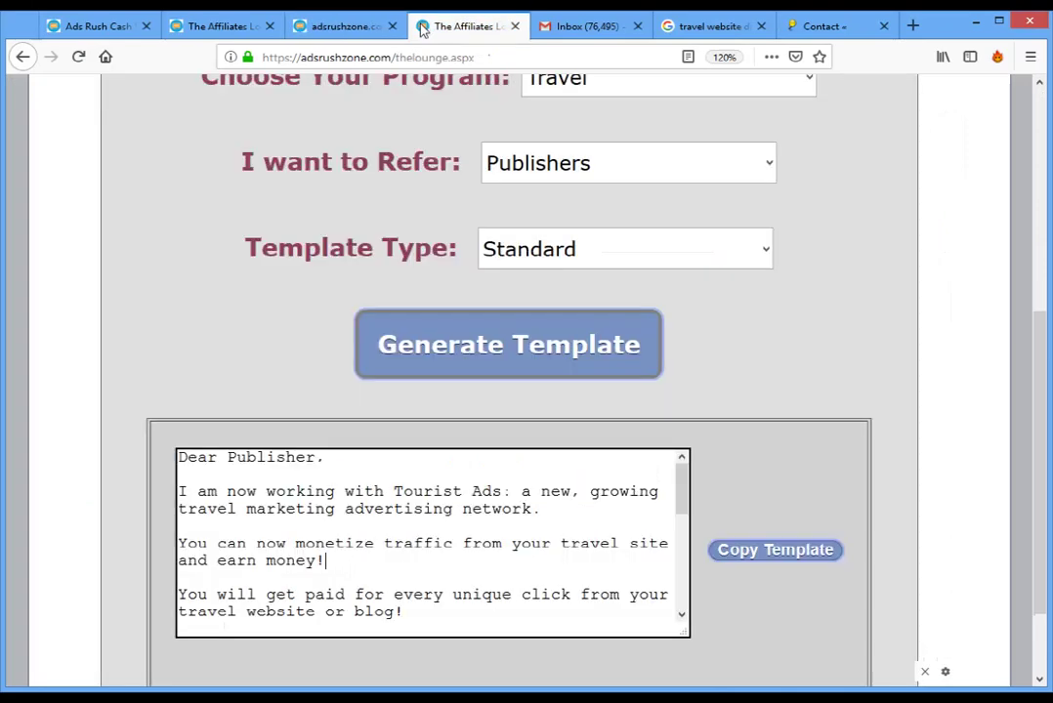
click(547, 343)
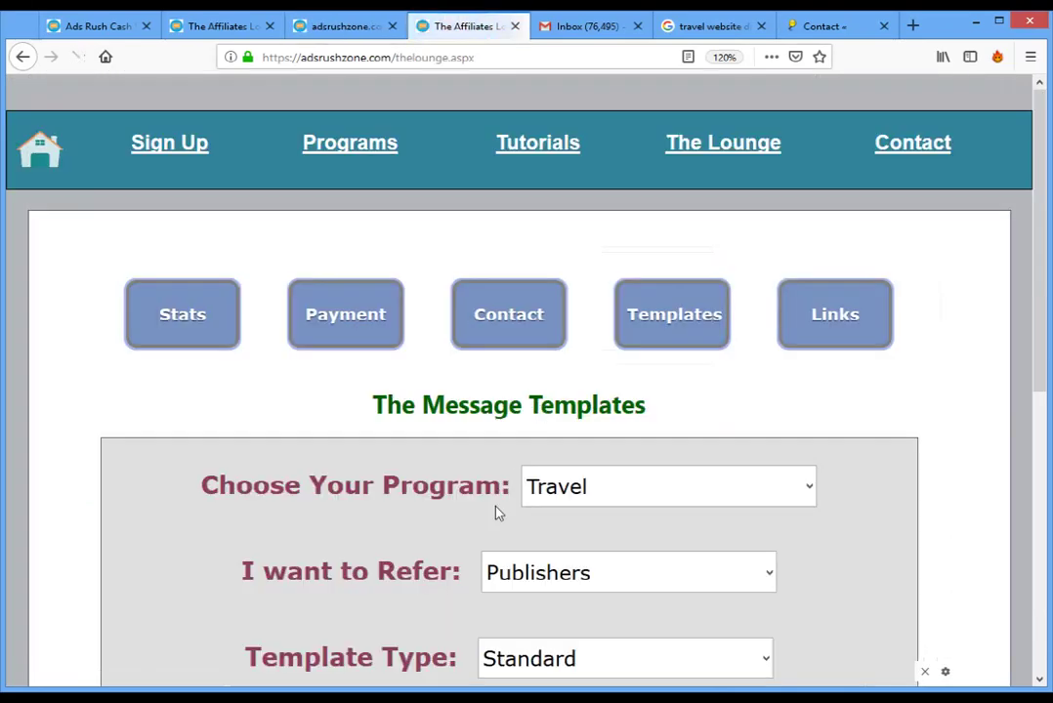
scroll(496, 510, down, 5)
key(ctrl+a)
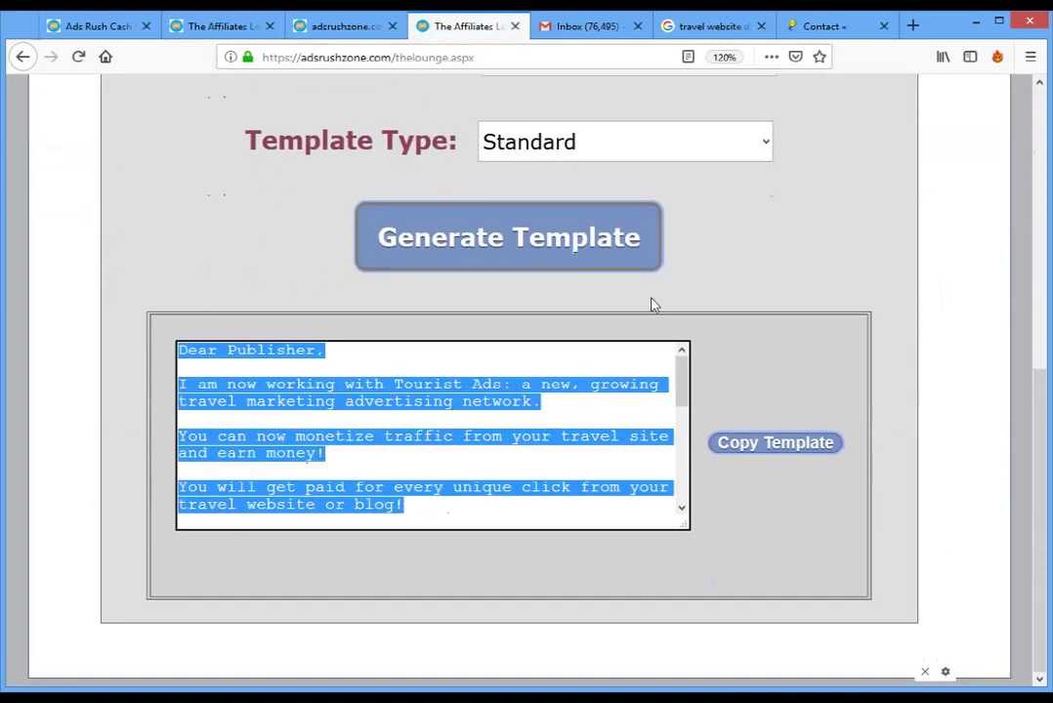
Step: Replace the message with the Tourist Ads travel template, answer 14 to the sum check, and send
click(822, 27)
click(430, 430)
key(ctrl+a)
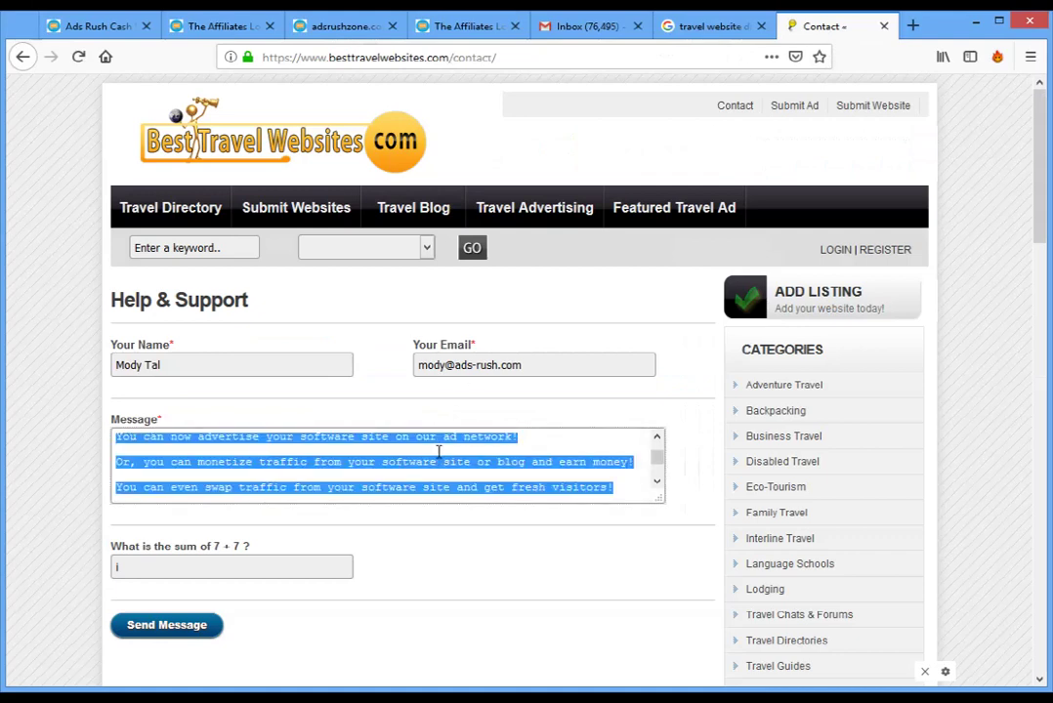
key(ctrl+v)
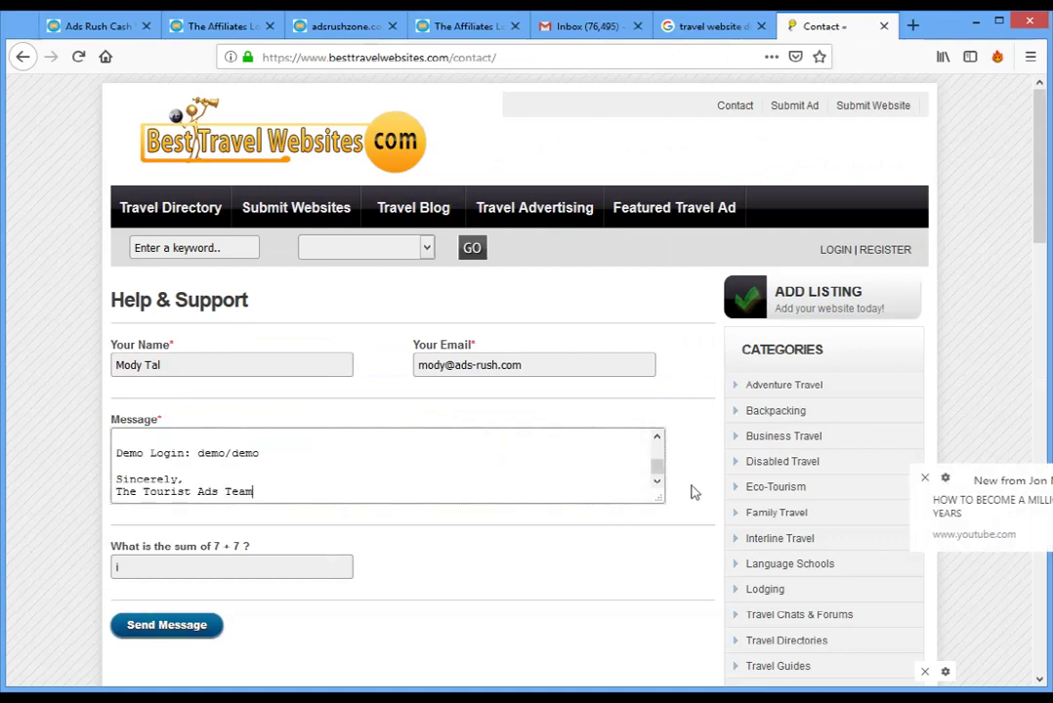
click(923, 477)
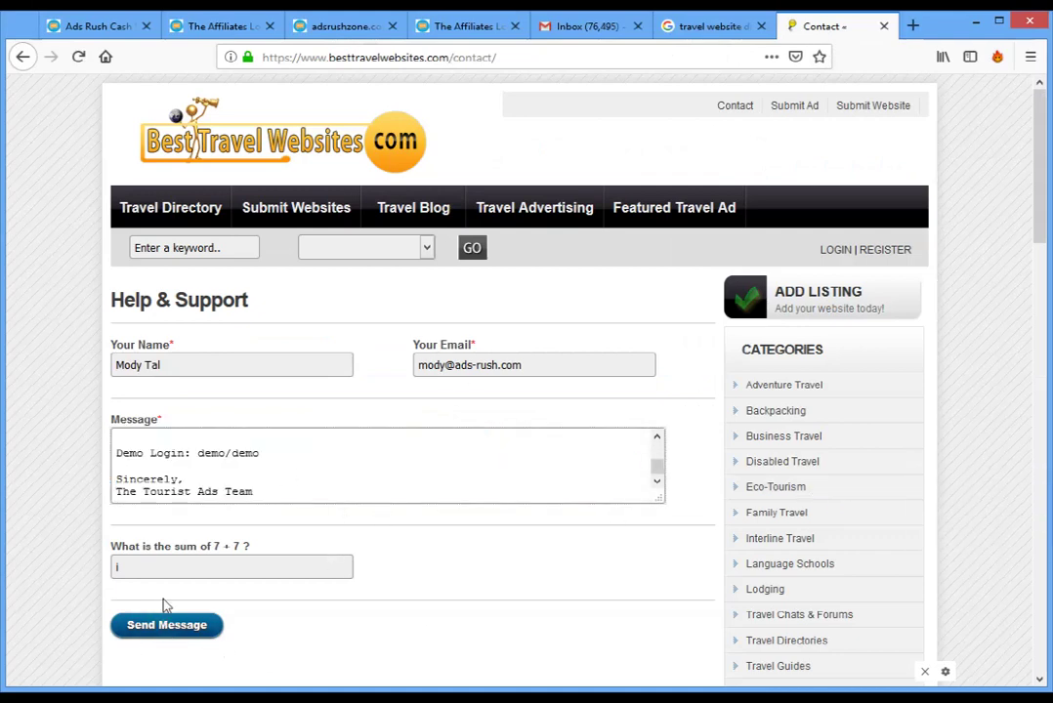
click(157, 564)
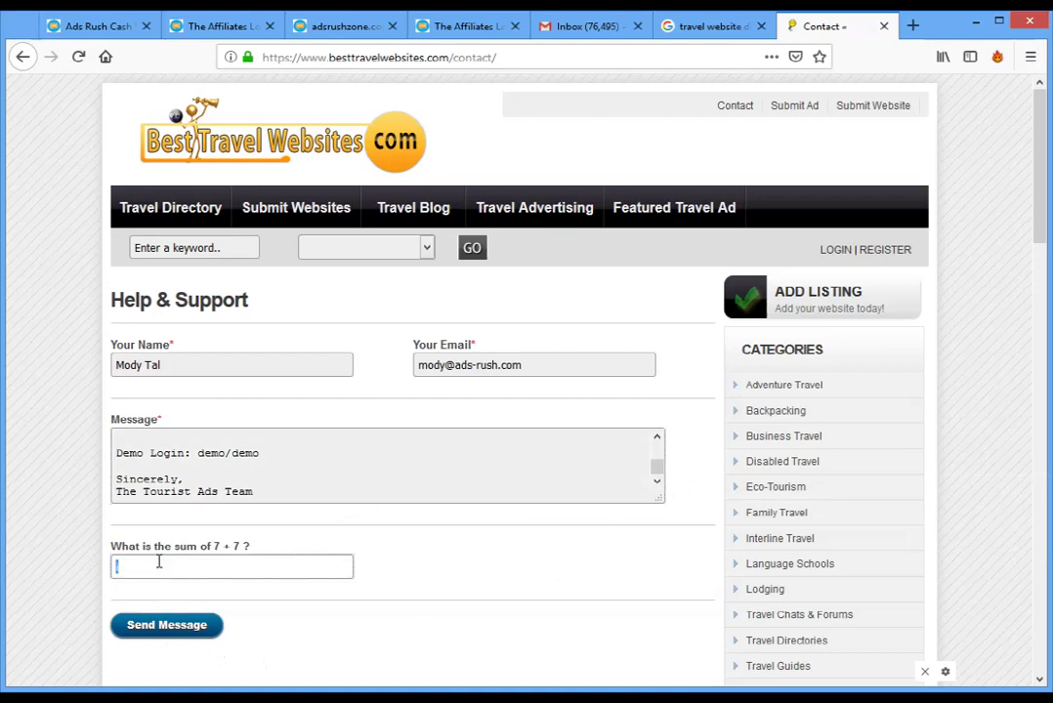
click(173, 626)
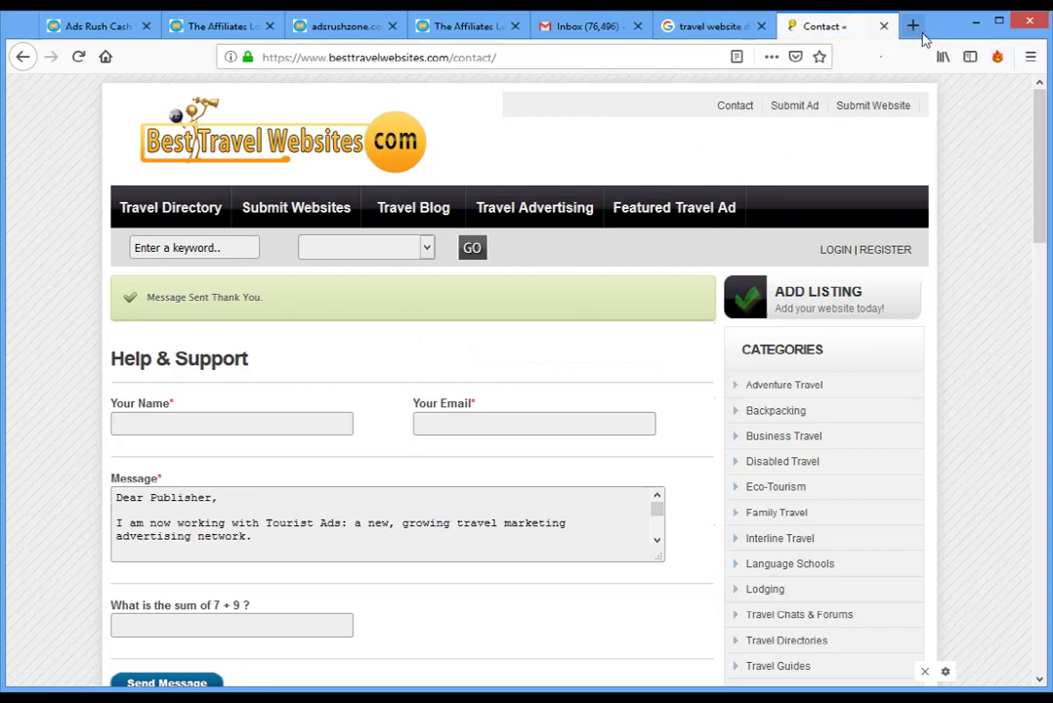
scroll(308, 173, down, 3)
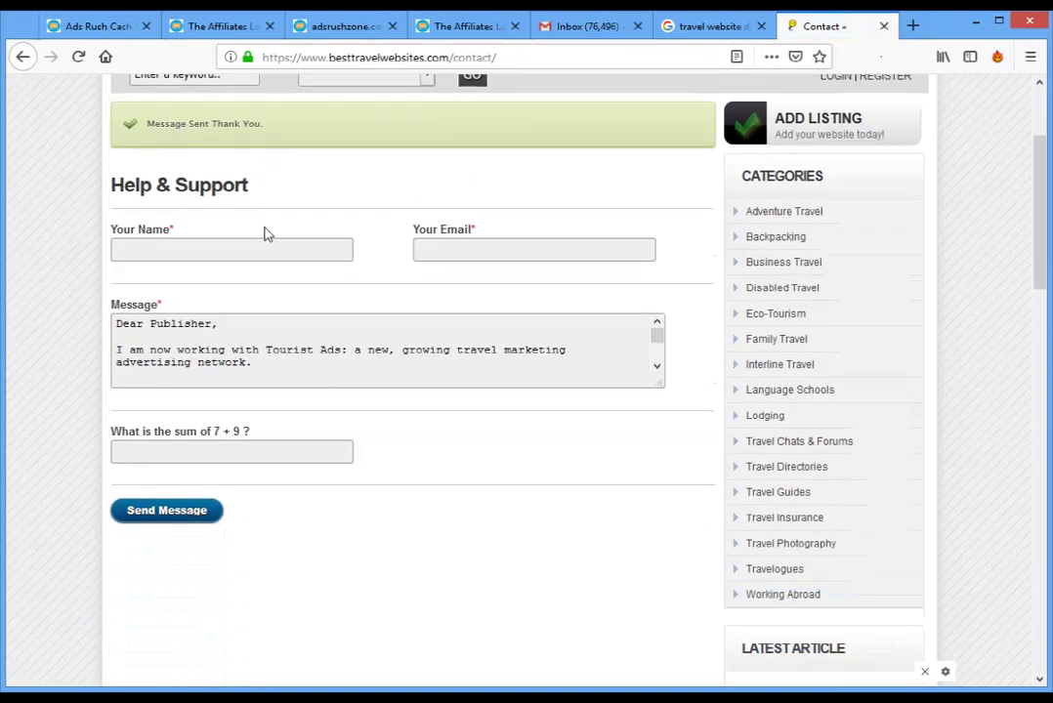
scroll(266, 233, up, 2)
drag(275, 225, 123, 223)
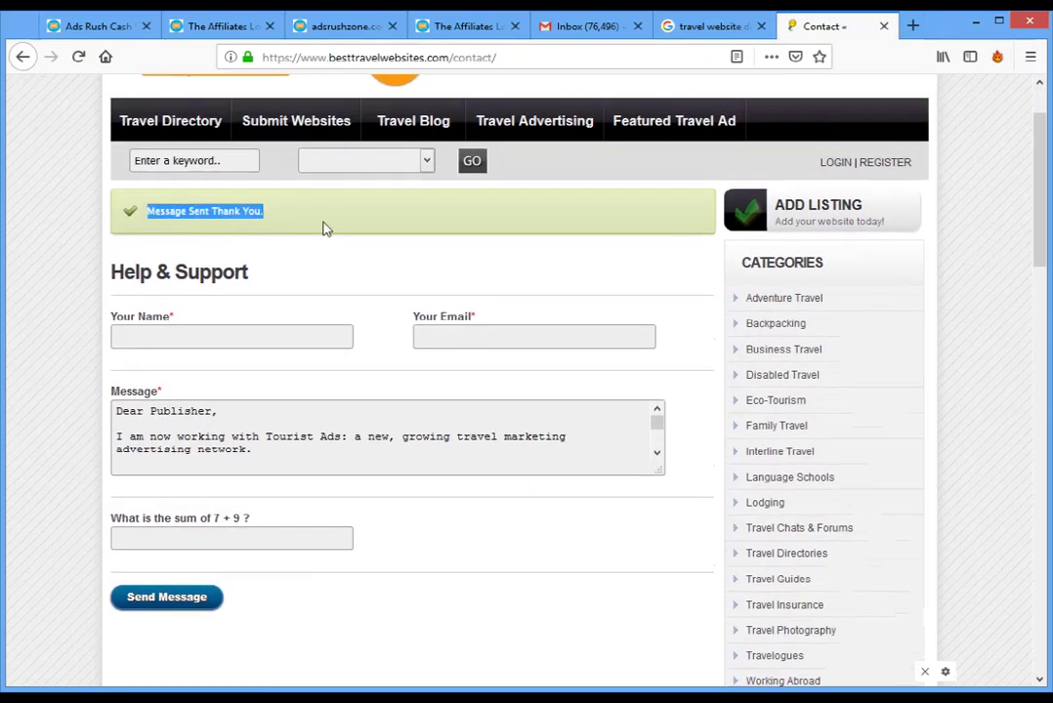
Step: Close the contact page and search Google for 'travel bloggers website' in a new tab
click(883, 26)
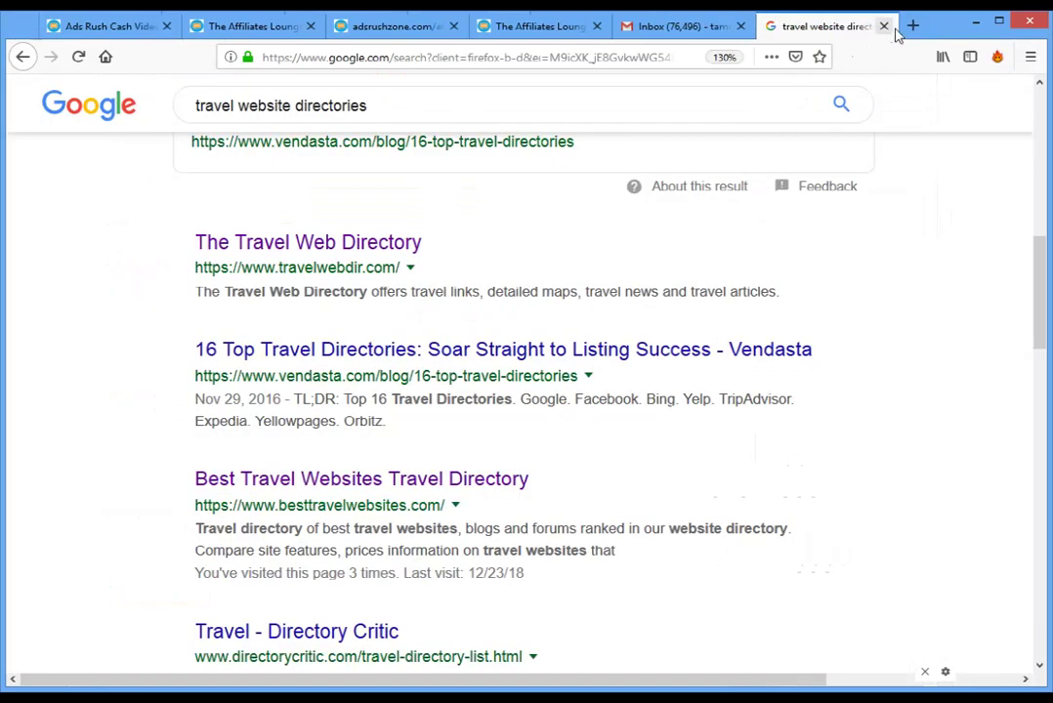
click(911, 27)
text(t)
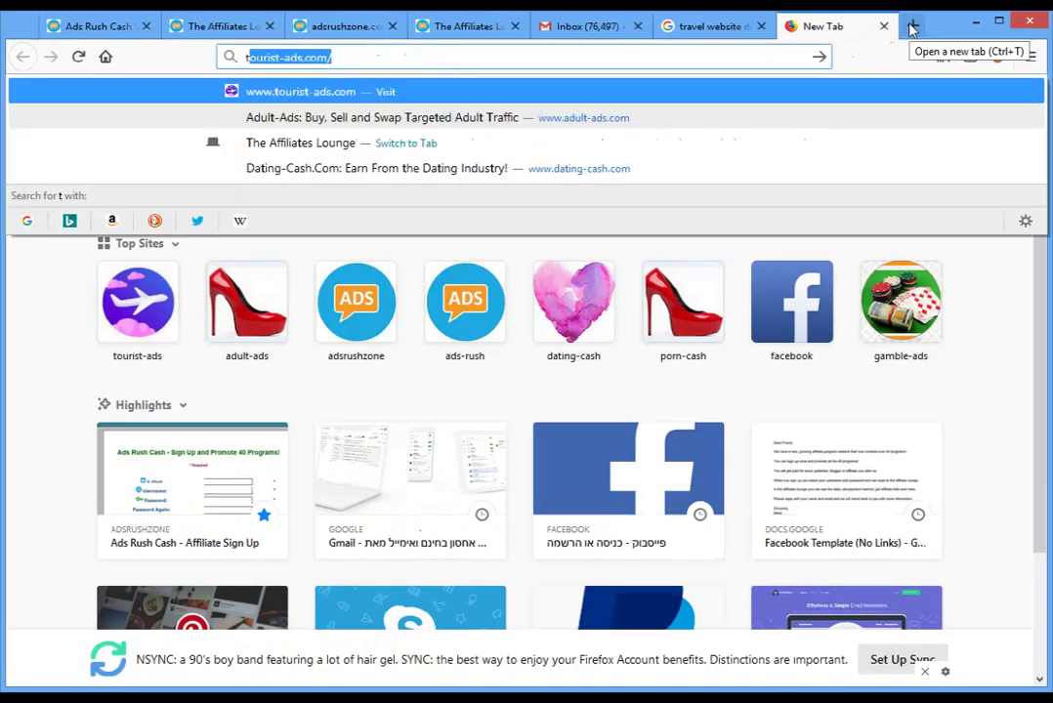
text(ravel bloggers)
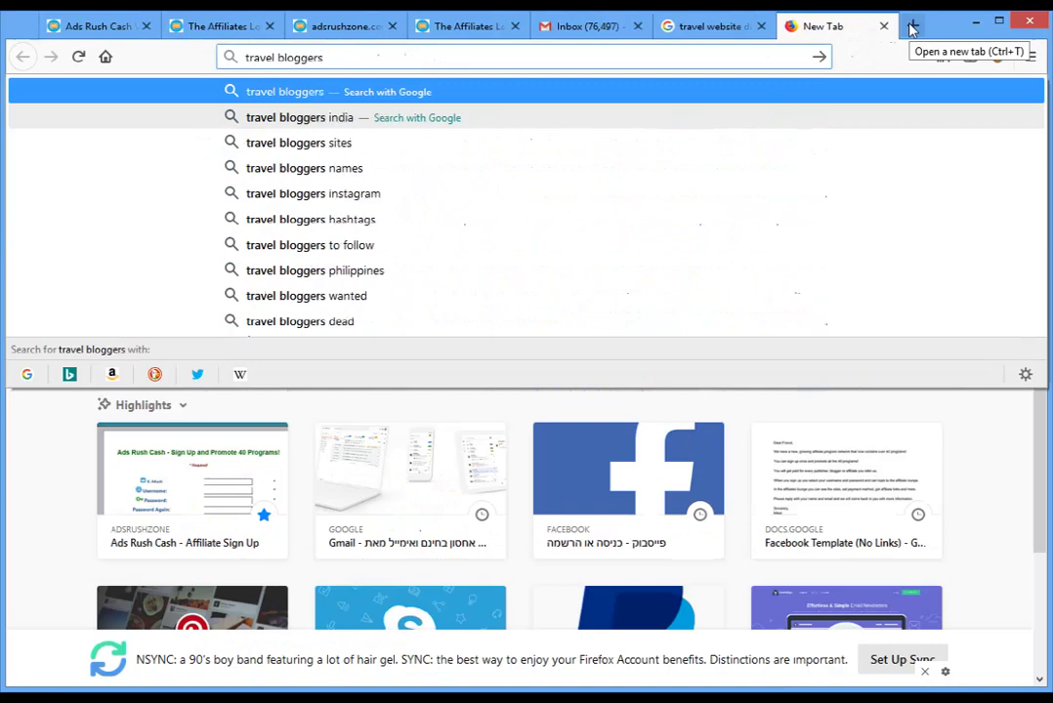
text( website)
key(Return)
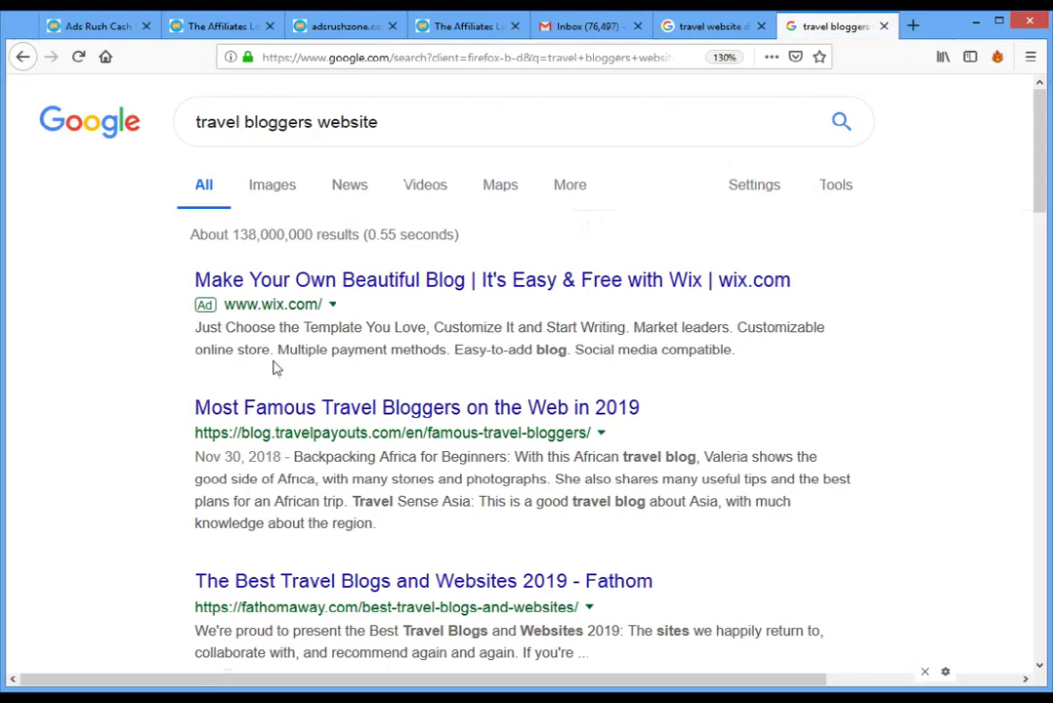
click(124, 26)
scroll(452, 282, down, 2)
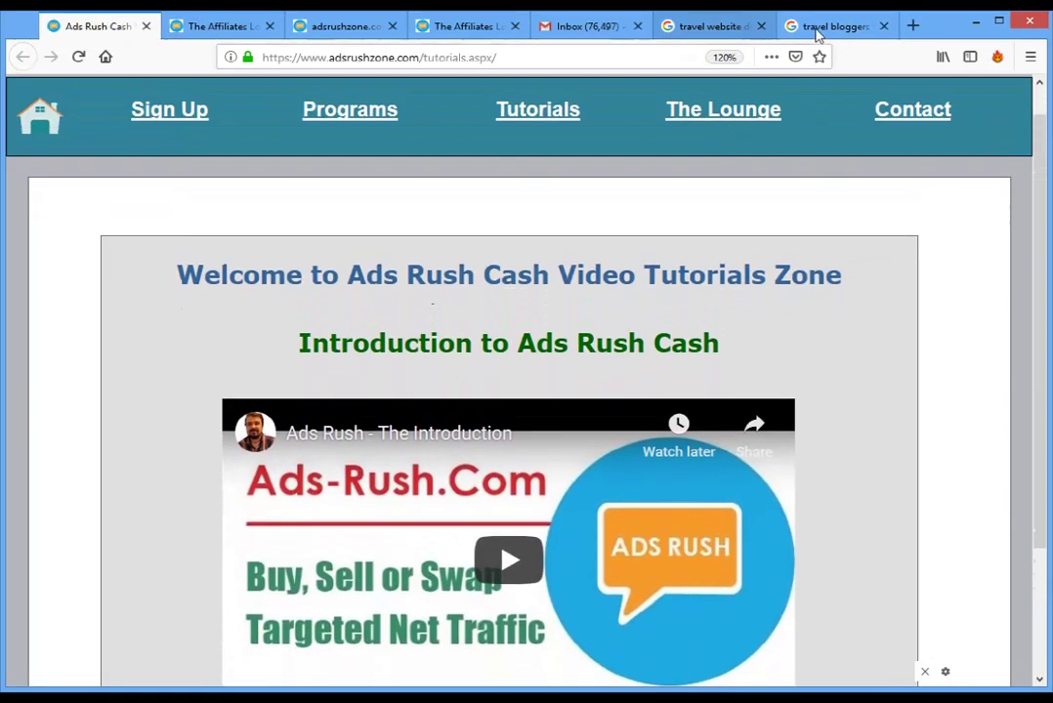
click(799, 27)
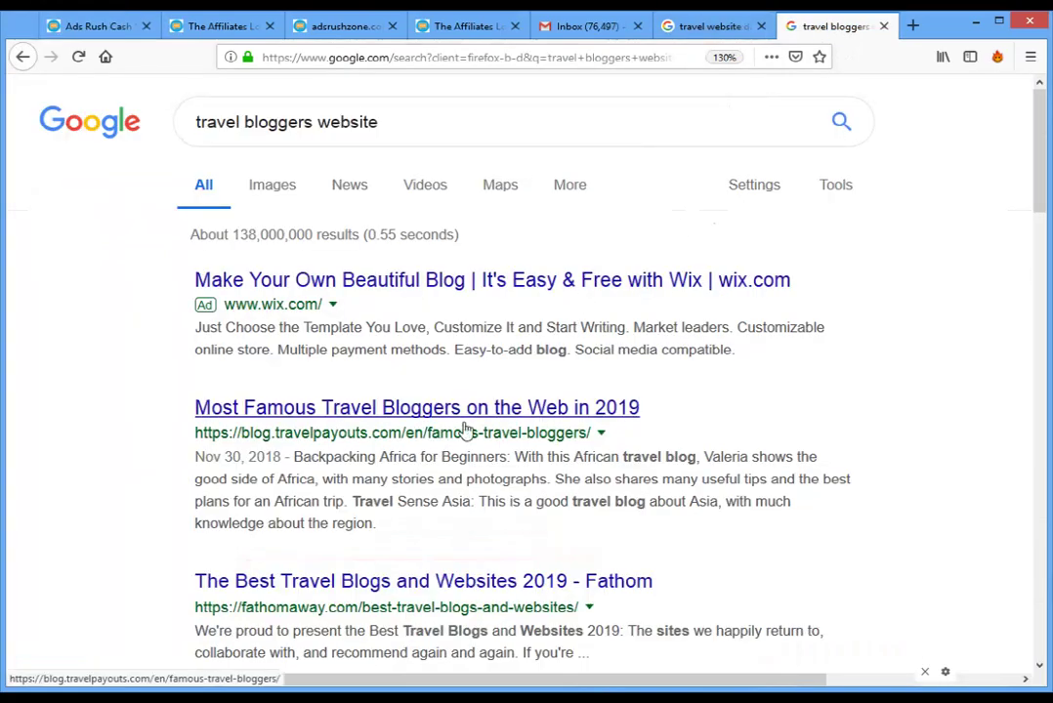
Step: Open the Top 2300 travel blogs result in a new background tab
scroll(314, 399, down, 1)
scroll(341, 404, down, 3)
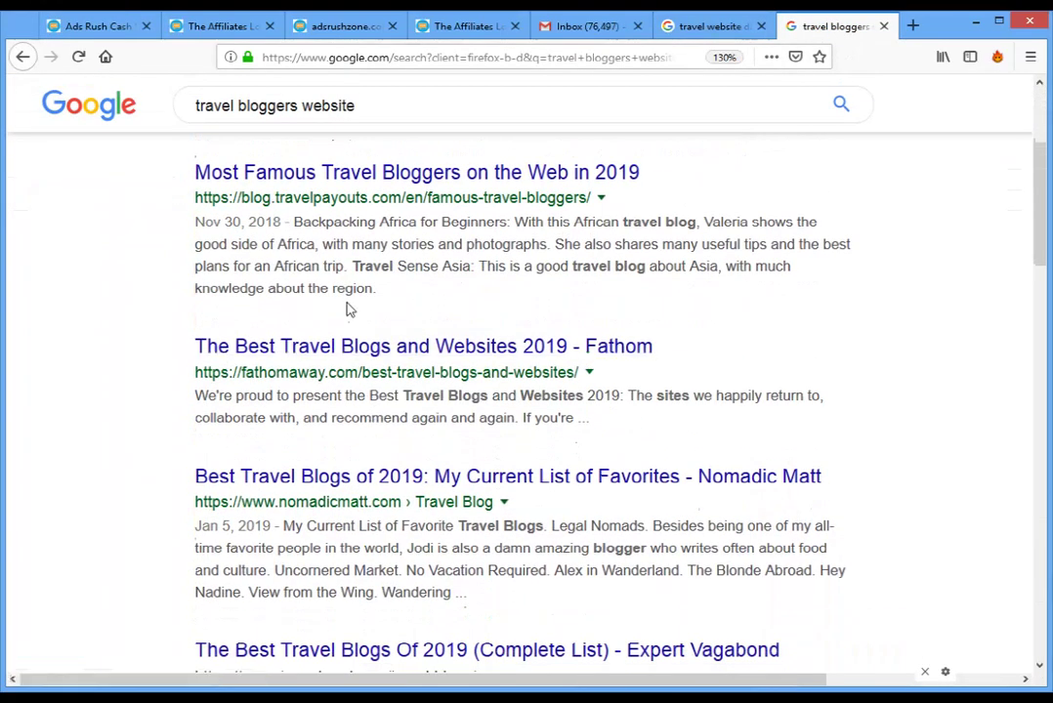
scroll(293, 283, down, 3)
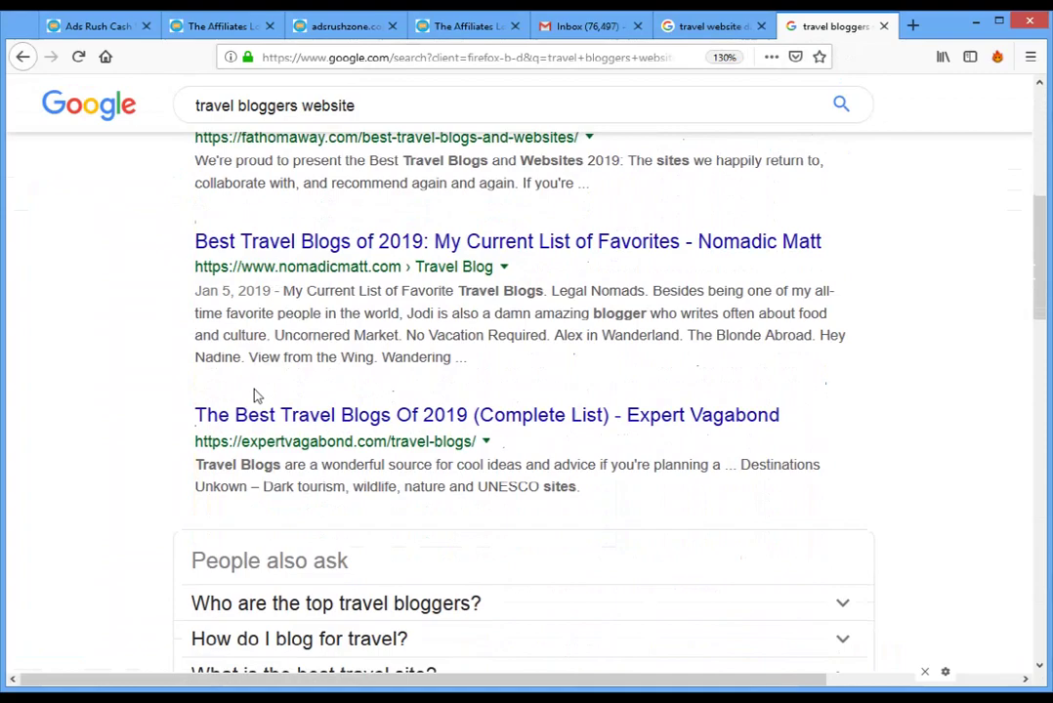
scroll(251, 483, down, 5)
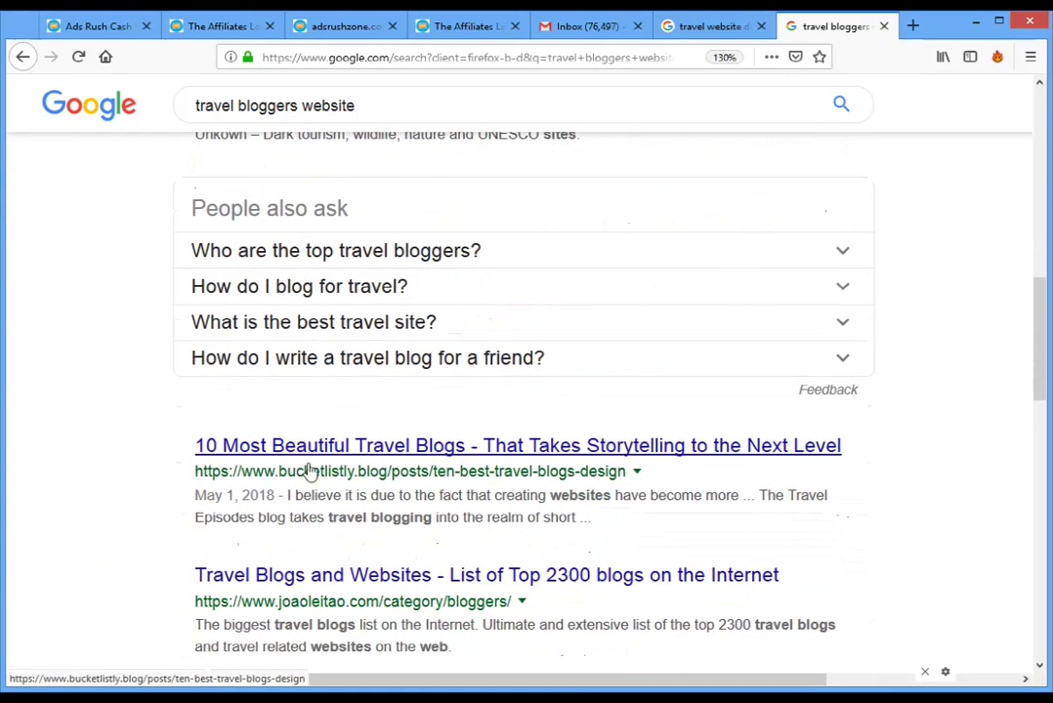
scroll(309, 470, down, 3)
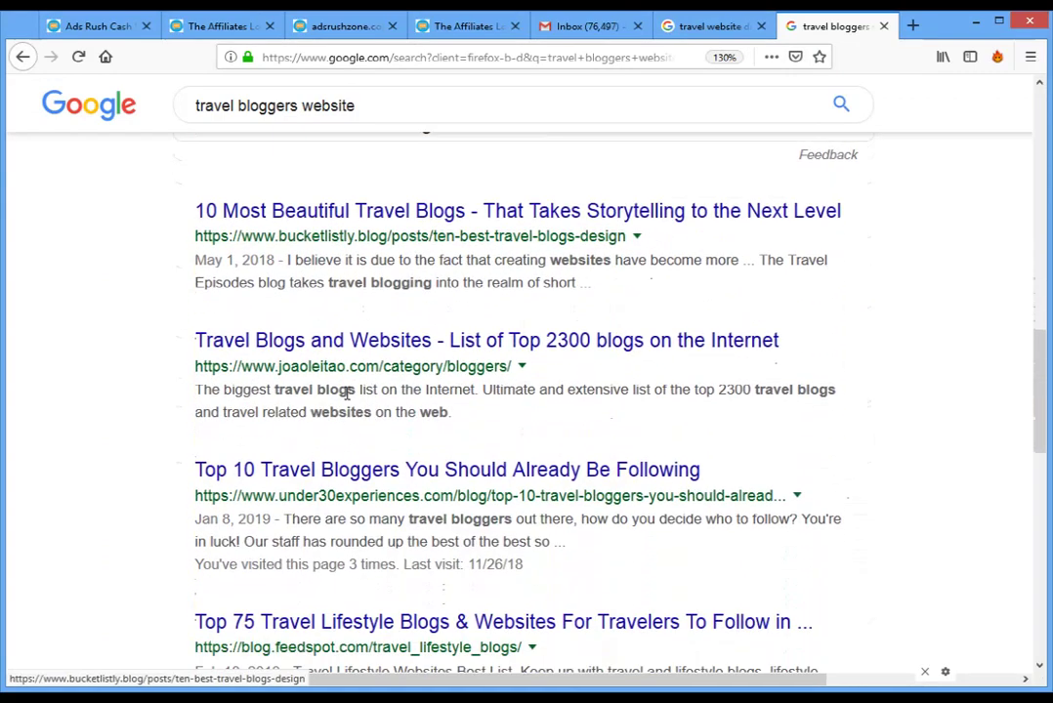
right_click(555, 347)
click(625, 355)
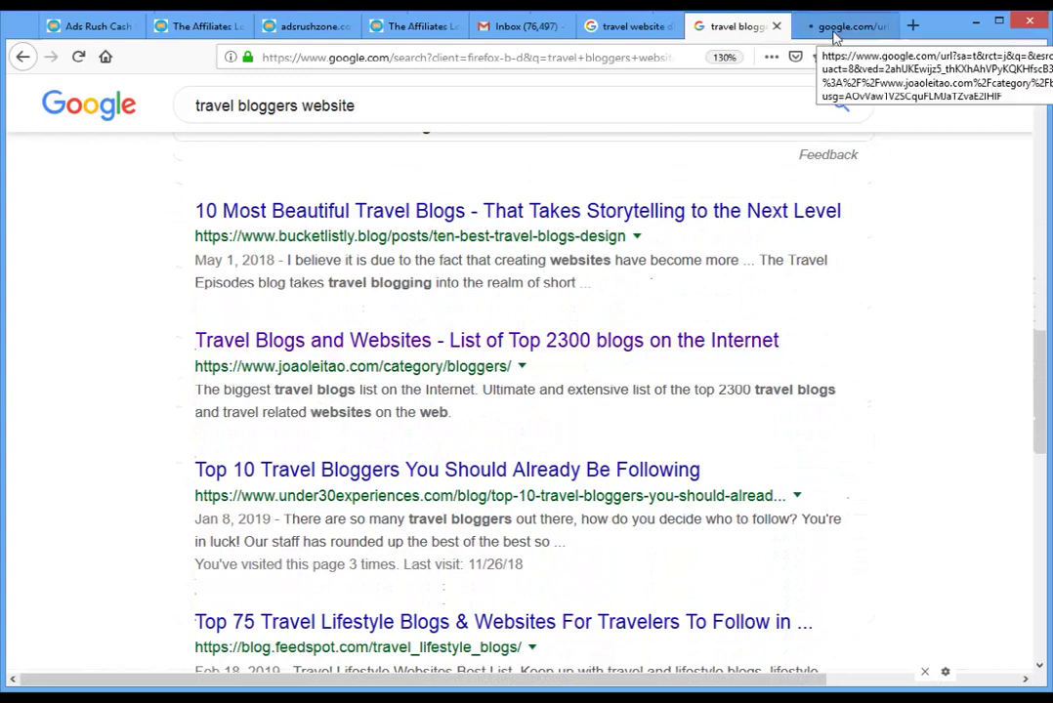
click(403, 30)
scroll(625, 327, up, 5)
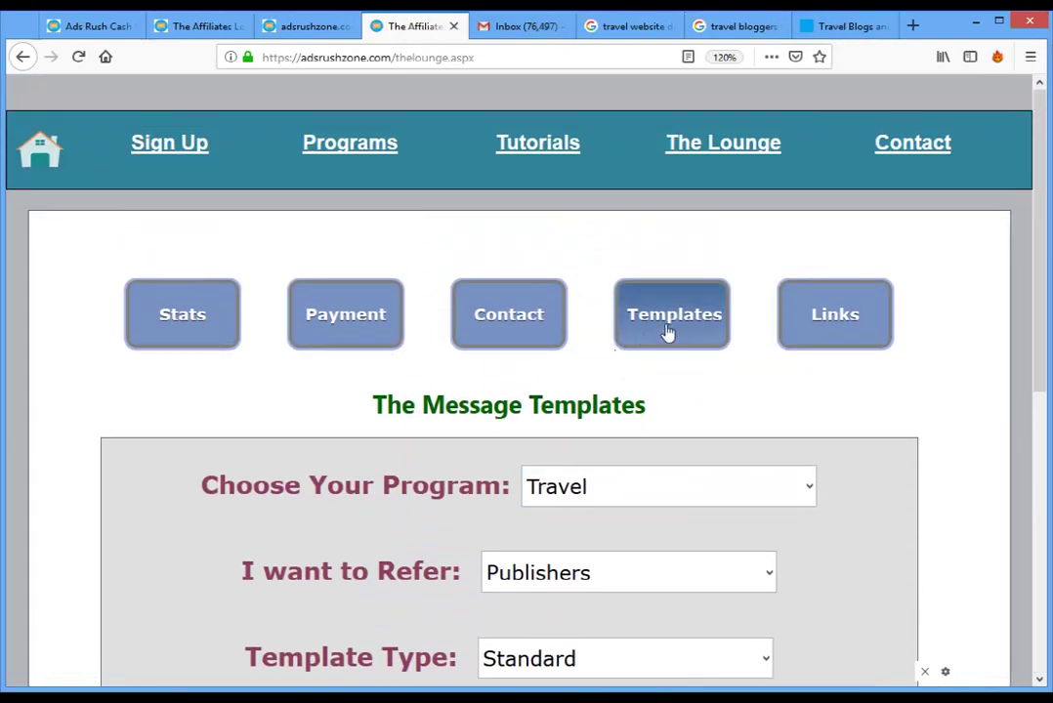
Step: Go to the affiliate links section of the Ads Rush Zone lounge
scroll(660, 340, down, 2)
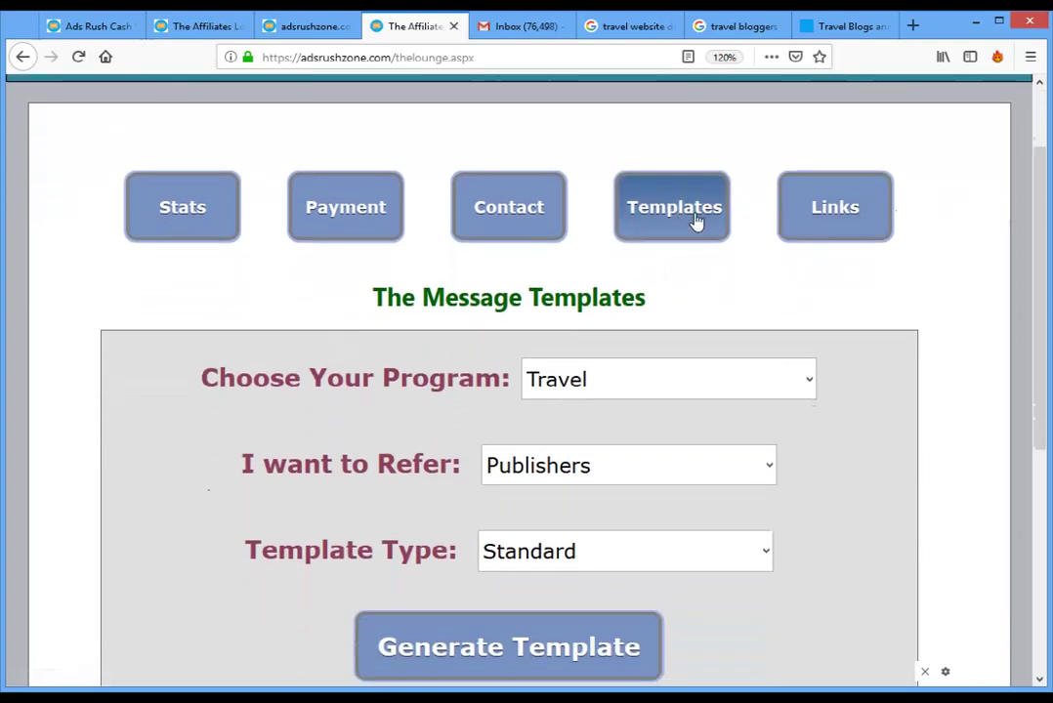
click(815, 224)
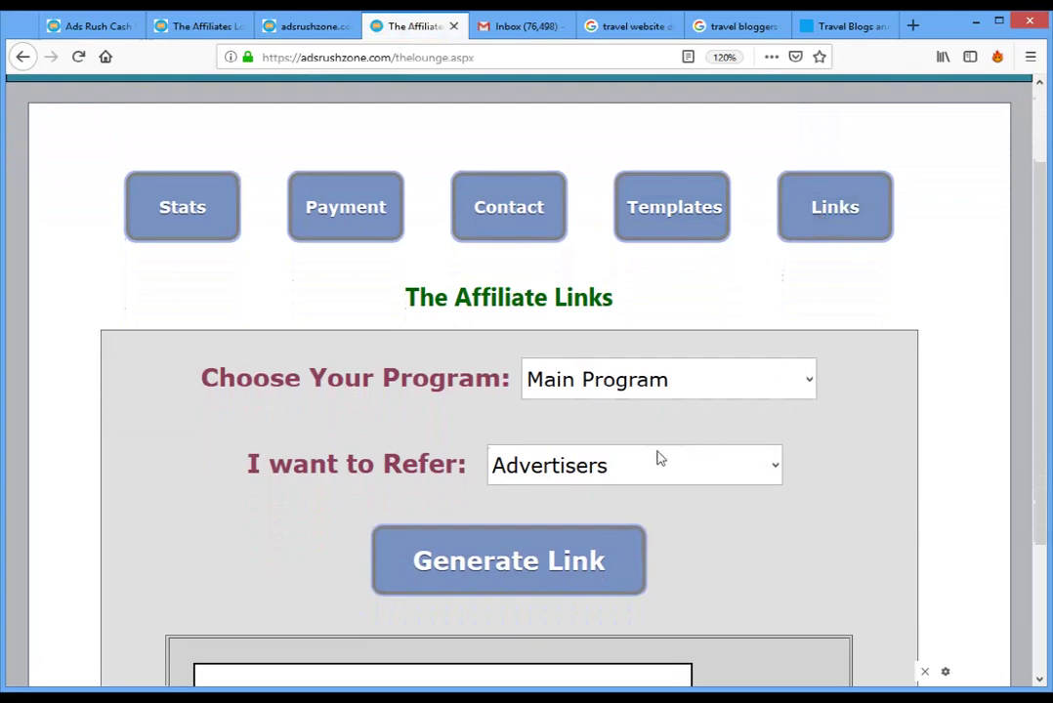
scroll(658, 459, down, 2)
scroll(690, 277, up, 2)
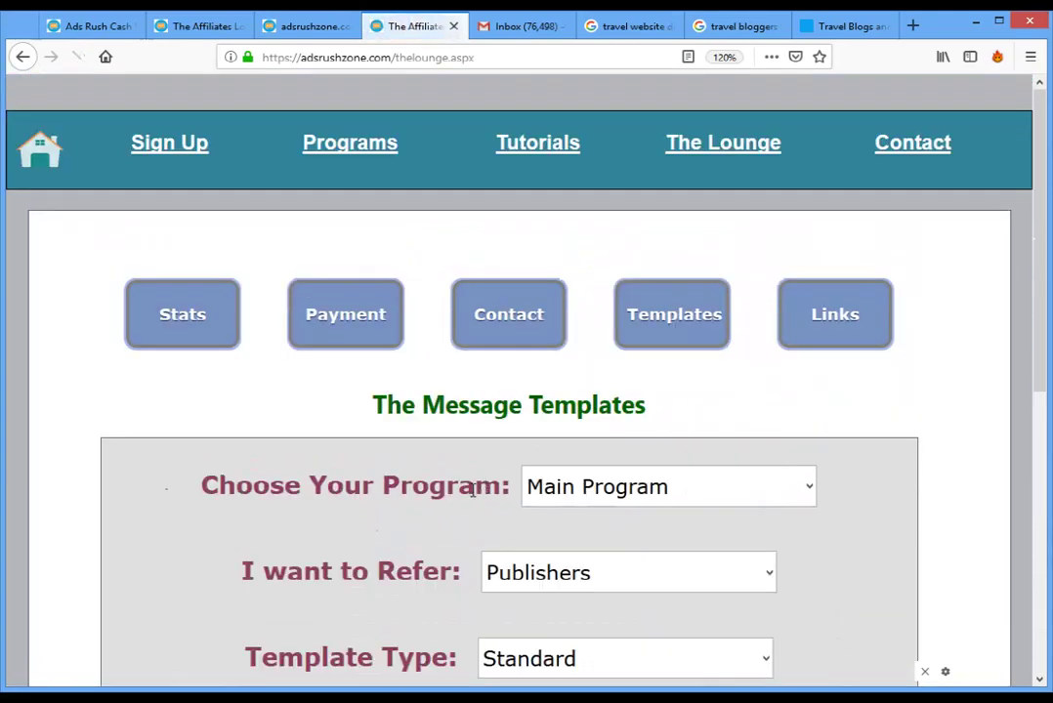
scroll(476, 486, down, 3)
scroll(478, 488, down, 2)
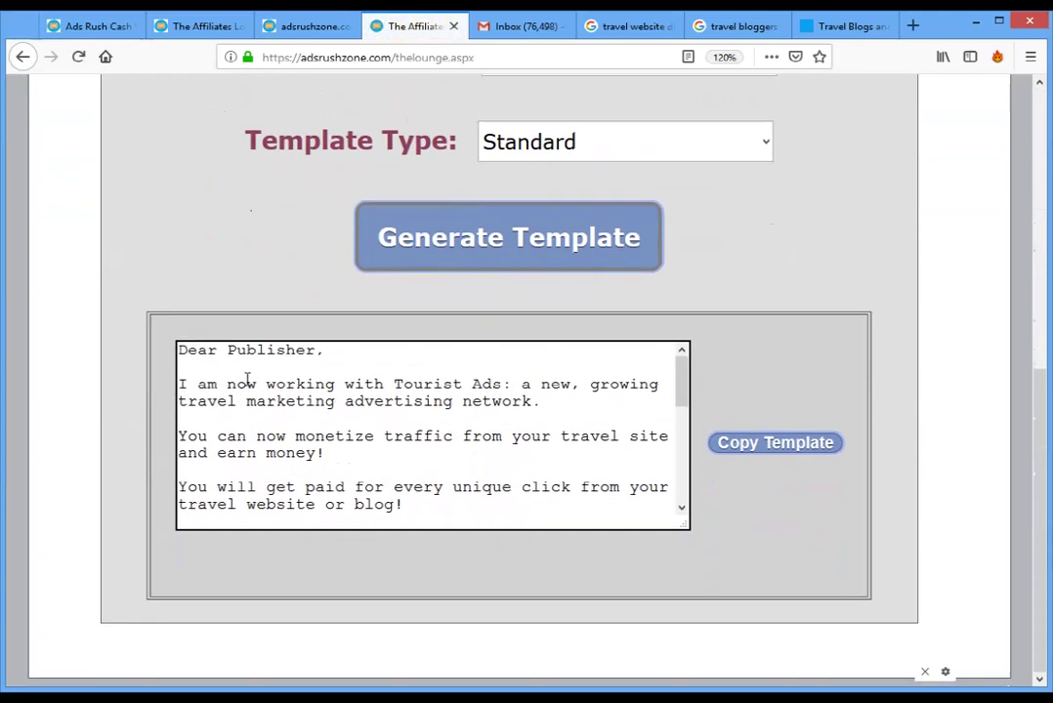
scroll(313, 429, down, 6)
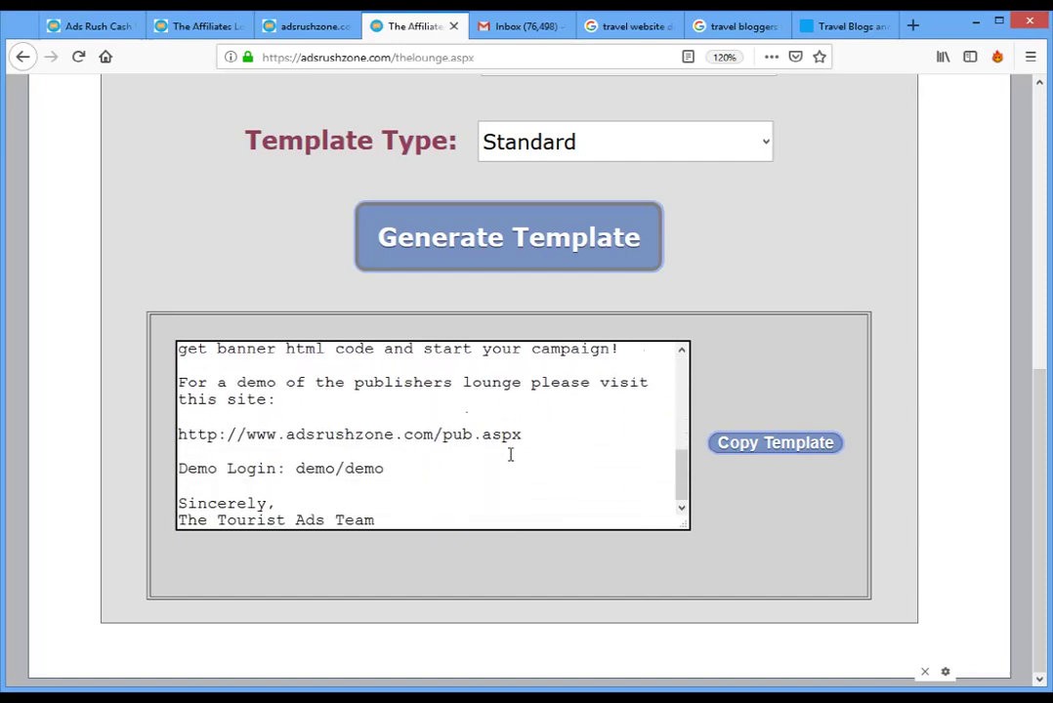
scroll(509, 454, up, 6)
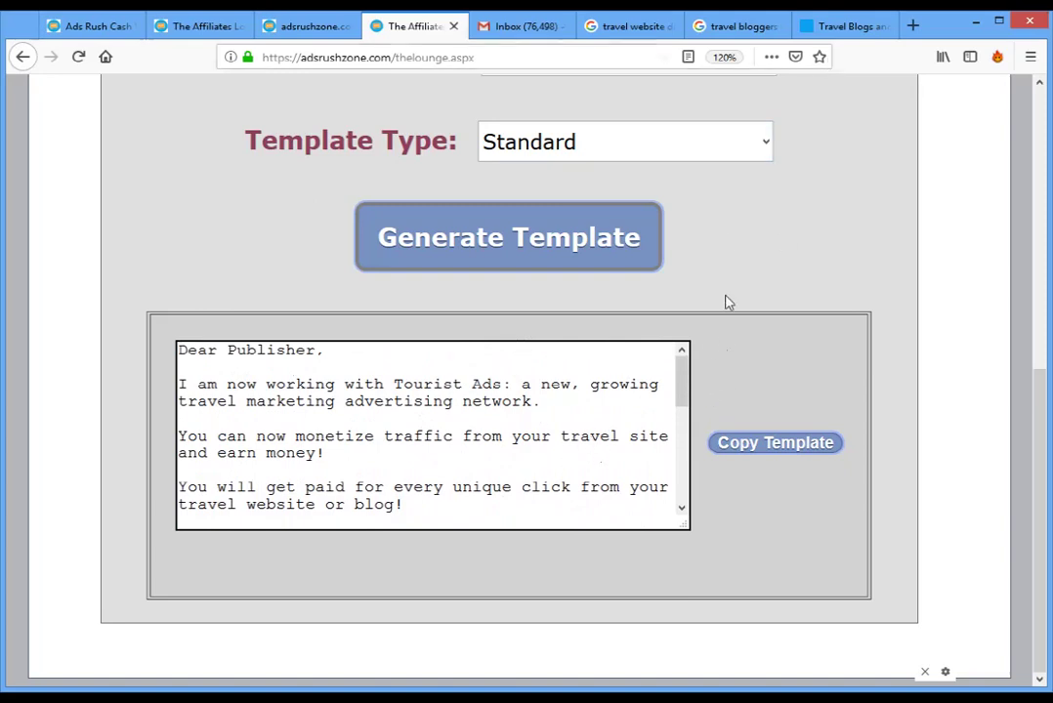
scroll(585, 334, up, 3)
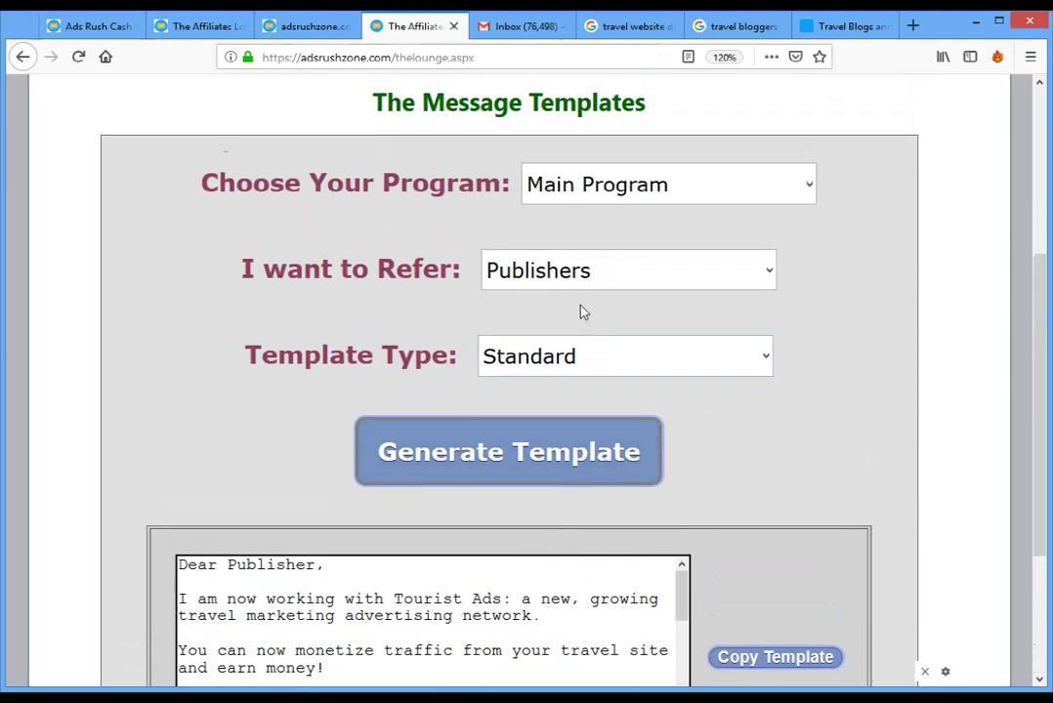
Step: Generate the Dear Blogger template with Bloggers as the referred audience and select all its text
click(575, 283)
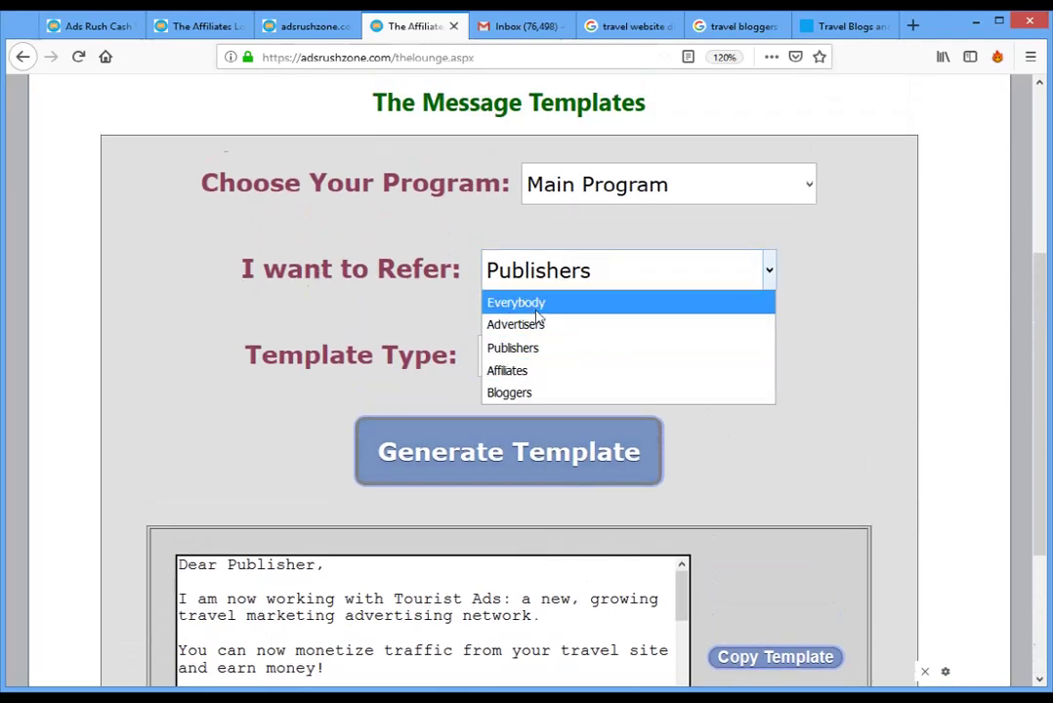
click(532, 395)
click(534, 437)
scroll(488, 518, down, 5)
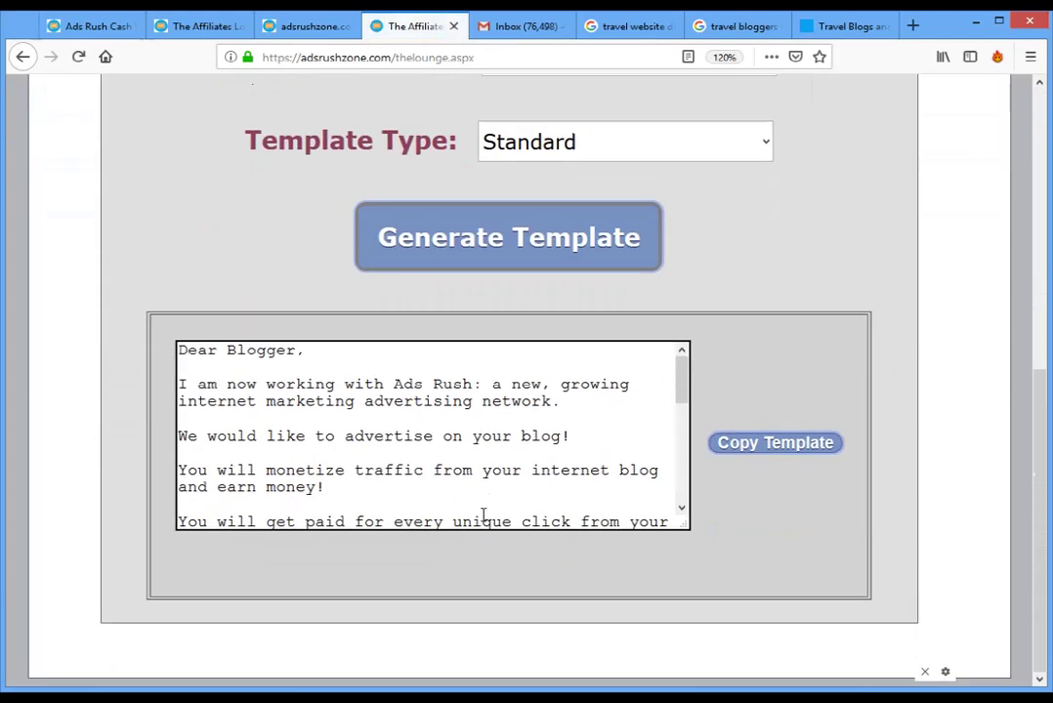
key(ctrl+a)
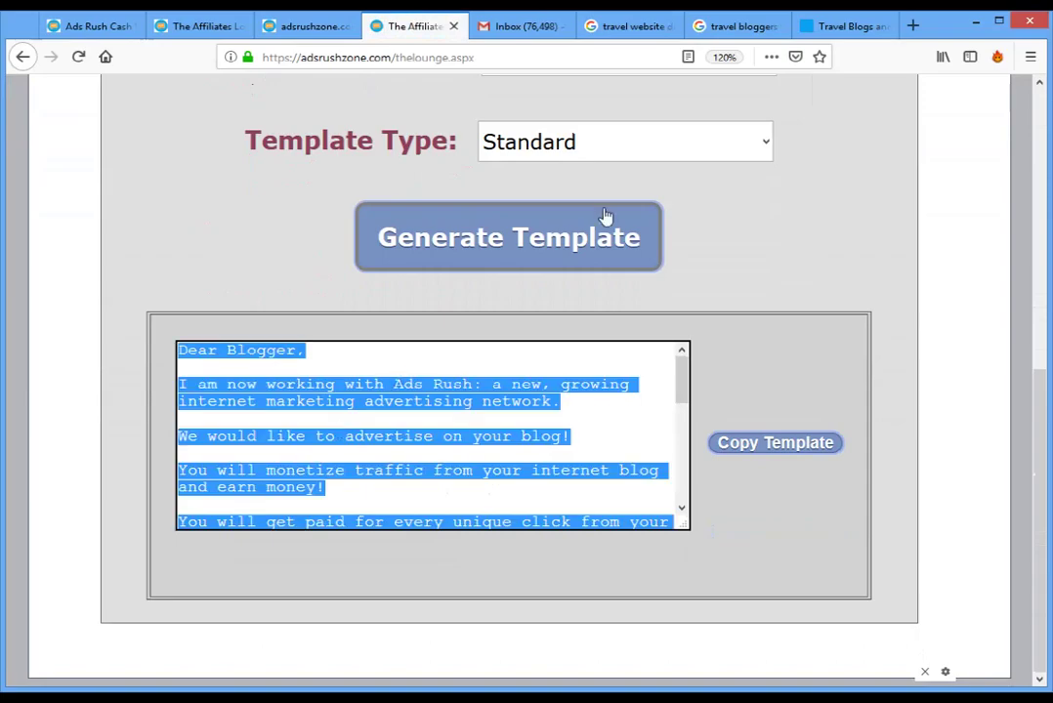
click(846, 26)
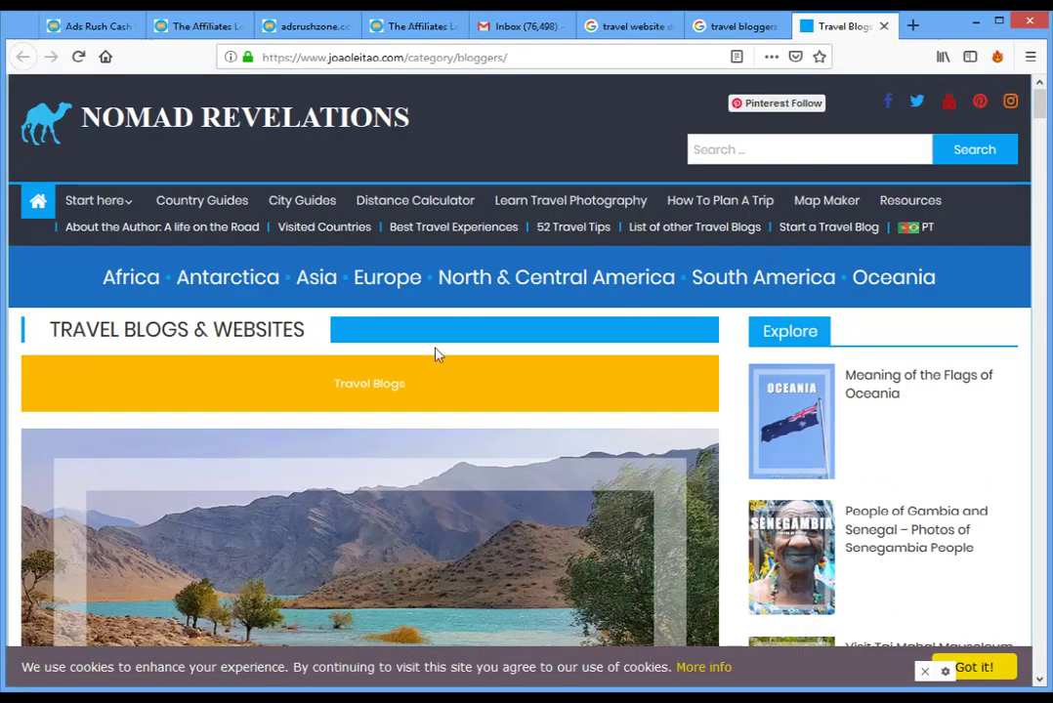
scroll(449, 350, down, 3)
scroll(452, 347, up, 3)
drag(1033, 112, 1038, 652)
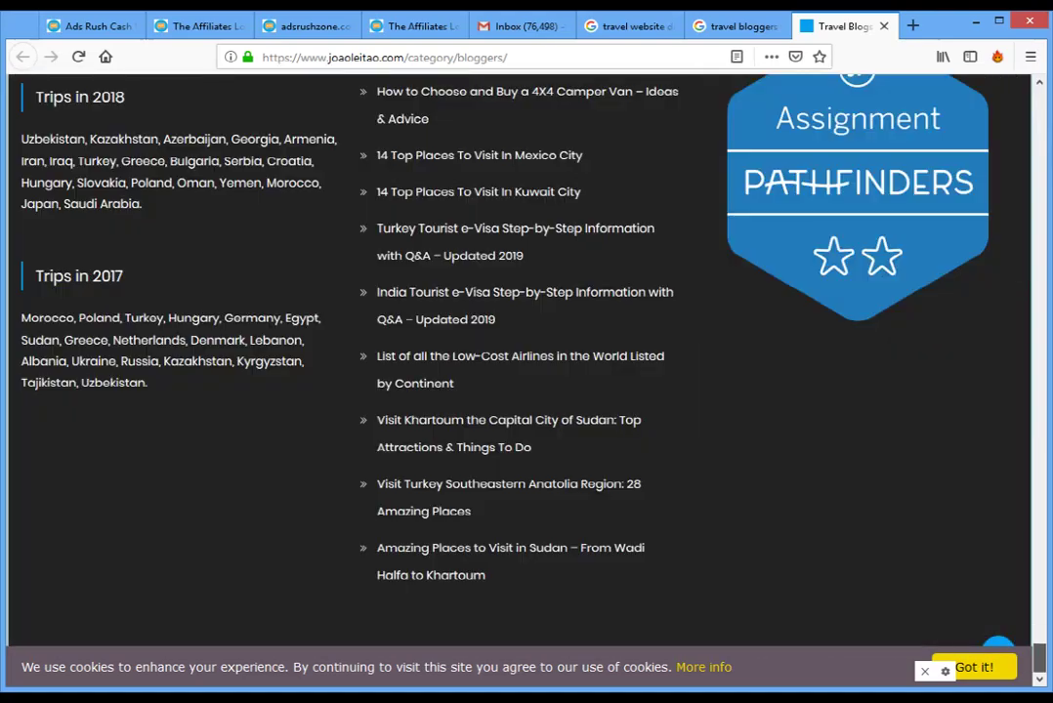
click(990, 674)
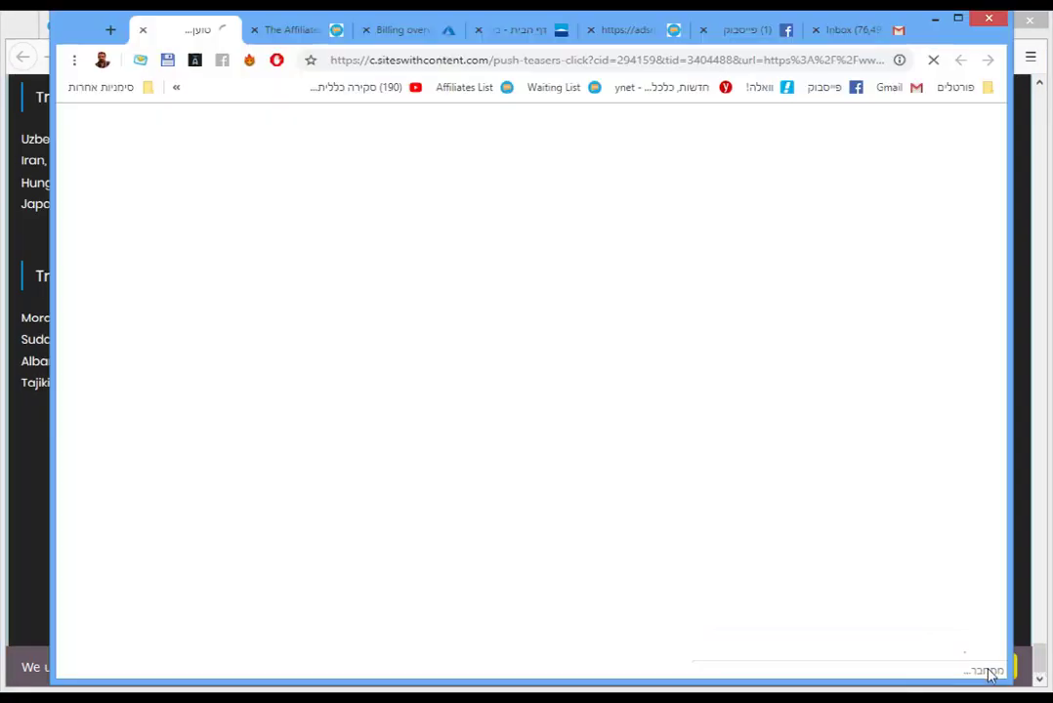
click(1024, 273)
scroll(665, 405, up, 8)
scroll(665, 406, down, 5)
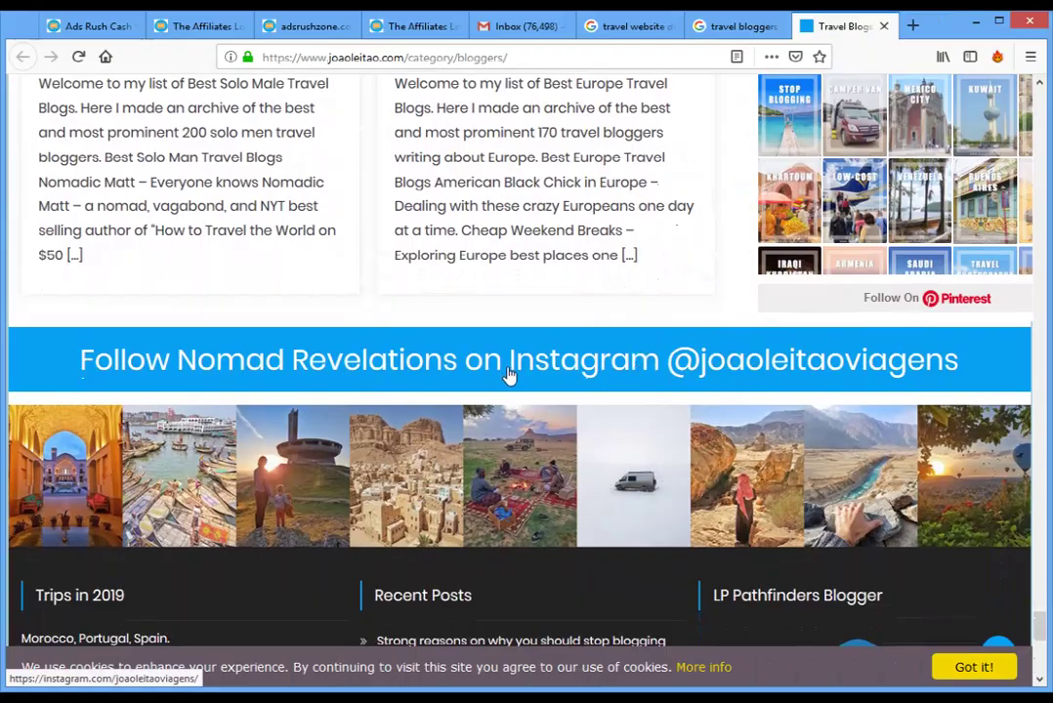
scroll(718, 259, up, 5)
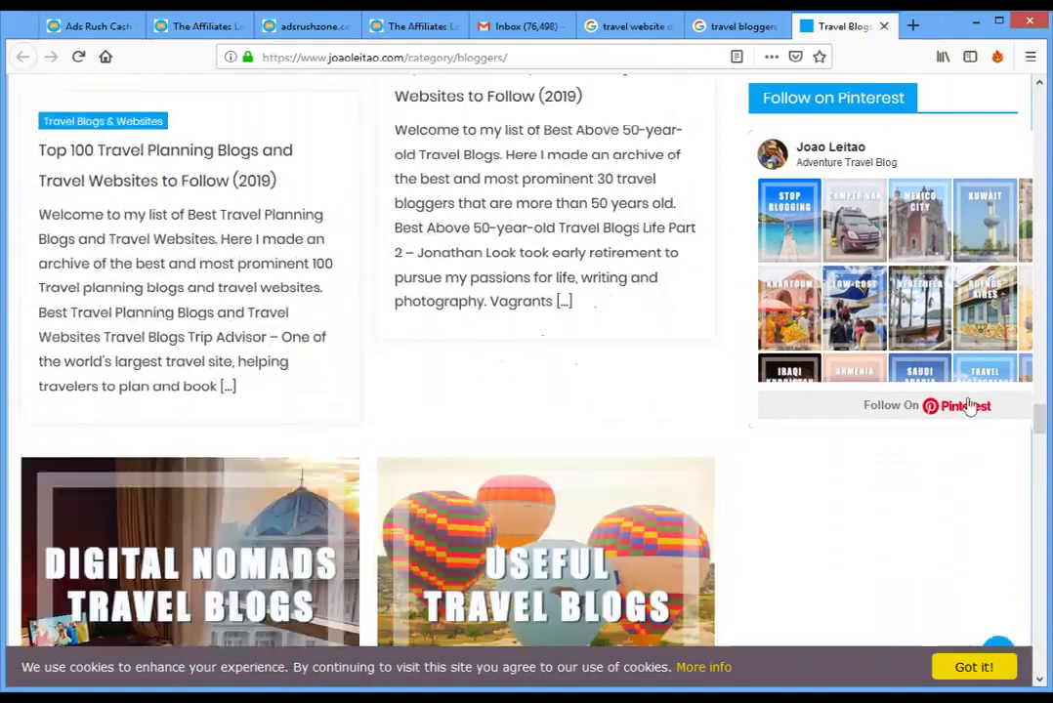
drag(1037, 423, 1037, 97)
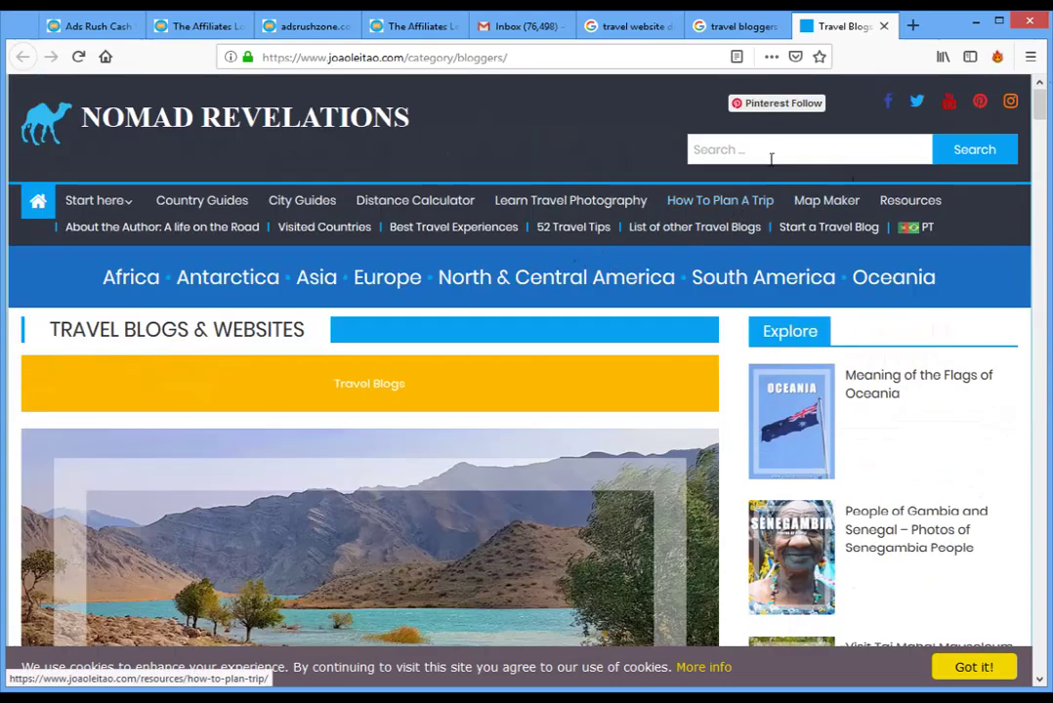
Step: Close the travel blogs list and open travelblog.org from Google's second results page in a new tab
click(883, 26)
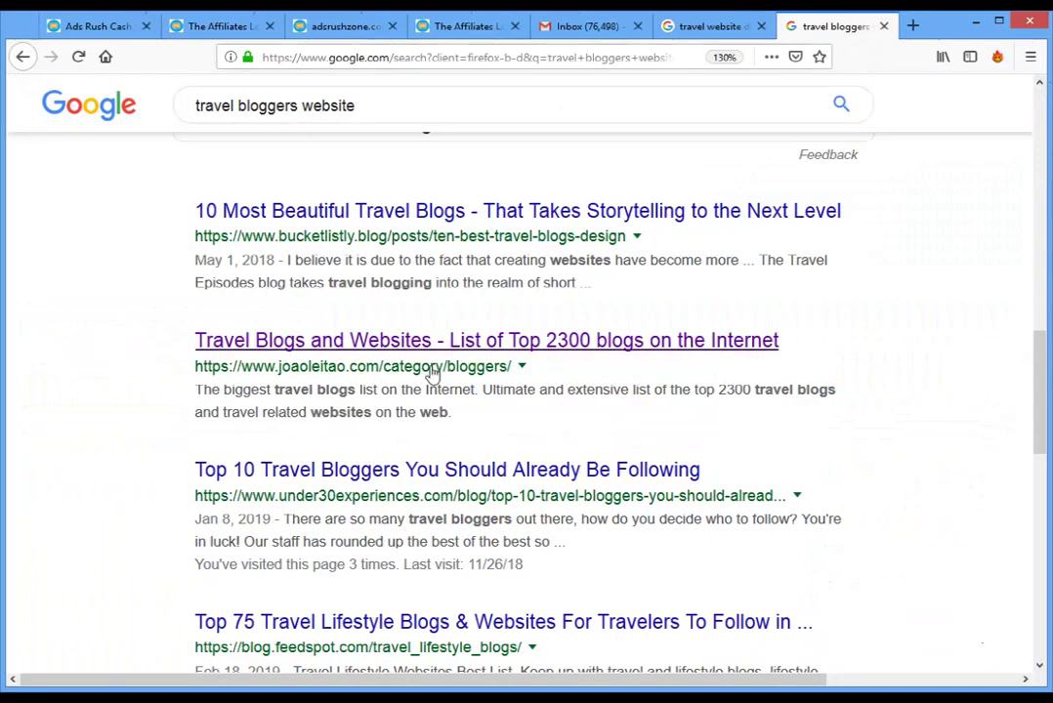
scroll(430, 376, down, 3)
scroll(399, 429, down, 3)
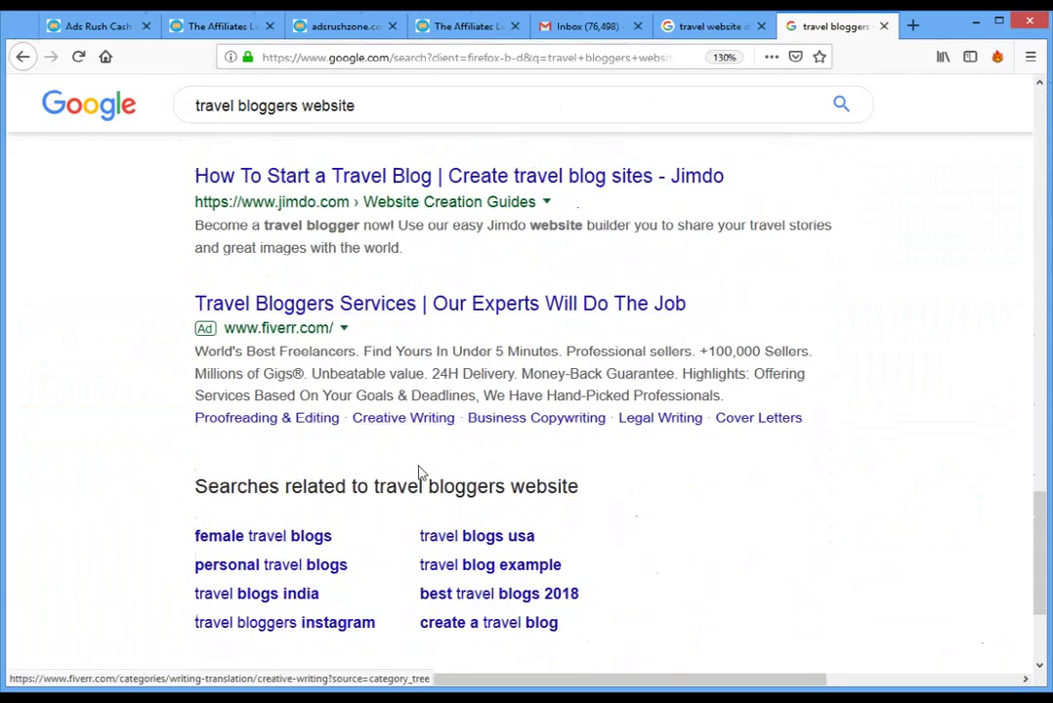
scroll(418, 473, down, 3)
click(678, 539)
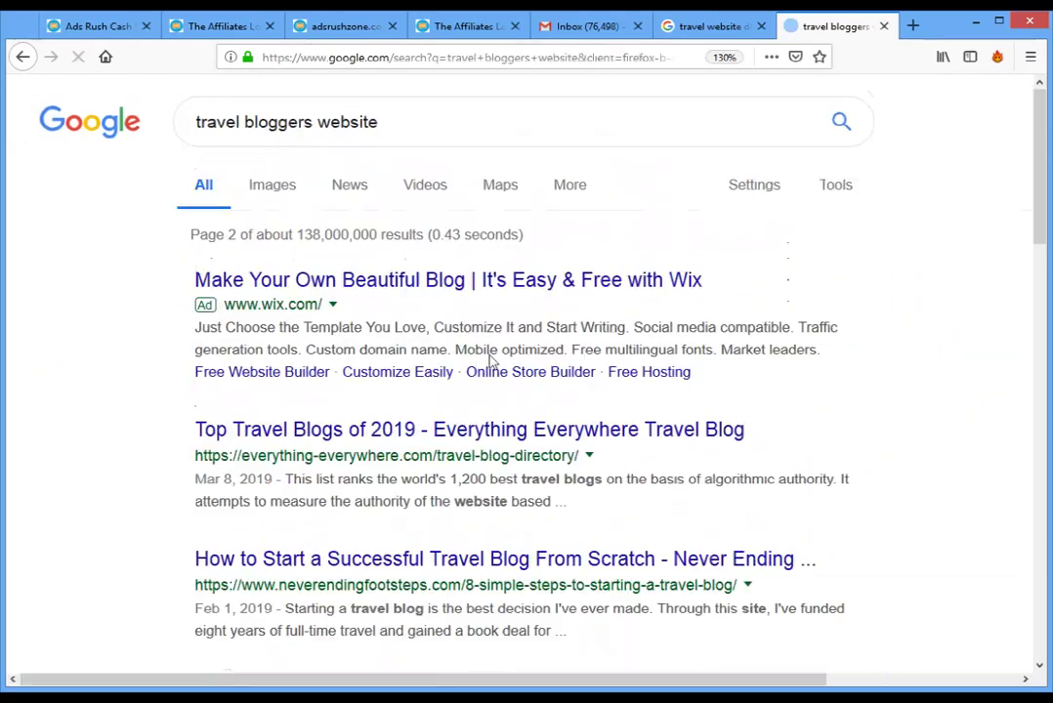
scroll(442, 383, down, 3)
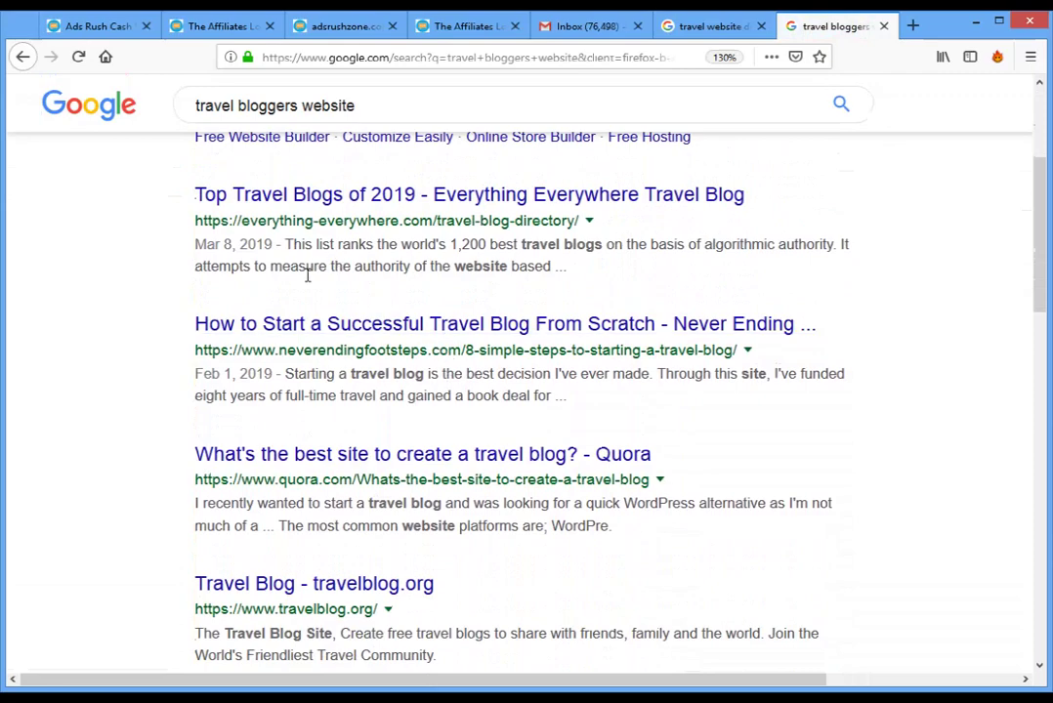
scroll(309, 357, down, 3)
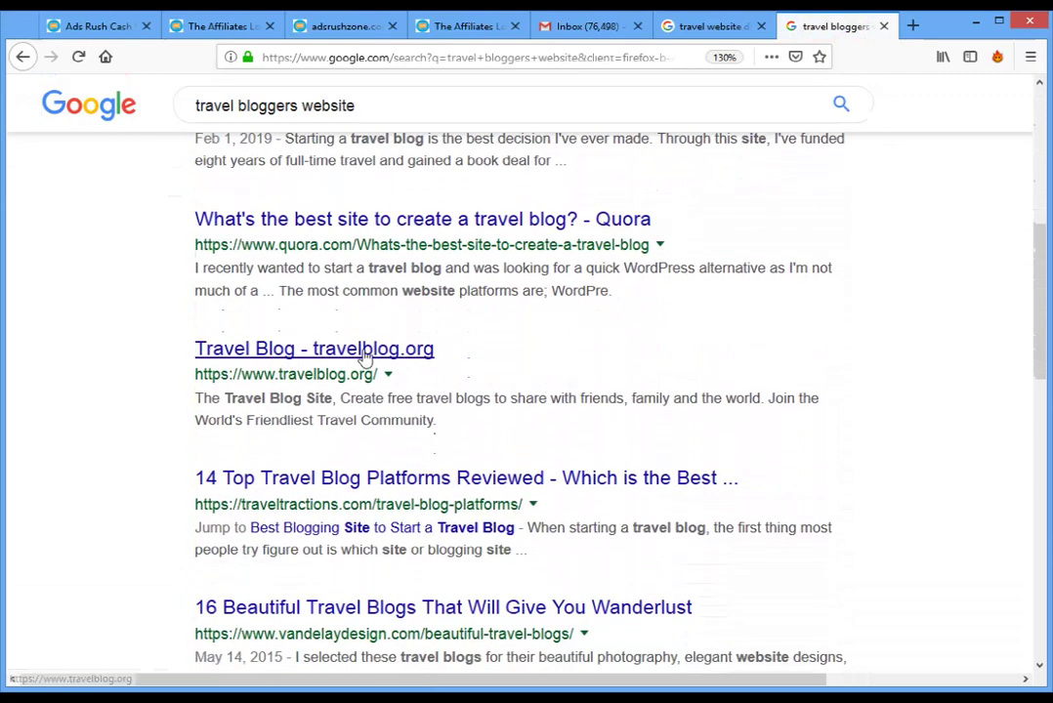
right_click(357, 356)
click(420, 361)
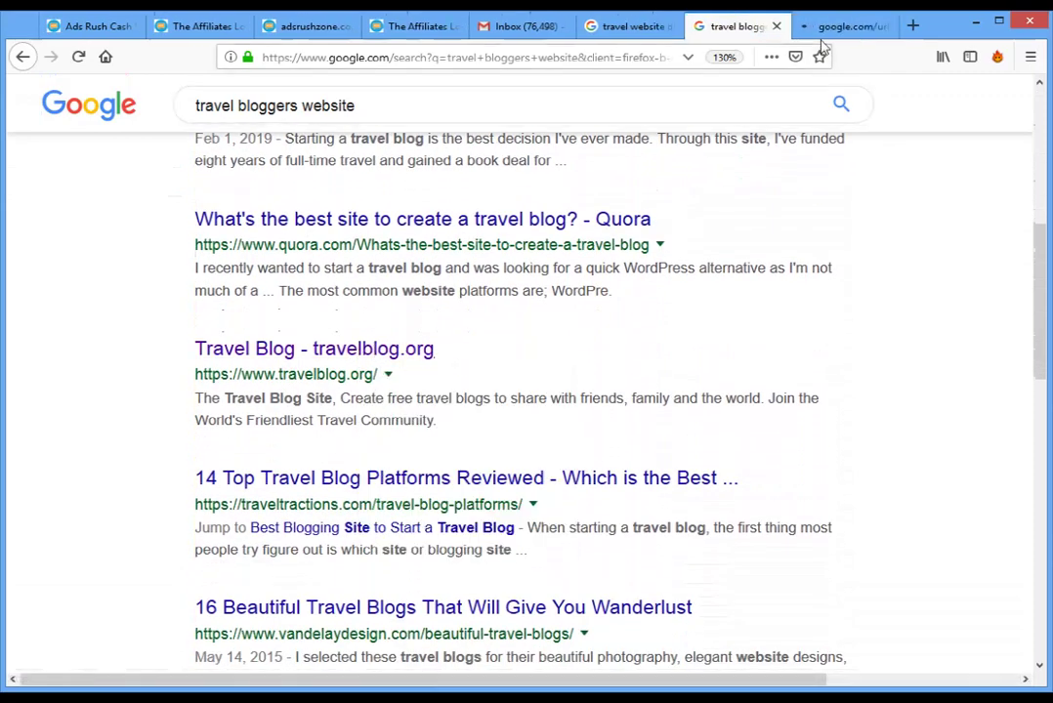
click(333, 26)
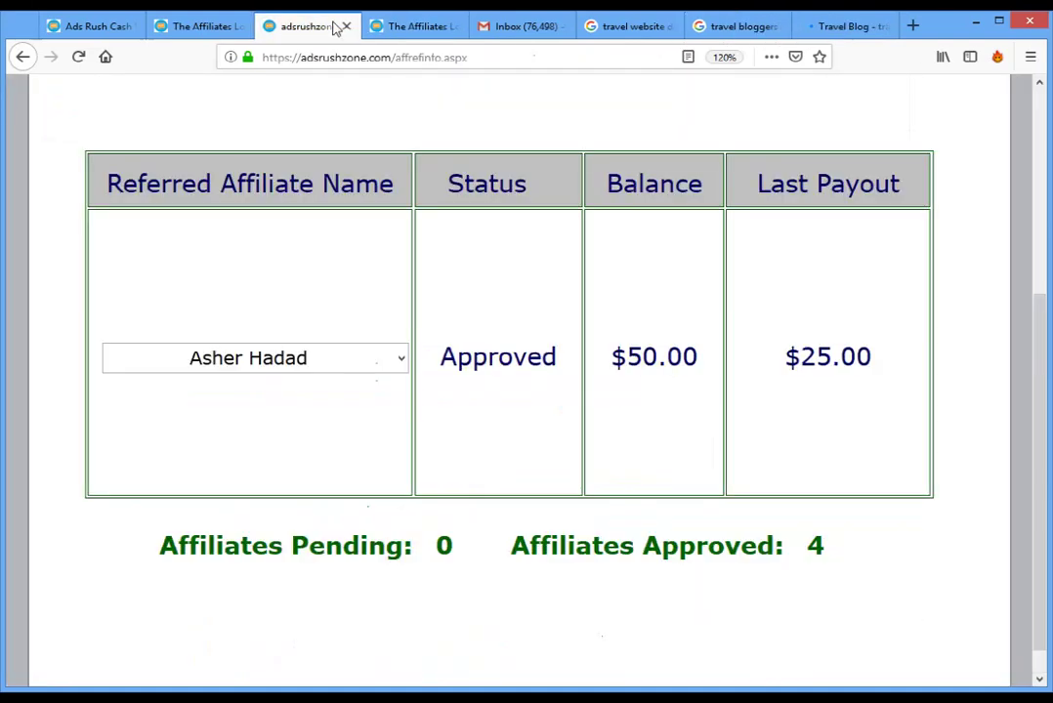
Step: Generate a message template with Everybody as the referred audience
click(434, 27)
scroll(599, 287, up, 4)
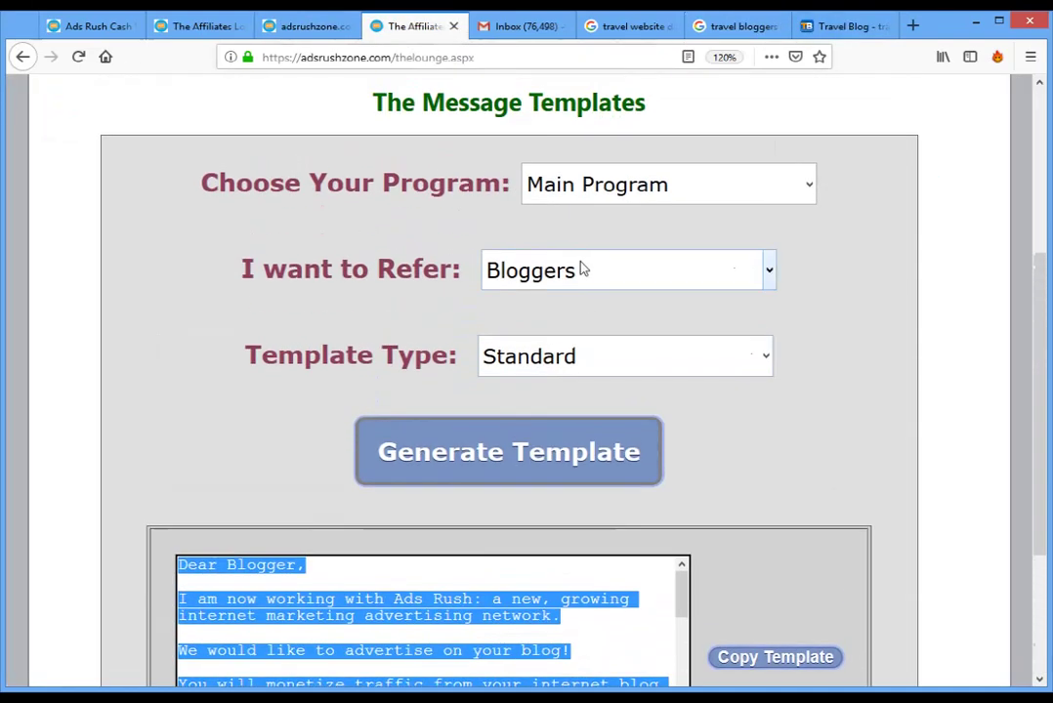
click(583, 267)
click(566, 305)
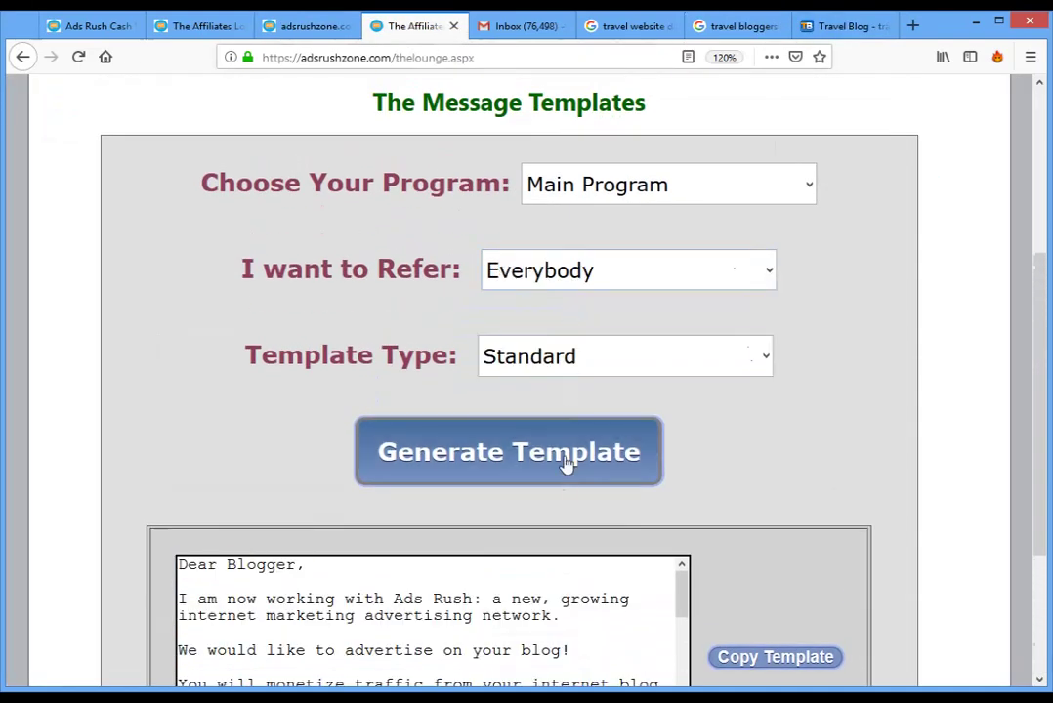
click(560, 457)
scroll(548, 440, down, 4)
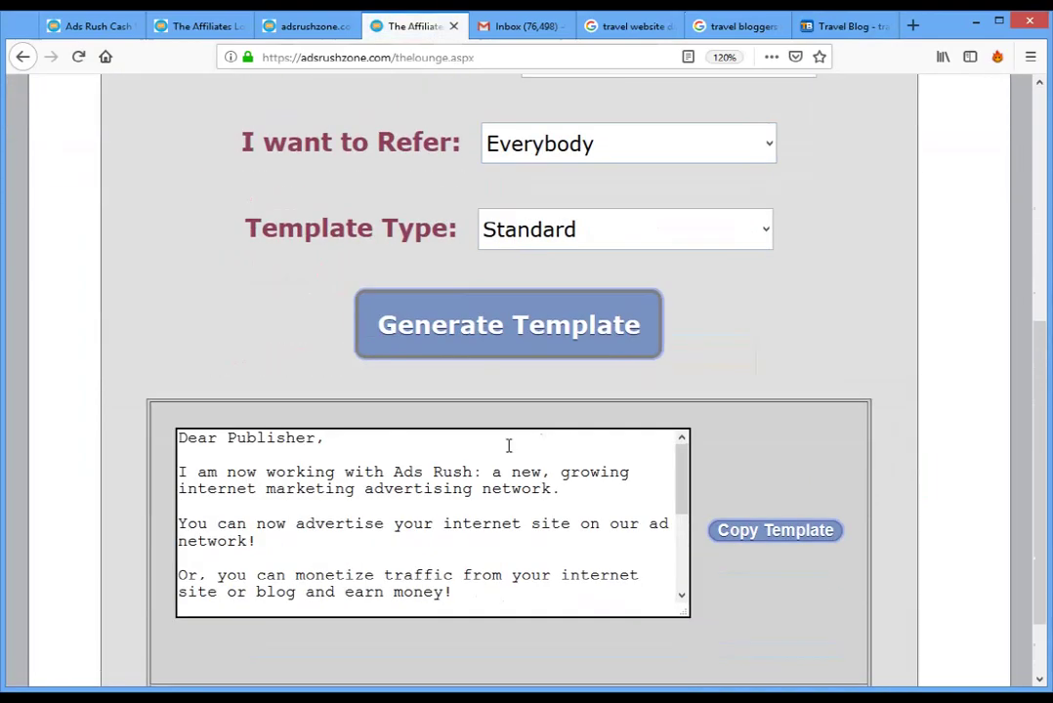
scroll(549, 371, up, 3)
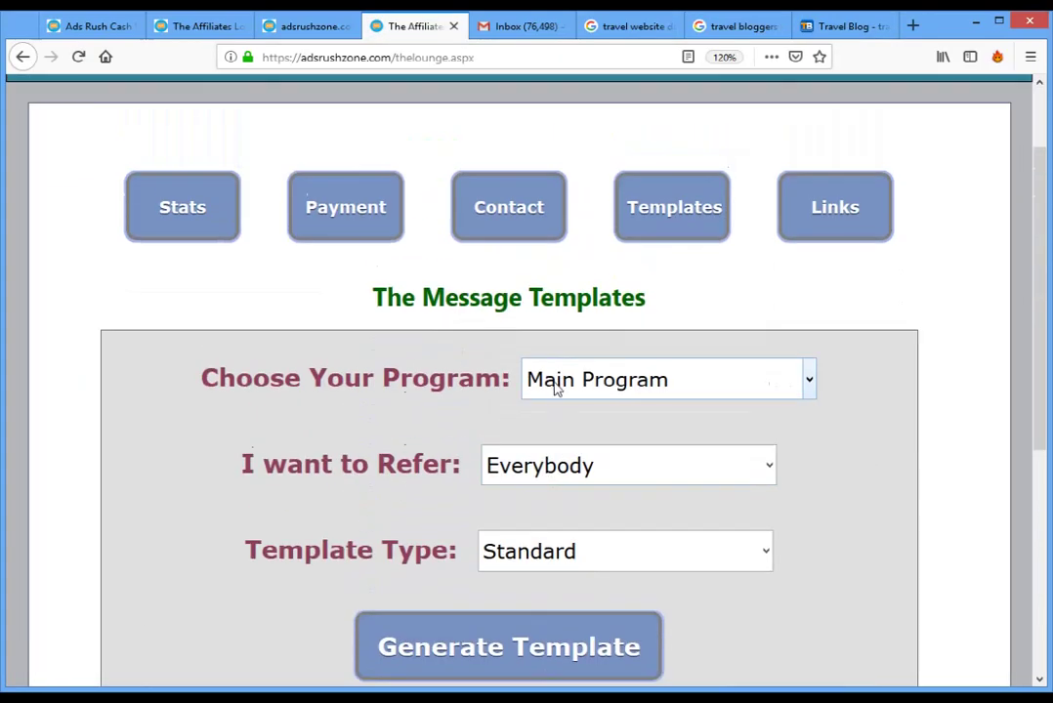
Step: Regenerate with program Travel, audience Everybody and type Standard, then copy the template
click(556, 388)
scroll(575, 503, down, 8)
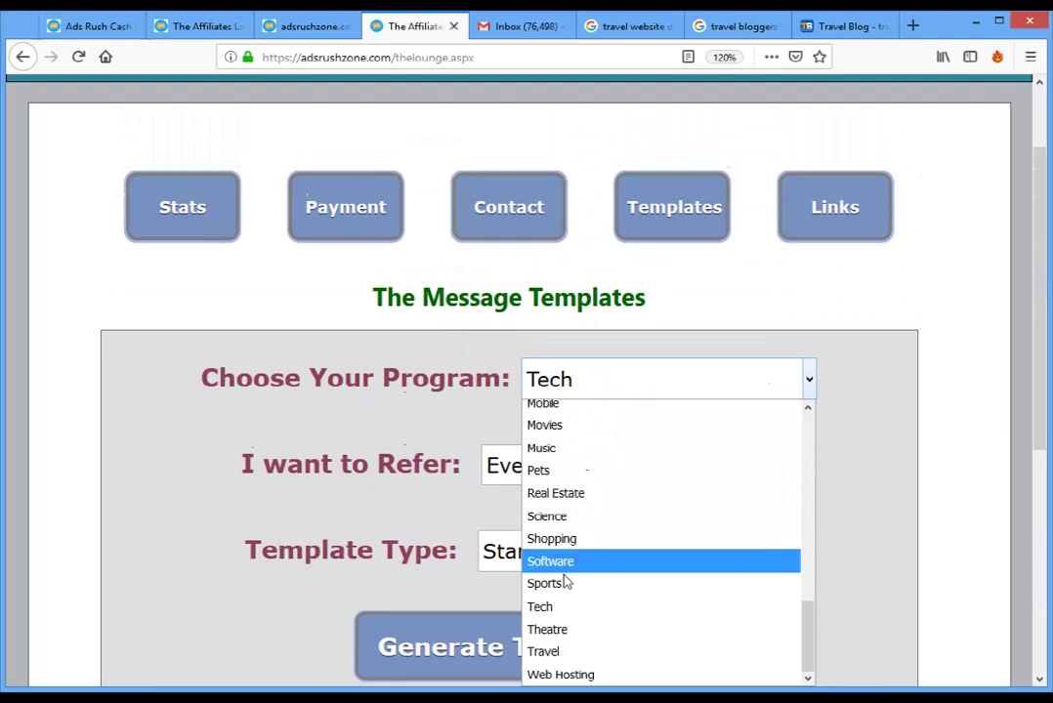
click(607, 652)
click(536, 465)
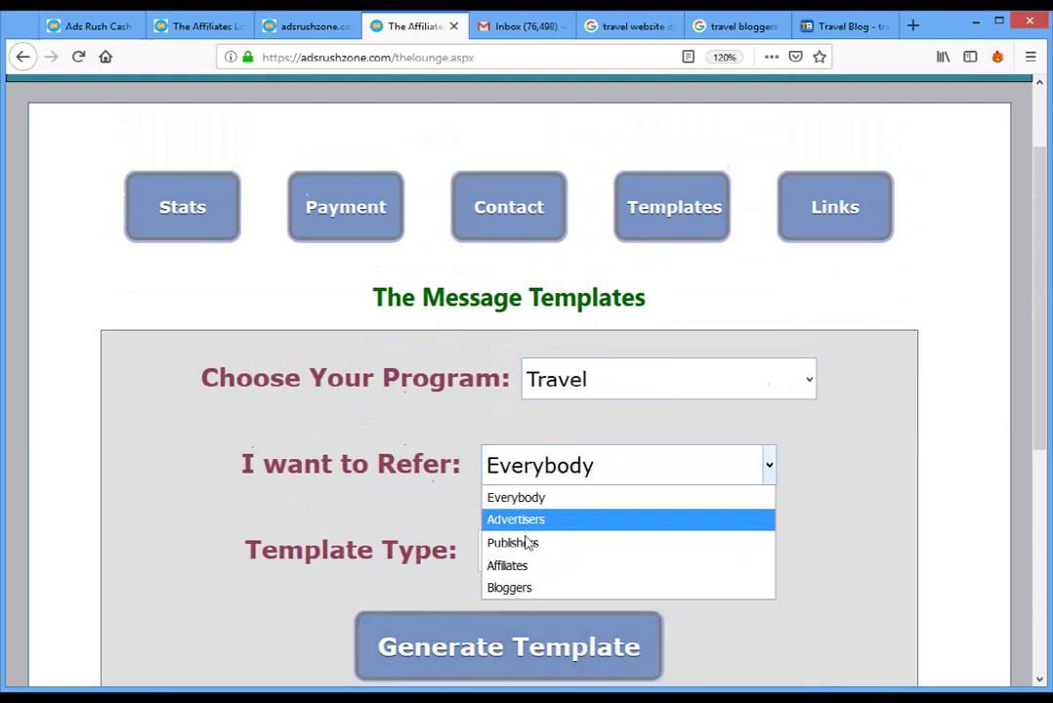
click(536, 498)
scroll(458, 435, down, 5)
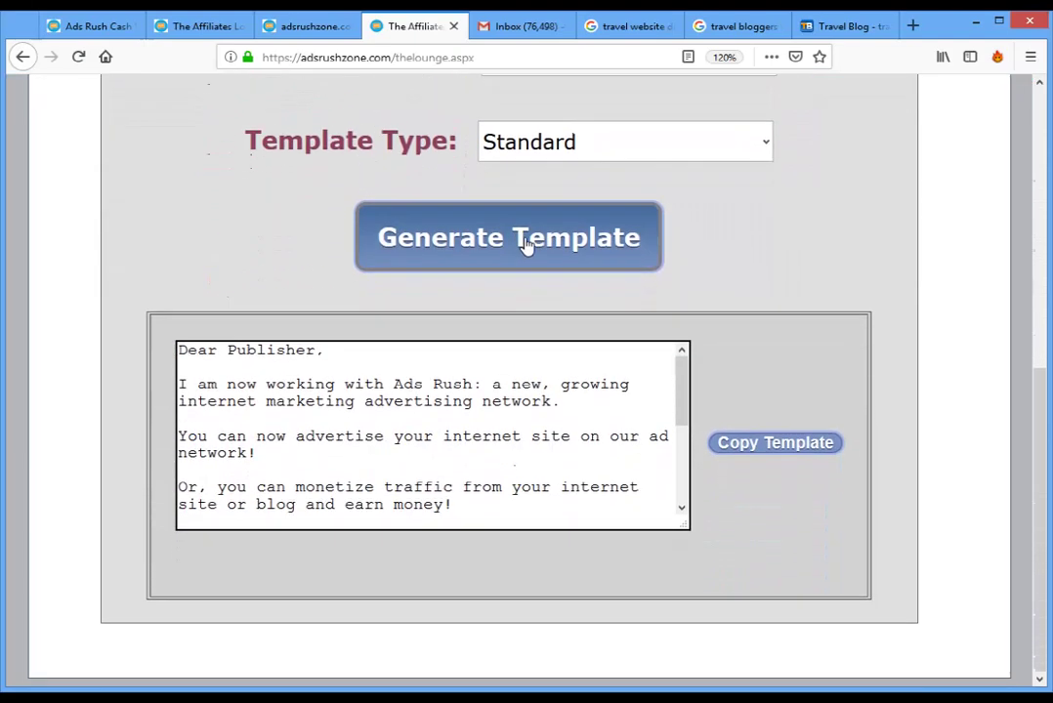
click(536, 147)
click(522, 173)
click(512, 242)
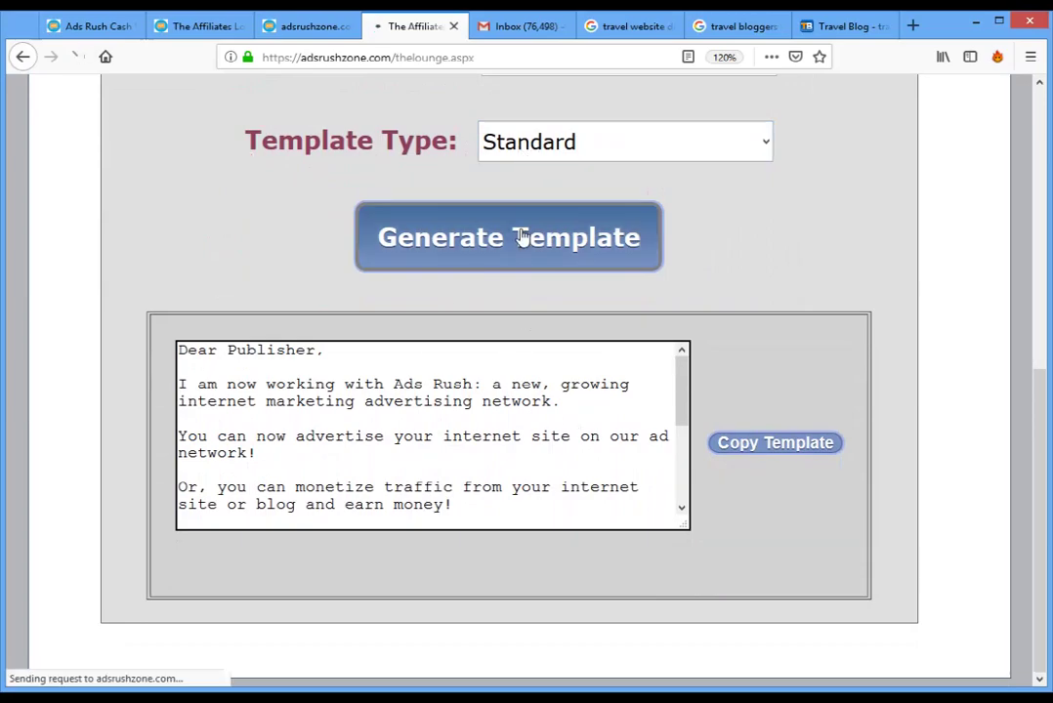
scroll(482, 383, down, 2)
click(764, 442)
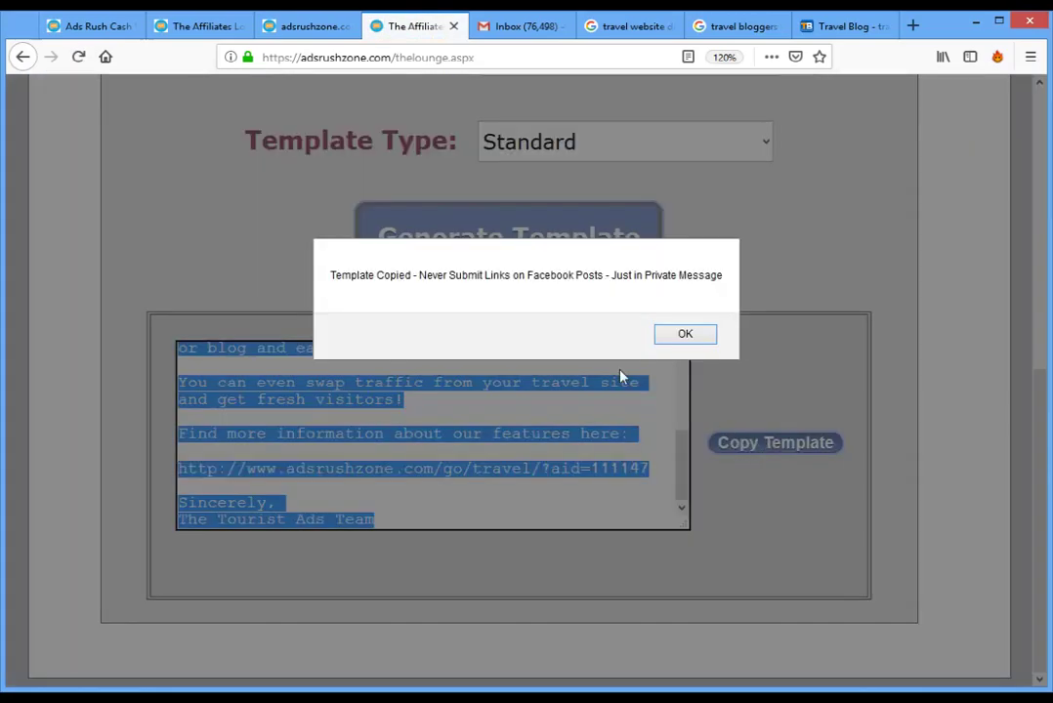
click(683, 334)
click(828, 27)
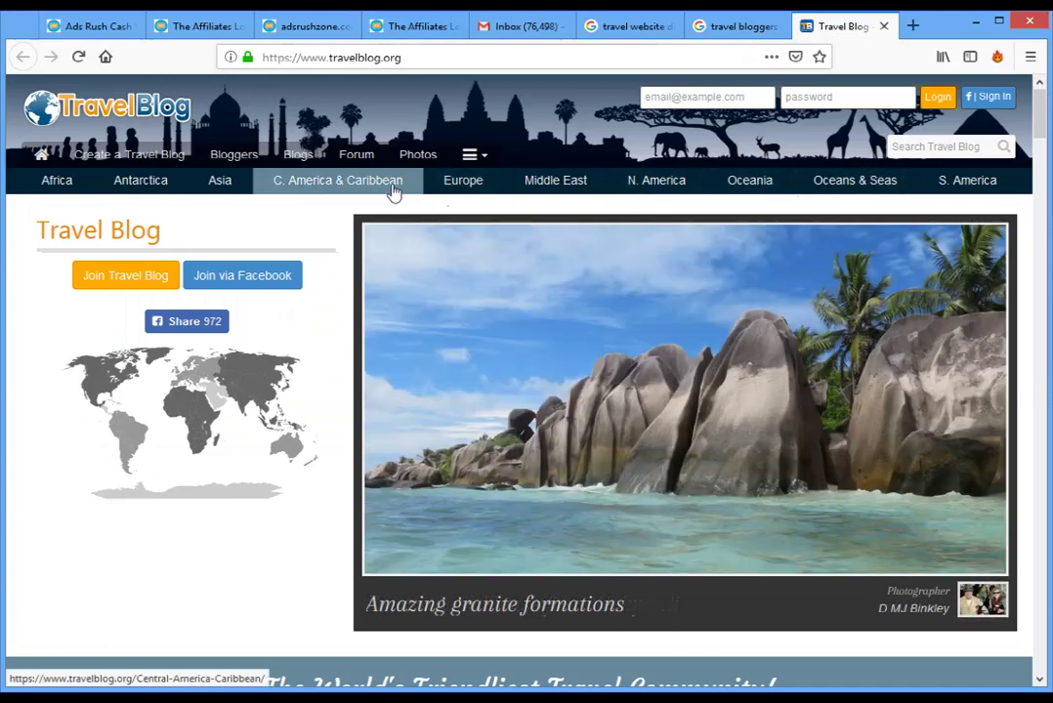
Step: Open TravelBlog.org's Contact Us page from the footer
scroll(830, 322, down, 5)
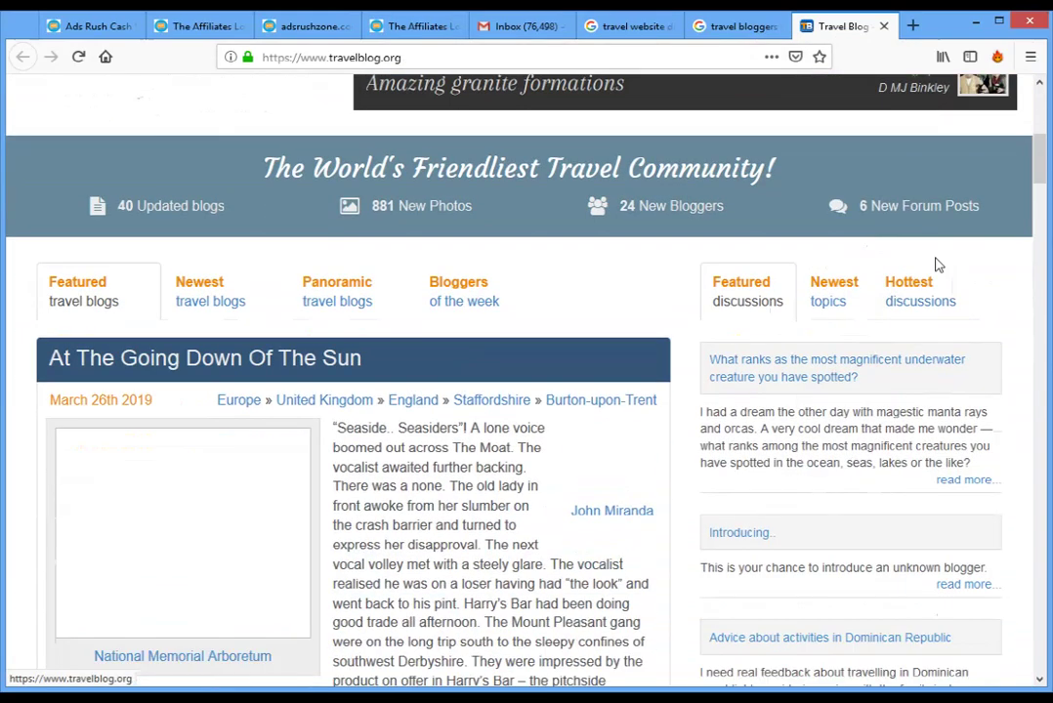
scroll(1041, 439, down, 10)
scroll(1041, 555, down, 15)
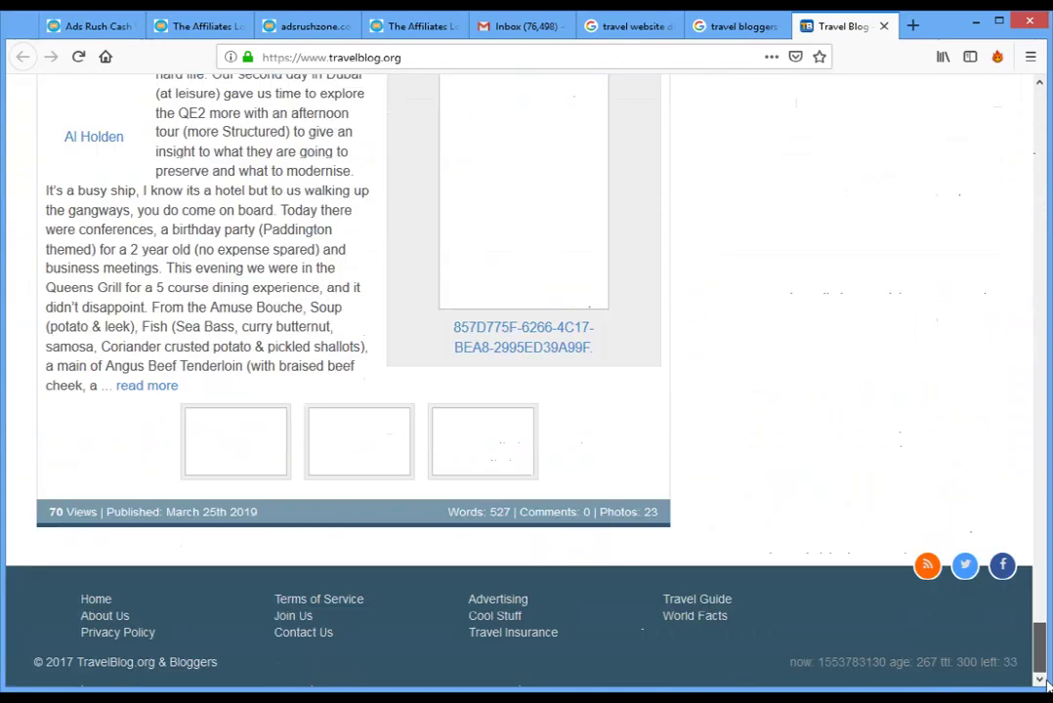
click(303, 634)
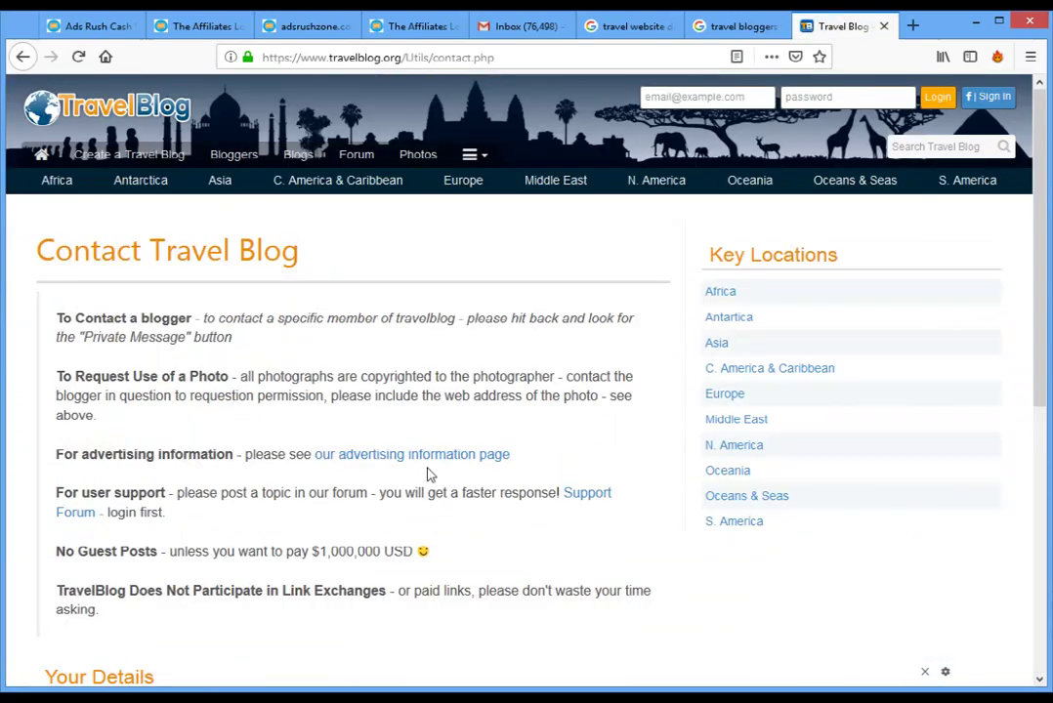
scroll(420, 479, down, 5)
Step: Fill in the sender's name, Company 'Ads Rush' and the sender's e-mail on the contact form
click(307, 477)
text(Mody)
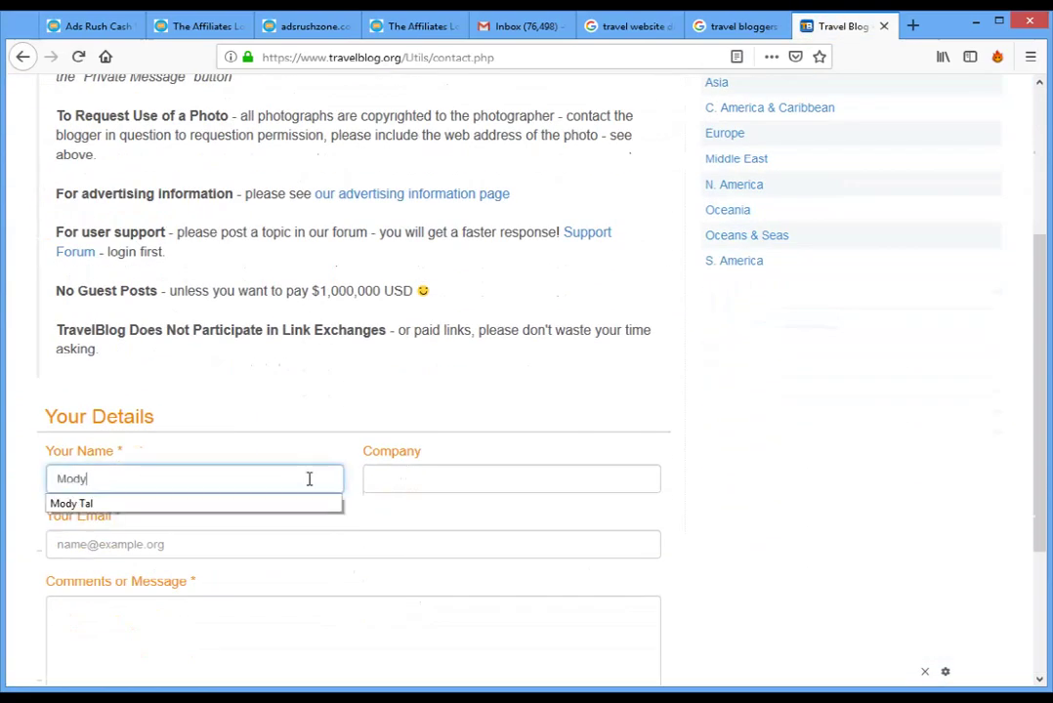
key(Tab)
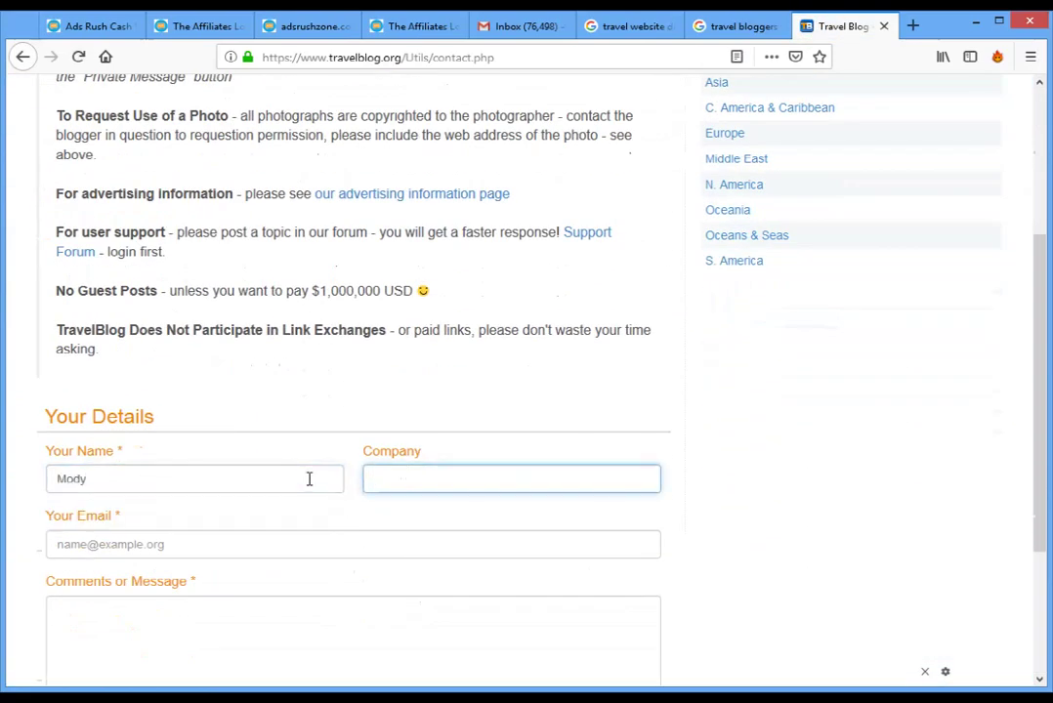
text(Ads Rush)
key(Tab)
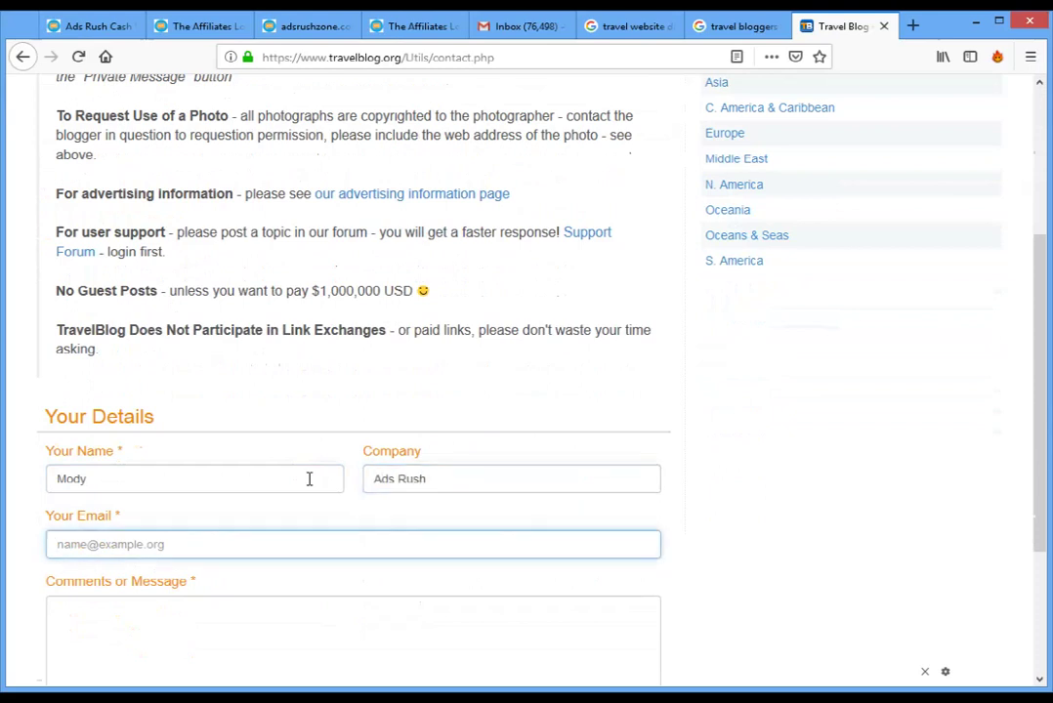
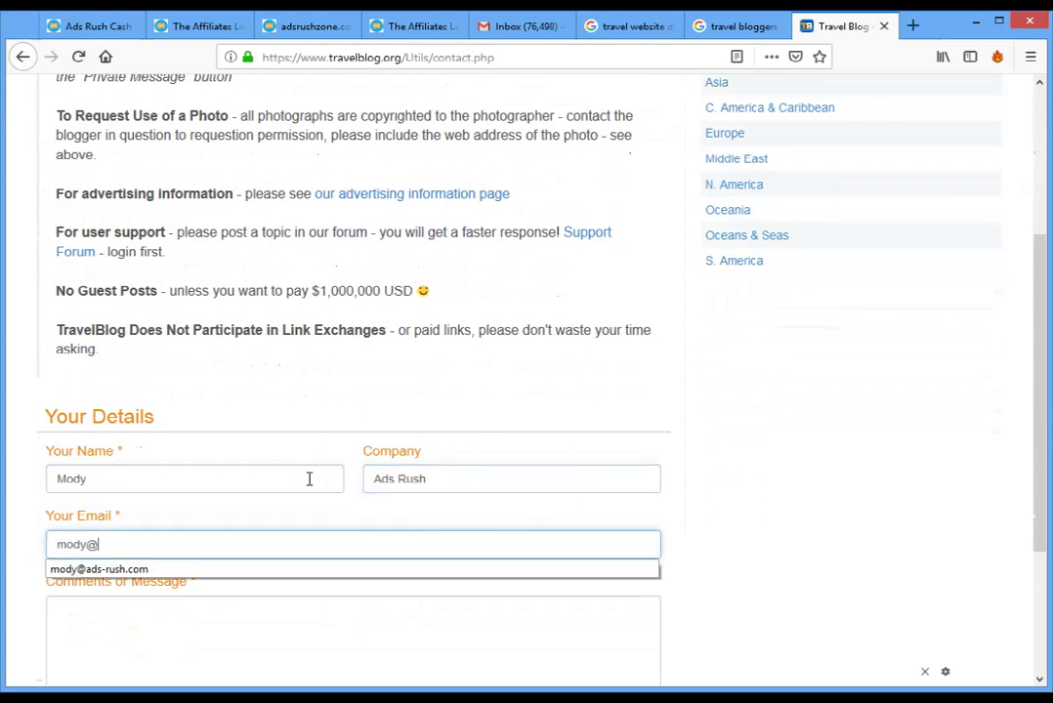
key(Tab)
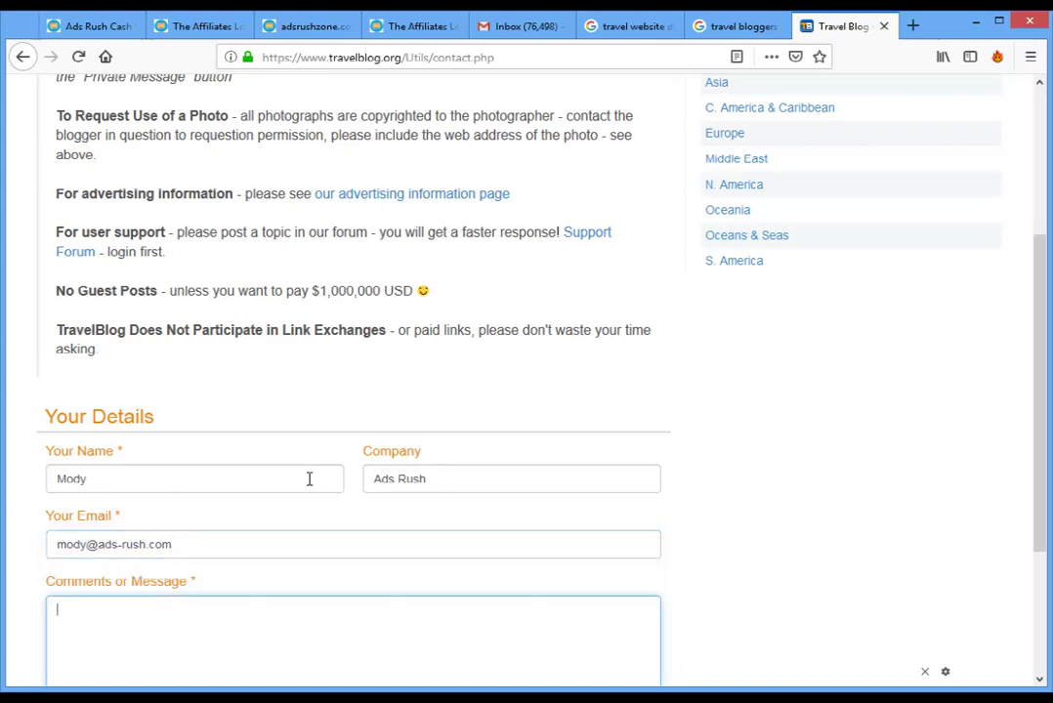
scroll(318, 467, down, 4)
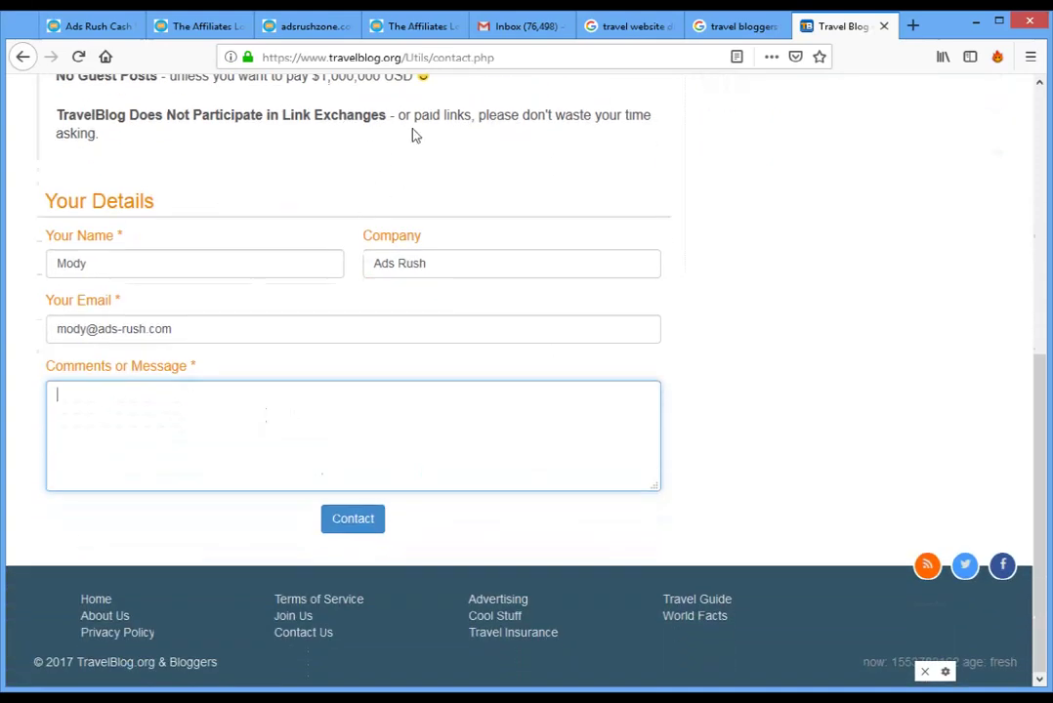
click(434, 25)
scroll(516, 400, down, 3)
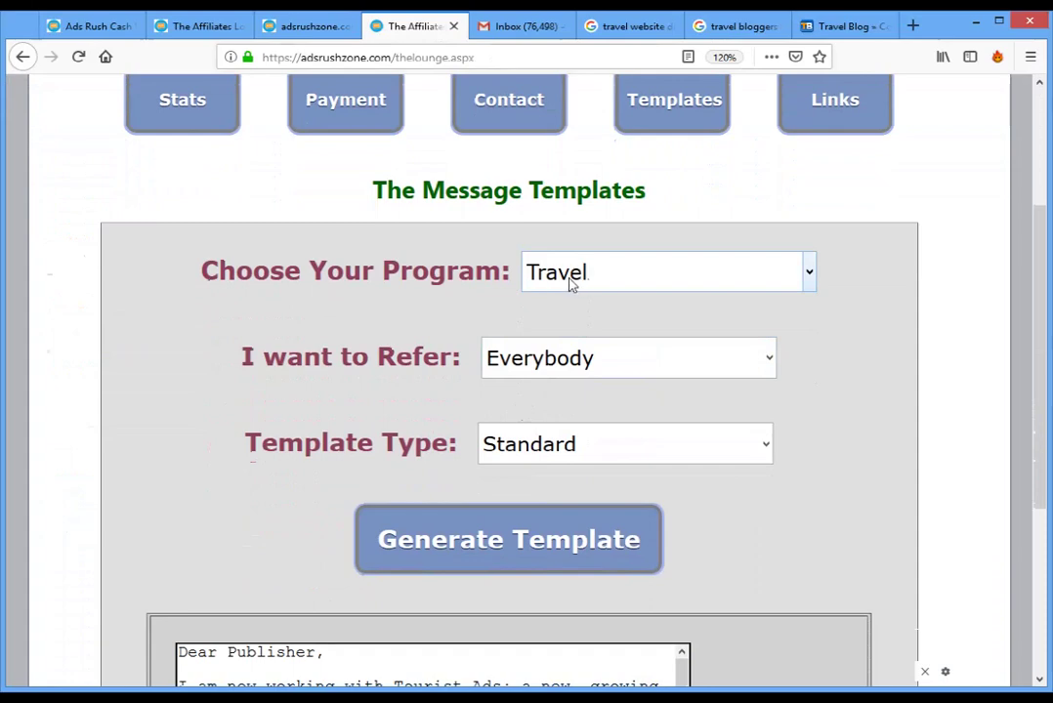
Step: Copy the Travel template, paste it into TravelBlog's message box, and submit the contact form
scroll(528, 472, down, 2)
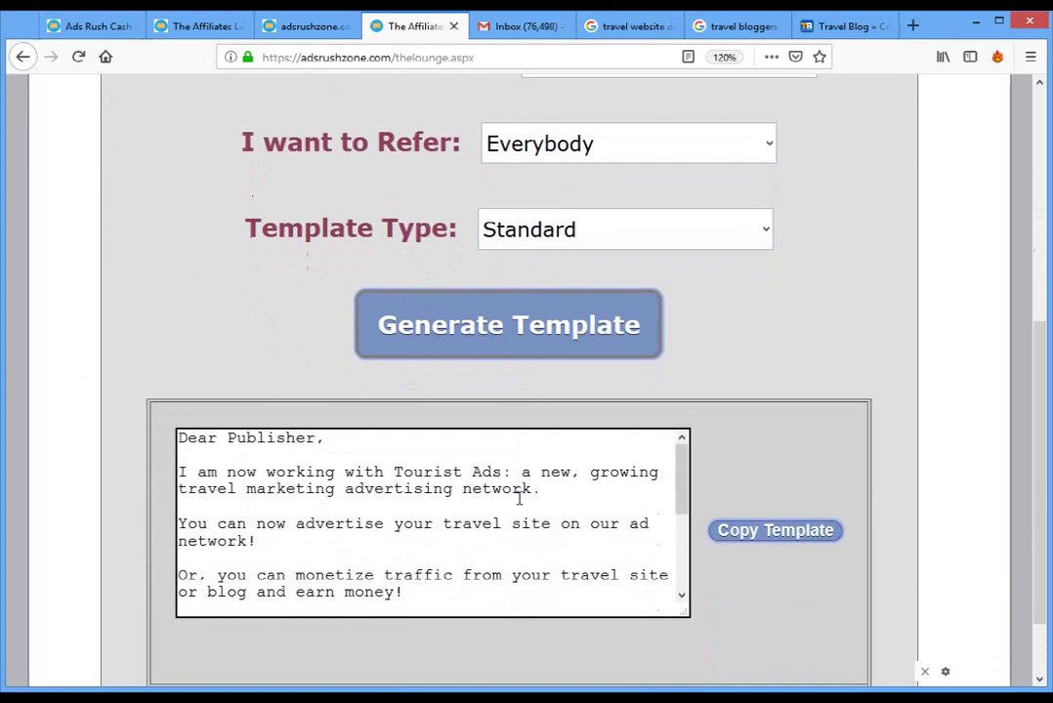
click(721, 531)
click(683, 336)
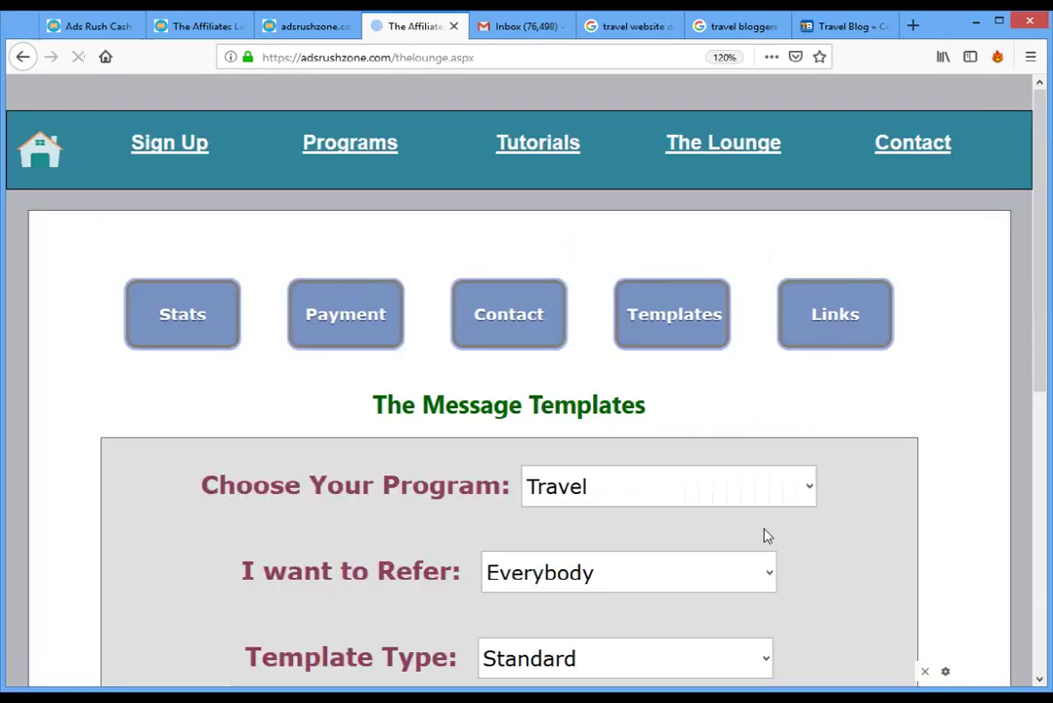
click(848, 35)
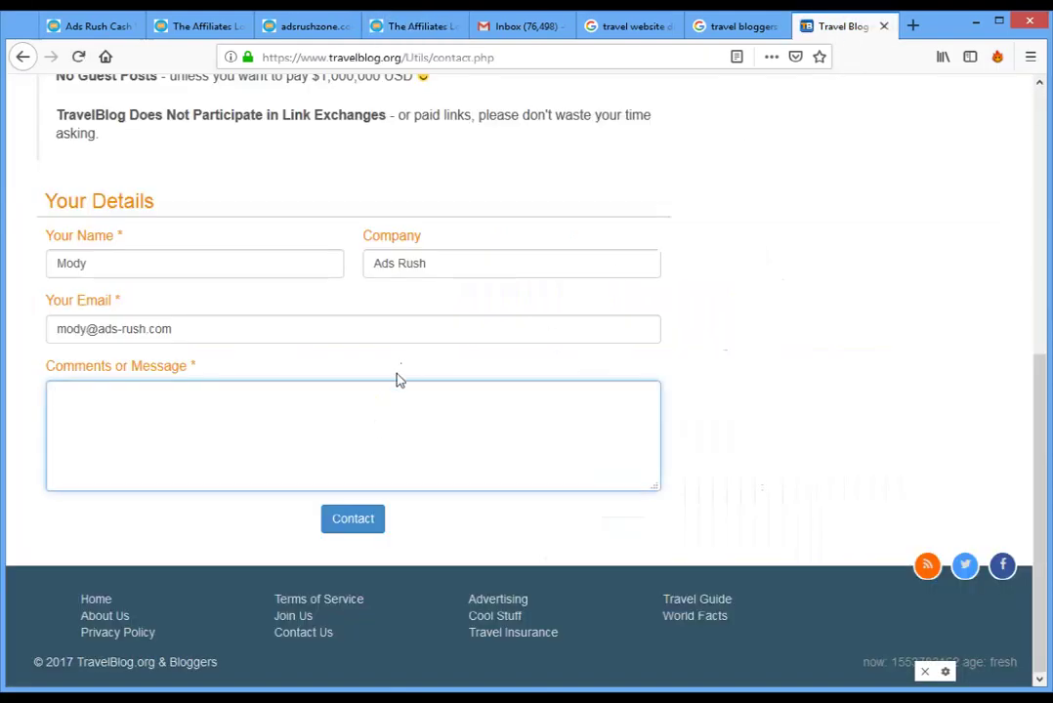
right_click(377, 428)
click(243, 428)
right_click(232, 408)
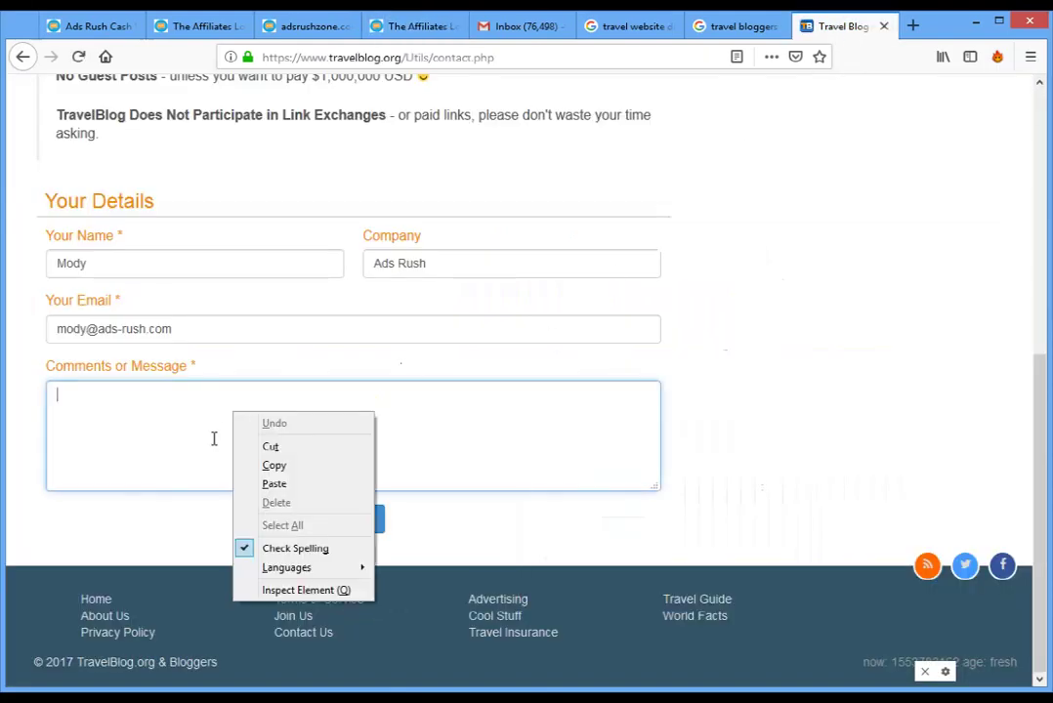
click(272, 481)
scroll(322, 465, up, 5)
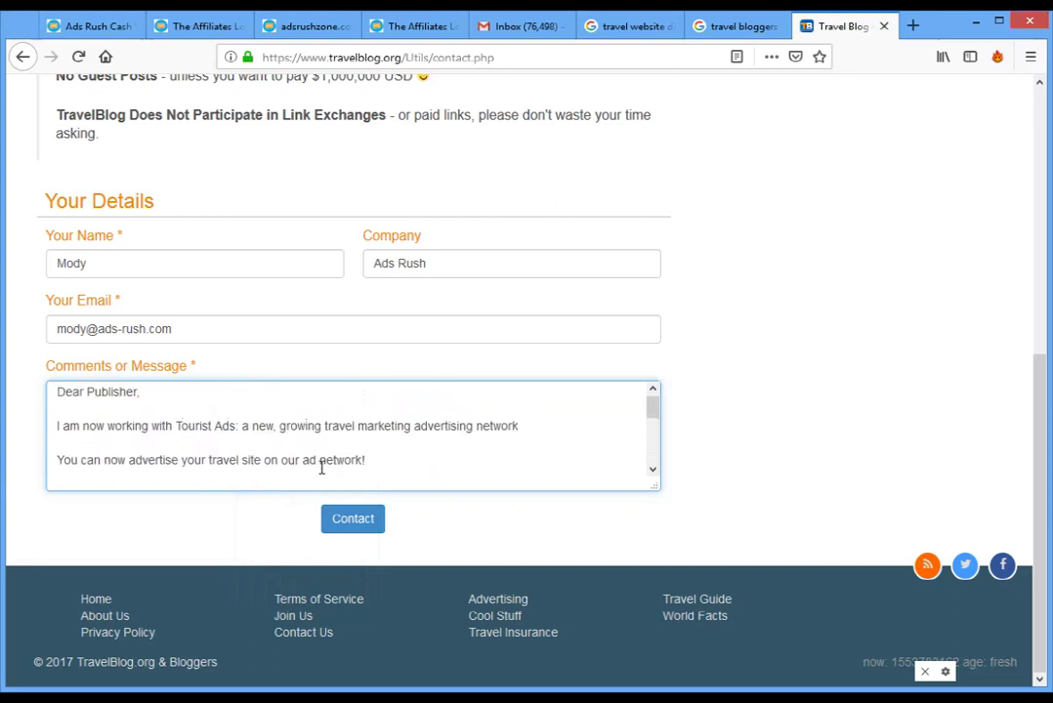
click(354, 521)
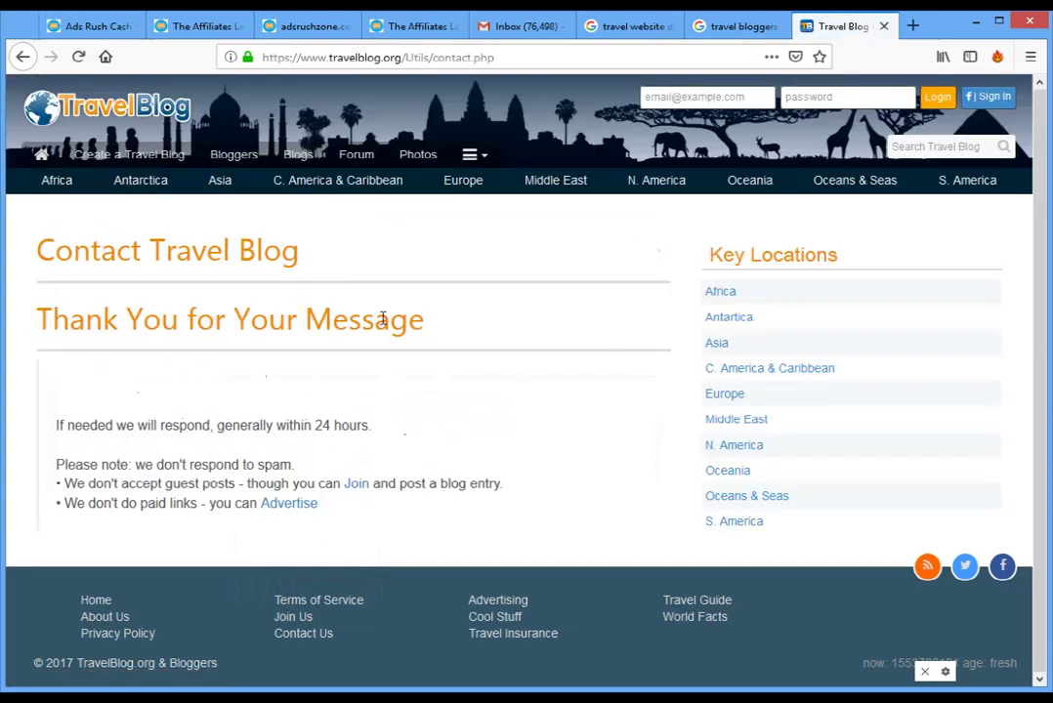
Step: Close the TravelBlog and search tabs and open the lounge's Sign Up page in a new tab
click(884, 27)
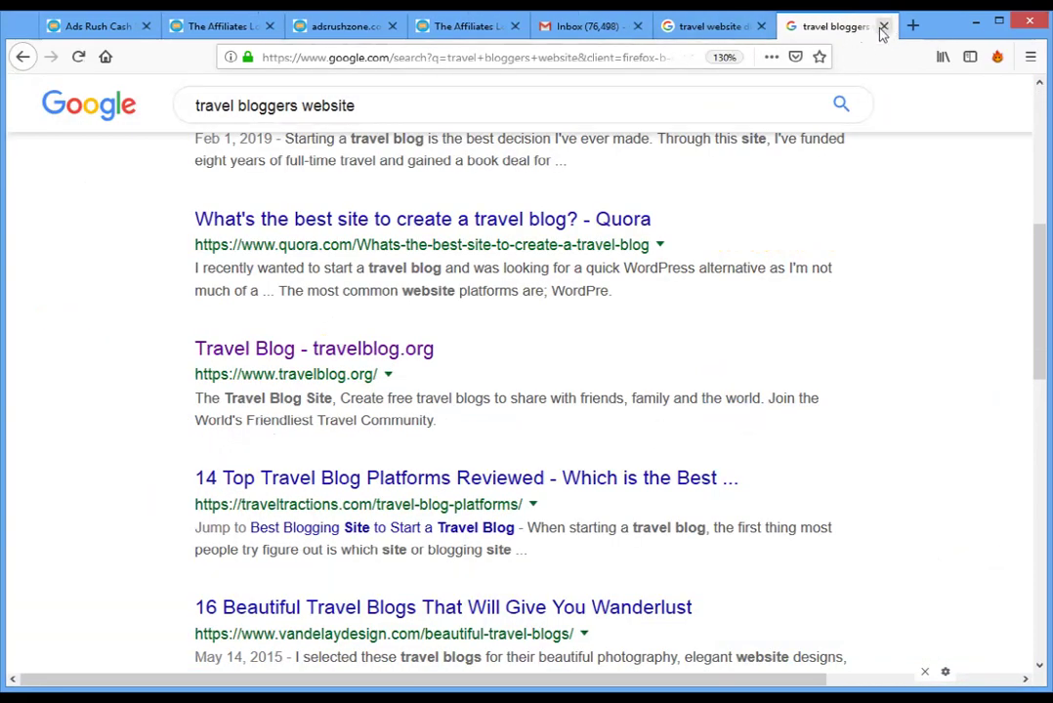
click(883, 28)
click(508, 26)
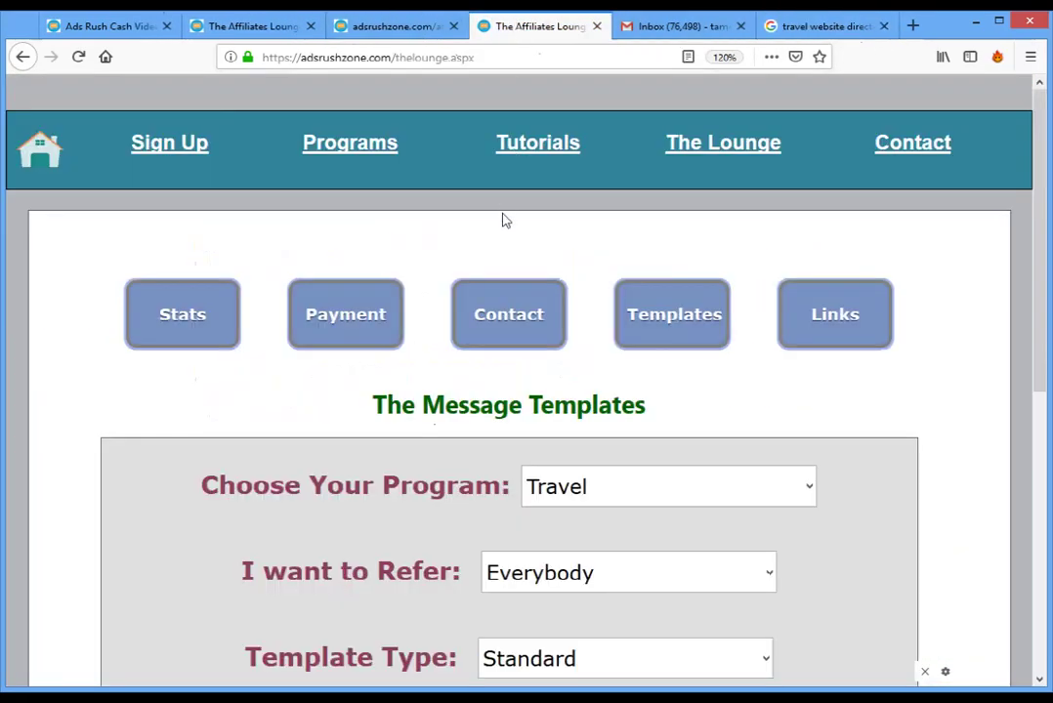
right_click(164, 147)
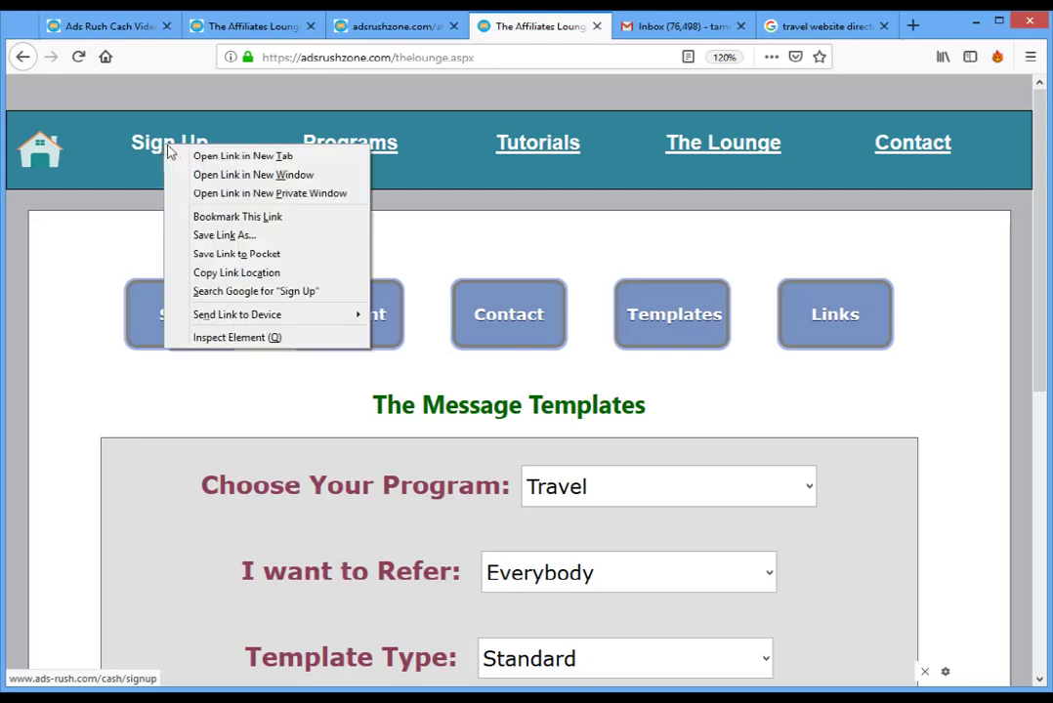
click(181, 156)
click(566, 25)
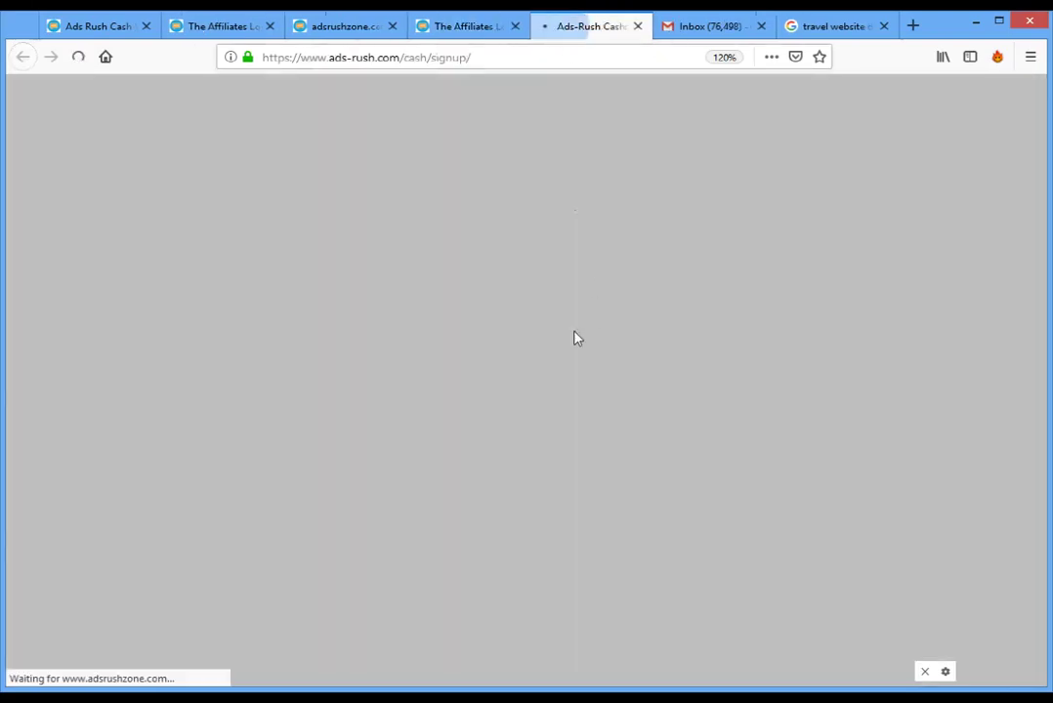
Step: Fill the sign-up form's e-mail, username and password, then close the sign-up tab
click(611, 471)
text(ad)
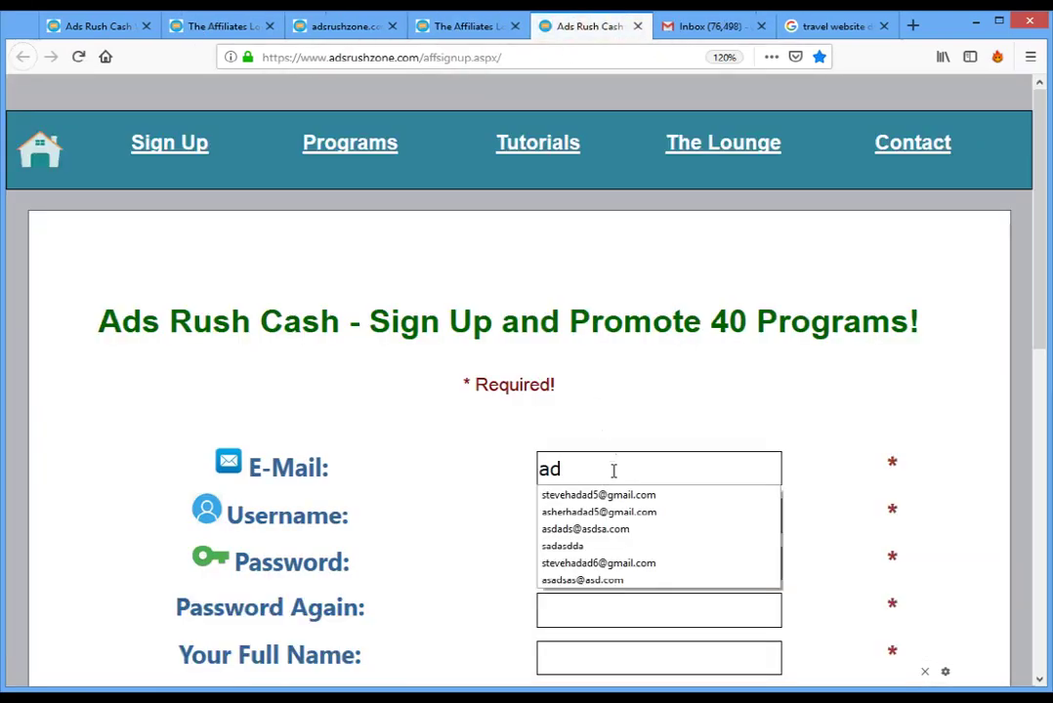
key(BackSpace)
key(BackSpace)
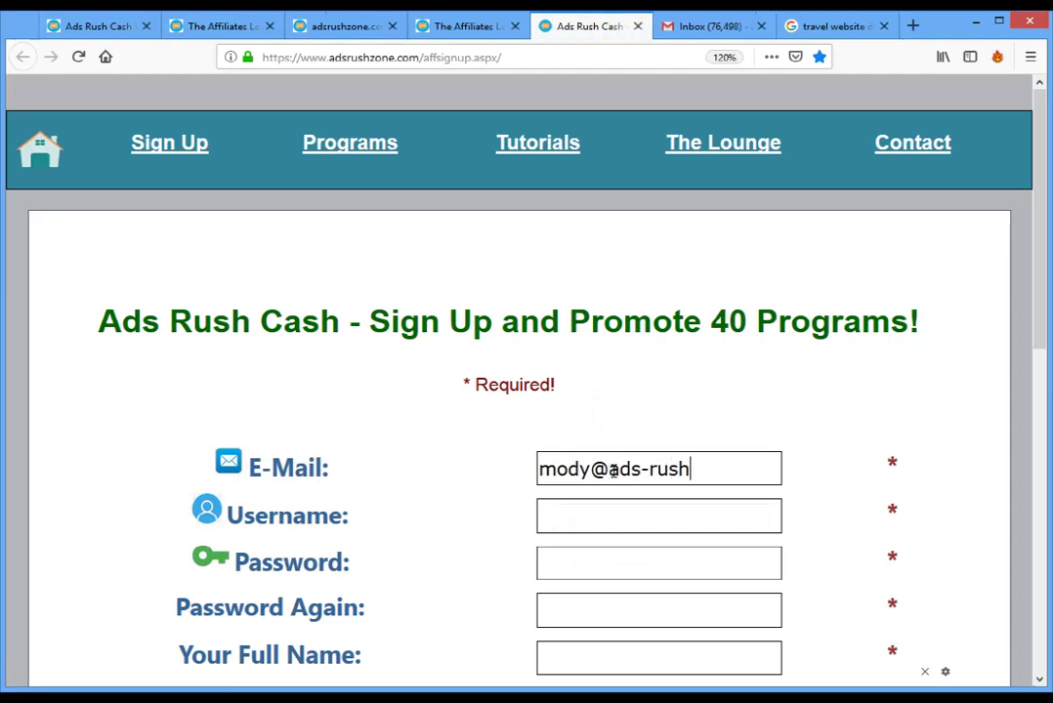
key(Tab)
text(tamordy)
key(Tab)
text(********)
scroll(707, 505, down, 5)
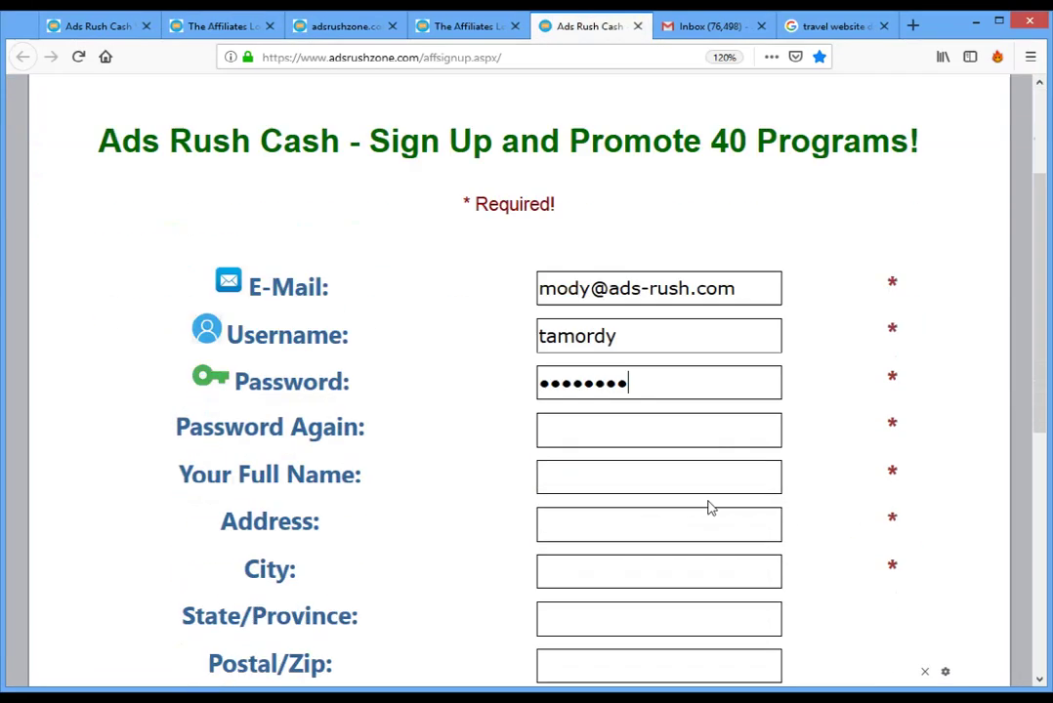
scroll(733, 486, up, 3)
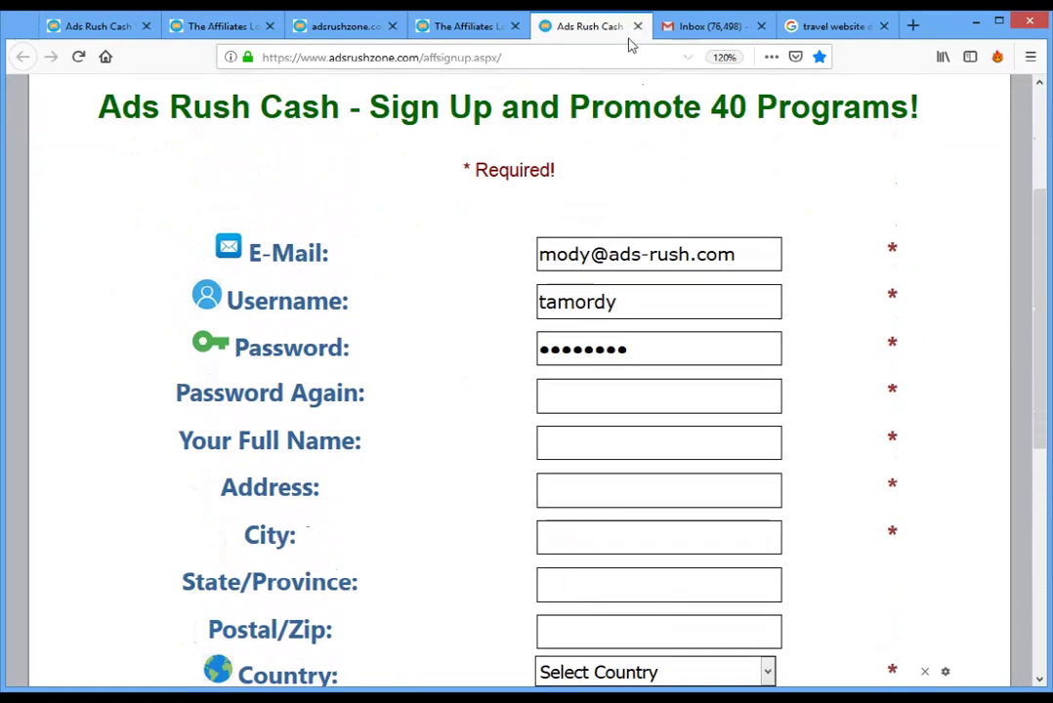
click(637, 26)
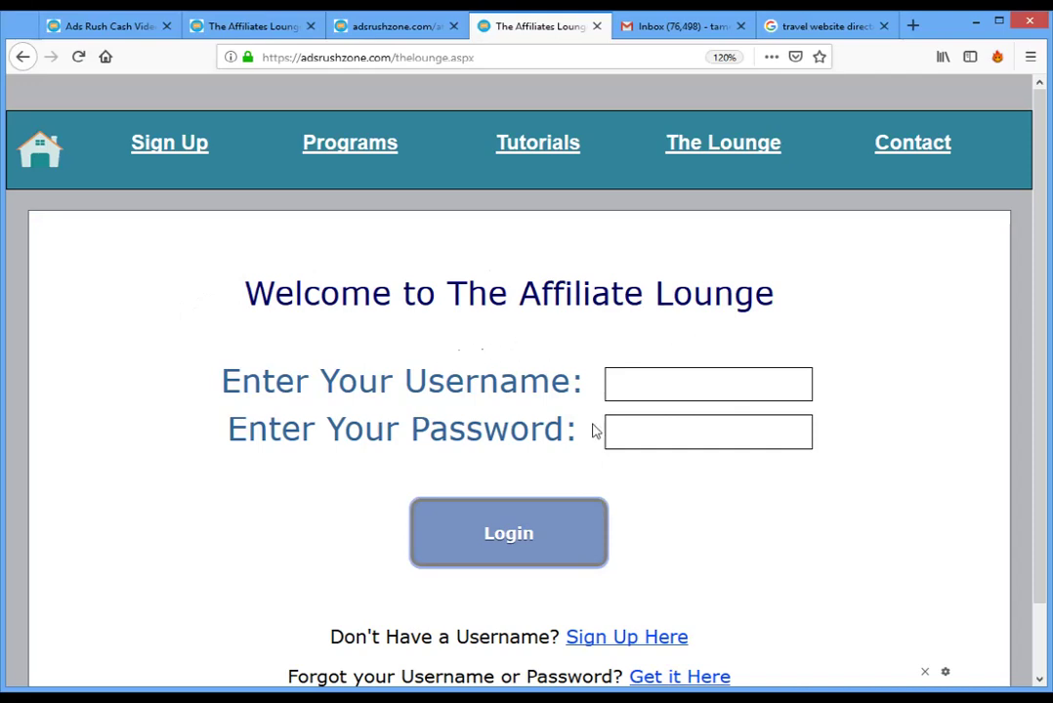
Step: Fill the Affiliate Lounge login form with the saved username and a retyped account password
scroll(571, 457, down, 1)
click(666, 384)
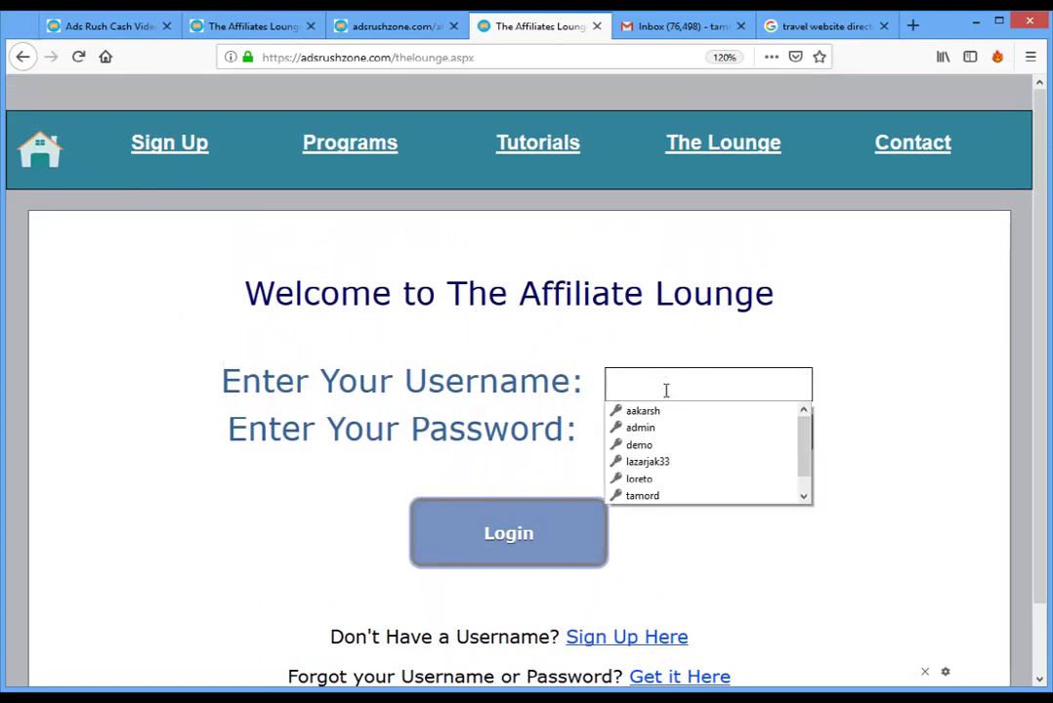
text(tamordy)
key(Tab)
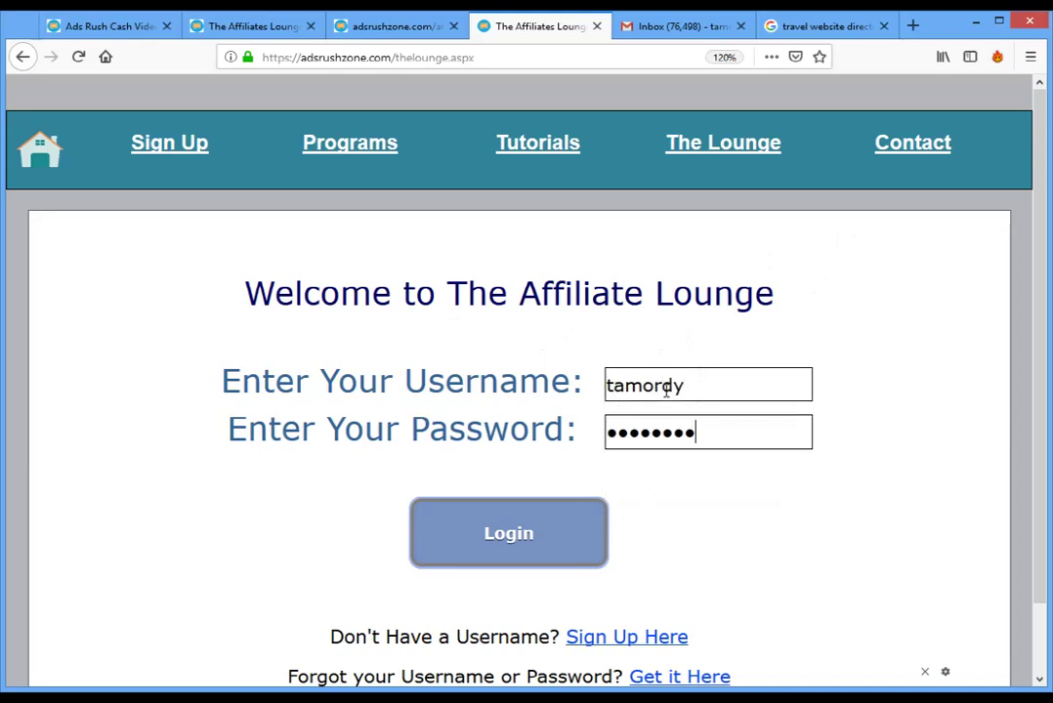
key(ctrl+a)
text(a•••••••)
Step: Open the support contact page, then close it to return to the login form
scroll(586, 489, down, 1)
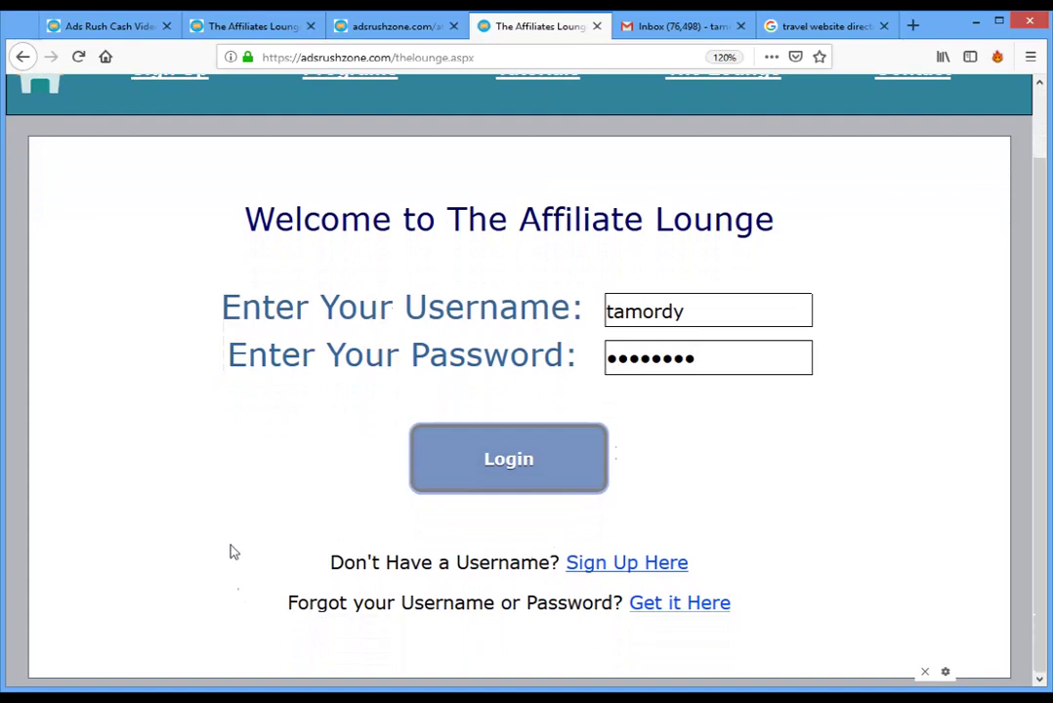
click(664, 606)
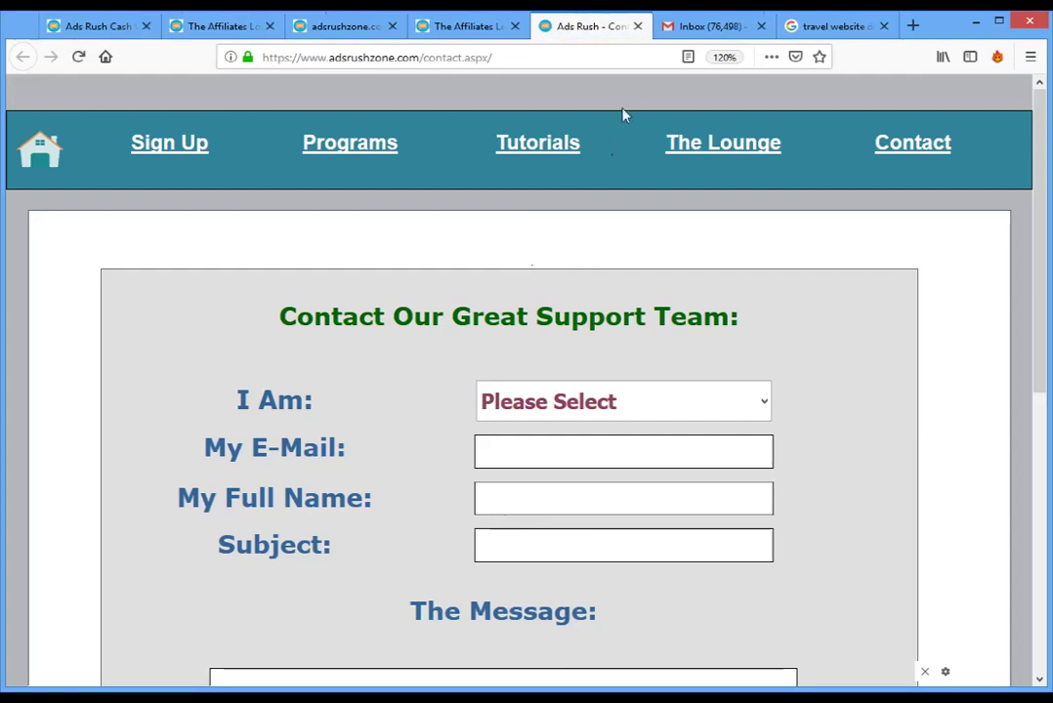
click(637, 26)
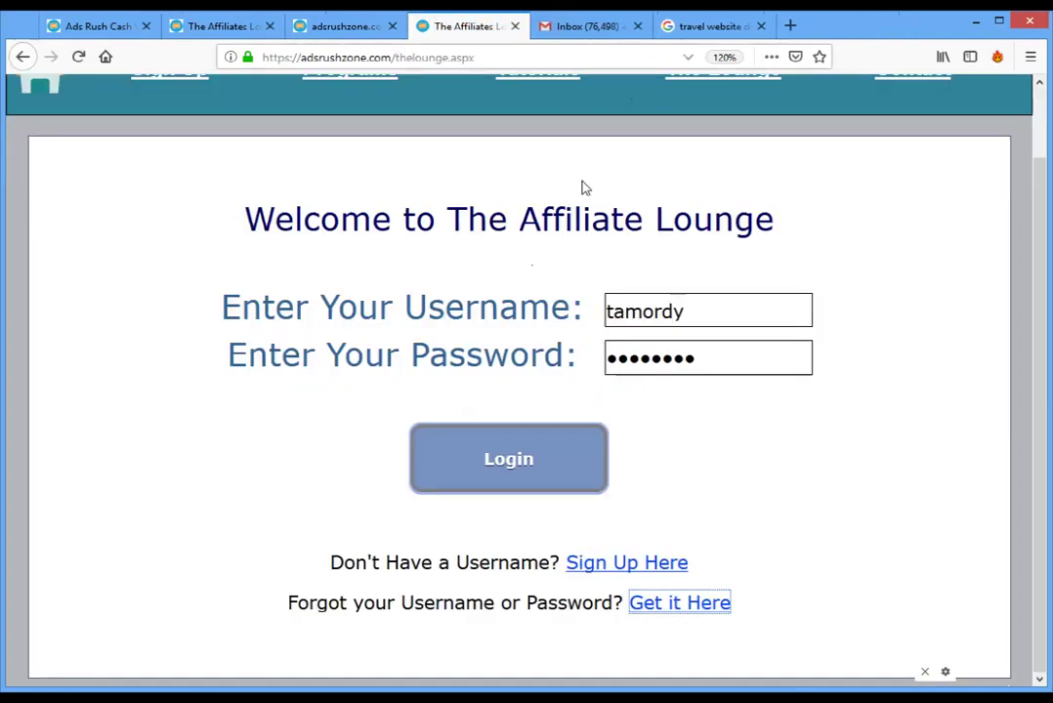
Step: Log in and review the dashboard's monthly sign-ups and earnings statistics
click(524, 467)
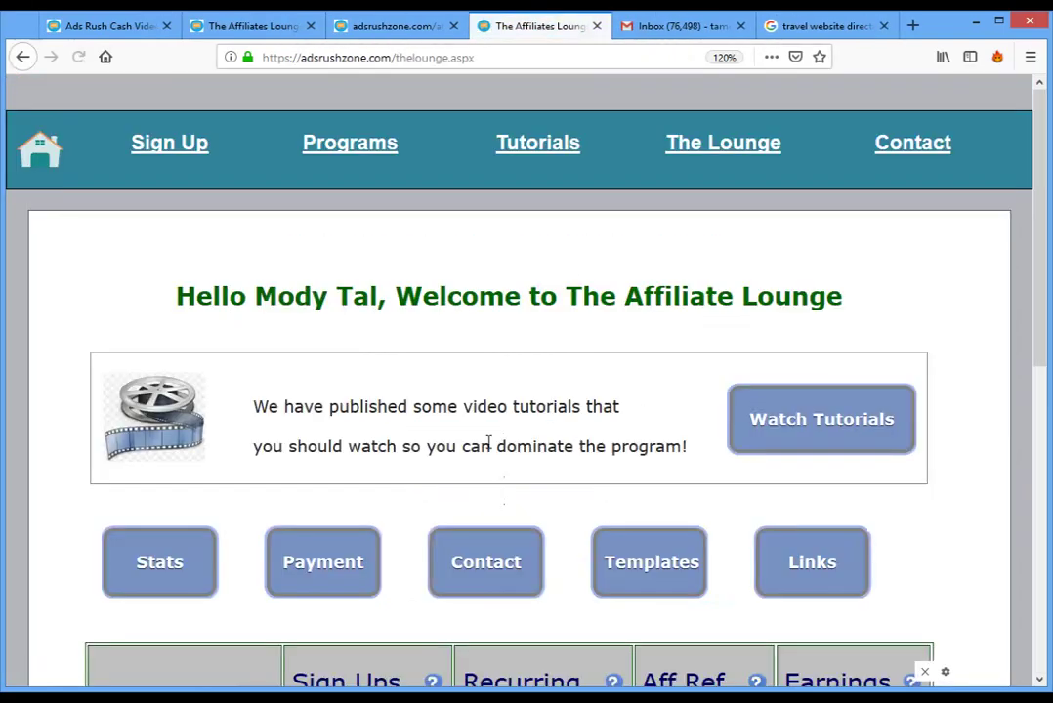
scroll(602, 423, down, 2)
scroll(601, 423, up, 2)
scroll(602, 423, down, 4)
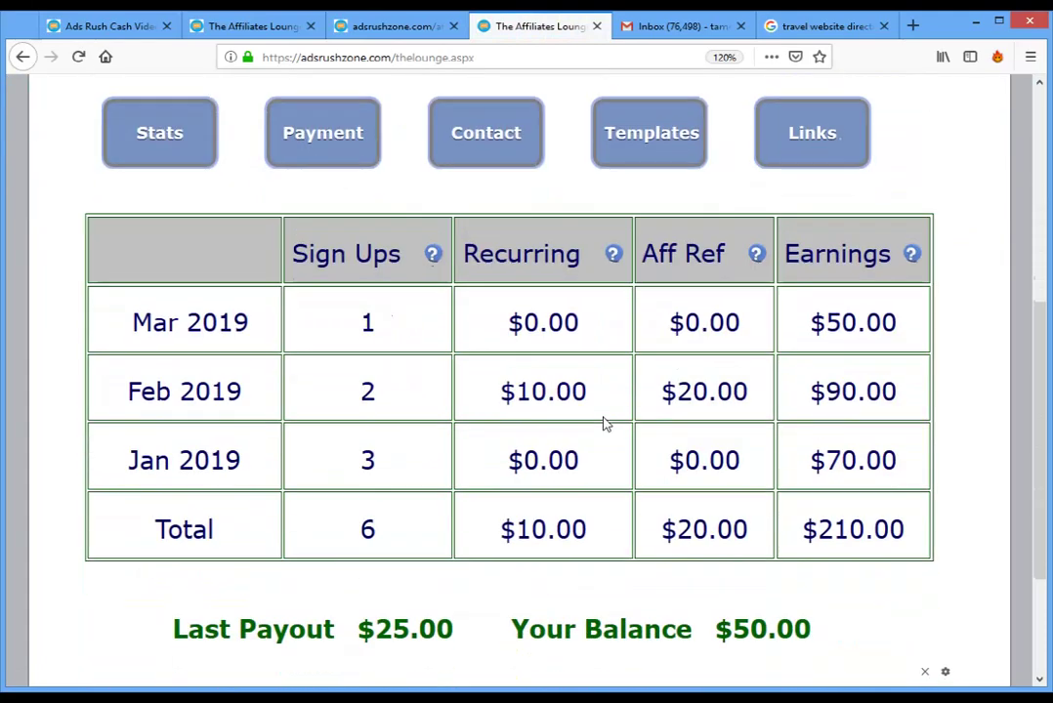
scroll(473, 477, up, 2)
scroll(476, 476, down, 4)
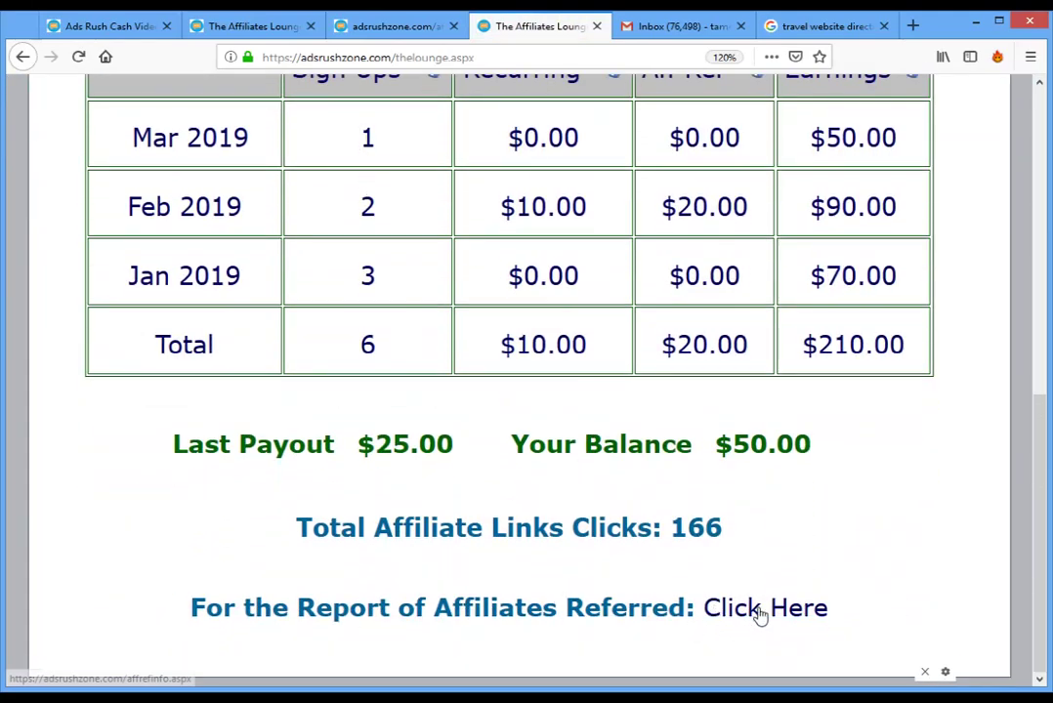
scroll(691, 563, up, 5)
scroll(689, 545, down, 2)
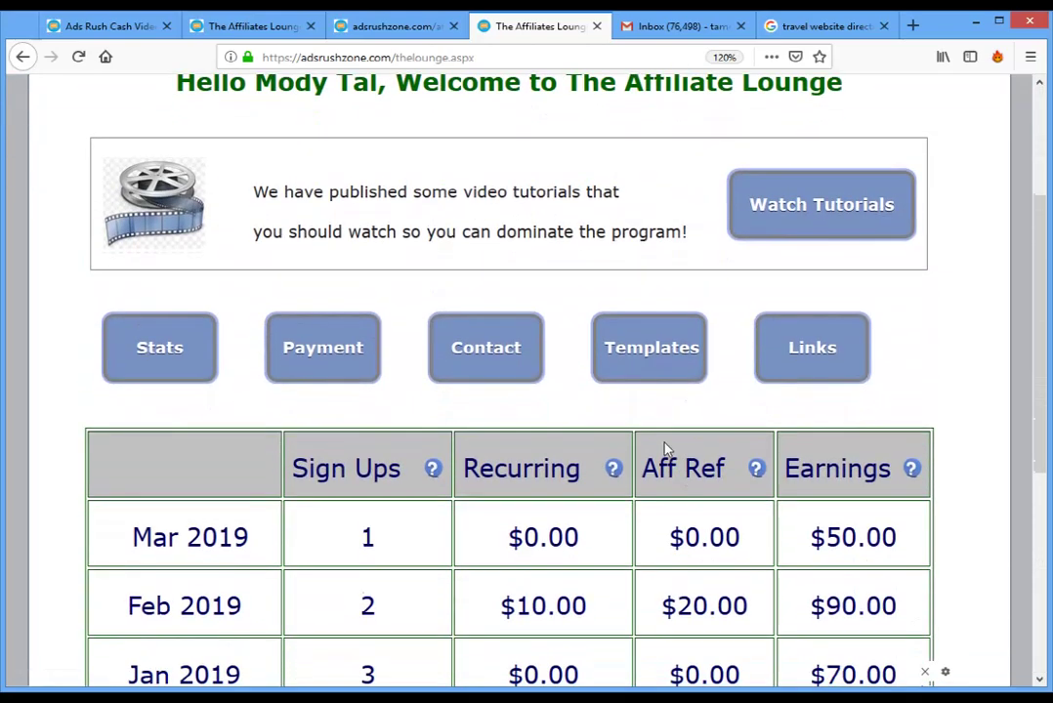
Step: Open the Message Templates page and close the travel website directory tab
click(650, 349)
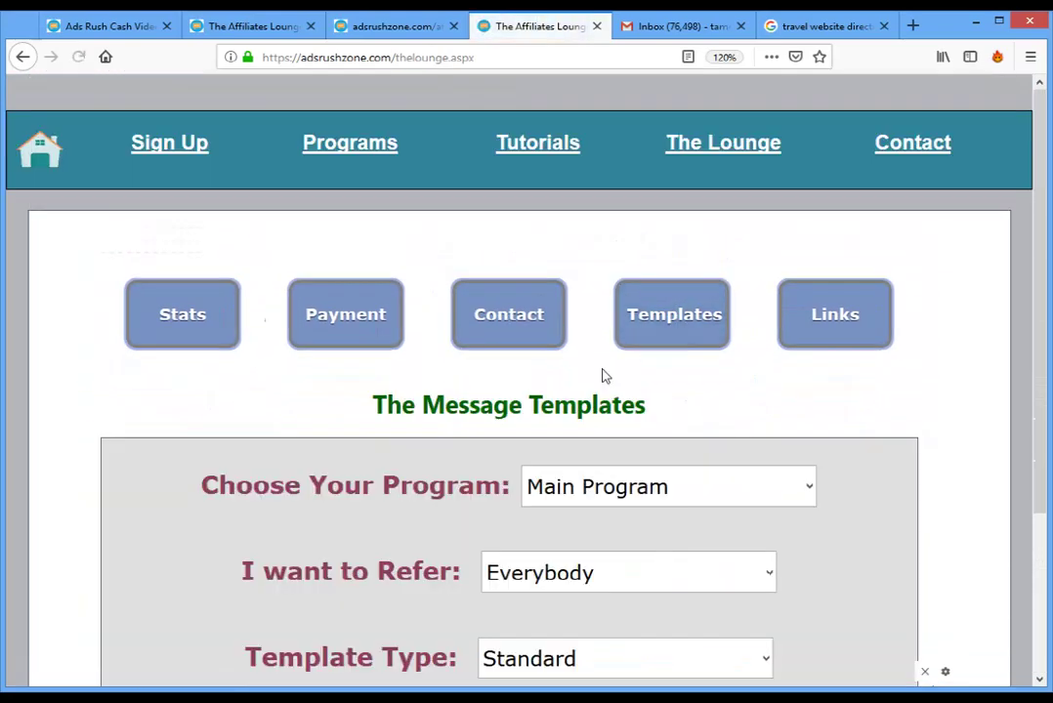
scroll(640, 386, down, 4)
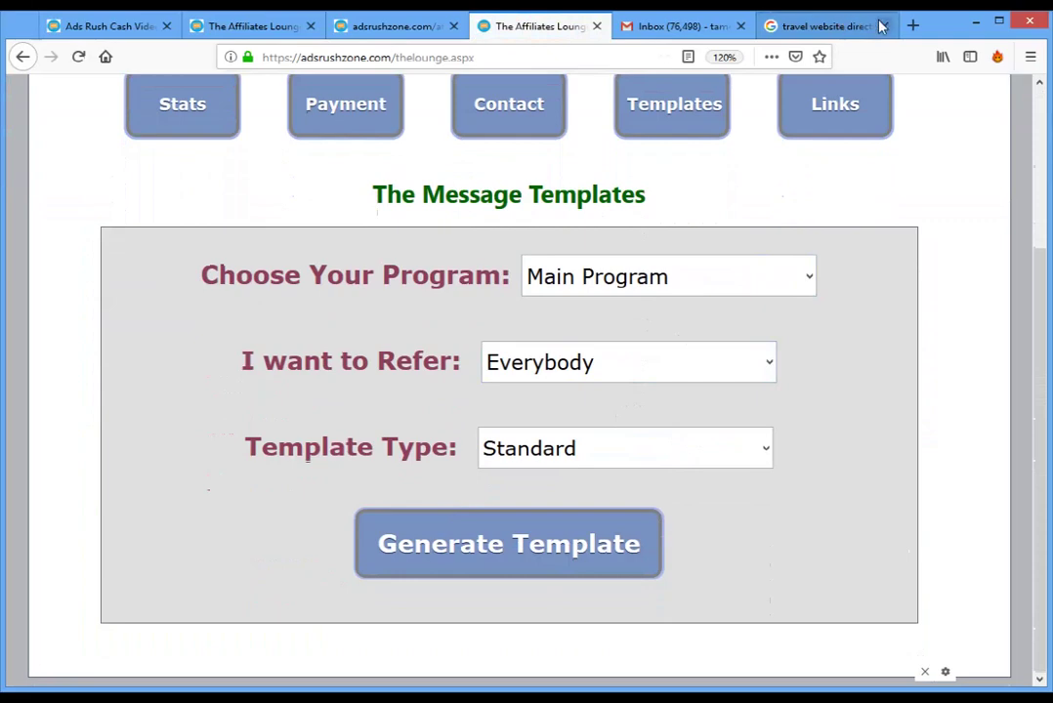
click(883, 27)
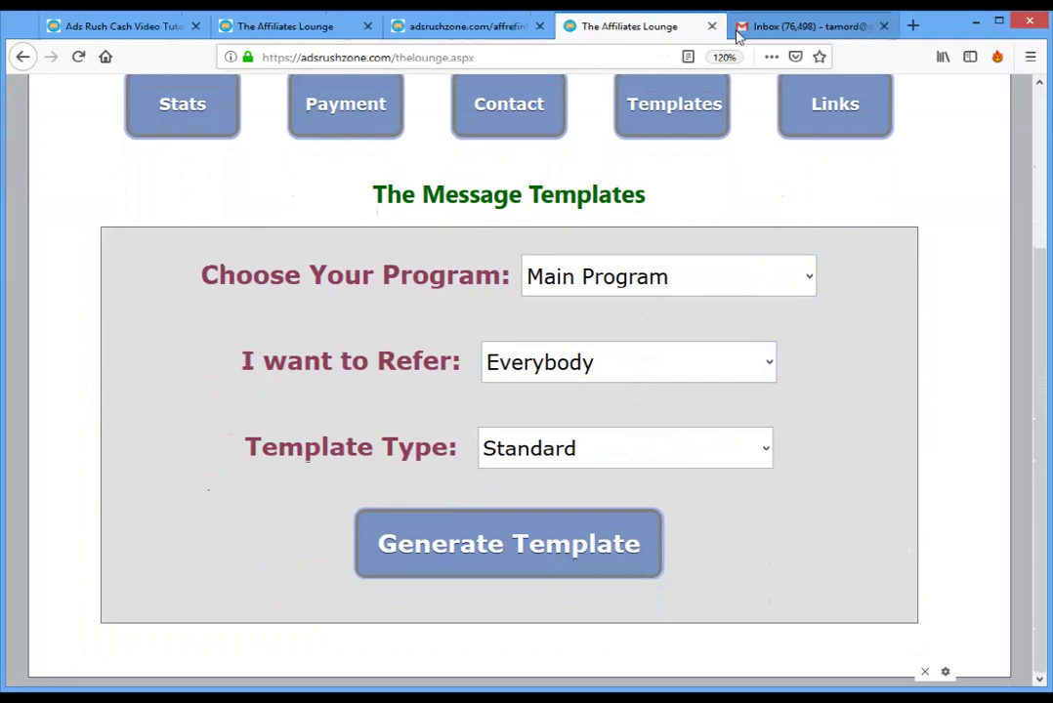
Step: Browse the Choose Your Program list and select Travel as the program
click(626, 279)
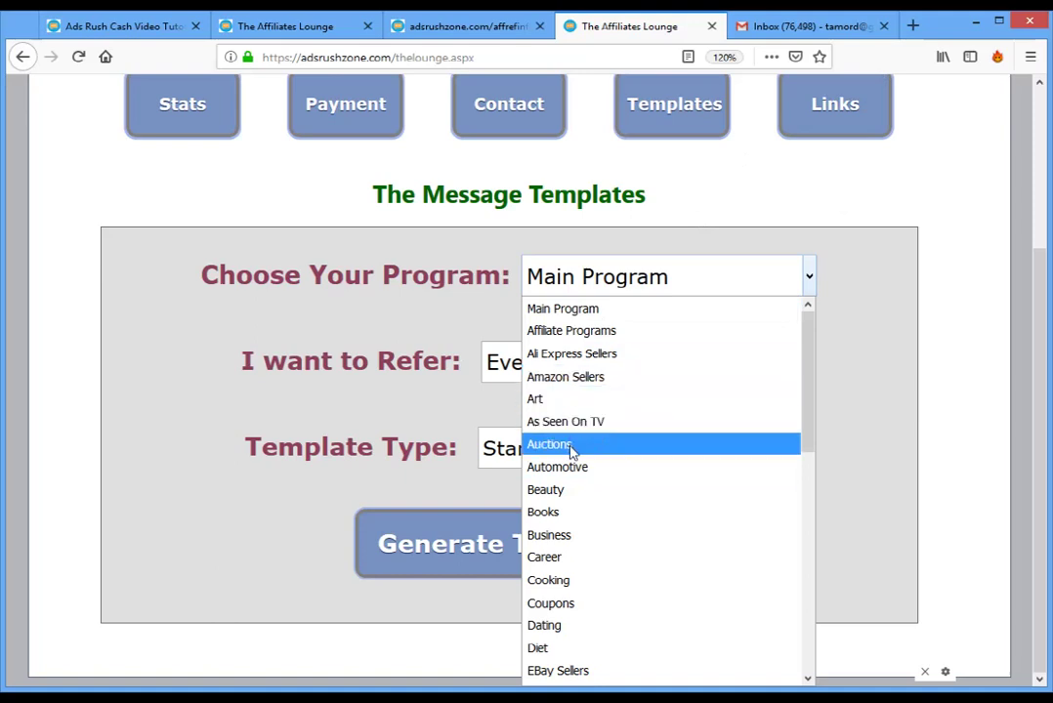
scroll(569, 476, down, 1)
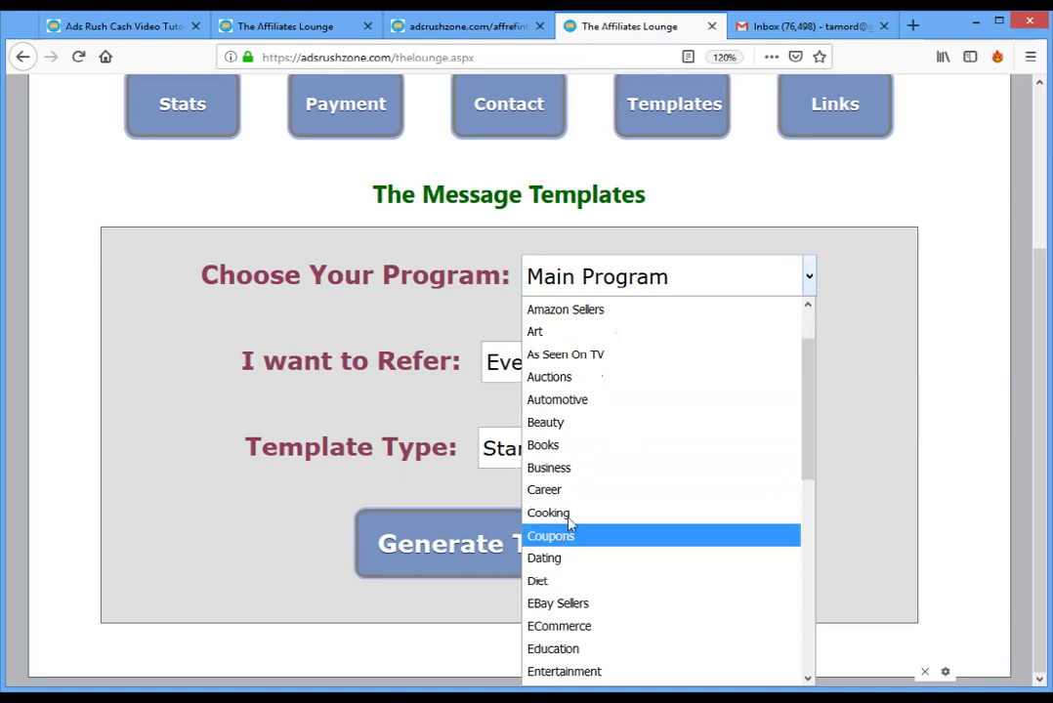
scroll(573, 536, down, 1)
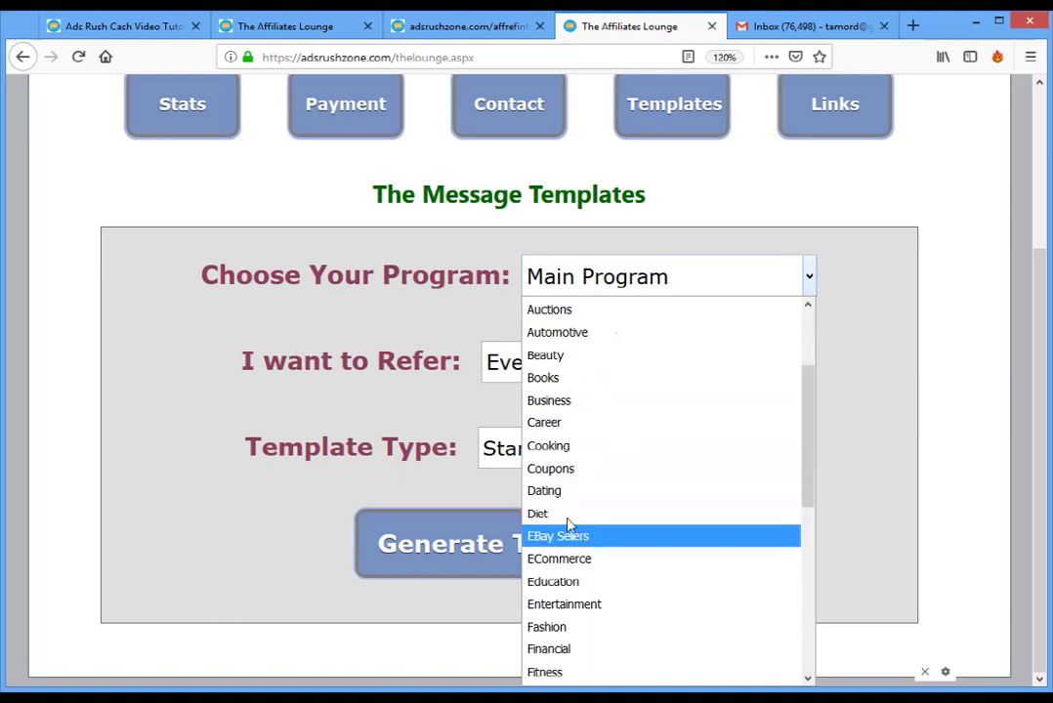
scroll(576, 532, down, 2)
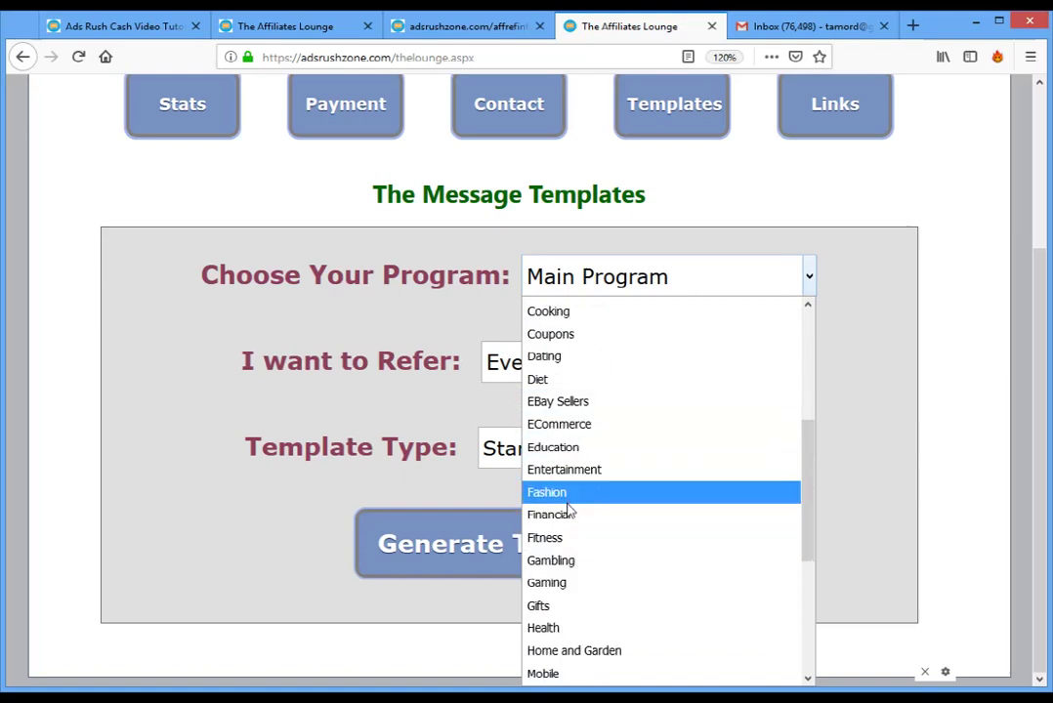
scroll(565, 506, down, 1)
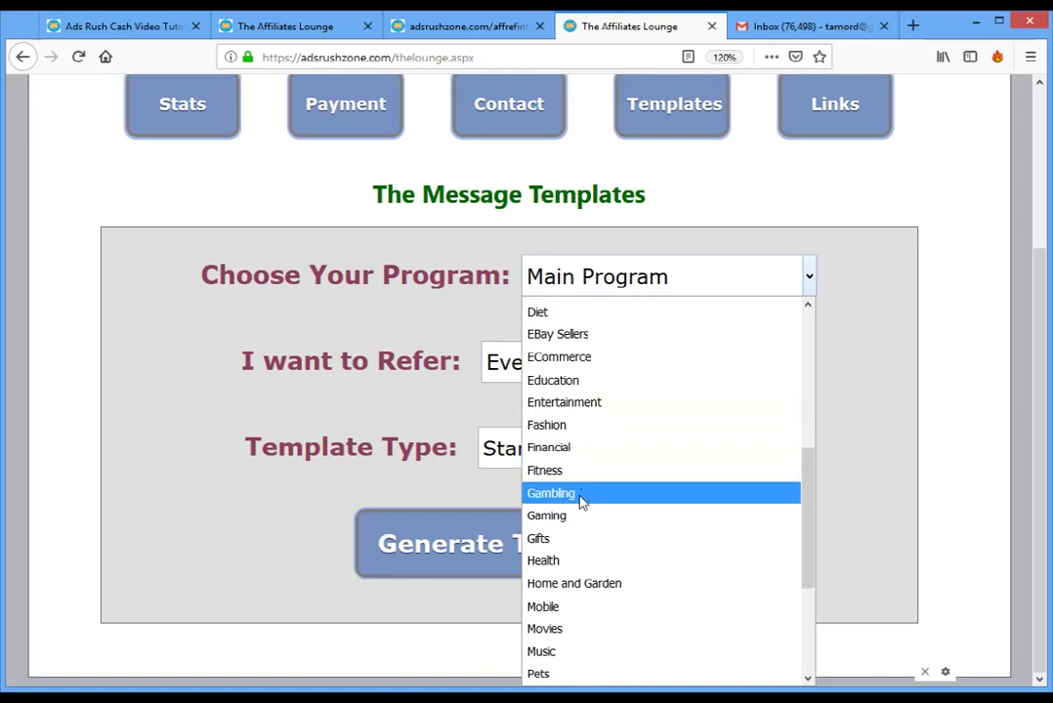
scroll(574, 525, down, 2)
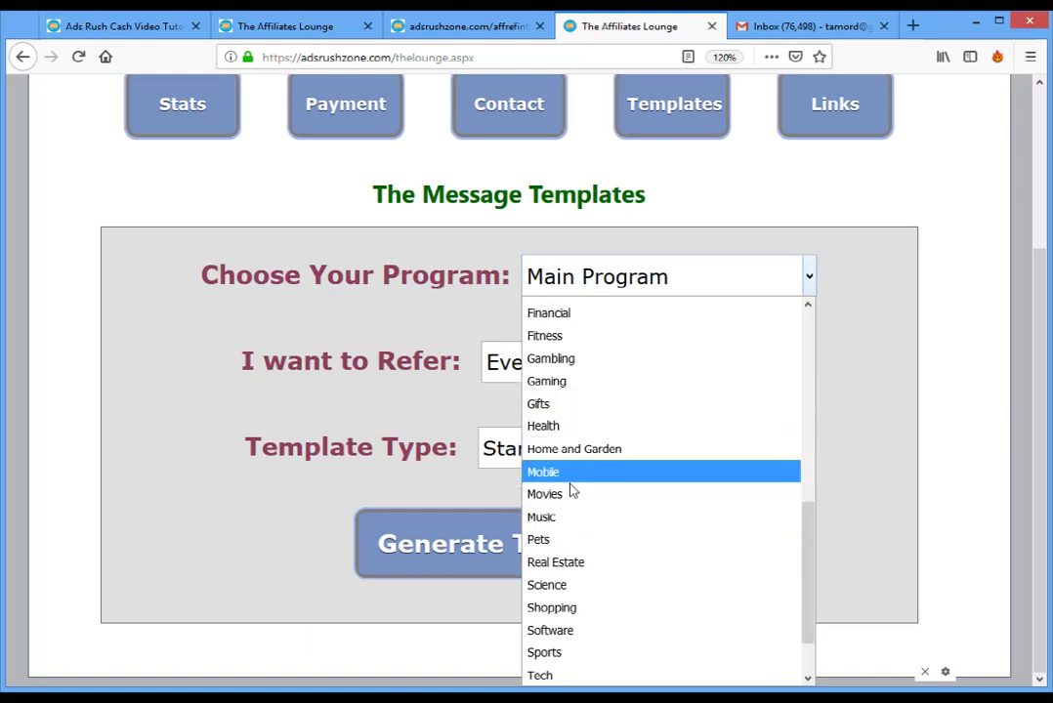
scroll(597, 564, down, 1)
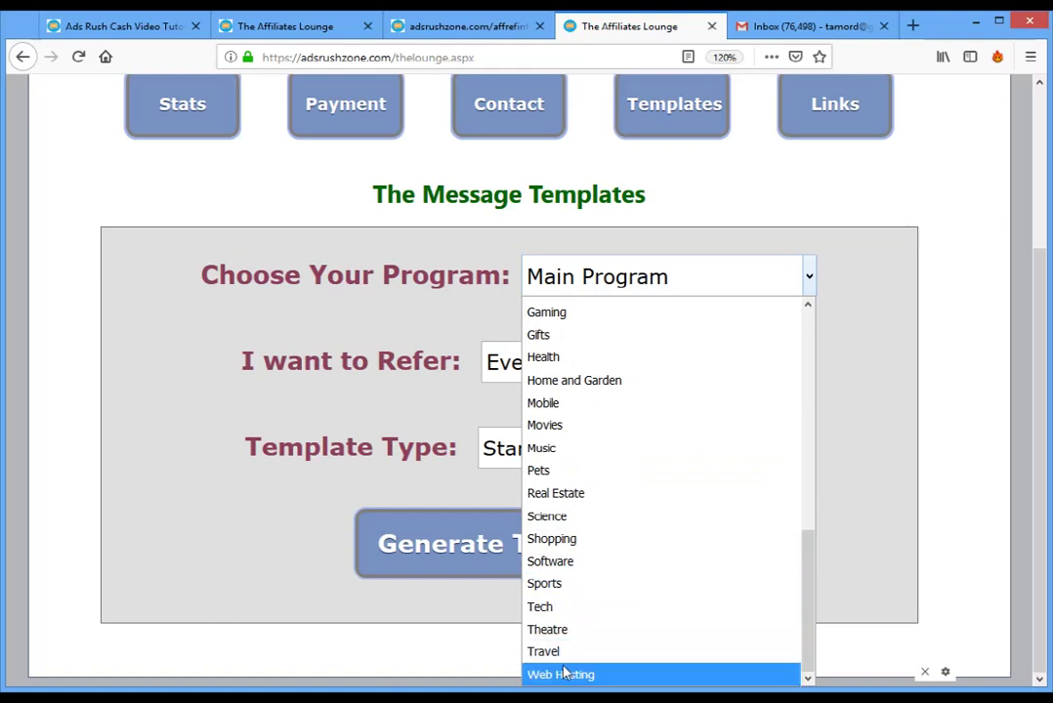
click(447, 342)
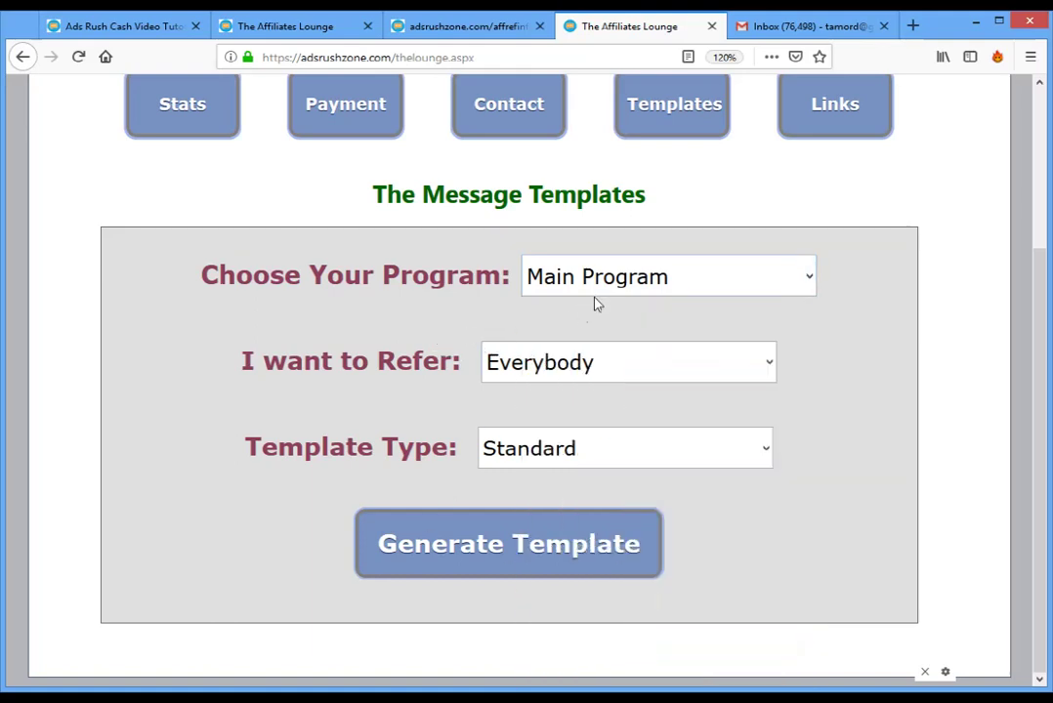
click(600, 277)
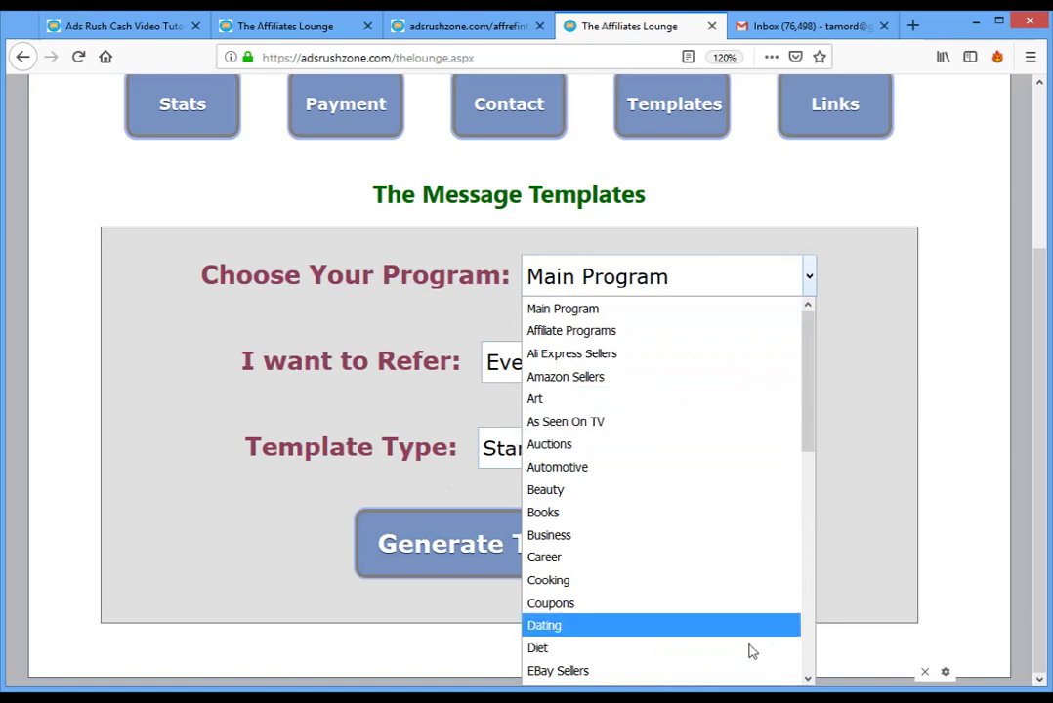
scroll(684, 592, down, 8)
click(582, 652)
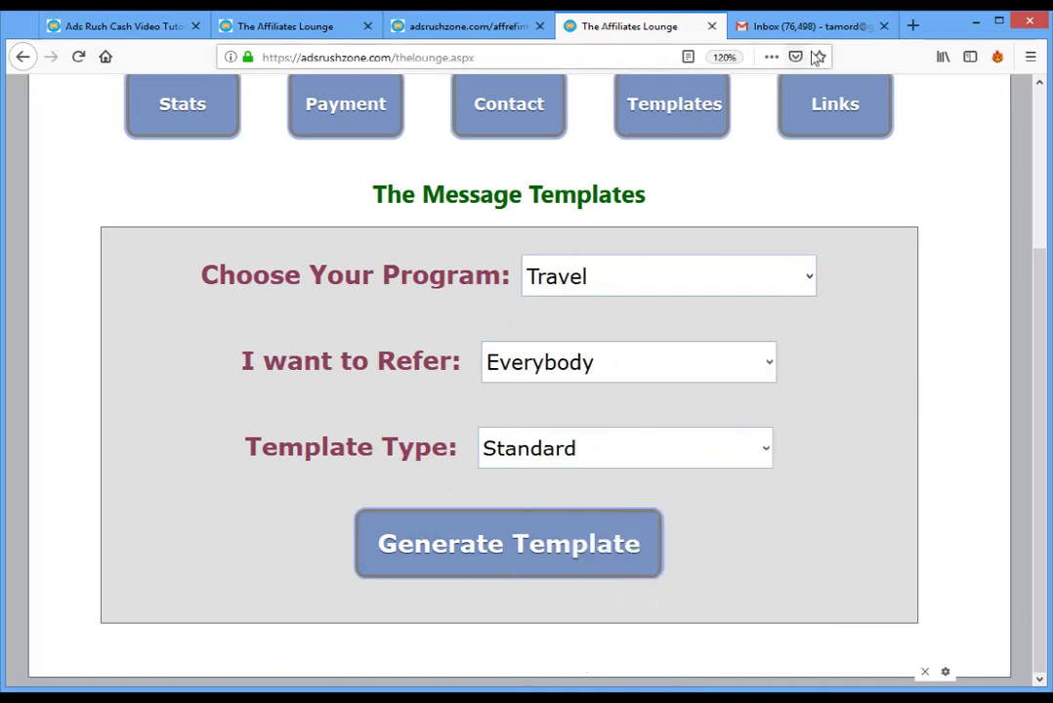
Step: Search Google for 'travel websites' in a new tab
click(903, 37)
text(tra)
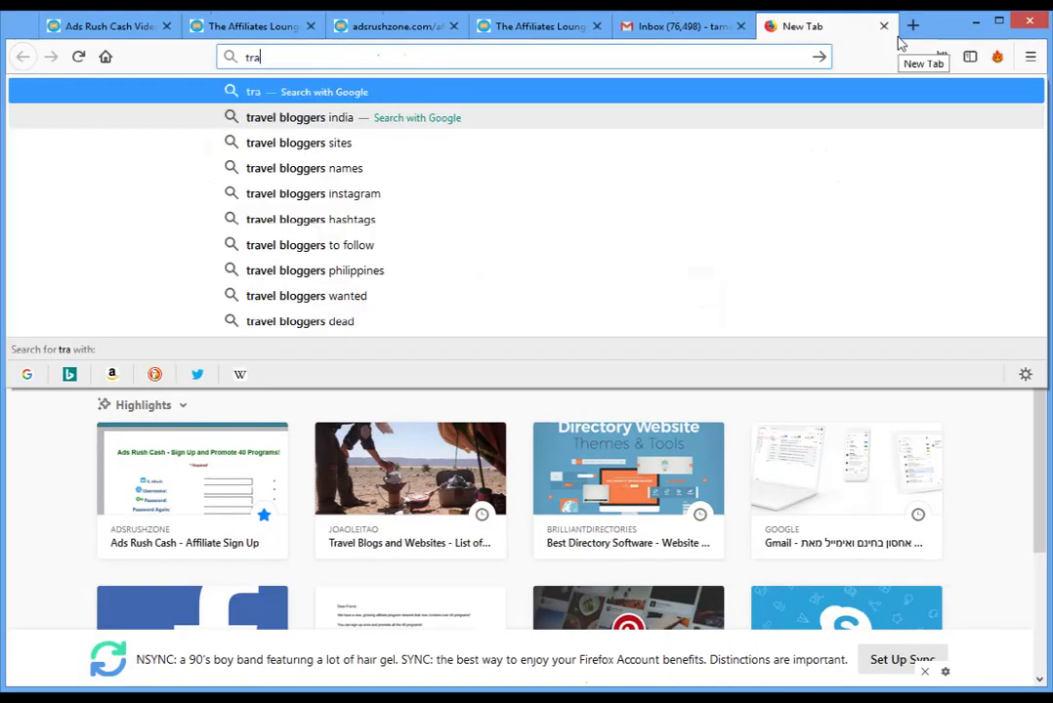
text(vel websites)
key(Return)
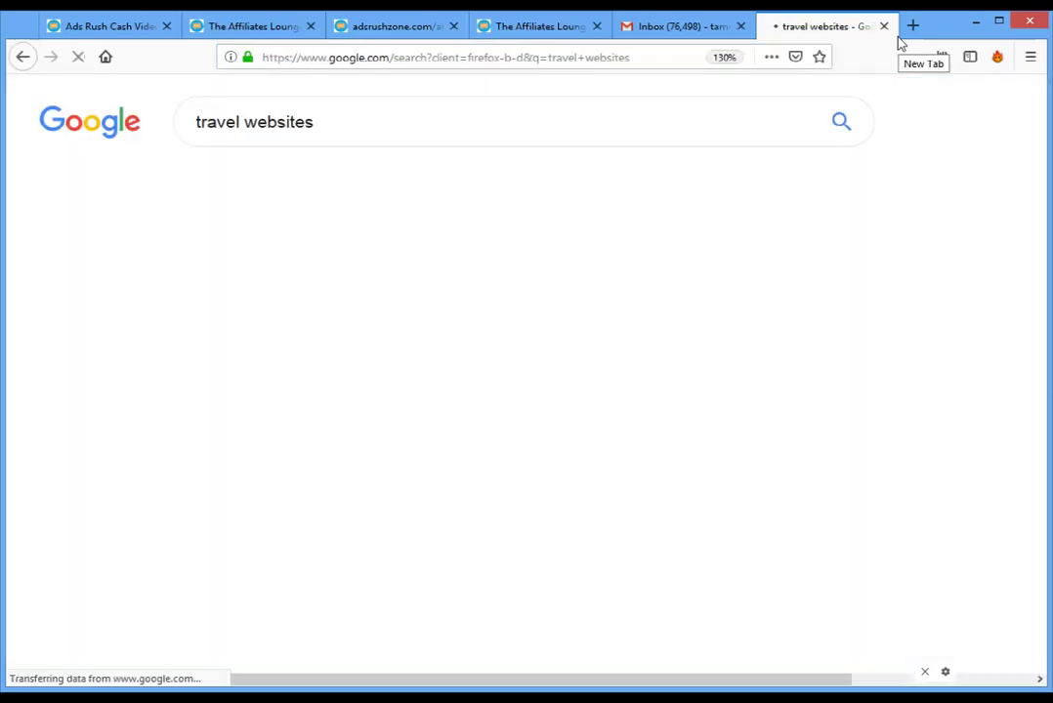
scroll(343, 486, down, 10)
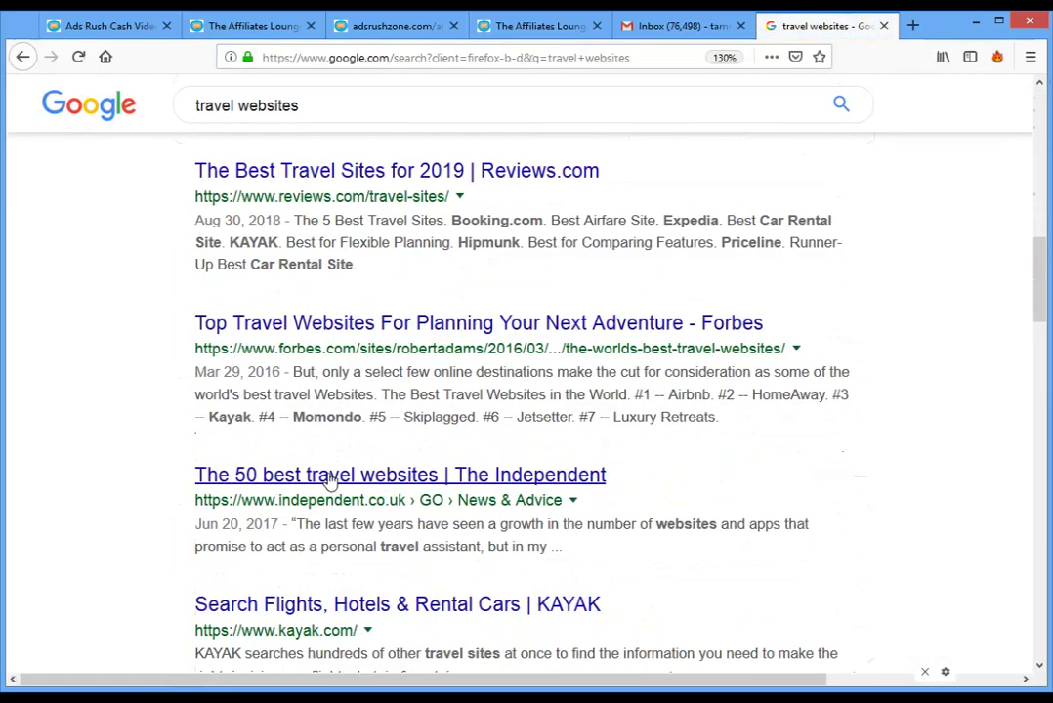
scroll(338, 469, down, 8)
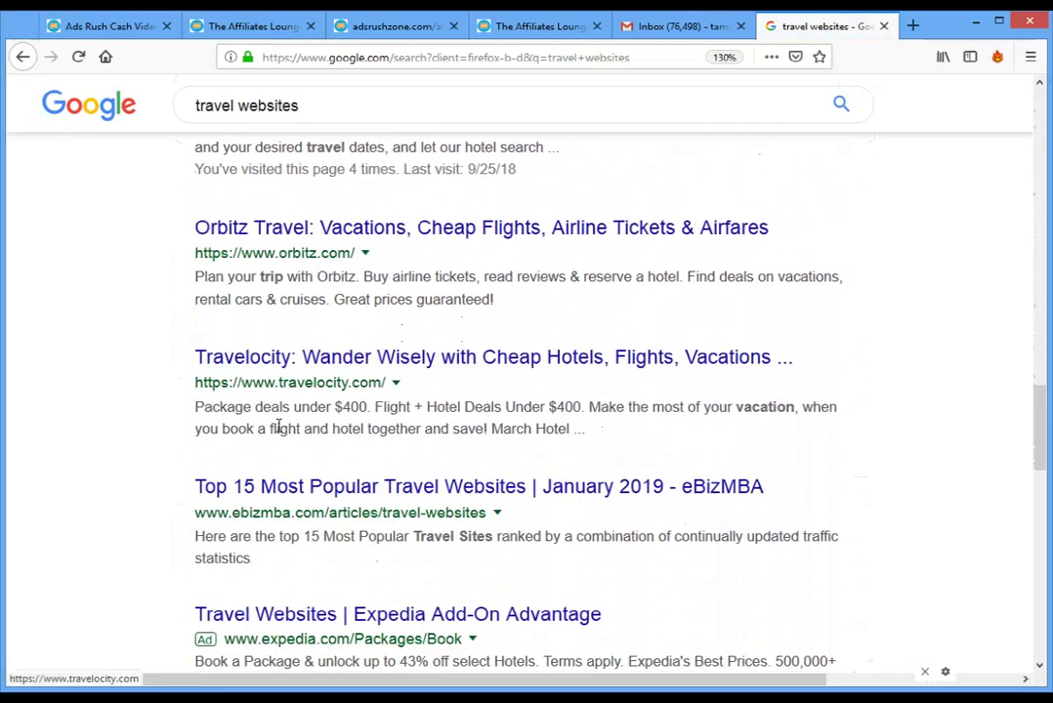
Step: Visit Travelocity, go back to the results, and return to the Affiliate Lounge templates tab
click(332, 359)
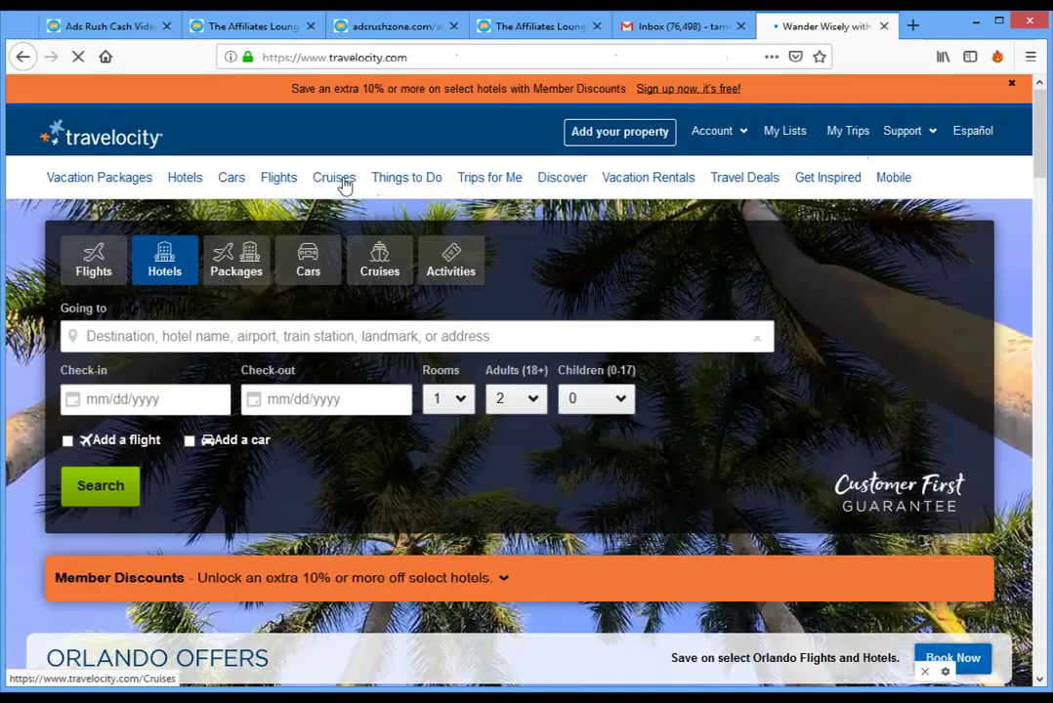
drag(1037, 151, 1047, 686)
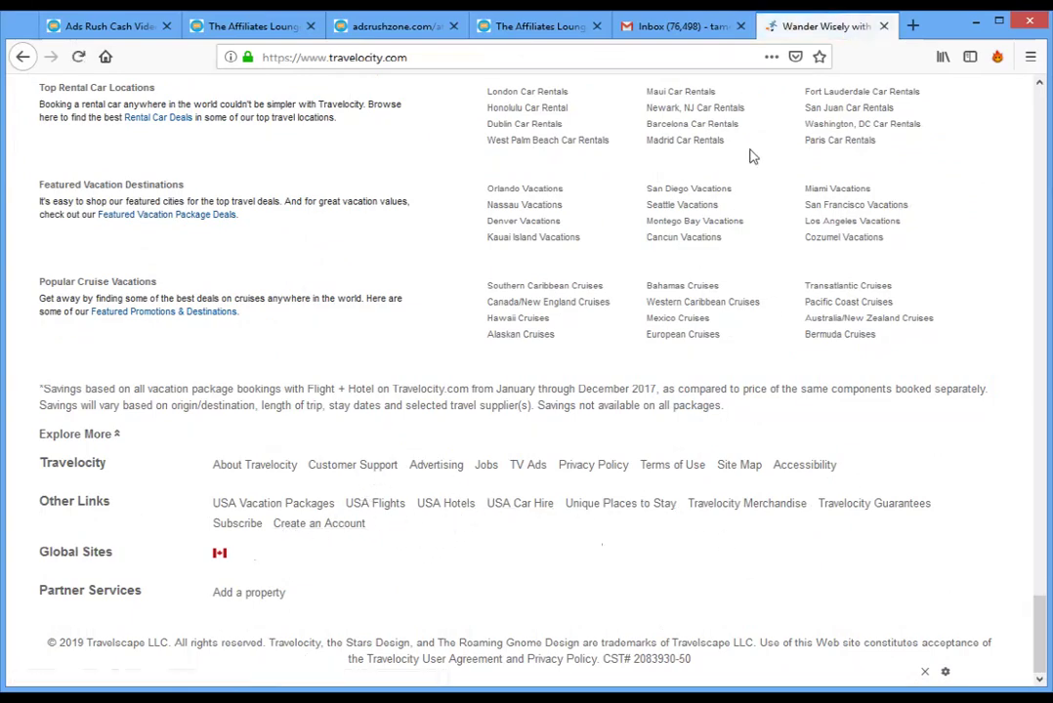
click(22, 56)
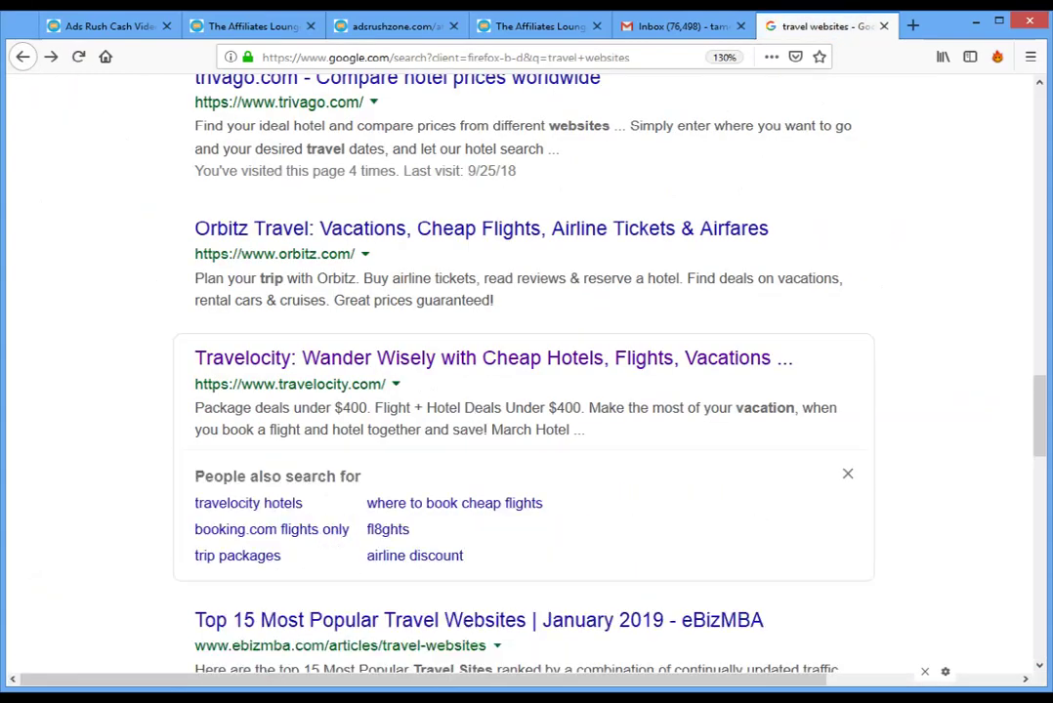
click(506, 24)
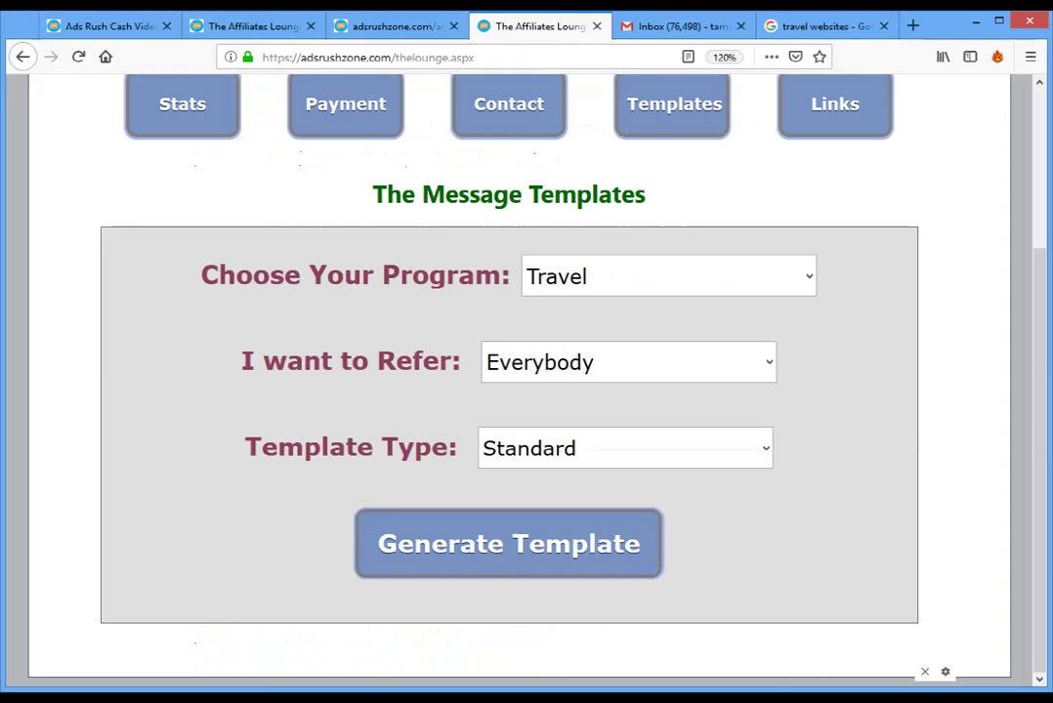